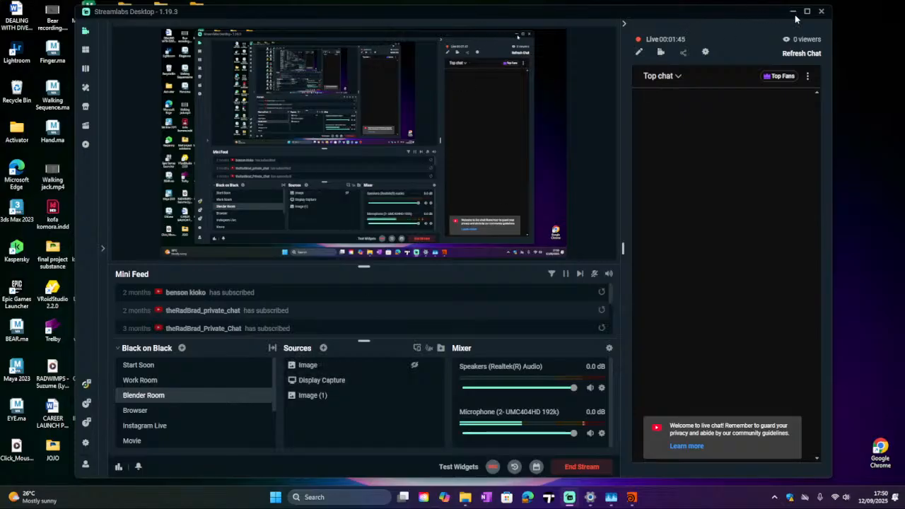
Step: Launch Google Chrome from the Windows search and open a user profile
left_click(342, 499)
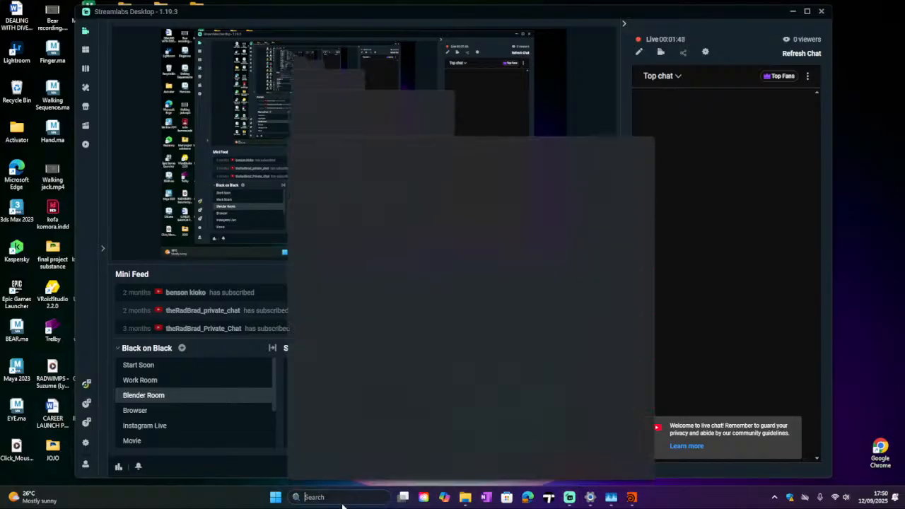
type("c")
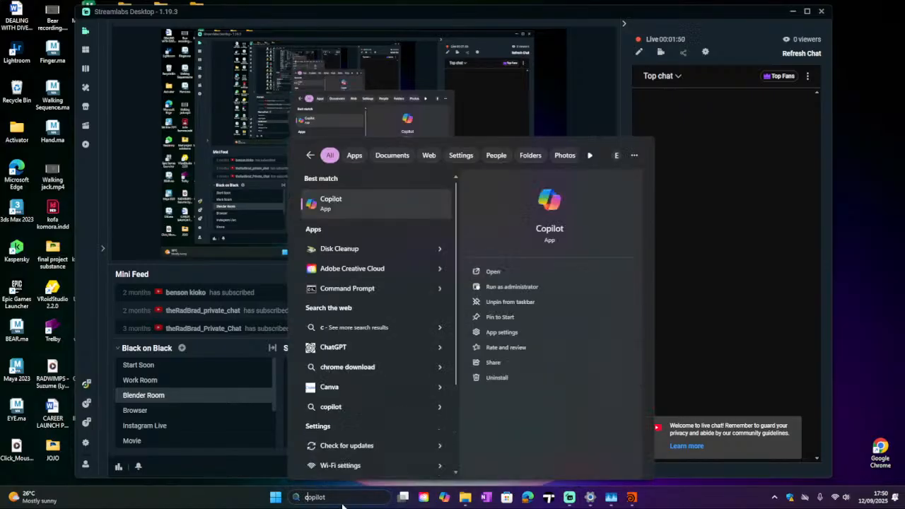
type("h")
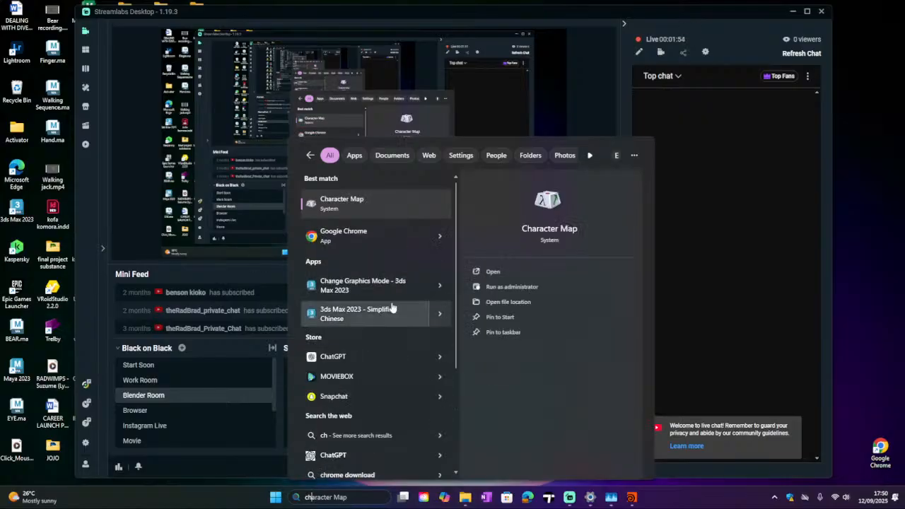
left_click(337, 247)
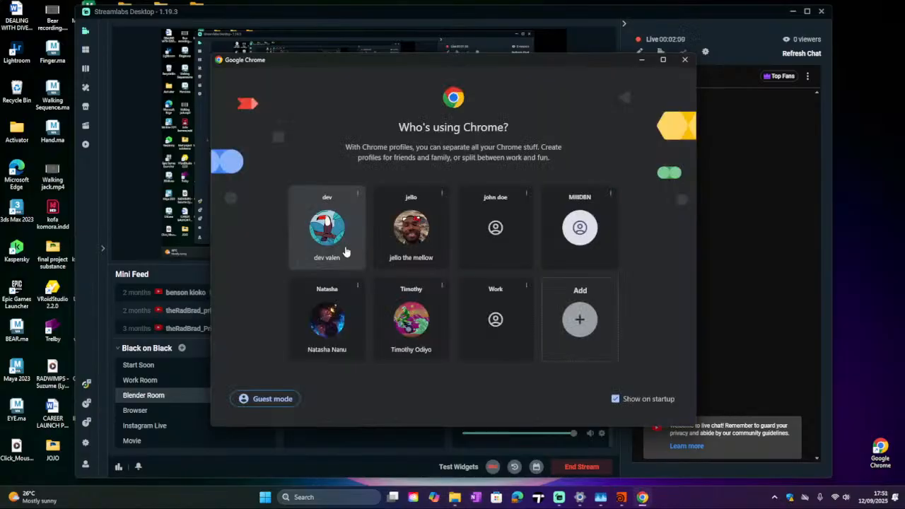
left_click(352, 252)
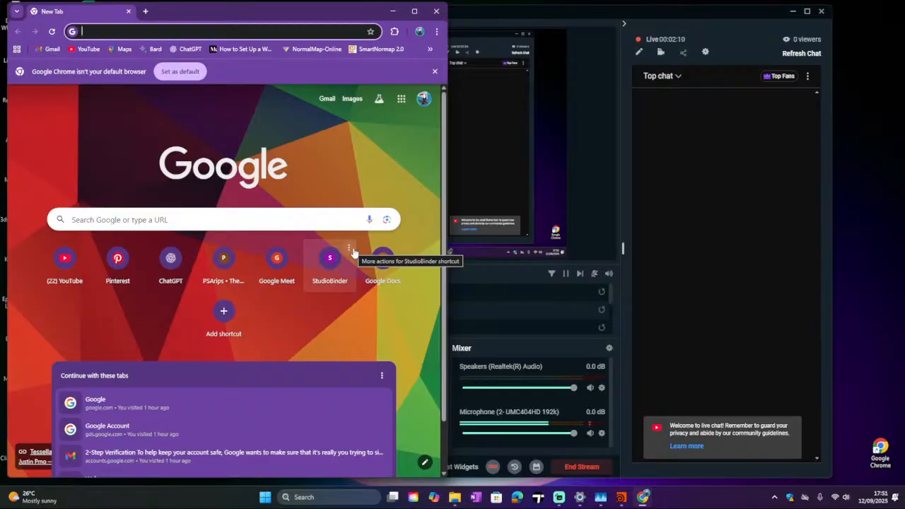
Step: Search Google for Houdini
type("Houdini")
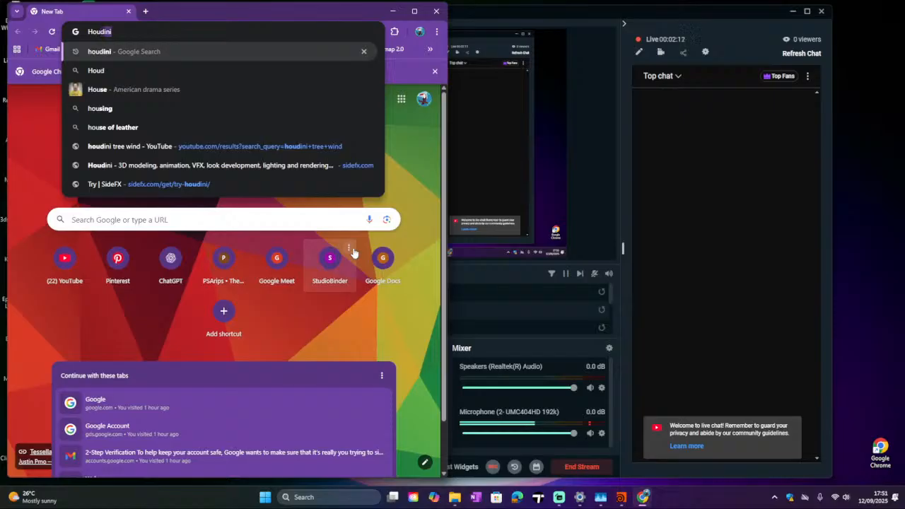
key("Return")
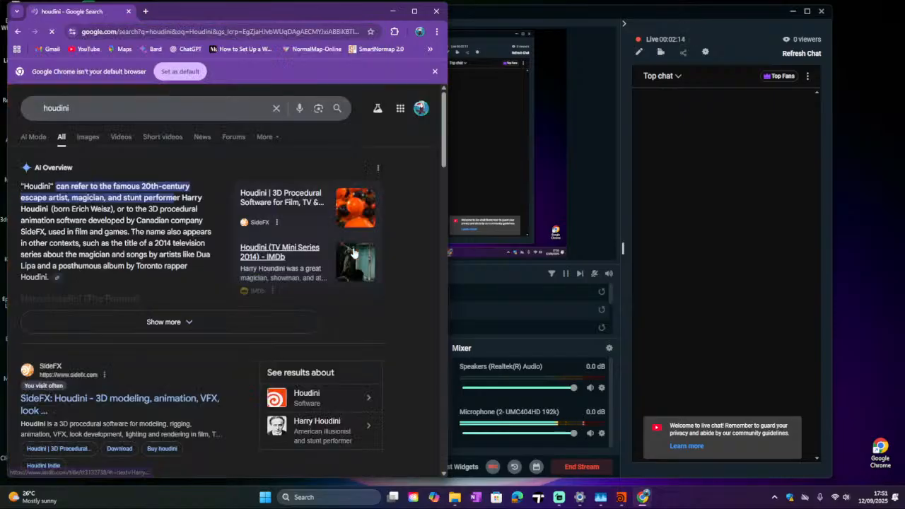
Step: Open the SideFX Houdini result and maximize the browser window
scroll(137, 335, "down", 3)
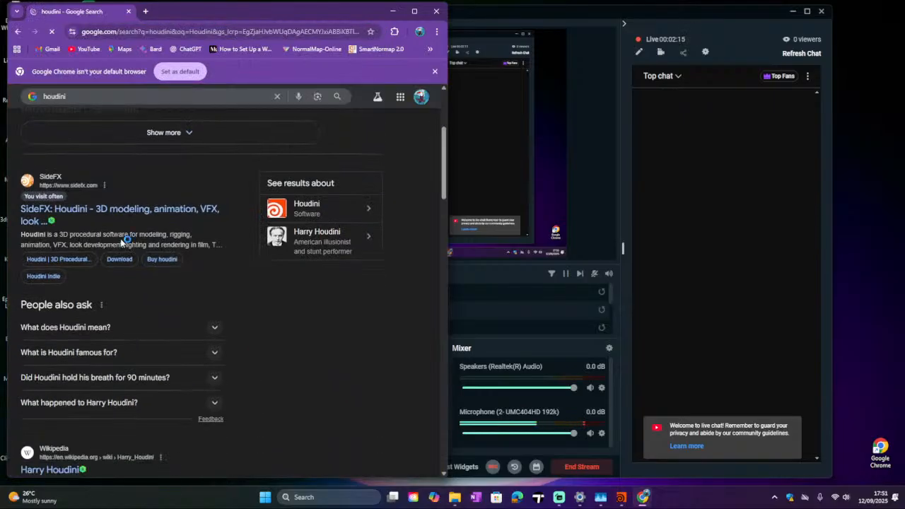
left_click(123, 220)
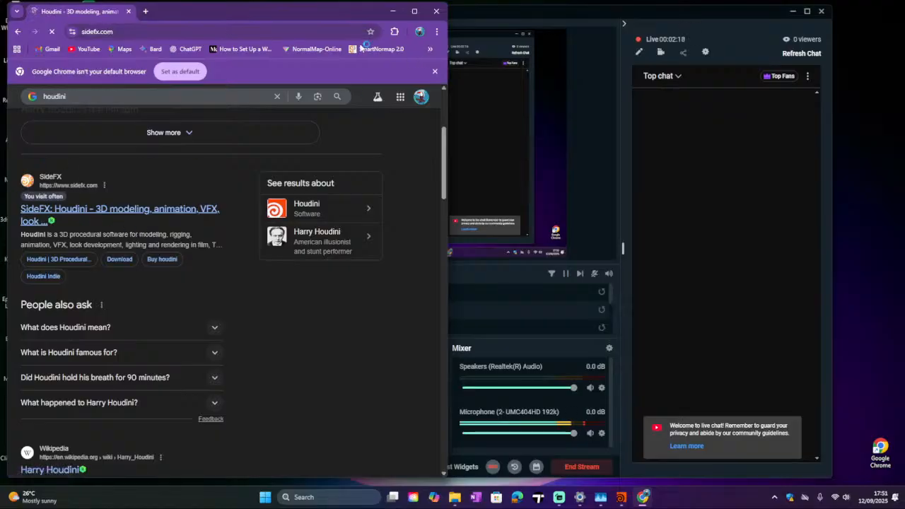
left_click(414, 11)
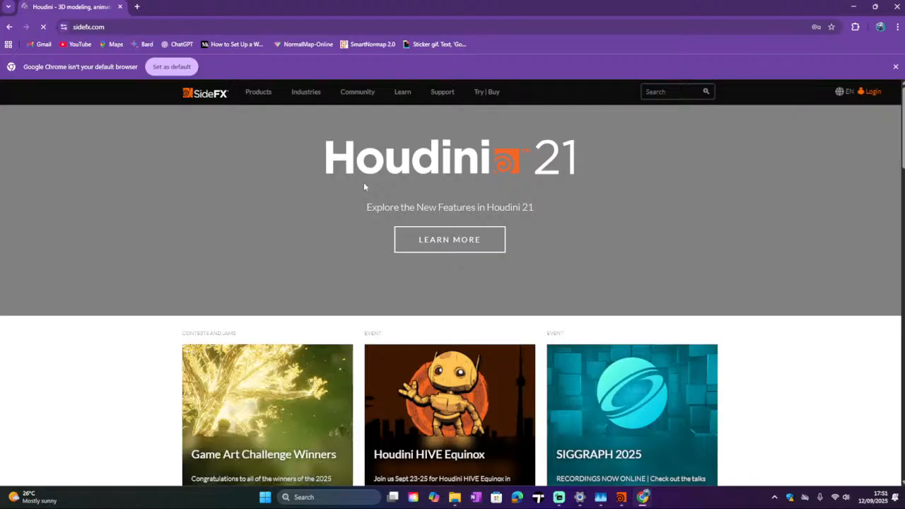
Step: Open the SideFX Download page from the Try | Buy section
scroll(364, 186, "down", 2)
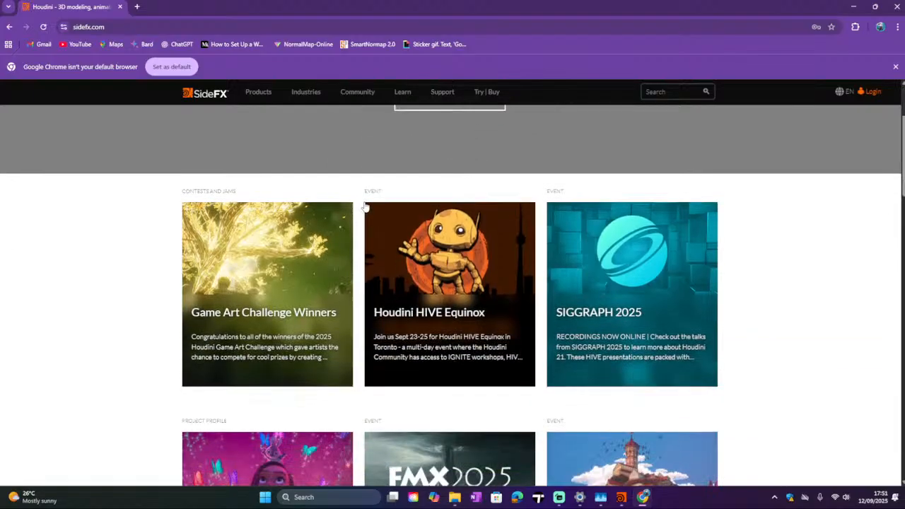
scroll(366, 206, "down", 1)
scroll(366, 212, "down", 6)
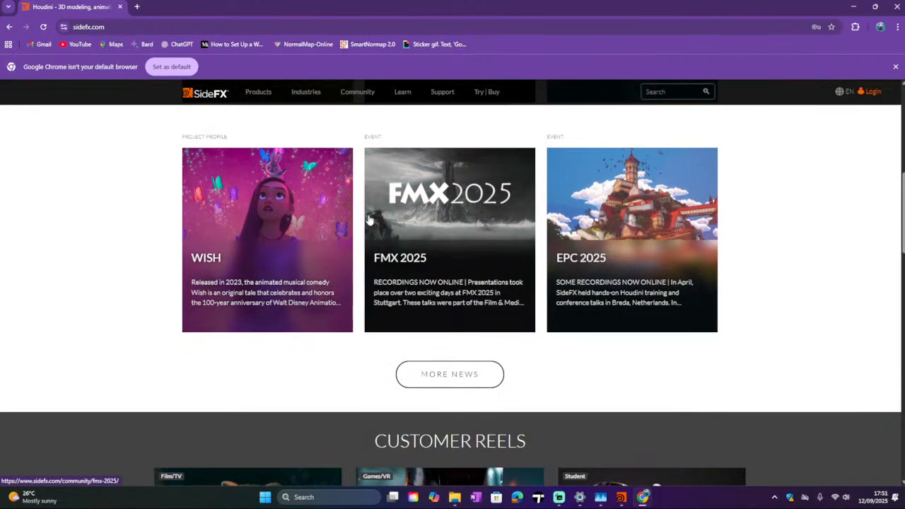
scroll(375, 220, "up", 3)
scroll(378, 220, "up", 4)
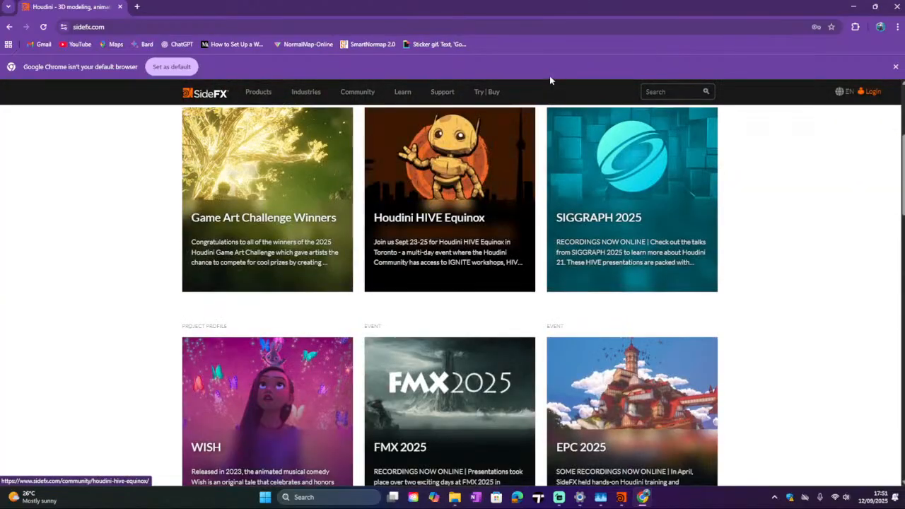
mouse_move(487, 92)
left_click(485, 151)
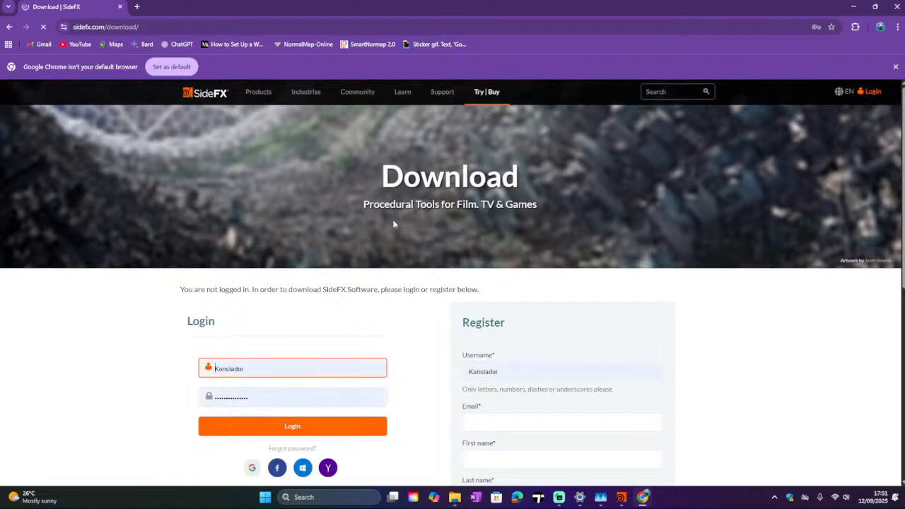
Step: Log in to SideFX using the Google sign-in option
scroll(392, 219, "down", 2)
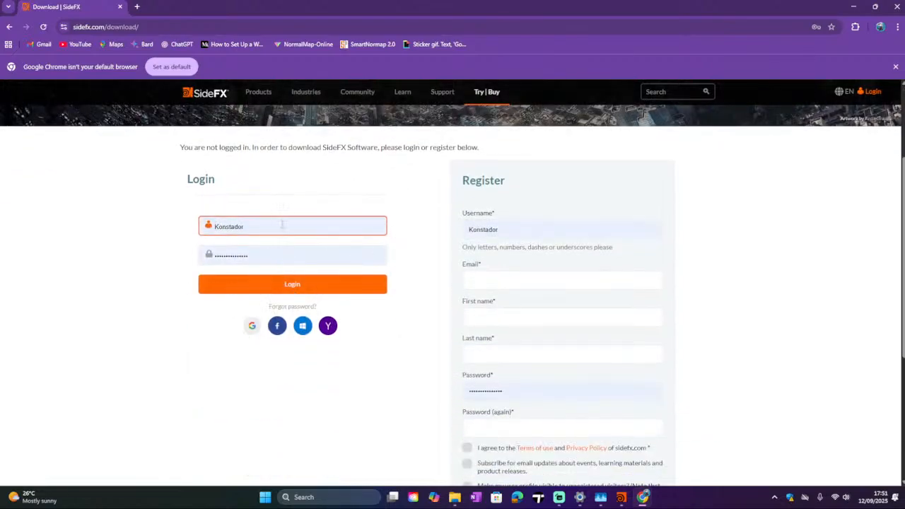
left_click(251, 326)
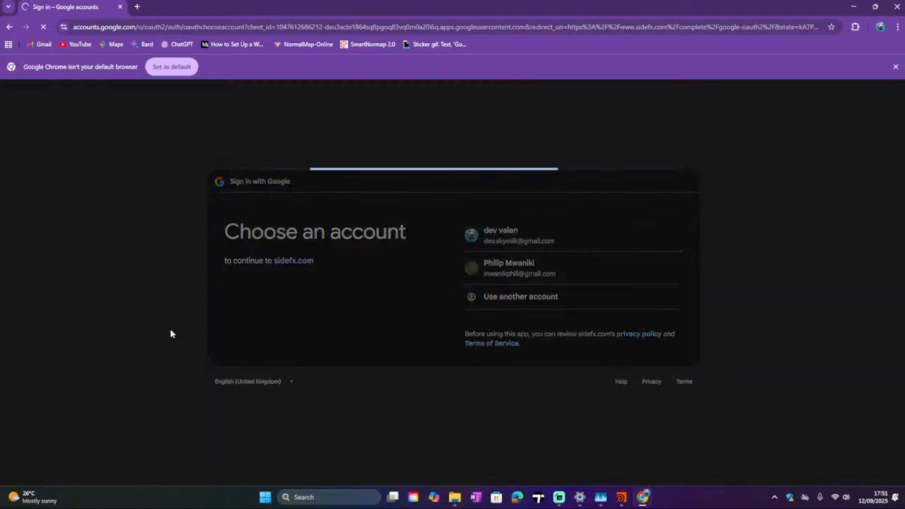
left_click(189, 67)
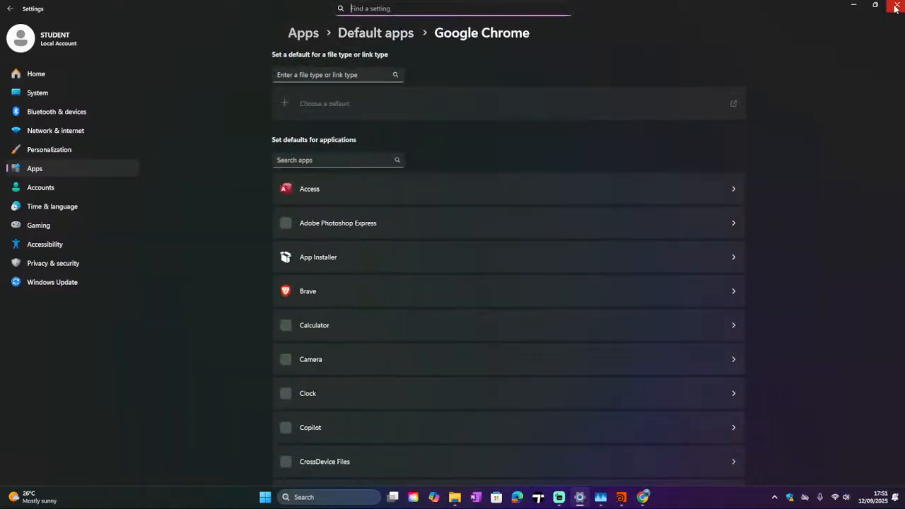
left_click(901, 10)
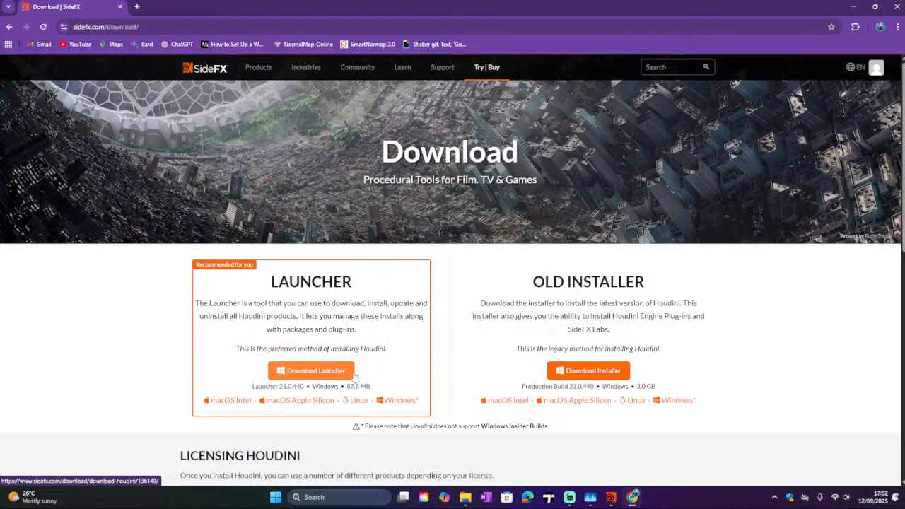
Step: Minimize the other windows, start the Houdini 21.0.440 setup and accept the license agreement
left_click(853, 6)
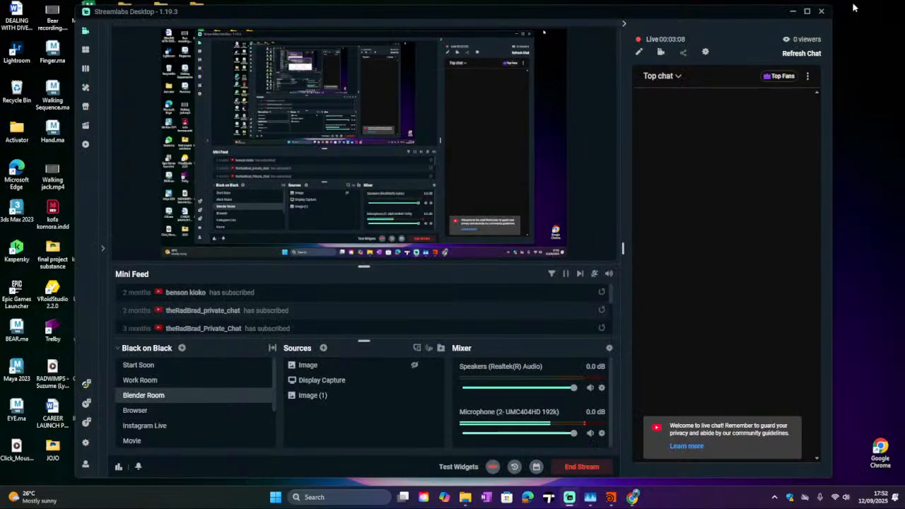
left_click(791, 12)
mouse_move(475, 157)
left_mouse_down()
mouse_move(428, 158)
mouse_move(476, 139)
left_mouse_up()
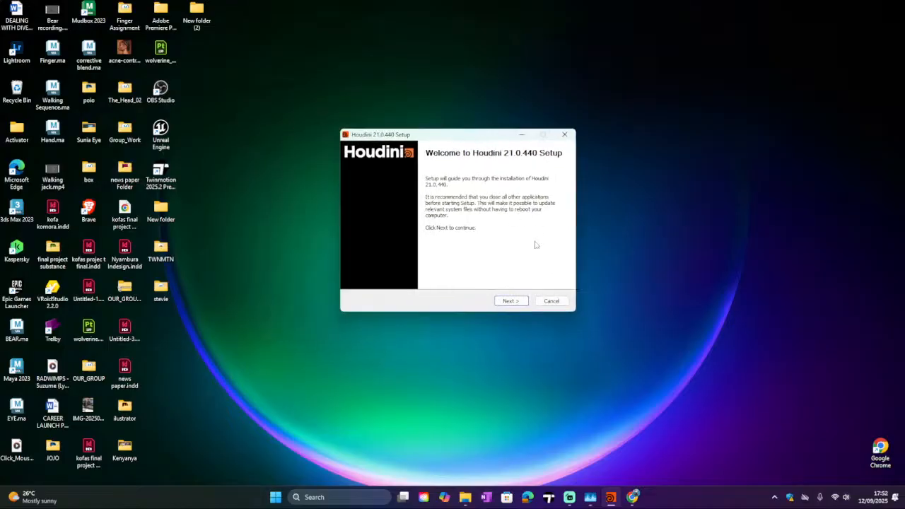
left_click(510, 301)
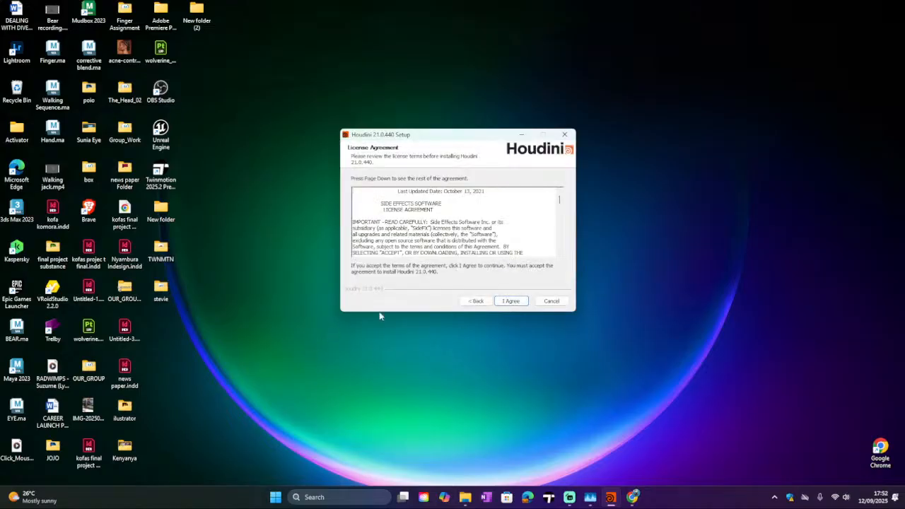
left_click(508, 302)
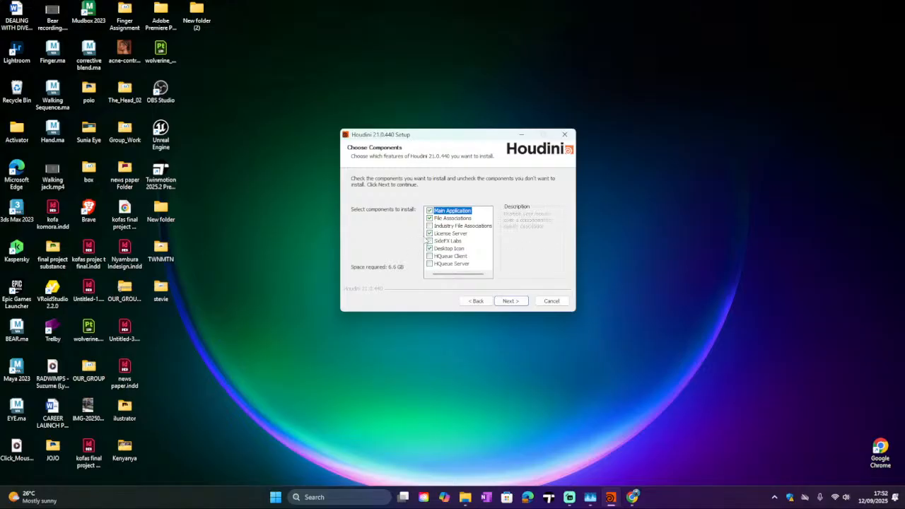
Step: Add SideFX Labs and Industry File Associations to the components to install
left_click(429, 241)
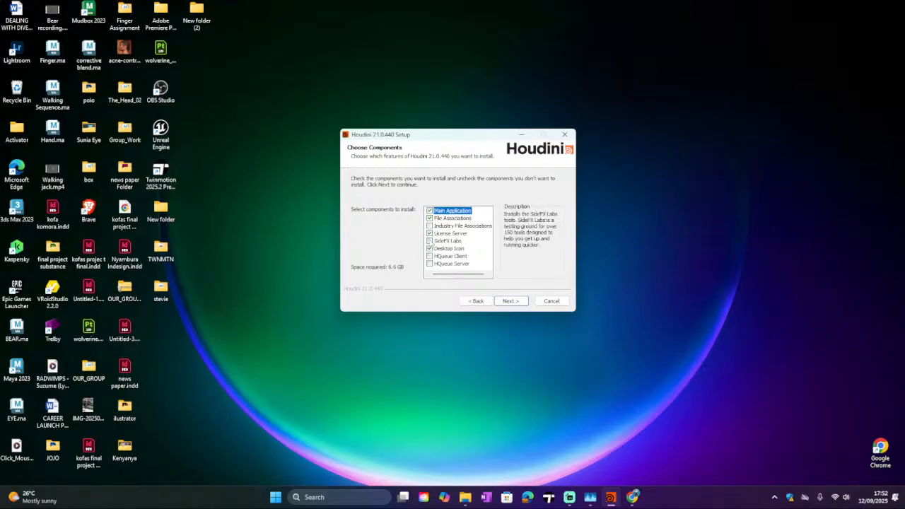
left_click(428, 226)
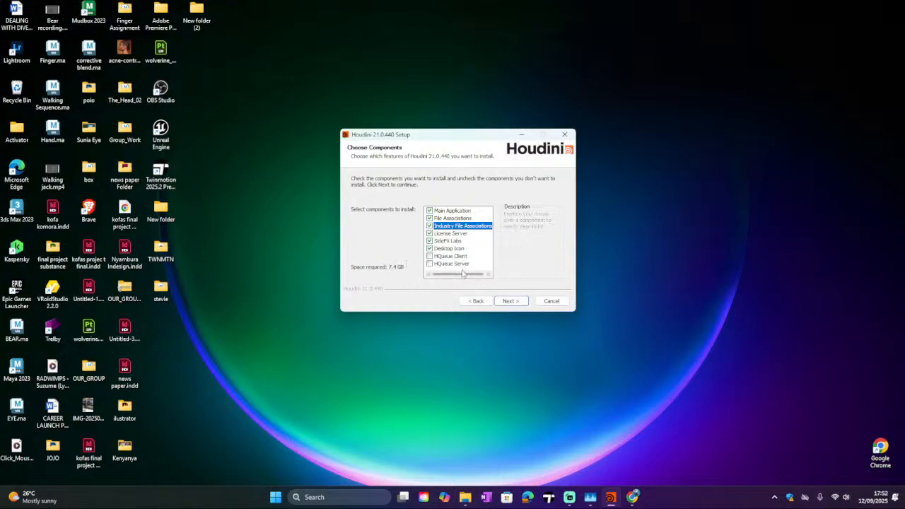
left_click(520, 303)
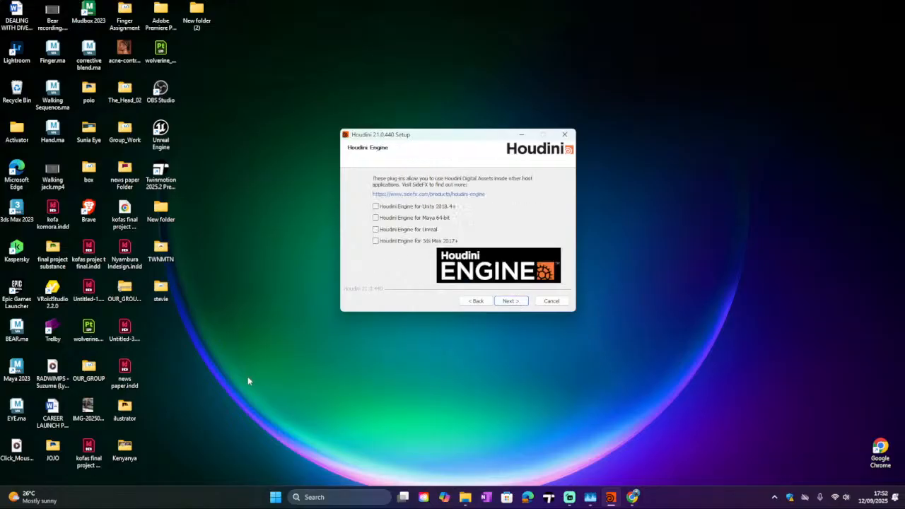
Step: Enable the Houdini Engine plug-ins for Unreal, 3ds Max 2017+ and Maya 64-bit
left_click(375, 230)
left_click(375, 241)
left_click(375, 217)
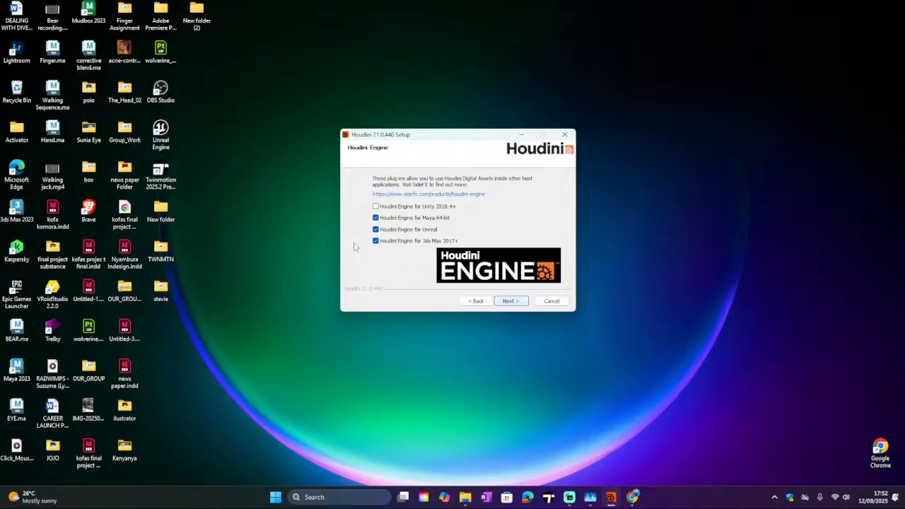
left_click(510, 301)
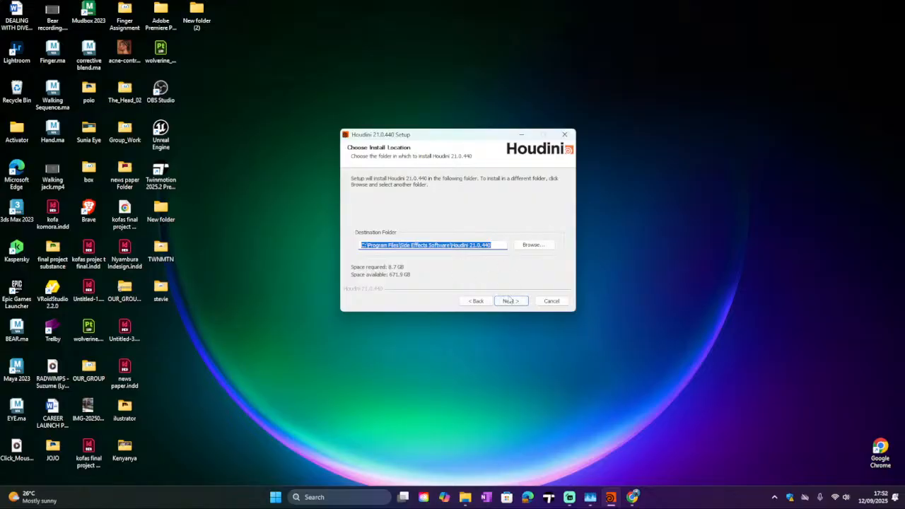
Step: Keep the default install folder and Start Menu folder and start the installation
left_click(508, 300)
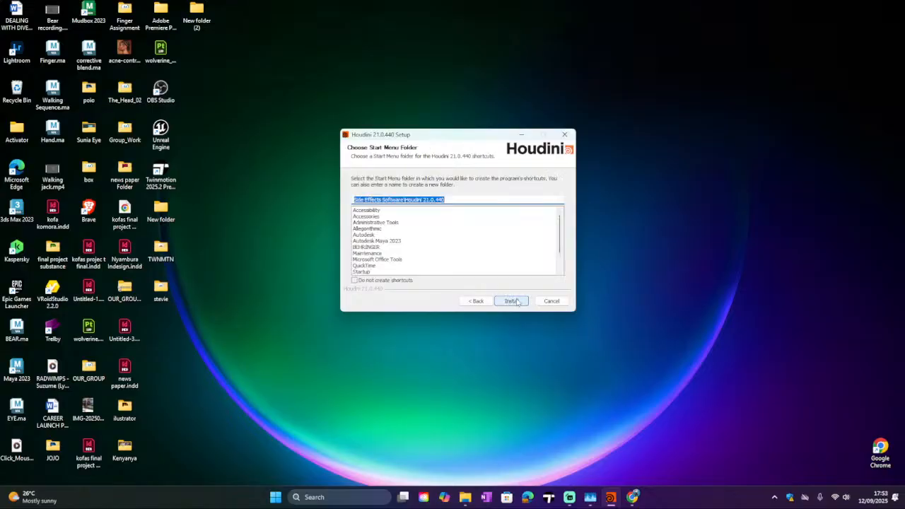
left_click(512, 302)
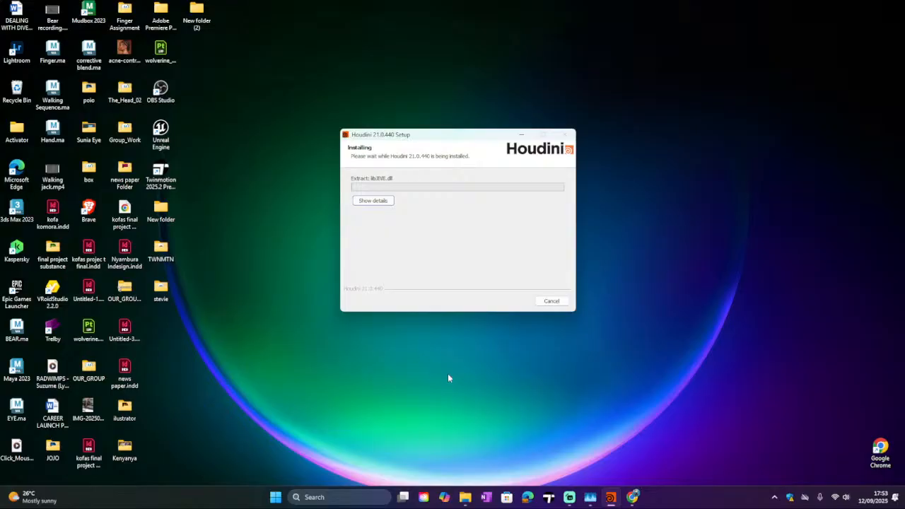
left_click(573, 498)
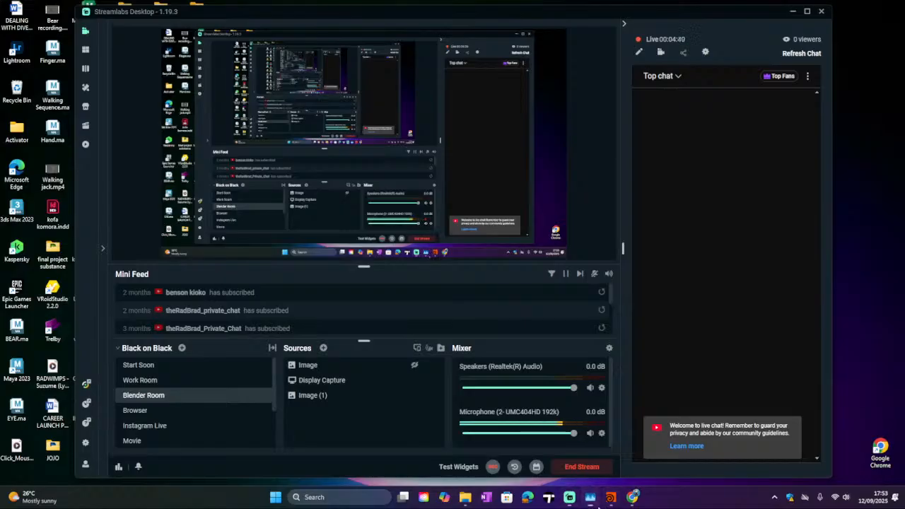
left_click(590, 497)
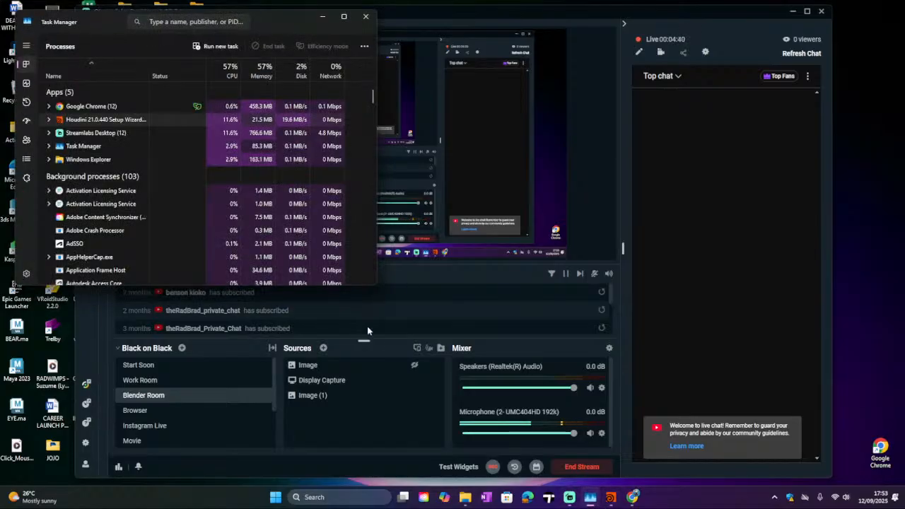
left_click(366, 15)
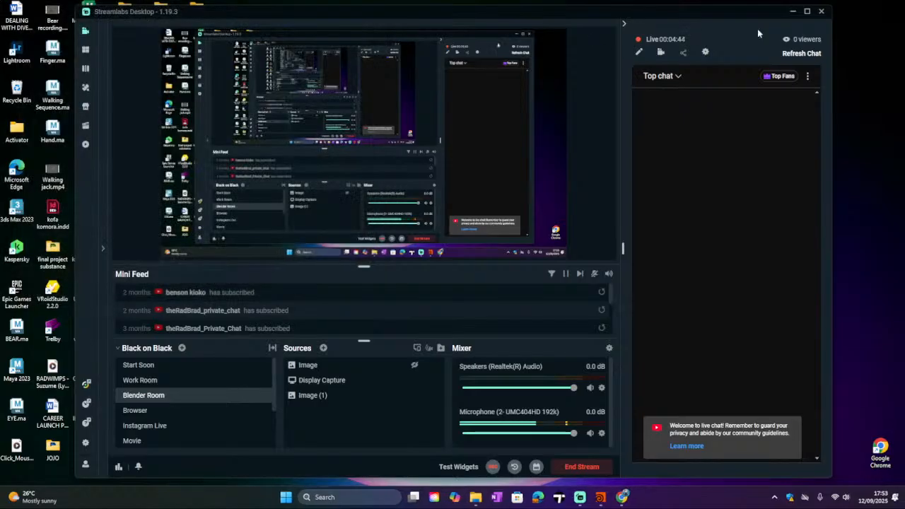
left_click(792, 11)
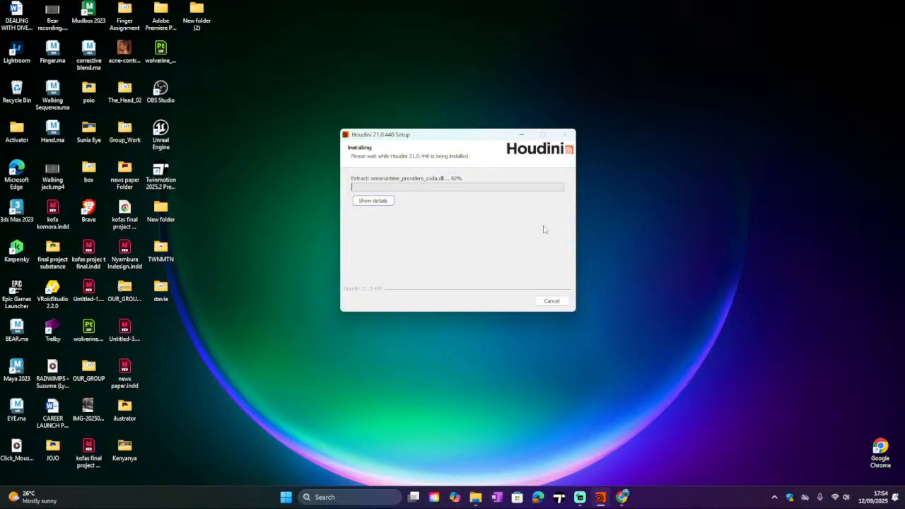
left_click(581, 497)
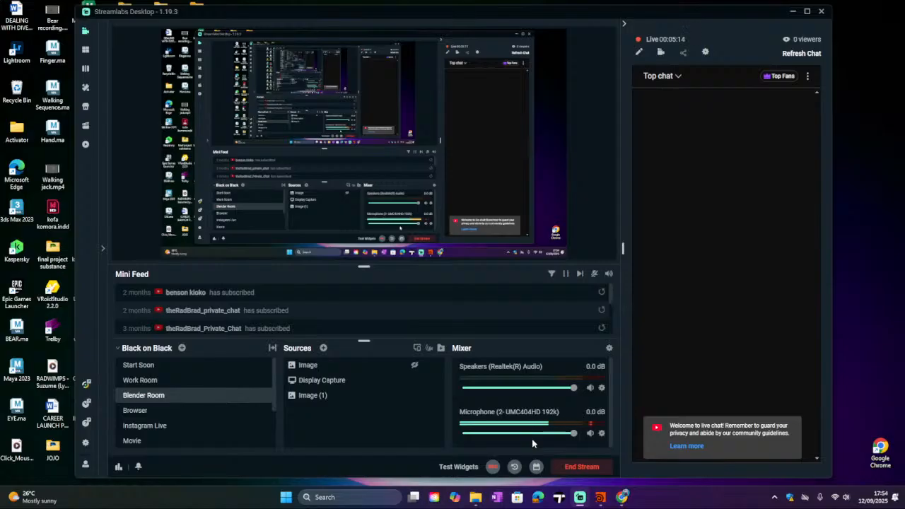
left_click(792, 12)
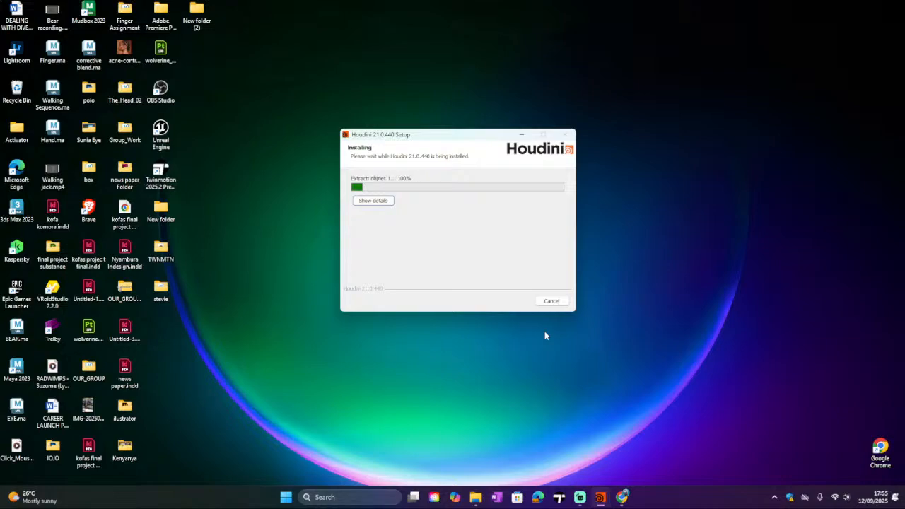
left_click(581, 497)
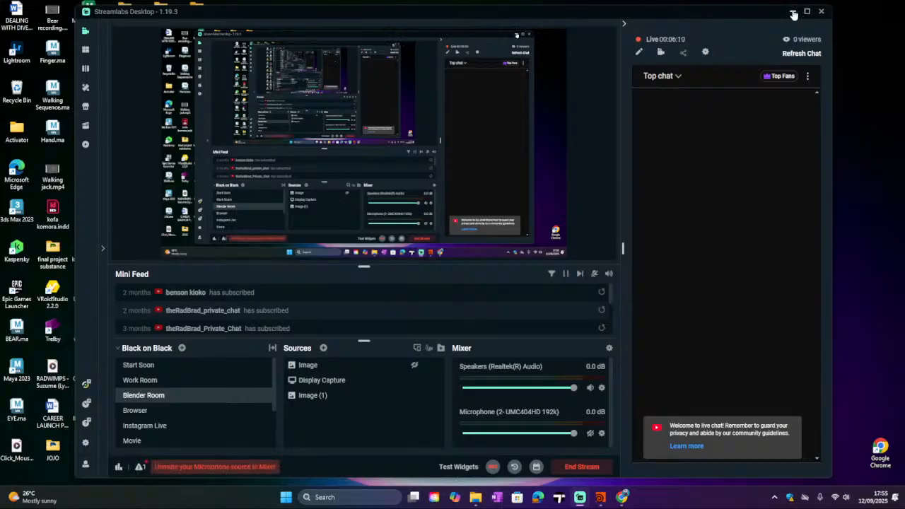
left_click(793, 15)
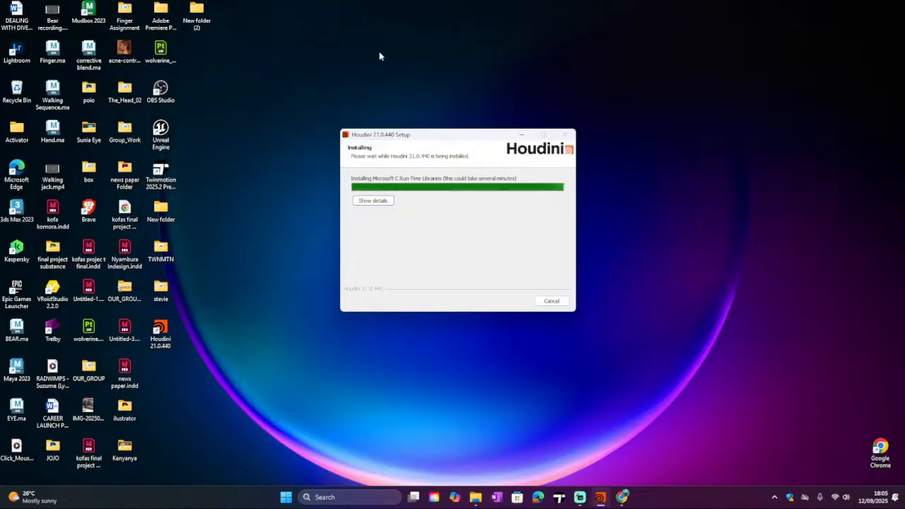
mouse_move(579, 498)
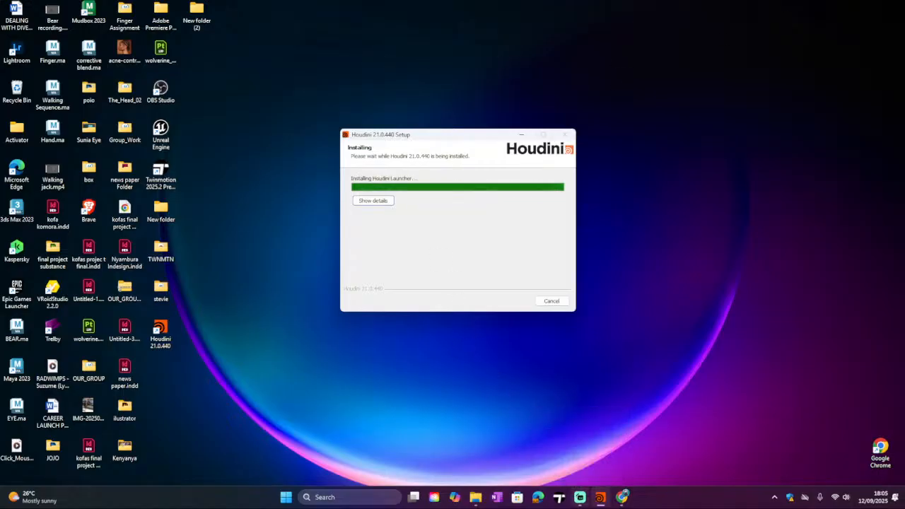
left_click(578, 498)
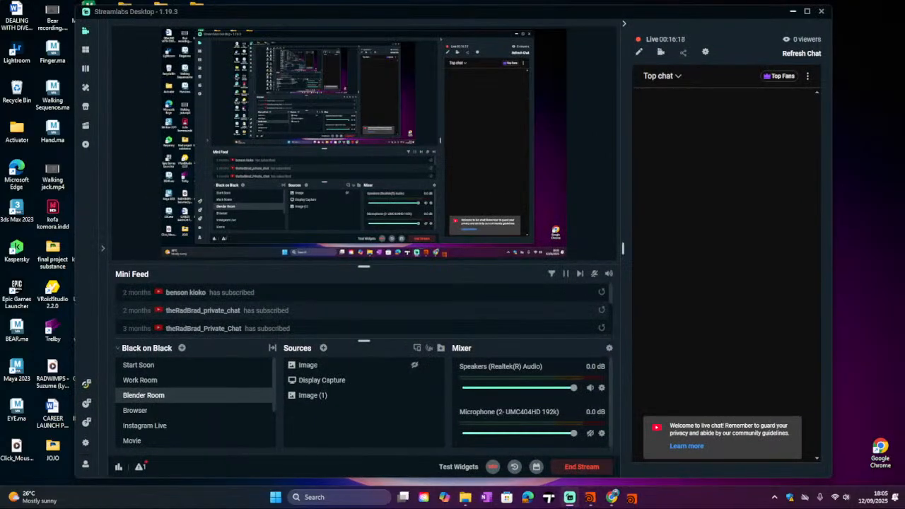
left_click(571, 497)
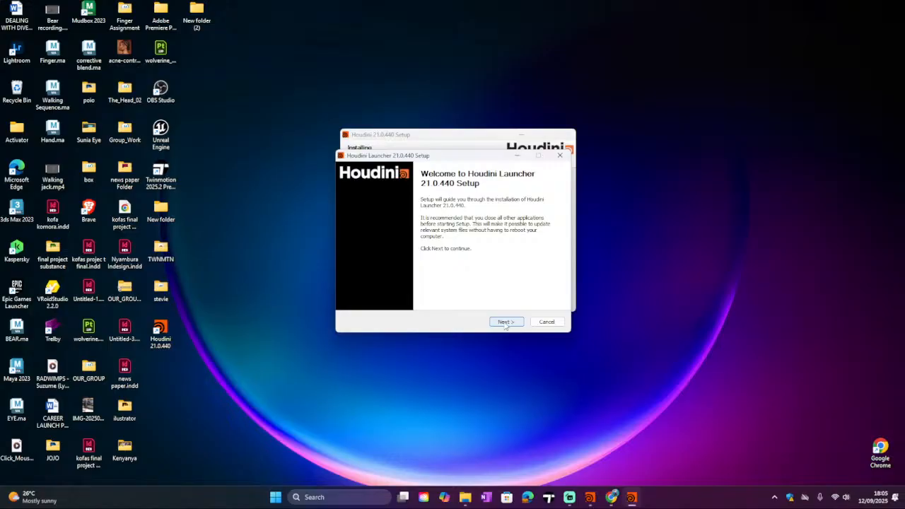
left_click(569, 498)
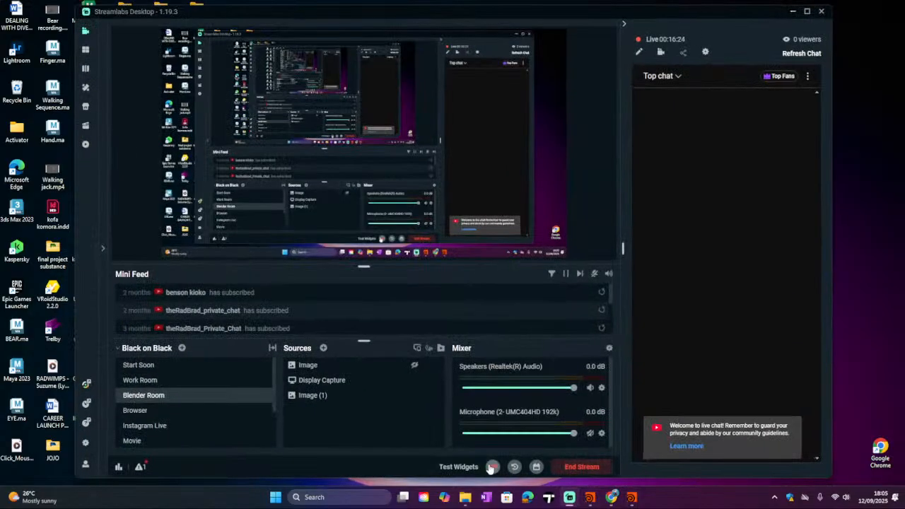
left_click(590, 433)
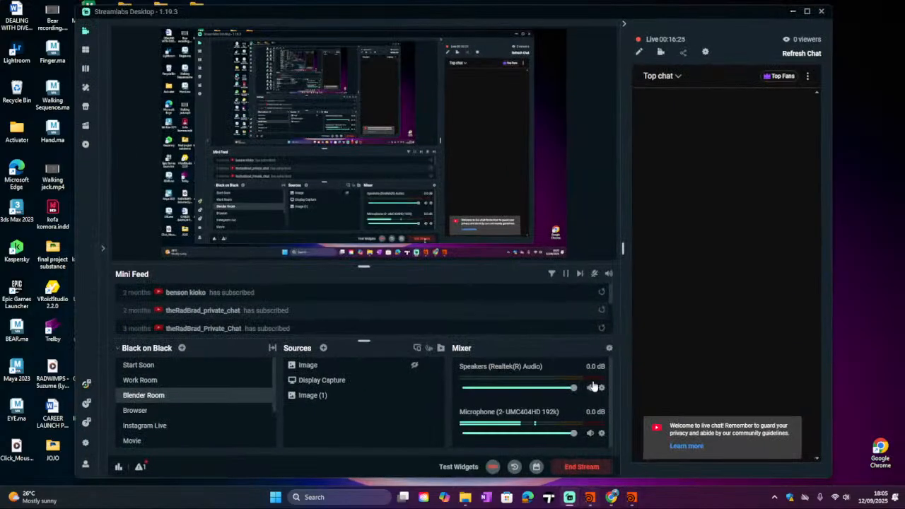
left_click(792, 11)
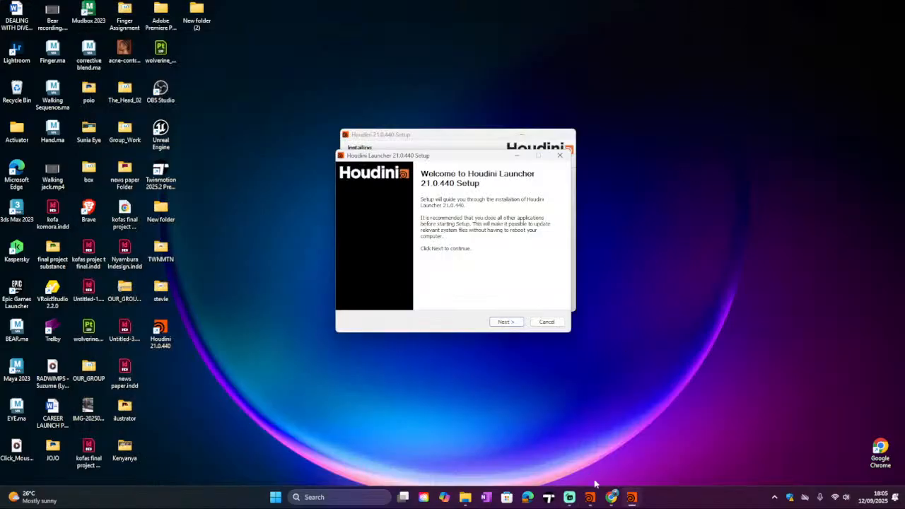
left_click(571, 497)
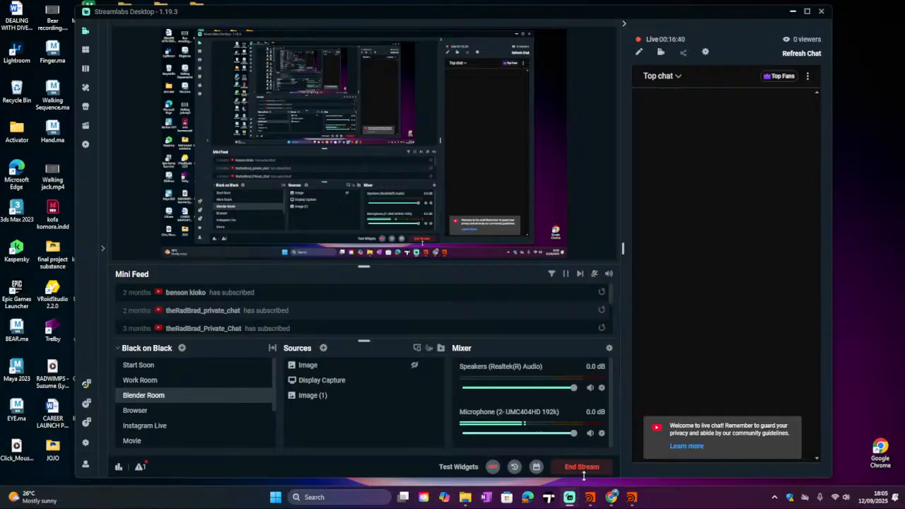
left_click(590, 434)
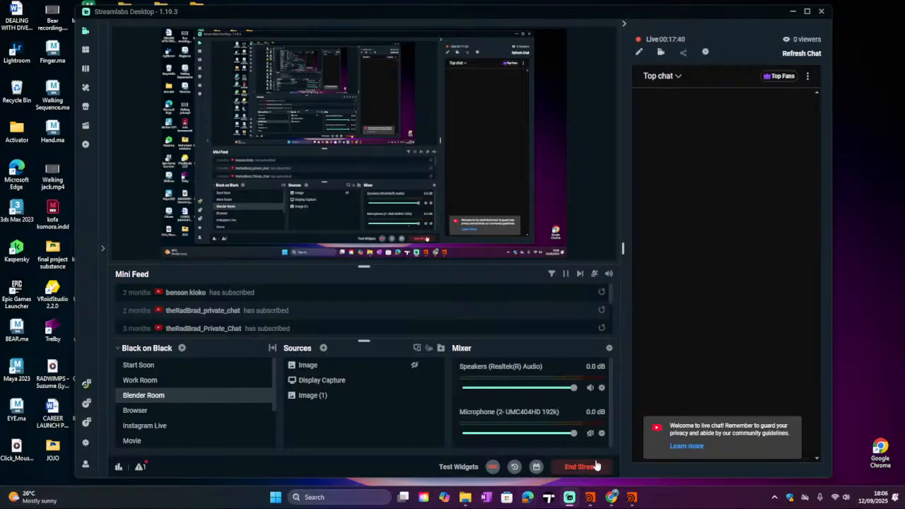
left_click(631, 497)
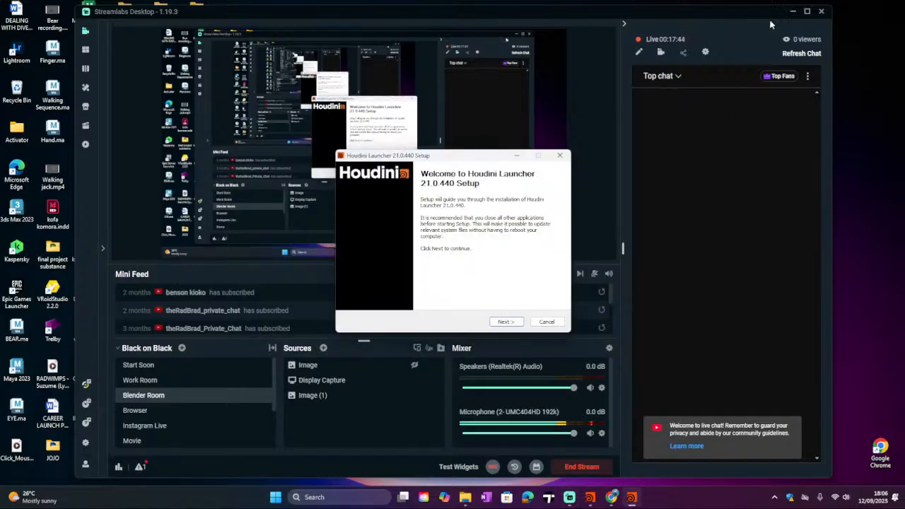
left_click(792, 12)
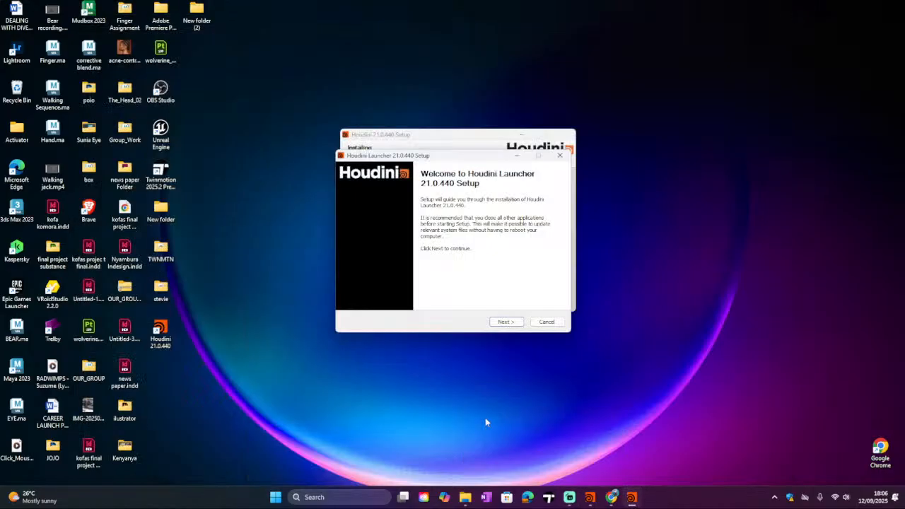
Step: Install the Houdini Launcher 21.0.440 into the default folder and finish its setup with Start Menu and desktop shortcuts
left_click(505, 322)
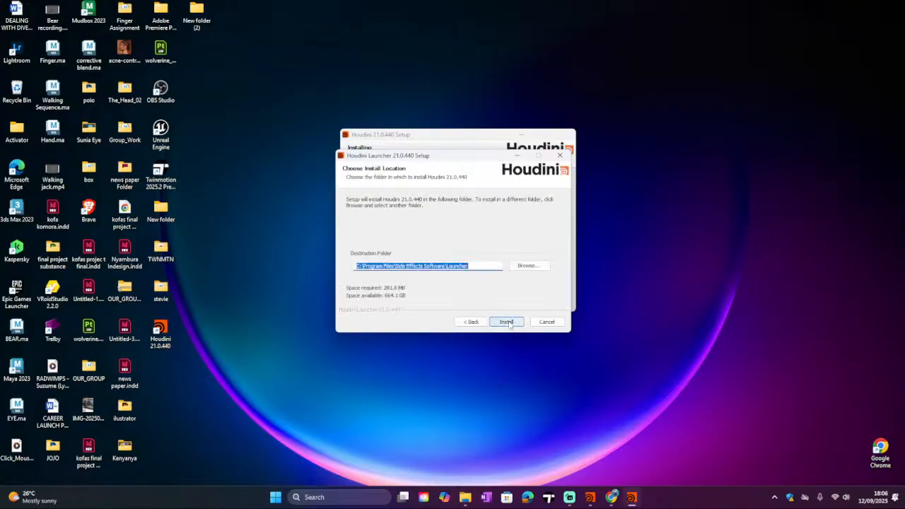
left_click(506, 323)
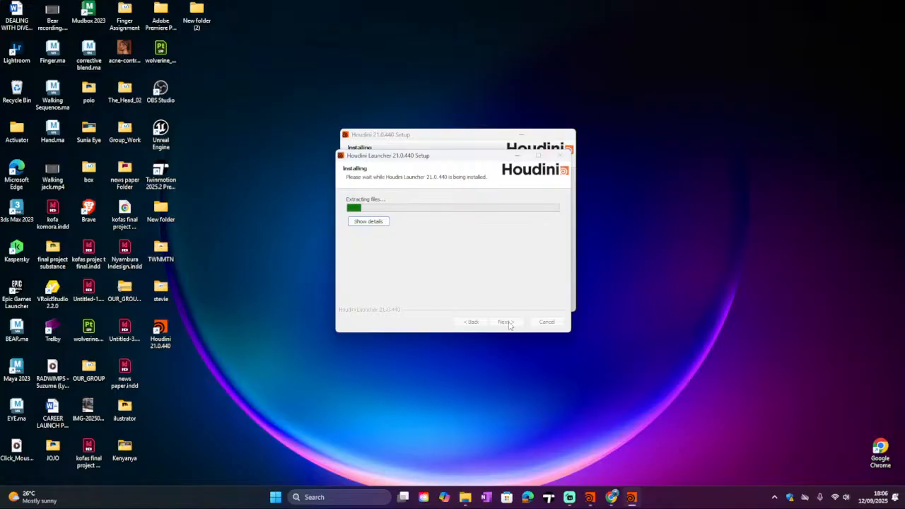
left_click(612, 497)
left_click(611, 497)
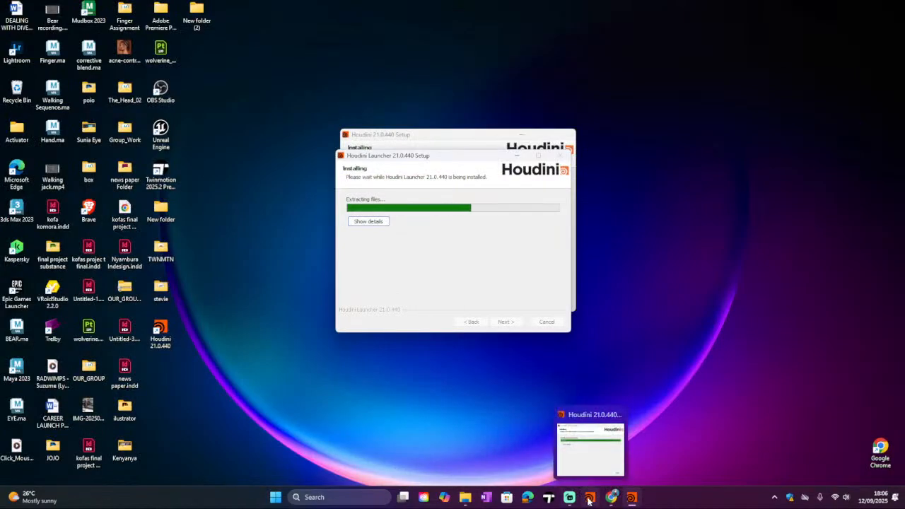
left_click(571, 498)
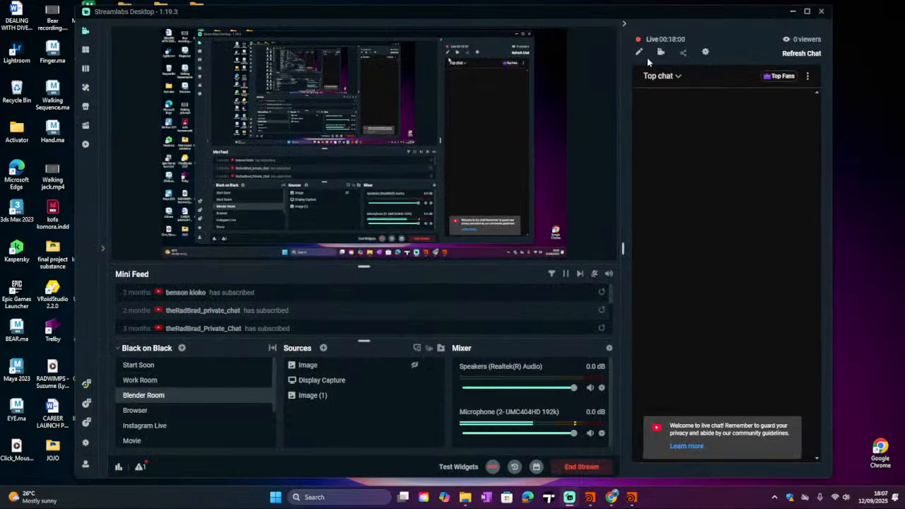
left_click(792, 14)
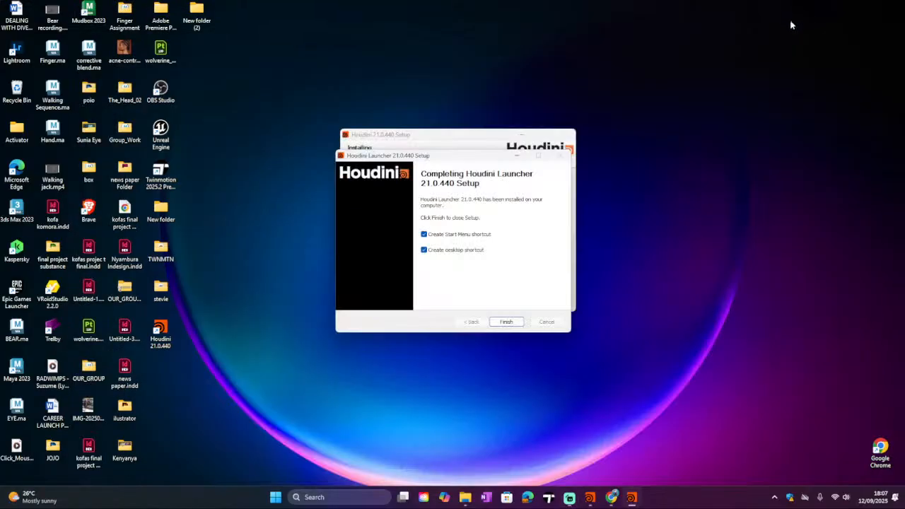
left_click(506, 322)
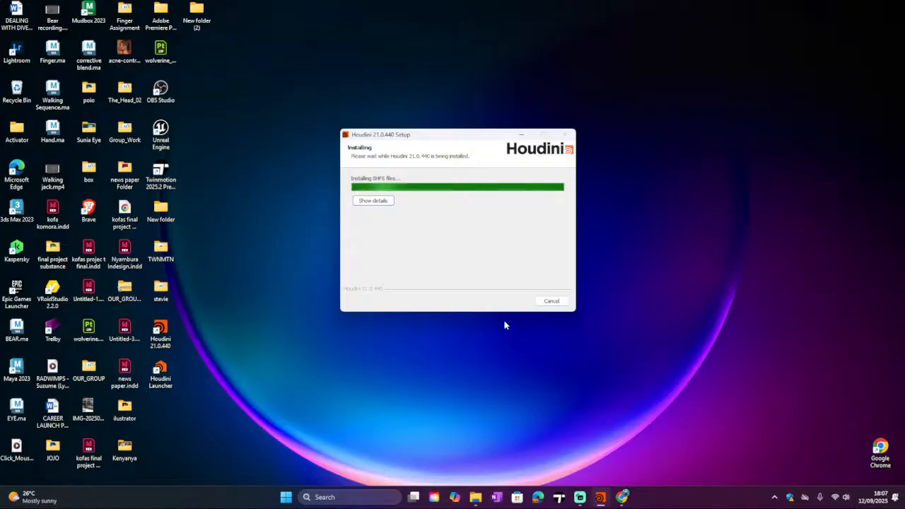
left_click(579, 497)
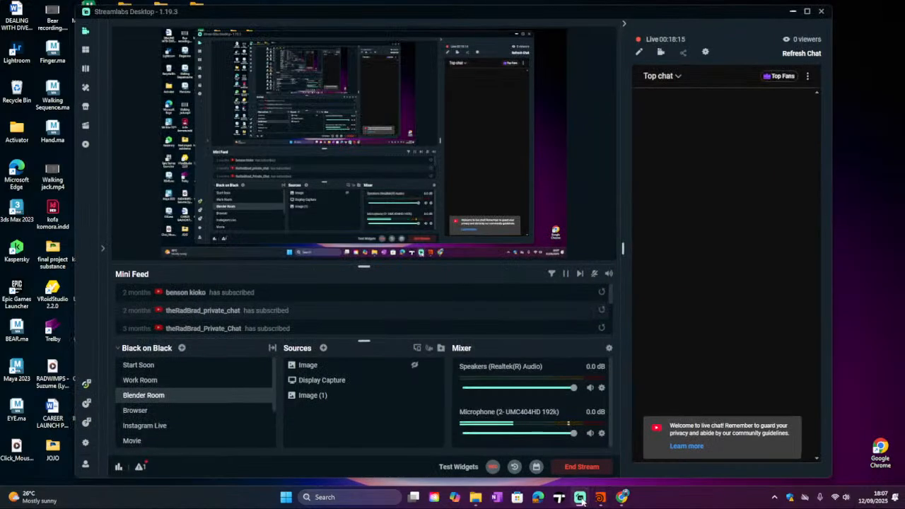
left_click(590, 434)
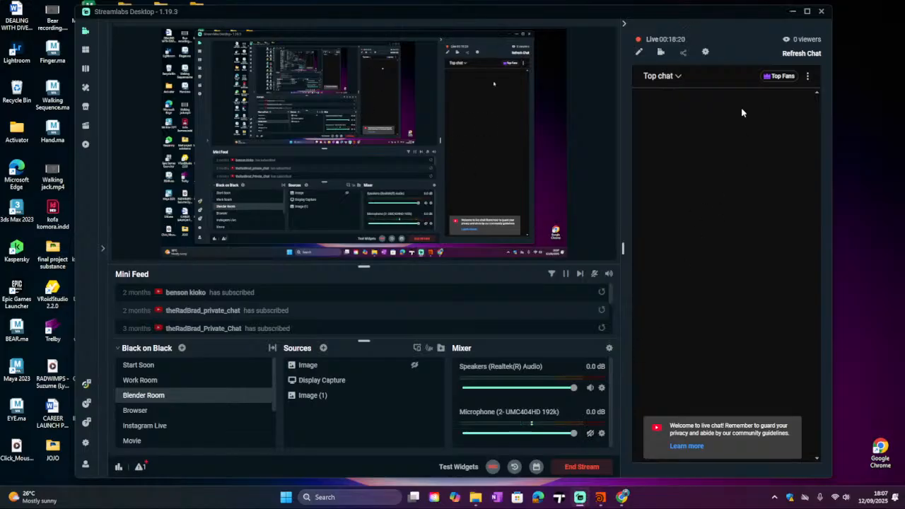
left_click(790, 12)
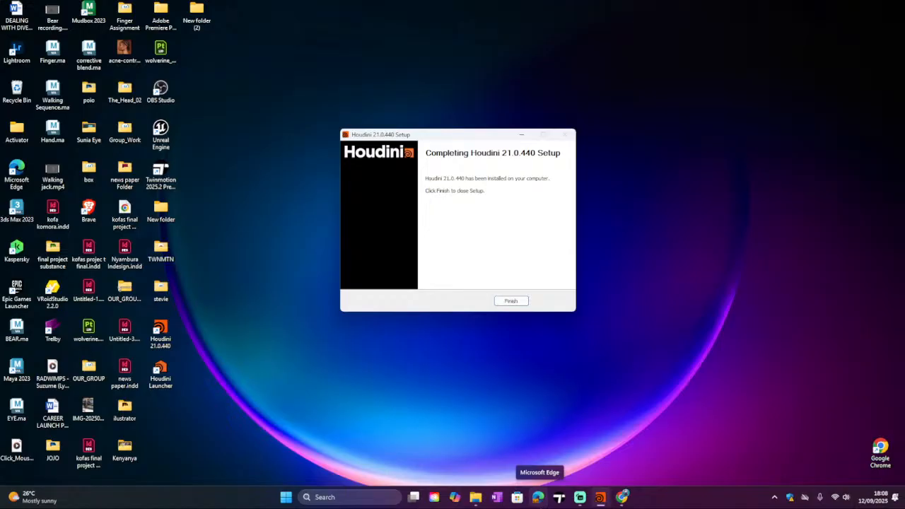
left_click(575, 499)
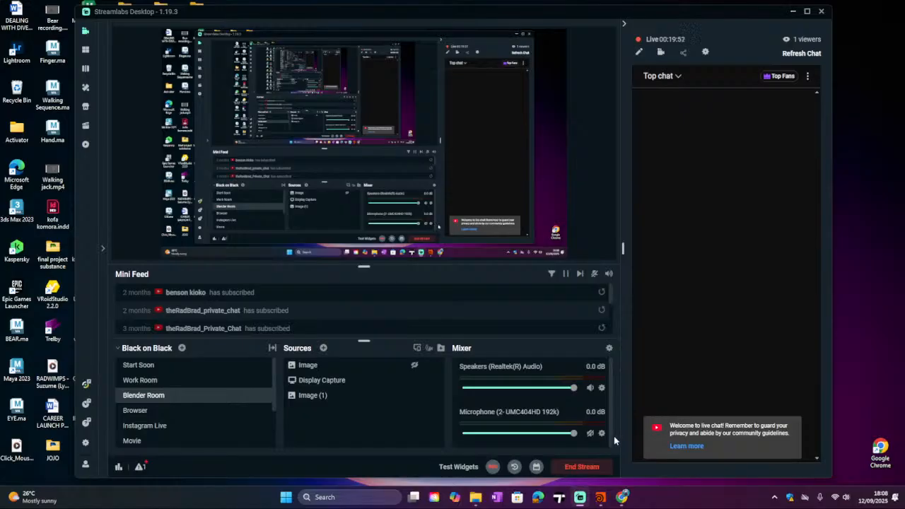
left_click(589, 432)
left_click(600, 496)
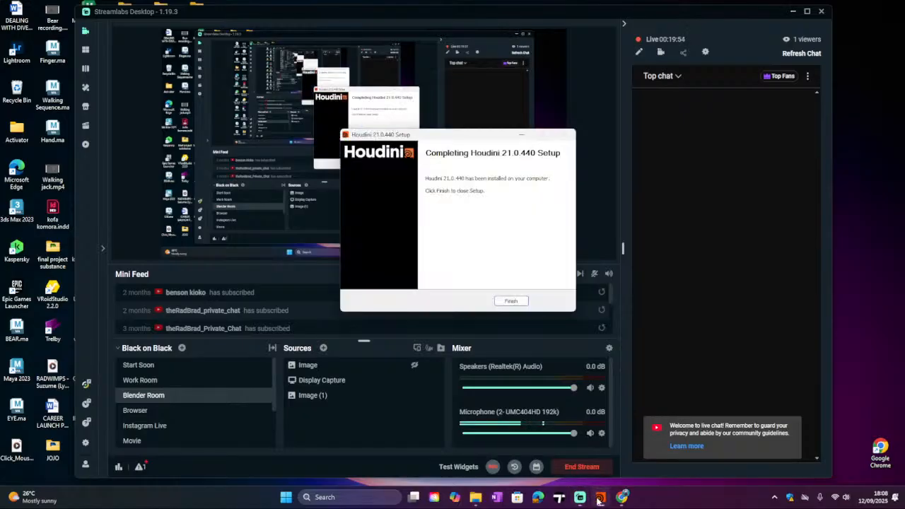
left_click(792, 12)
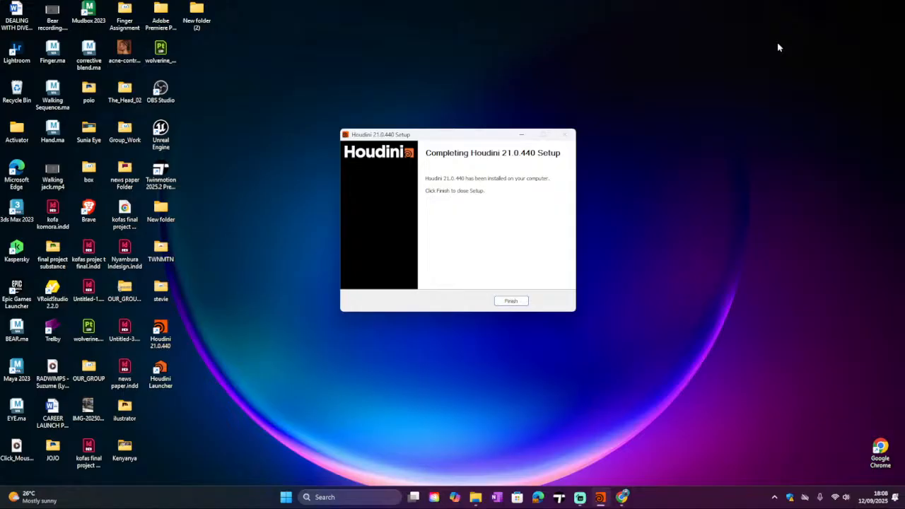
Step: Finish the Houdini 21.0.440 setup
left_click(519, 301)
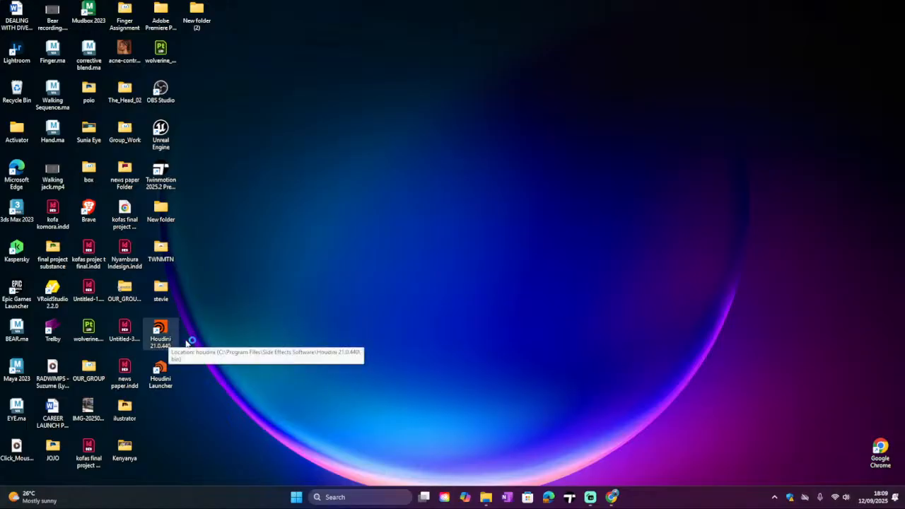
left_click(591, 498)
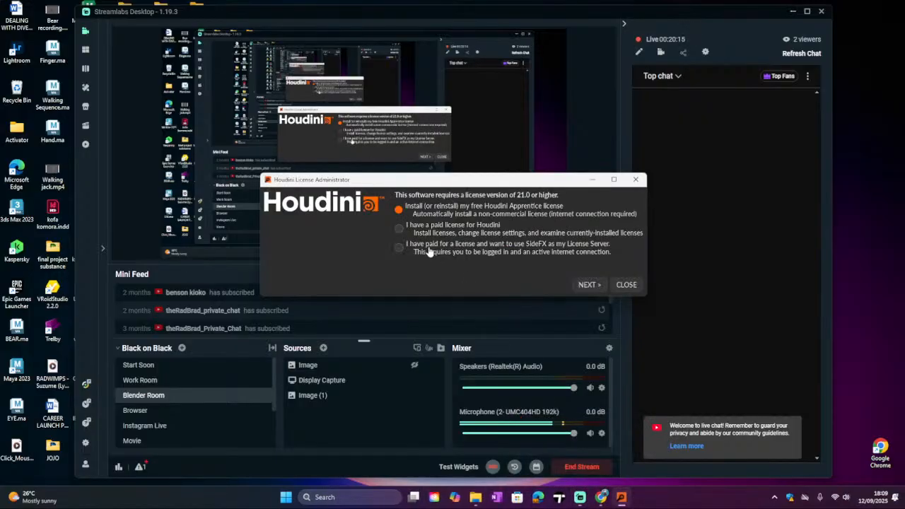
left_click(792, 11)
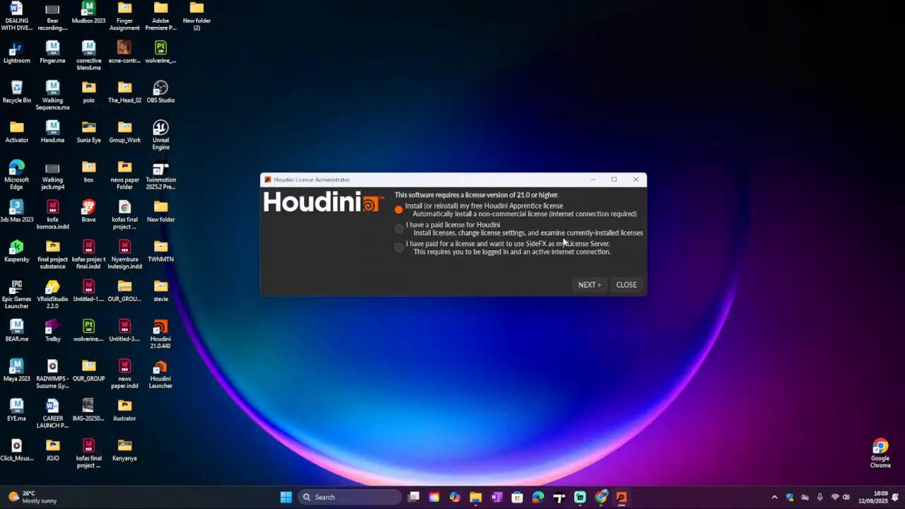
Step: Install the free Houdini Apprentice license, accept the license agreement and run Houdini
left_click(585, 285)
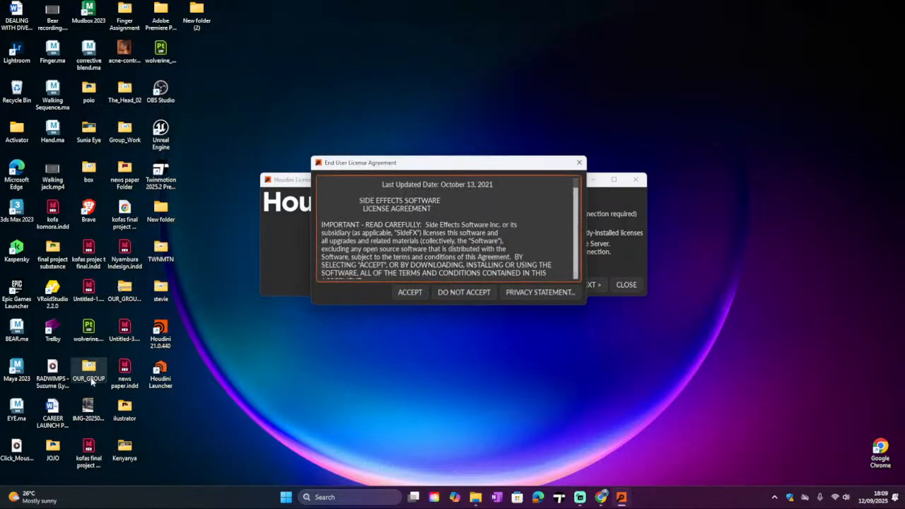
left_click(412, 296)
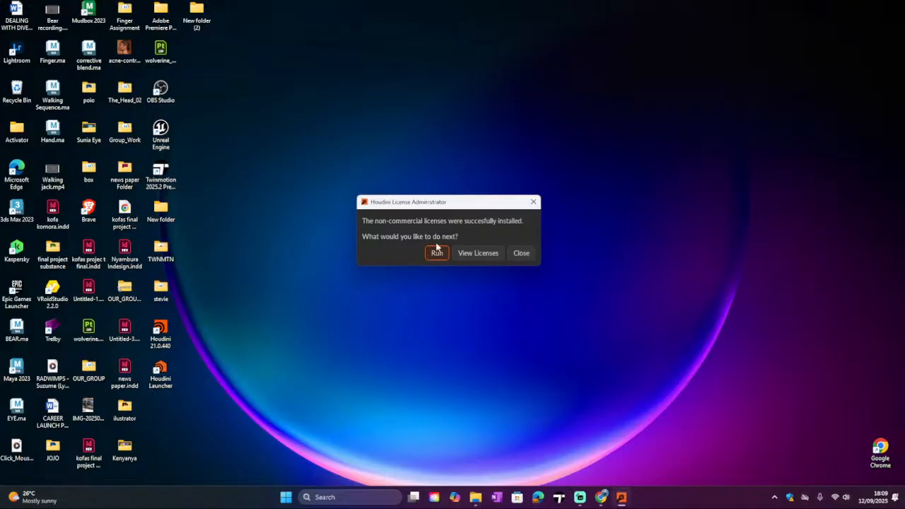
left_click(435, 253)
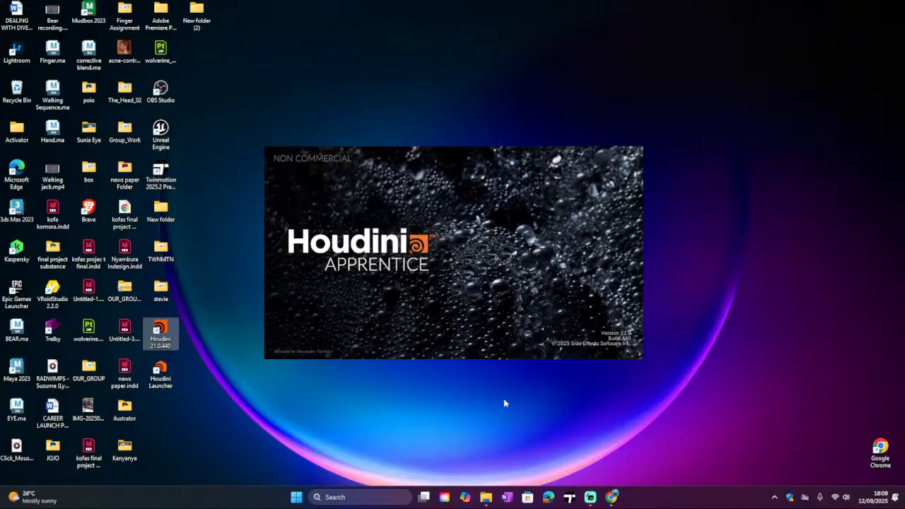
left_click(593, 499)
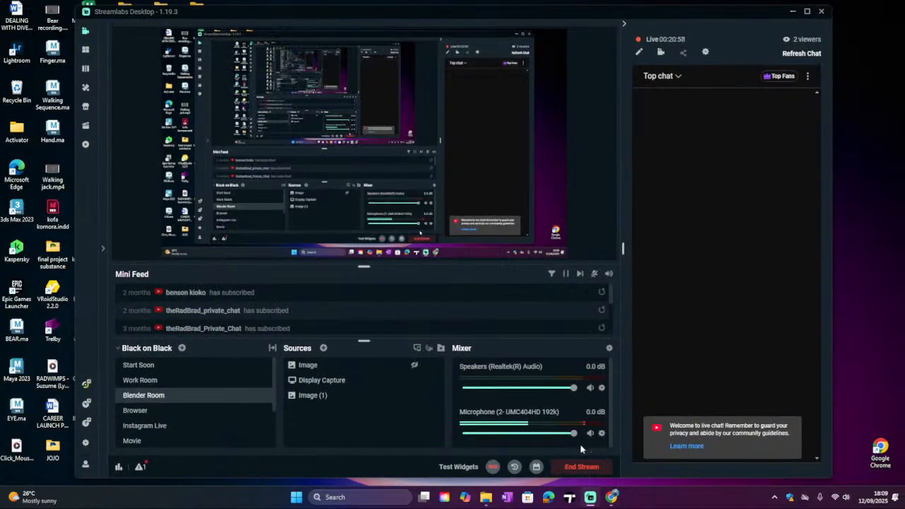
left_click(590, 433)
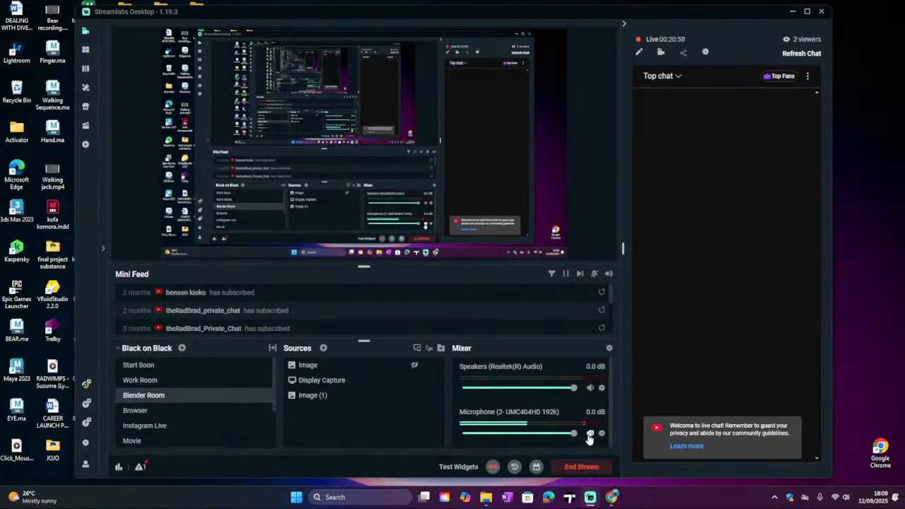
left_click(604, 498)
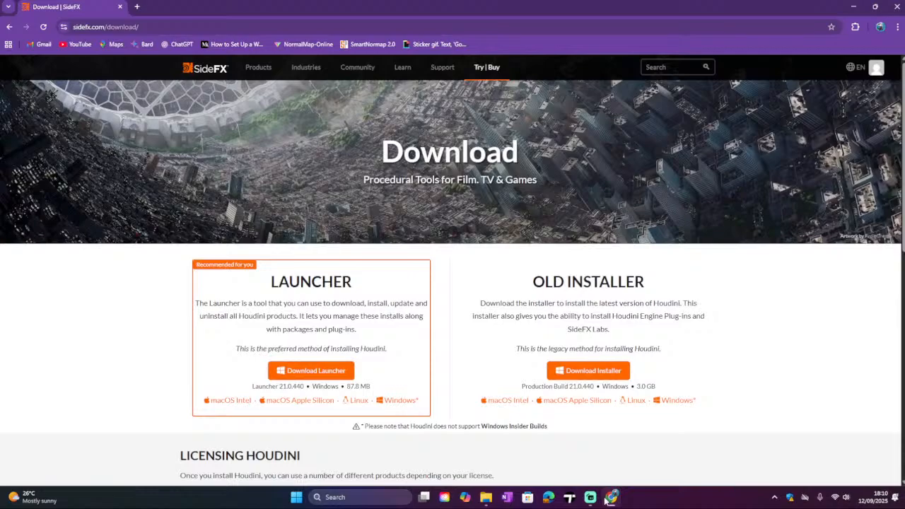
left_click(606, 498)
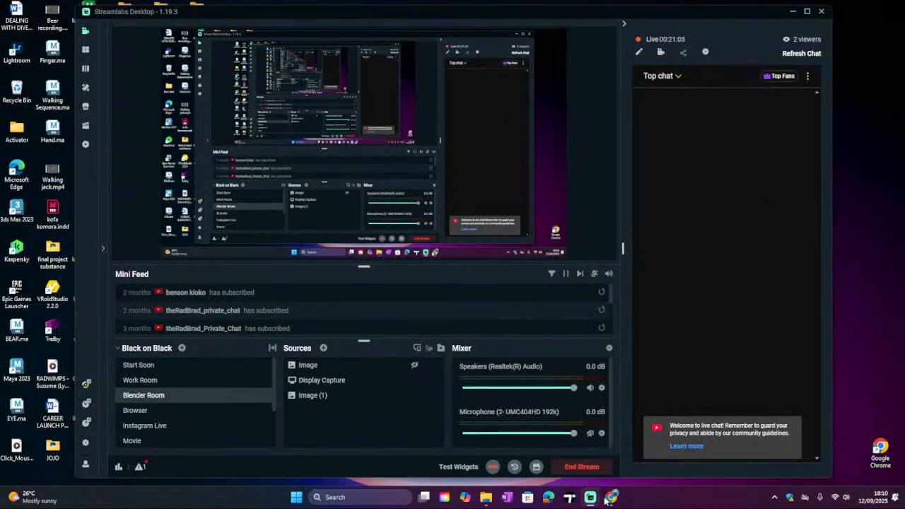
left_click(607, 498)
left_click(608, 498)
Step: Return to Houdini and close the Anonymous Usage Statistics dialog and the Houdini Console window
left_click(593, 498)
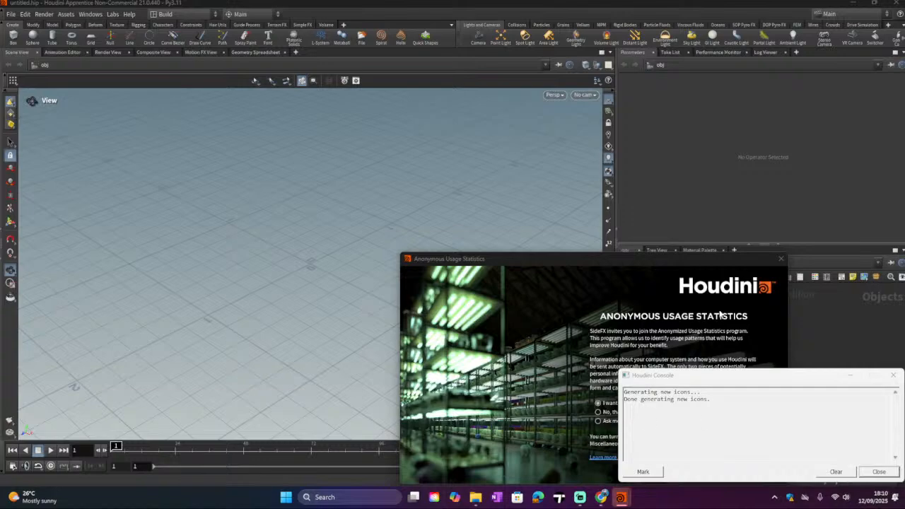
left_click(780, 258)
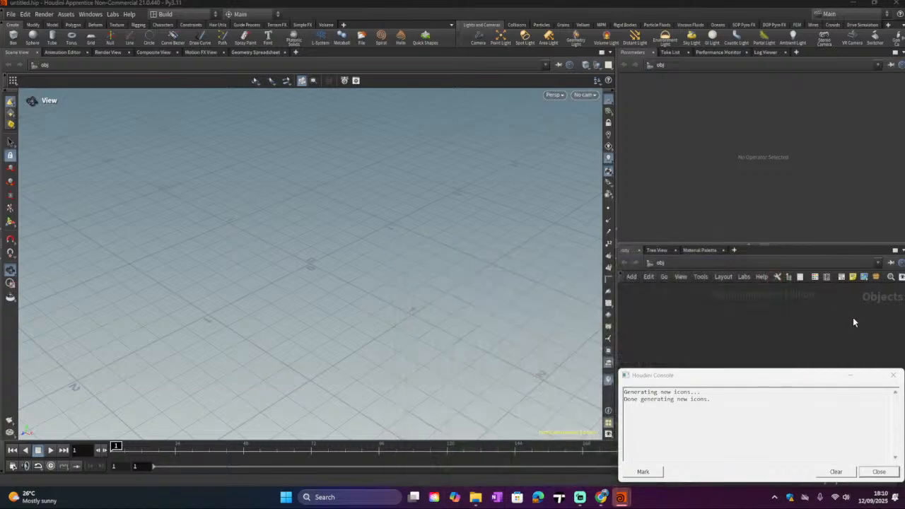
left_click(892, 376)
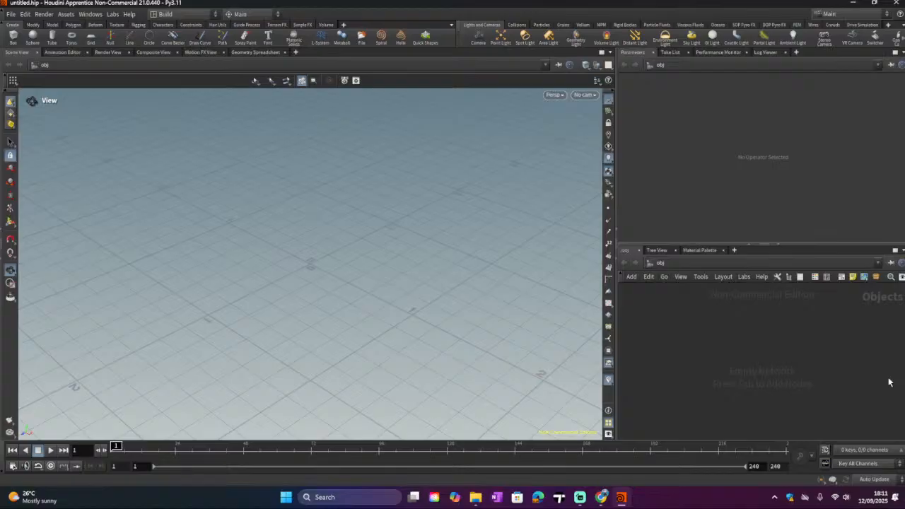
left_click(579, 498)
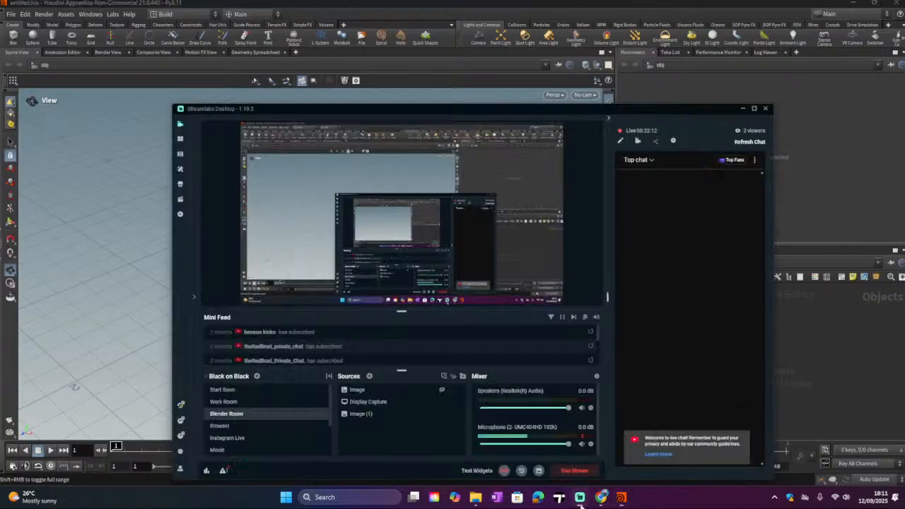
left_click(590, 433)
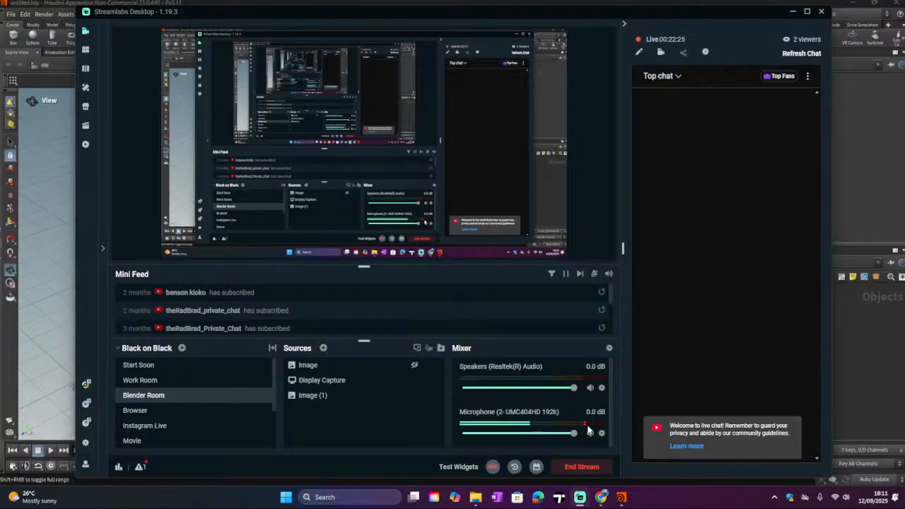
left_click(791, 12)
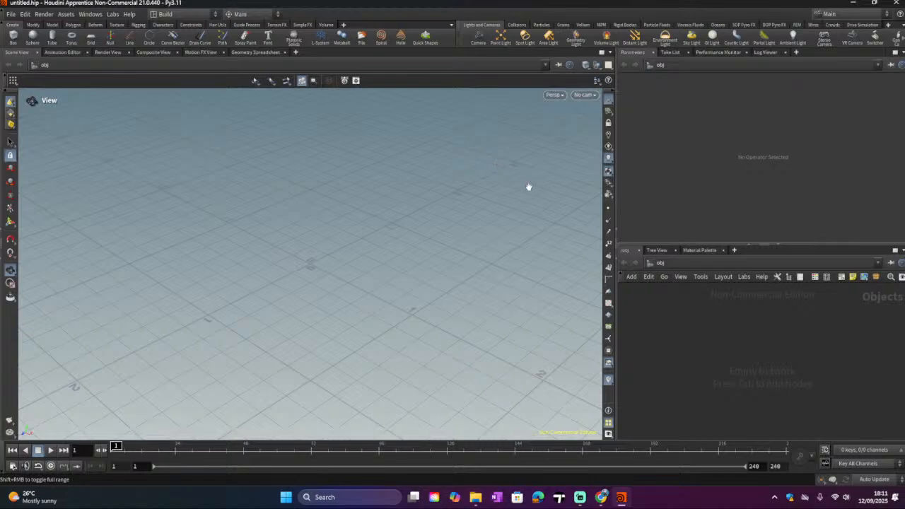
Step: Browse through the shelf tabs, from Create and Modify through Model, Polygon, Deform, Texture, Rigging, Volume and the simulation tabs
left_click_drag(171, 269, 276, 271)
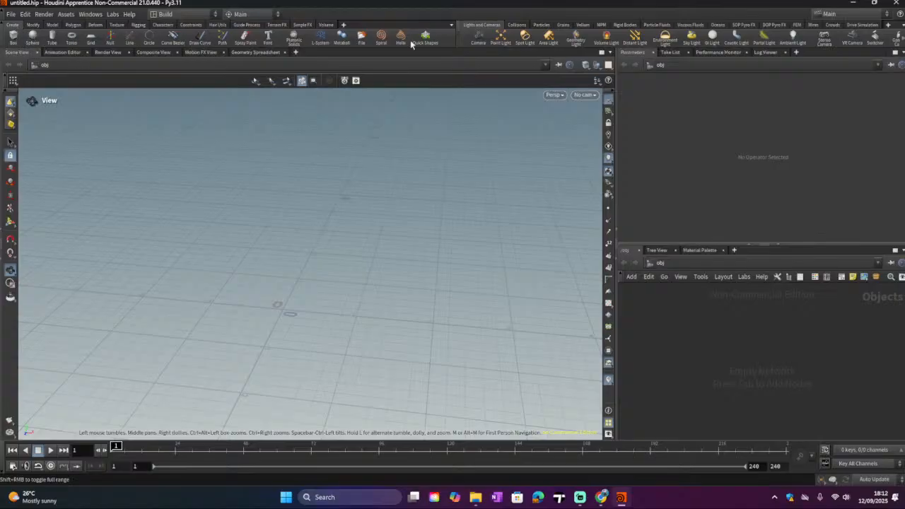
left_click(35, 25)
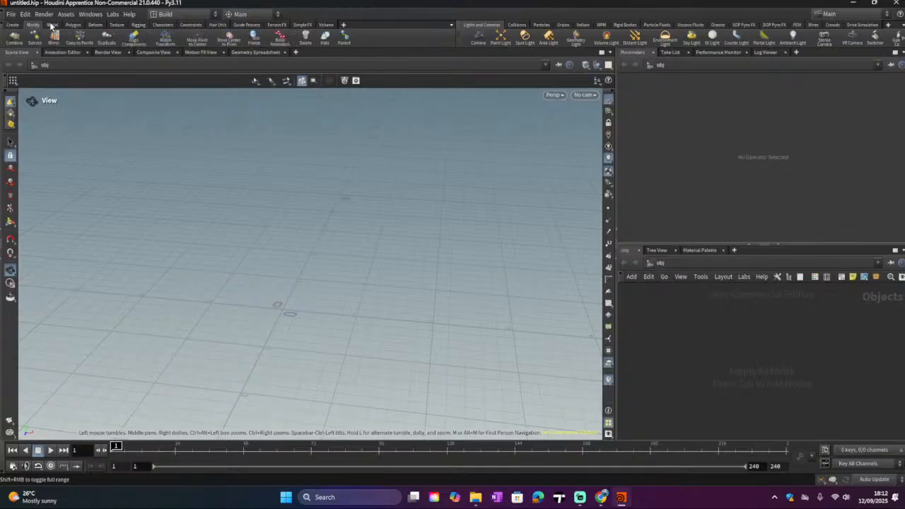
left_click(51, 24)
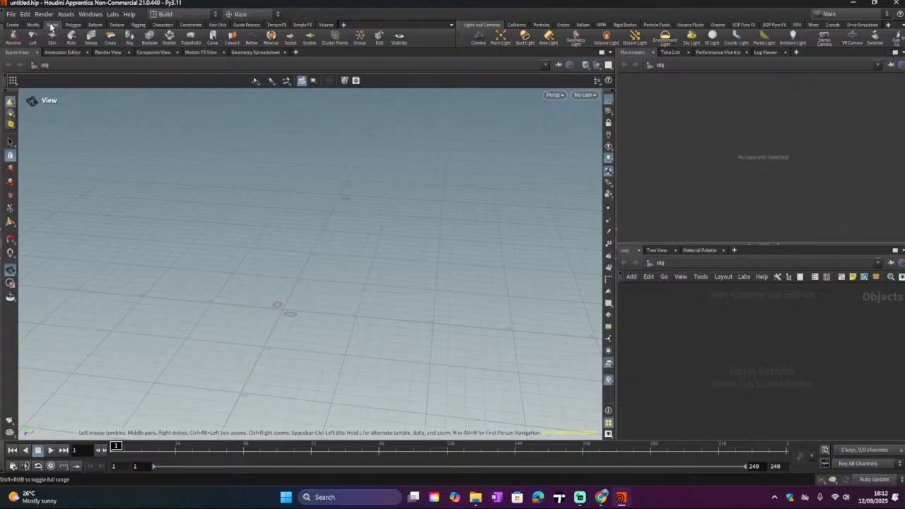
left_click(33, 24)
left_click(71, 25)
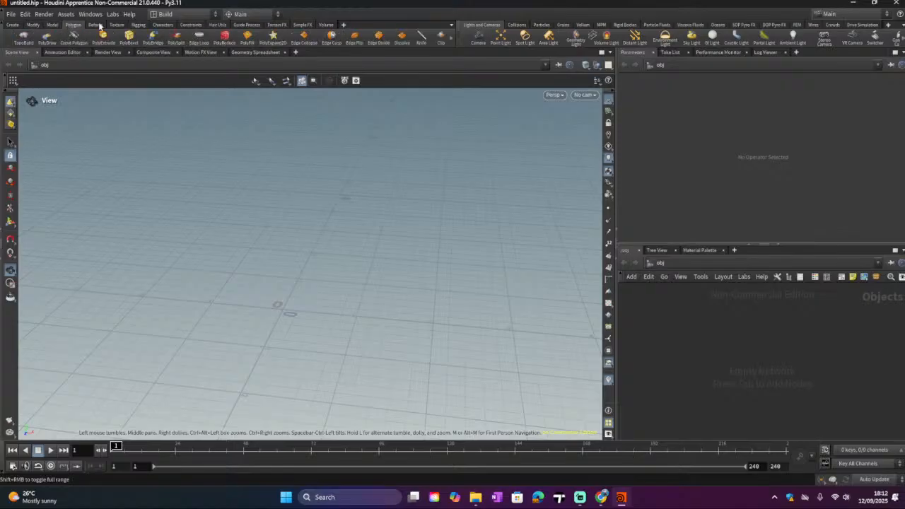
left_click(99, 25)
left_click(113, 26)
left_click(137, 25)
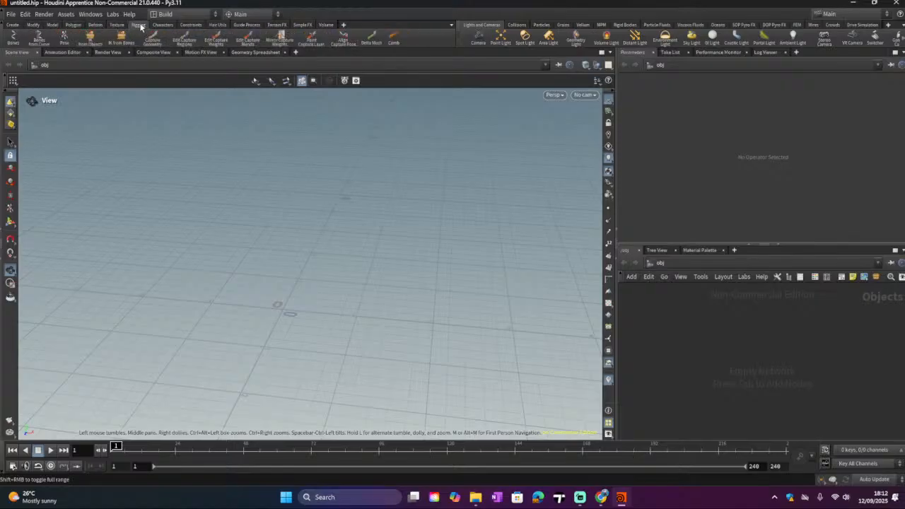
left_click(163, 24)
left_click(191, 25)
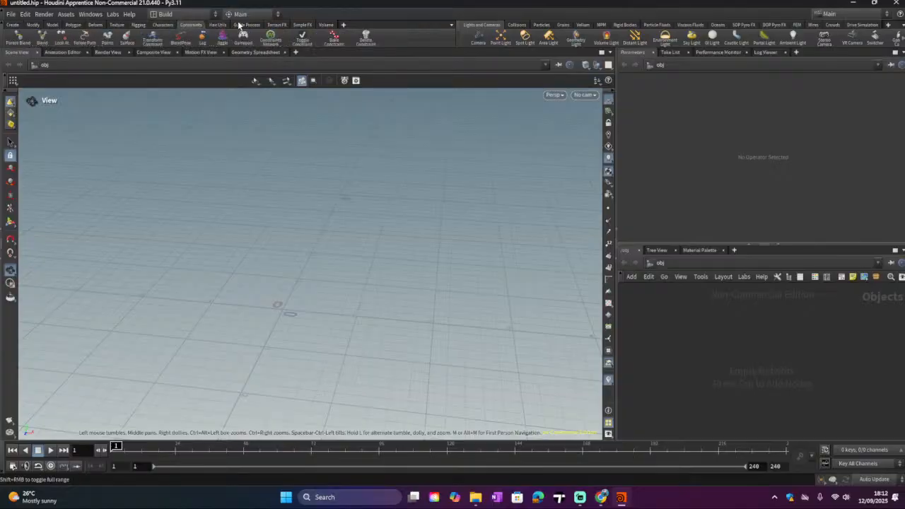
left_click(248, 25)
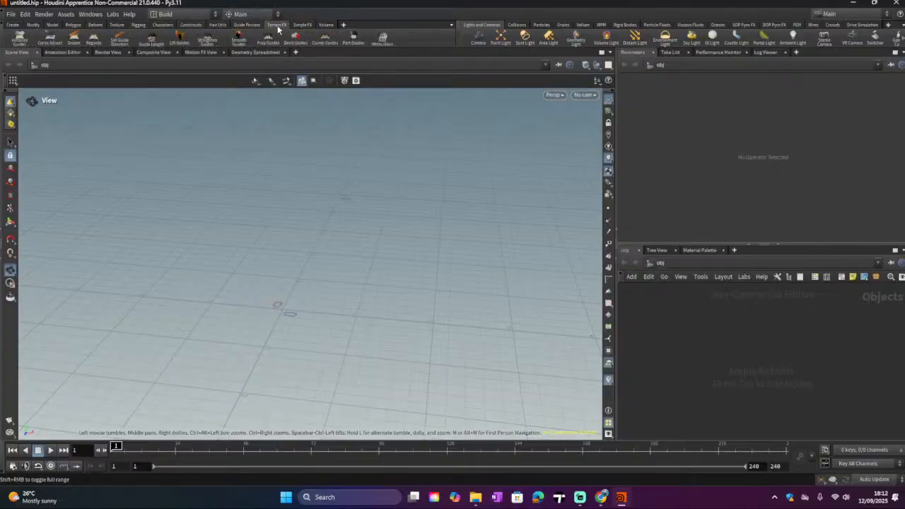
left_click(276, 25)
left_click(302, 25)
left_click(326, 25)
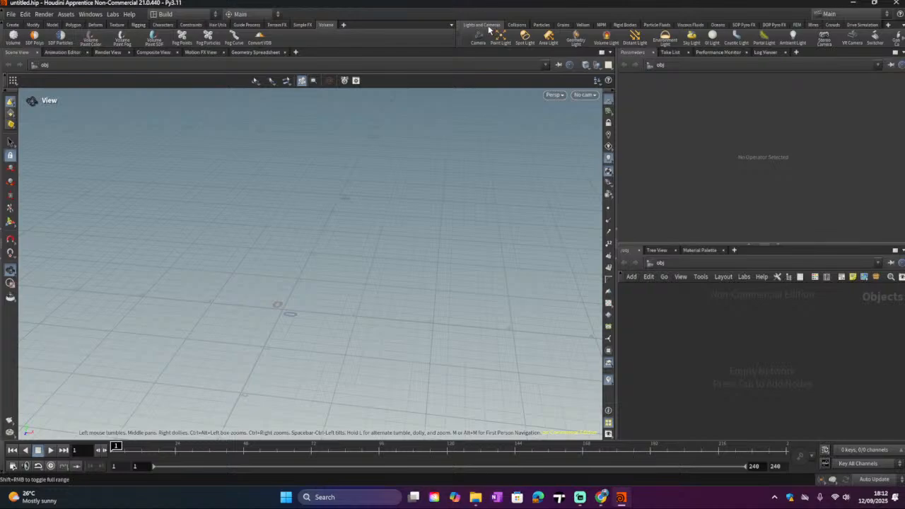
left_click(517, 24)
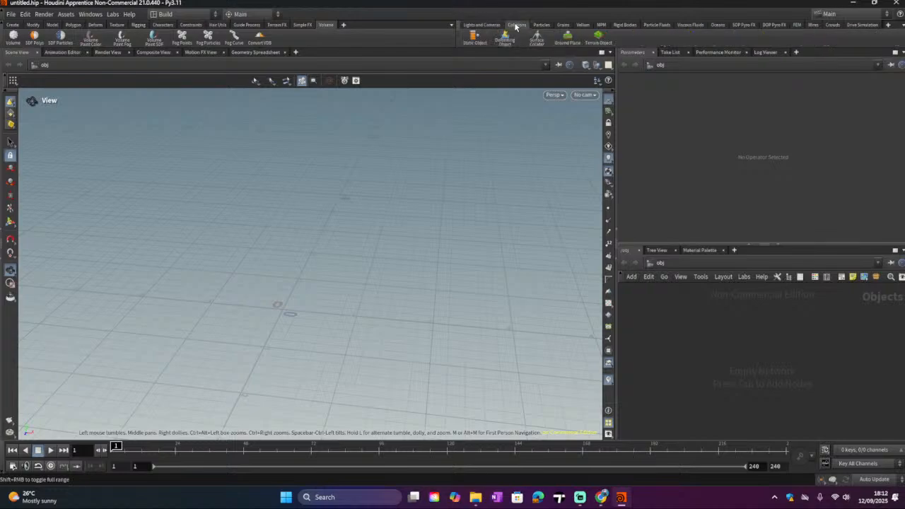
left_click(541, 25)
left_click(563, 25)
left_click(581, 25)
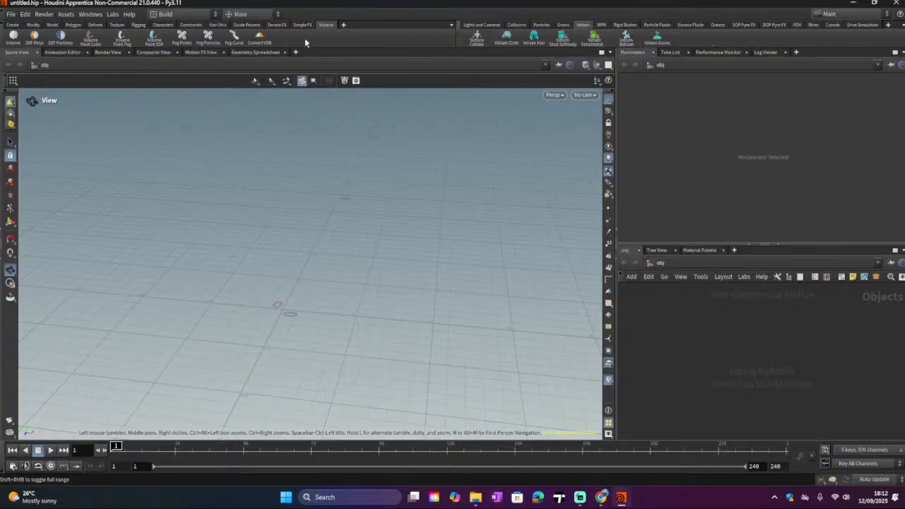
left_click(89, 25)
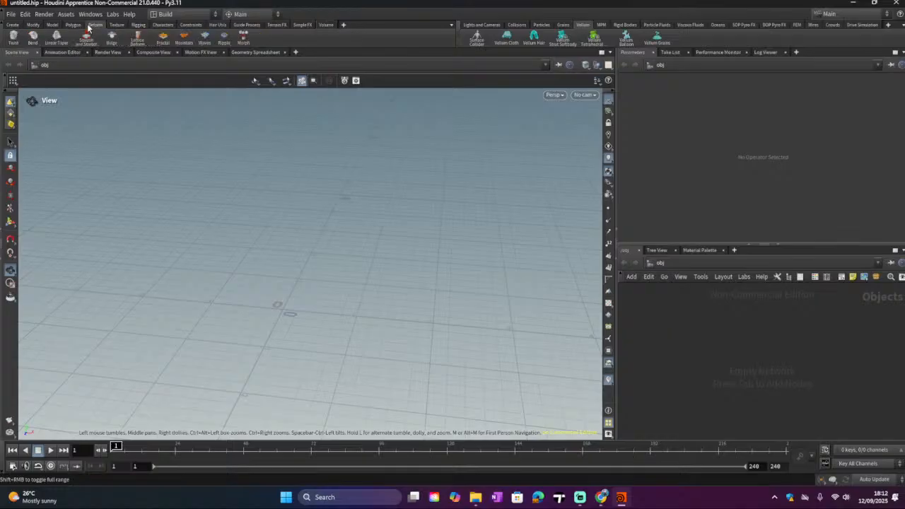
left_click(74, 26)
left_click(53, 25)
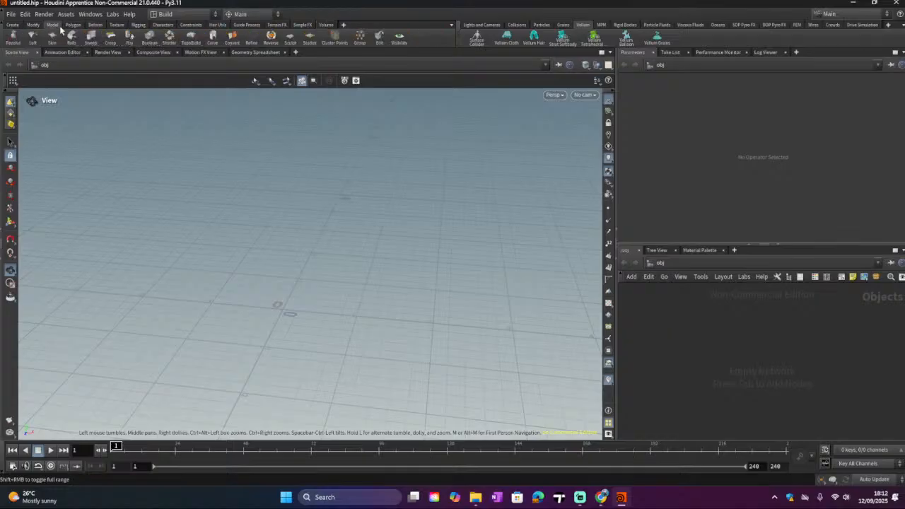
left_click(117, 25)
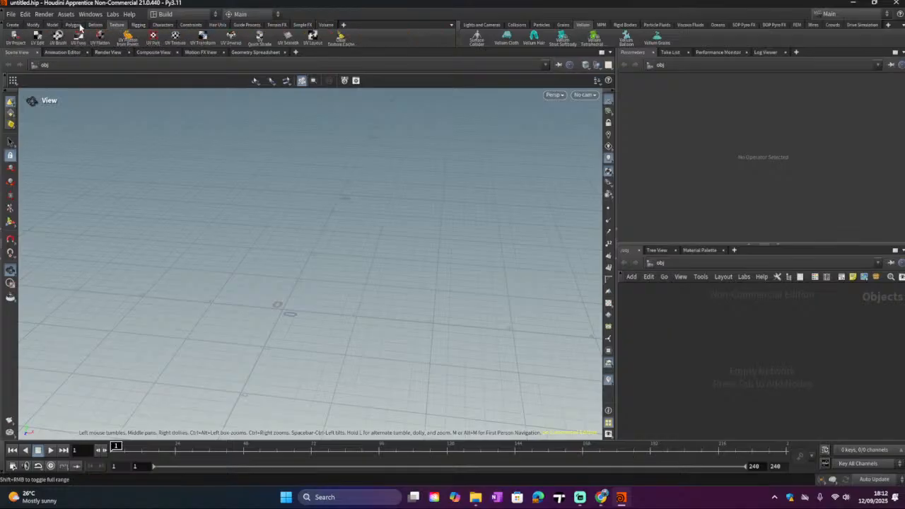
left_click(98, 25)
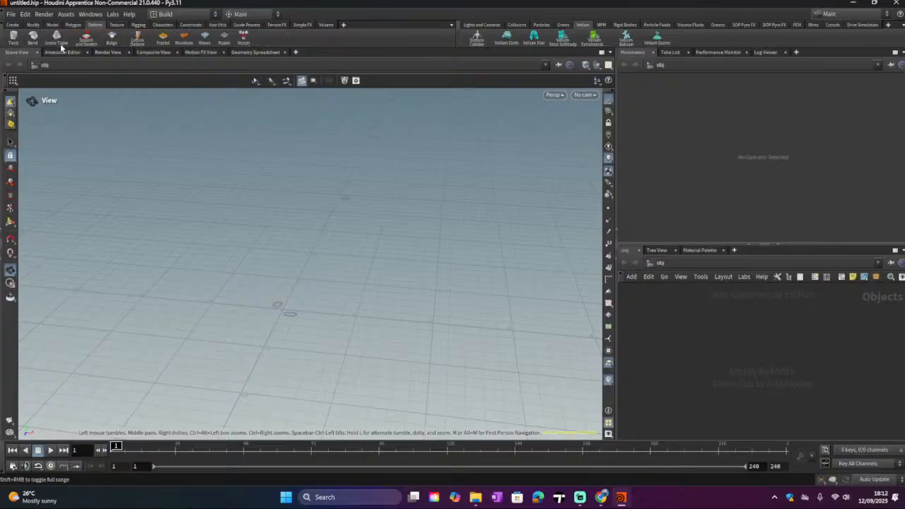
left_click(73, 25)
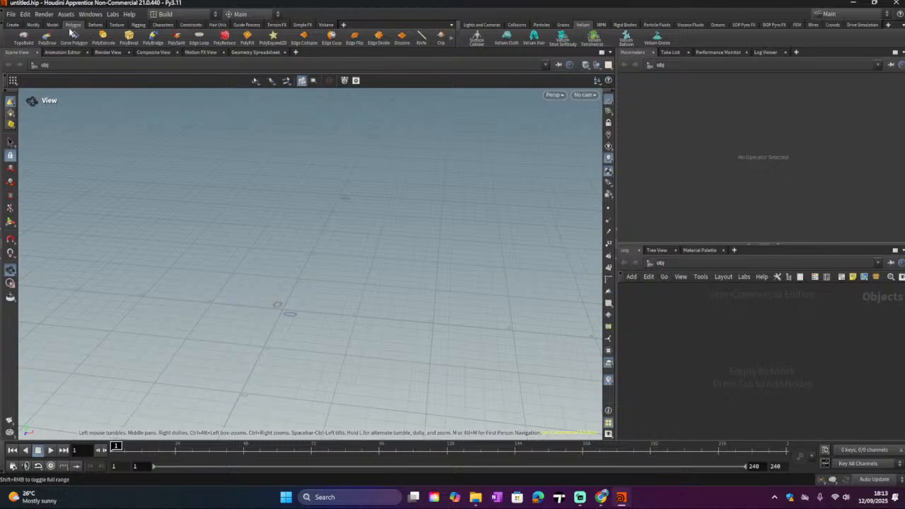
left_click(47, 25)
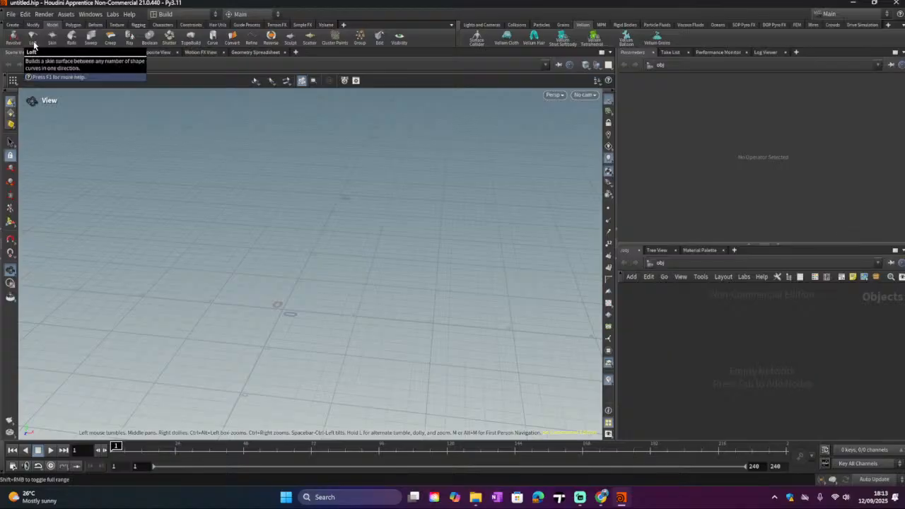
left_click(32, 25)
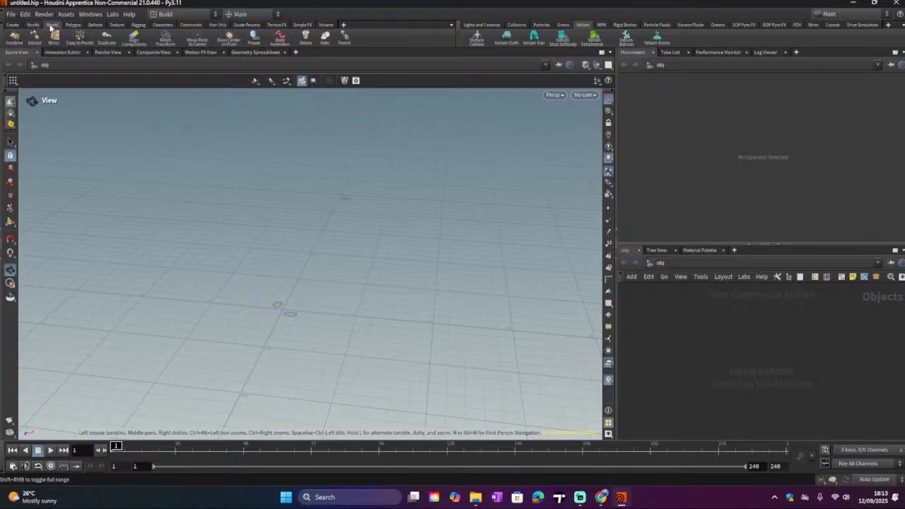
left_click(51, 26)
left_click(39, 18)
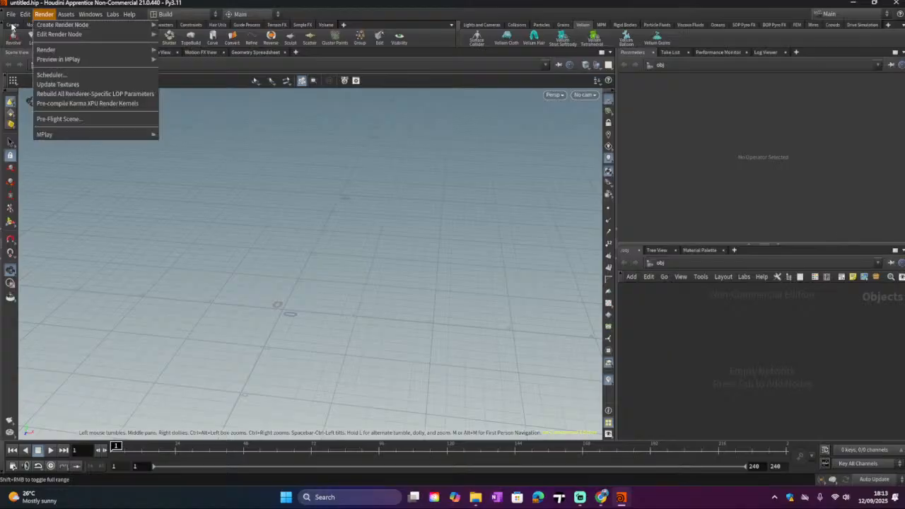
left_click(12, 26)
left_click(12, 27)
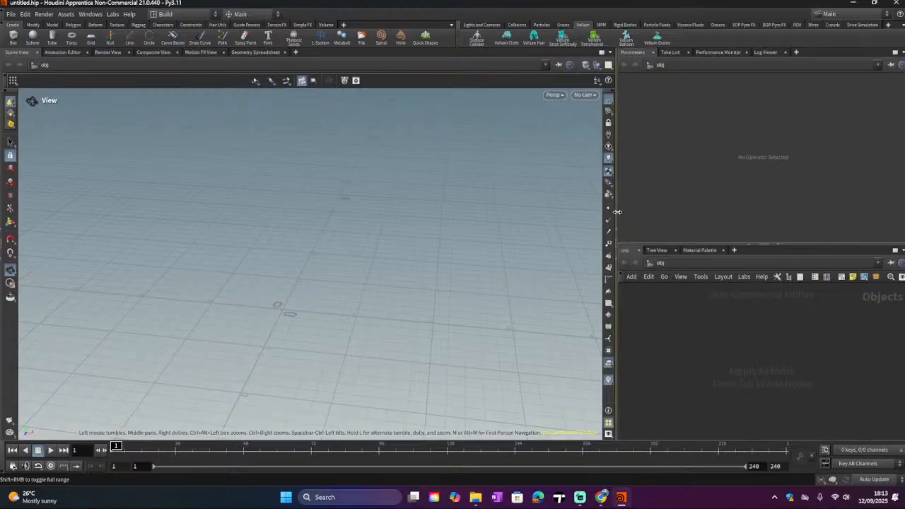
Step: Resize the panes to narrow the viewport and enlarge the network editor
left_click_drag(613, 214, 535, 214)
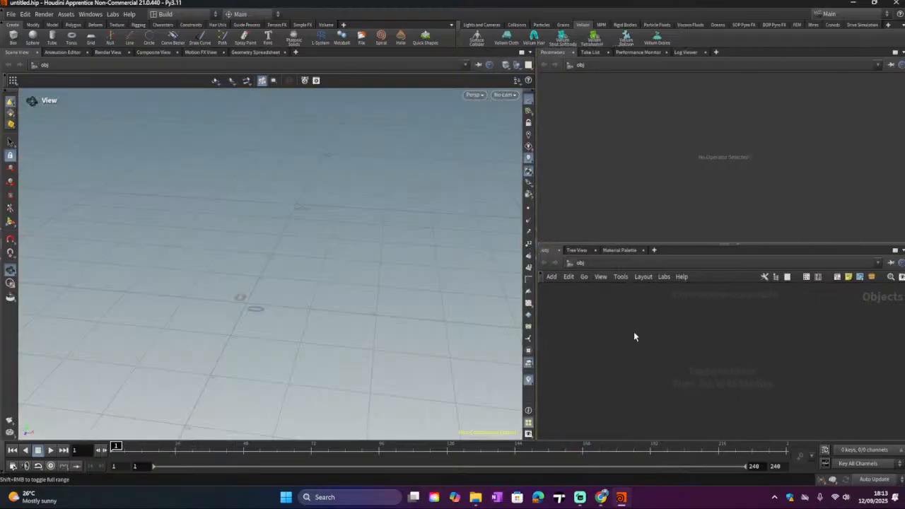
left_click_drag(646, 245, 645, 220)
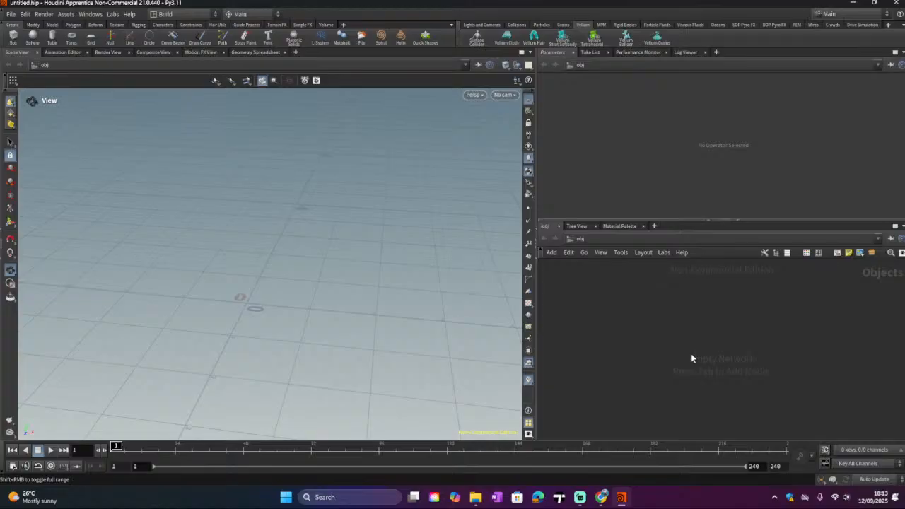
key("Tab")
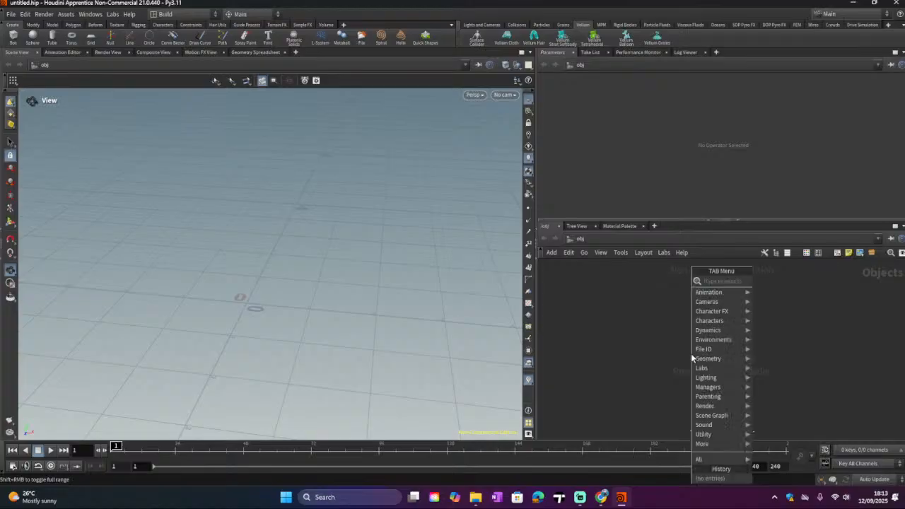
left_click(619, 366)
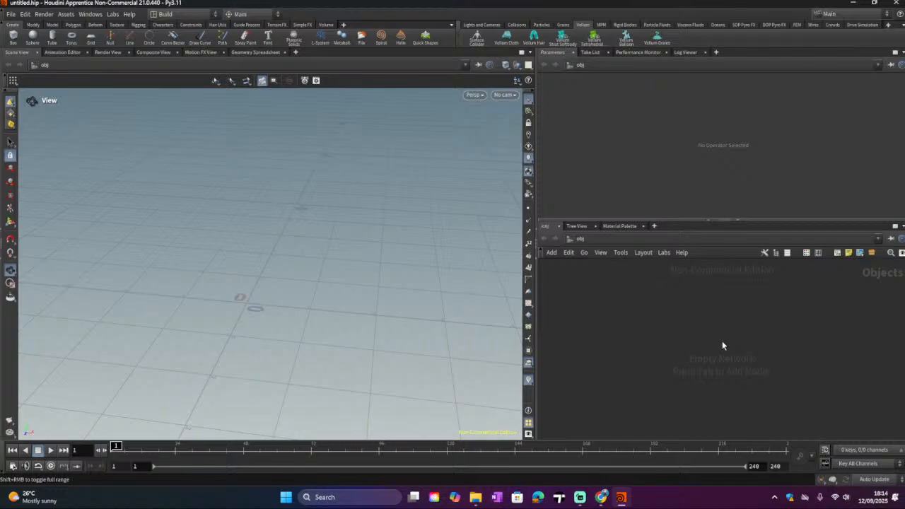
key("Tab")
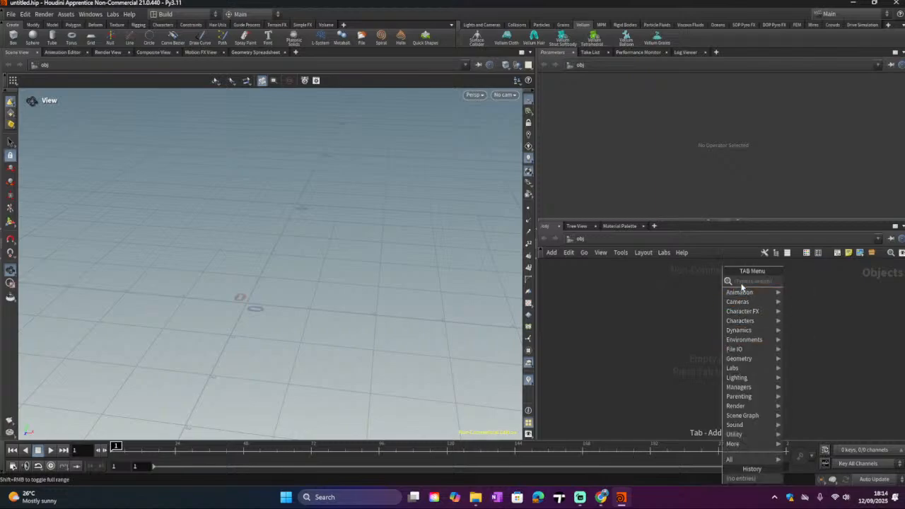
key("Escape")
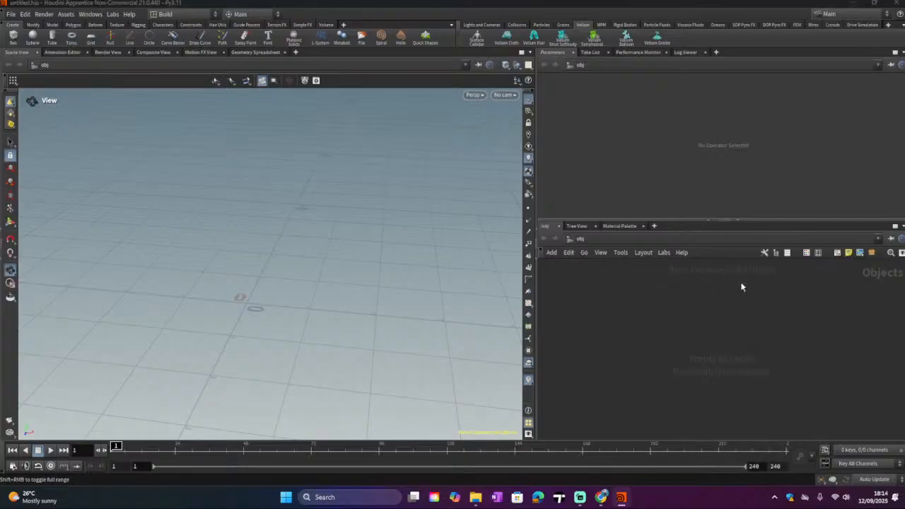
Step: Add a Geometry node to the object network by searching the Tab menu for geo
key("Tab")
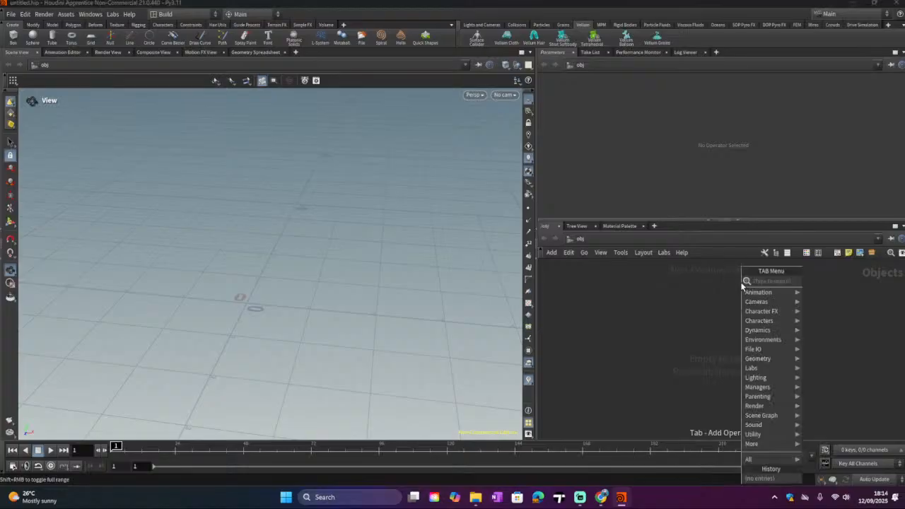
type("geo")
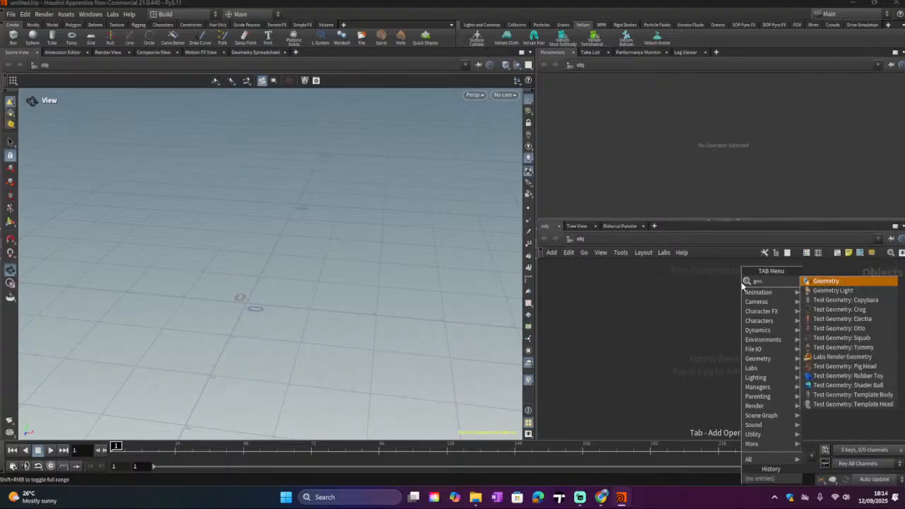
left_click(825, 282)
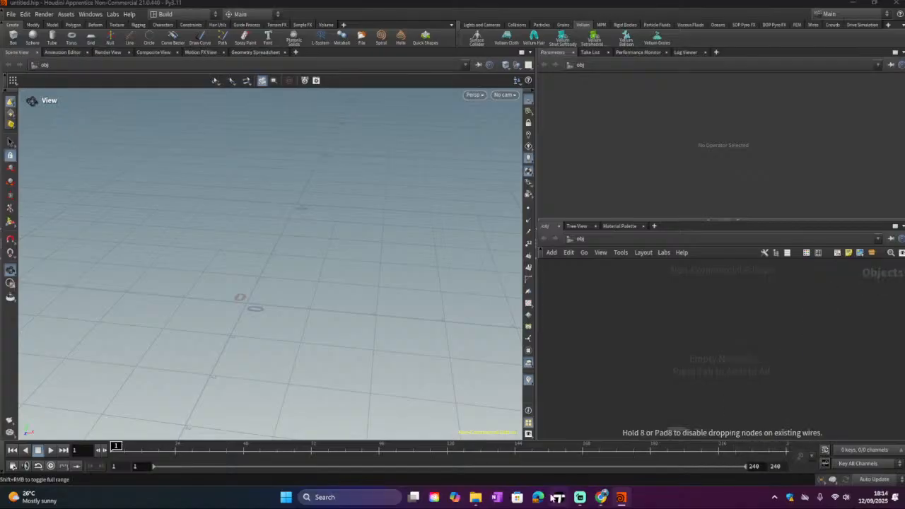
left_click(680, 316)
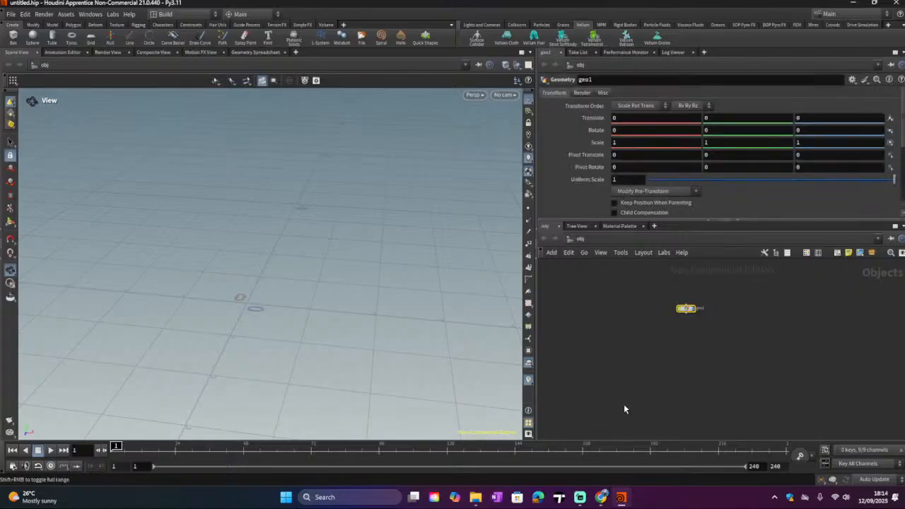
Step: Reposition the geo1 node in the network editor and dive inside it
scroll(714, 341, "up", 2)
left_click_drag(675, 296, 701, 330)
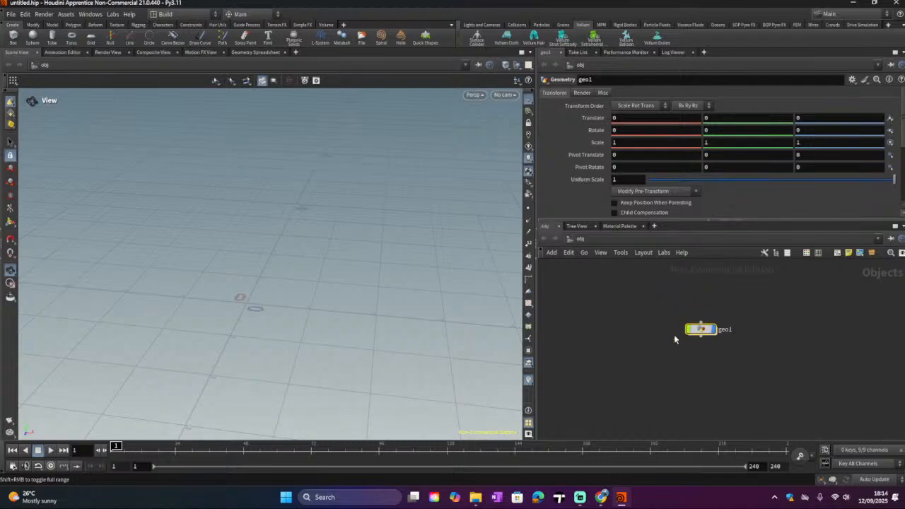
left_click_drag(700, 330, 685, 325)
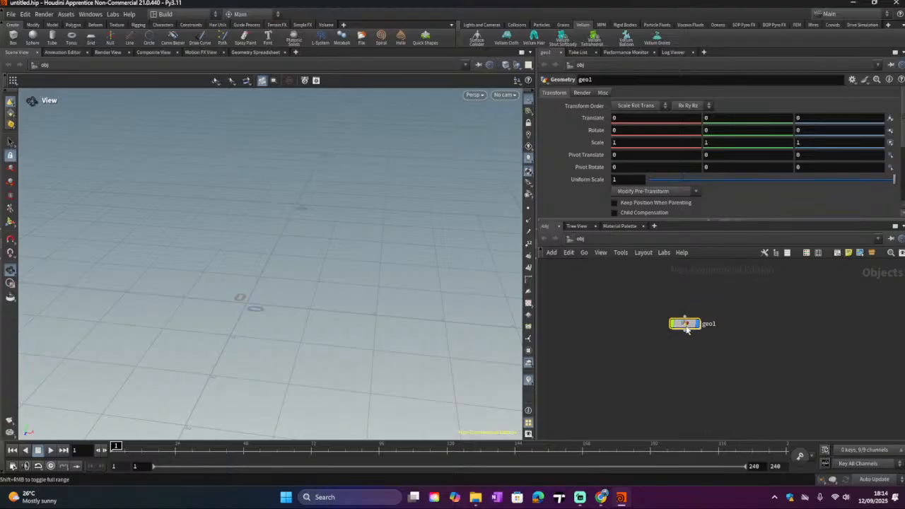
double_click(685, 324)
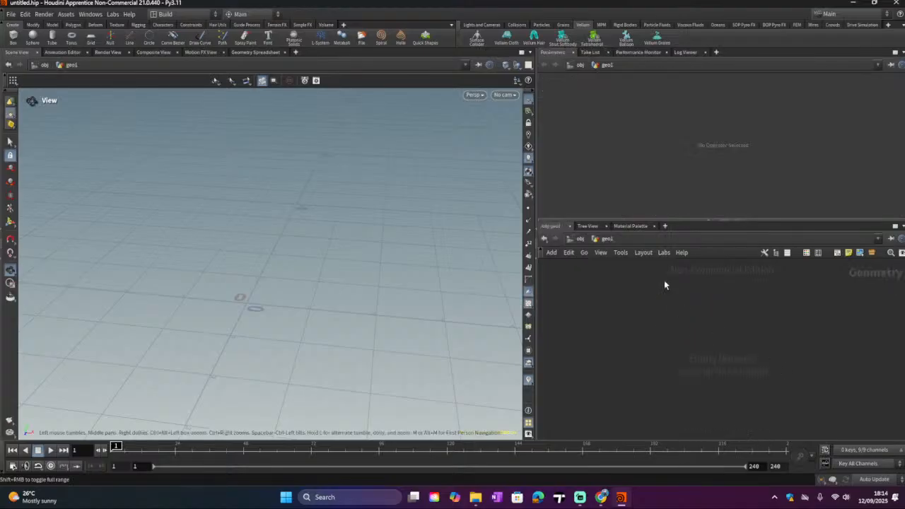
left_click(581, 240)
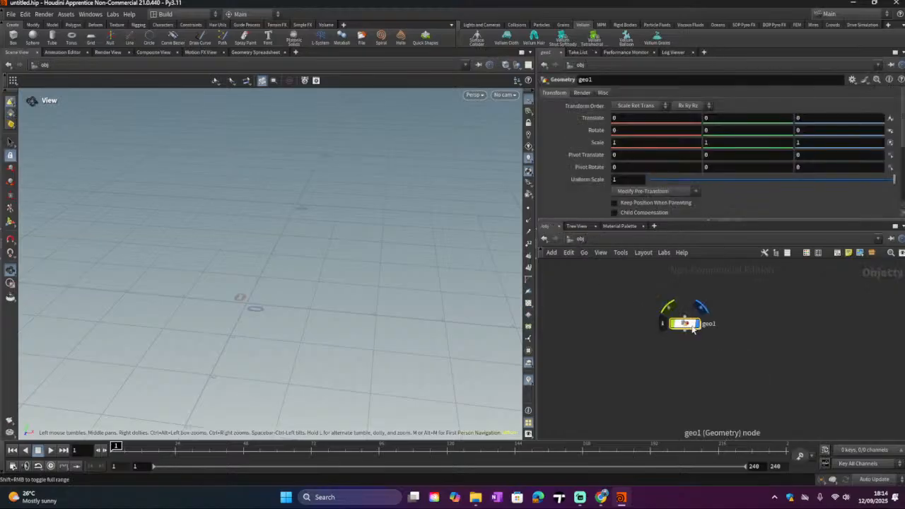
left_click(687, 327)
double_click(685, 325)
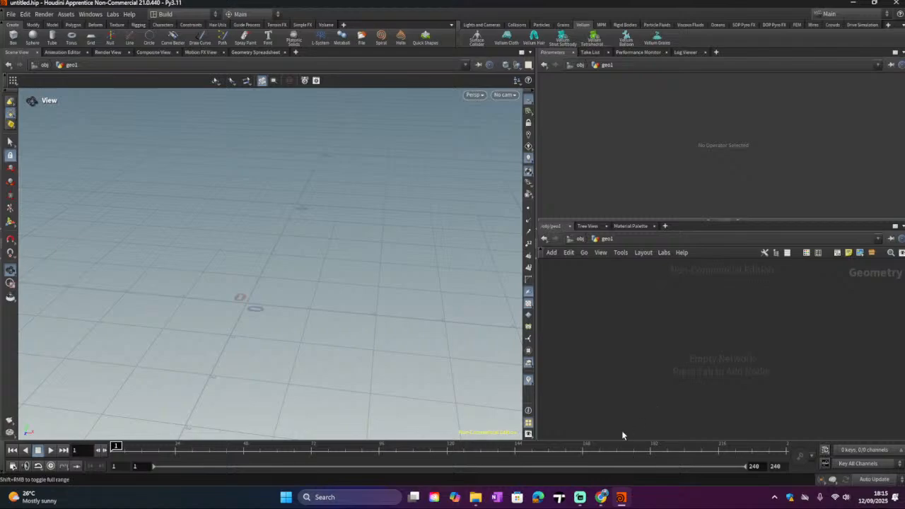
left_click(580, 496)
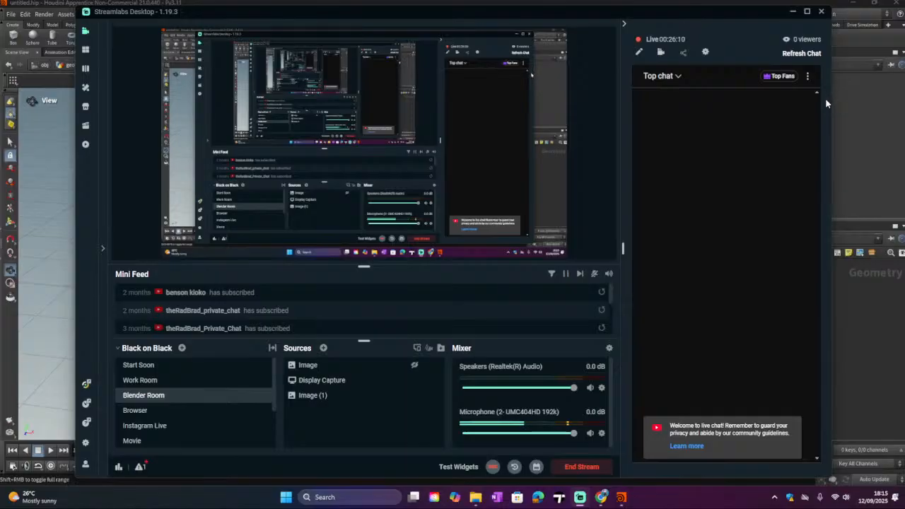
left_click(792, 12)
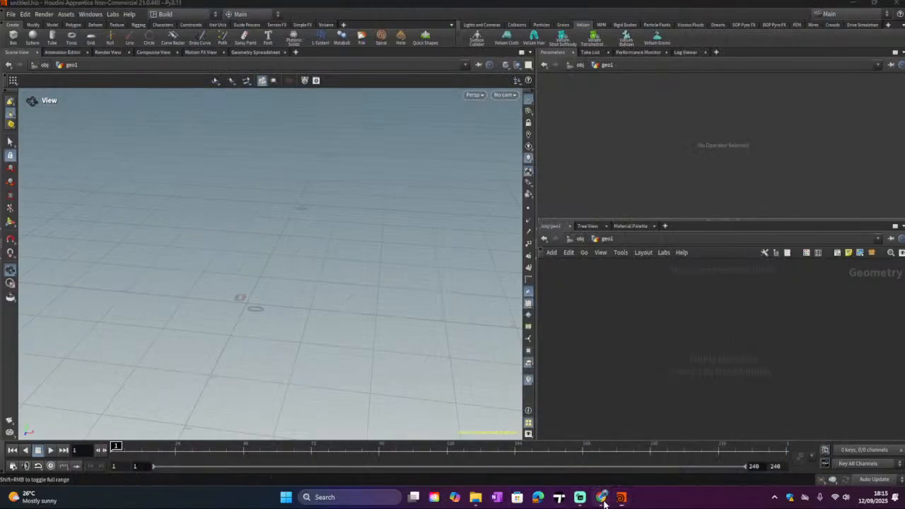
left_click(601, 497)
left_click(579, 497)
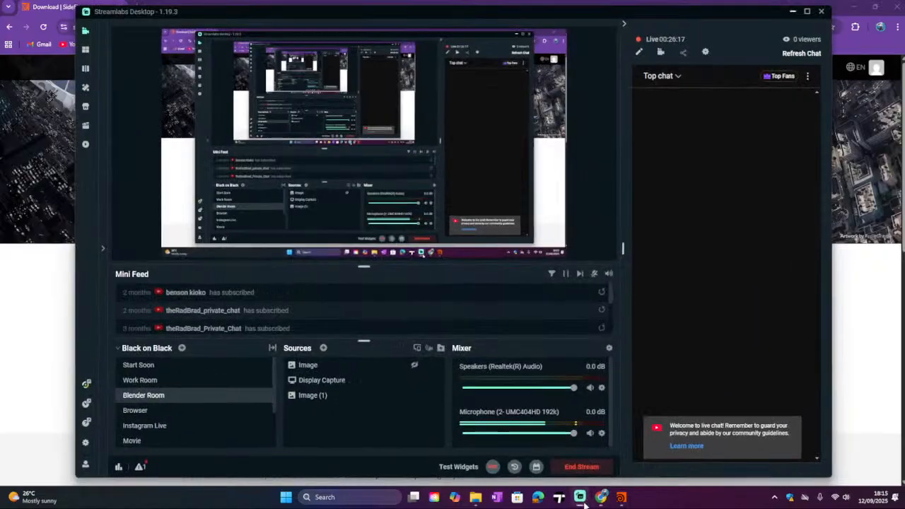
left_click(589, 433)
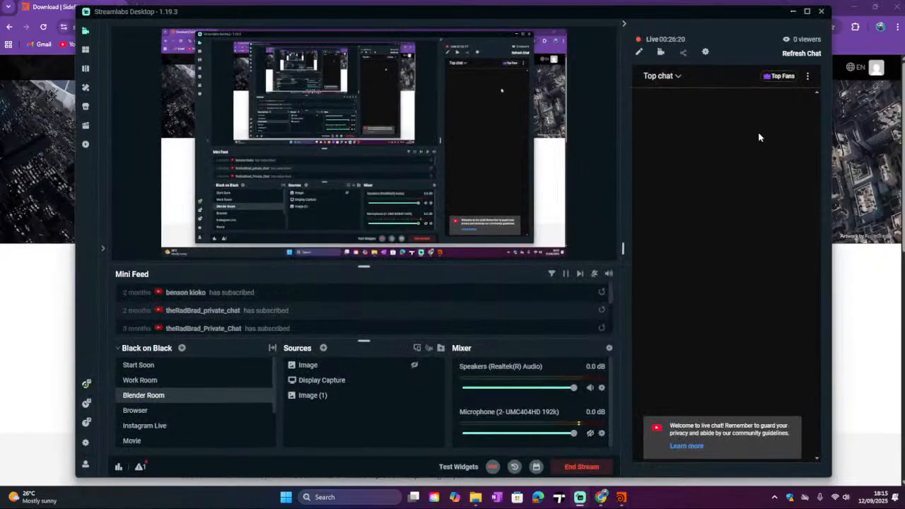
left_click(884, 258)
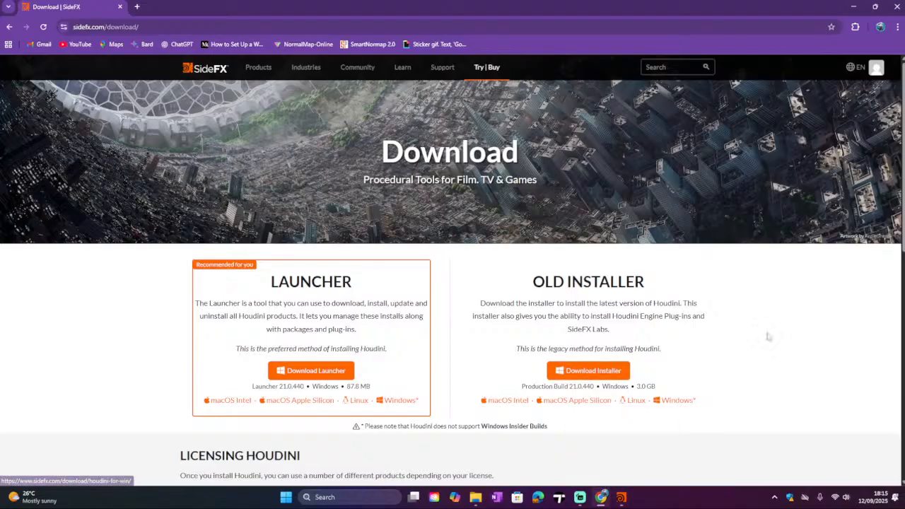
left_click(602, 497)
left_click(602, 497)
left_click(585, 498)
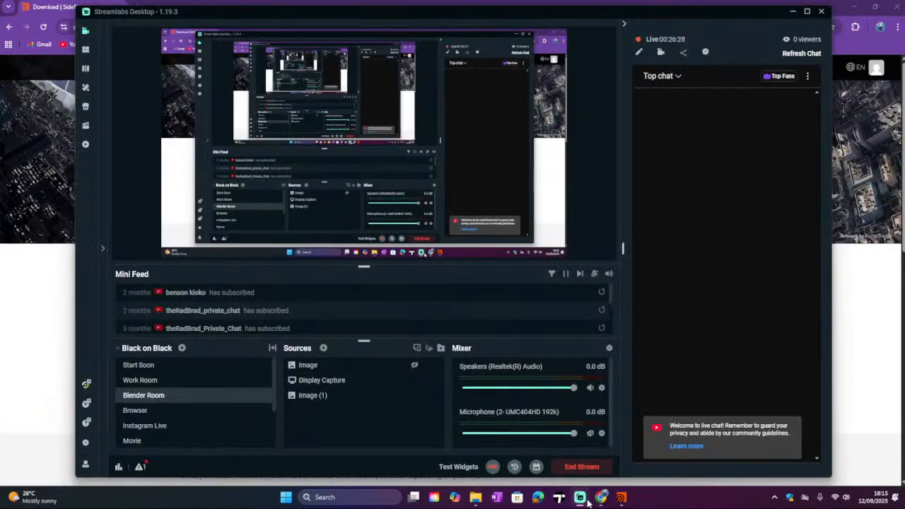
left_click(587, 501)
left_click(587, 501)
left_click(620, 497)
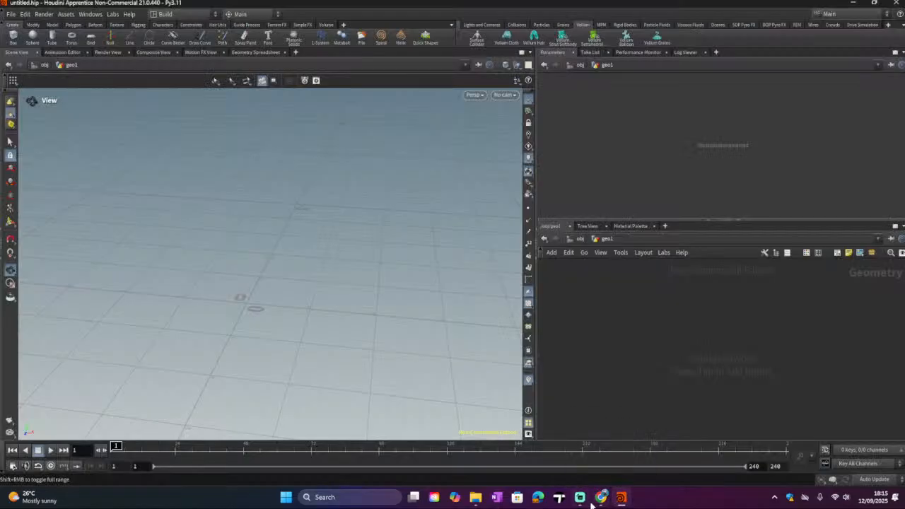
left_click(580, 497)
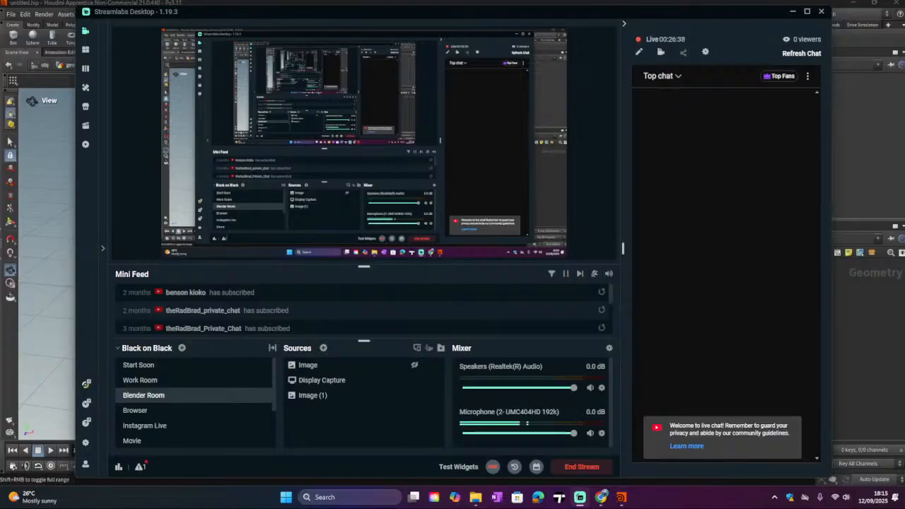
left_click(627, 498)
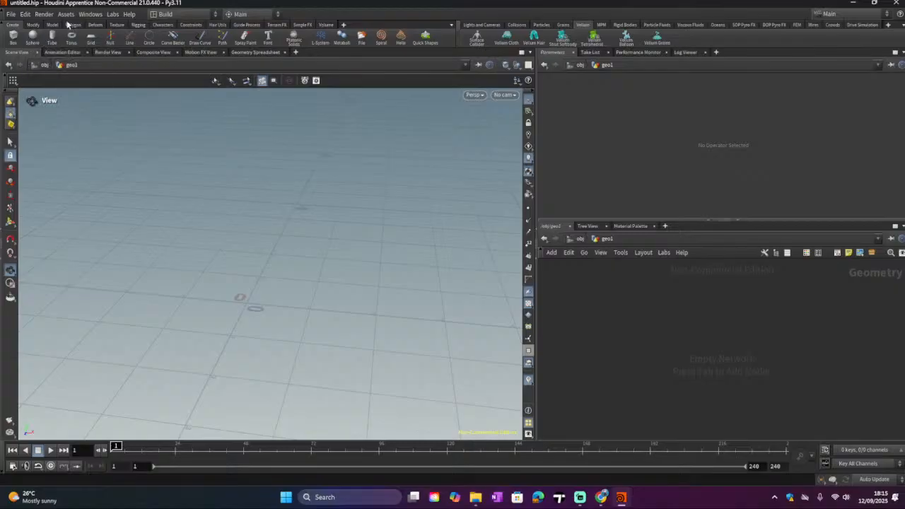
Step: Place a box near the grid origin with the Box shelf tool and spread the geo1 and box_object1 nodes apart
left_click(14, 41)
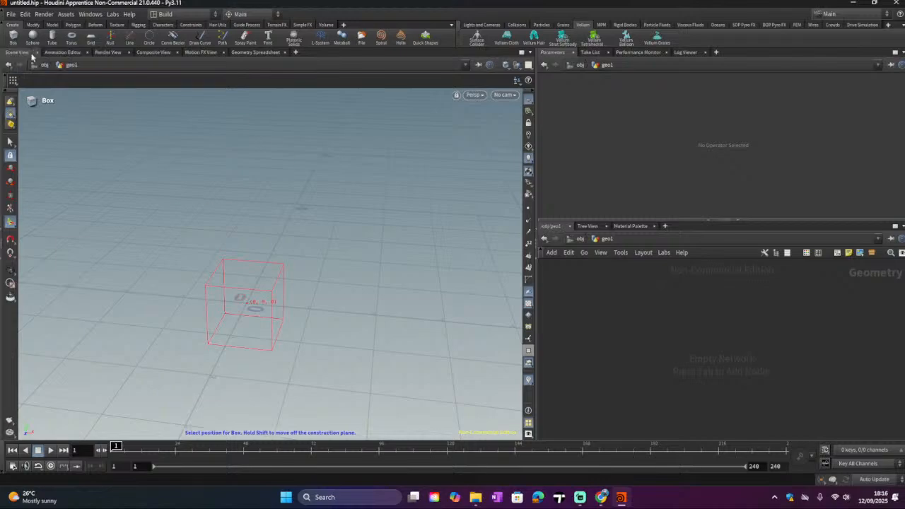
left_click(234, 282)
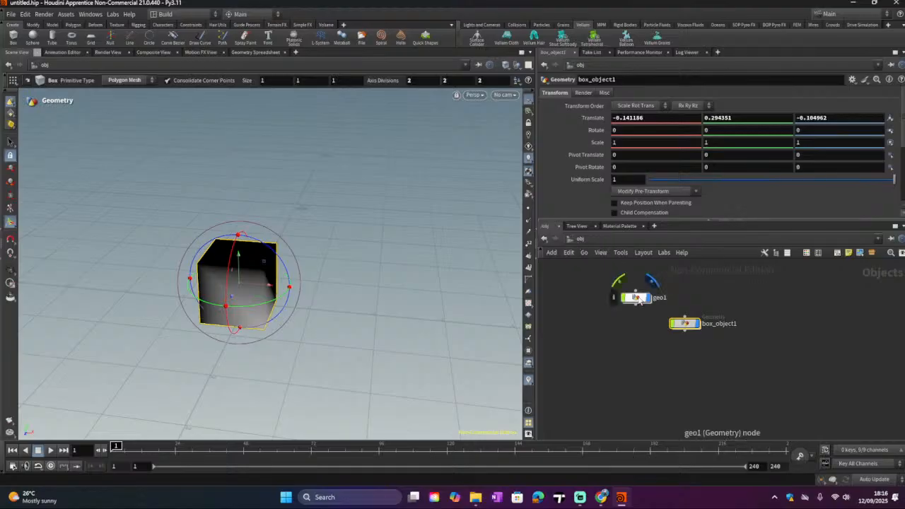
left_click_drag(638, 298, 615, 299)
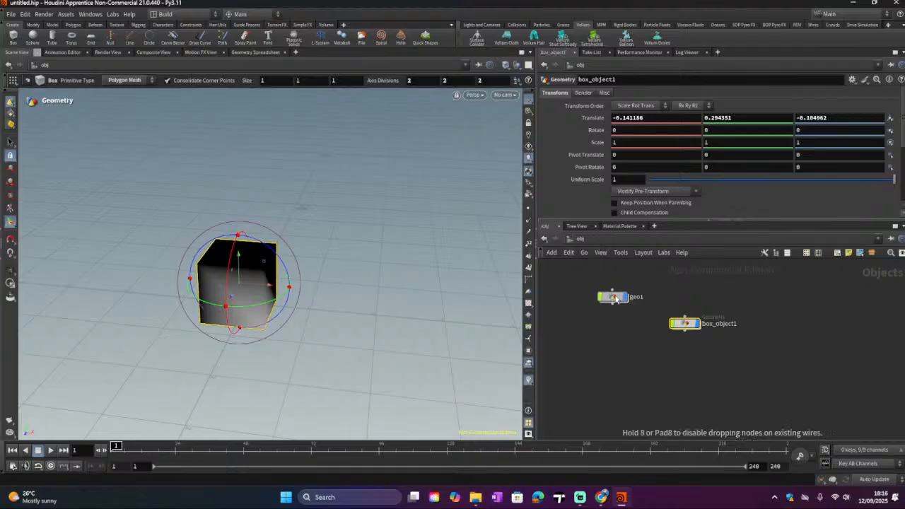
left_click_drag(685, 327, 692, 313)
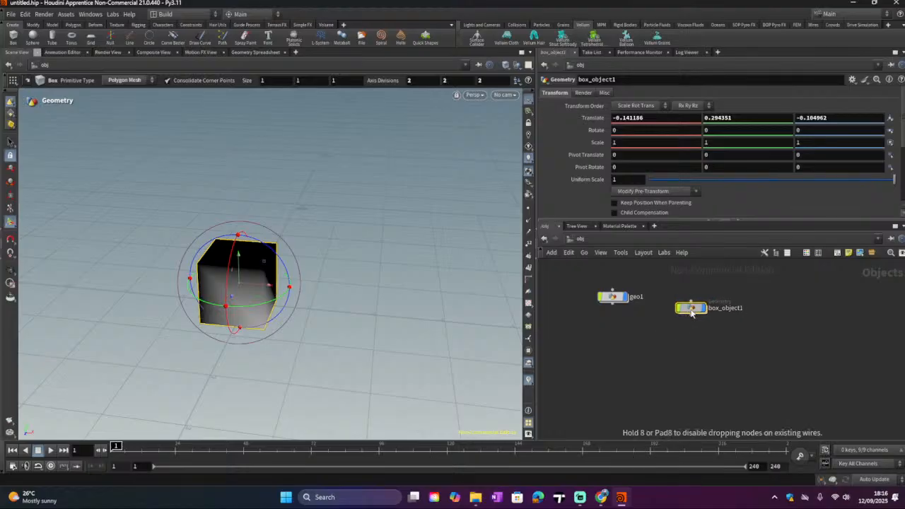
Step: Open box_object1 to view its box1 node, then return to the object level
double_click(690, 309)
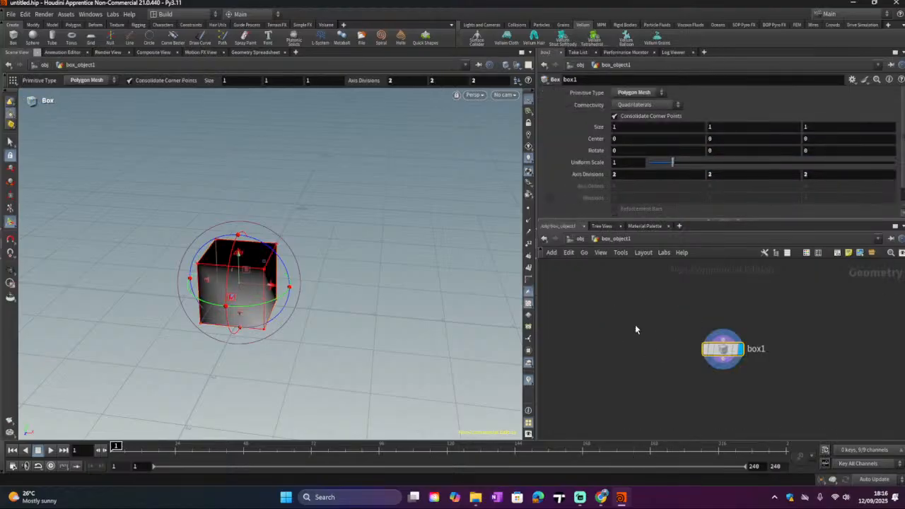
mouse_move(718, 349)
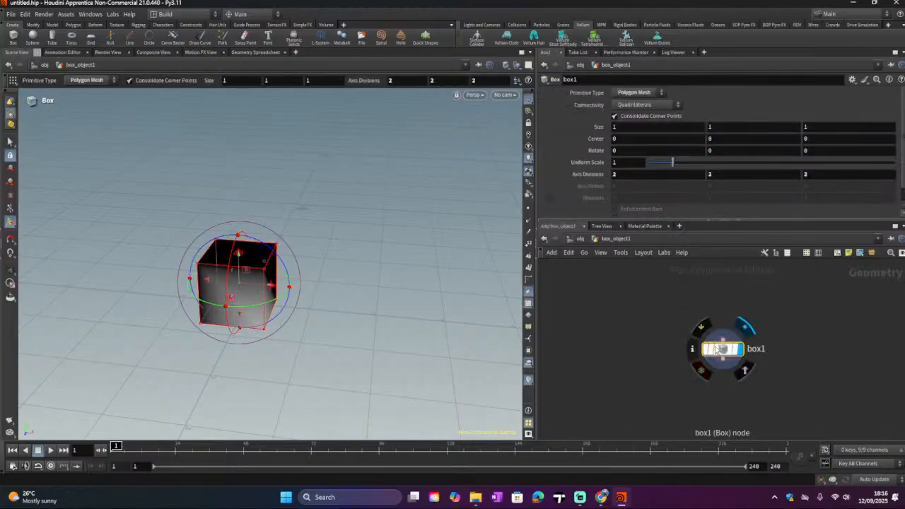
left_click(579, 238)
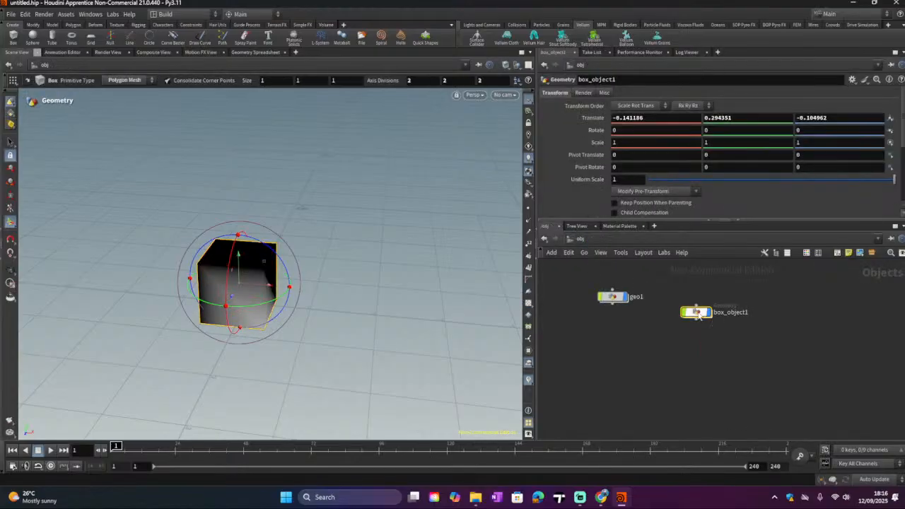
Step: Line up the box_object1 and geo1 nodes side by side in the network editor
left_click_drag(698, 313, 715, 312)
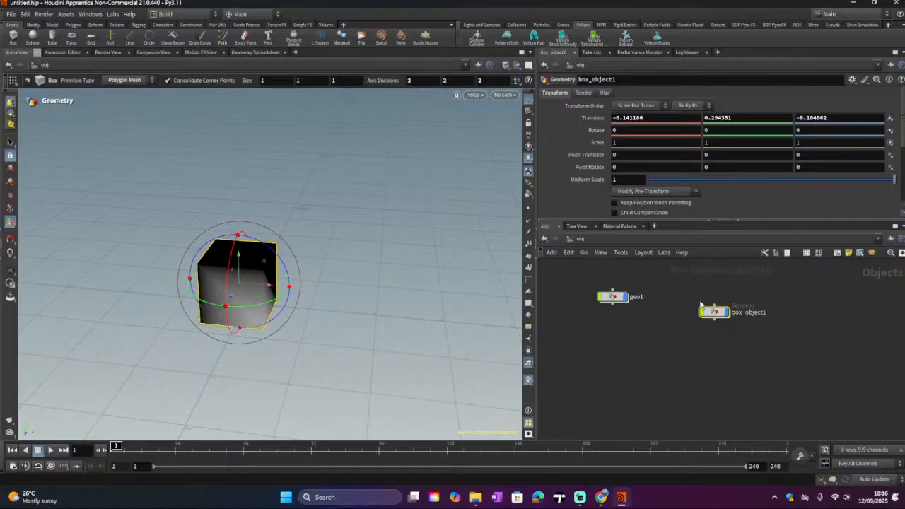
mouse_move(618, 302)
mouse_move(618, 302)
left_mouse_down()
mouse_move(620, 315)
mouse_move(607, 313)
mouse_move(608, 322)
mouse_move(621, 285)
mouse_move(601, 315)
mouse_move(625, 300)
mouse_move(615, 312)
left_mouse_up()
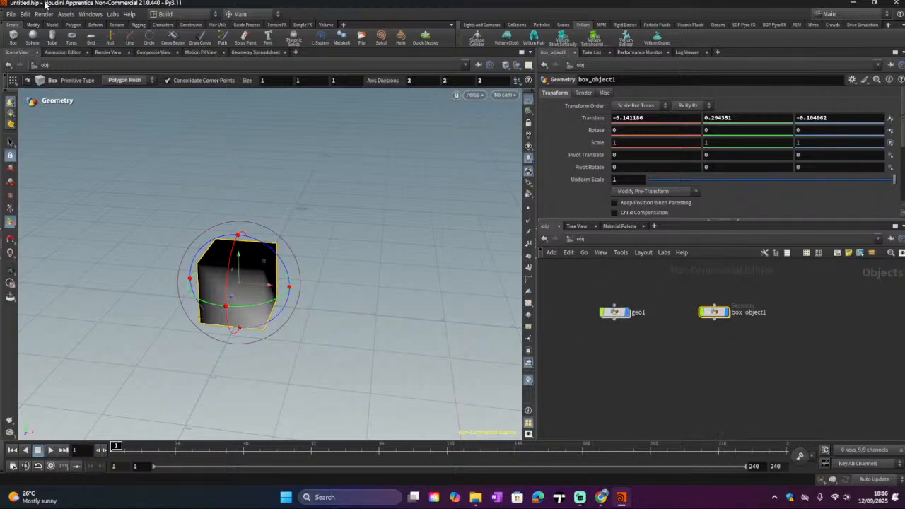
Step: Place a sphere beside the box with the Sphere shelf tool
left_click(32, 35)
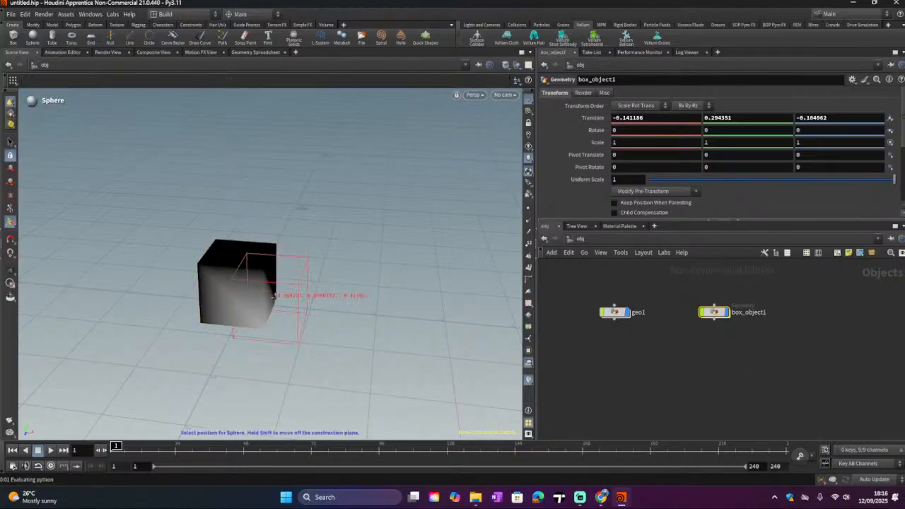
left_click(322, 300)
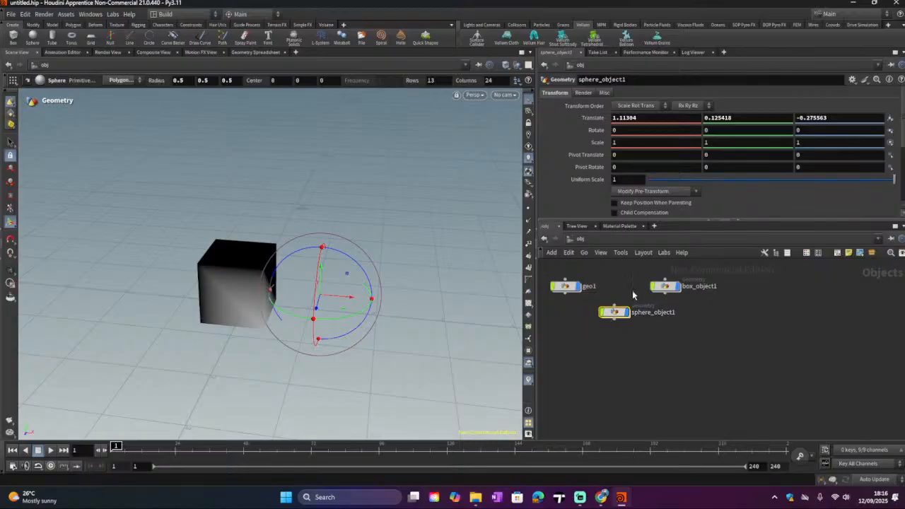
Step: Delete the box and sphere objects and select the geo1 node
left_click_drag(615, 274, 668, 337)
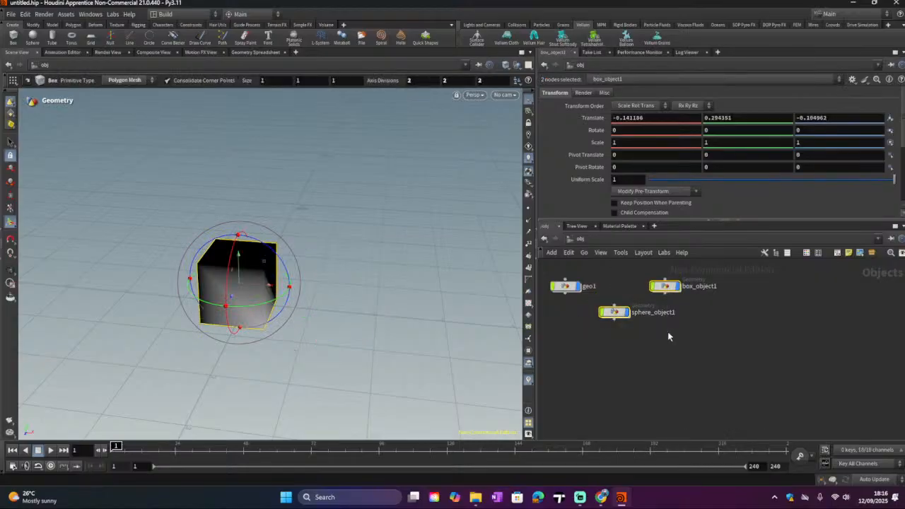
key("Delete")
left_click(571, 293)
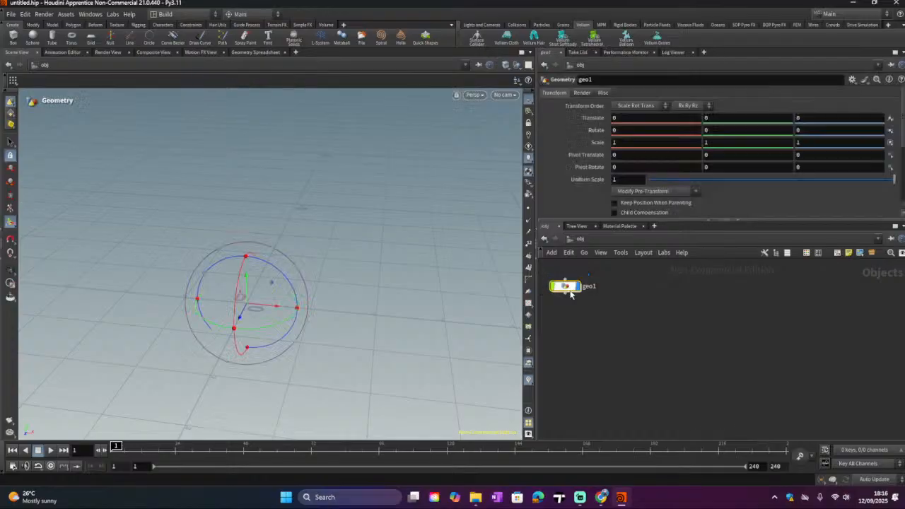
Step: Dive inside the geo1 node
double_click(571, 292)
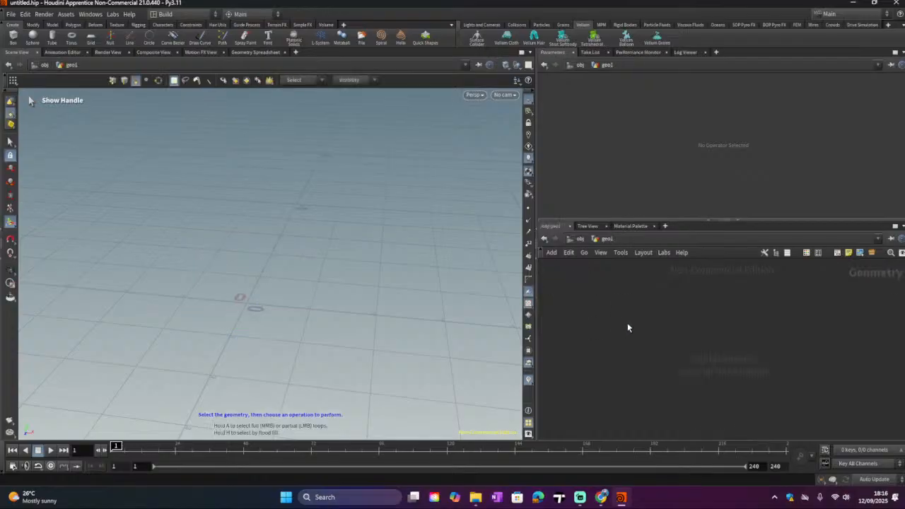
mouse_move(580, 502)
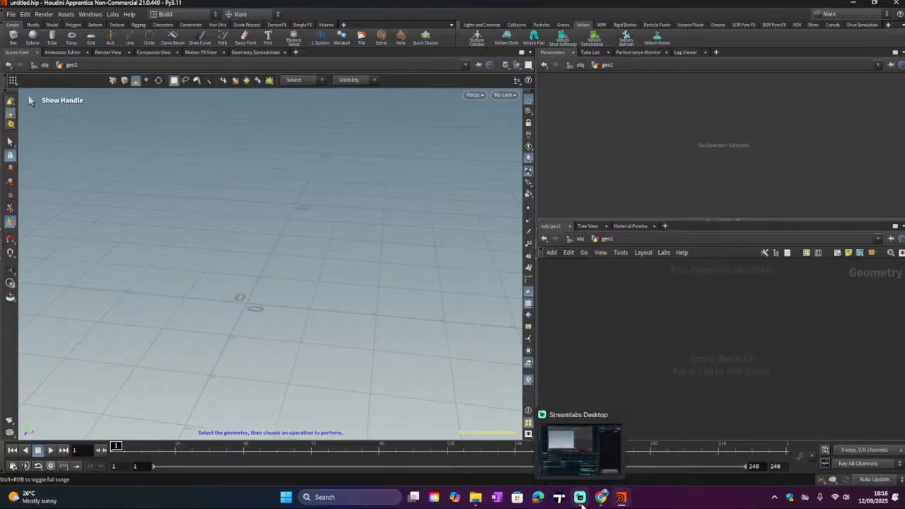
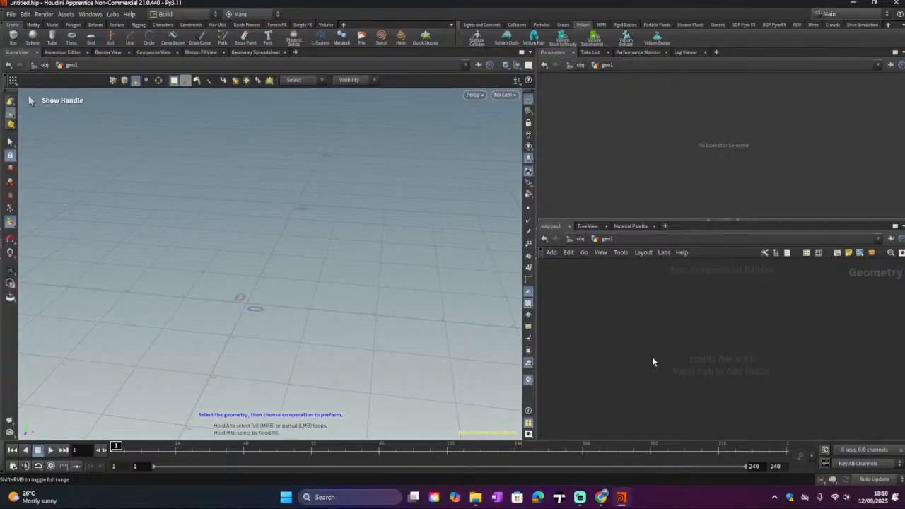
Step: Browse the operator categories of the network editor's TAB menu, such as Animation and Character FX
key("Tab")
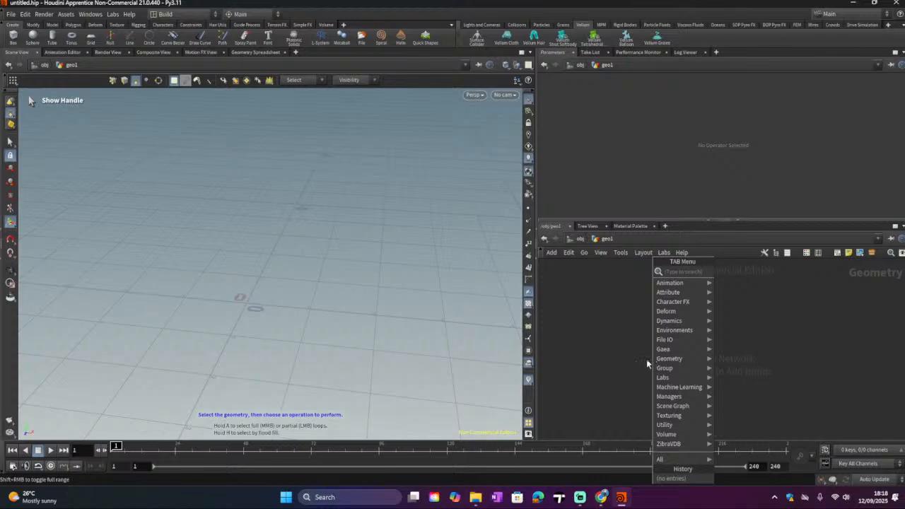
left_click(619, 395)
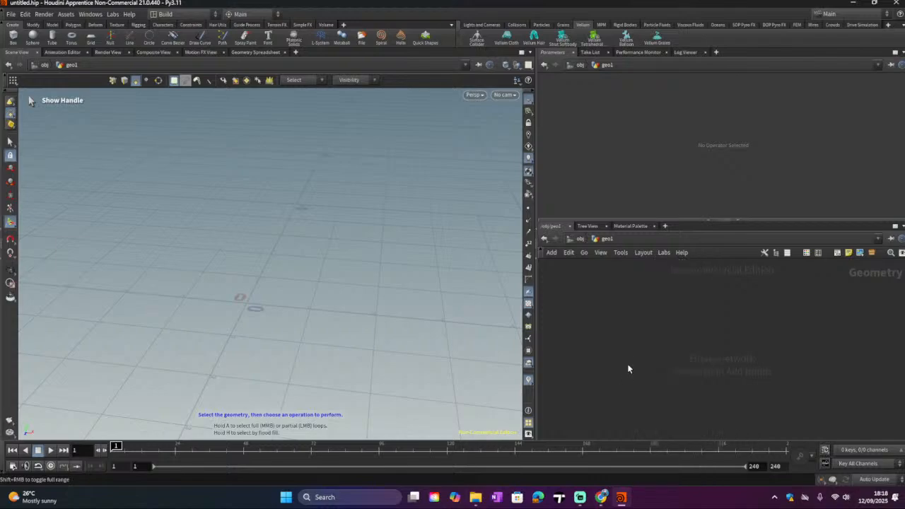
key("Tab")
left_click(614, 344)
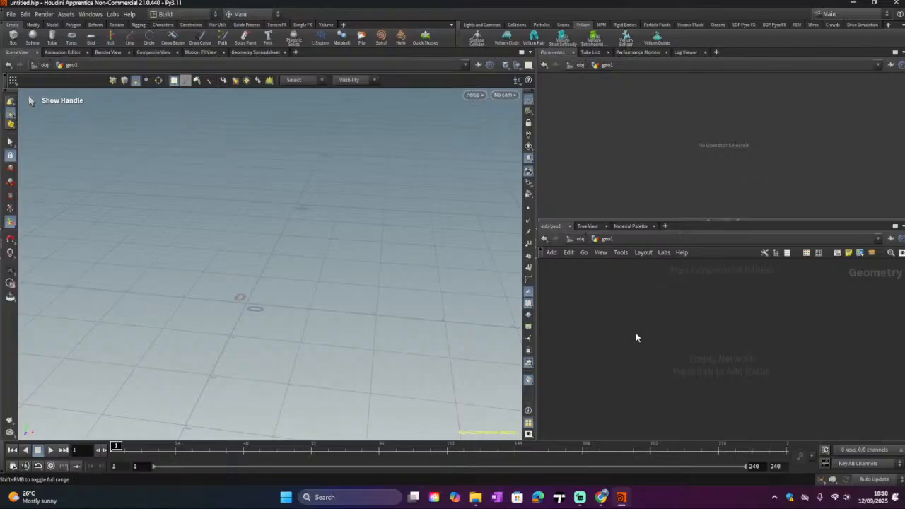
key("Tab")
left_click(615, 351)
key("Tab")
left_click(577, 321)
key("Tab")
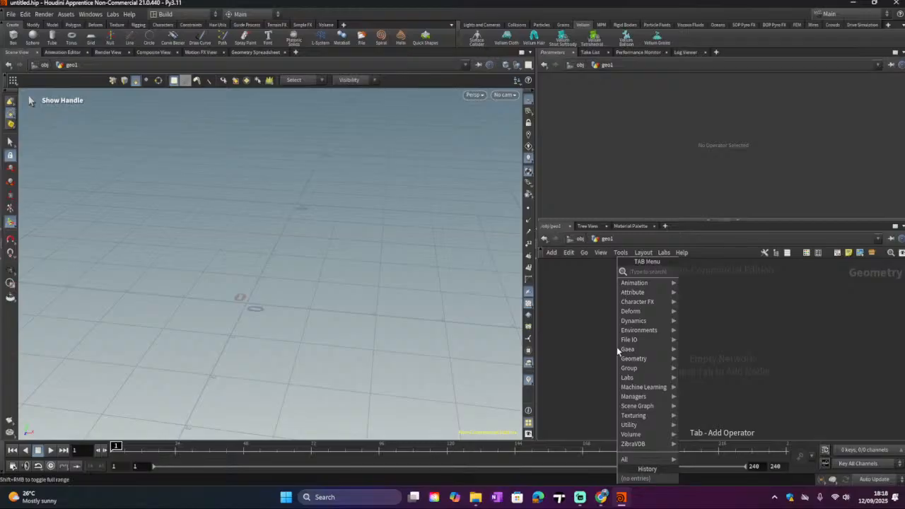
mouse_move(657, 285)
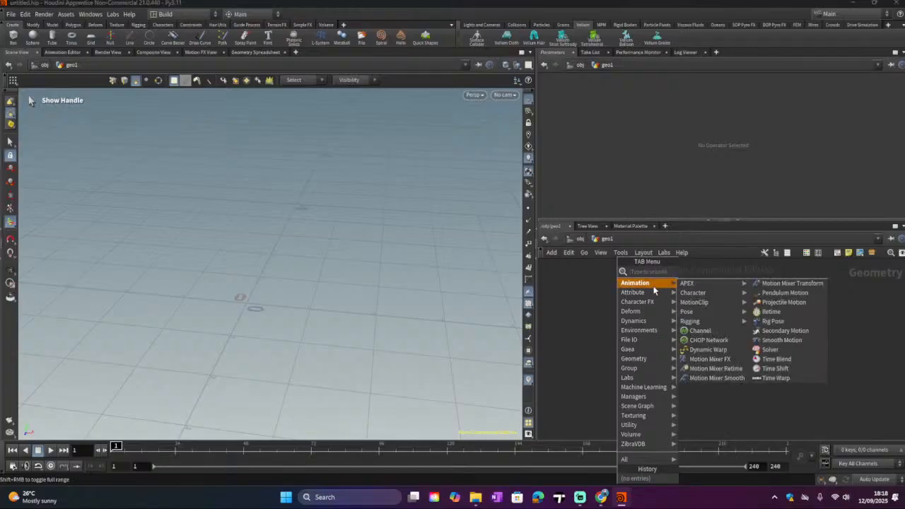
mouse_move(700, 286)
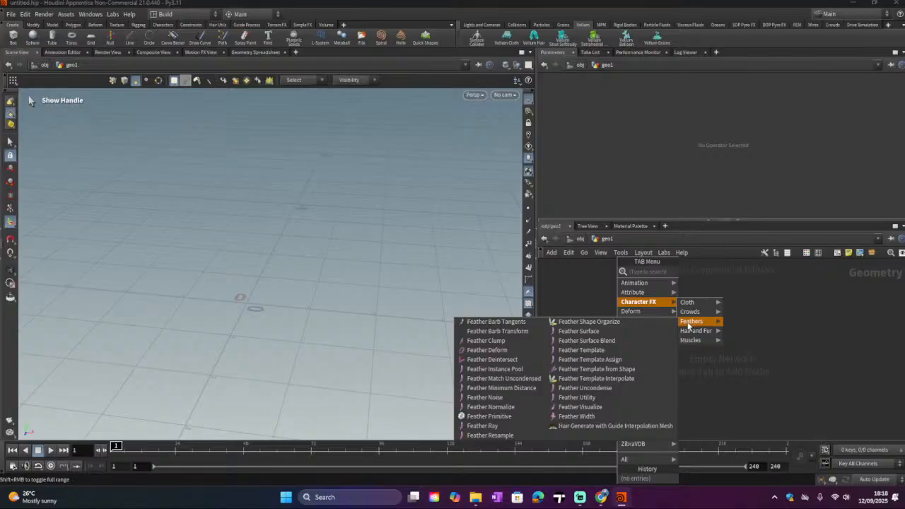
left_click(578, 331)
left_click(778, 320)
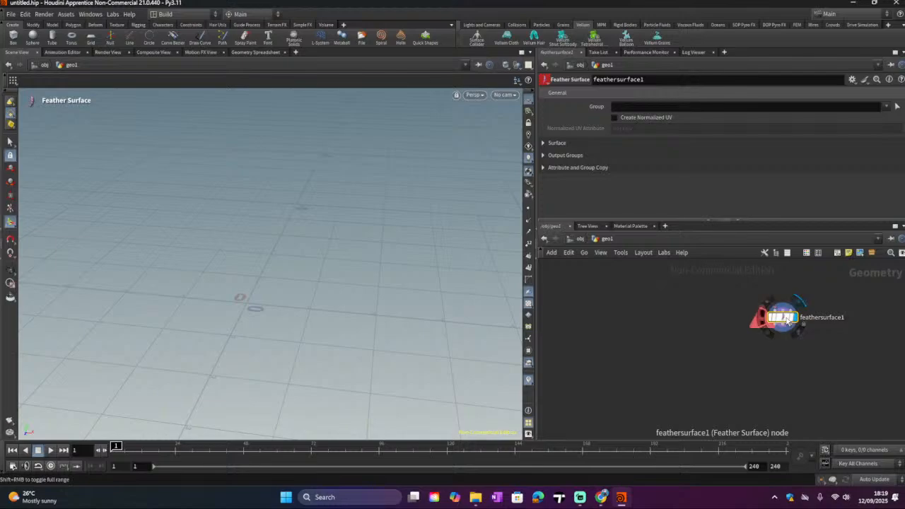
key("ctrl+z")
Step: Search the TAB menu for geometry operators and browse the Deform category
key("Tab")
mouse_move(750, 312)
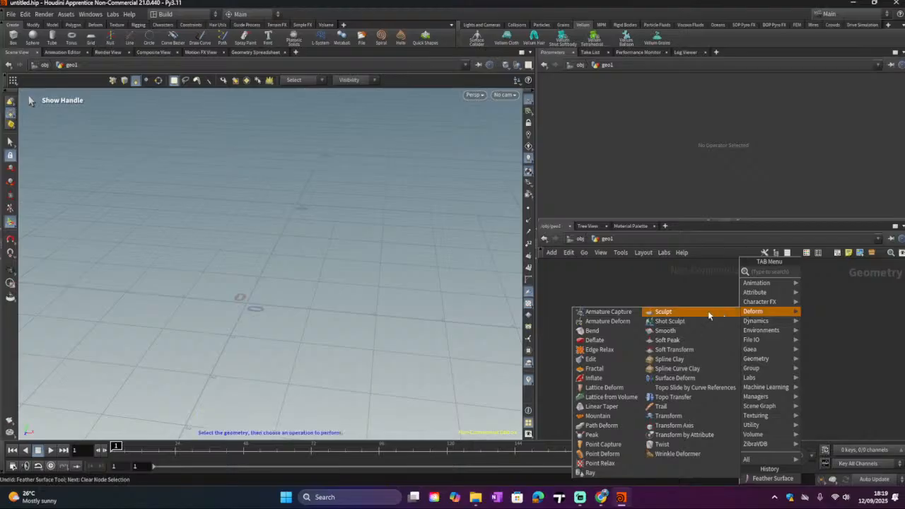
left_click(684, 313)
key("Tab")
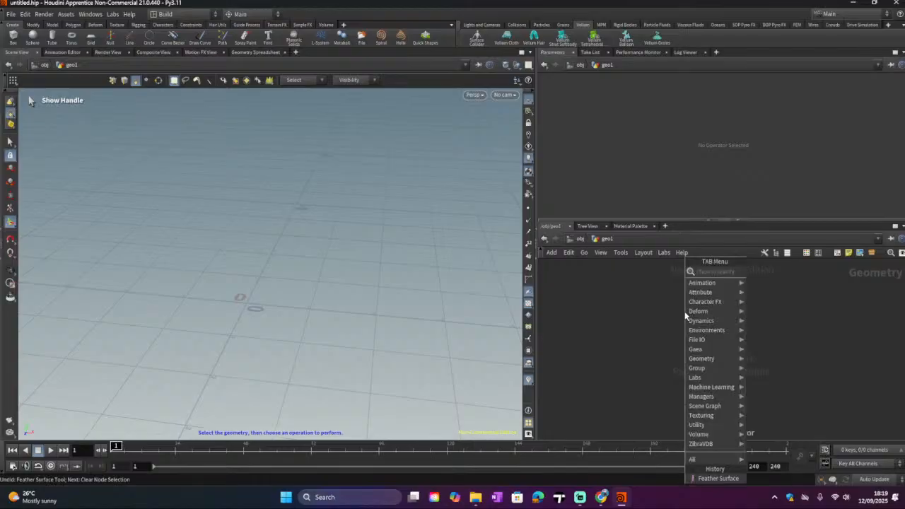
type("geo")
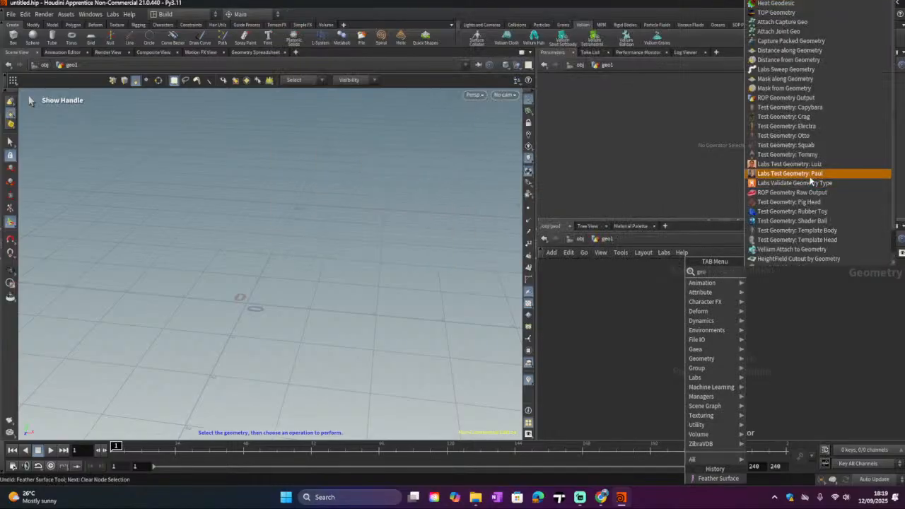
left_click(631, 356)
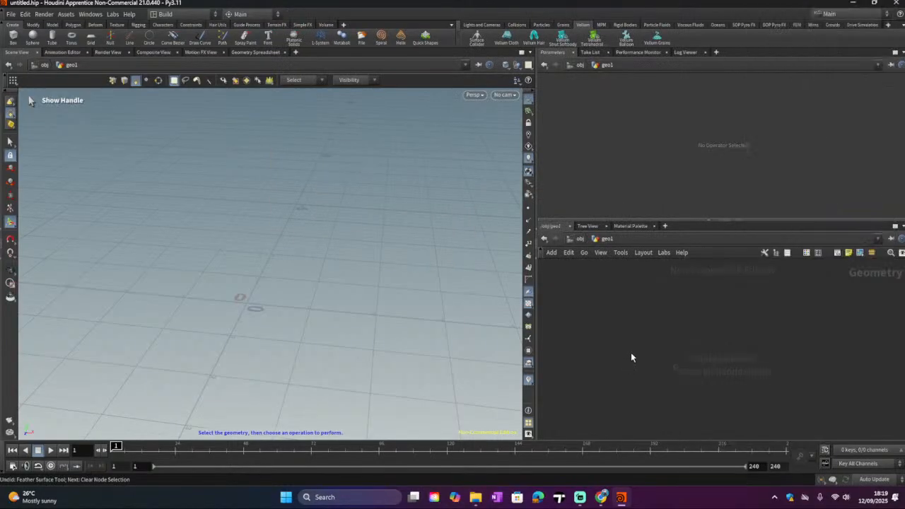
Step: Add a Box node to the geo1 network by searching the TAB menu
key("Tab")
type("bo")
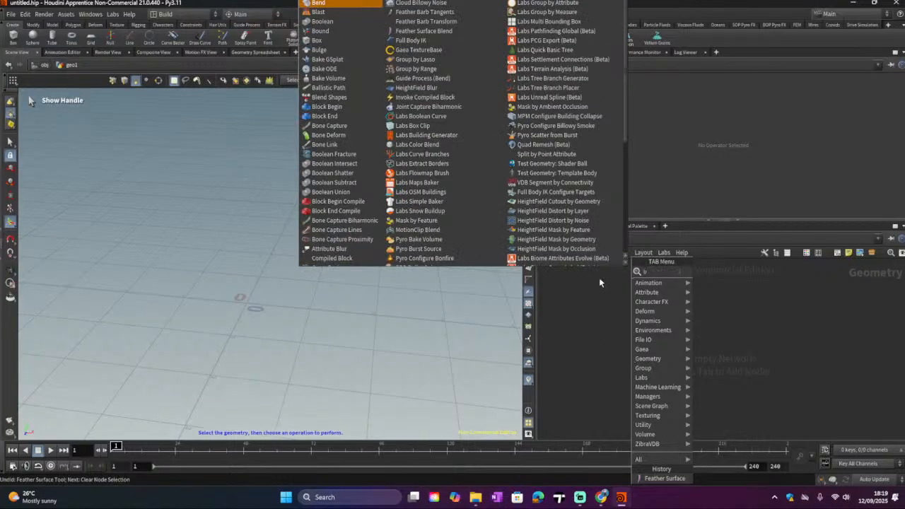
key("Down")
key("Down")
key("Down")
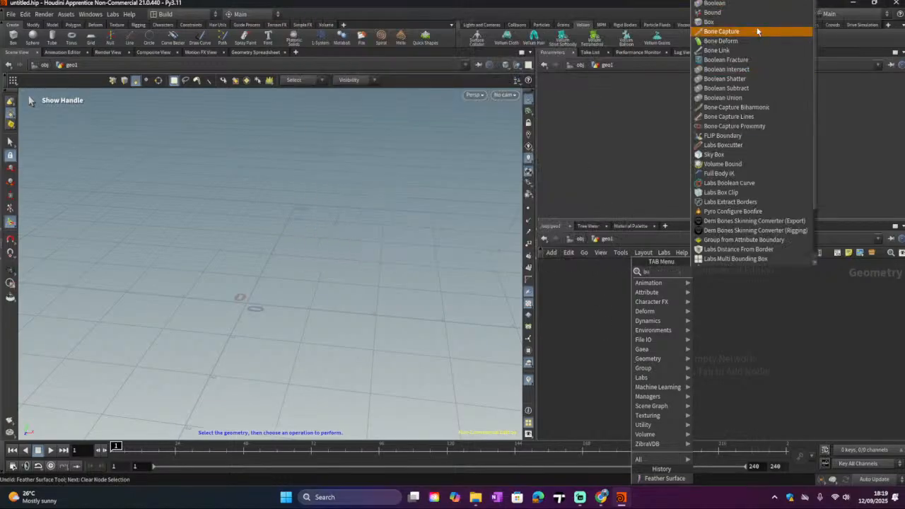
key("Up")
key("Return")
left_click(665, 308)
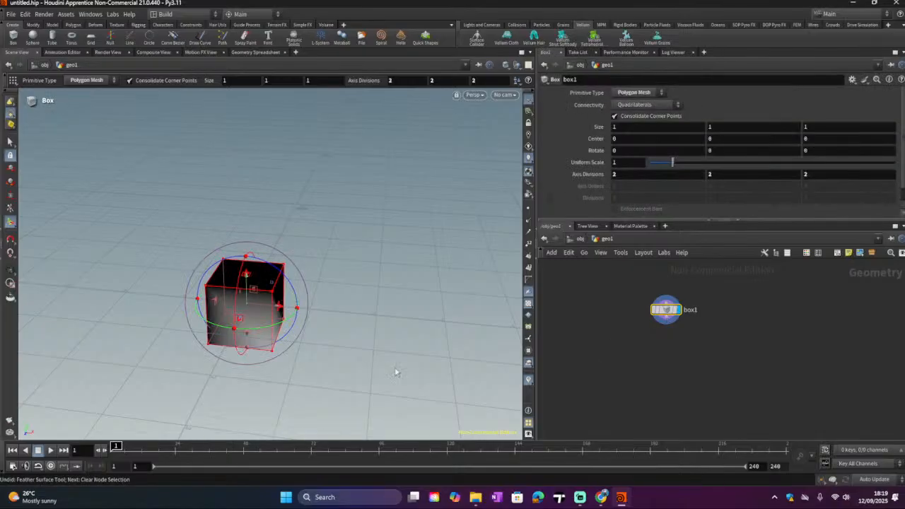
Step: Set the viewport display mode to Flat Shaded
left_click(473, 94)
mouse_move(486, 115)
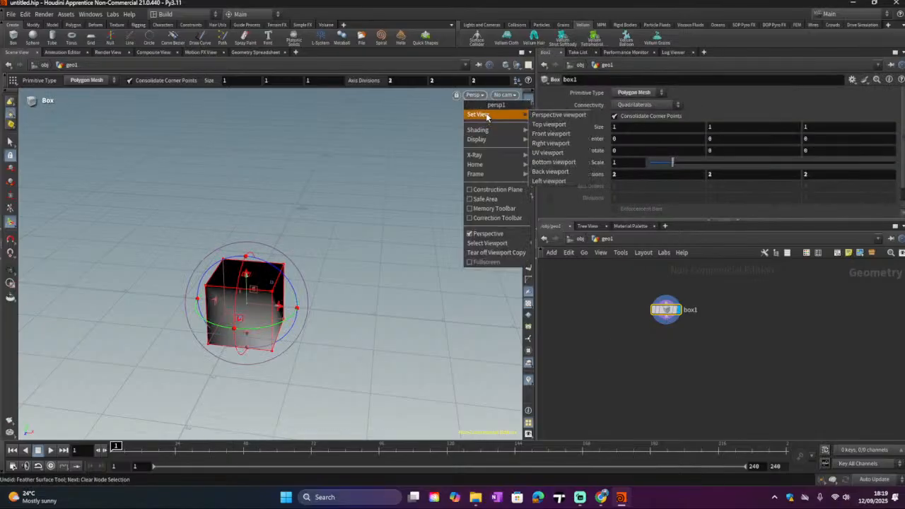
left_click(405, 141)
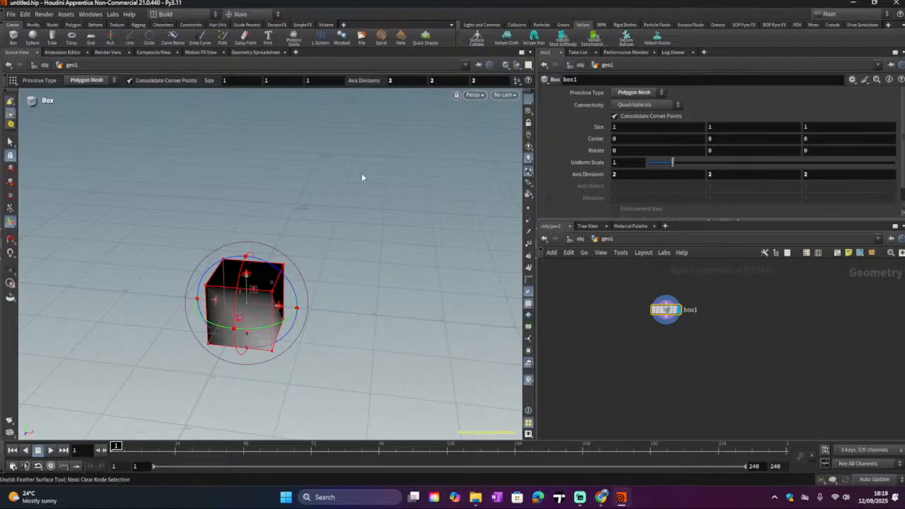
left_click(473, 95)
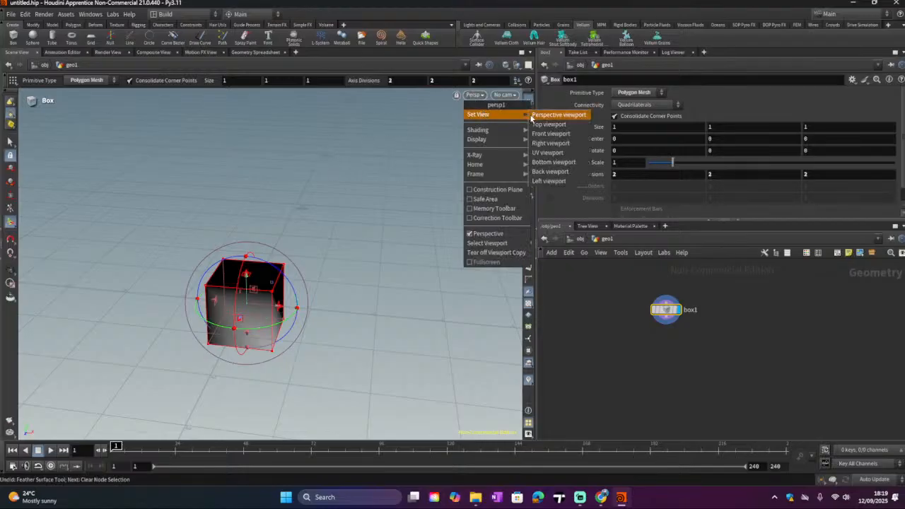
mouse_move(498, 131)
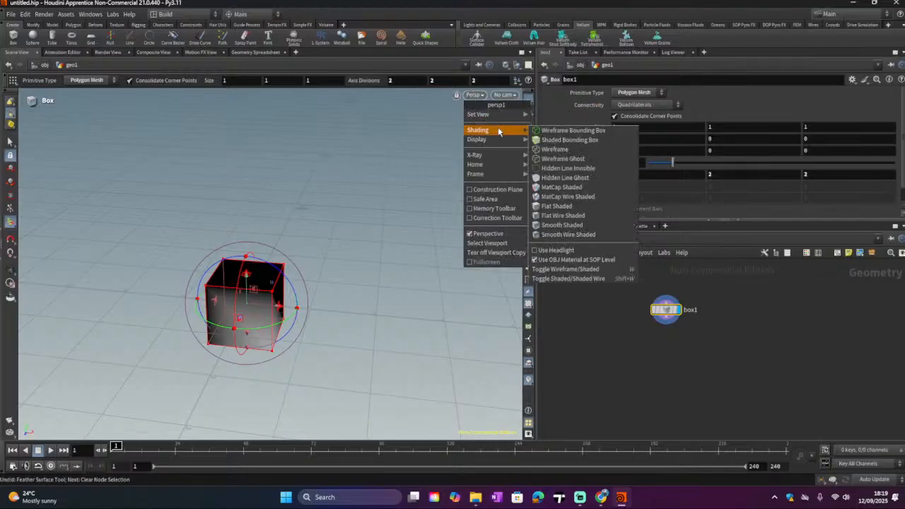
left_click(558, 207)
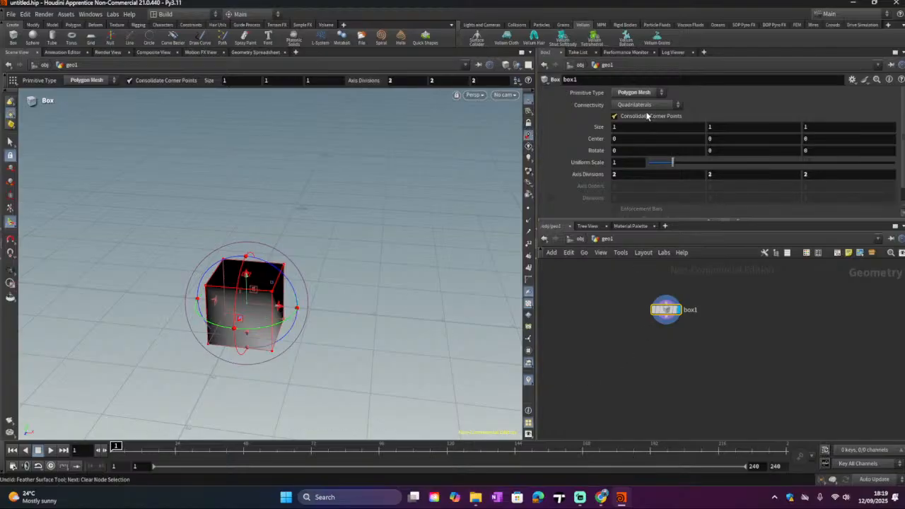
Step: Select the box in the viewport and switch the viewport shading to Smooth Wire Shaded
scroll(711, 337, "up", 2)
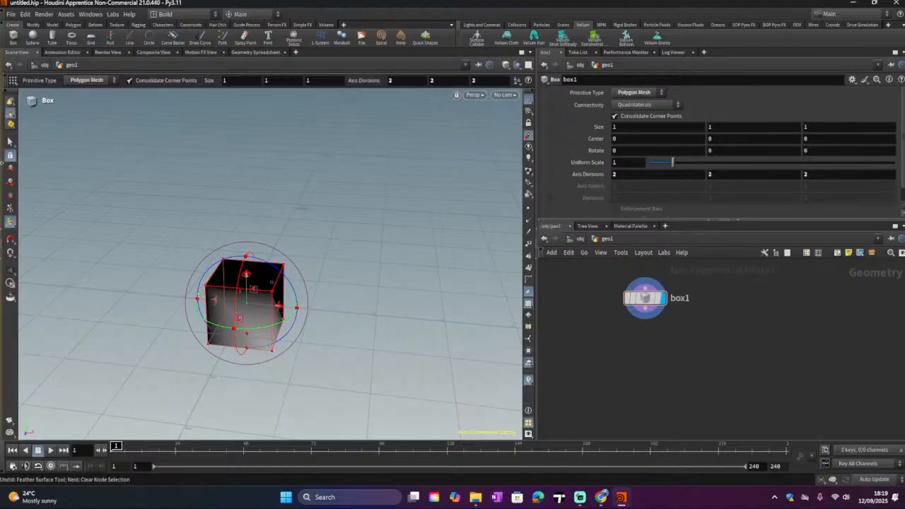
left_click(9, 144)
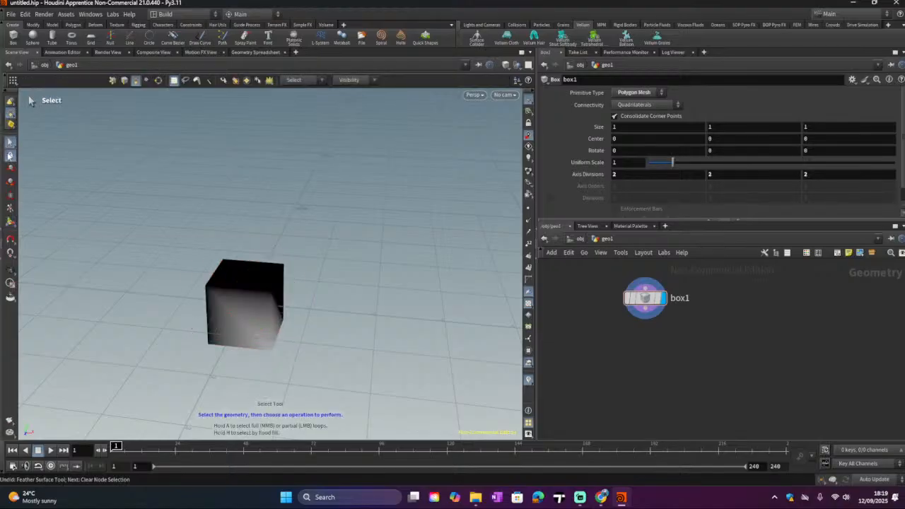
left_click(227, 320)
left_click(473, 95)
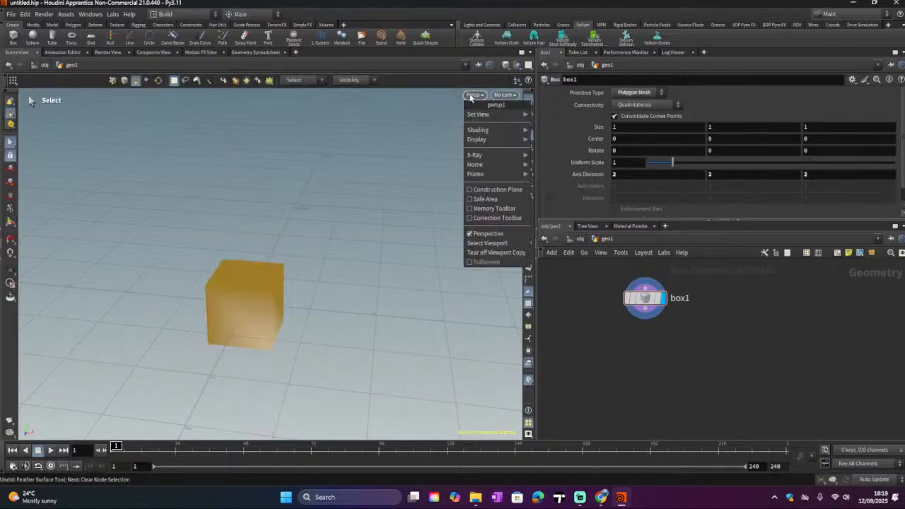
mouse_move(501, 132)
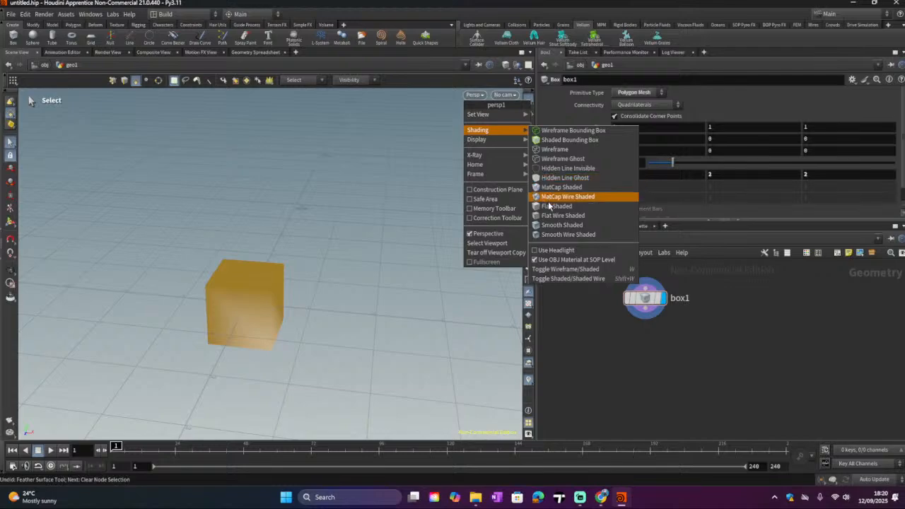
left_click(561, 233)
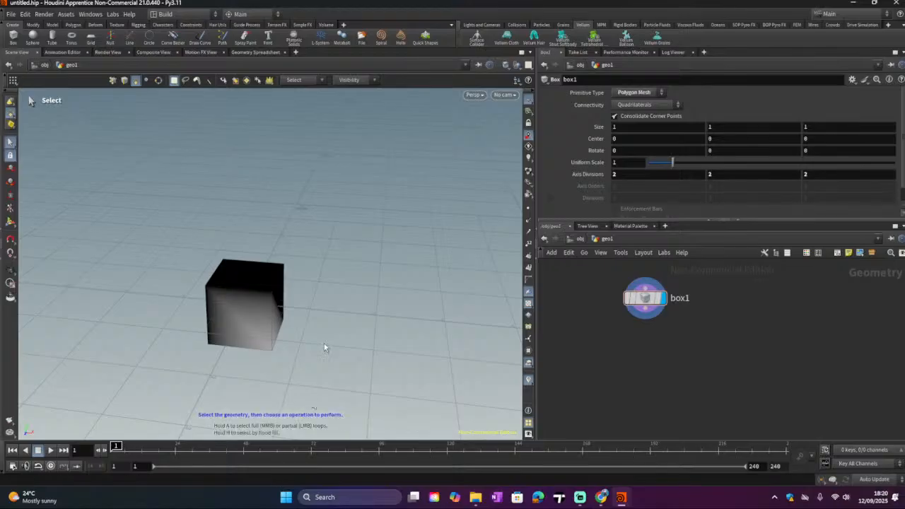
key("Escape")
left_click_drag(283, 332, 339, 325)
key("s")
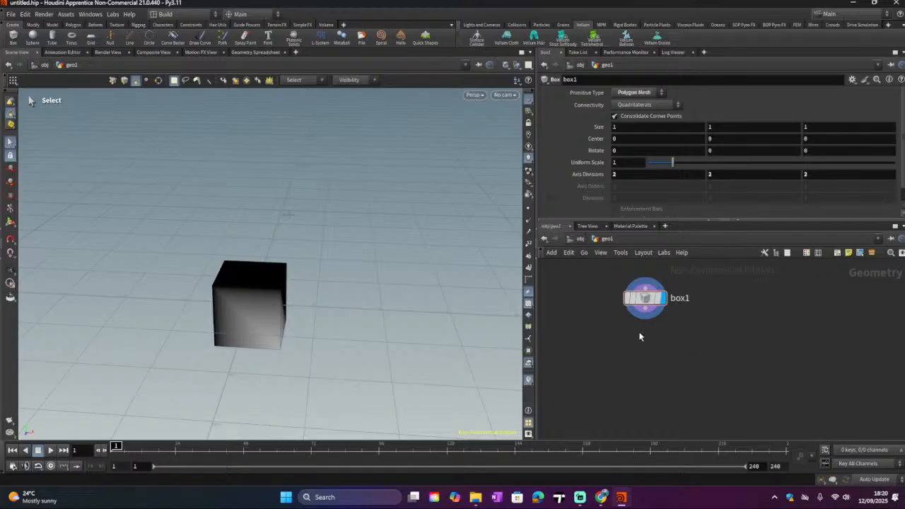
key("Tab")
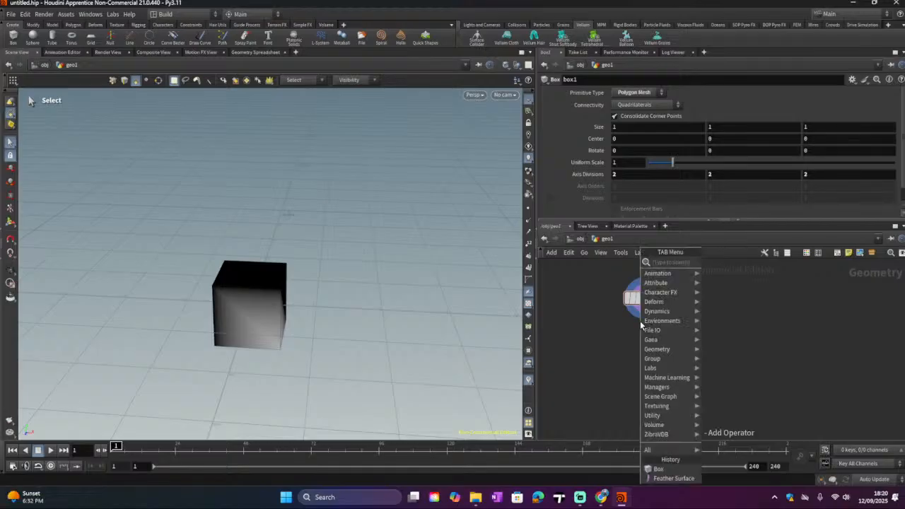
mouse_move(660, 302)
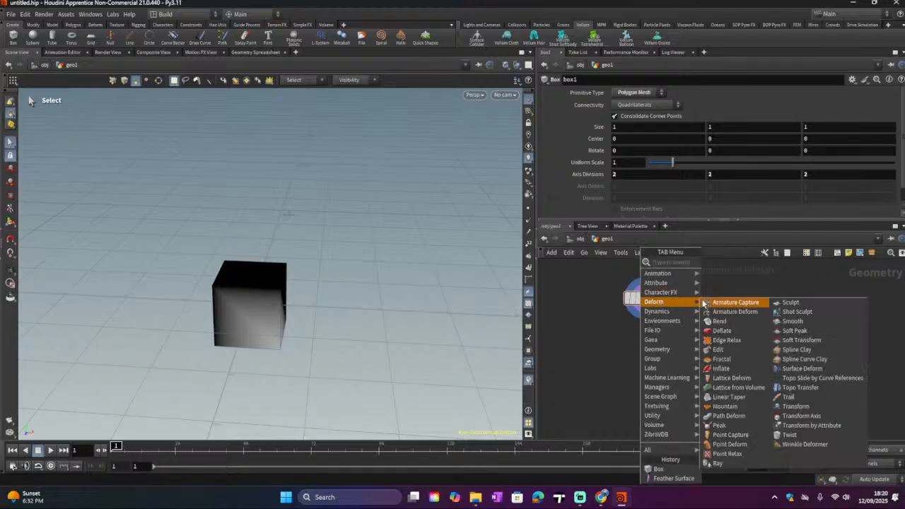
left_click(714, 321)
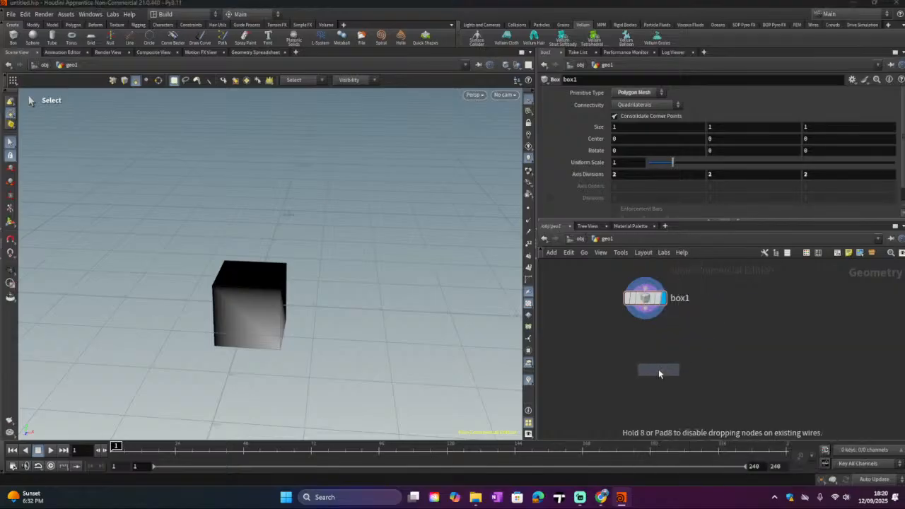
left_click(658, 369)
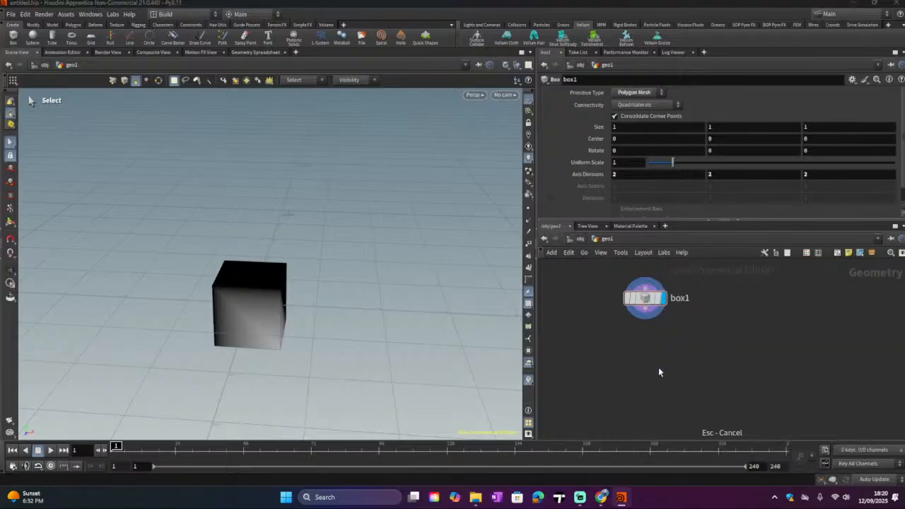
Step: Add a Bend node below box1 and wire box1's output into the bend1 input
key("Tab")
type("b")
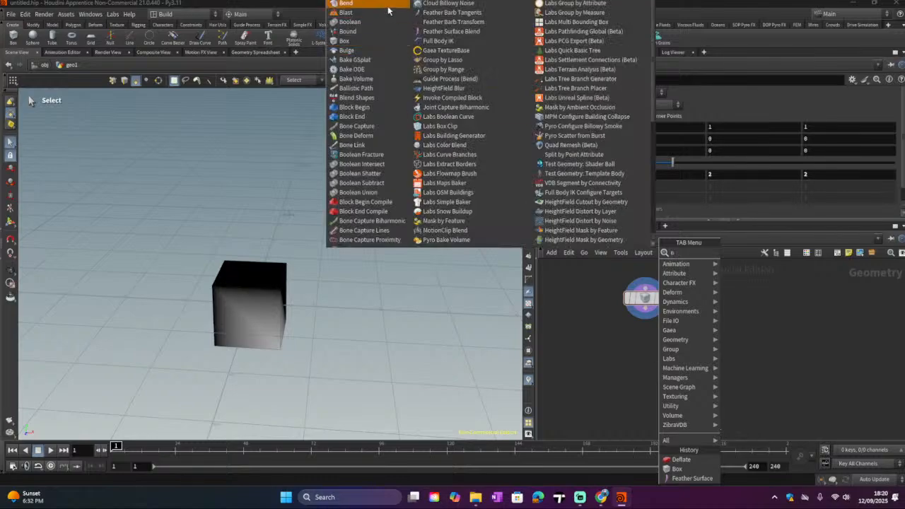
key("Return")
left_click(671, 351)
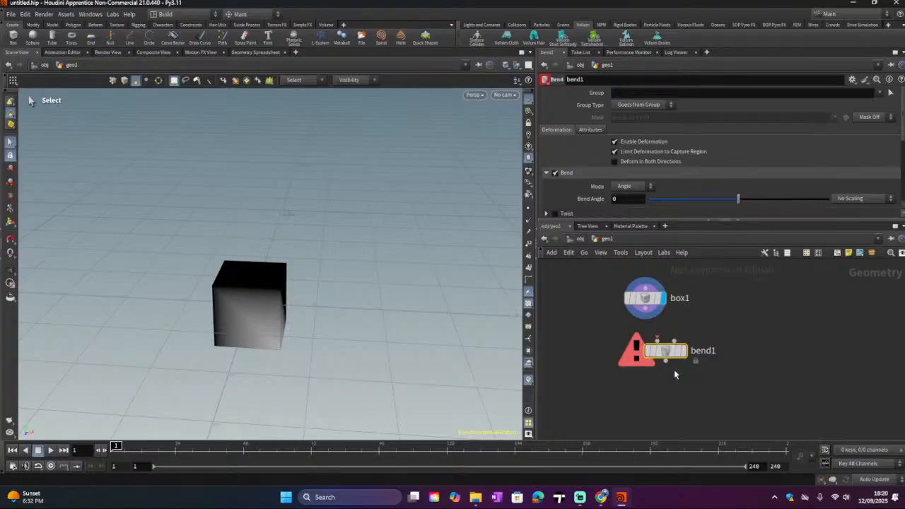
left_click_drag(646, 303, 656, 333)
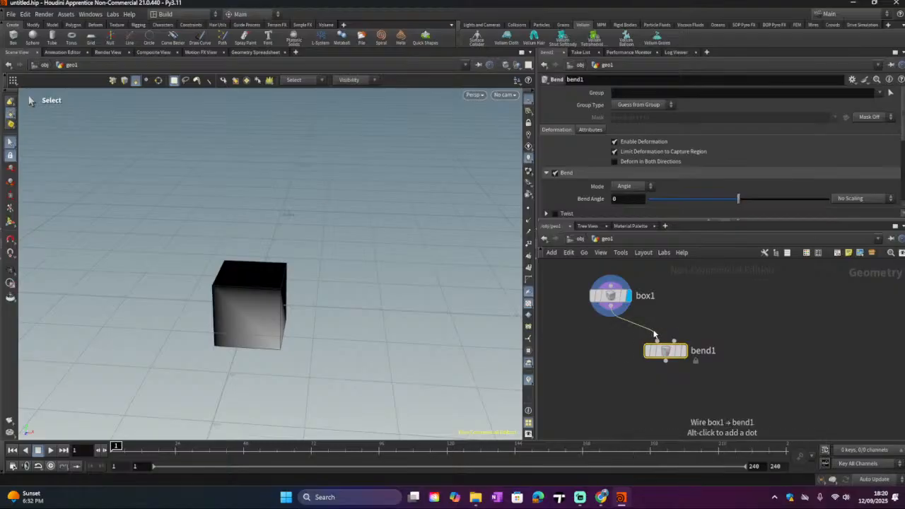
left_click_drag(615, 300, 611, 303)
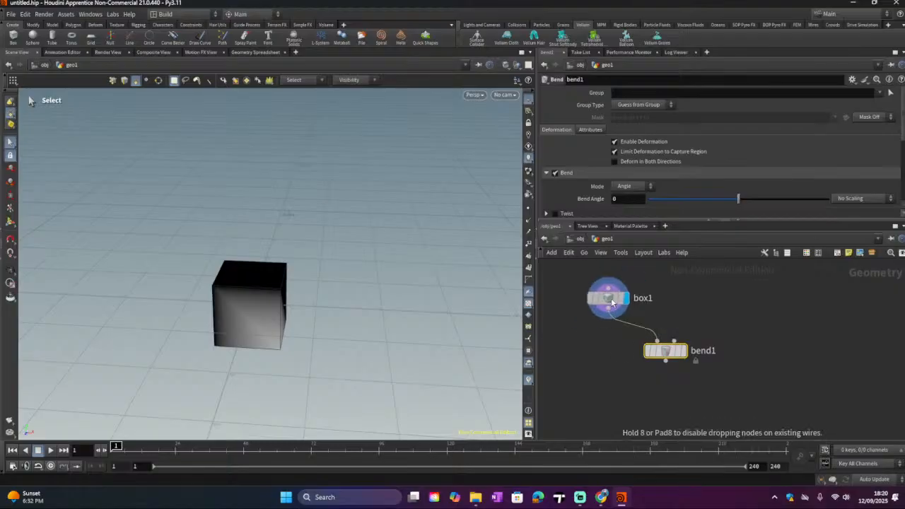
mouse_move(668, 356)
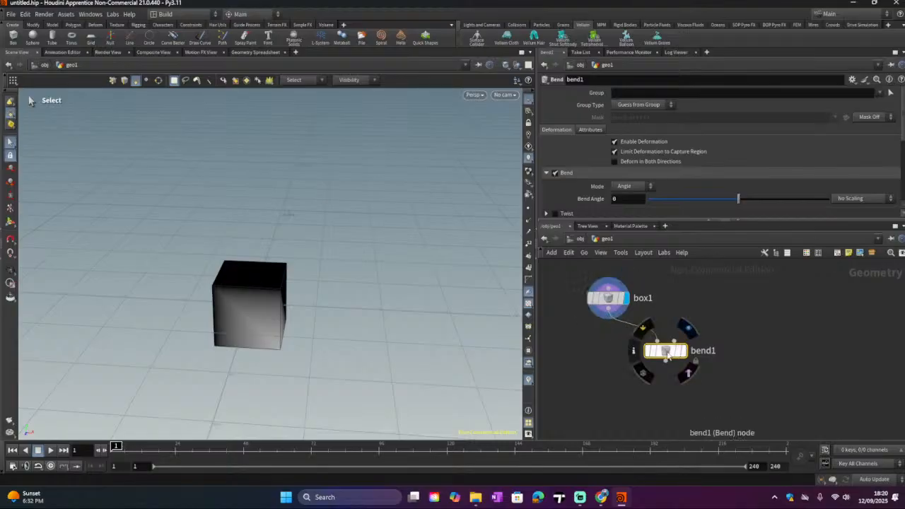
mouse_move(665, 355)
left_mouse_down()
mouse_move(686, 352)
mouse_move(665, 366)
mouse_move(671, 359)
left_mouse_up()
key("Tab")
mouse_move(801, 286)
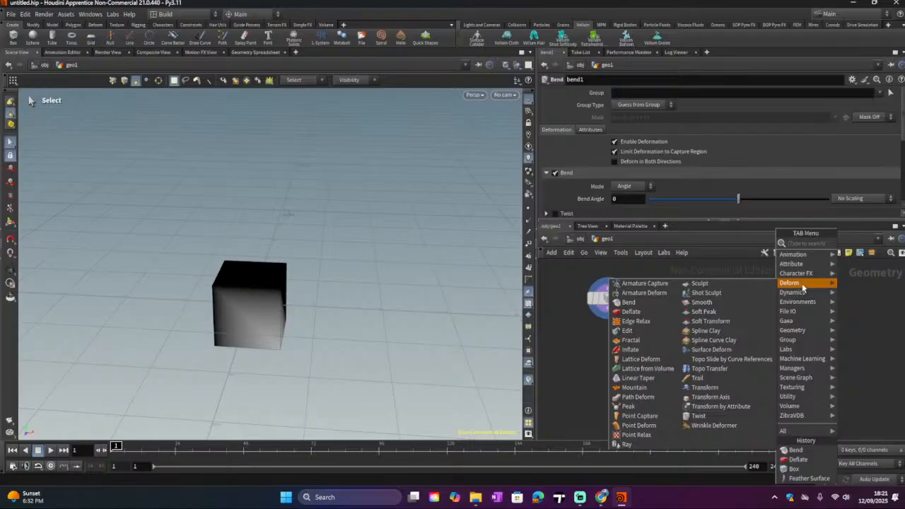
left_click(581, 497)
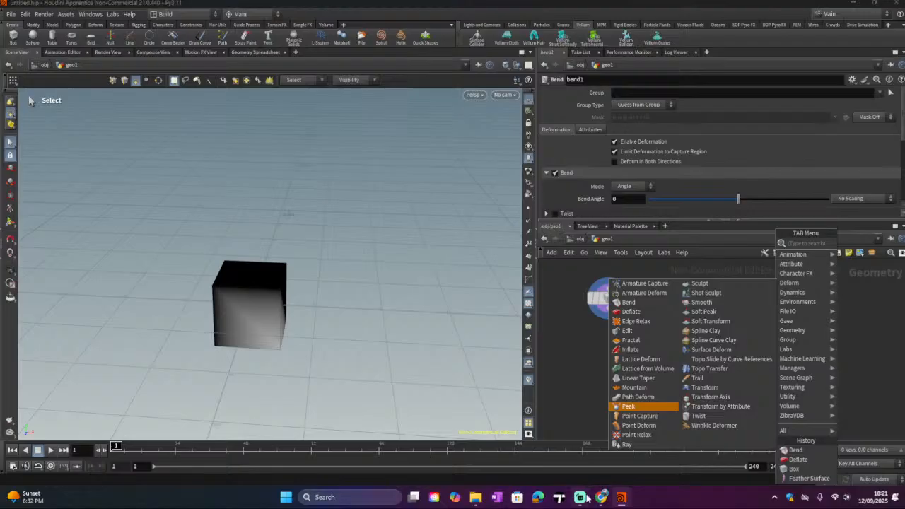
left_click(590, 433)
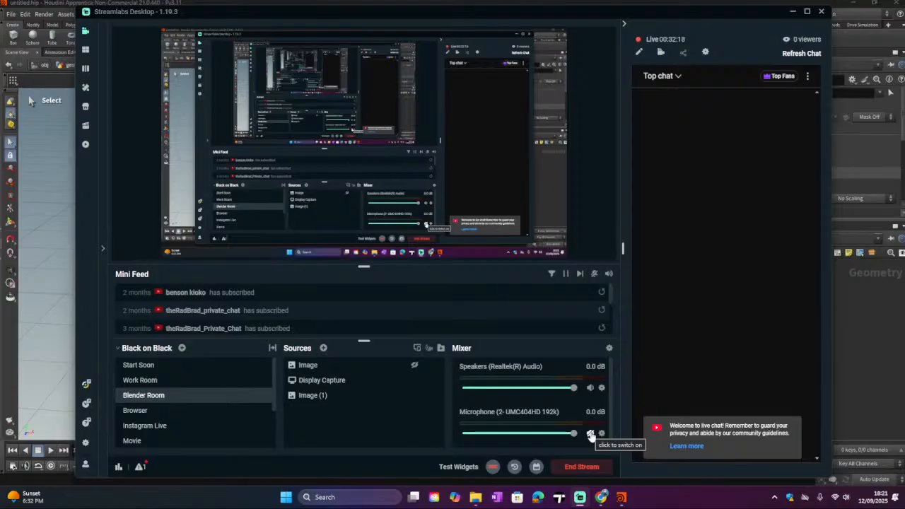
left_click(590, 434)
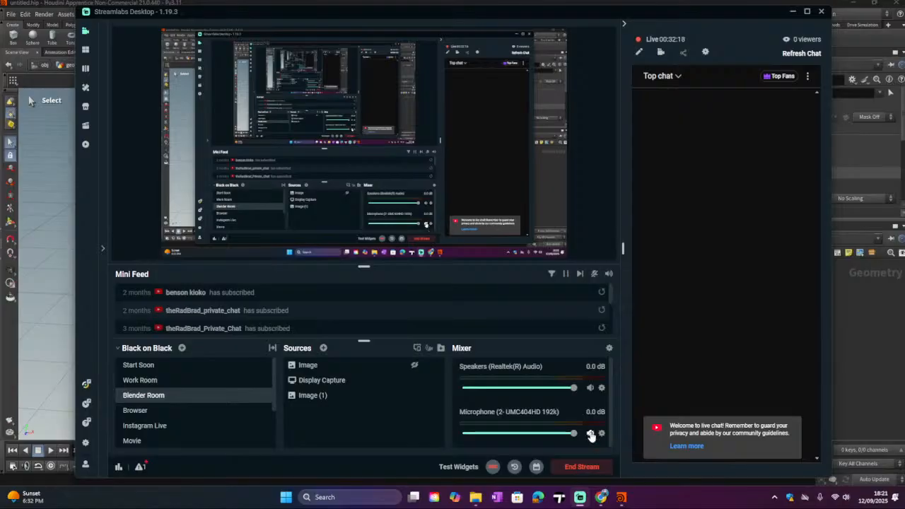
left_click(792, 11)
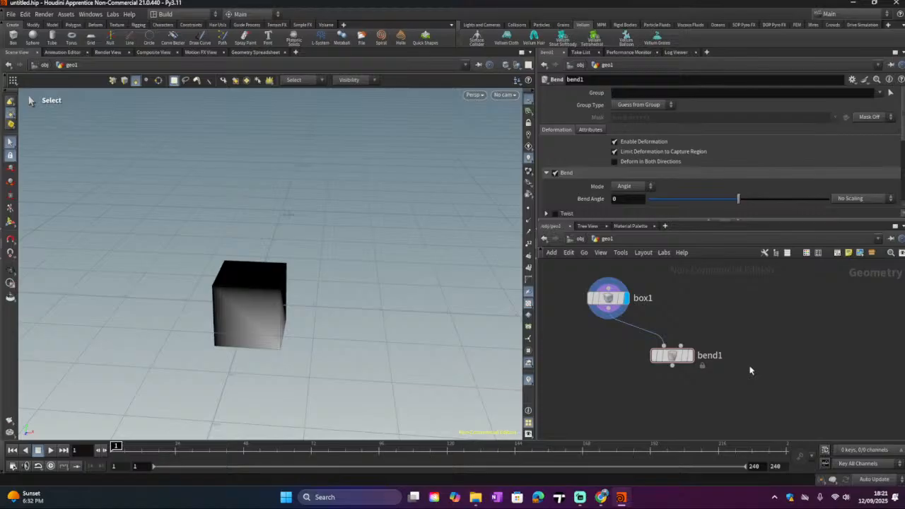
Step: Set bend1's Bend Angle to -69.7 and switch the viewport shading to Wireframe
left_click(689, 354)
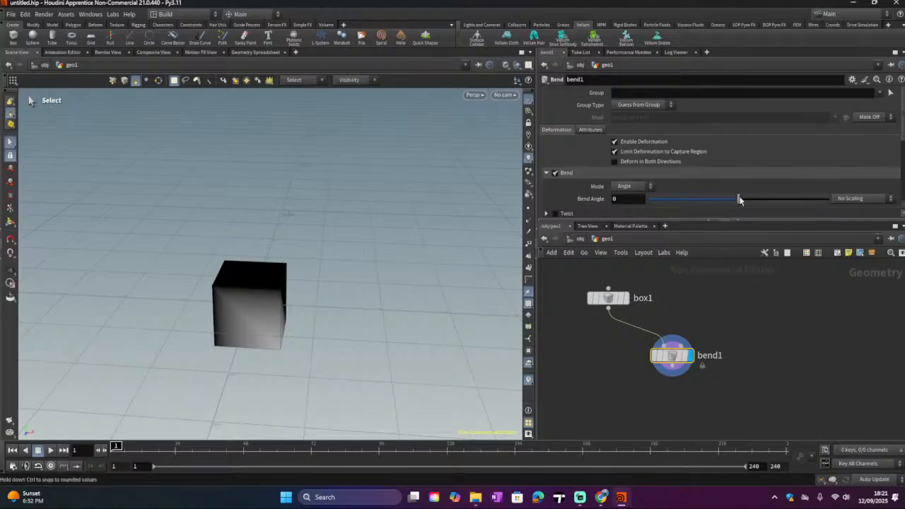
mouse_move(740, 200)
left_mouse_down()
mouse_move(832, 200)
mouse_move(630, 225)
mouse_move(683, 214)
mouse_move(660, 216)
left_mouse_up()
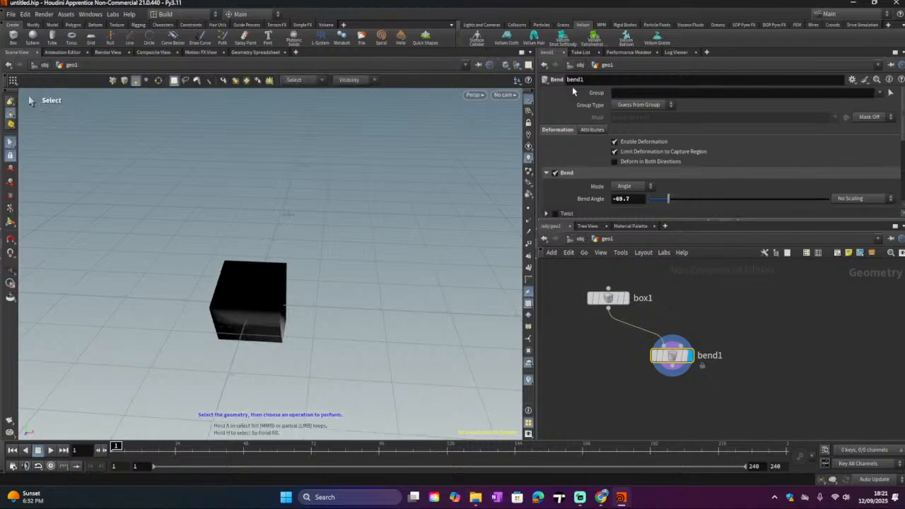
left_click(473, 94)
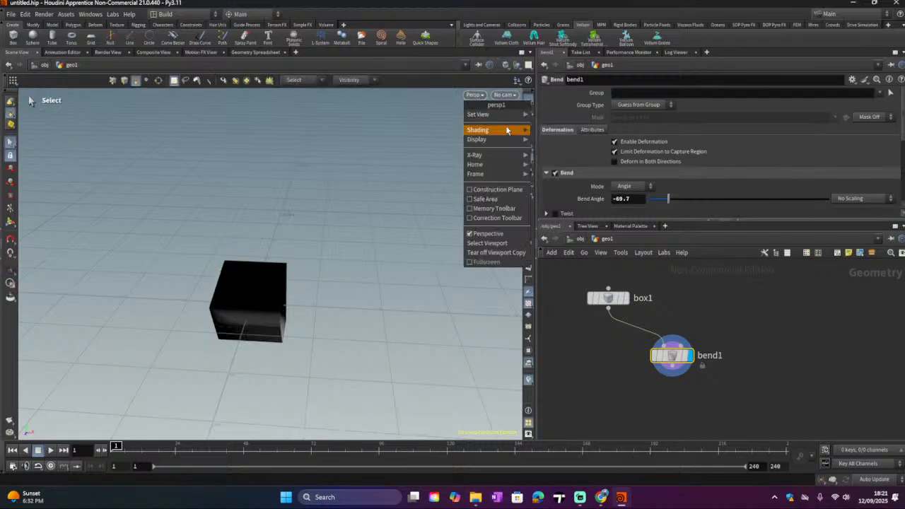
mouse_move(506, 131)
left_click(542, 152)
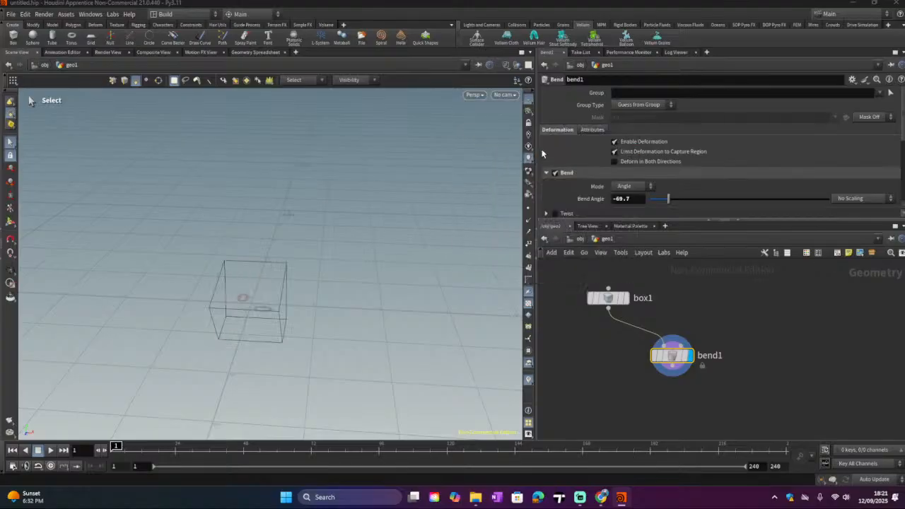
key("Escape")
left_click_drag(321, 283, 196, 297)
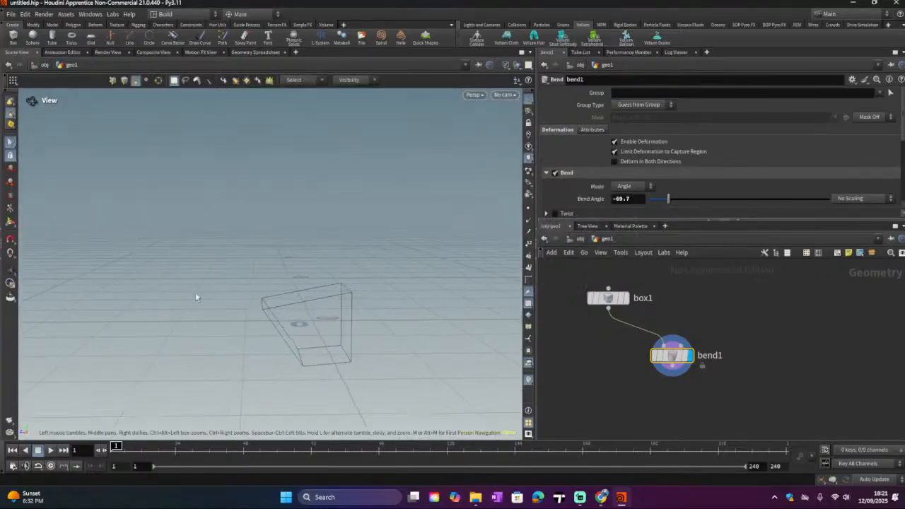
Step: Select box1 as the displayed node and reposition the bend1 node beneath it
left_click(625, 297)
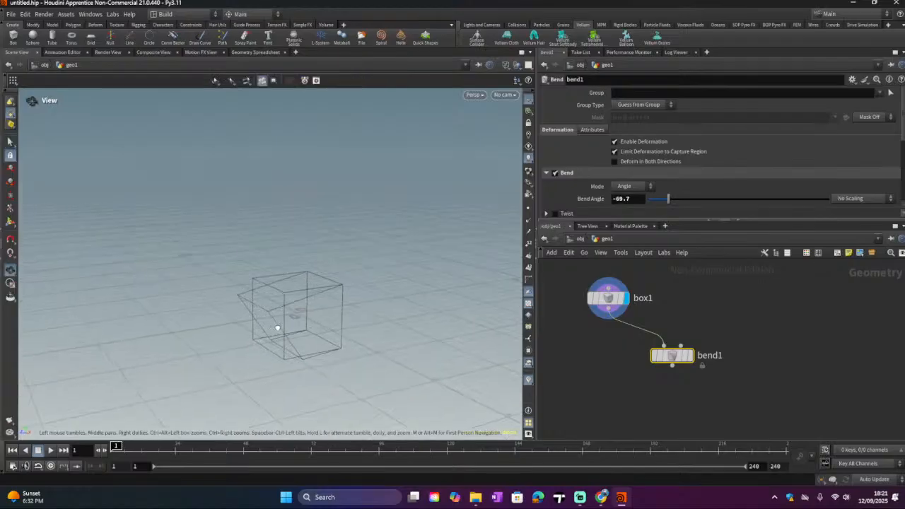
left_click(606, 297)
key("s")
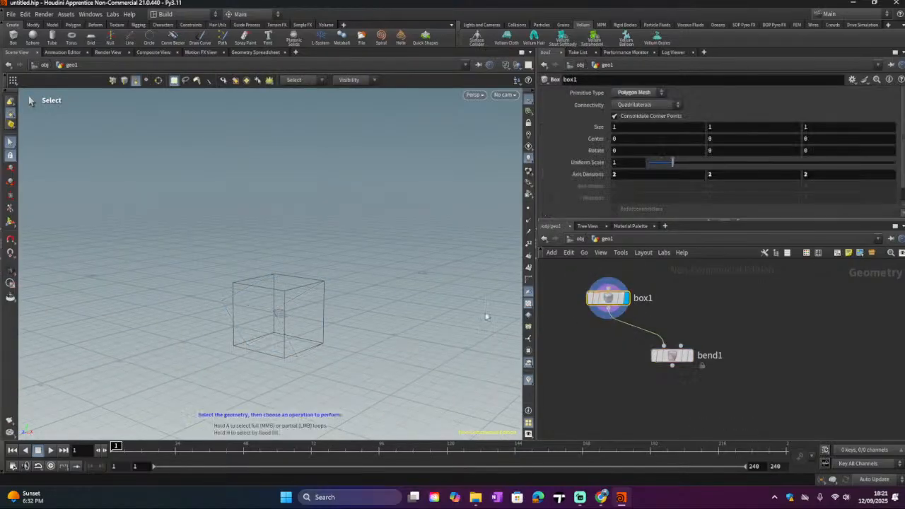
left_click_drag(368, 320, 389, 327, "alt")
mouse_move(671, 359)
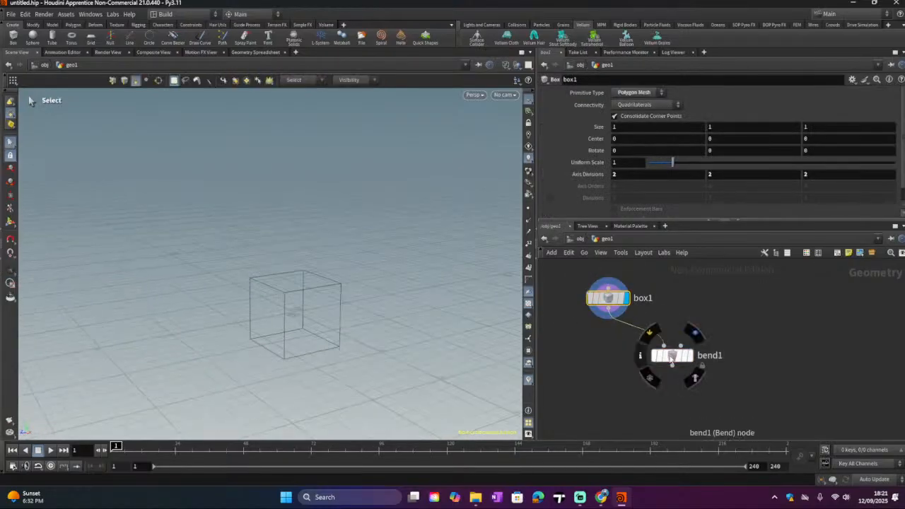
left_click_drag(670, 359, 637, 361)
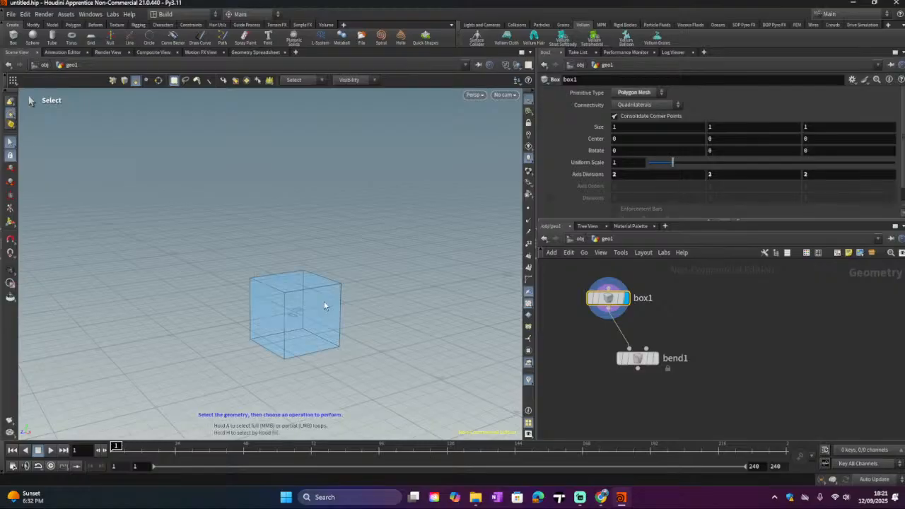
Step: Set box1's Axis Divisions to 5 on all three axes
left_click(613, 176)
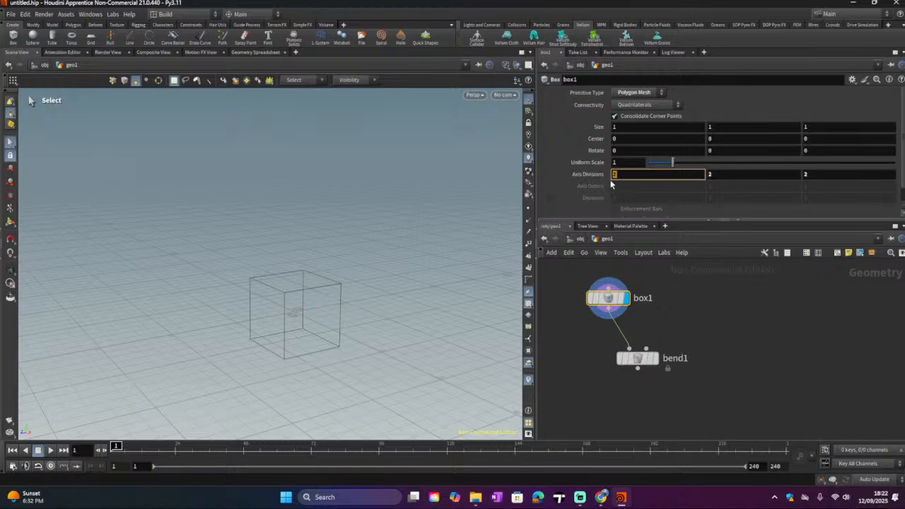
left_click(717, 176)
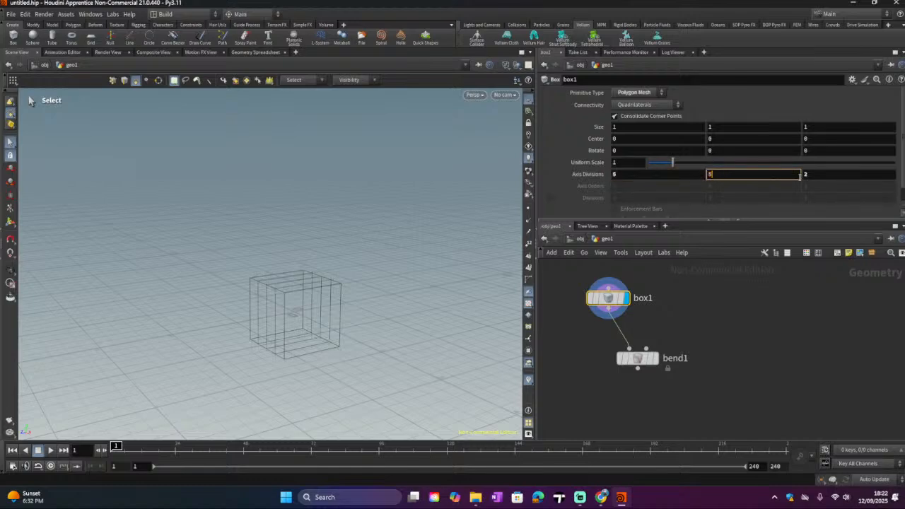
left_click(812, 176)
left_click(764, 252)
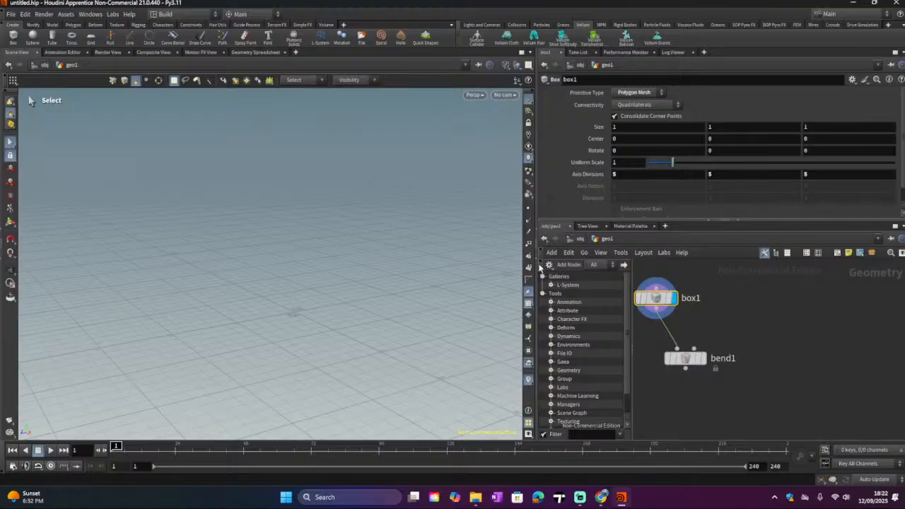
scroll(548, 270, "down", 1)
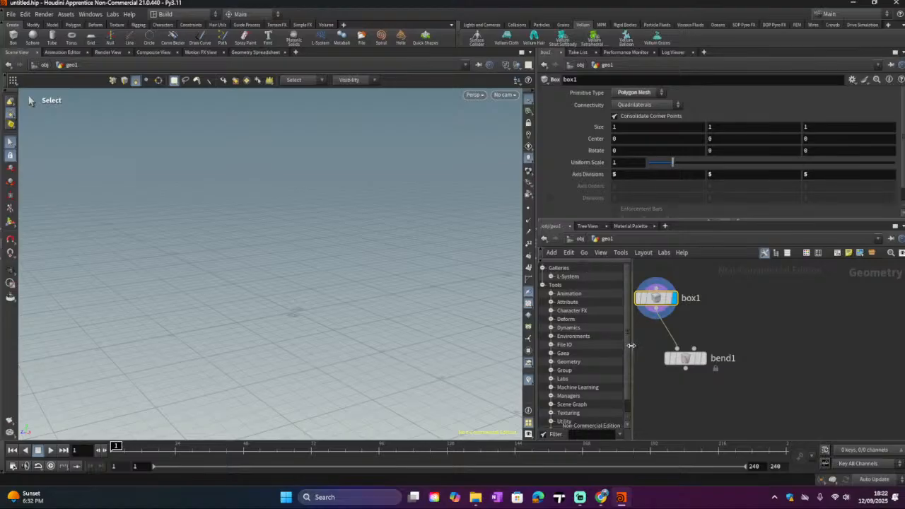
left_click_drag(631, 345, 601, 345)
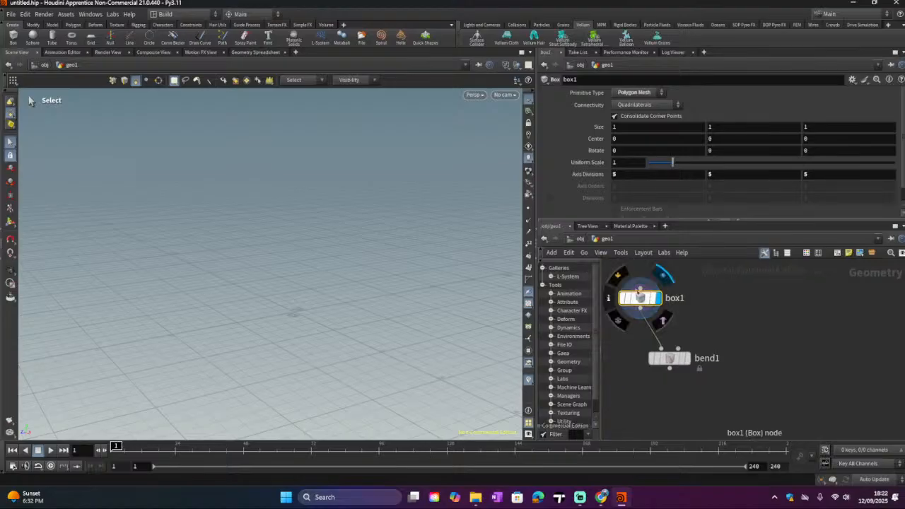
Step: Reload the current Build desktop to restore the default pane layout
left_click(889, 19)
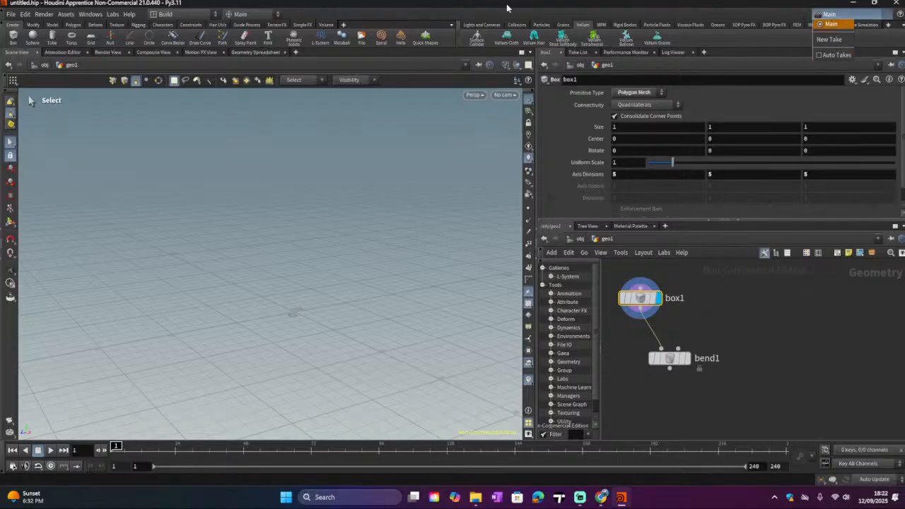
left_click(259, 15)
left_click(276, 15)
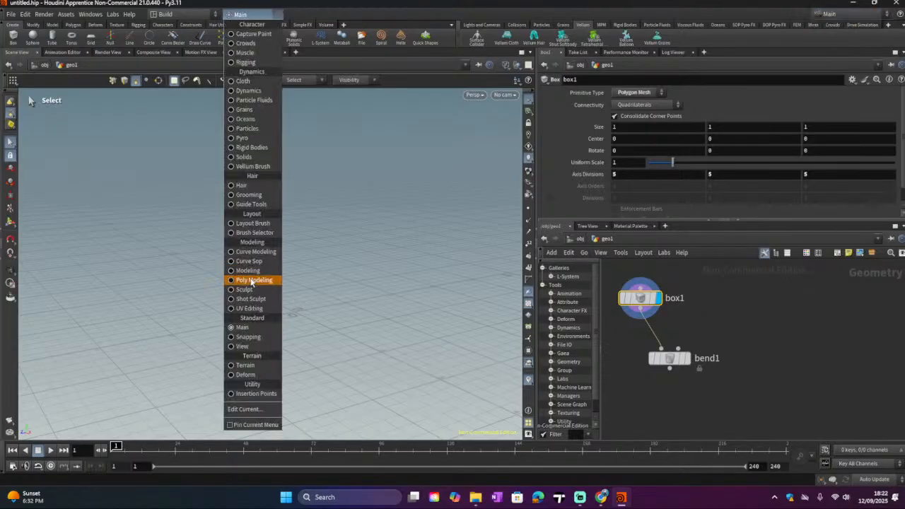
left_click(187, 16)
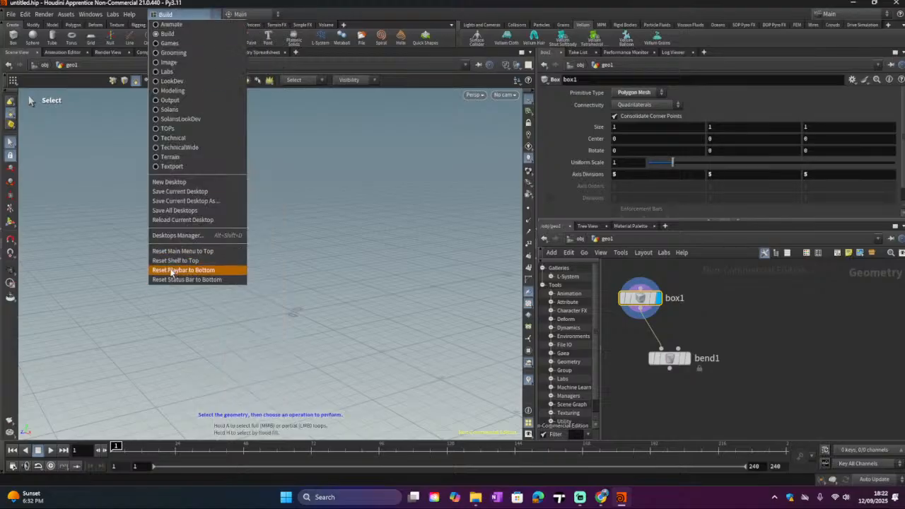
left_click(178, 220)
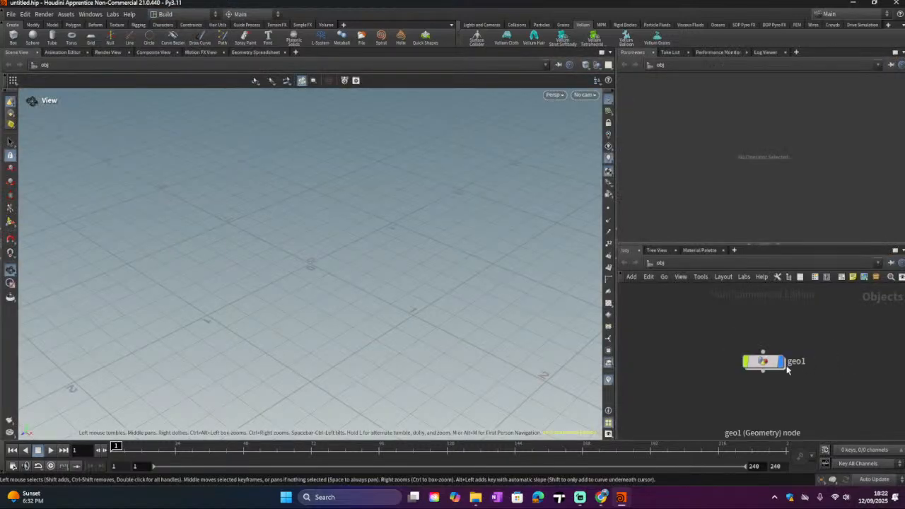
Step: Enter geo1, select box1 and set its Axis Divisions to 3 on all three axes
double_click(763, 362)
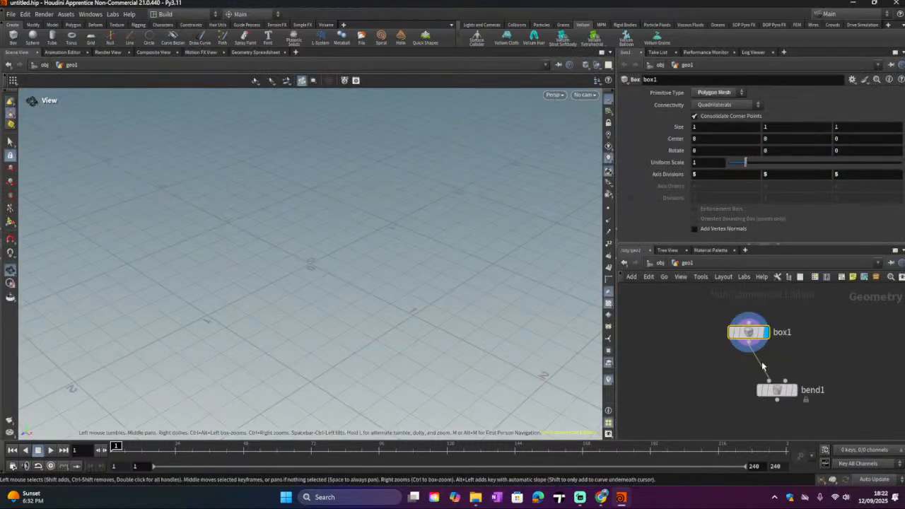
left_click(776, 390)
left_click(752, 338)
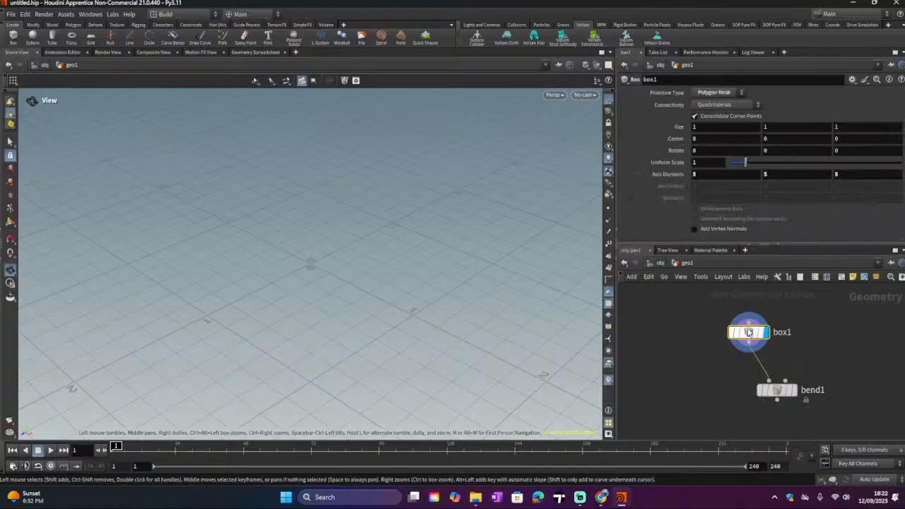
left_click(763, 175)
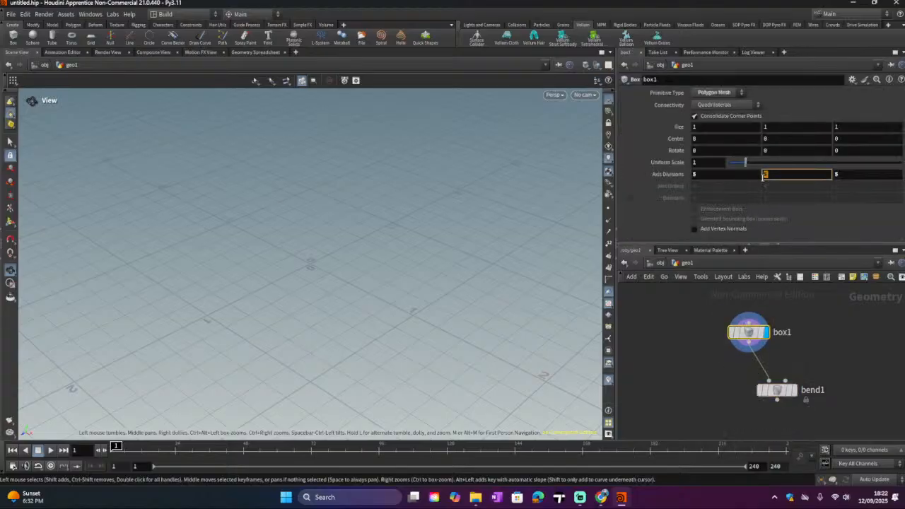
key("Return")
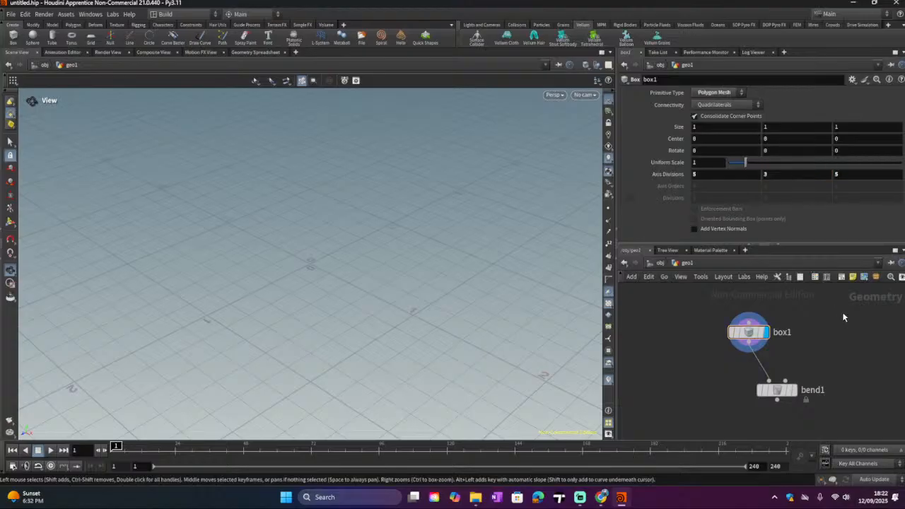
left_click(836, 176)
type("3")
key("Return")
left_click(698, 177)
type("3")
key("Return")
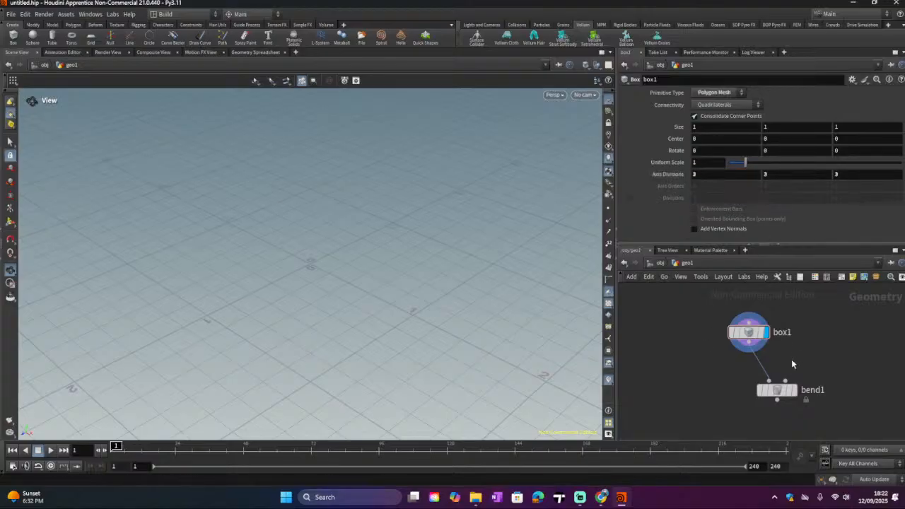
Step: Set box1's Axis Divisions to 2 on all three axes
left_click_drag(747, 333, 722, 336)
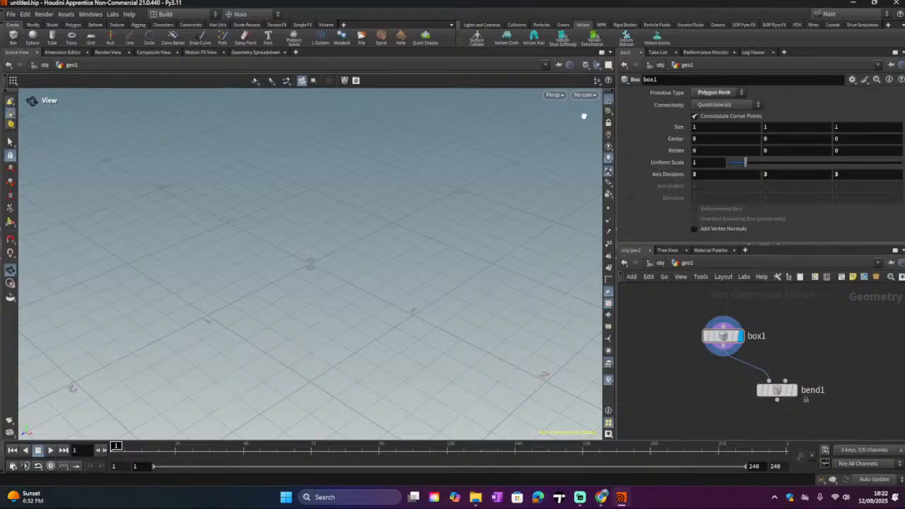
left_click_drag(444, 160, 474, 214)
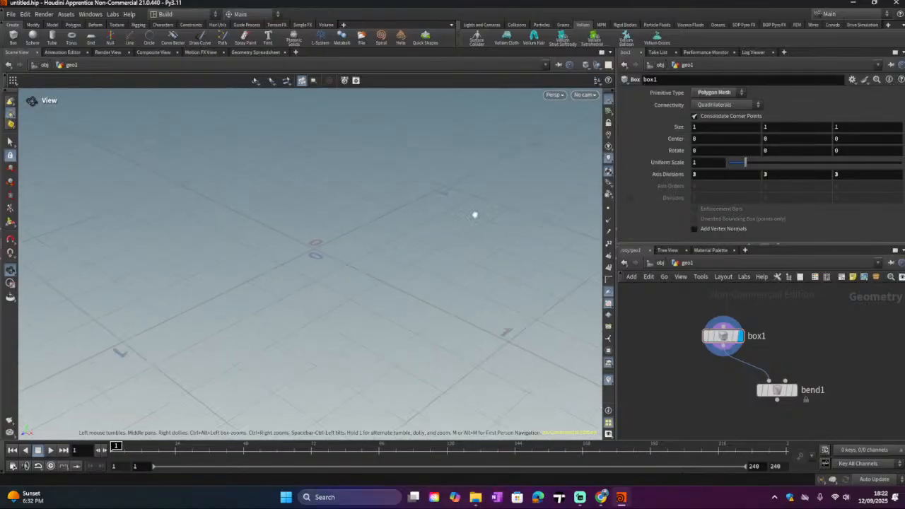
left_click(688, 177)
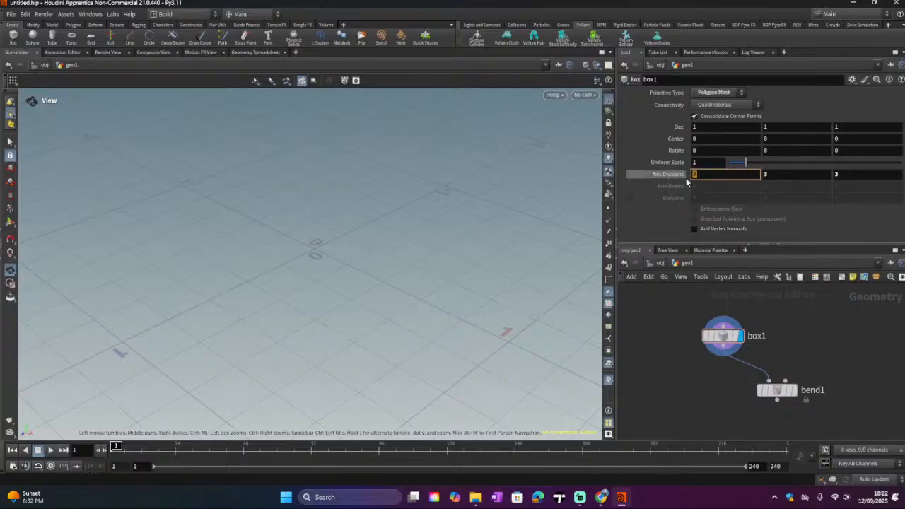
type("2")
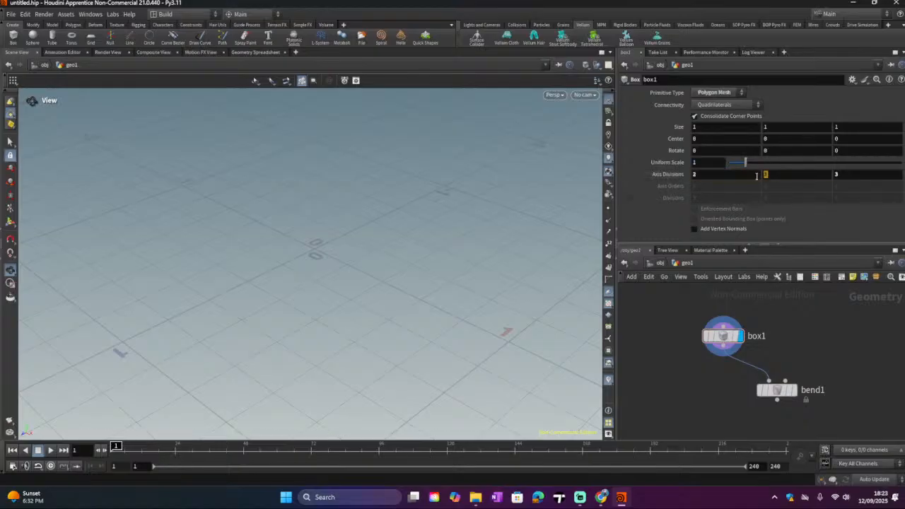
left_click(764, 174)
type("2")
left_click(848, 174)
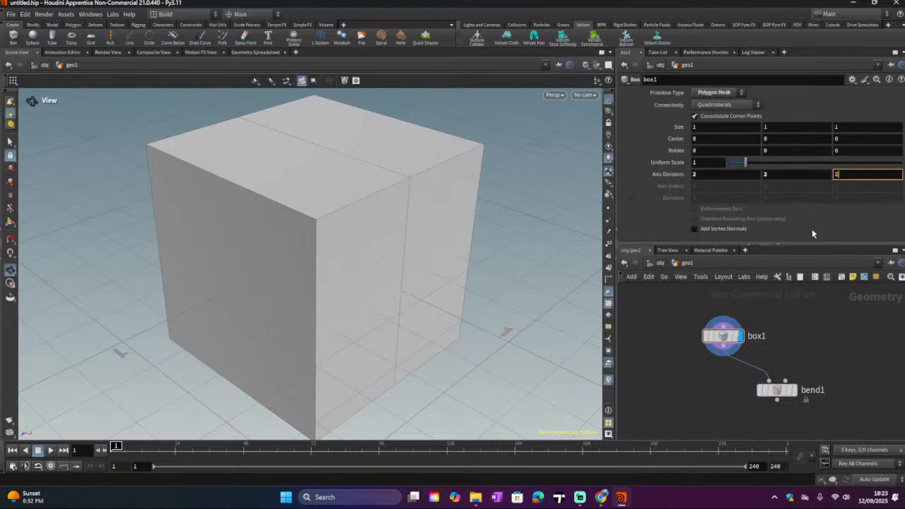
key("Return")
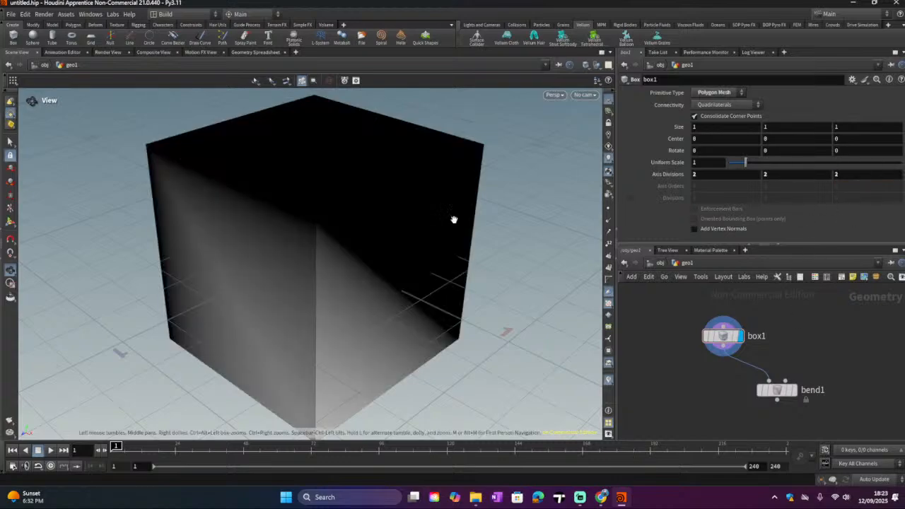
Step: Set box1's Z axis divisions to 1
left_click(843, 175)
type("1")
key("Return")
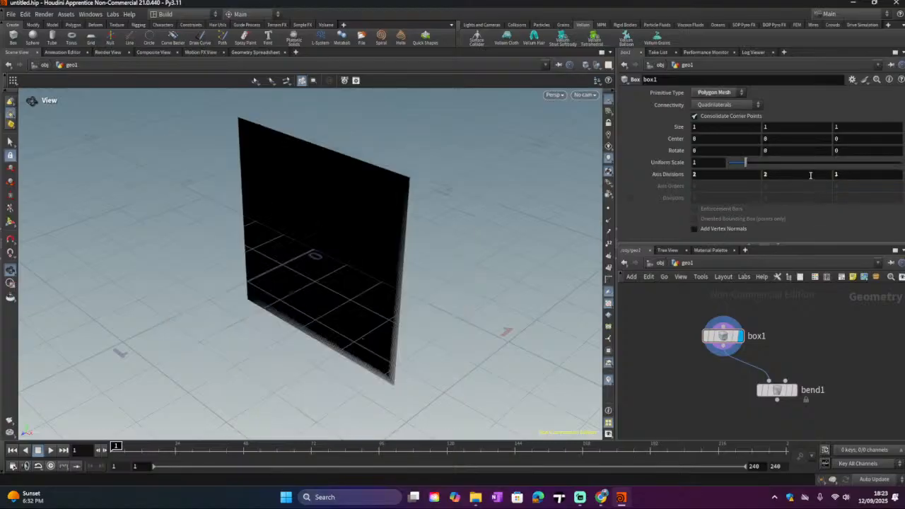
Step: Set box1's Axis Divisions to 4, 6 and 5 on the X, Y and Z axes
key("Tab")
type("5")
key("Return")
left_click_drag(240, 244, 481, 218)
left_click(788, 175)
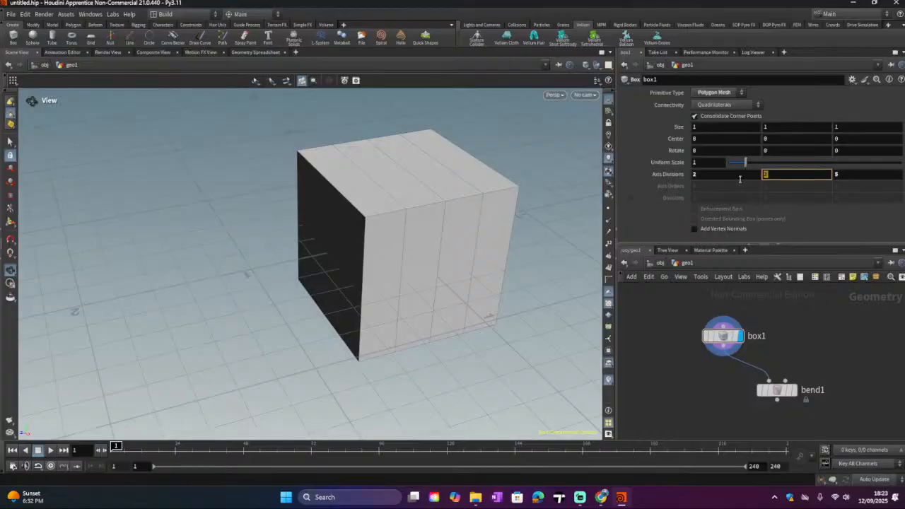
key("Return")
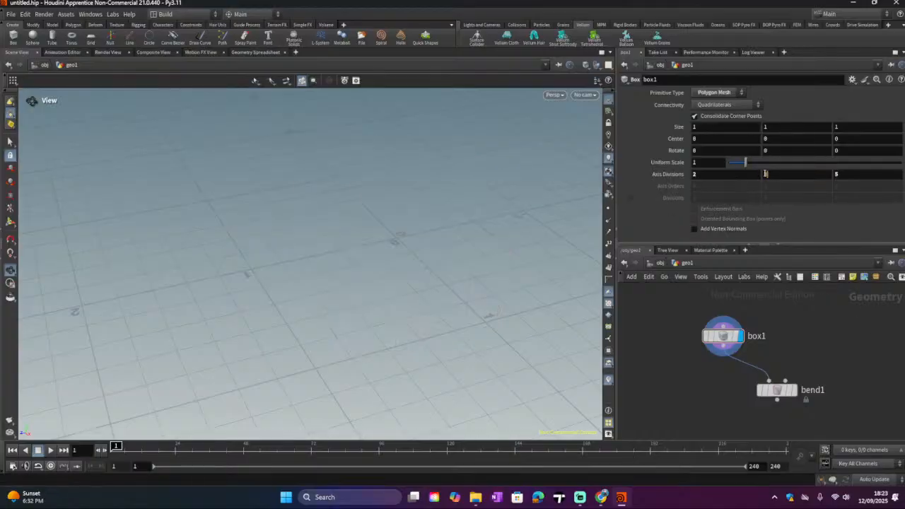
left_click_drag(767, 173, 752, 171)
key("Return")
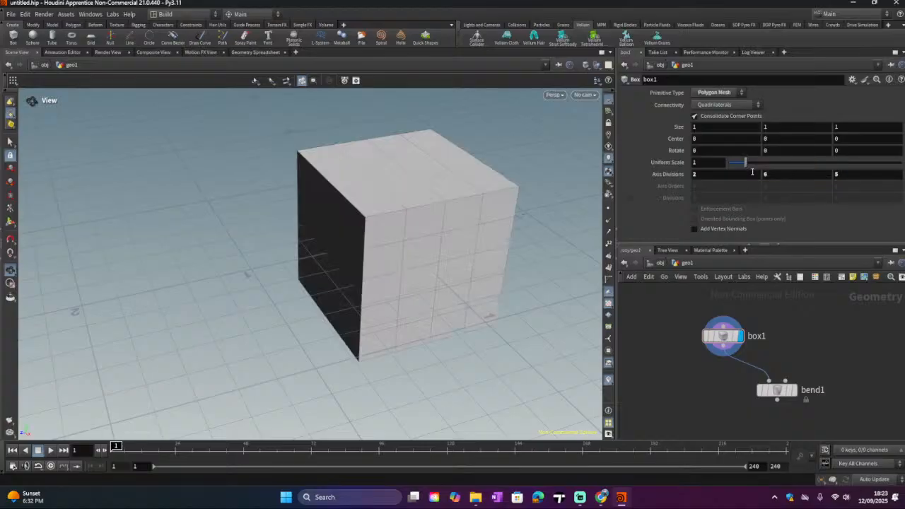
left_click_drag(385, 280, 252, 226)
left_click_drag(704, 174, 656, 174)
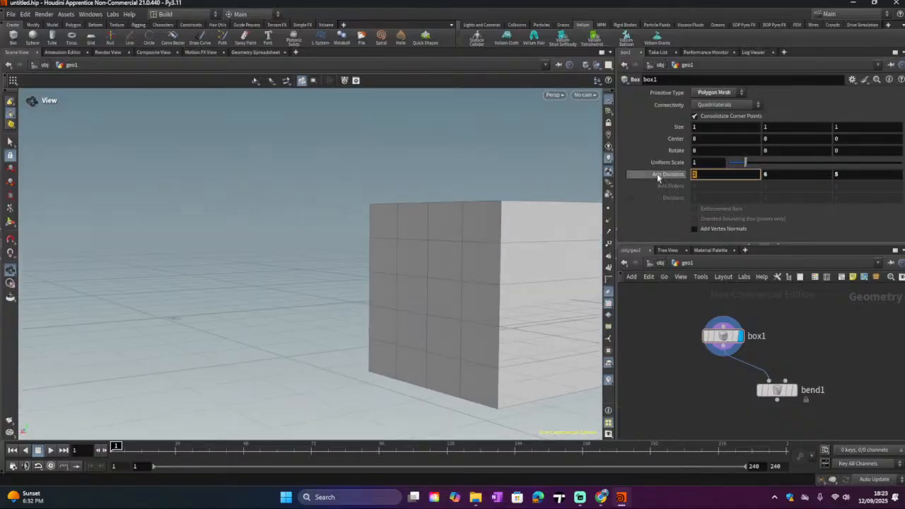
type("3")
key("Return")
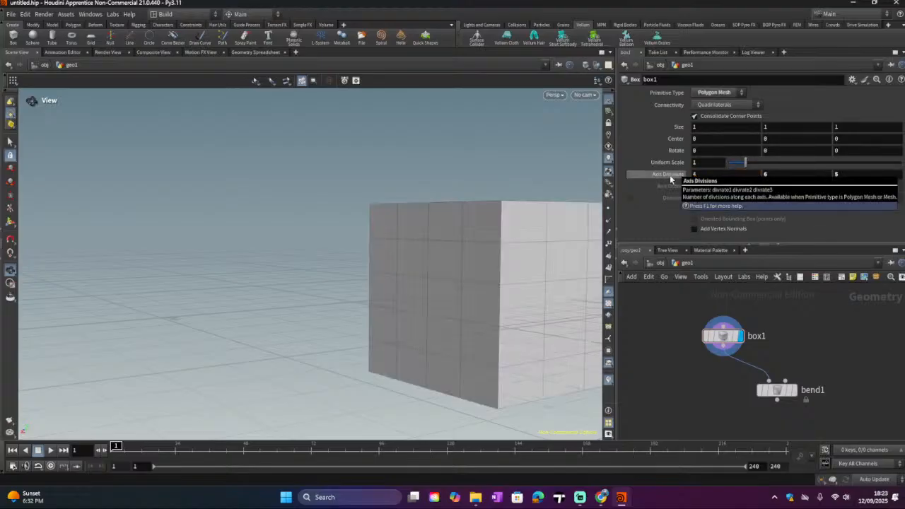
Step: Display bend1 and set its Bend Angle to about -35.7
left_click_drag(222, 245, 417, 306)
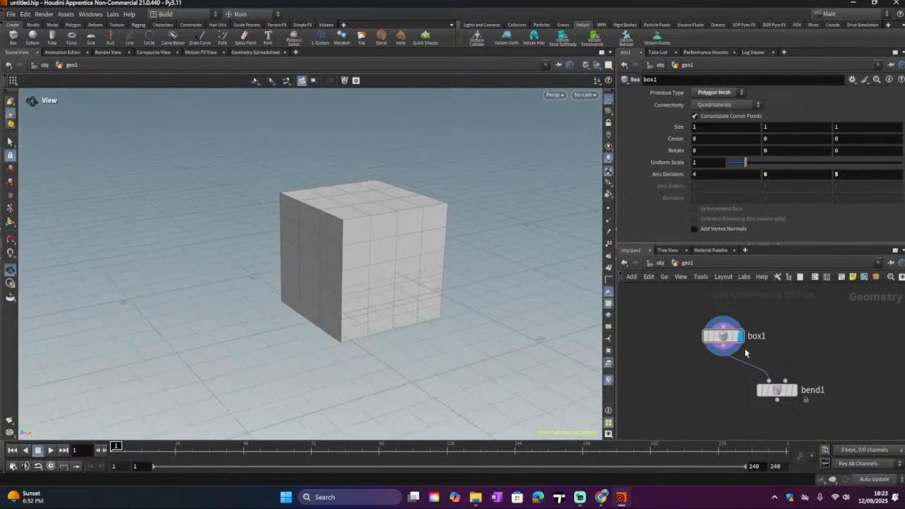
left_click(791, 390)
left_click(799, 368)
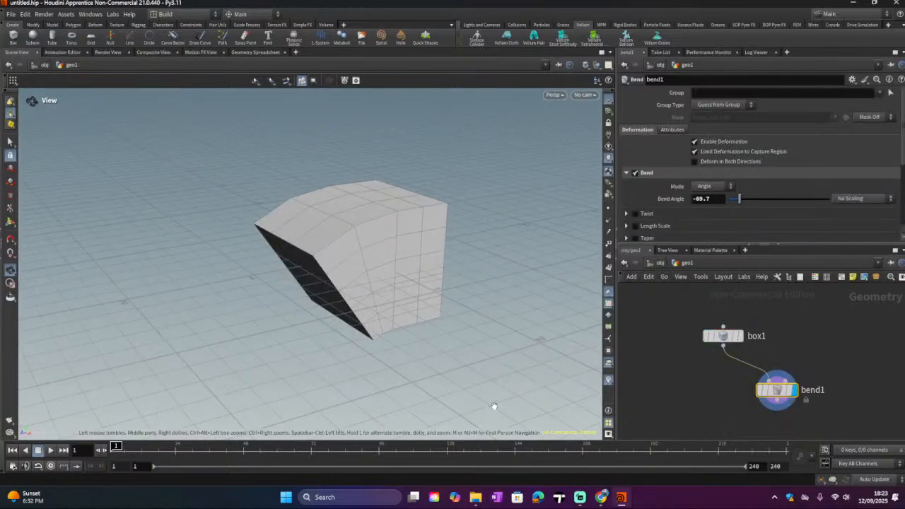
left_click_drag(348, 262, 410, 286)
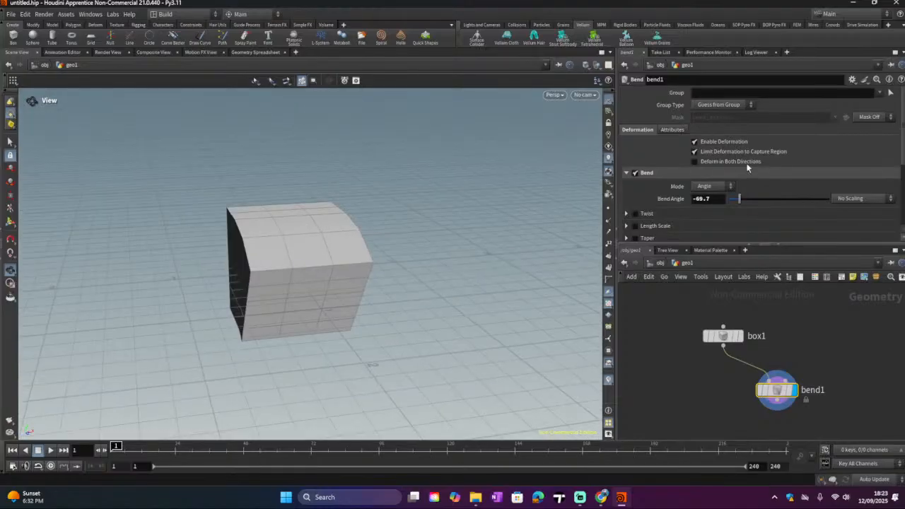
scroll(687, 167, "down", 3)
left_click(641, 189)
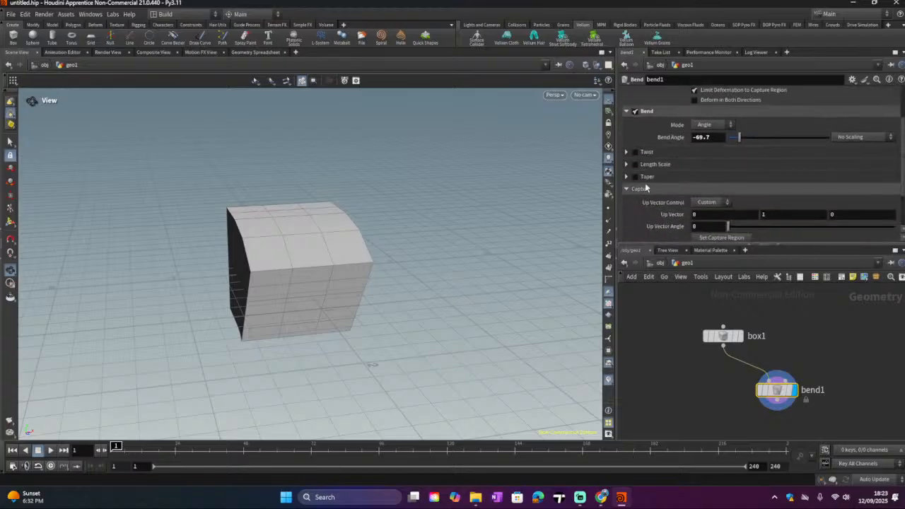
left_click_drag(740, 139, 666, 155)
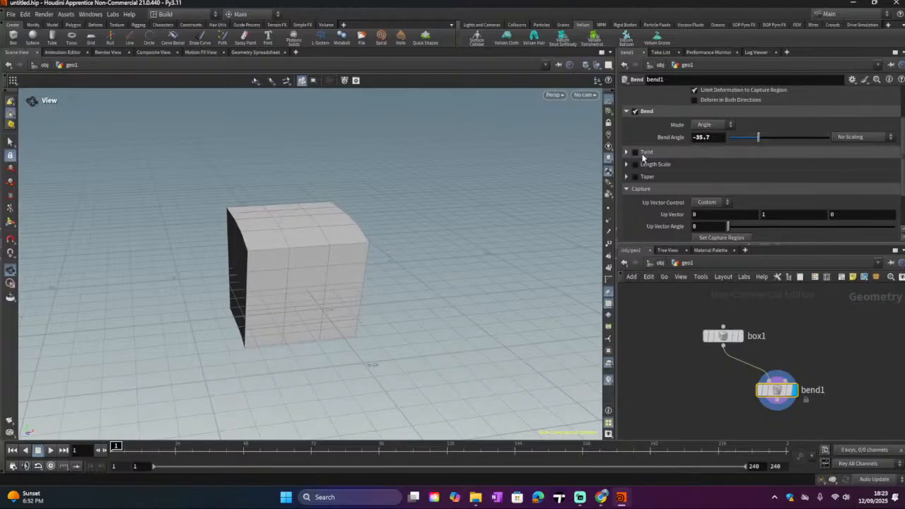
Step: Enable bend1's Twist deformation and set Twist to about -136
left_click(634, 153)
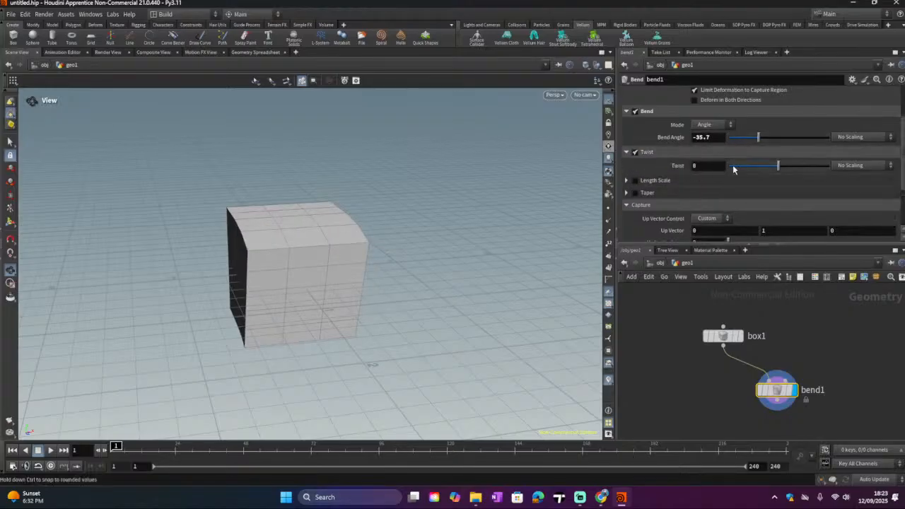
left_click_drag(776, 165, 740, 165)
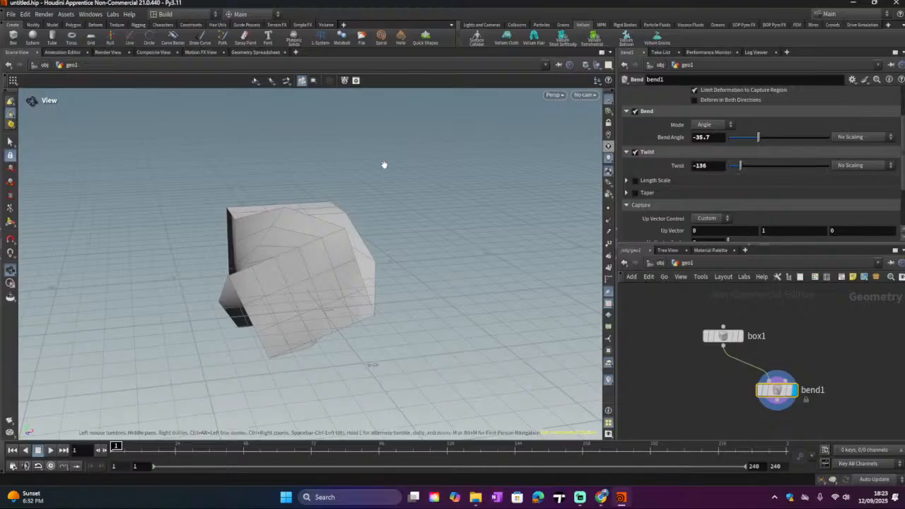
left_click_drag(383, 164, 221, 237)
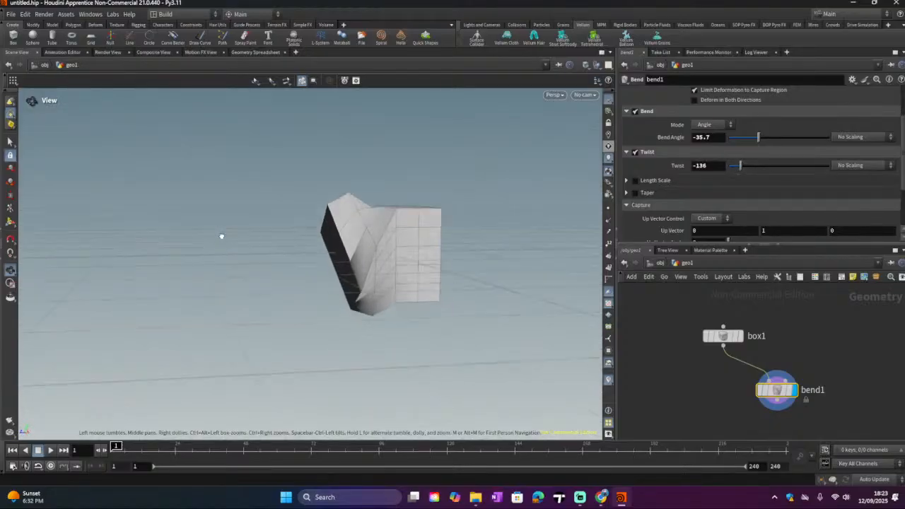
Step: Enable bend1's Taper deformation with Taper about 0.858, Squish about 0.094 and Squish Pivot about 0.01
scroll(738, 205, "down", 1)
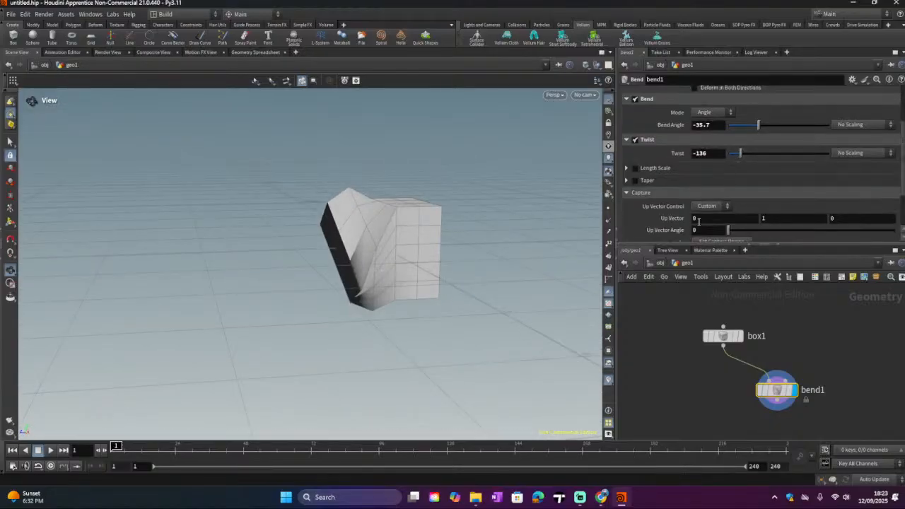
left_click(632, 182)
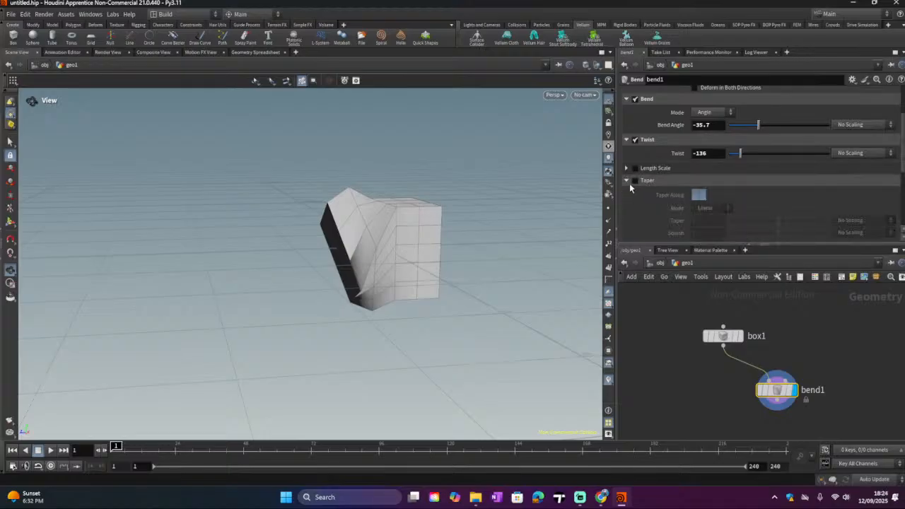
left_click(636, 181)
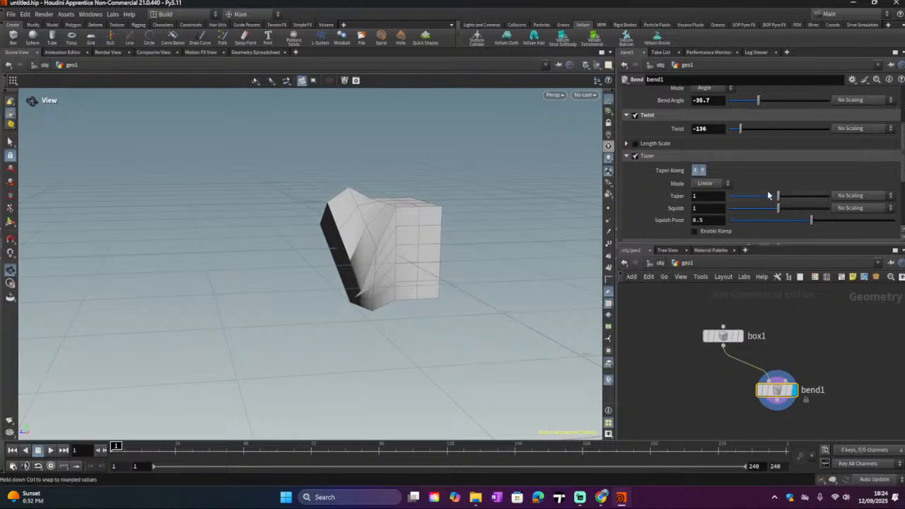
left_click_drag(778, 196, 732, 212)
left_click_drag(418, 217, 481, 212)
scroll(728, 186, "down", 1)
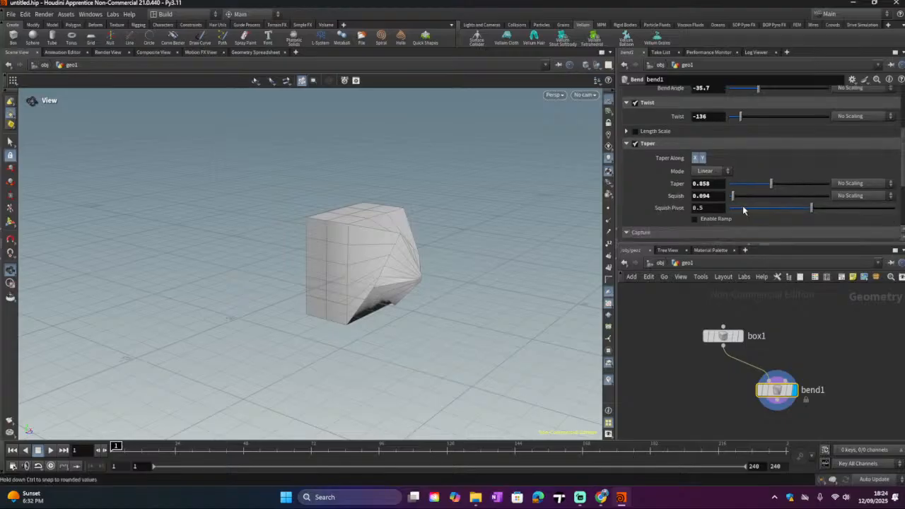
left_click_drag(753, 211, 703, 217)
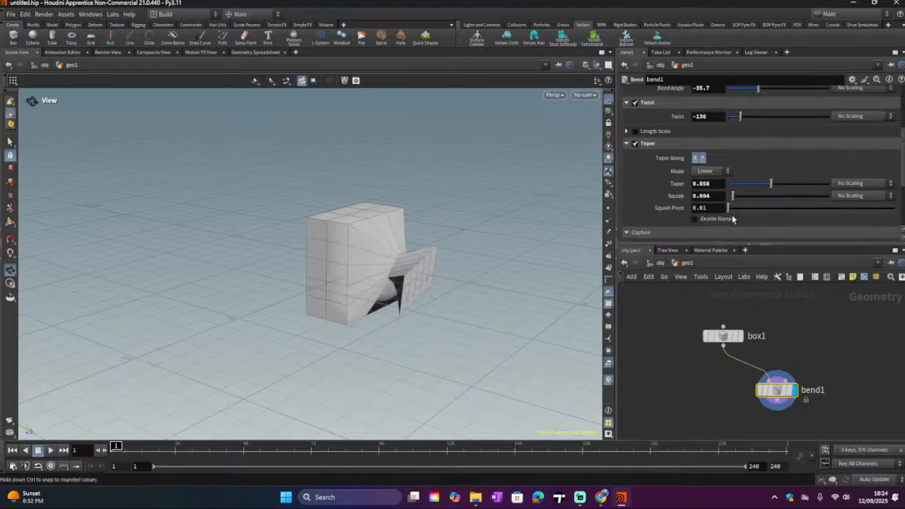
Step: Set bend1's Bend Angle to about -68.8
scroll(700, 175, "up", 3)
scroll(700, 174, "up", 3)
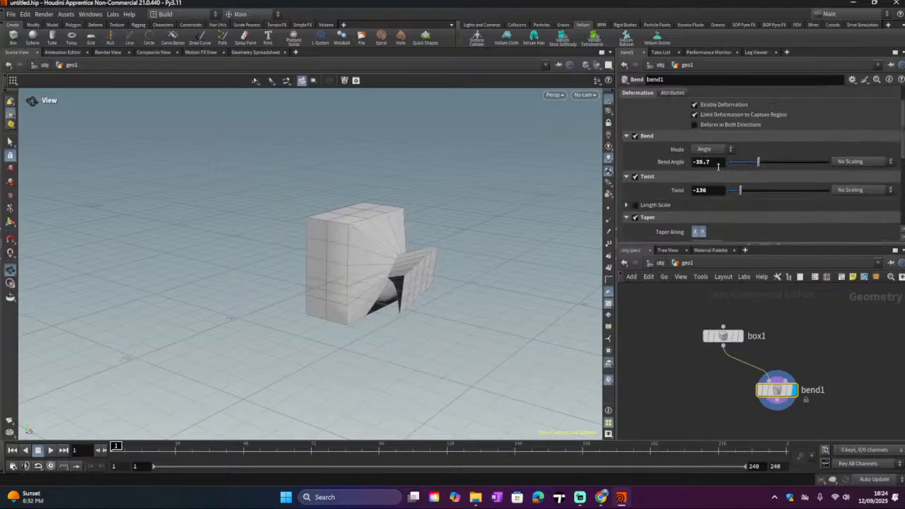
mouse_move(758, 162)
left_mouse_down()
mouse_move(810, 166)
mouse_move(747, 173)
left_mouse_up()
scroll(653, 185, "up", 3)
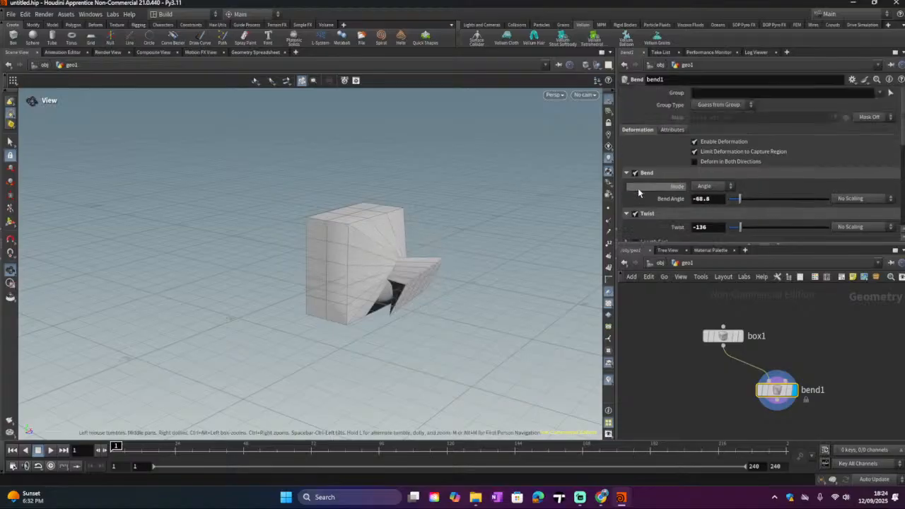
Step: Turn Limit Deformation to Capture Region off and back on
left_click(694, 151)
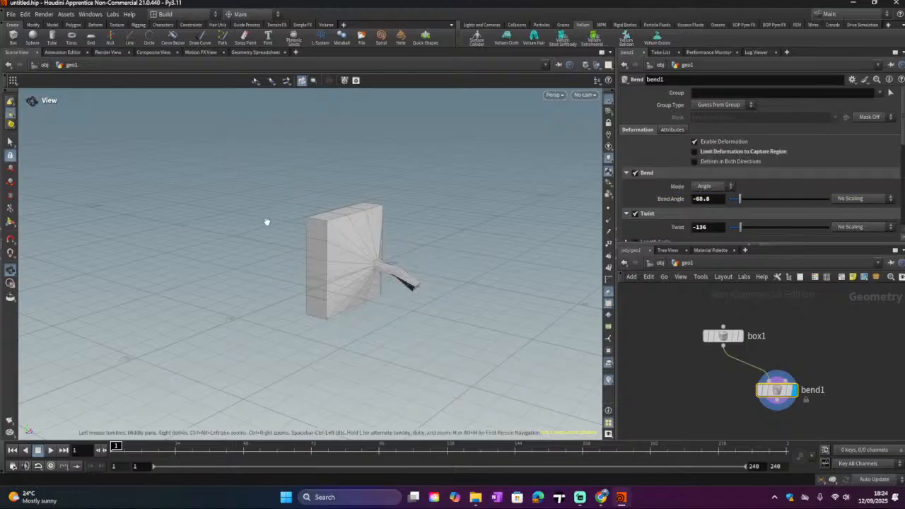
mouse_move(265, 222)
left_mouse_down()
mouse_move(414, 256)
mouse_move(317, 226)
mouse_move(263, 236)
left_mouse_up()
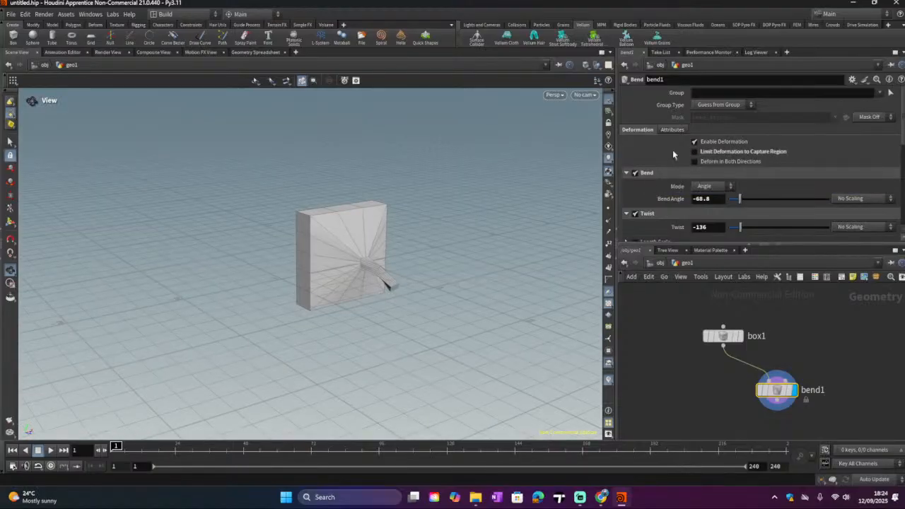
left_click(694, 151)
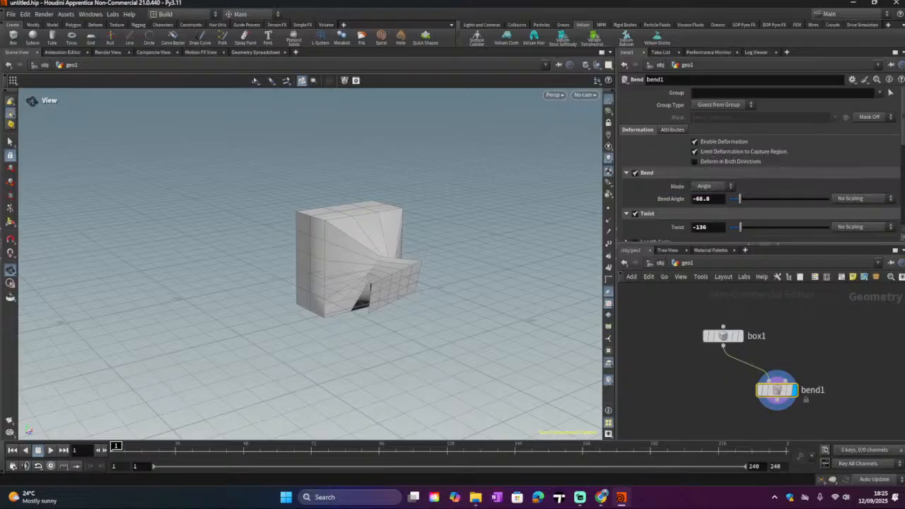
Step: Disconnect box1 from bend1, then rewire box1 into bend1 and display bend1 again
left_click(724, 351)
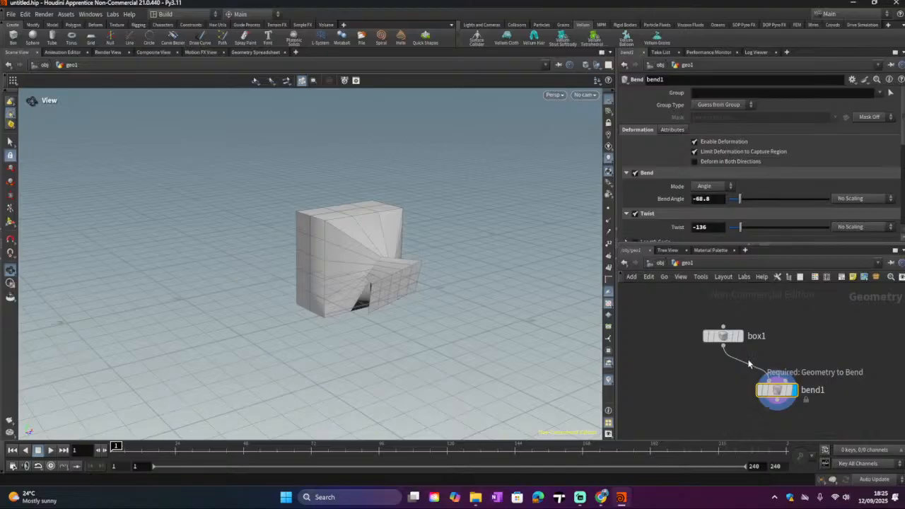
key("Escape")
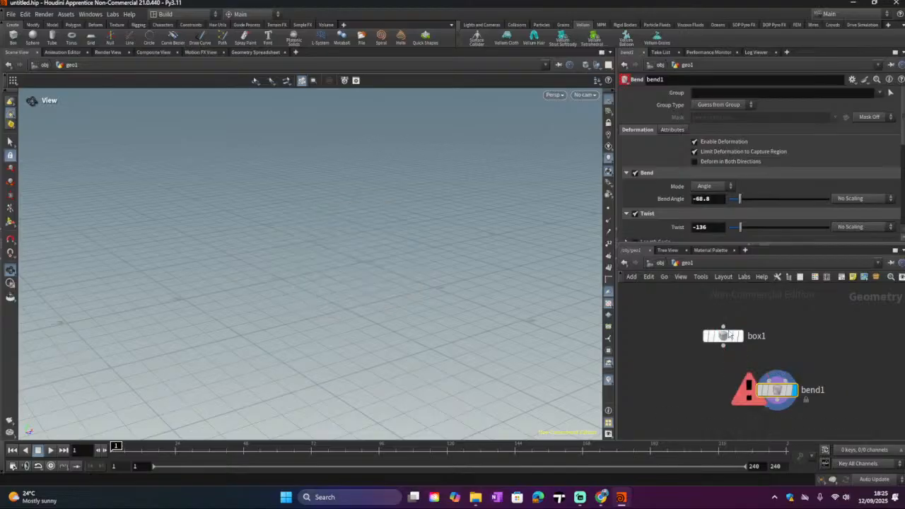
left_click(737, 335)
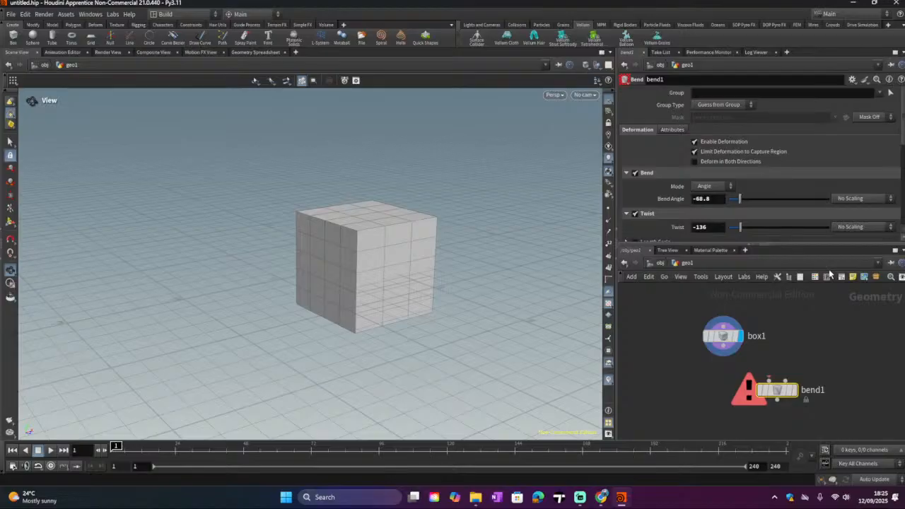
left_click_drag(723, 347, 754, 378)
left_click(792, 389)
mouse_move(579, 497)
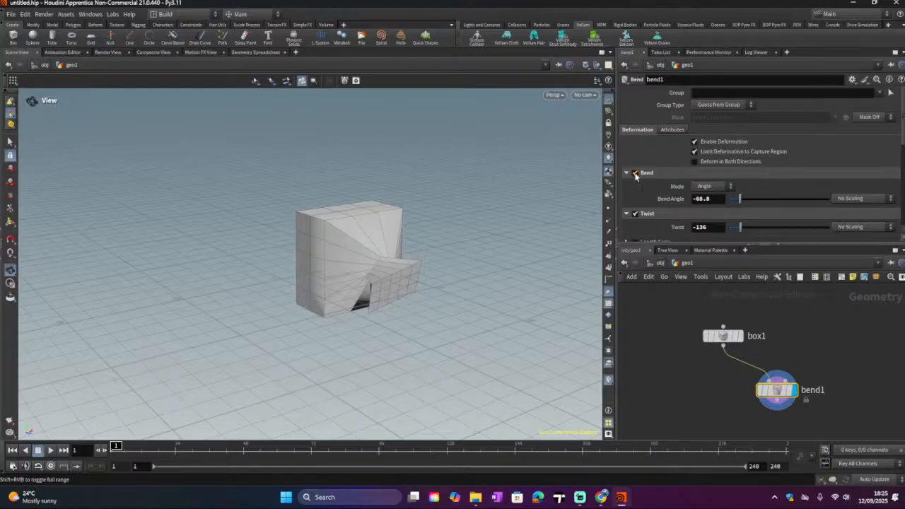
Step: Disable bend1's Twist and Bend deformations, keeping only Taper enabled
scroll(636, 181, "down", 2)
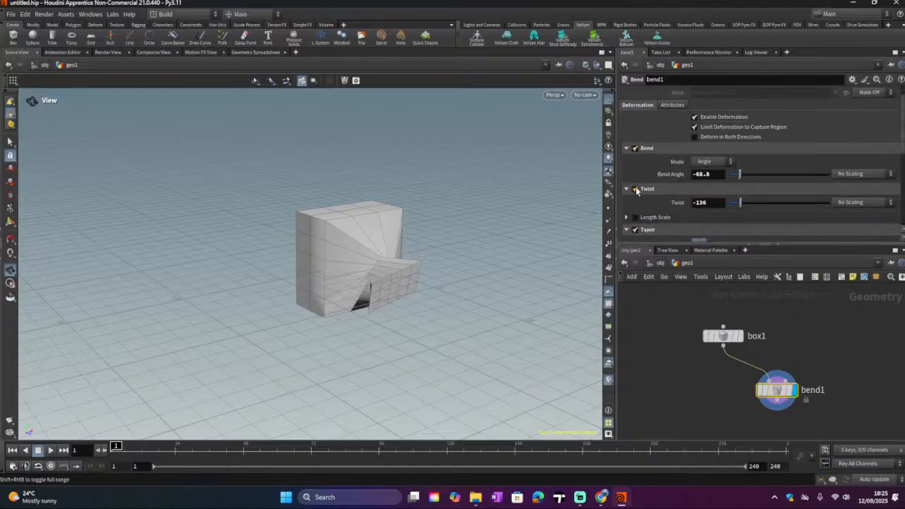
scroll(637, 185, "down", 2)
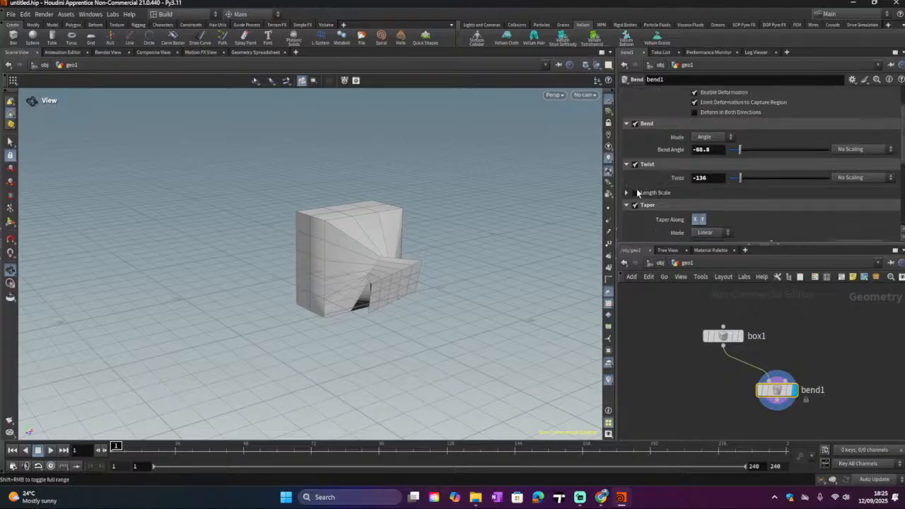
left_click(636, 164)
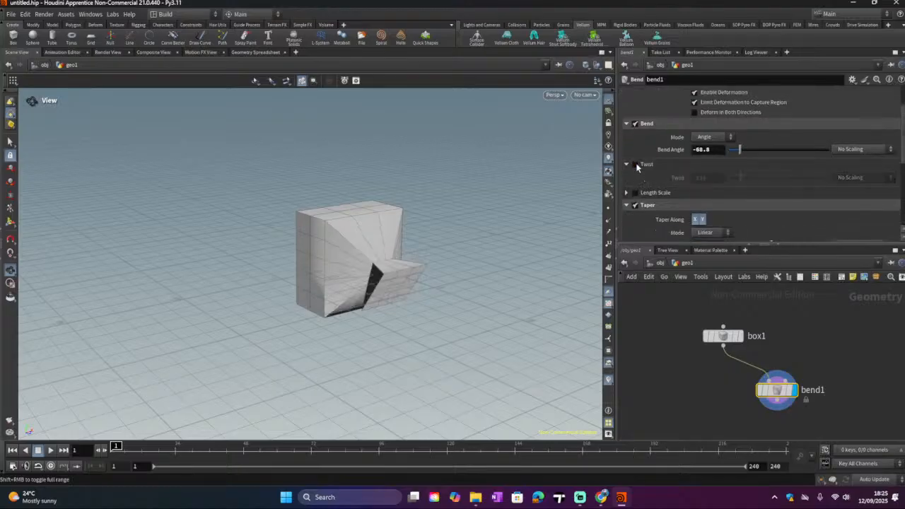
left_click(634, 123)
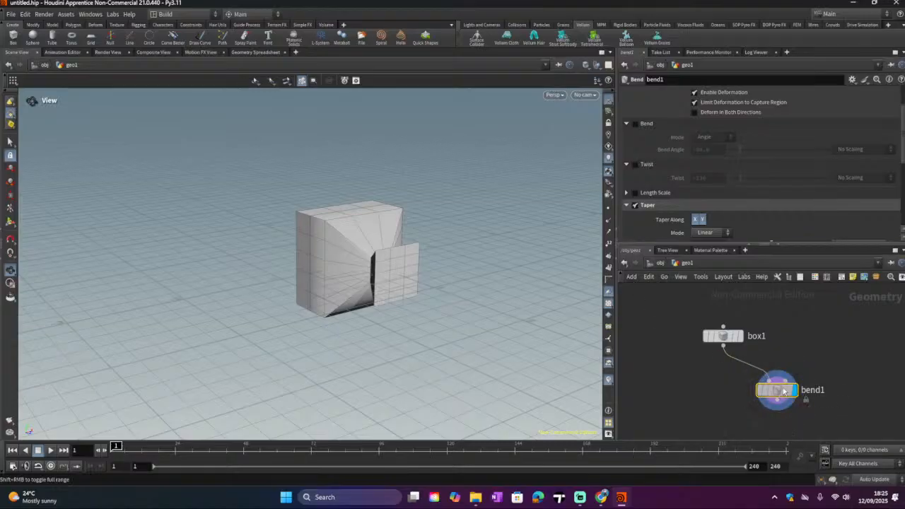
Step: Add a Mountain node beside bend1 and connect box1's output into it
left_click_drag(783, 390, 824, 368)
key("Tab")
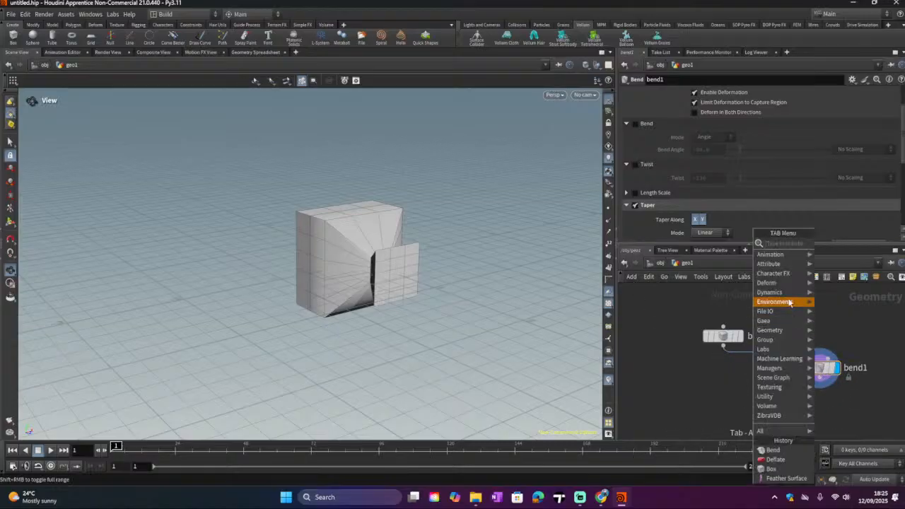
mouse_move(789, 285)
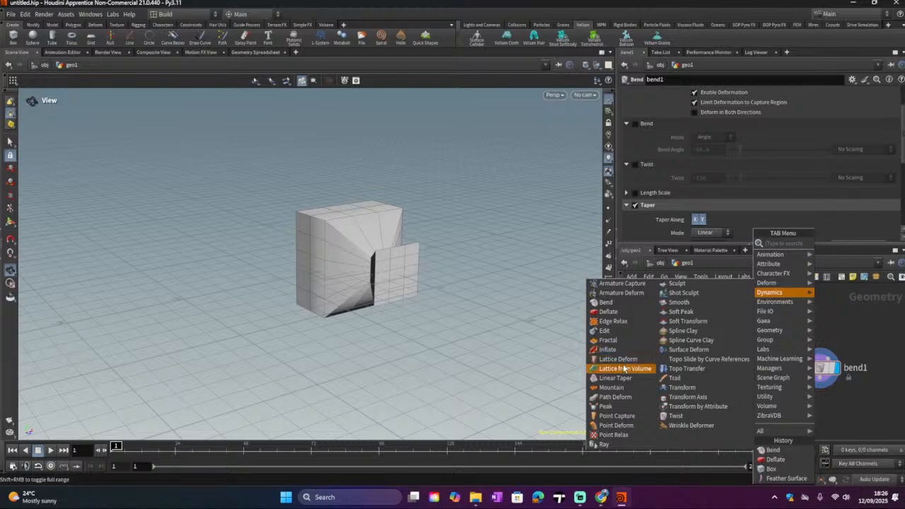
left_click(630, 390)
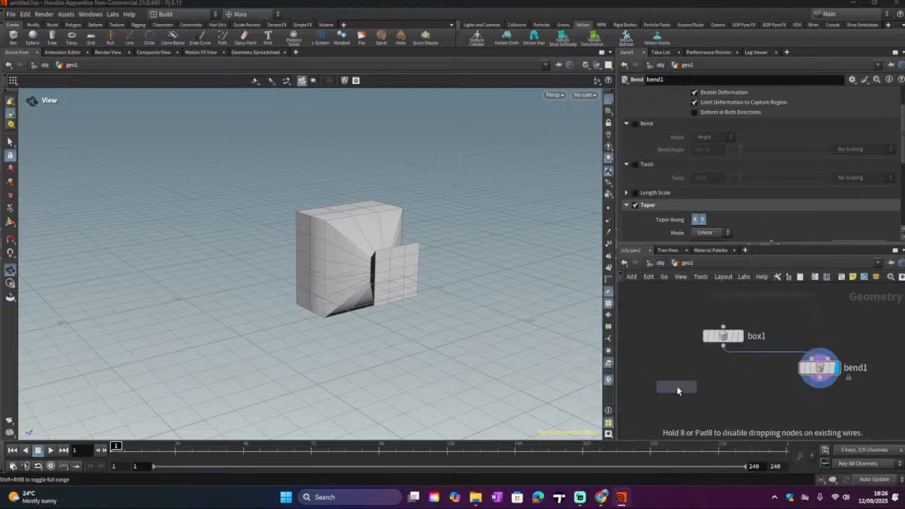
left_click(690, 380)
left_click_drag(723, 345, 690, 374)
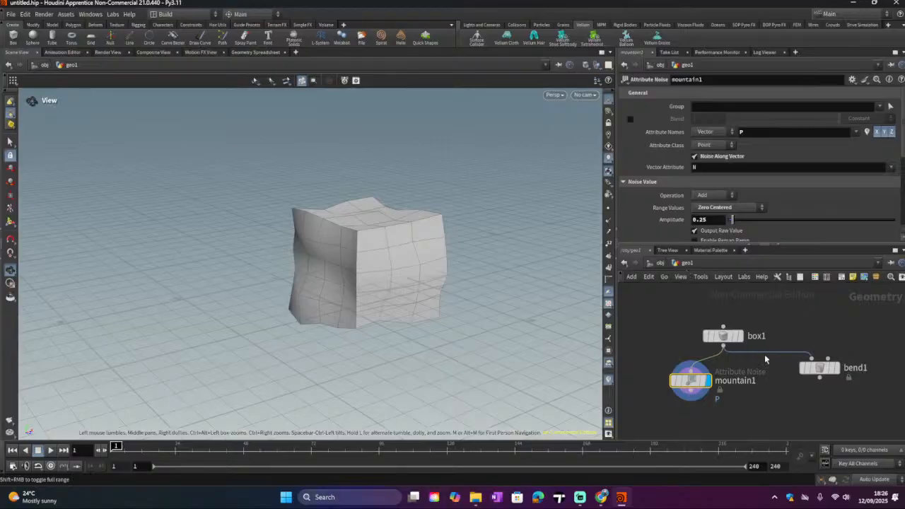
Step: Reposition box1 in the network and set mountain1 as the displayed node
left_click(739, 342)
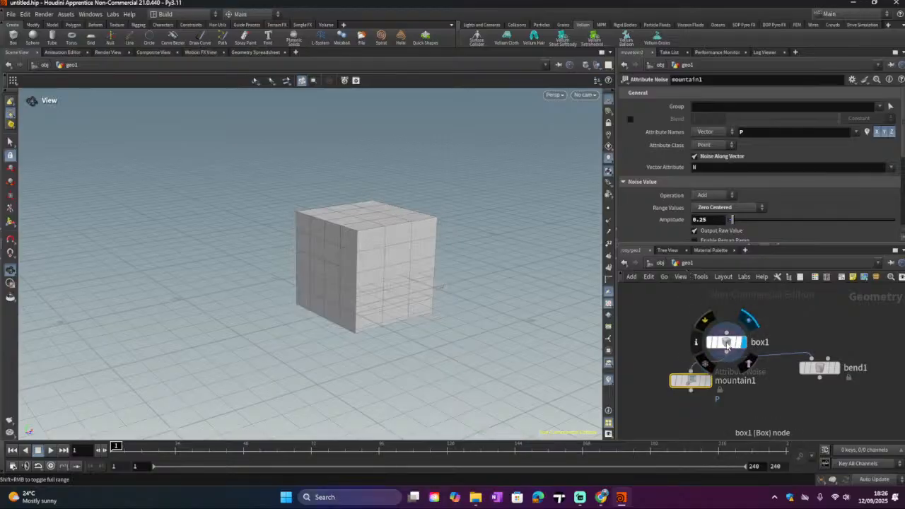
left_click_drag(727, 343, 739, 330)
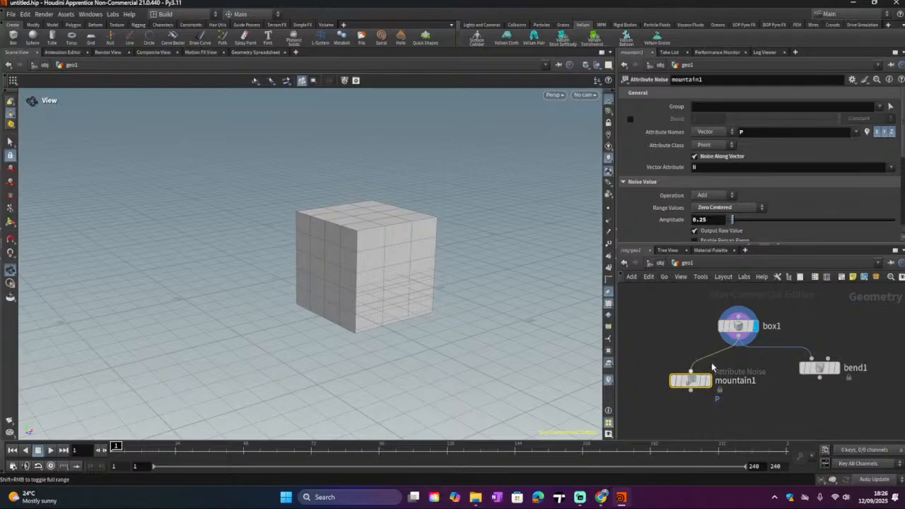
left_click(710, 387)
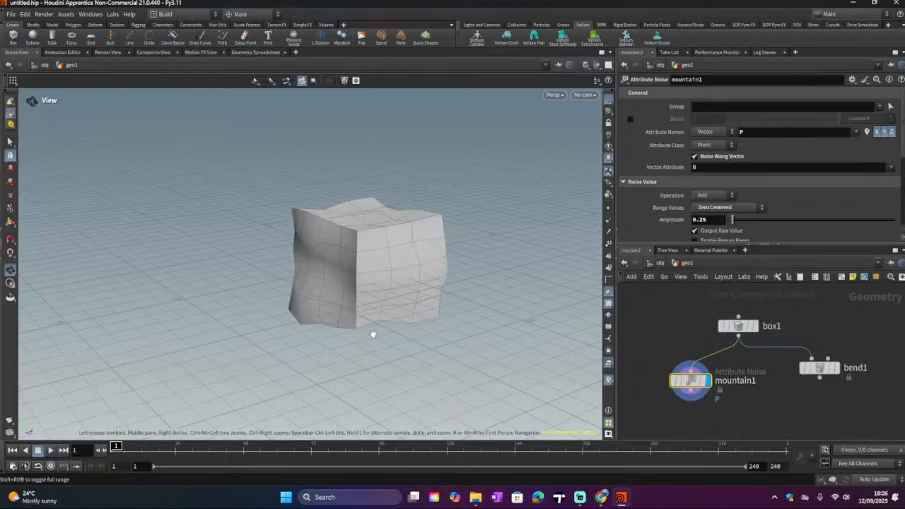
left_click_drag(372, 332, 480, 323)
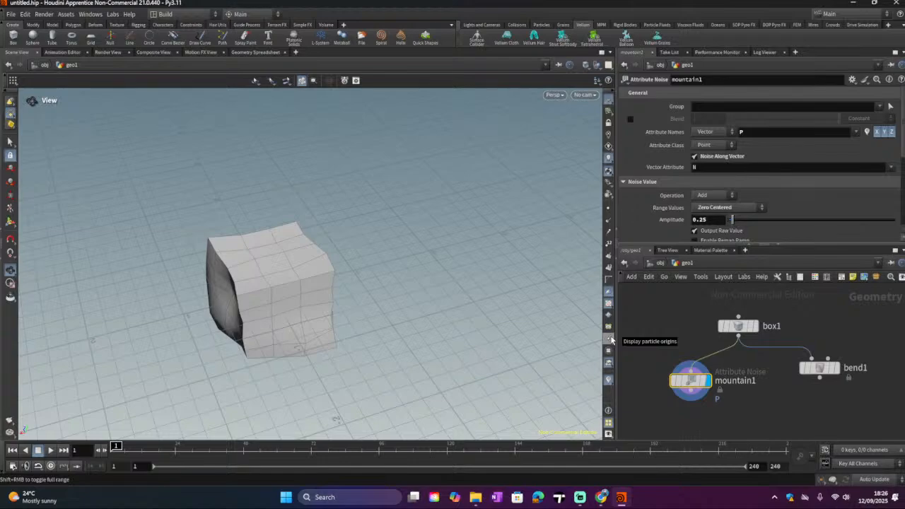
Step: Turn on point display in the viewport and switch the display between box1 and mountain1
left_click(608, 207)
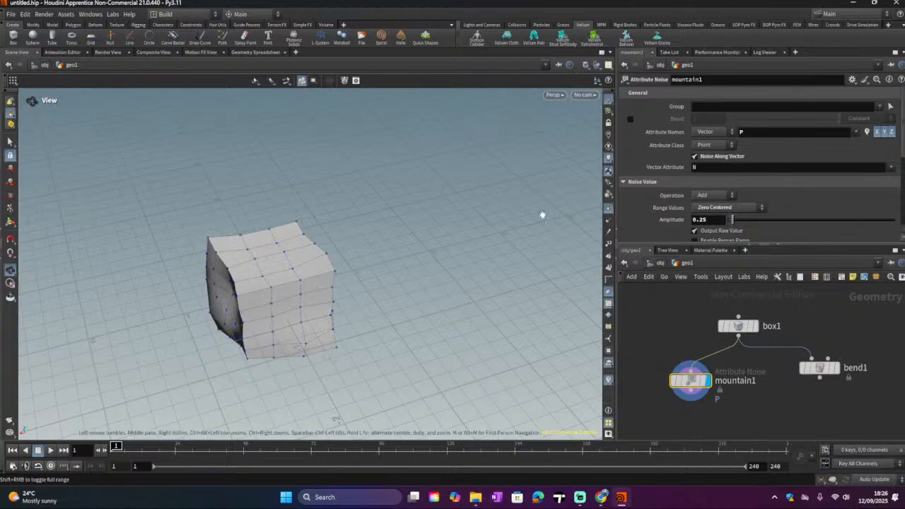
left_click_drag(259, 264, 457, 210)
left_click(754, 326)
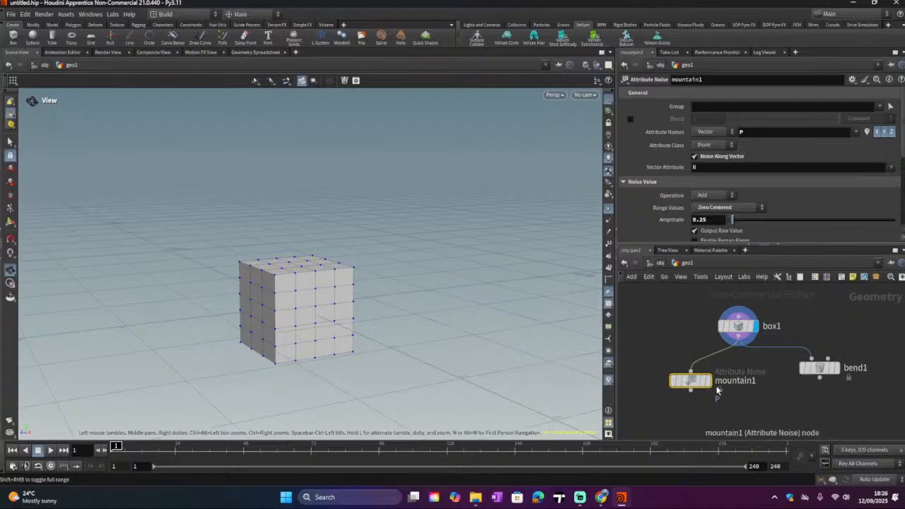
left_click(708, 381)
Step: Raise mountain1's Amplitude to 1.65
scroll(700, 154, "down", 1)
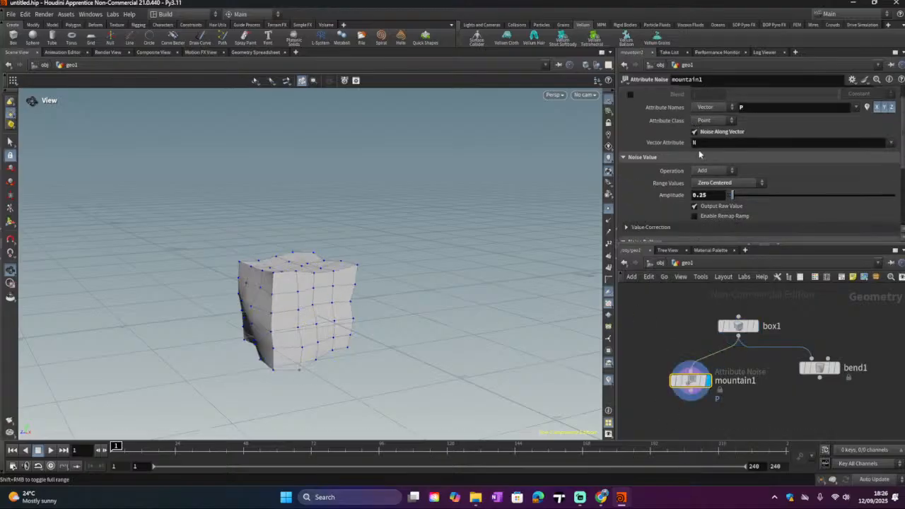
left_click_drag(732, 195, 754, 202)
scroll(712, 183, "up", 1)
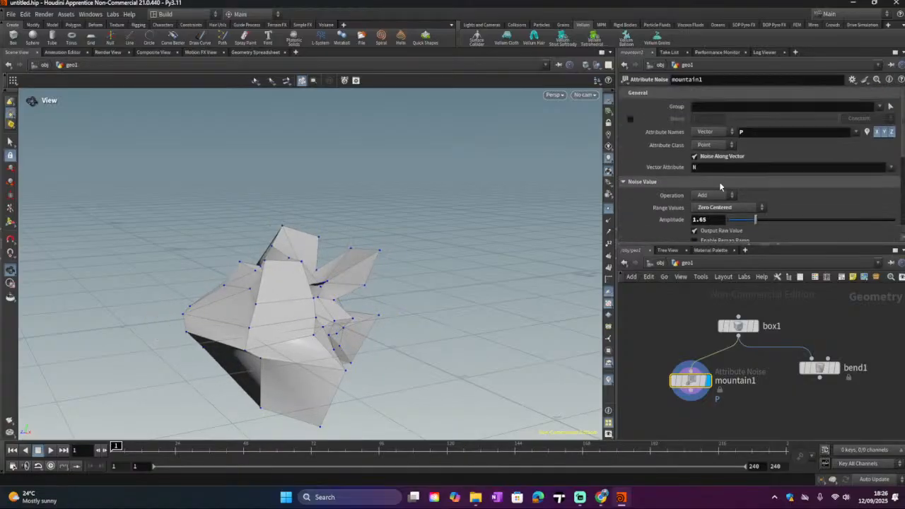
scroll(719, 181, "down", 4)
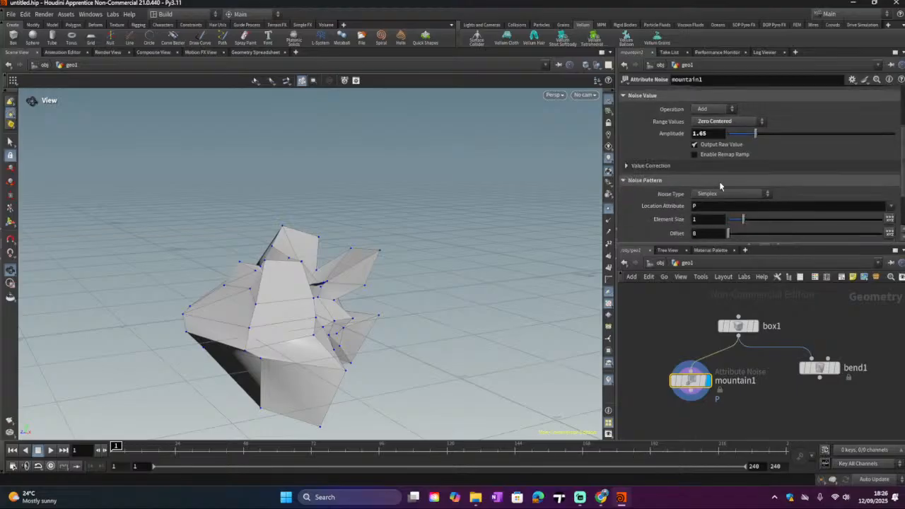
scroll(719, 181, "down", 1)
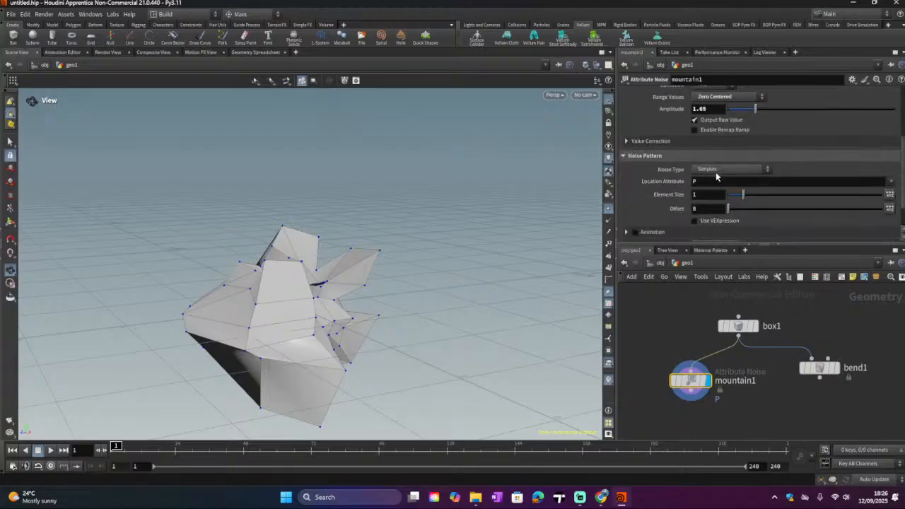
Step: Set mountain1's Noise Type to Fast and its Element Size to 1.33
left_click(716, 174)
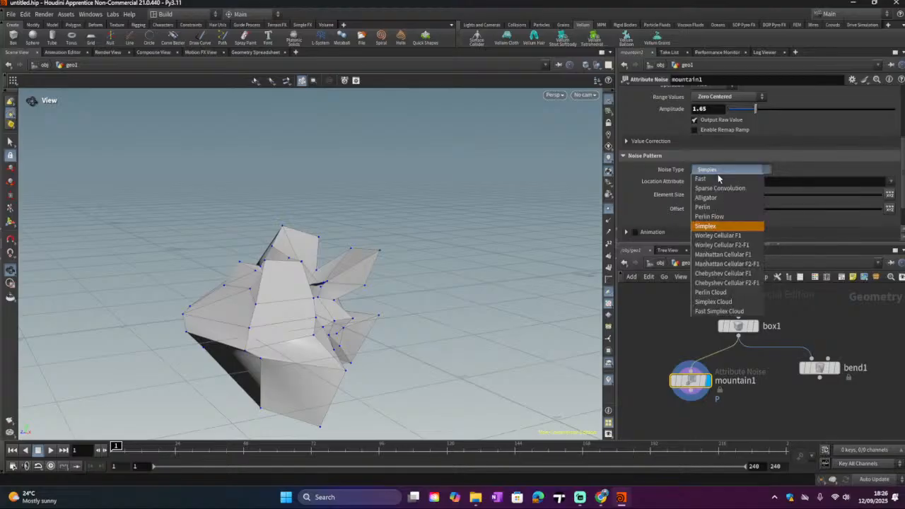
left_click(717, 178)
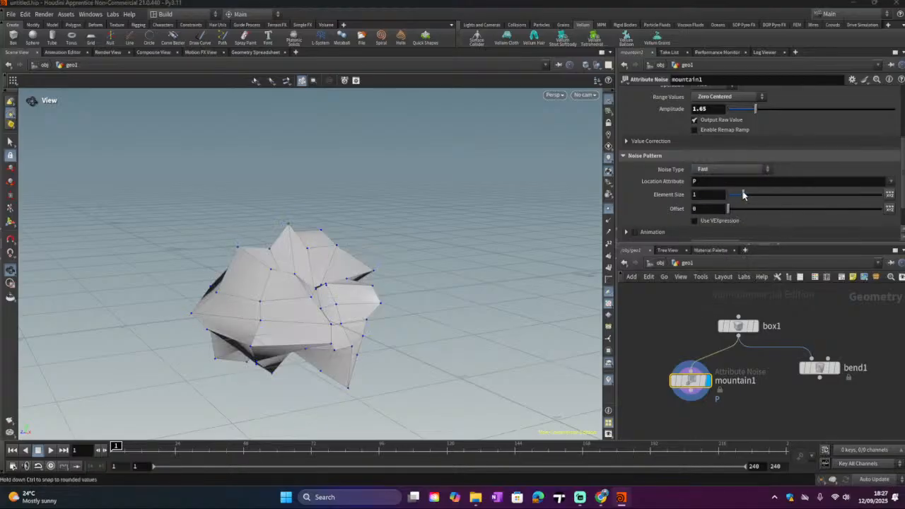
left_click_drag(741, 194, 779, 203)
scroll(742, 212, "down", 1)
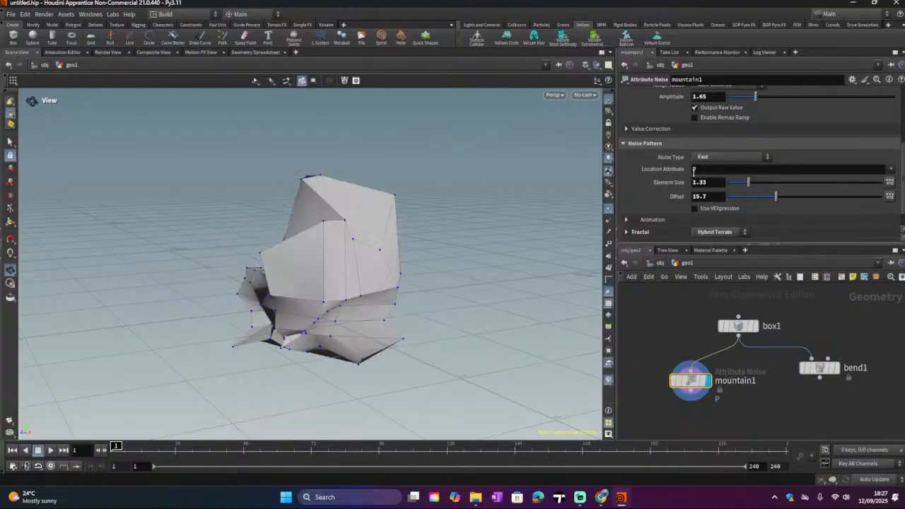
Step: Change the Noise Type to Alligator and reduce Element Size to 0.03
left_click(707, 157)
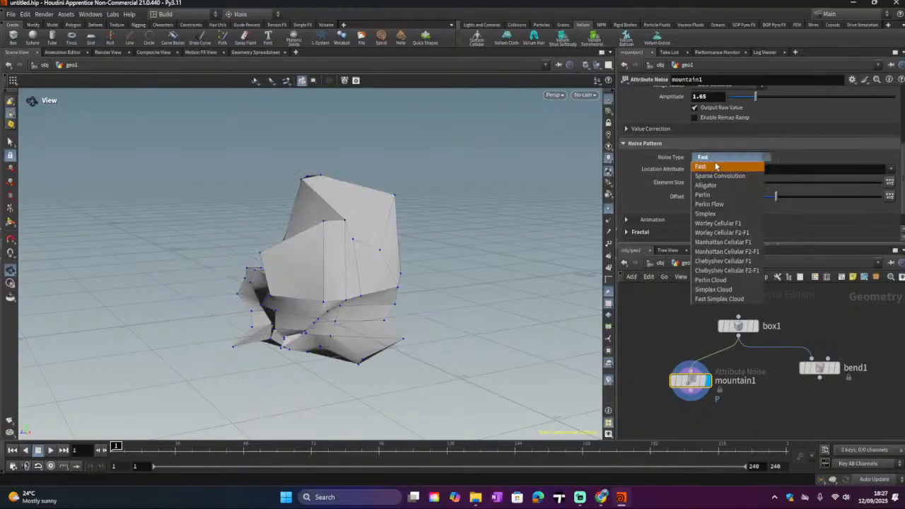
left_click(712, 185)
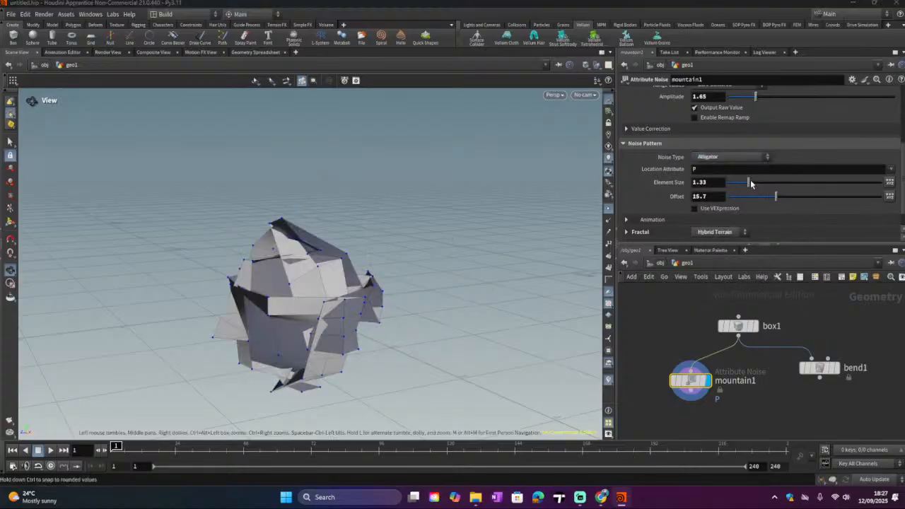
left_click_drag(747, 183, 732, 186)
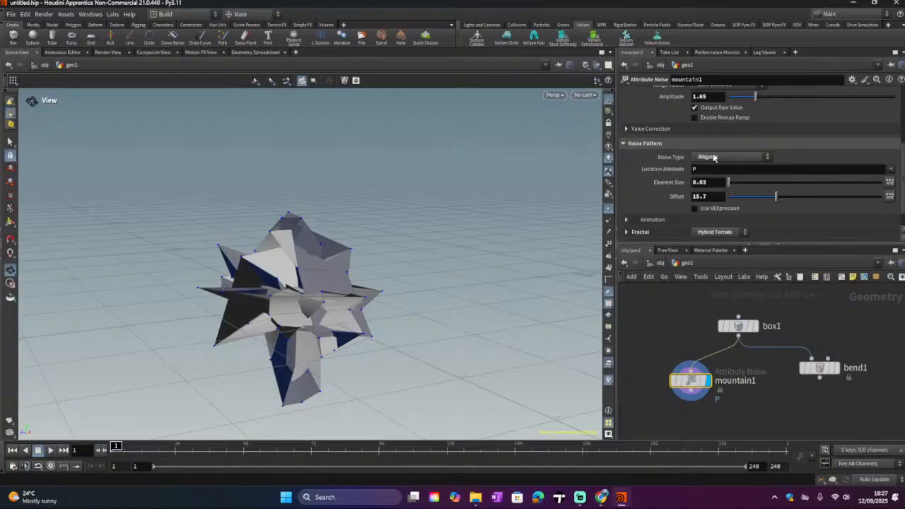
Step: Switch the Noise Type to Perlin, then Simplex, and adjust the Element Size
left_click(728, 156)
left_click(696, 196)
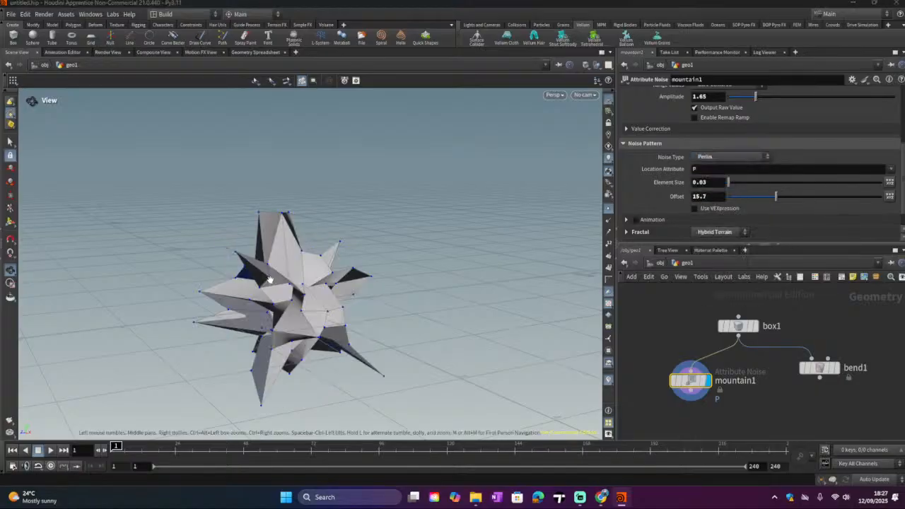
left_click(731, 158)
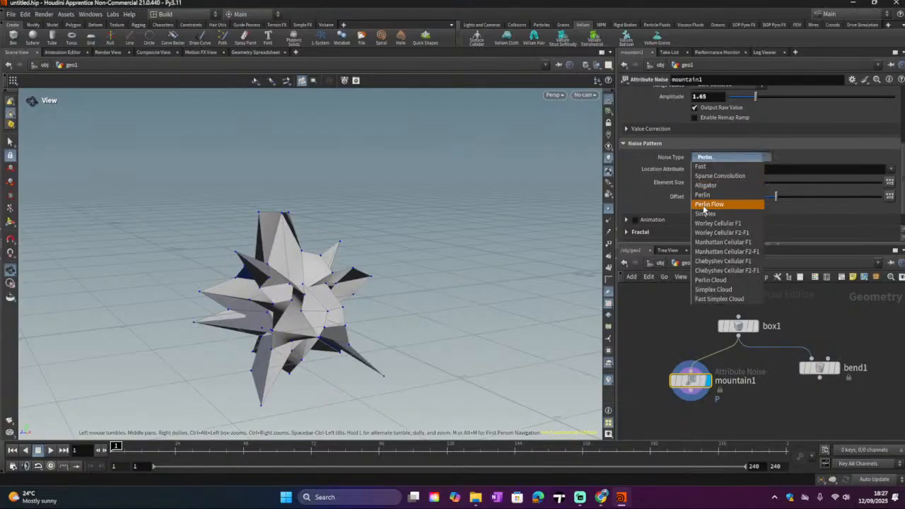
left_click(705, 214)
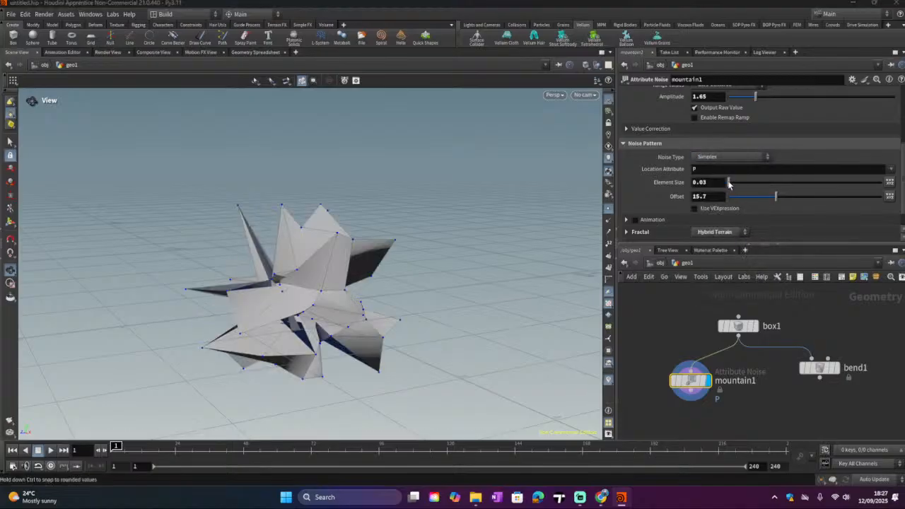
left_click_drag(728, 182, 749, 203)
Step: Set mountain1's Amplitude to 0
scroll(721, 187, "up", 3)
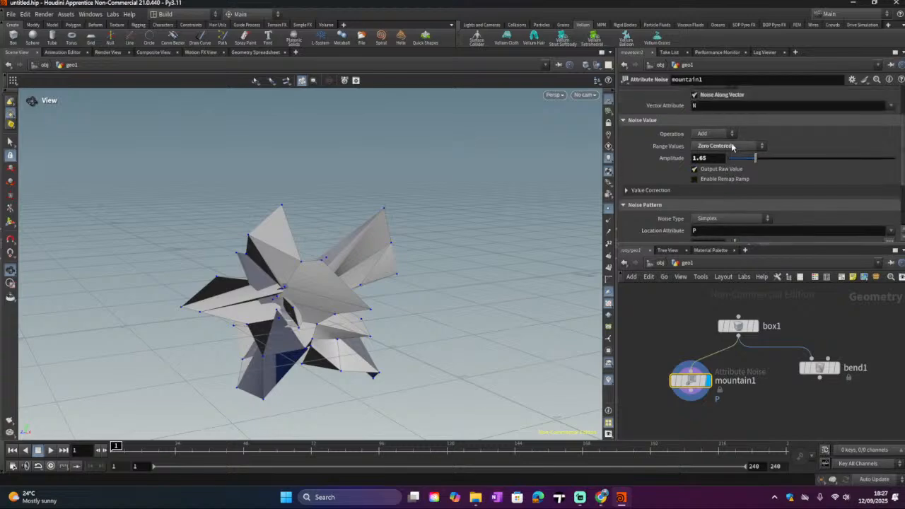
left_click_drag(755, 158, 728, 165)
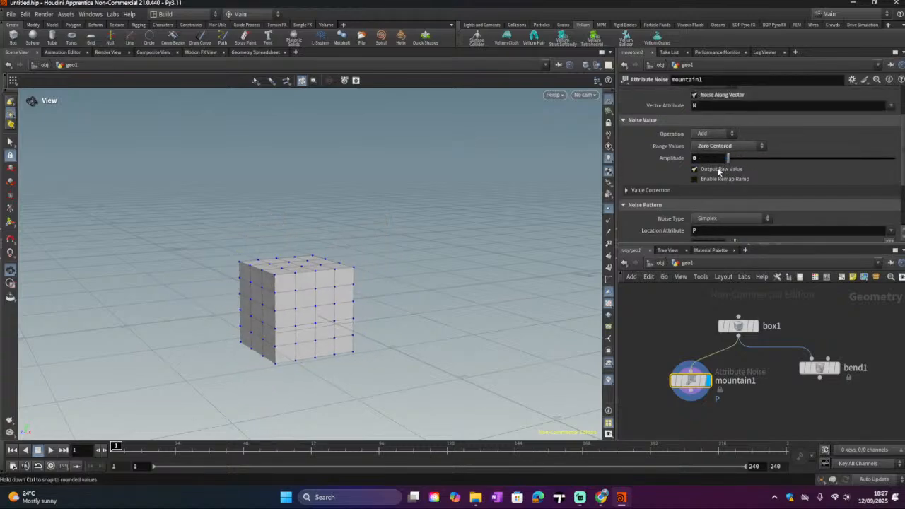
left_click_drag(728, 158, 705, 199)
Step: Move mountain1 aside and delete it from the network
left_click_drag(689, 383, 651, 370)
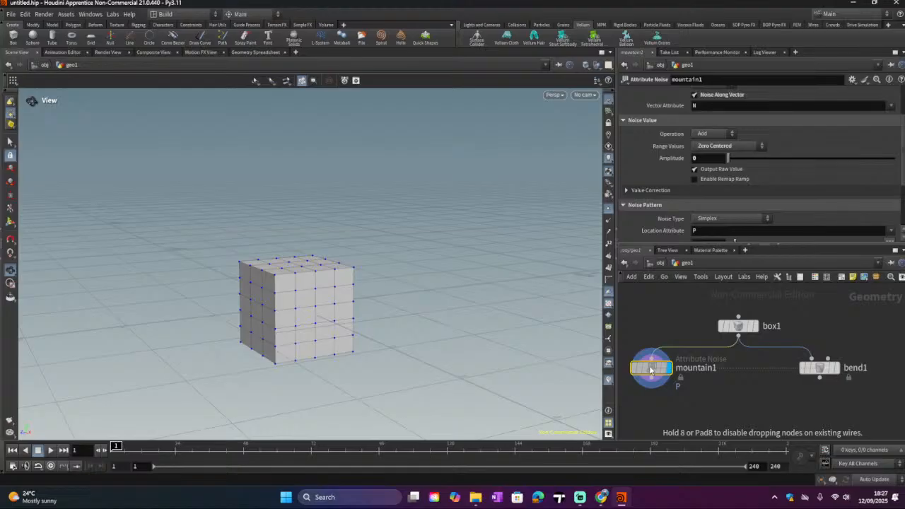
left_click_drag(650, 370, 657, 369)
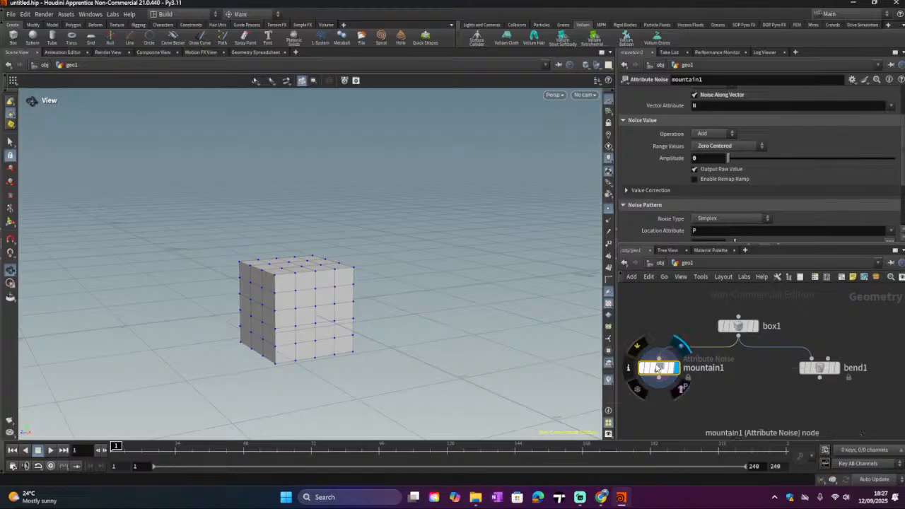
key("Delete")
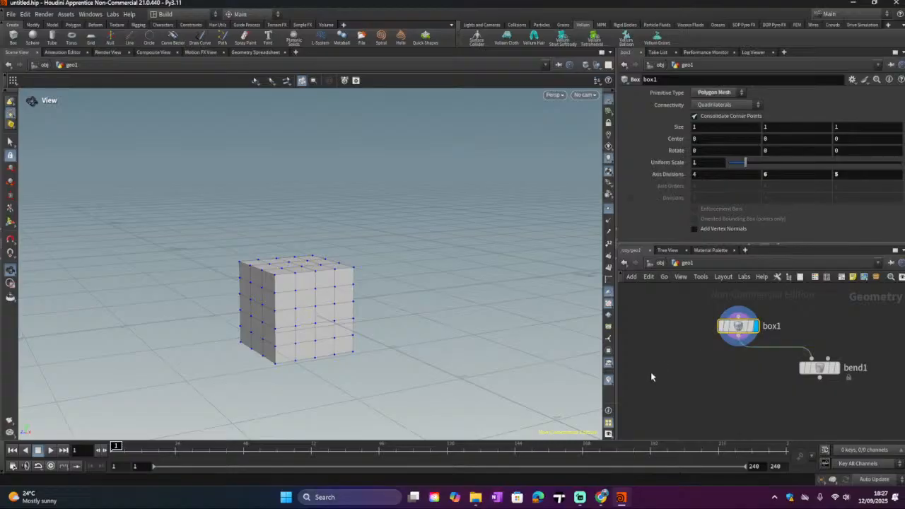
Step: Add a Deflate node beside bend1 and connect box1's output into it
key("Tab")
mouse_move(679, 304)
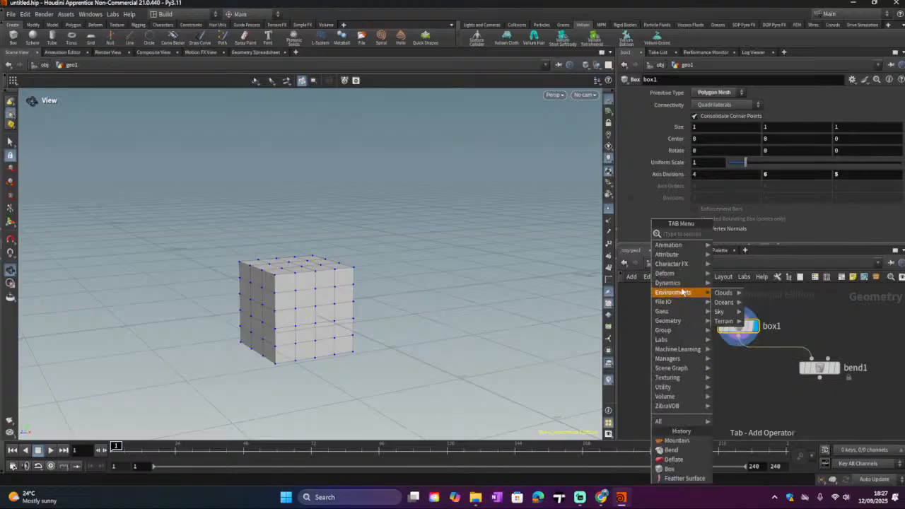
mouse_move(681, 286)
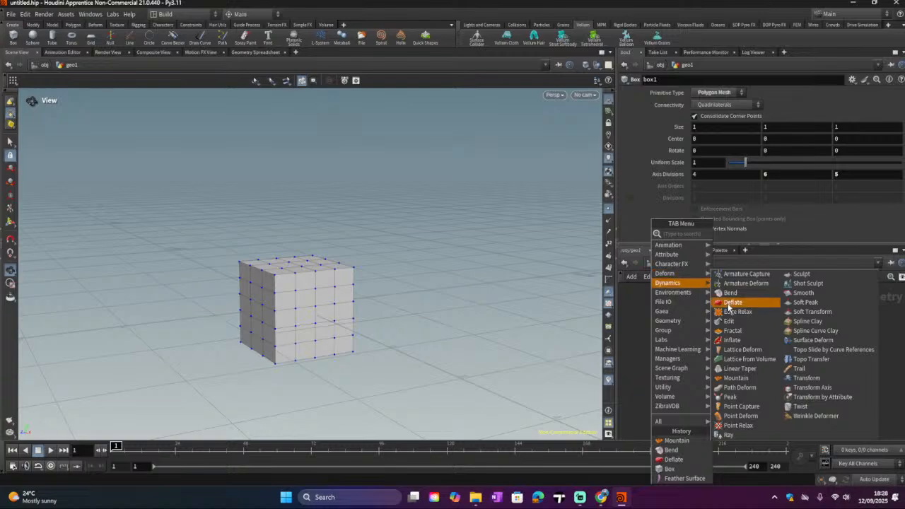
left_click(732, 302)
left_click(699, 377)
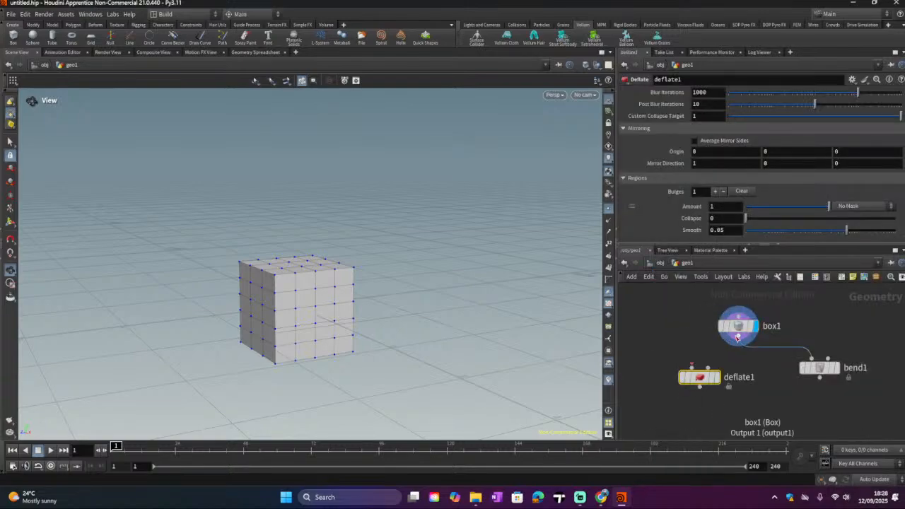
left_click_drag(737, 337, 691, 366)
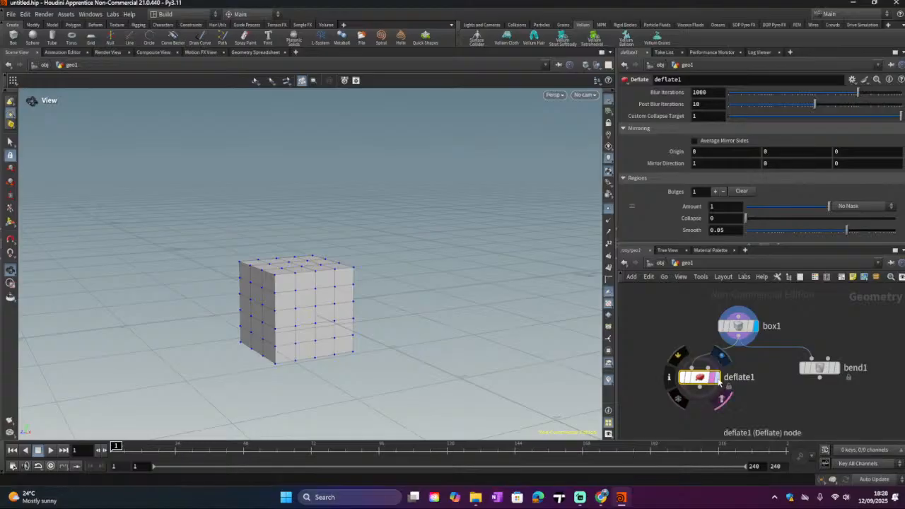
Step: Set deflate1 as the displayed node to view the deflated box
left_click(719, 383)
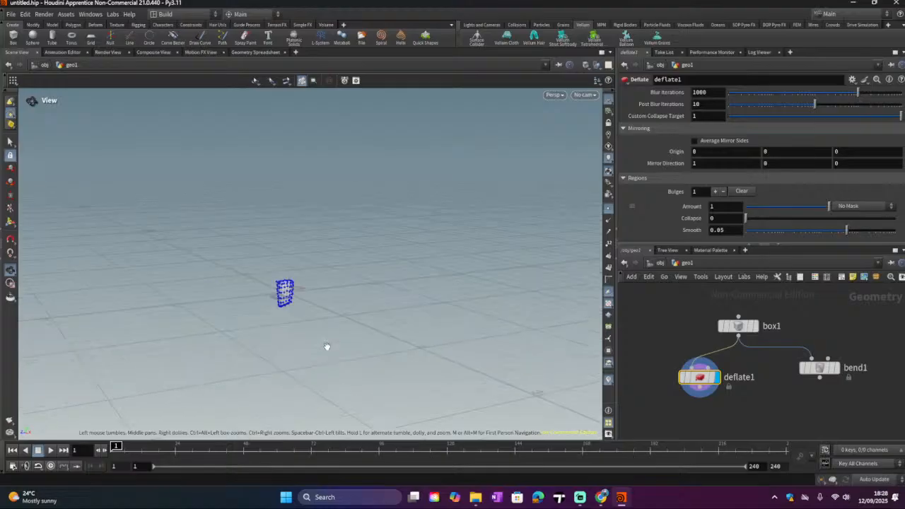
scroll(300, 297, "up", 3)
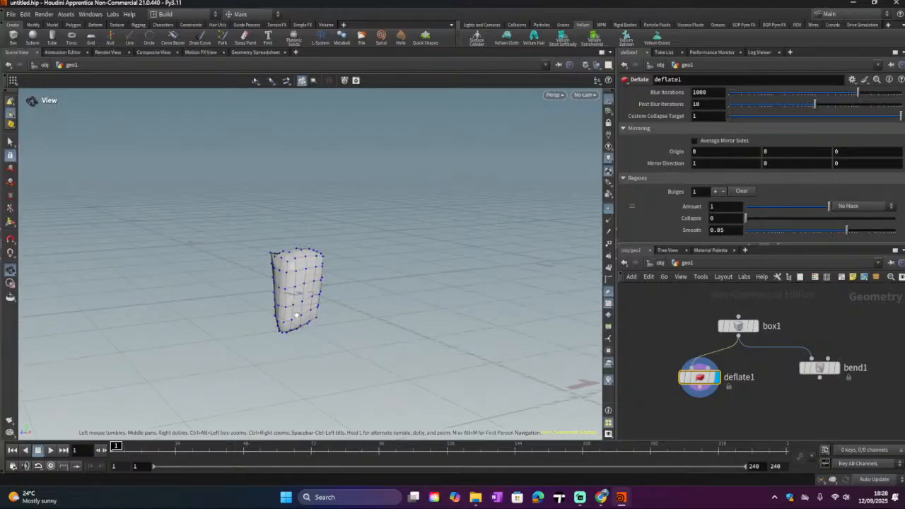
left_click_drag(297, 314, 417, 282)
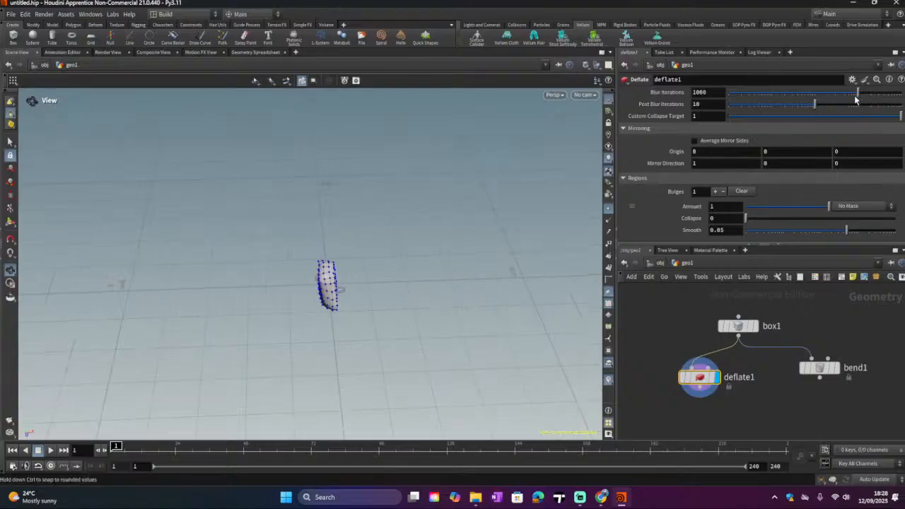
Step: Set deflate1's Blur Iterations to 0, then to 536
left_click_drag(856, 97, 699, 119)
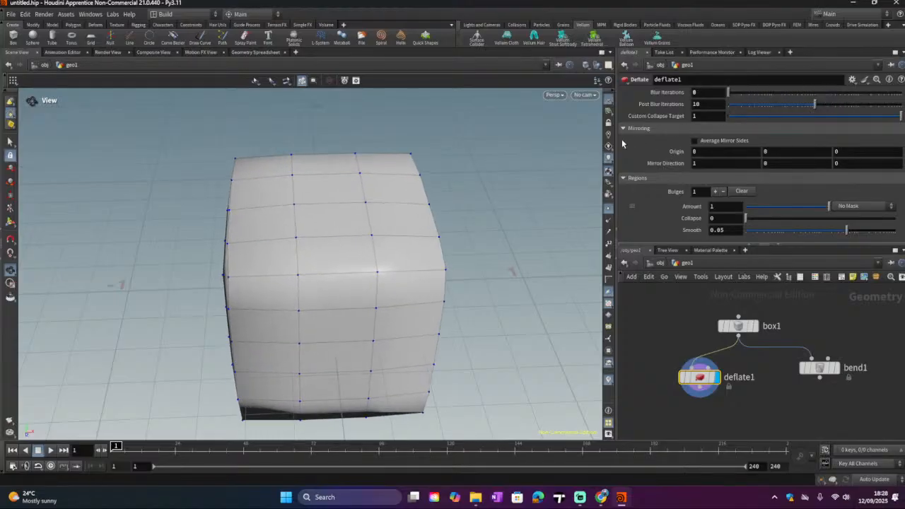
left_click_drag(404, 315, 340, 300)
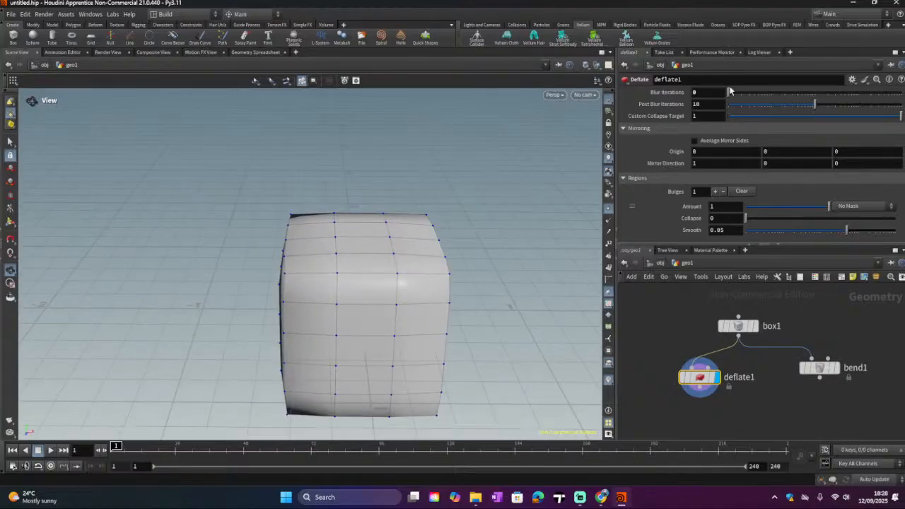
left_click_drag(726, 93, 845, 117)
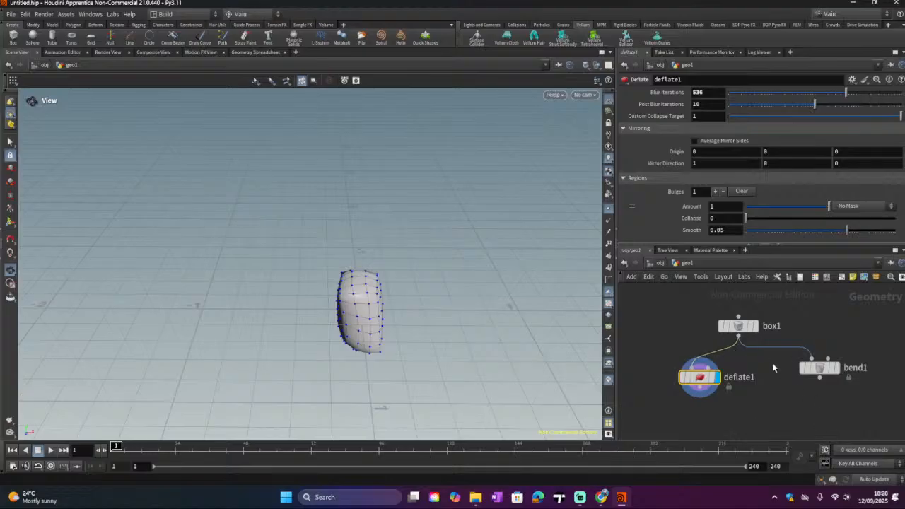
Step: Insert a Mountain node onto the wire between box1 and deflate1
key("Tab")
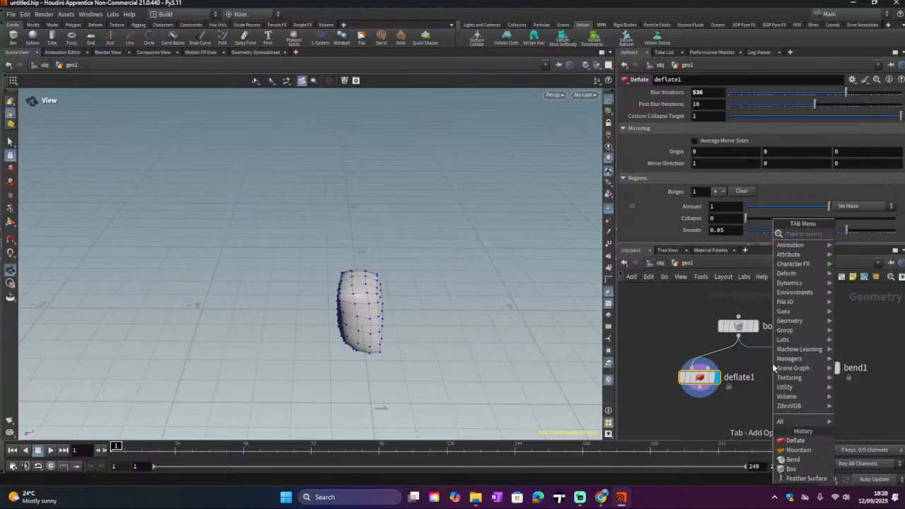
type("mo")
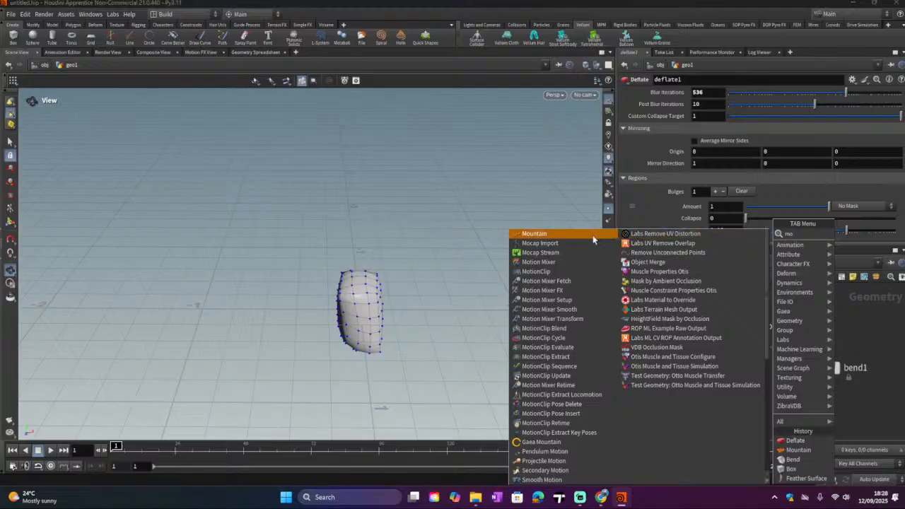
left_click(592, 235)
left_click(710, 369)
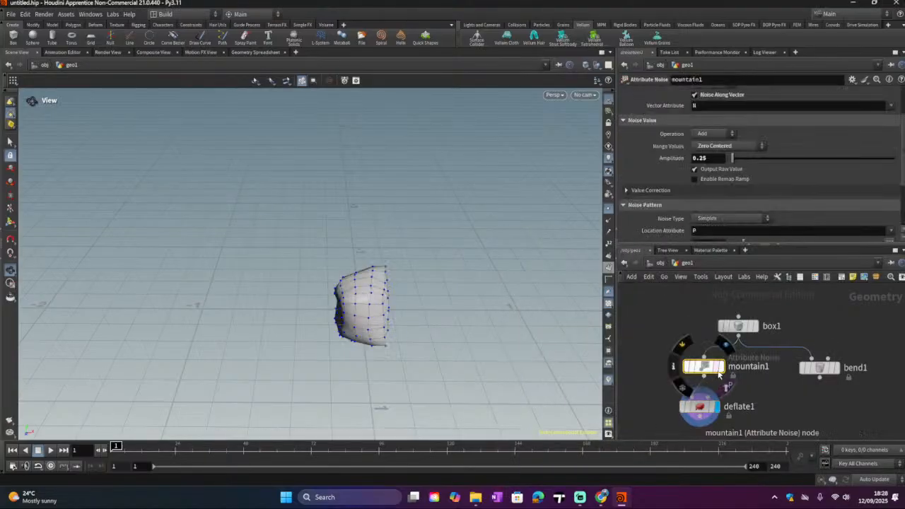
Step: Set mountain1 as the displayed node and raise its Amplitude to 1.03
left_click(725, 346)
left_click_drag(307, 257, 424, 280)
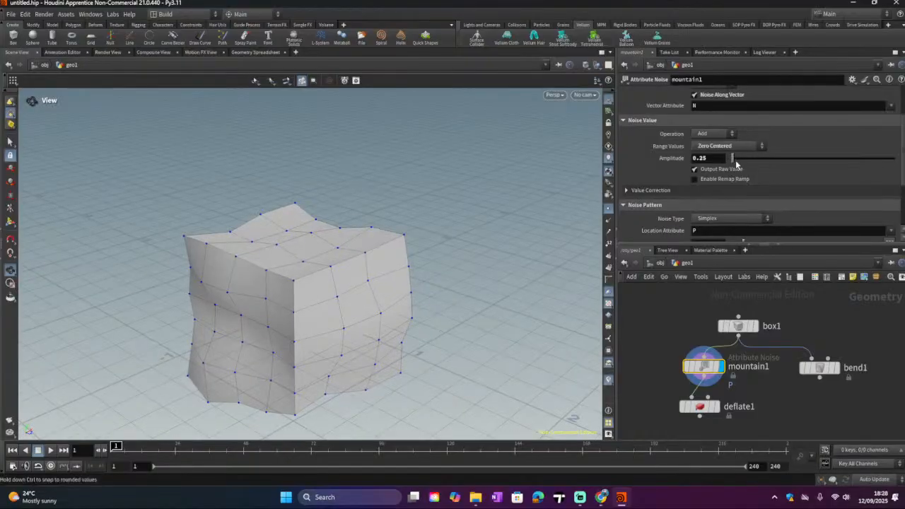
left_click_drag(733, 160, 746, 167)
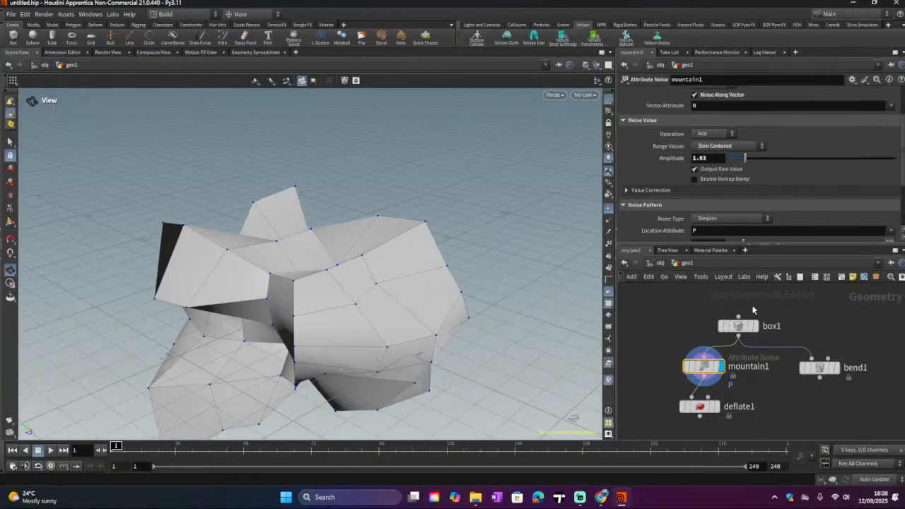
Step: Try shifting box1's Center downward along Y
left_click(737, 326)
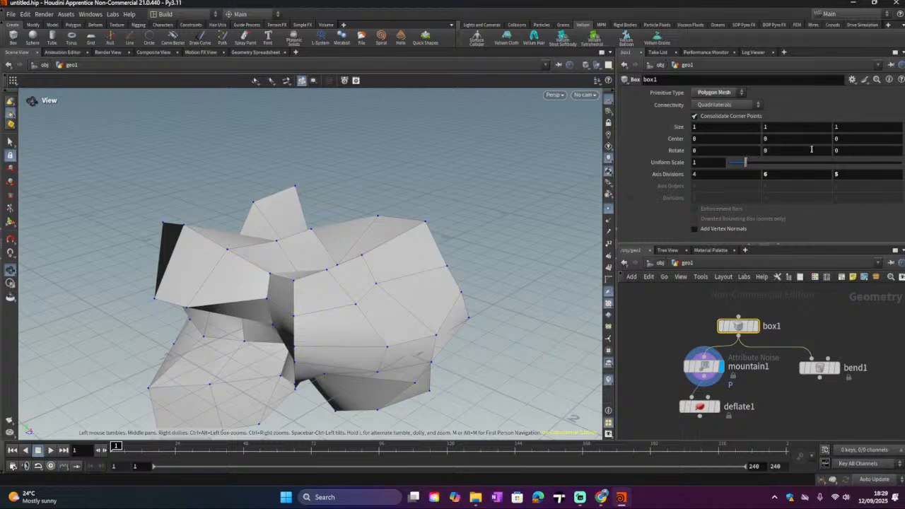
scroll(770, 139, "down", 5)
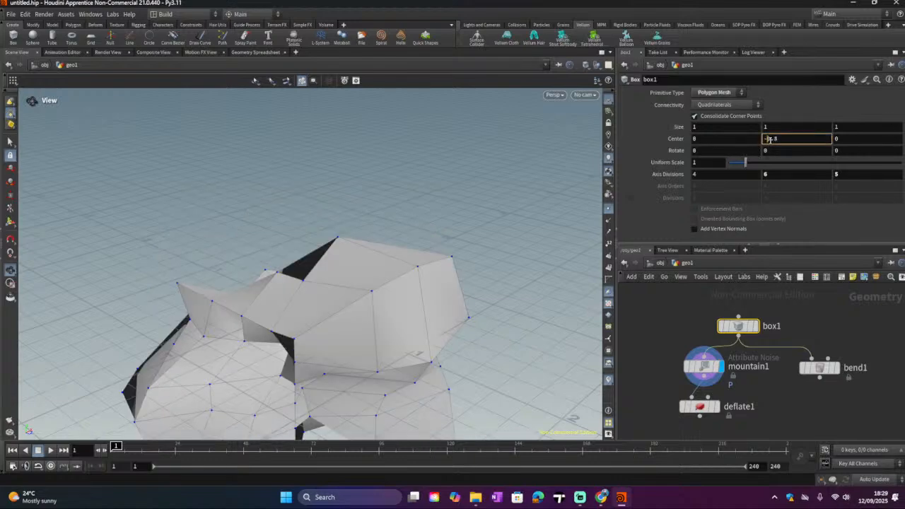
scroll(769, 140, "up", 5)
scroll(769, 140, "down", 16)
scroll(769, 140, "down", 2)
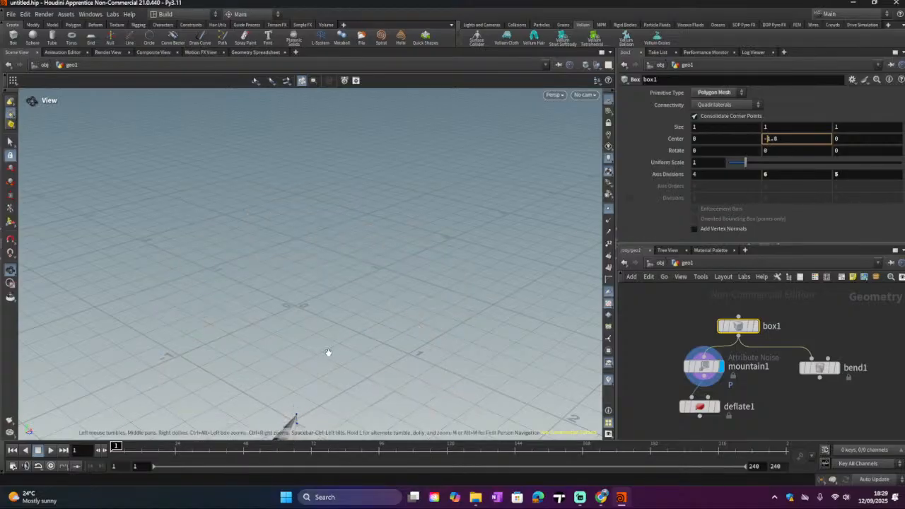
scroll(330, 307, "down", 8)
scroll(325, 336, "down", 3)
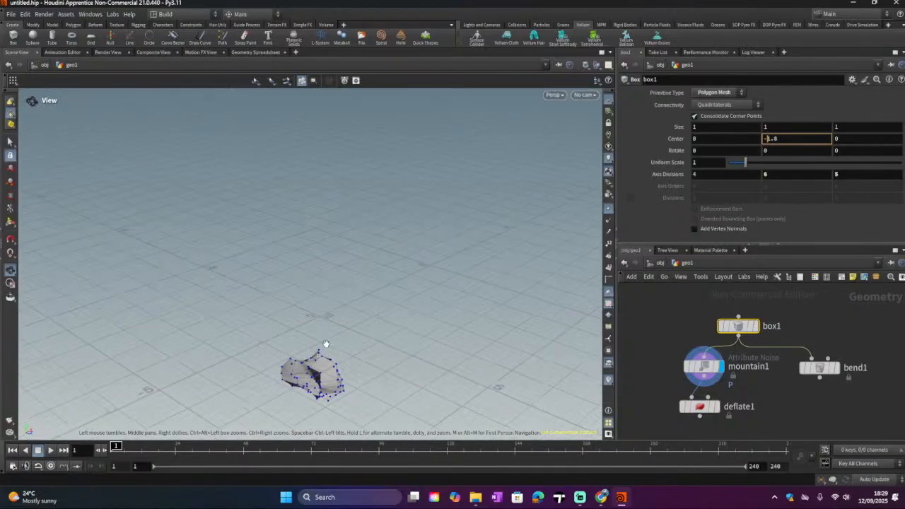
left_click_drag(329, 339, 263, 245)
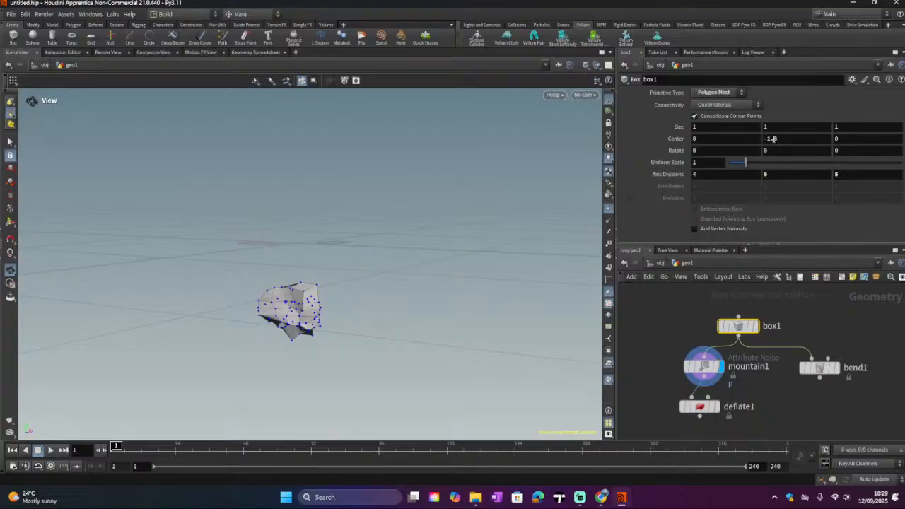
scroll(779, 136, "down", 12)
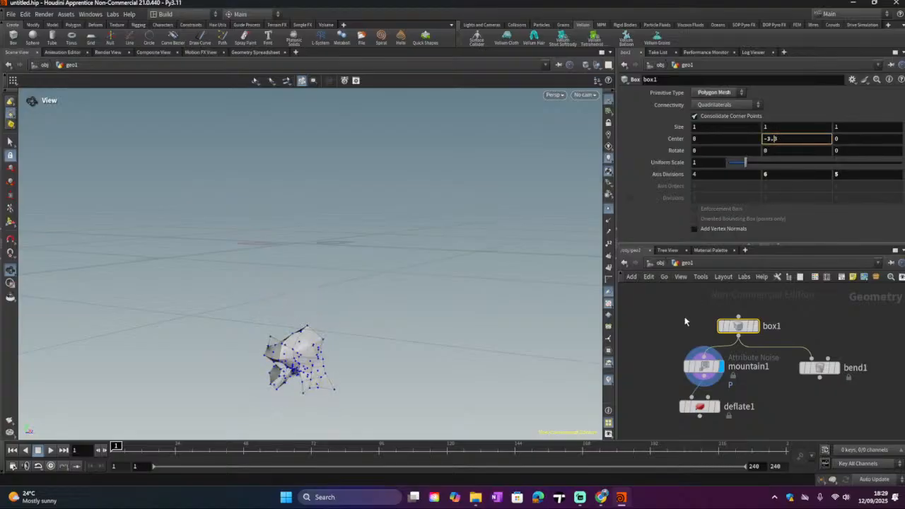
Step: Display box1 and set its Size to 2.5, 2.5 and 3.3
left_click(755, 326)
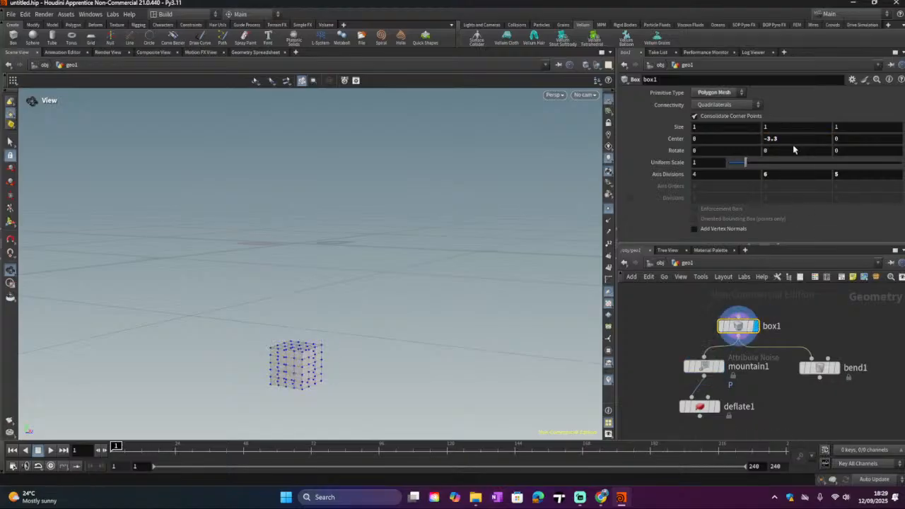
scroll(792, 138, "up", 14)
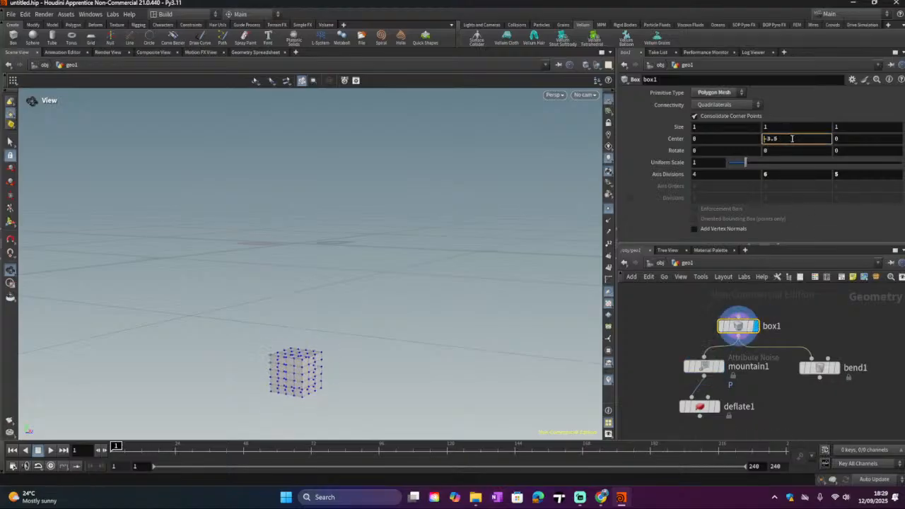
scroll(791, 139, "up", 19)
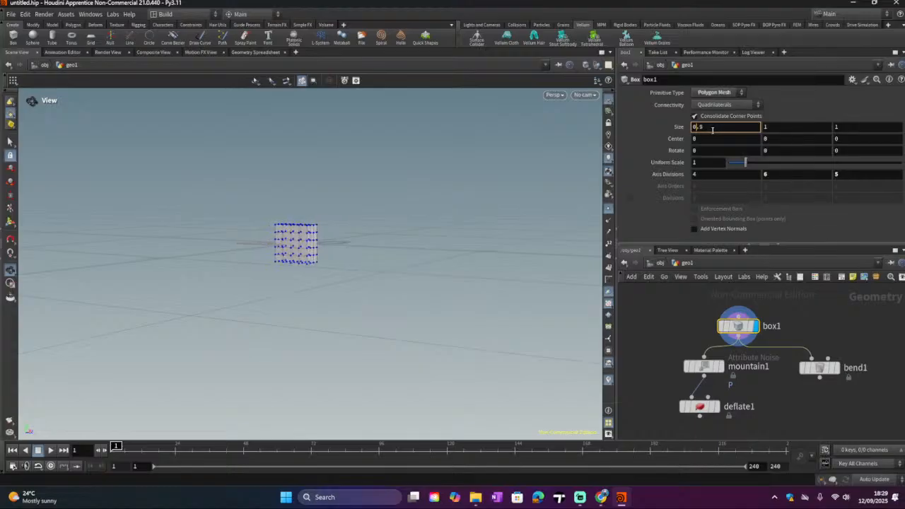
scroll(713, 129, "up", 15)
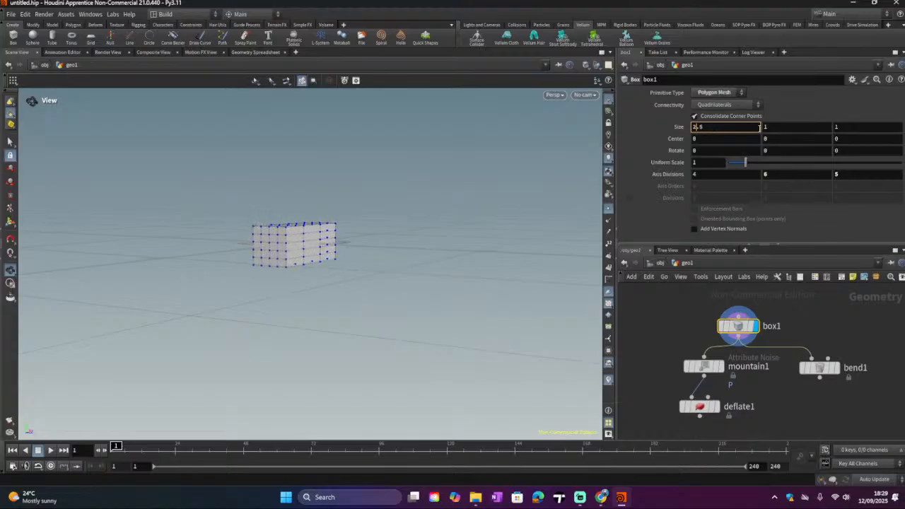
scroll(764, 126, "down", 9)
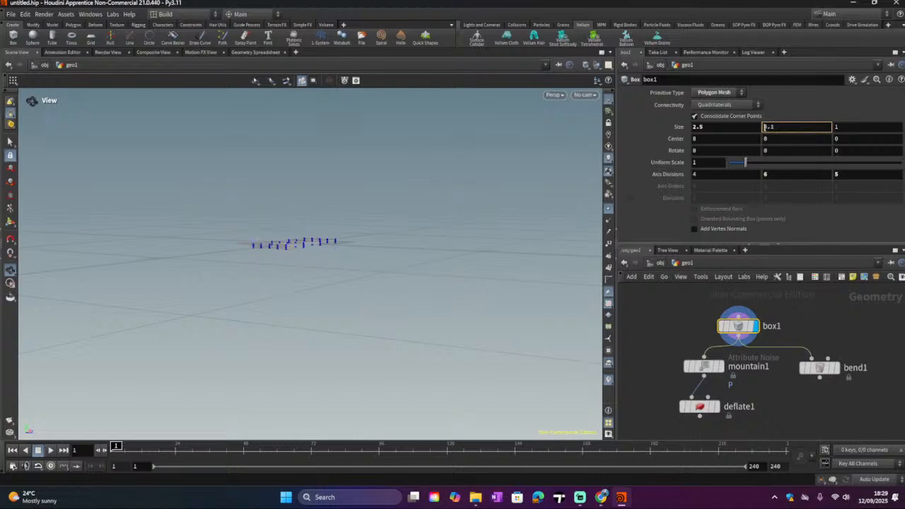
scroll(764, 126, "up", 14)
scroll(764, 127, "up", 10)
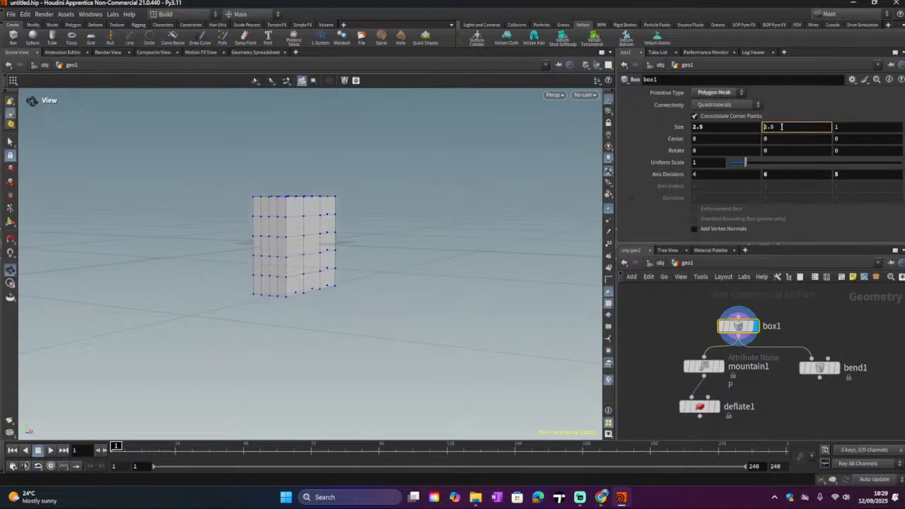
scroll(842, 126, "up", 15)
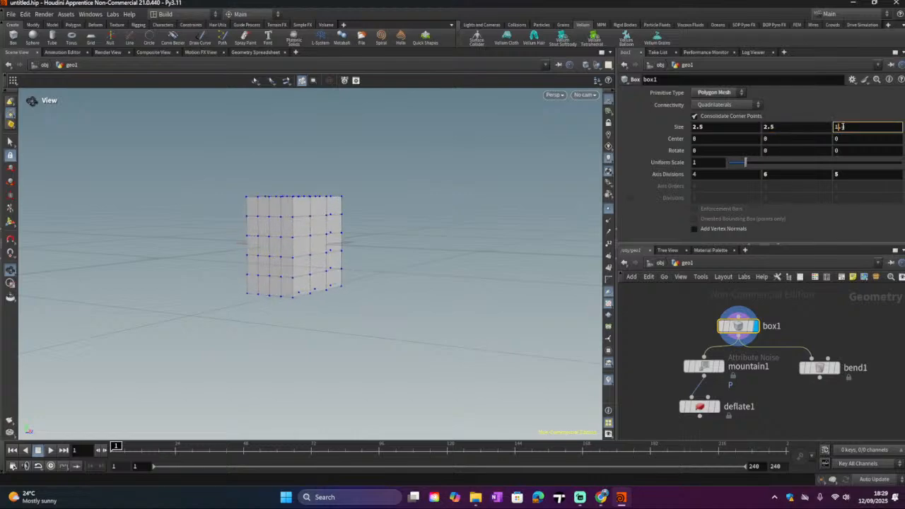
scroll(837, 126, "up", 8)
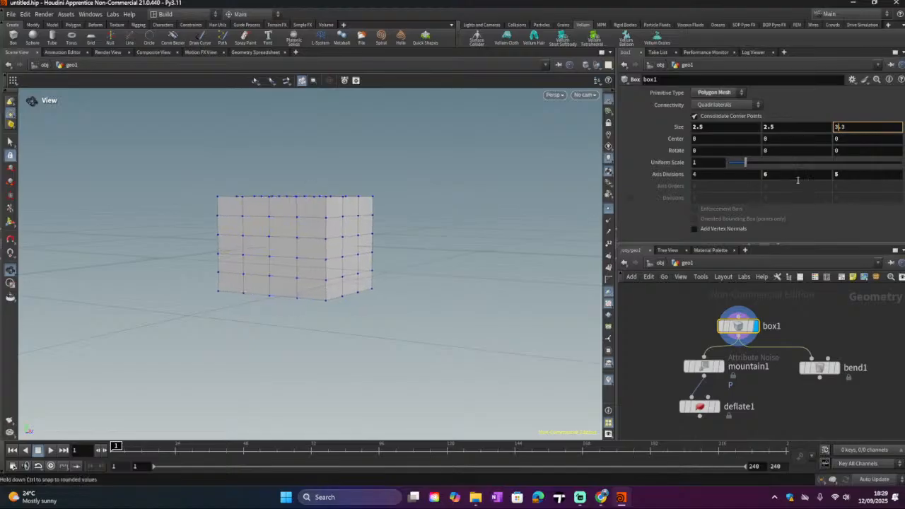
Step: Set box1's Rotate X to -2.3 and Rotate Y to -1
left_click_drag(739, 330, 725, 318)
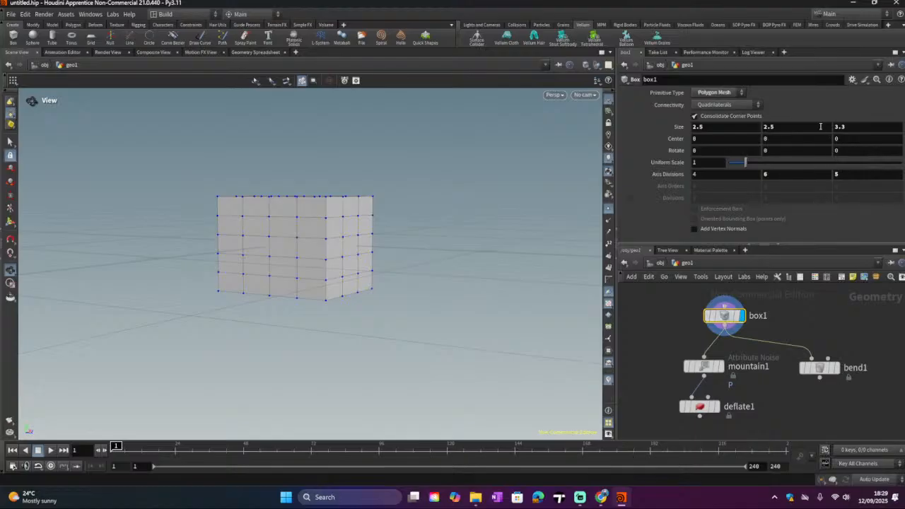
left_click(723, 151)
left_click(771, 151)
scroll(770, 150, "down", 1)
left_click_drag(724, 317, 740, 315)
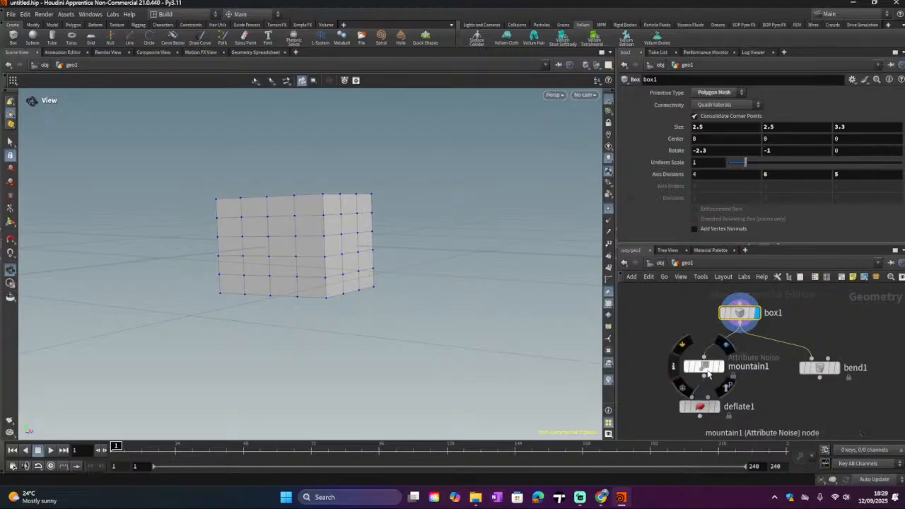
Step: Set mountain1 as the displayed node and move deflate1 slightly aside
left_click(722, 369)
left_click_drag(261, 219, 382, 258)
left_click_drag(700, 405, 680, 400)
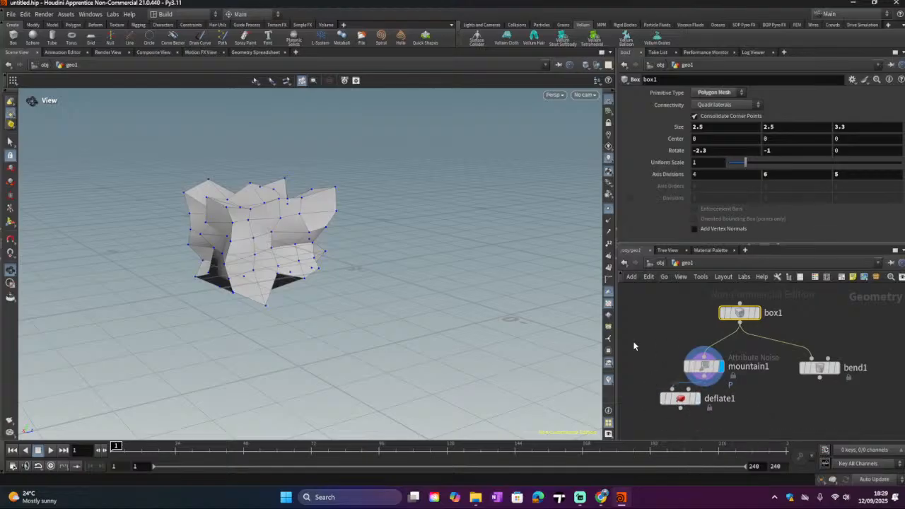
left_click_drag(188, 243, 332, 262)
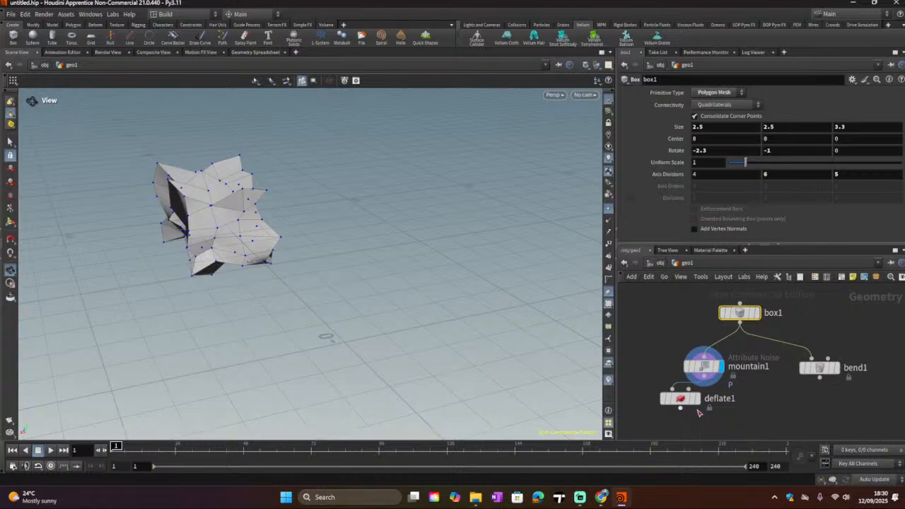
Step: Display deflate1, then copy and paste it as a second Deflate node beside bend1
left_click(695, 398)
left_click_drag(139, 211, 177, 231)
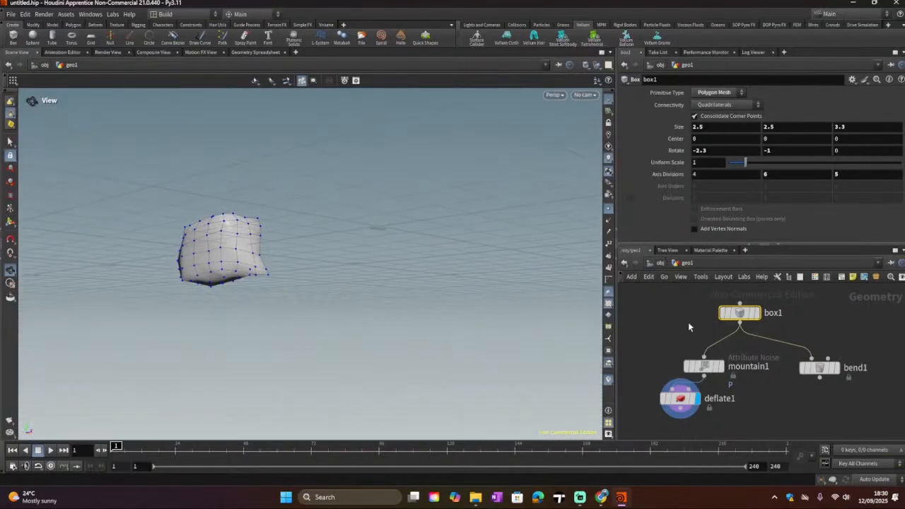
left_click(680, 398)
key("ctrl+c")
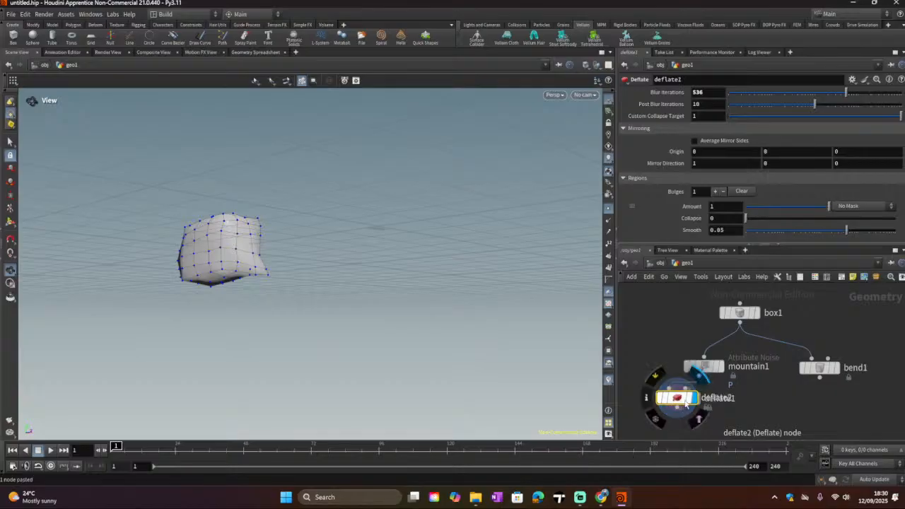
key("ctrl+v")
left_click(801, 402)
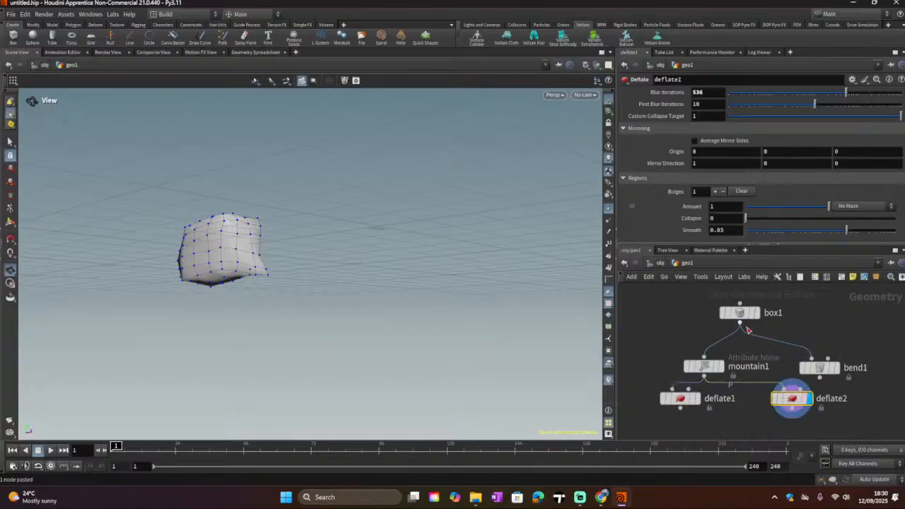
Step: Connect box1's output into deflate2 and turn on deflate1's template flag for comparison
left_click_drag(740, 324, 781, 385)
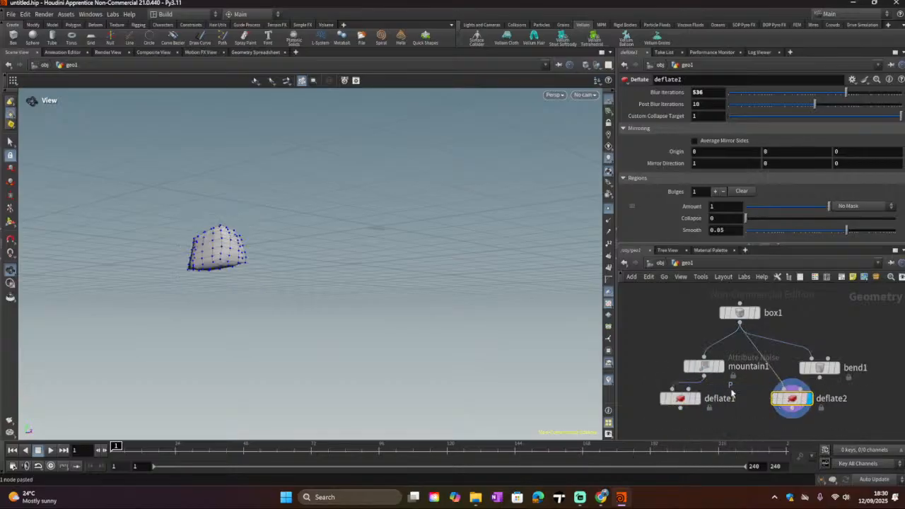
mouse_move(692, 403)
left_click(701, 418)
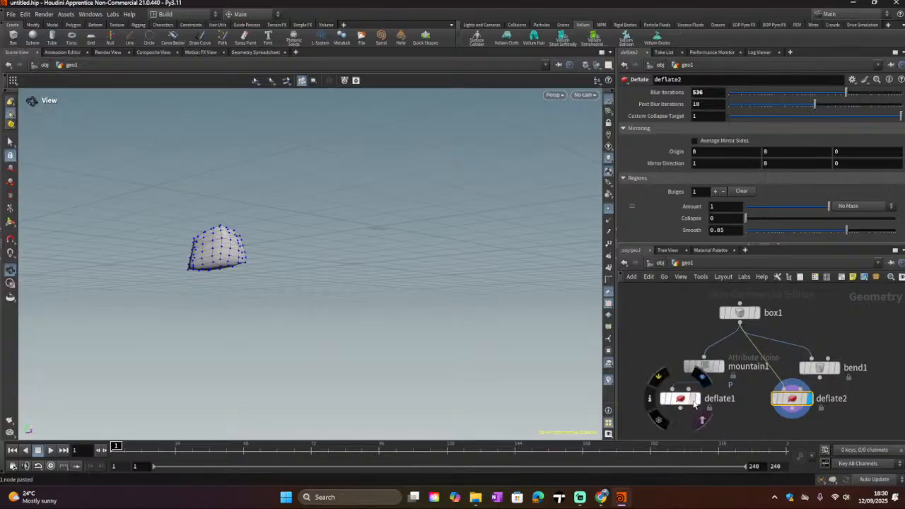
left_click_drag(304, 260, 339, 318)
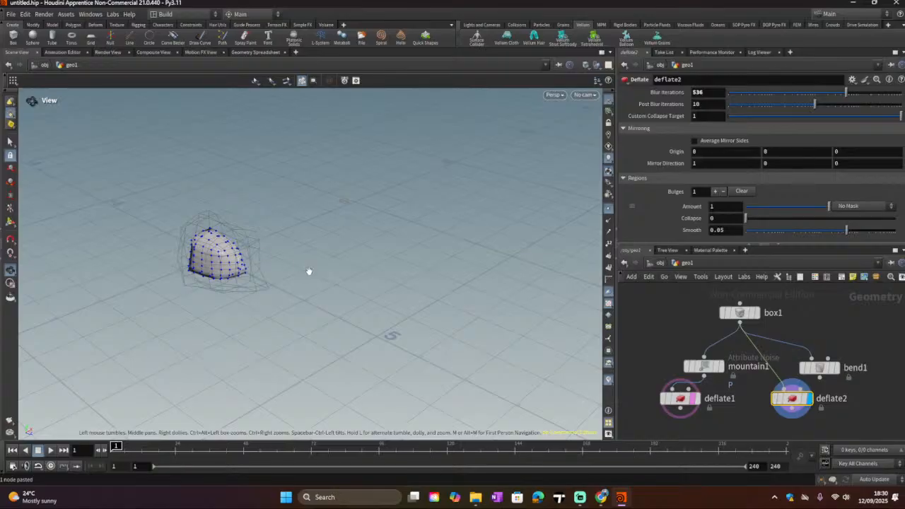
mouse_move(780, 405)
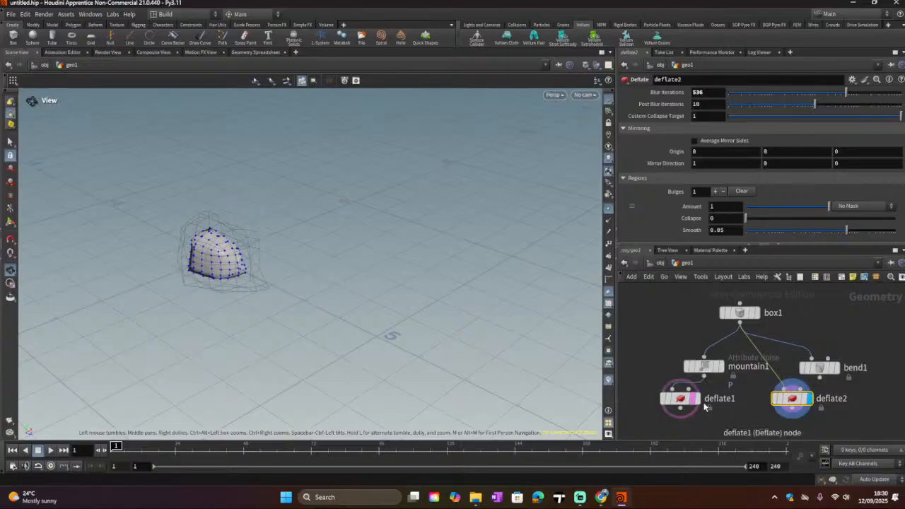
mouse_move(696, 403)
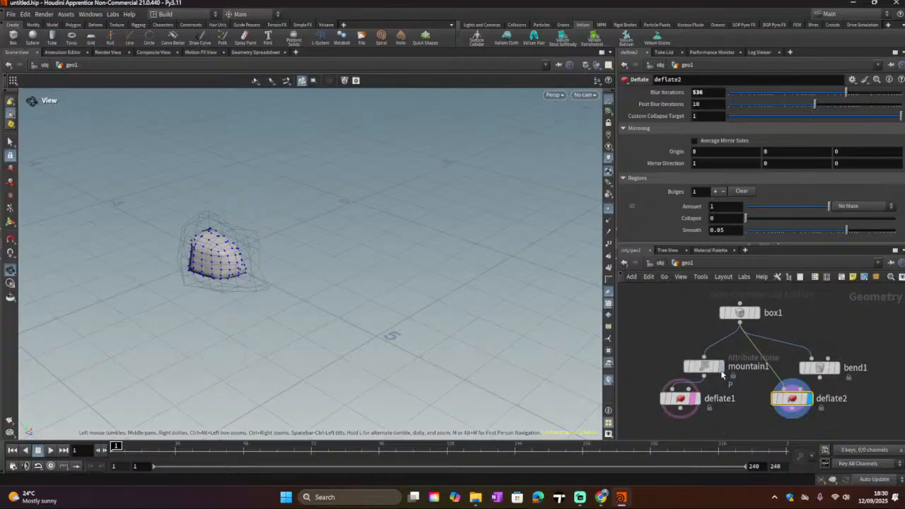
mouse_move(717, 373)
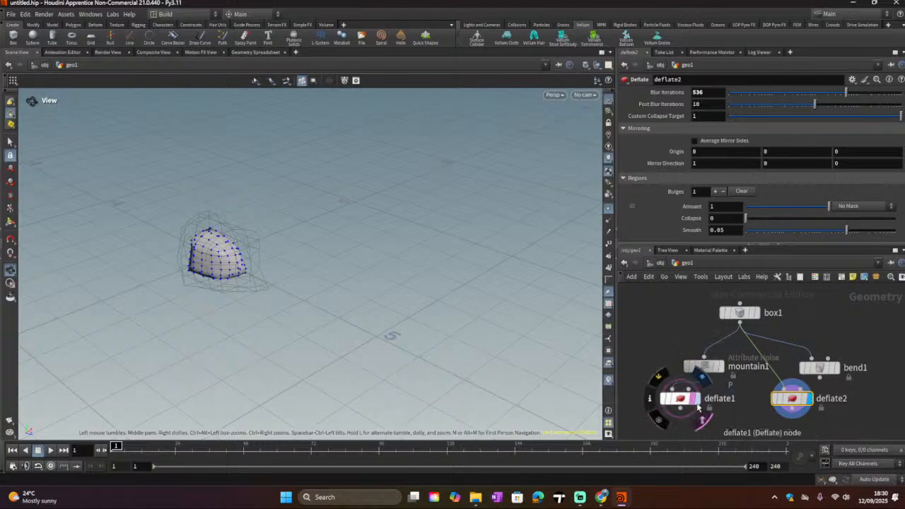
left_click_drag(170, 236, 190, 233)
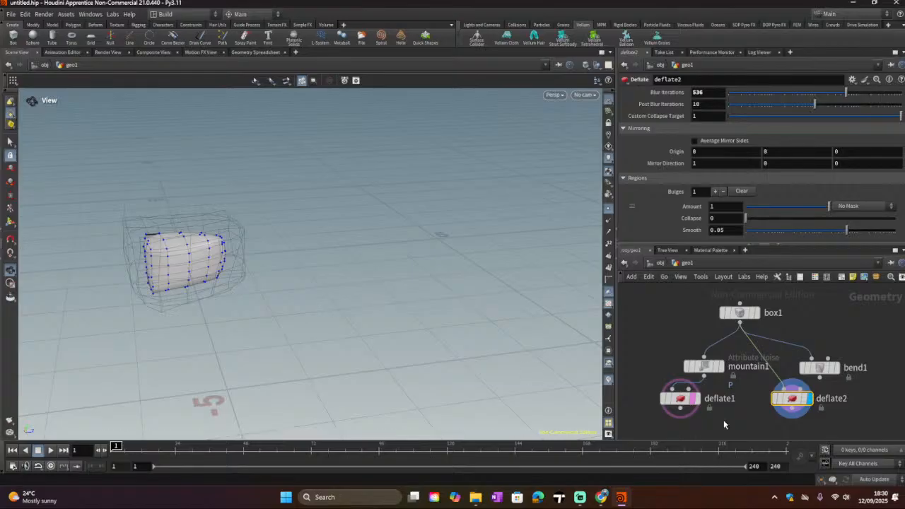
mouse_move(688, 401)
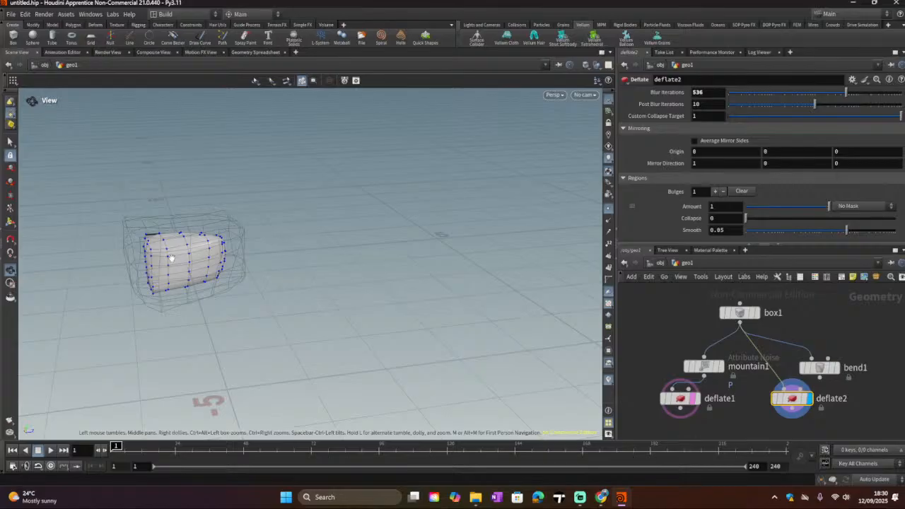
Step: Display mountain1 for comparison and nudge its node slightly upward in the network
left_click_drag(171, 258, 126, 266)
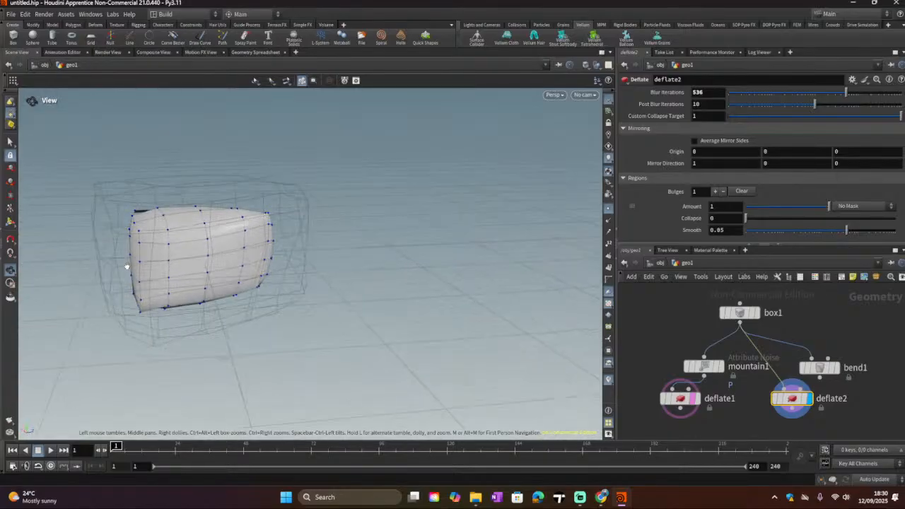
scroll(186, 259, "down", 2)
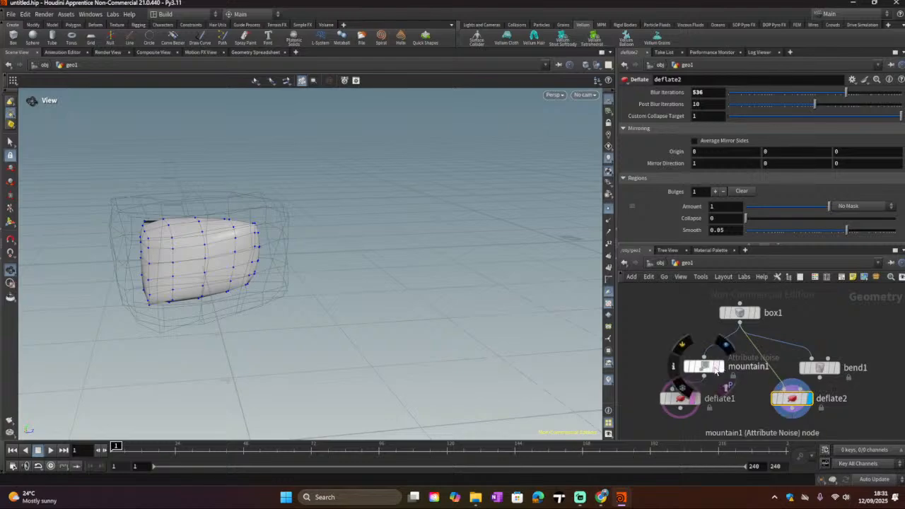
left_click(721, 368)
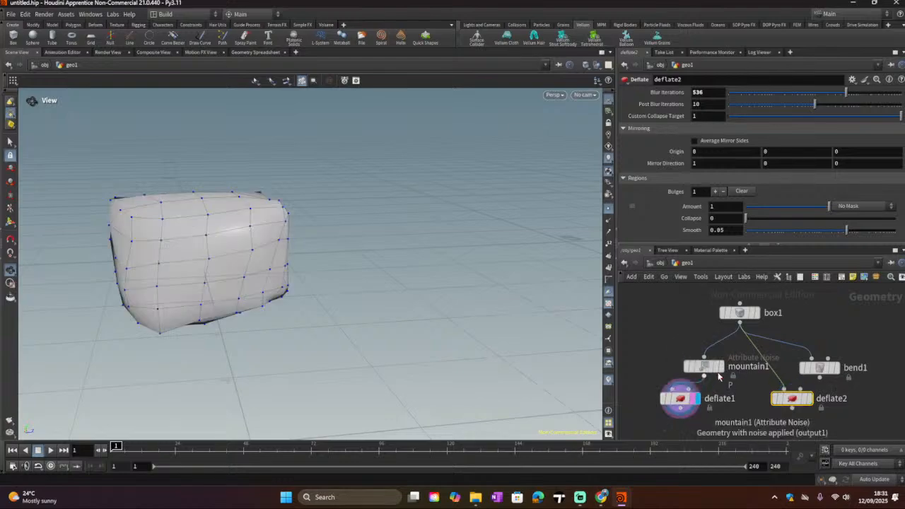
scroll(359, 268, "down", 5)
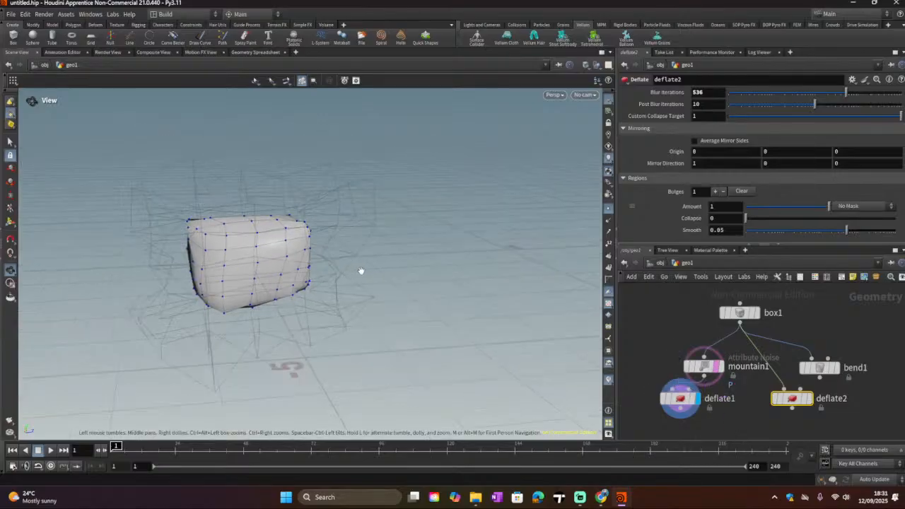
left_click_drag(268, 290, 546, 290)
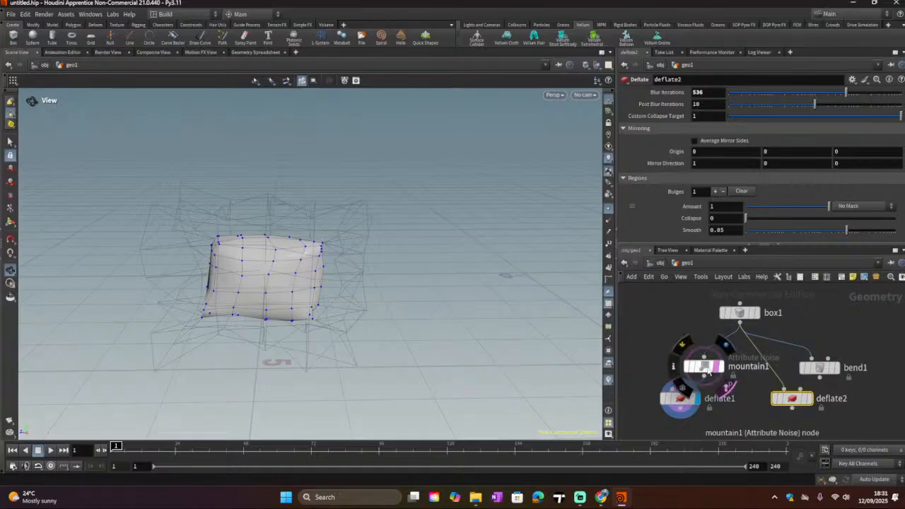
left_click_drag(719, 374, 718, 361)
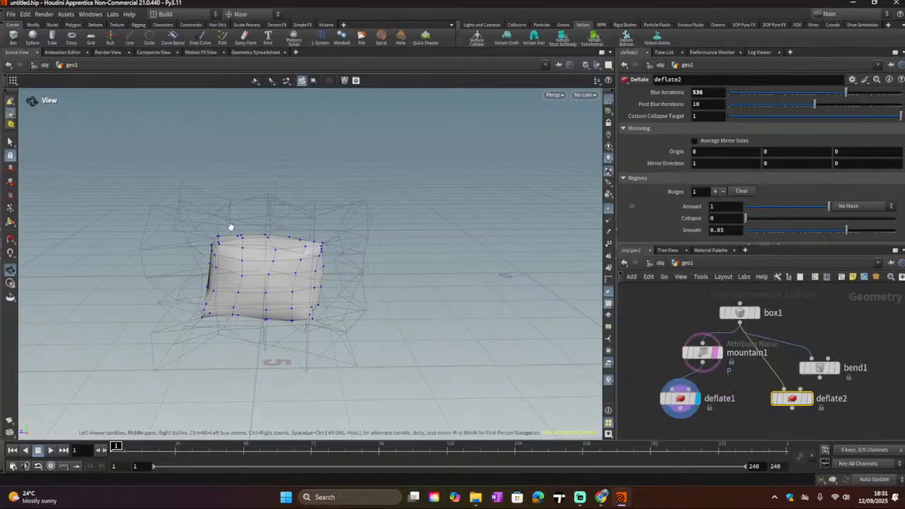
left_click_drag(230, 226, 268, 207)
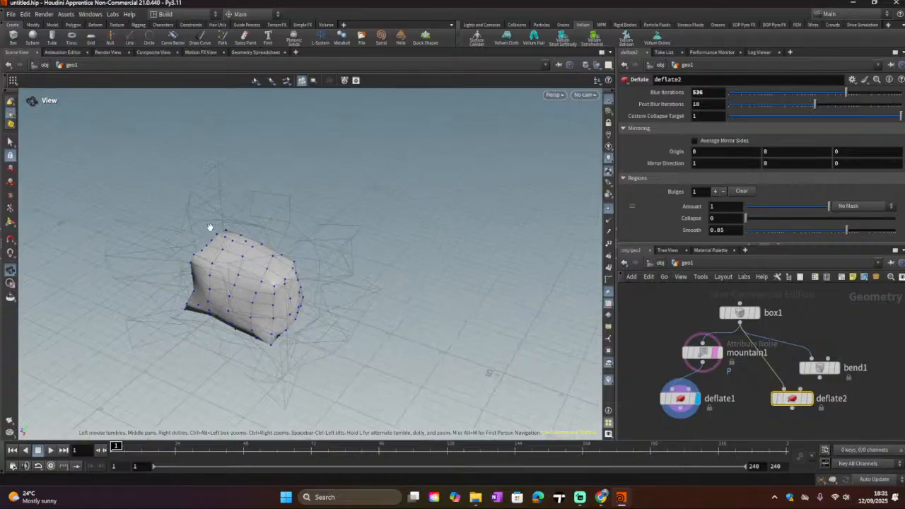
Step: Display deflate1 again and rearrange mountain1, deflate1, bend1 and deflate2 in the network
left_click(681, 400)
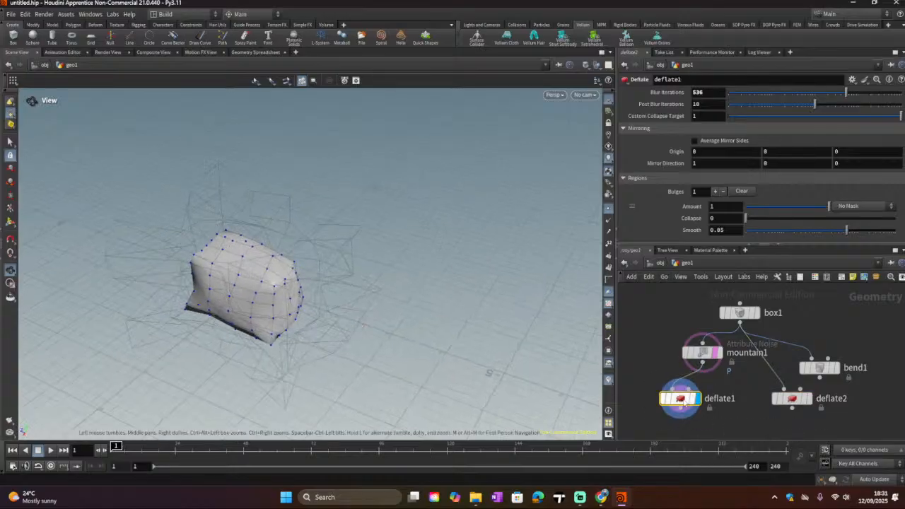
left_click_drag(285, 305, 387, 291)
scroll(710, 372, "down", 3)
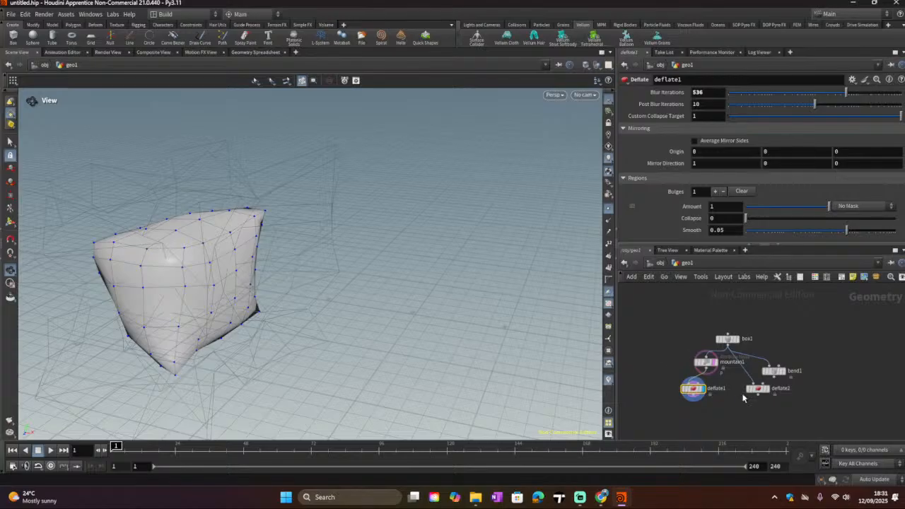
left_click_drag(742, 398, 805, 370)
left_click(781, 388)
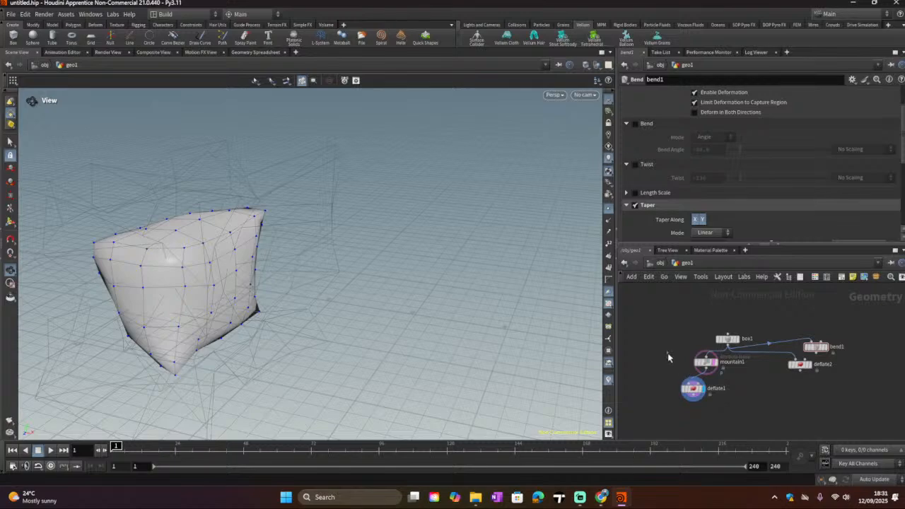
left_click(705, 362)
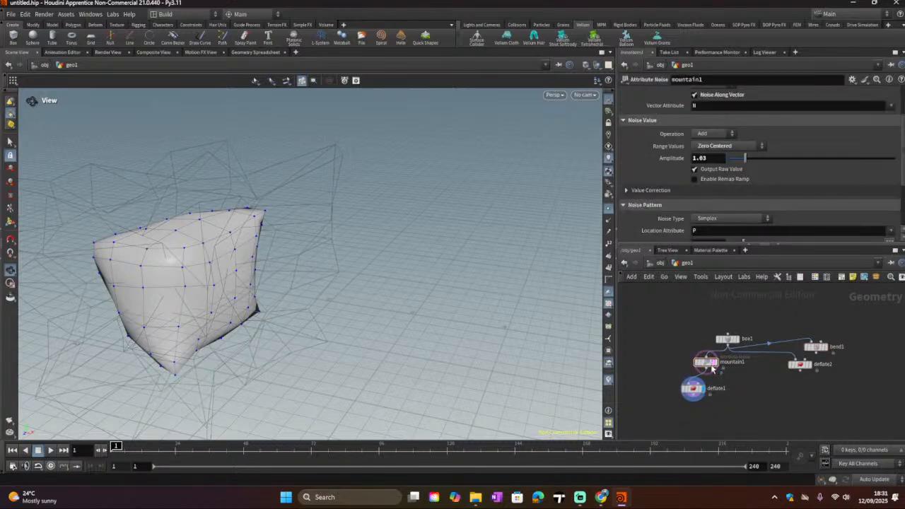
left_click_drag(712, 367, 669, 352)
left_click_drag(694, 387, 659, 368)
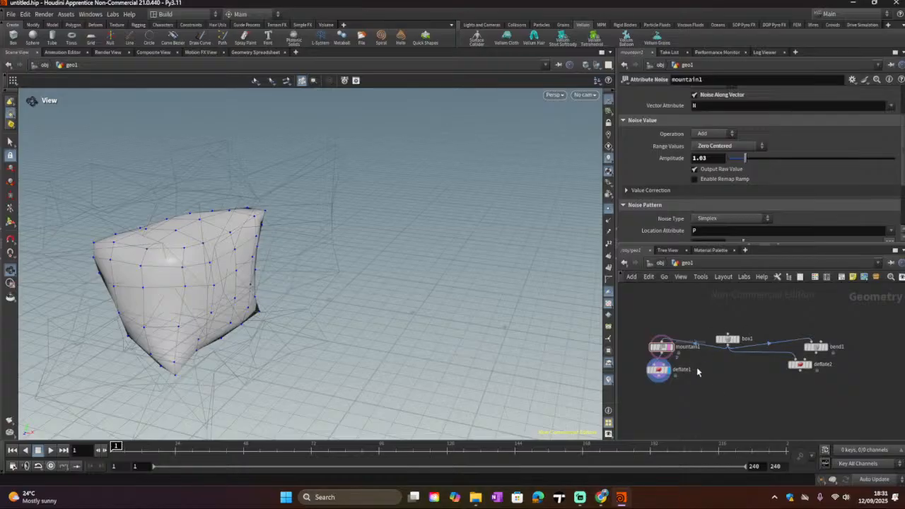
left_click_drag(799, 363, 776, 374)
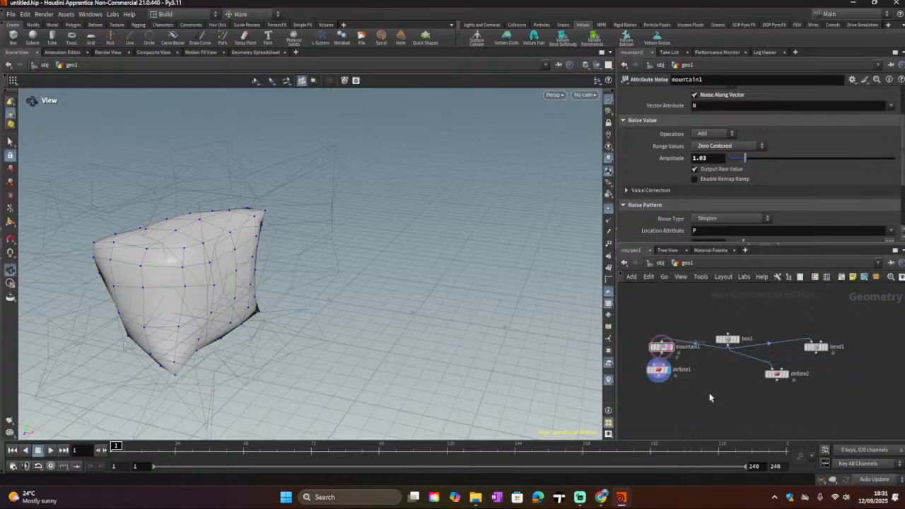
Step: Add a Merge node below the other nodes in the network
key("Tab")
type("m")
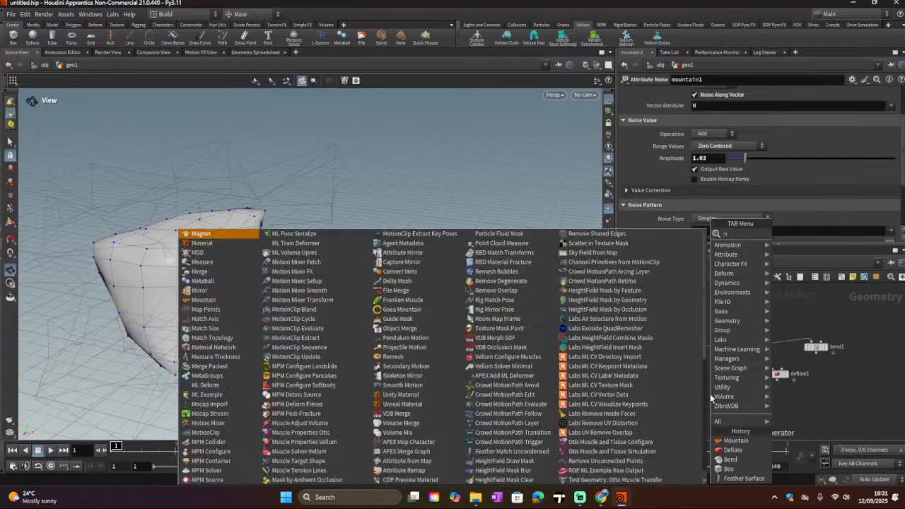
type("er")
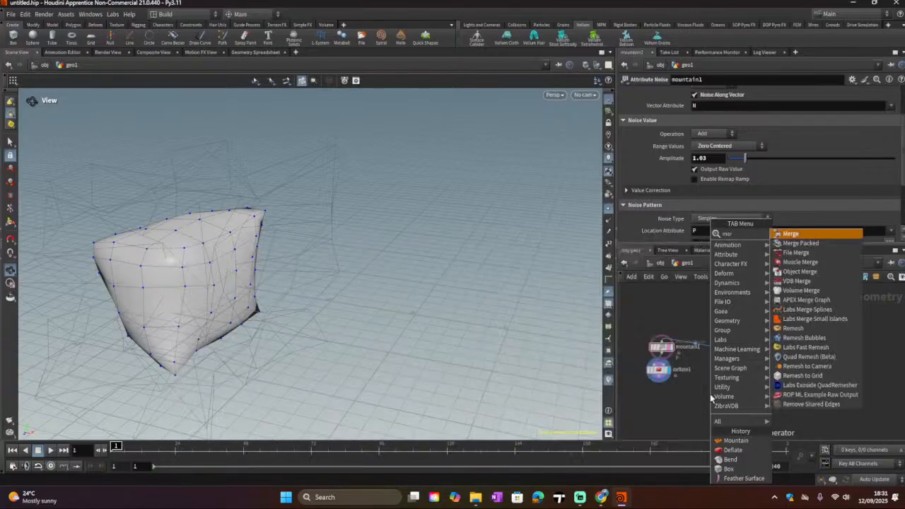
left_click(825, 235)
left_click(725, 389)
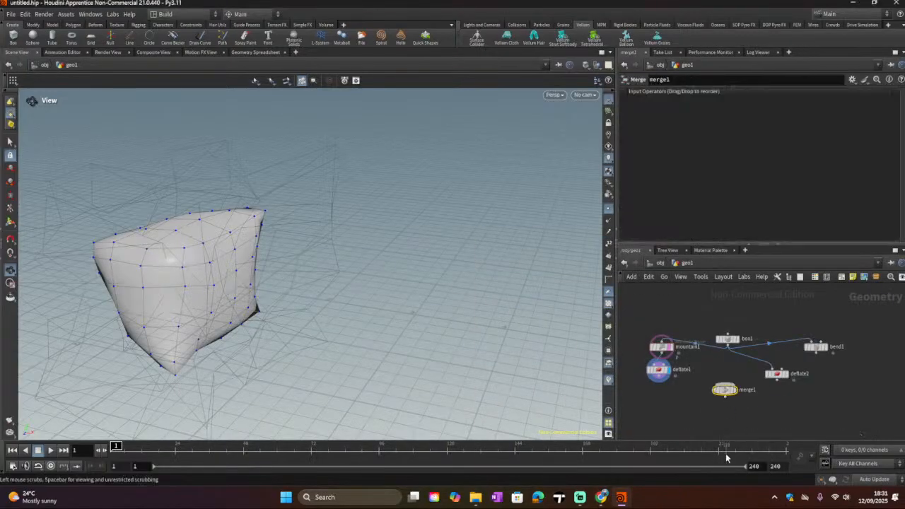
Step: Move deflate2 slightly up and add a Transform node beneath it
mouse_move(776, 373)
left_mouse_down()
mouse_move(790, 363)
mouse_move(782, 361)
left_mouse_up()
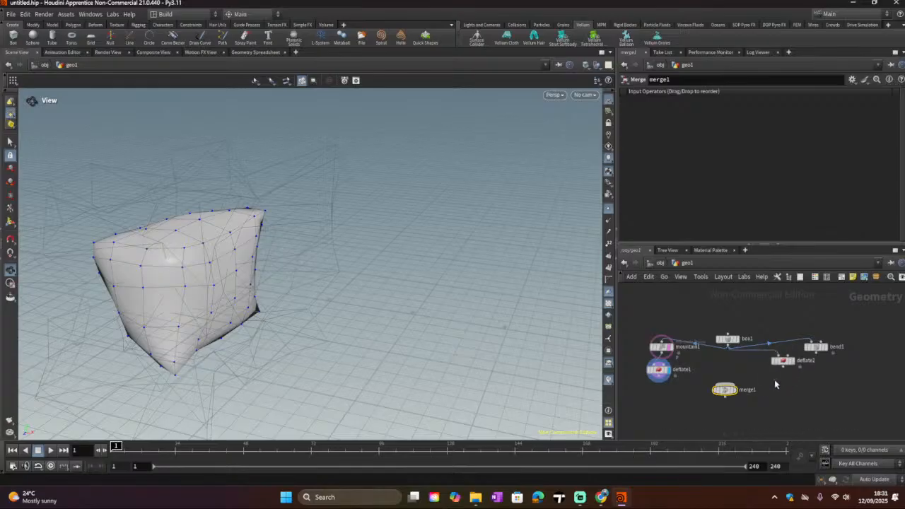
key("Tab")
type("tr")
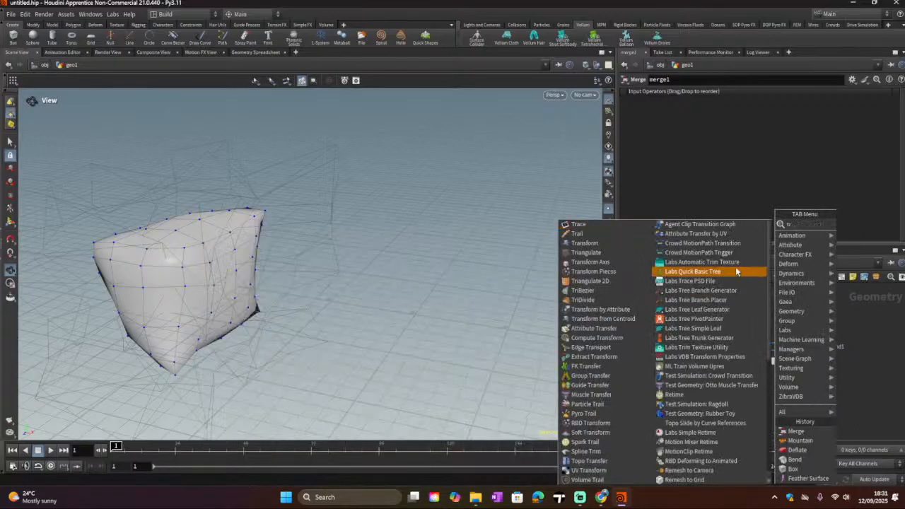
left_click(624, 245)
left_click(780, 383)
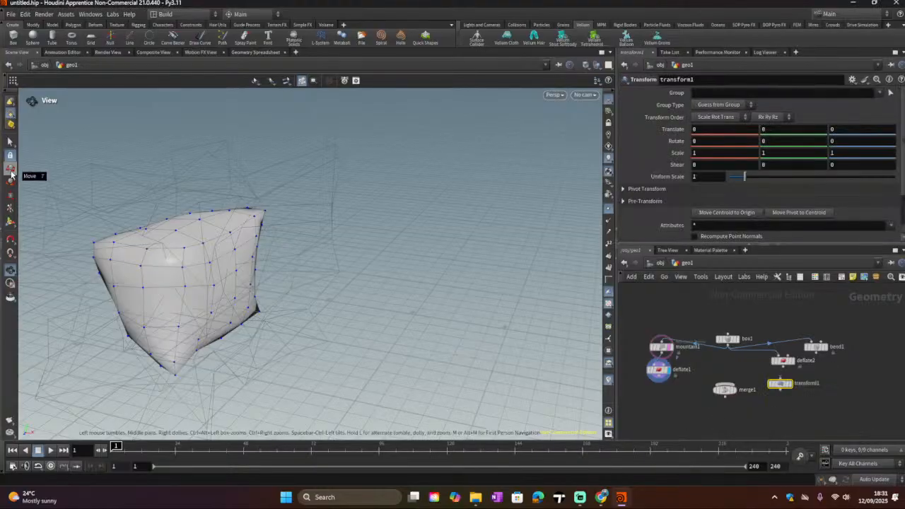
Step: Try translating the deflated geometry slightly with the Move tool, then undo the last move
left_click(10, 142)
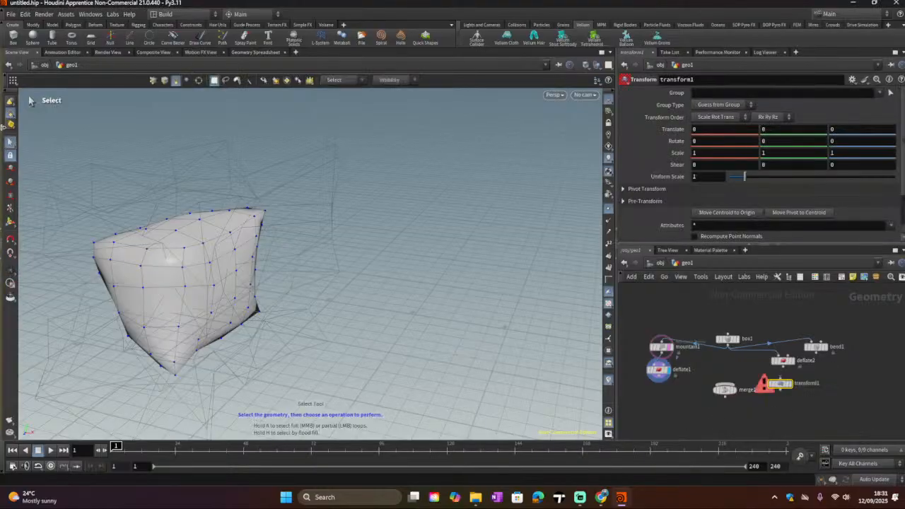
left_click(9, 104)
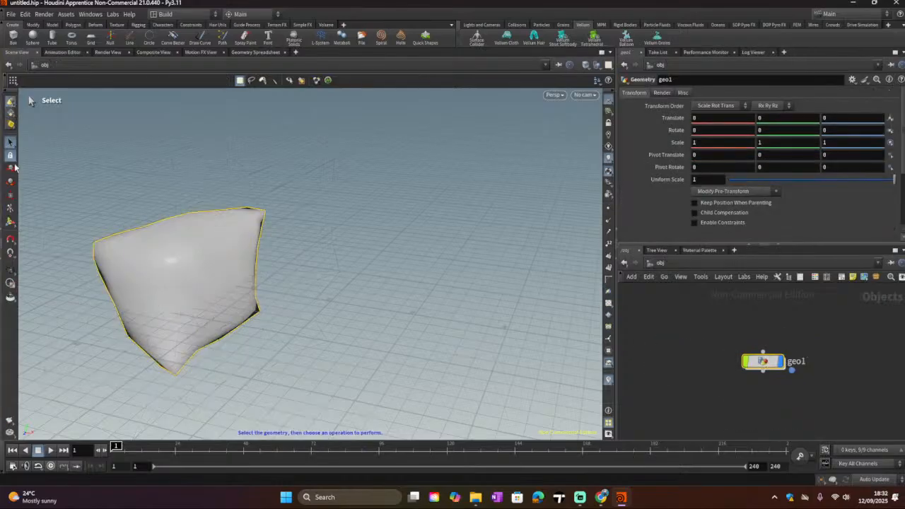
left_click(10, 104)
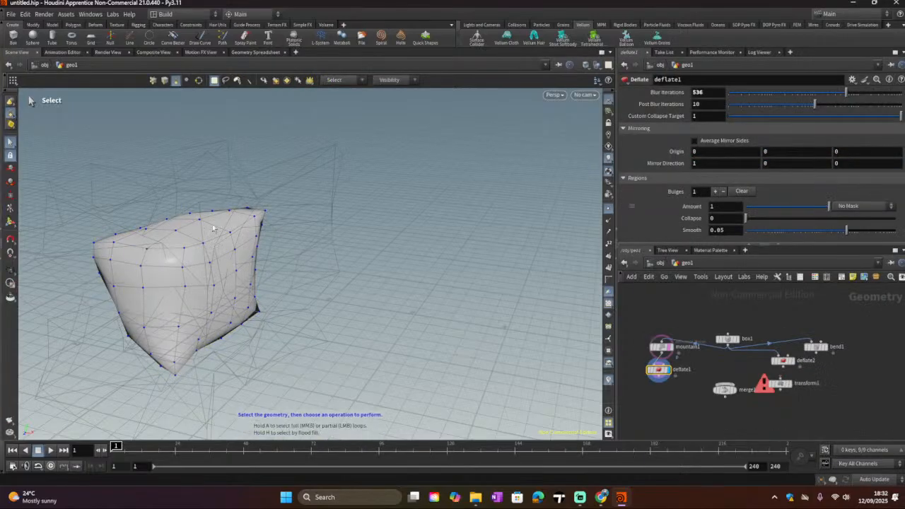
left_click(173, 278)
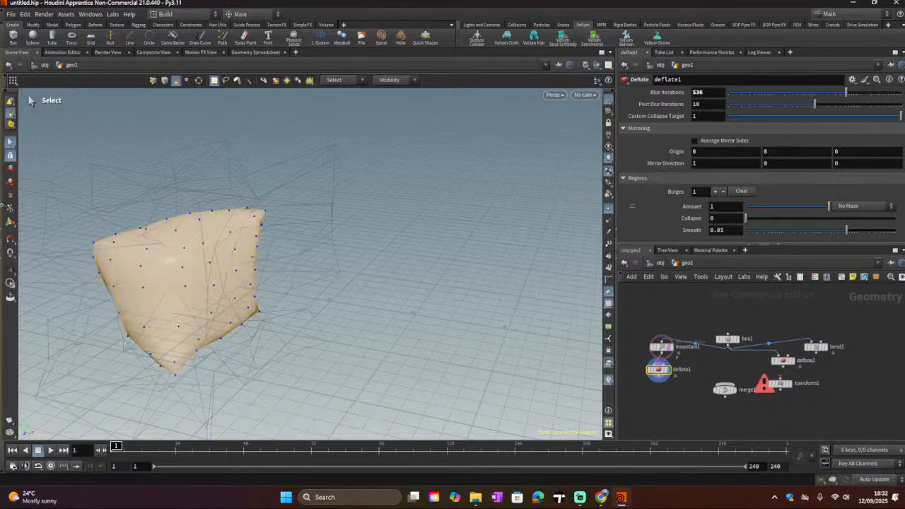
left_click(10, 181)
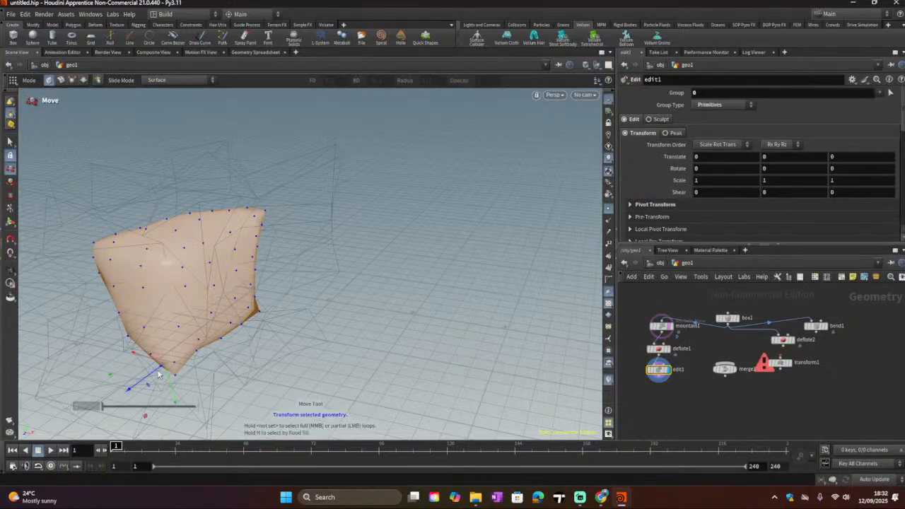
mouse_move(148, 360)
left_mouse_down()
mouse_move(201, 384)
mouse_move(186, 369)
mouse_move(106, 355)
mouse_move(151, 371)
left_mouse_up()
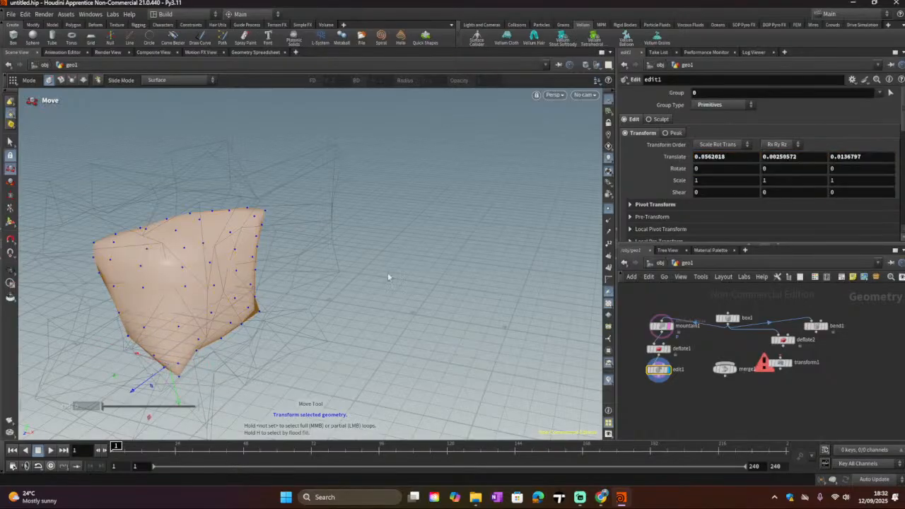
key("Return")
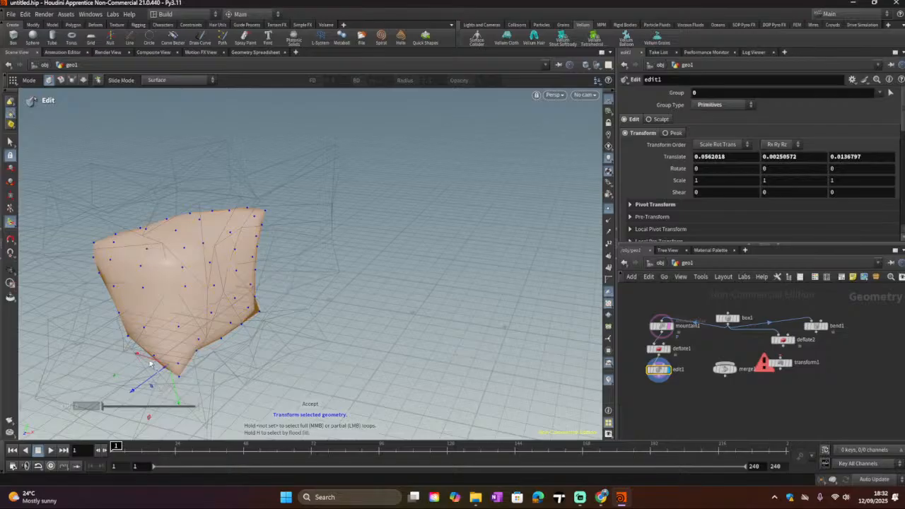
left_click_drag(149, 362, 179, 374)
key("ctrl+z")
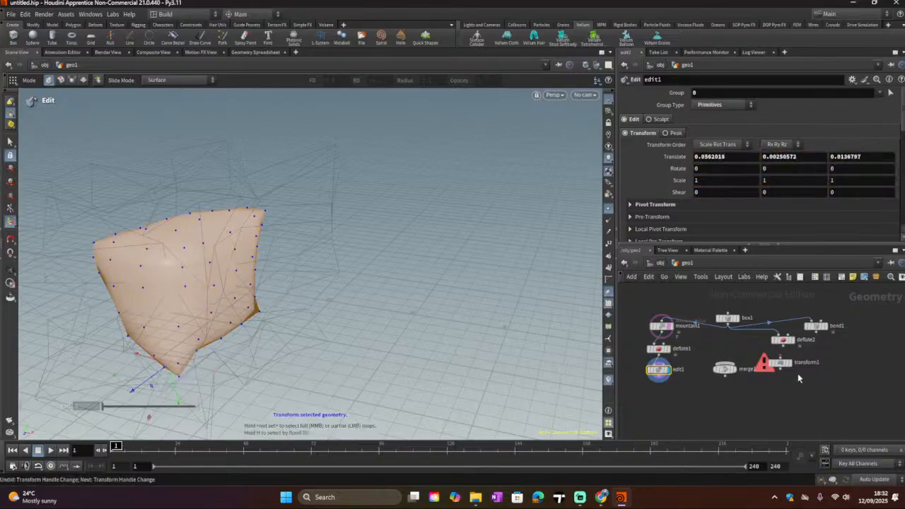
left_click(10, 142)
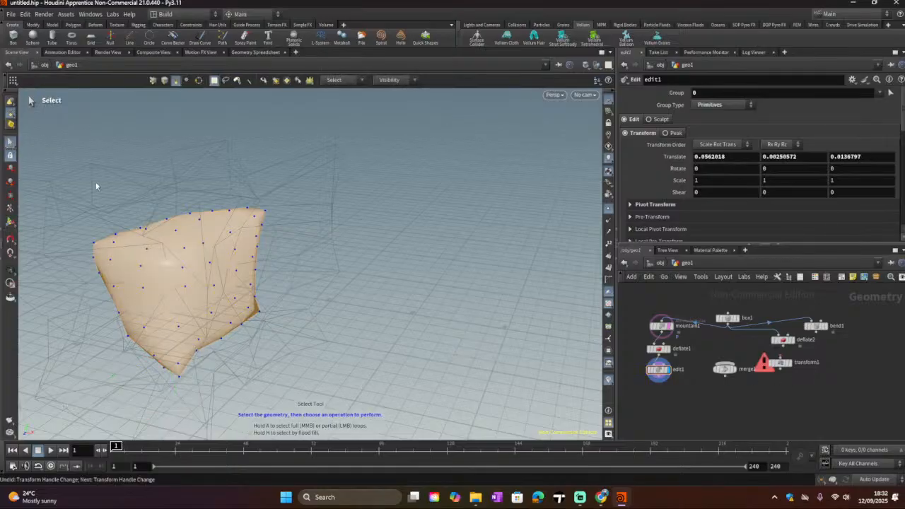
Step: Move transform1 lower, remove the Edit node and display deflate1 again
left_click(782, 365)
left_click_drag(782, 365, 785, 385)
left_click(657, 371)
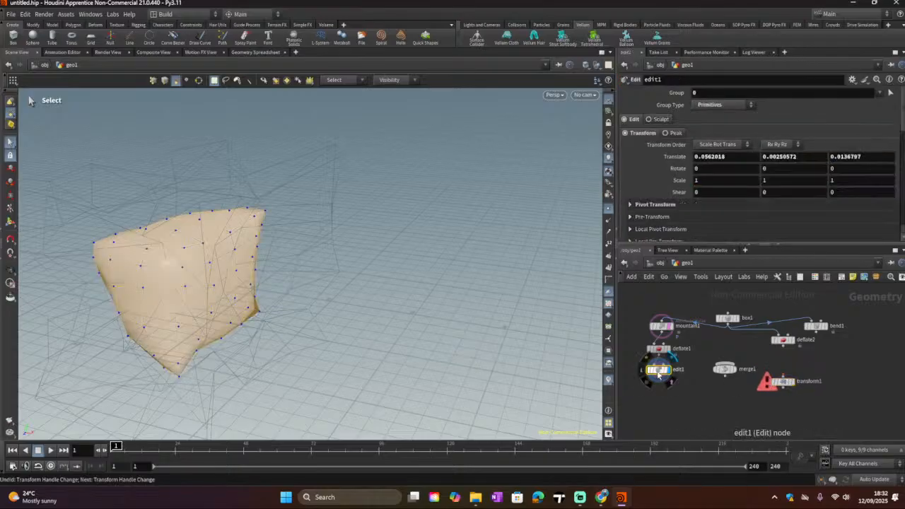
left_click(657, 347)
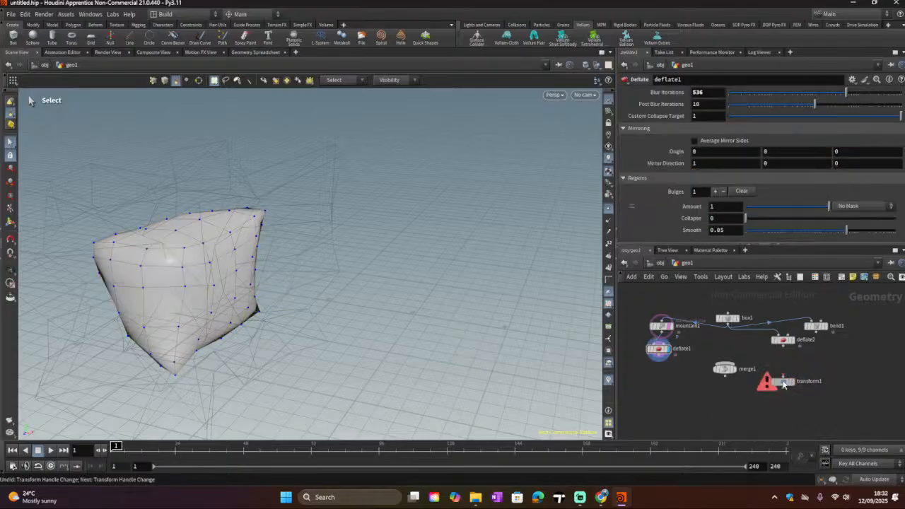
Step: Connect deflate2 into transform1, set transform1 as the displayed node and select it
left_click_drag(788, 382, 766, 348)
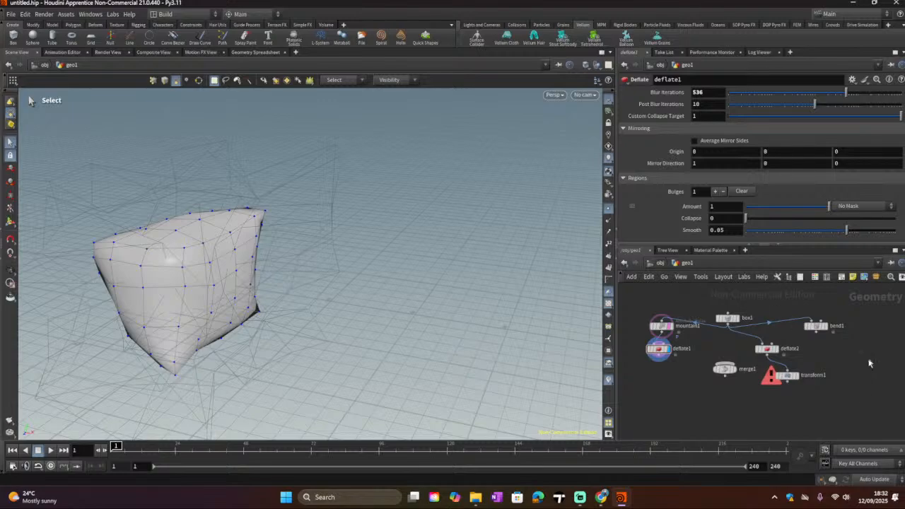
left_click(795, 375)
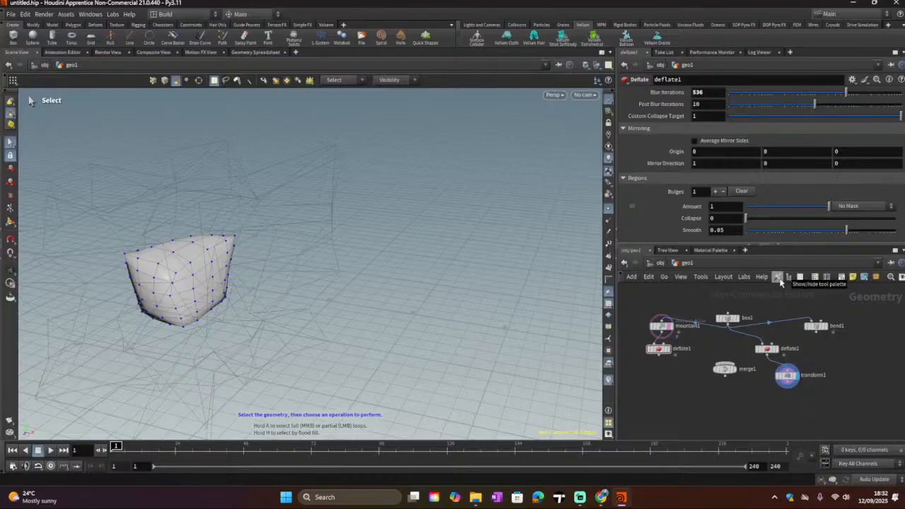
left_click(788, 376)
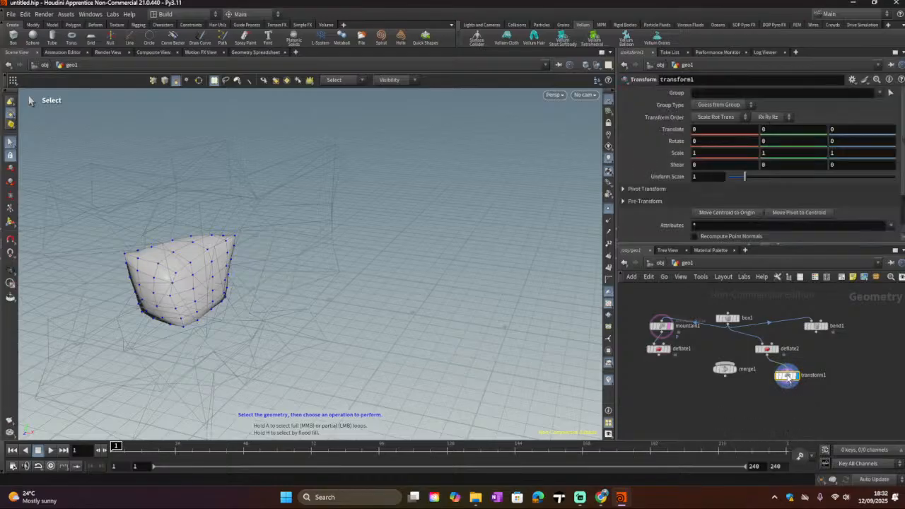
Step: Set transform1's Translate Y to -0.3 and Translate Z to -0.4
left_click(765, 129)
type("-0.2")
key("BackSpace")
type("3")
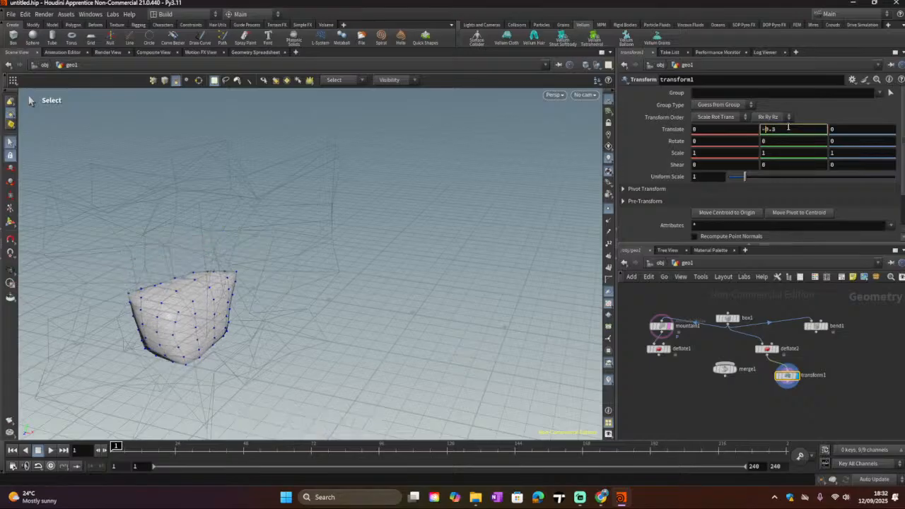
left_click(843, 129)
type("-0.4")
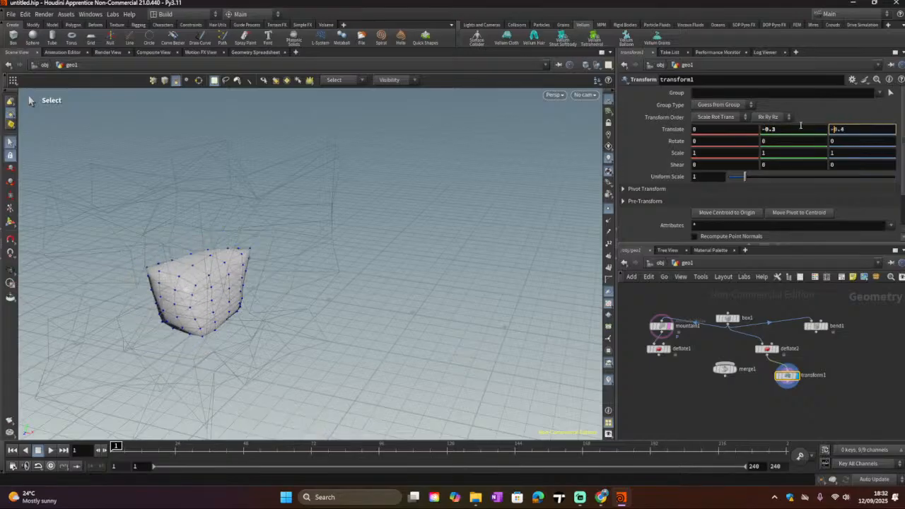
Step: Set transform1's Translate X to -1.6
left_click(749, 133)
scroll(750, 133, "down", 16)
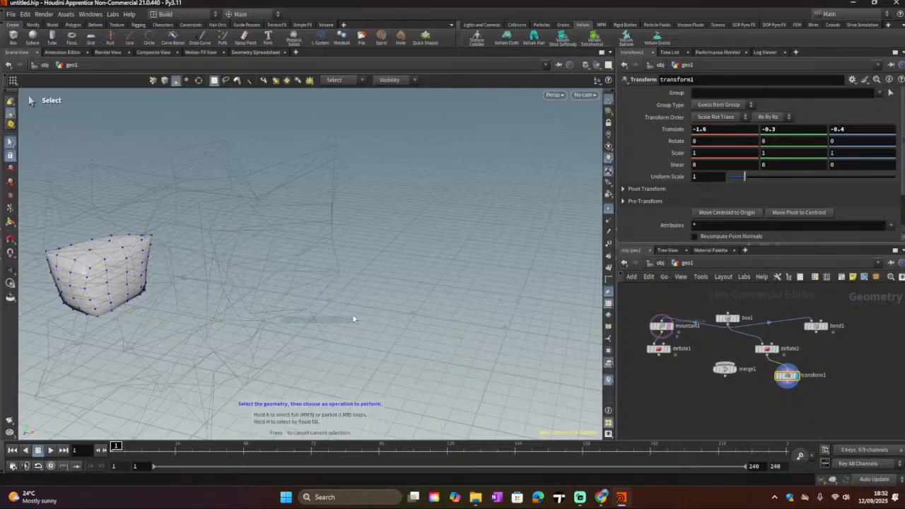
key("Escape")
Step: Turn on deflate1's template flag so it shows as a wireframe reference beside the transformed copy
left_click_drag(353, 305, 161, 276)
key("s")
key("Escape")
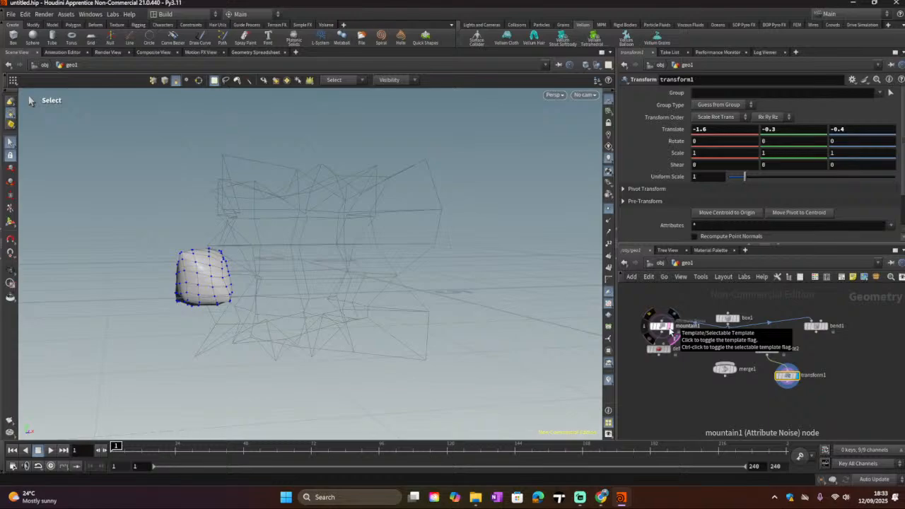
left_click(668, 356)
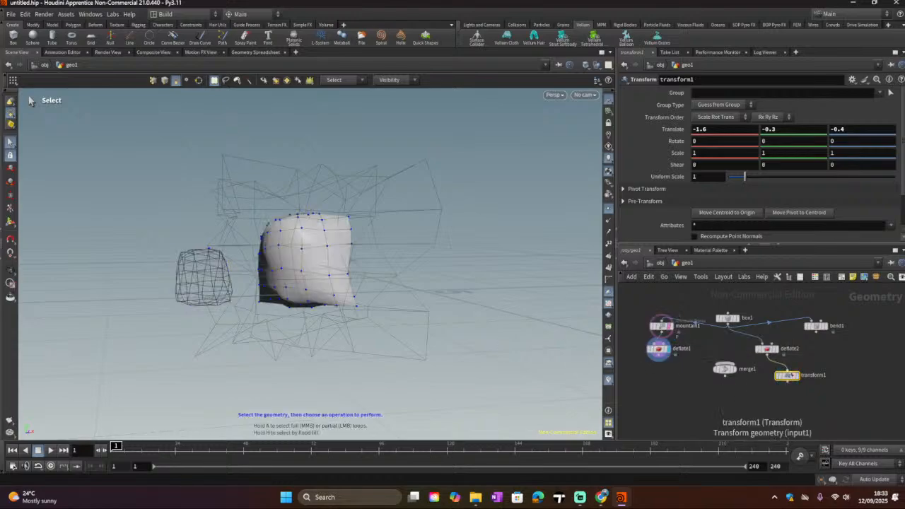
left_click(800, 389)
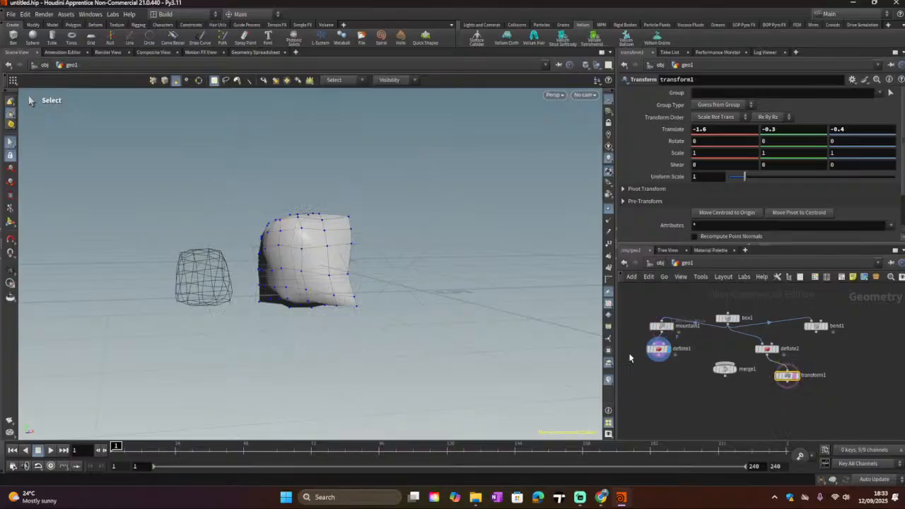
Step: Wire deflate1 and transform1 into merge1 and set merge1 as the displayed node
left_click_drag(658, 359, 722, 364)
left_click_drag(787, 385, 740, 374)
left_click(738, 373)
key("Escape")
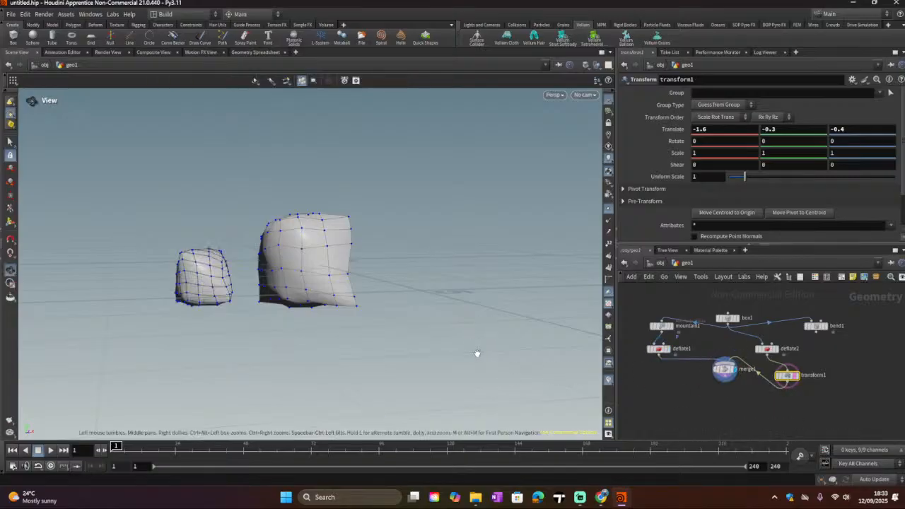
Step: Select merge1 and inspect the merged geometry from different angles in the viewport
mouse_move(476, 356)
left_mouse_down()
mouse_move(624, 382)
mouse_move(580, 393)
left_mouse_up()
key("s")
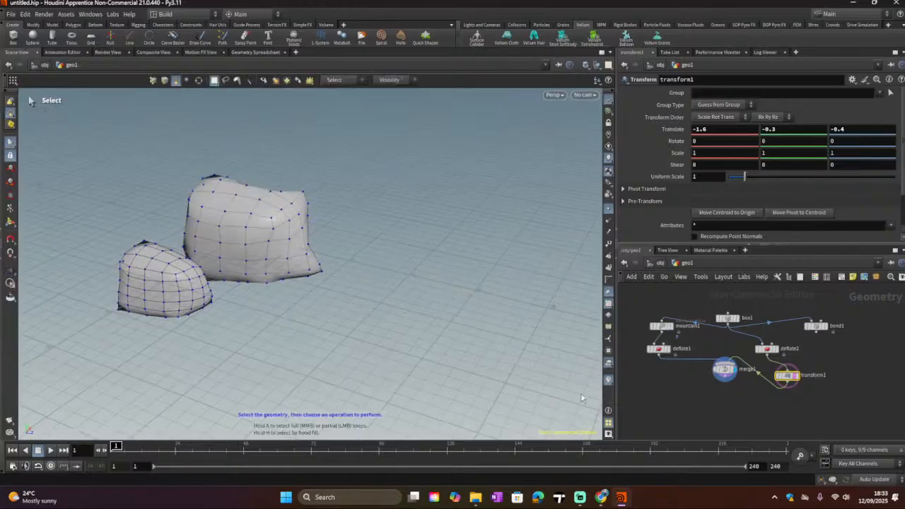
left_click(725, 373)
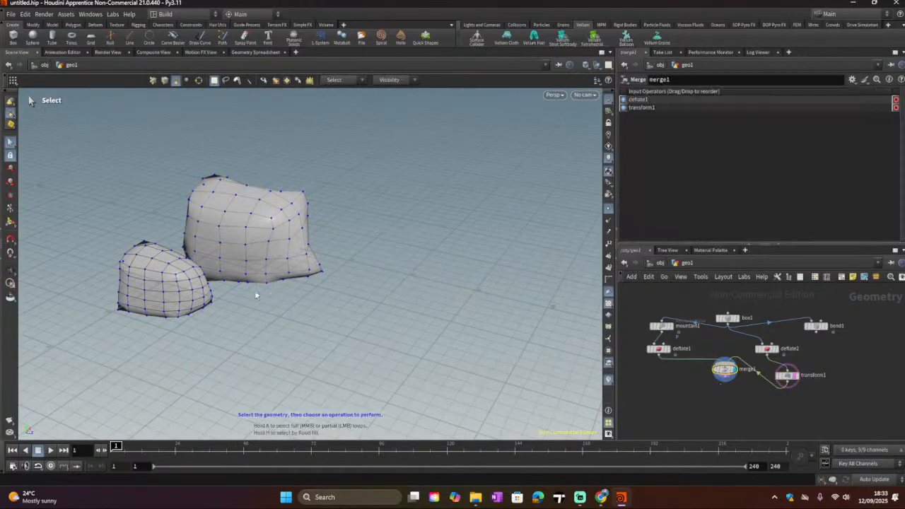
key("Escape")
left_click_drag(252, 258, 224, 252)
key("s")
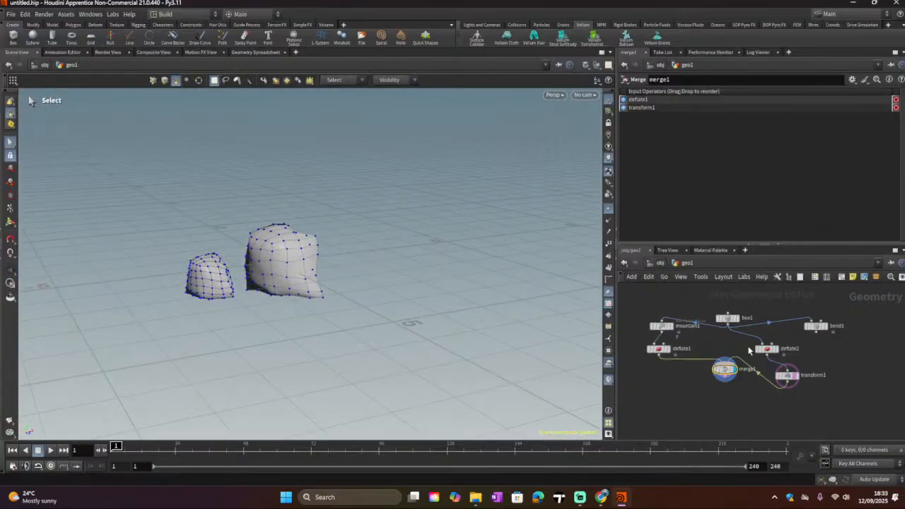
Step: Move deflate2 aside and delete the unused bend1 node
left_click_drag(756, 349, 785, 349)
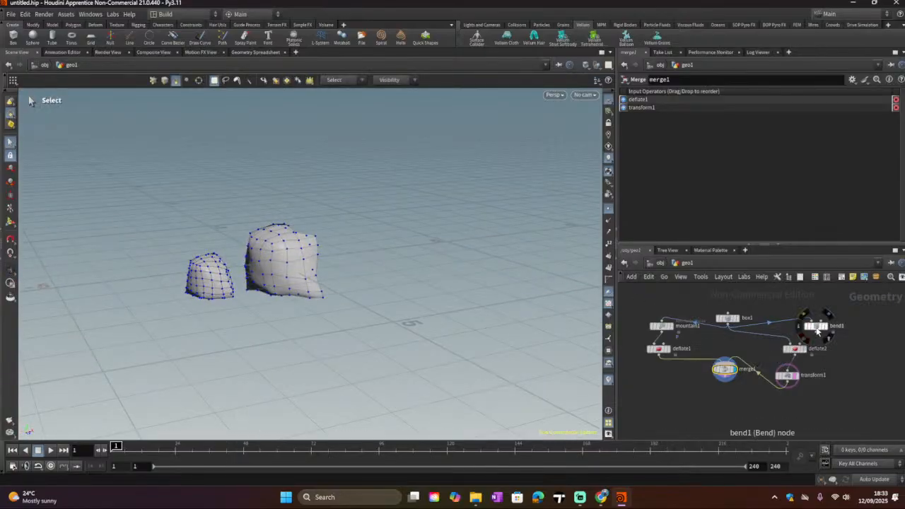
left_click(816, 327)
key("Delete")
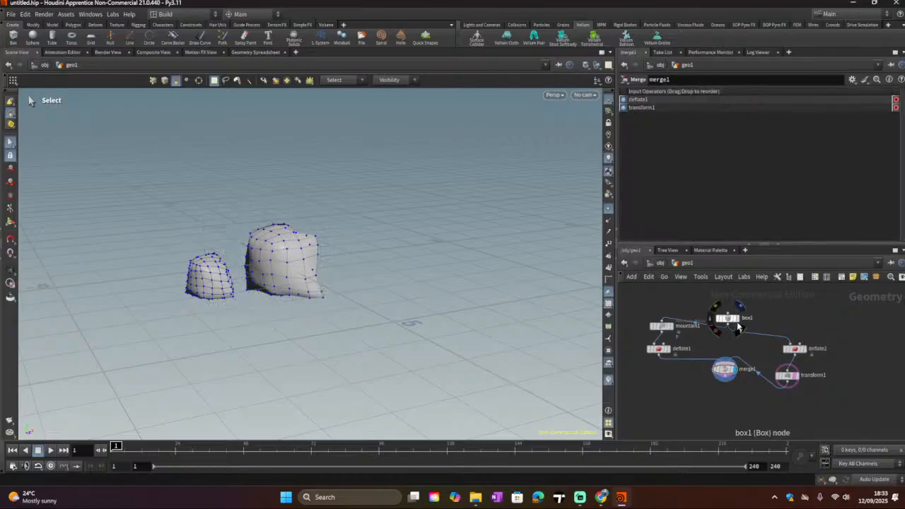
Step: Rearrange box1, deflate2, transform1 and merge1 into a tidy tree layout in the network
left_click_drag(728, 323, 725, 304)
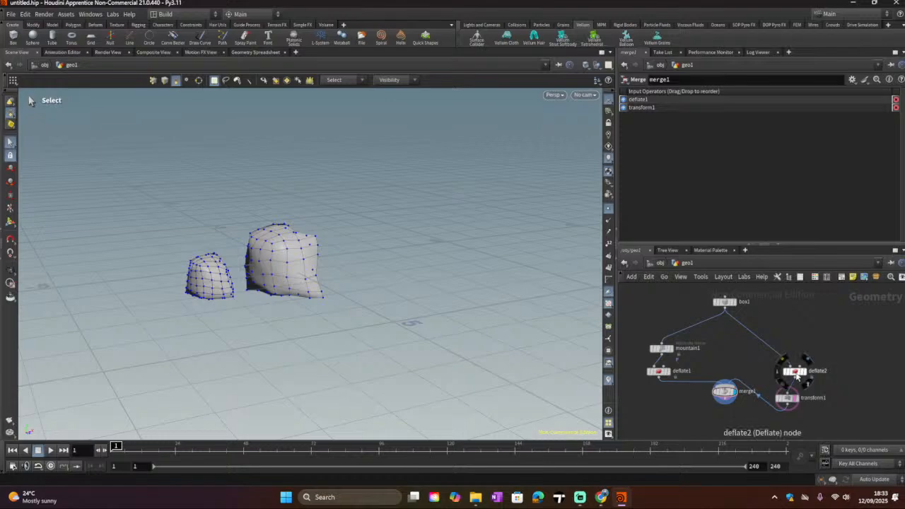
left_click_drag(796, 373, 786, 352)
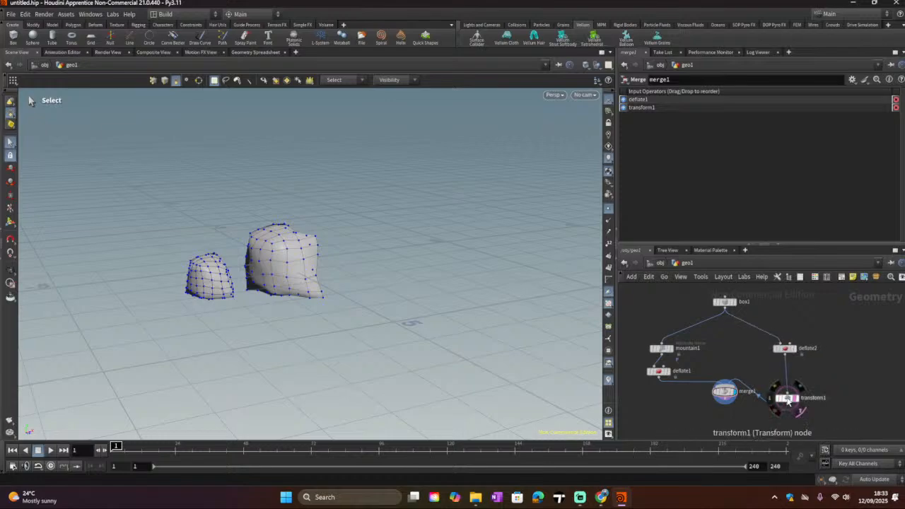
left_click_drag(787, 399, 791, 374)
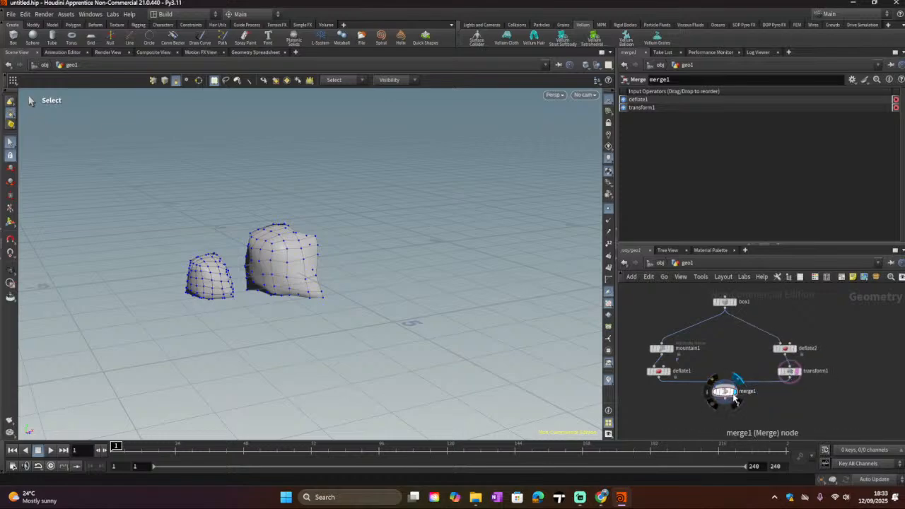
left_click_drag(725, 391, 729, 410)
scroll(722, 387, "down", 3)
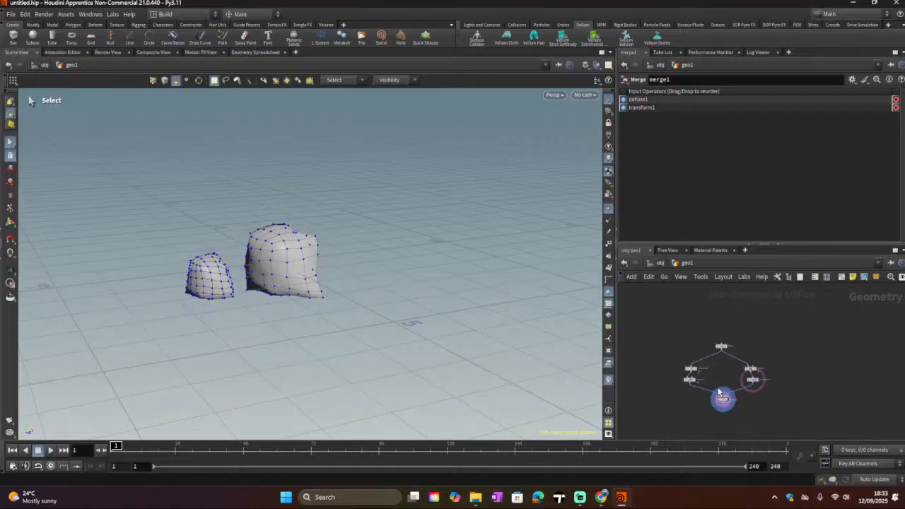
scroll(718, 389, "up", 3)
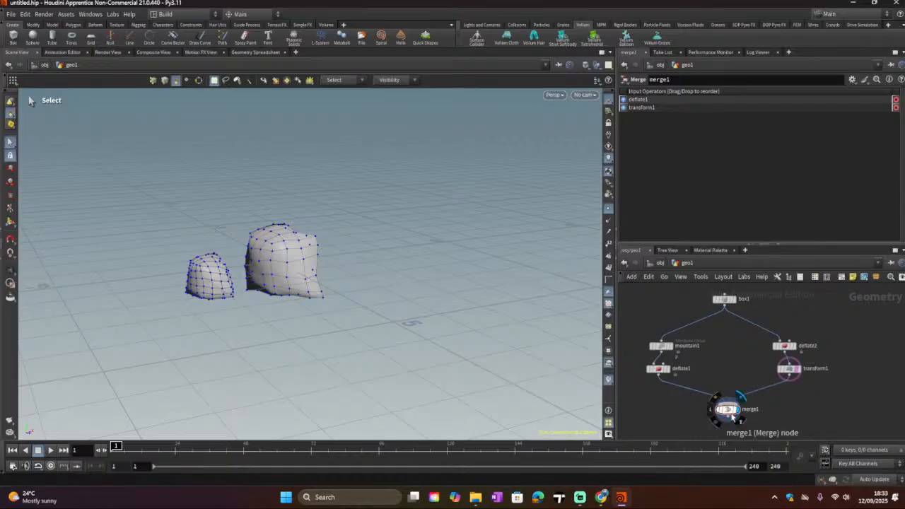
left_click_drag(720, 415, 712, 388)
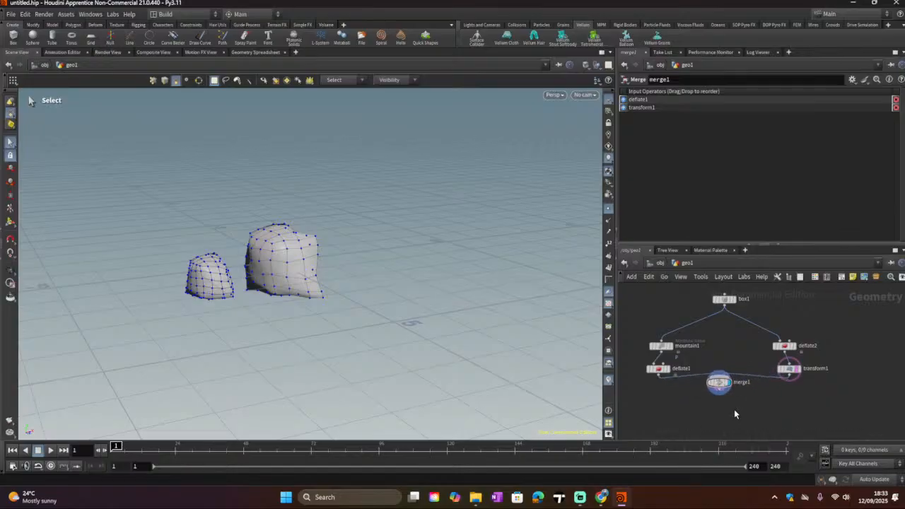
Step: Open the node Tab menu and browse the Dynamics > Pyro nodes
key("Tab")
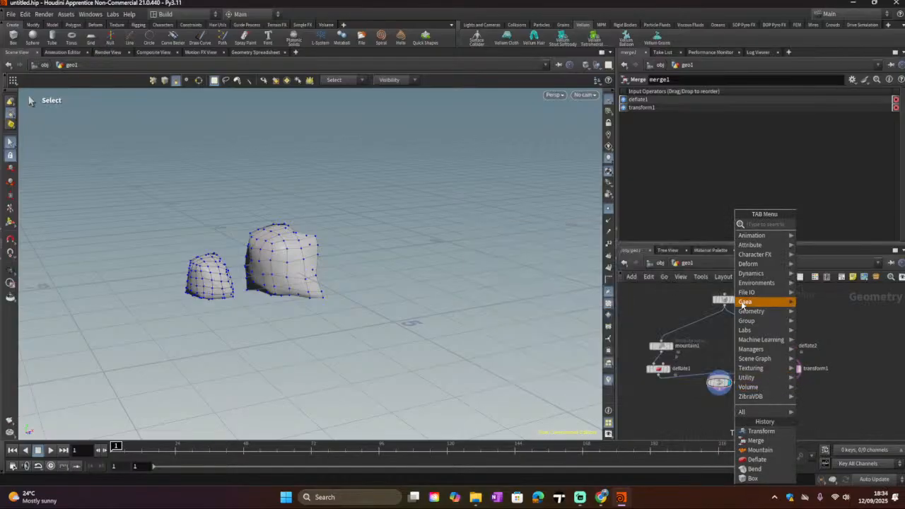
mouse_move(742, 269)
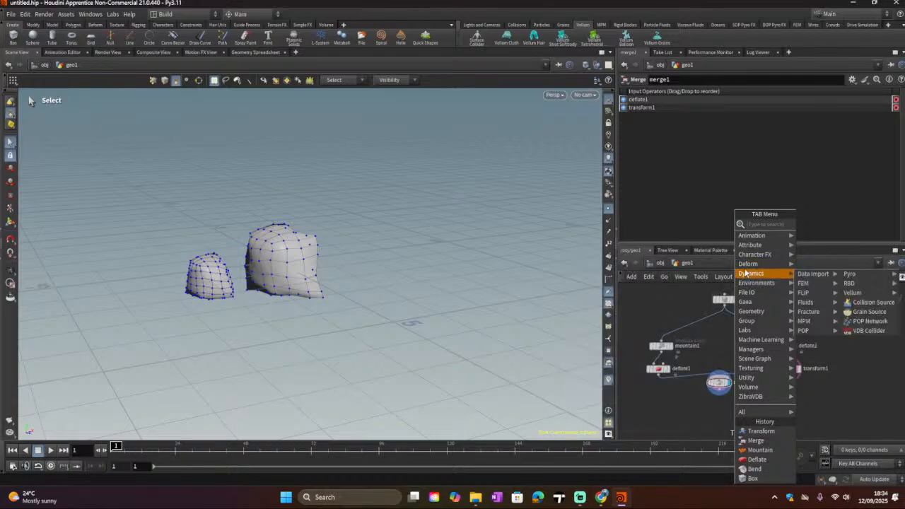
mouse_move(751, 267)
mouse_move(809, 276)
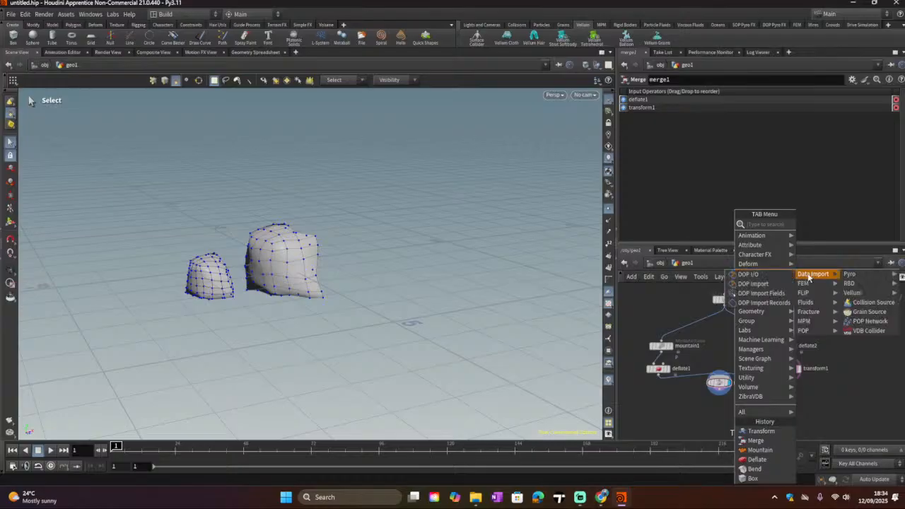
mouse_move(848, 276)
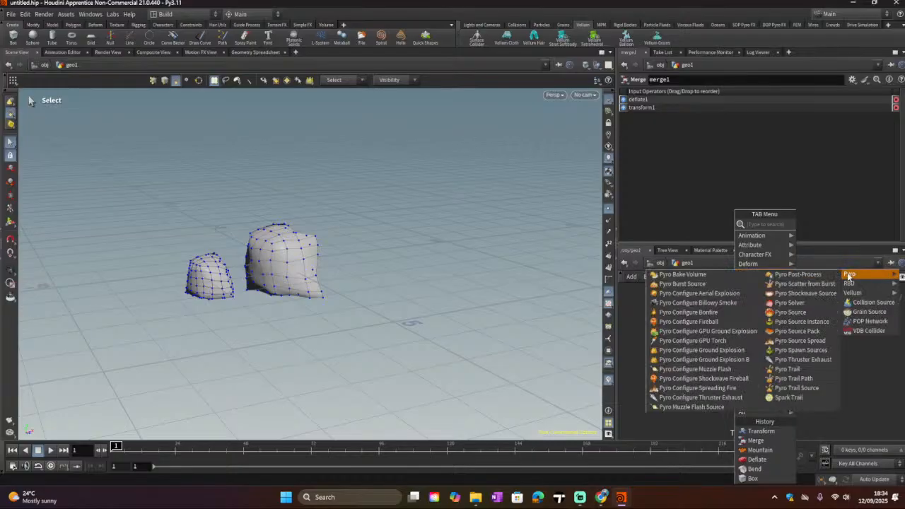
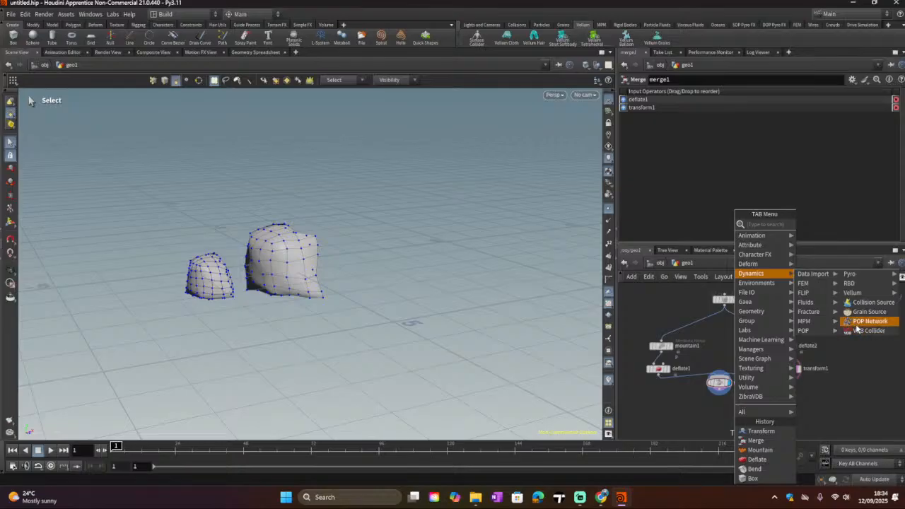
Step: Add a HeightField node from the Environments > Terrain section, place it beside the box network, and frame it in the viewport
mouse_move(834, 318)
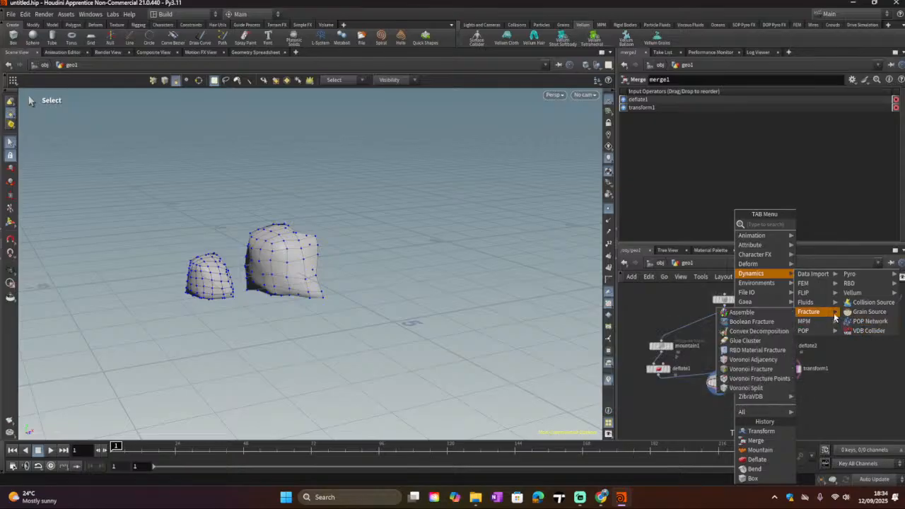
mouse_move(821, 332)
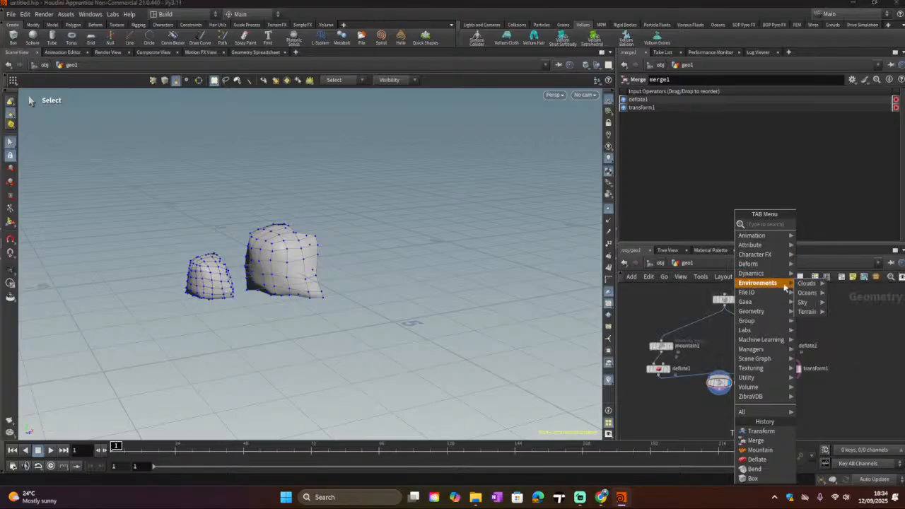
mouse_move(807, 313)
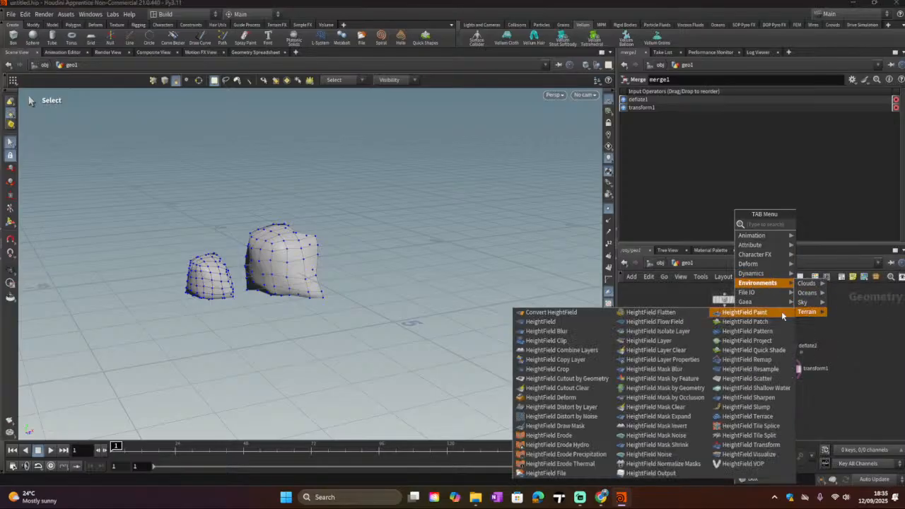
left_click(541, 321)
left_click(862, 339)
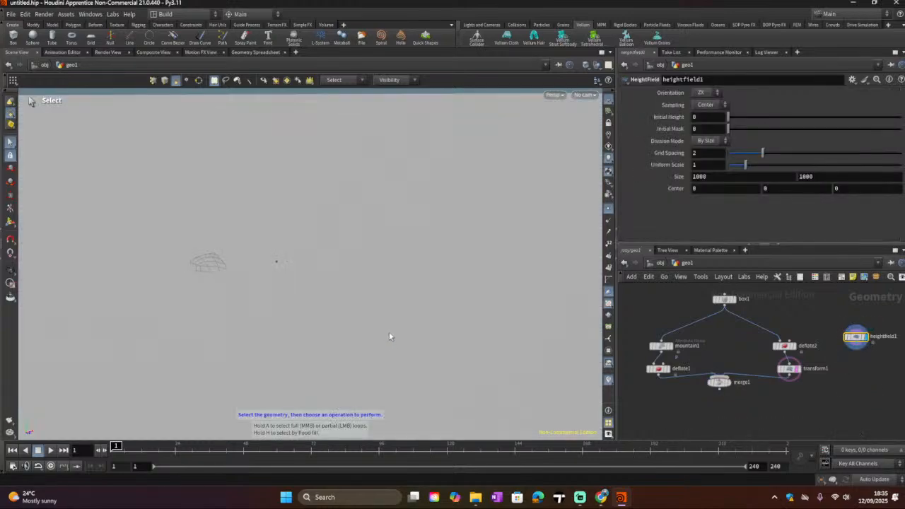
scroll(402, 330, "down", 12, "alt")
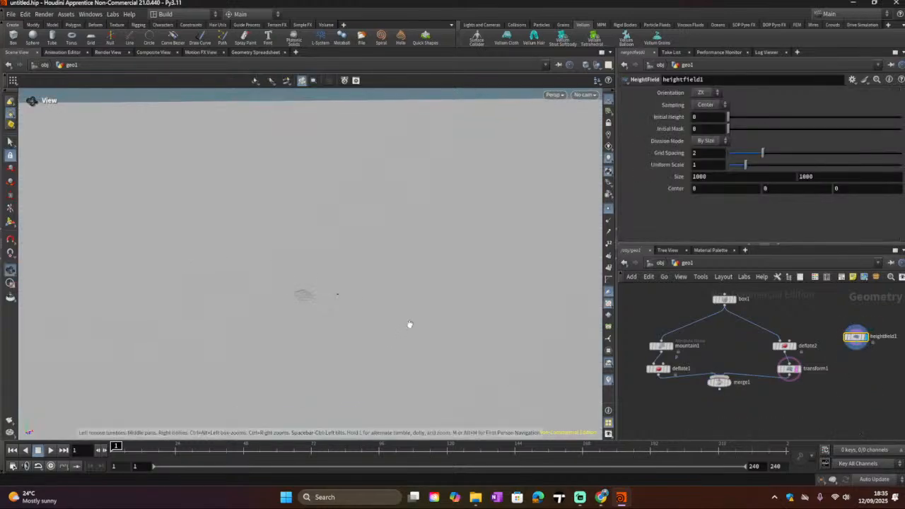
scroll(406, 332, "down", 10)
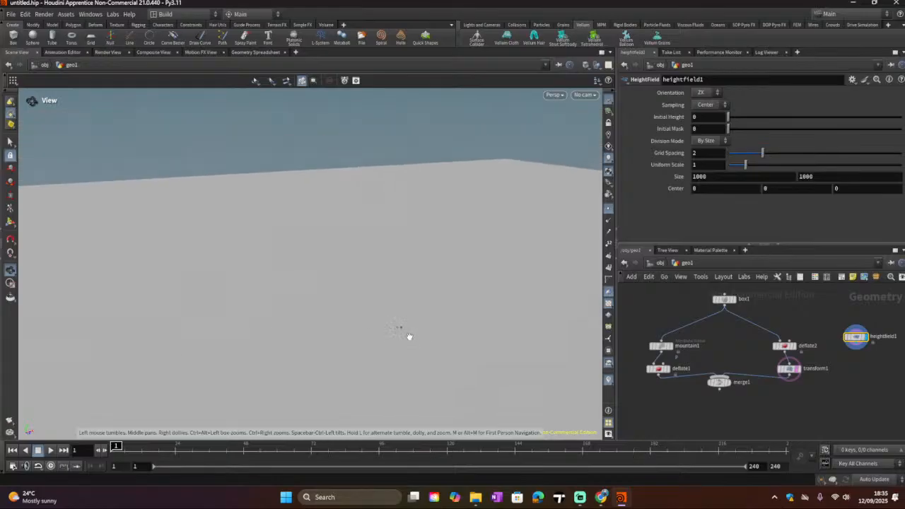
scroll(414, 335, "down", 8)
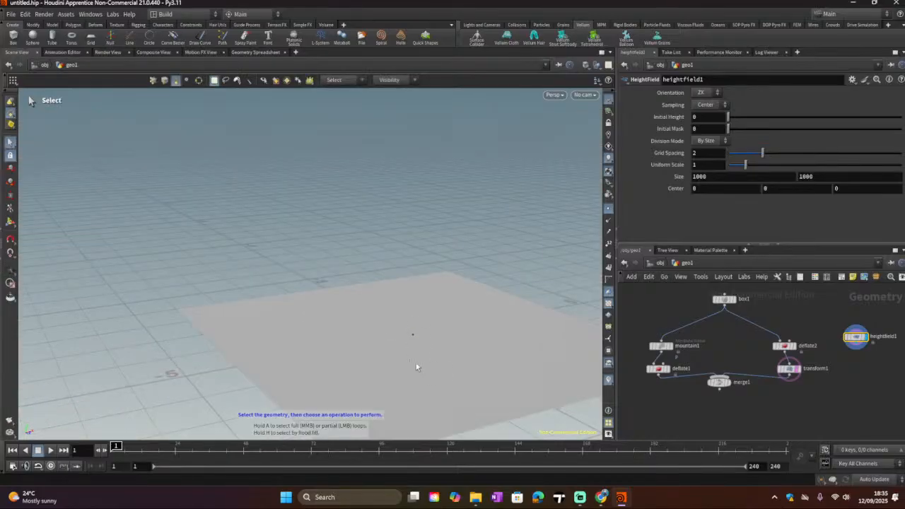
middle_click_drag(420, 363, 357, 297)
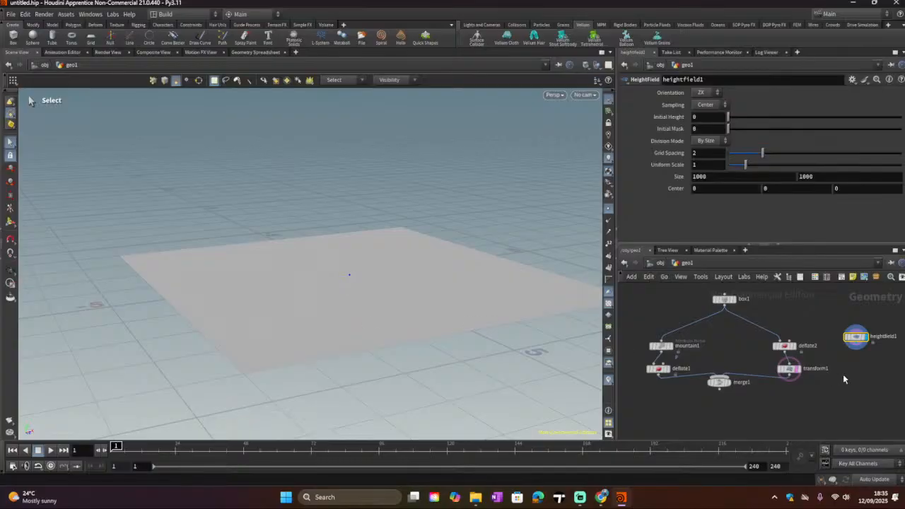
key("Tab")
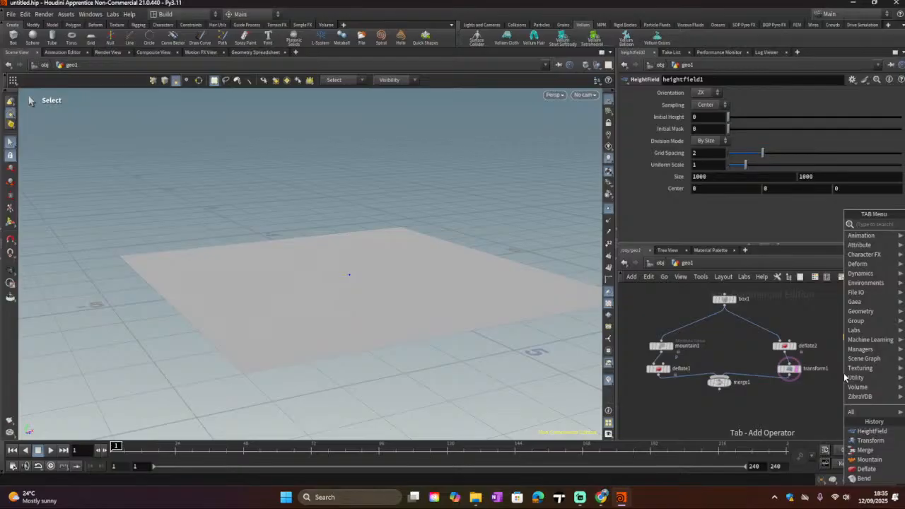
type("ter")
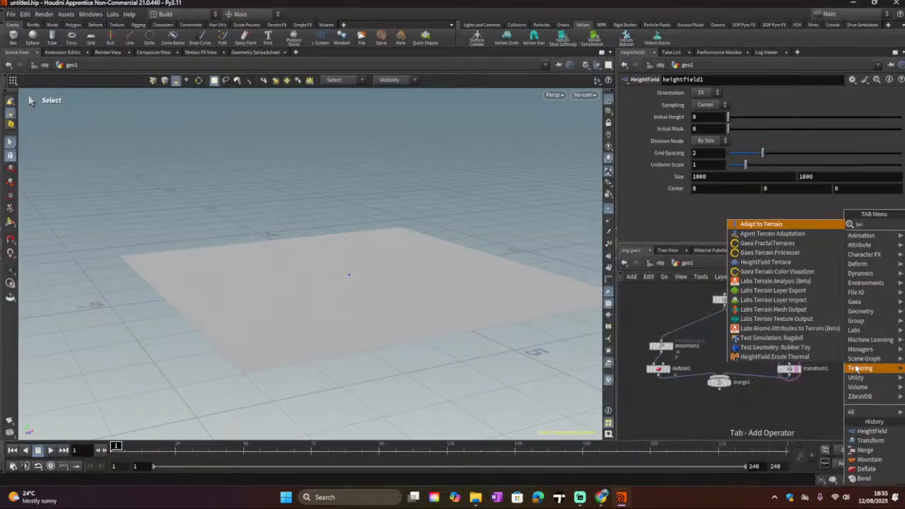
left_click(801, 407)
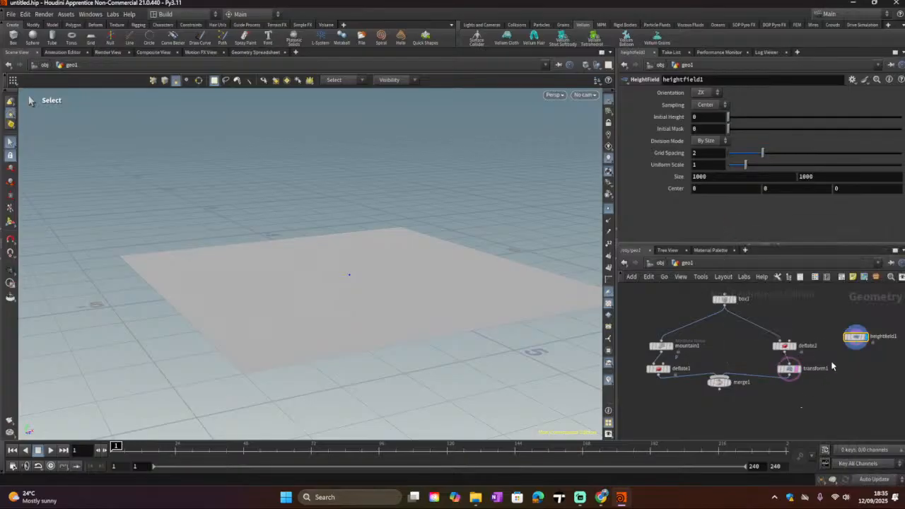
Step: Add a HeightField Noise node below heightfield1 and wire heightfield1 into its input
key("Tab")
type("heigh")
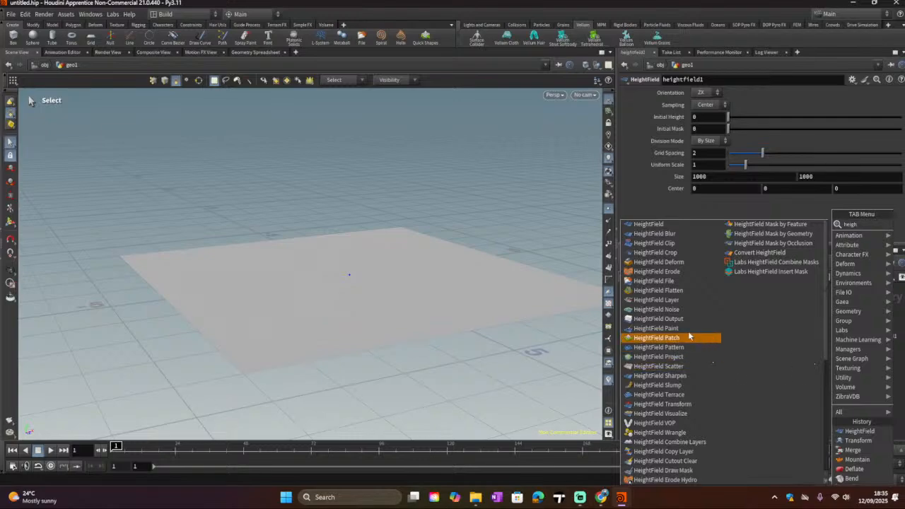
left_click(656, 309)
left_click(853, 369)
left_click(841, 369)
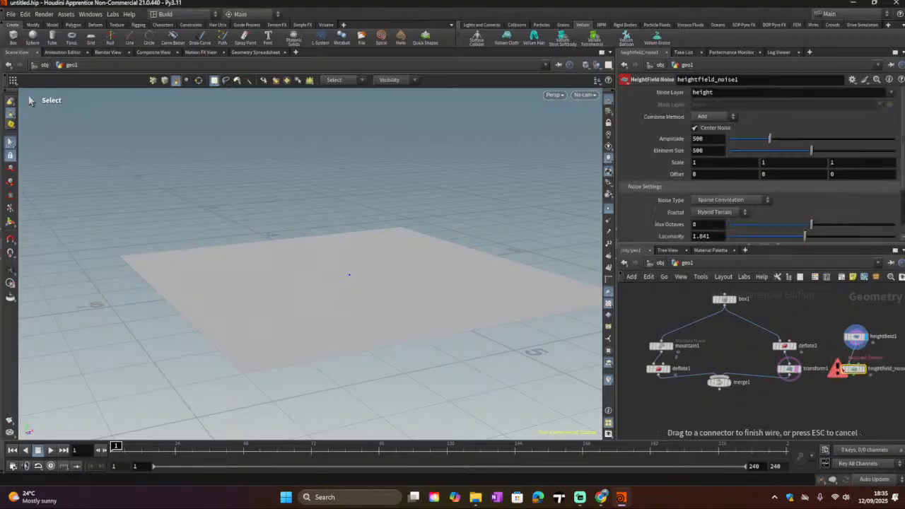
left_click(853, 364)
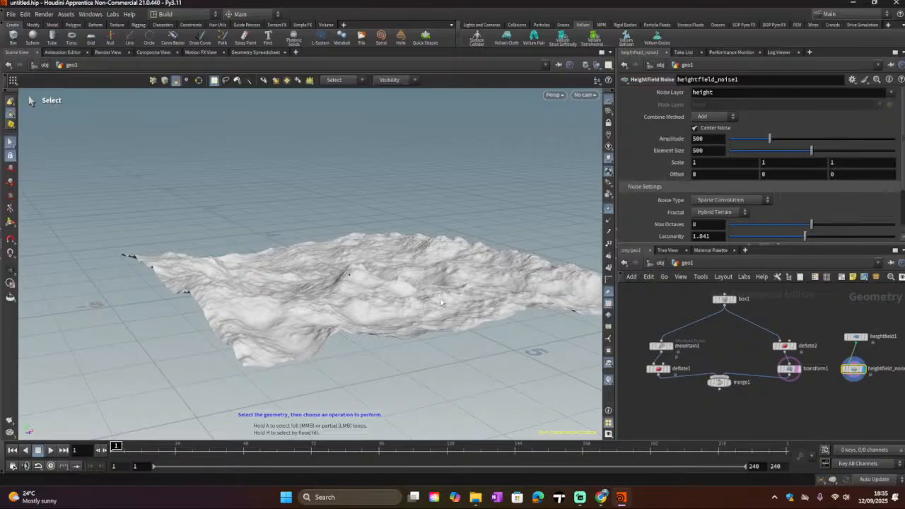
Step: Orbit and zoom around the noise terrain in the viewport to examine its shape
key("Escape")
left_click_drag(462, 341, 125, 291)
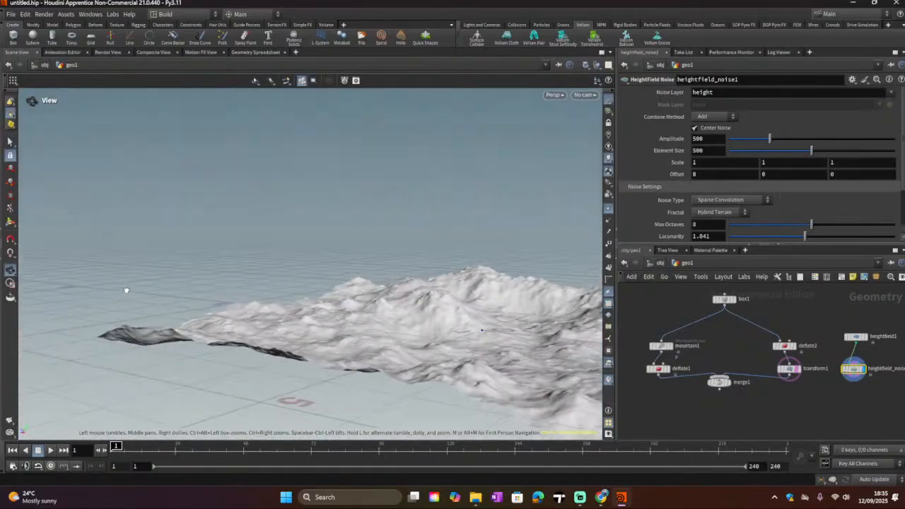
left_click_drag(414, 339, 356, 336, "alt")
key("s")
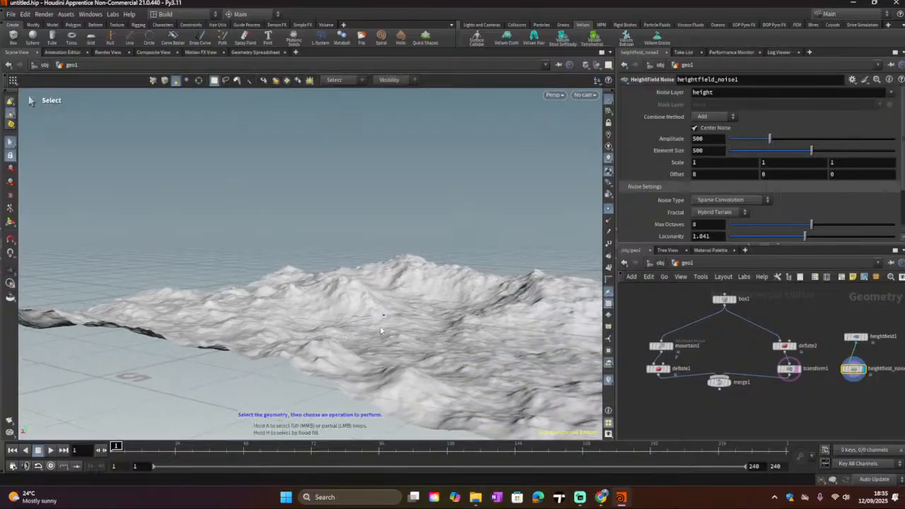
right_click_drag(395, 325, 373, 339, "alt")
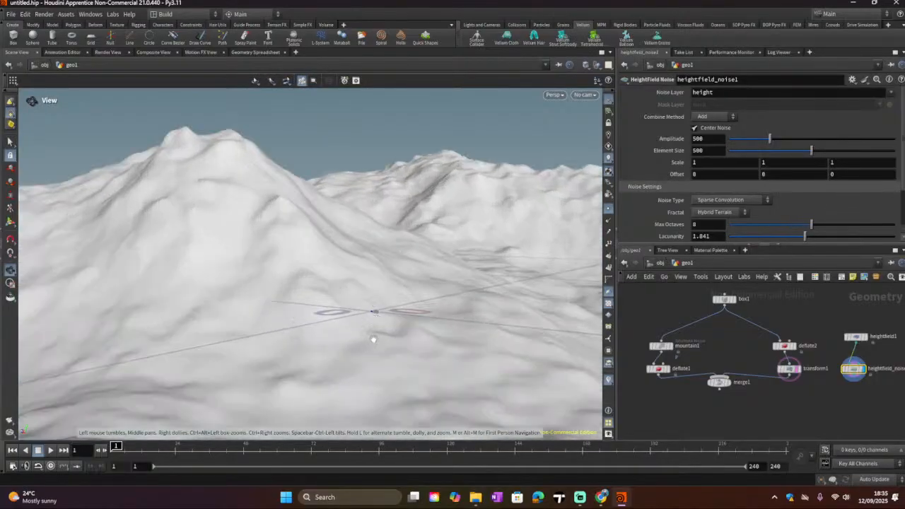
scroll(370, 342, "up", 3)
scroll(394, 283, "up", 3)
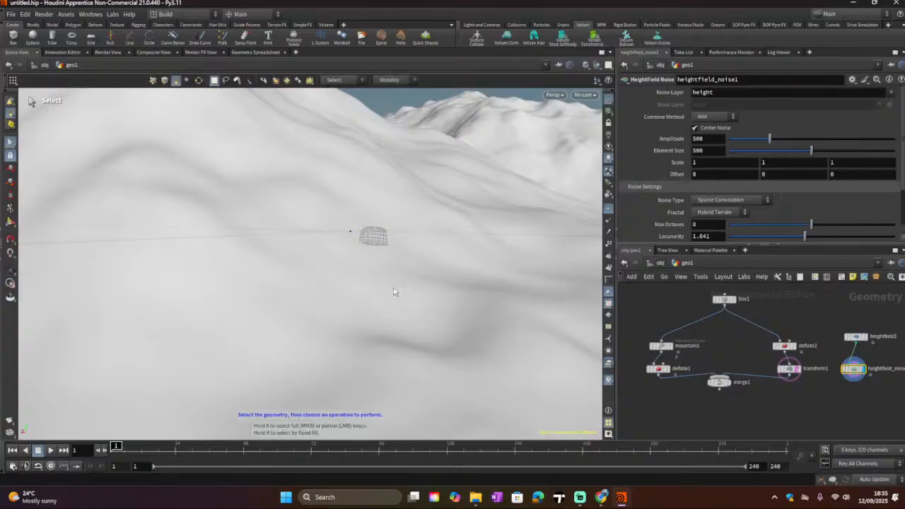
scroll(393, 289, "down", 5)
left_click_drag(381, 301, 226, 283, "alt")
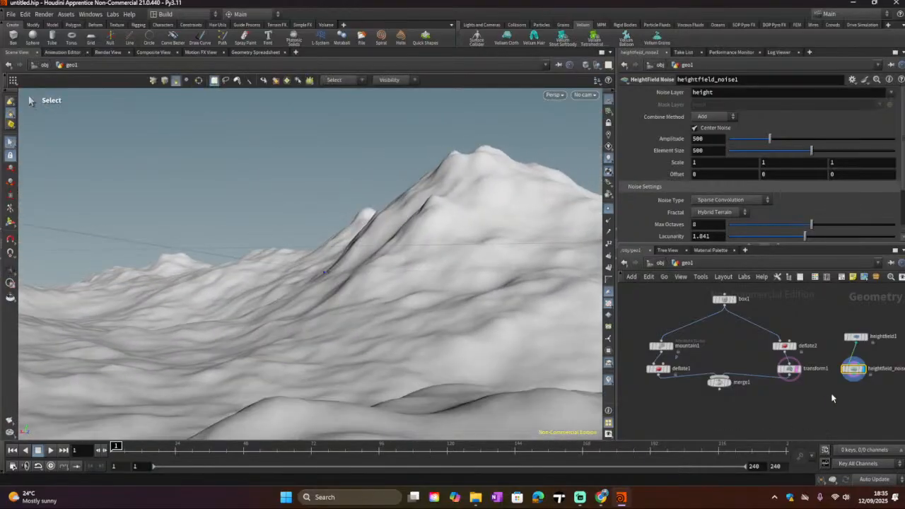
Step: Add a HeightField Terrace node under heightfield_noise1, wire the noise into it, and display it
key("Tab")
type("he")
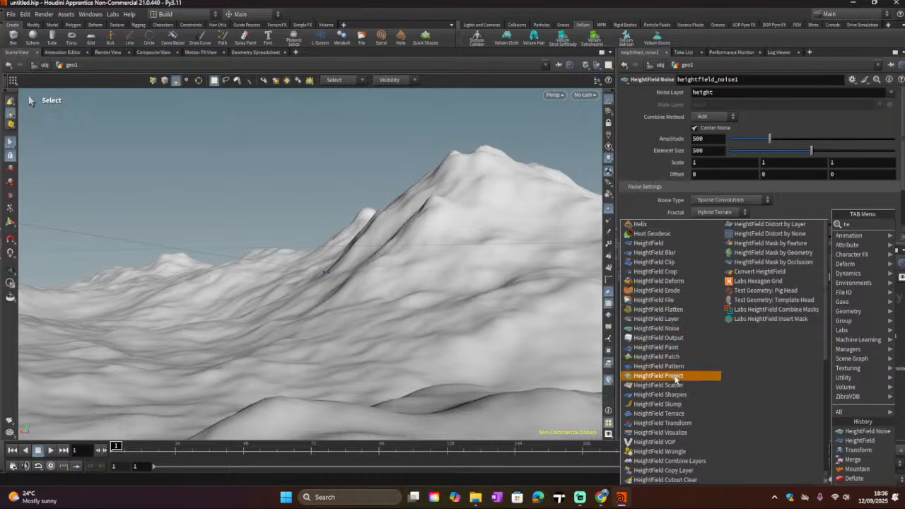
left_click(664, 413)
left_click(848, 403)
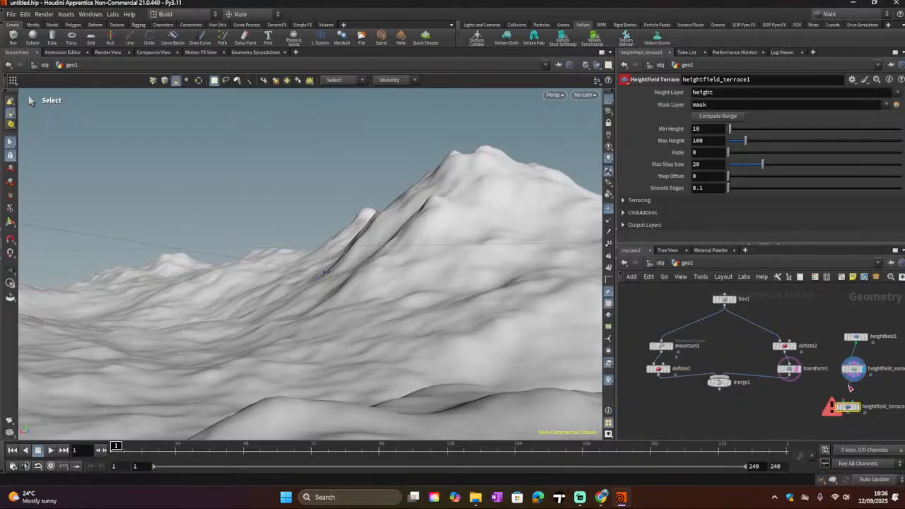
left_click_drag(851, 381, 842, 401)
left_click(859, 410)
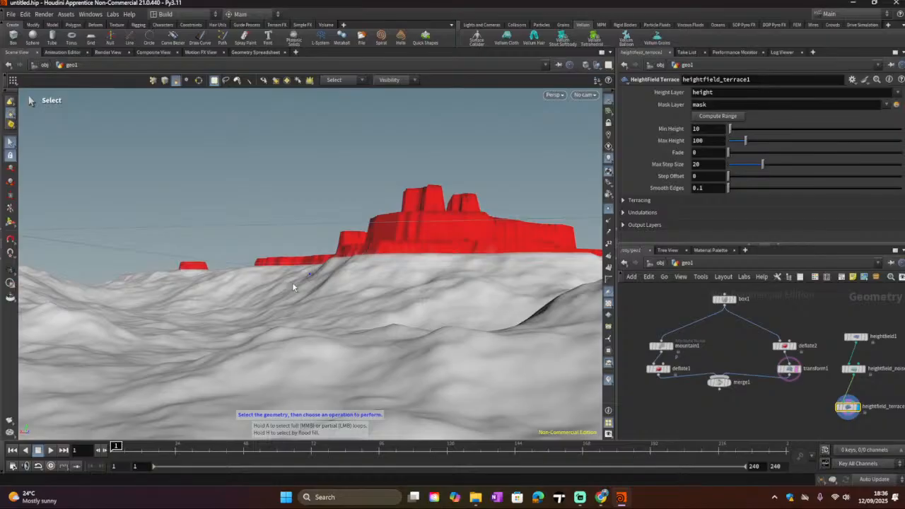
left_click_drag(293, 287, 227, 301, "alt")
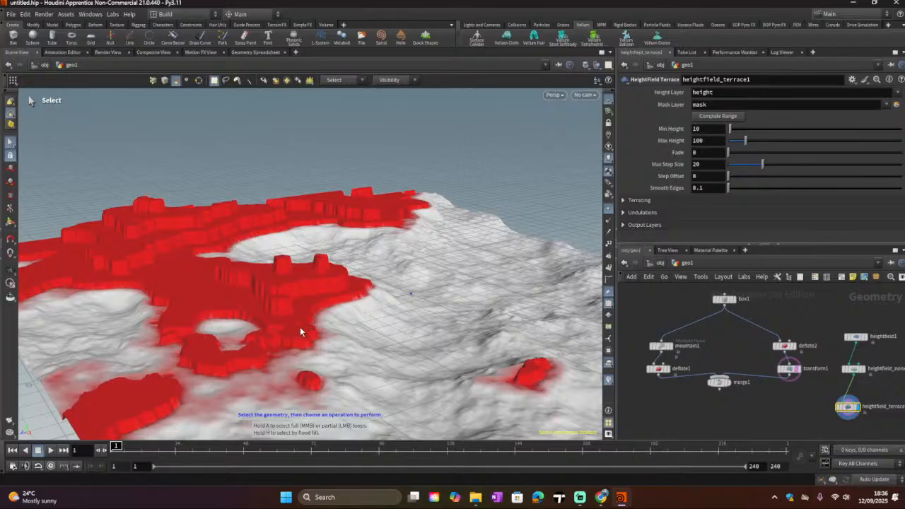
left_click_drag(848, 407, 841, 399)
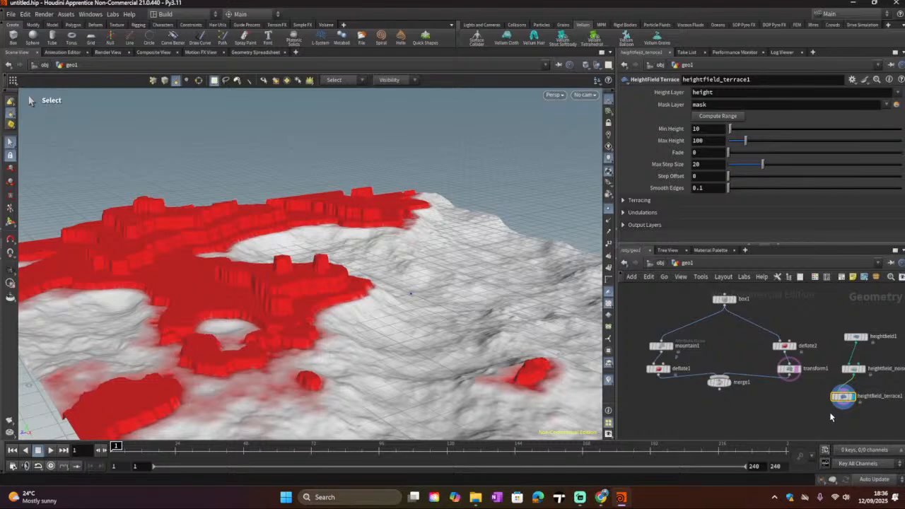
Step: Add a HeightField Erode node below heightfield_terrace1 and connect the terrace output into it
key("Tab")
type("he")
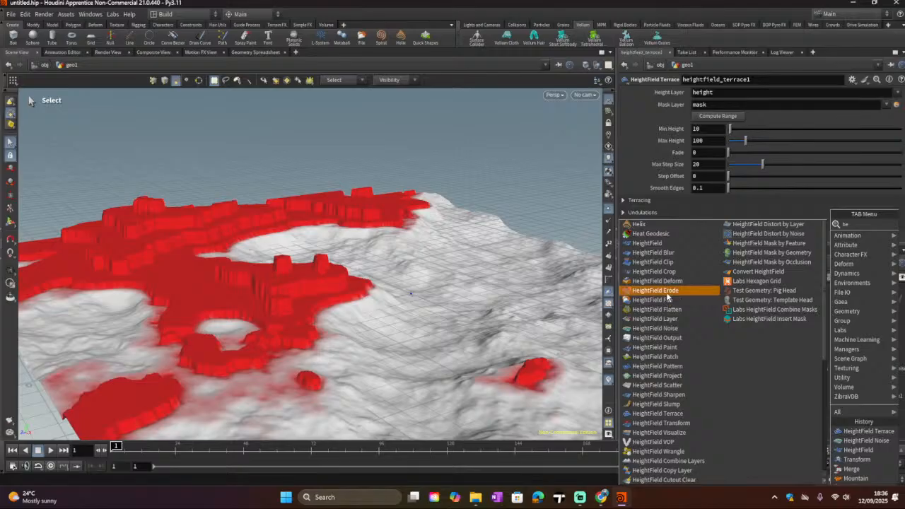
left_click(667, 291)
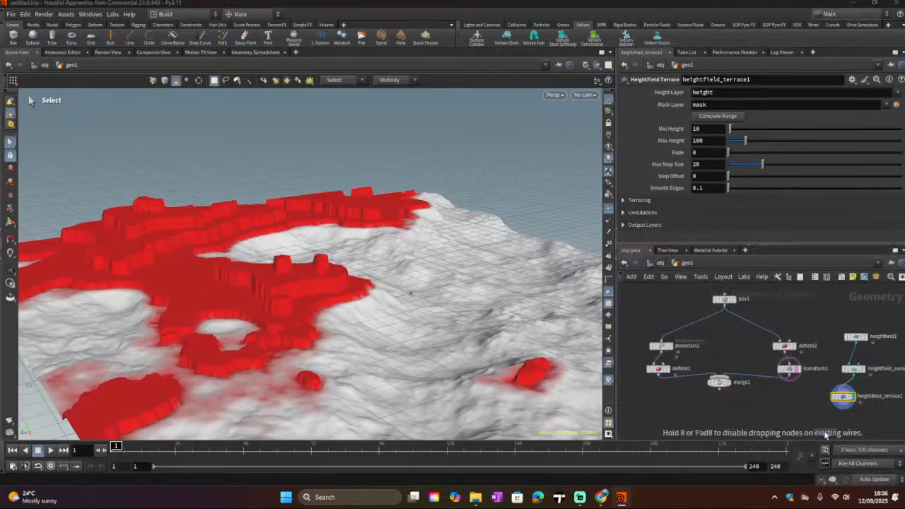
left_click(812, 408)
middle_click_drag(762, 413, 751, 363)
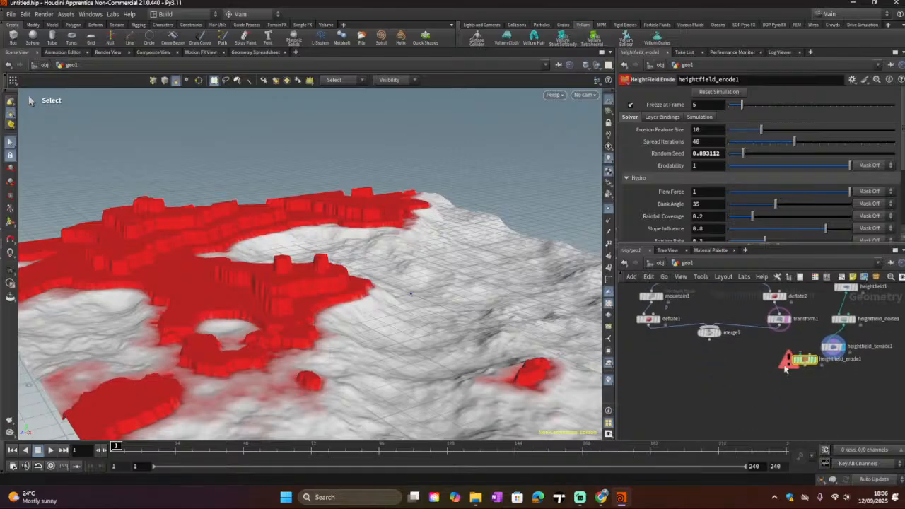
left_click_drag(799, 360, 810, 373)
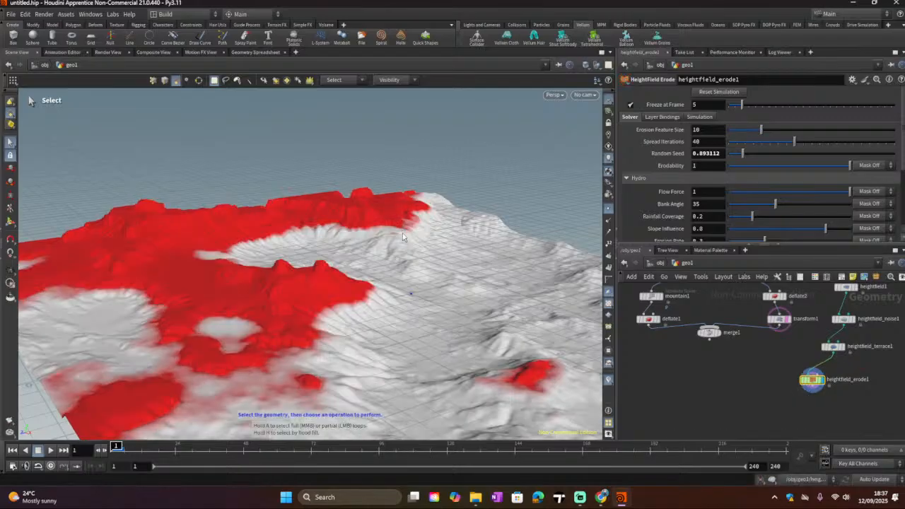
Step: Orbit and zoom in the viewport to inspect the eroded terrain up close
key("Escape")
left_click_drag(412, 233, 410, 231)
left_click_drag(298, 245, 453, 227)
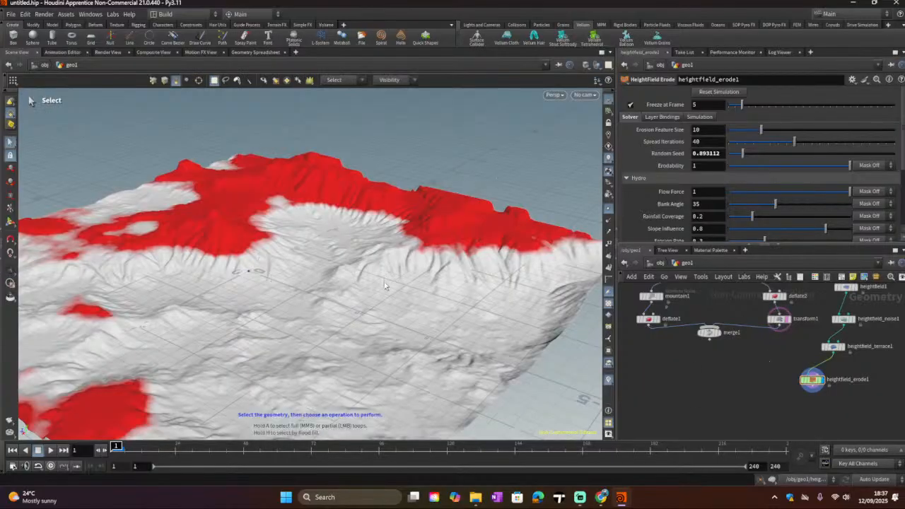
scroll(385, 286, "up", 2)
scroll(467, 253, "up", 5)
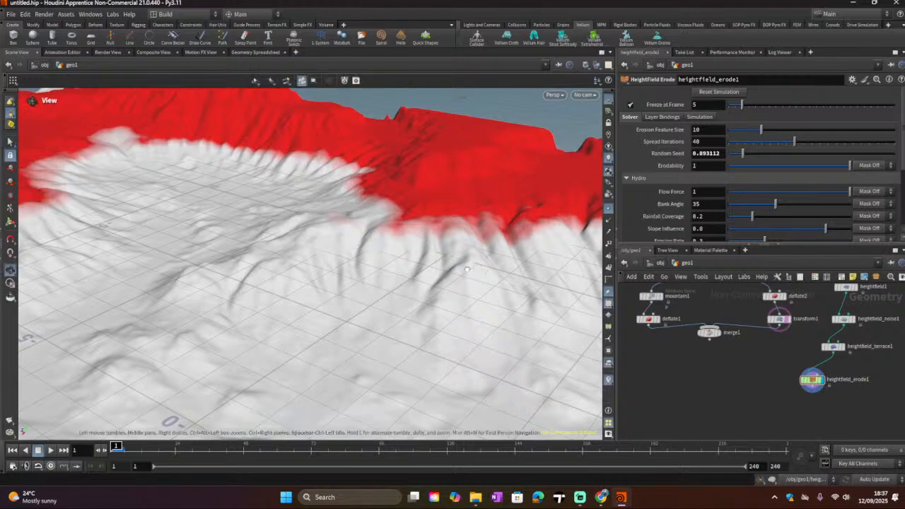
left_click_drag(466, 269, 537, 275)
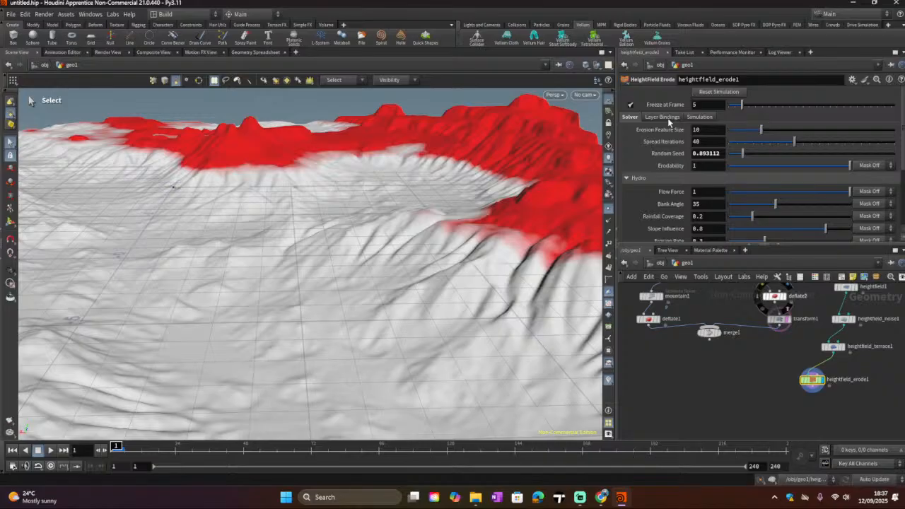
Step: Browse the HeightField Erode parameter tabs: Simulation, Solver and Layer Bindings
left_click(699, 119)
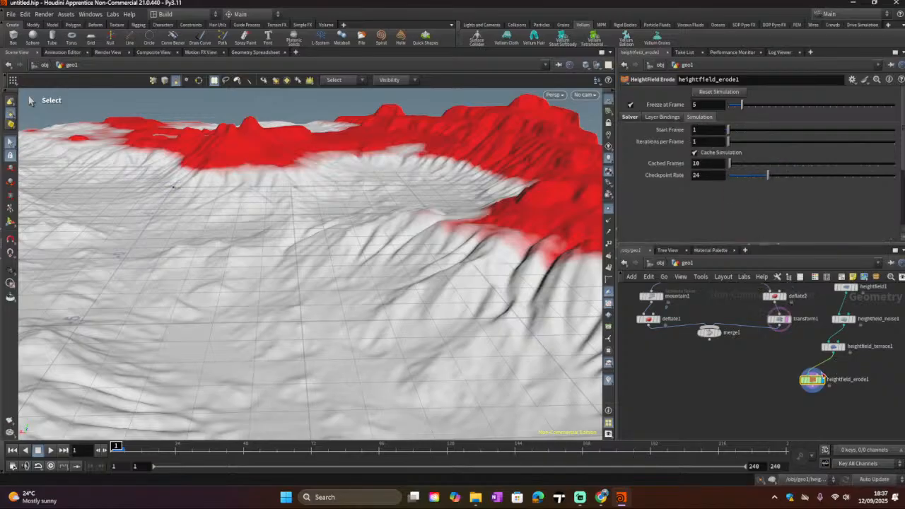
left_click(629, 117)
scroll(699, 176, "down", 3)
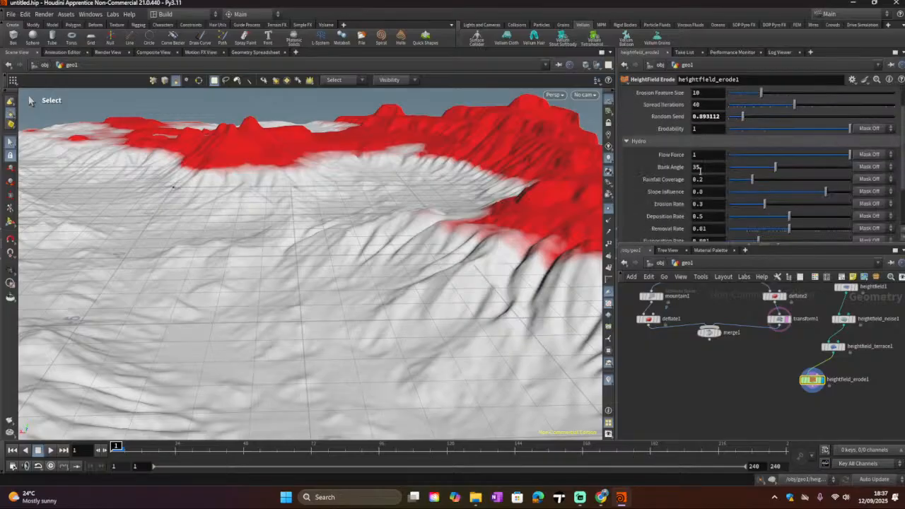
scroll(698, 173, "up", 3)
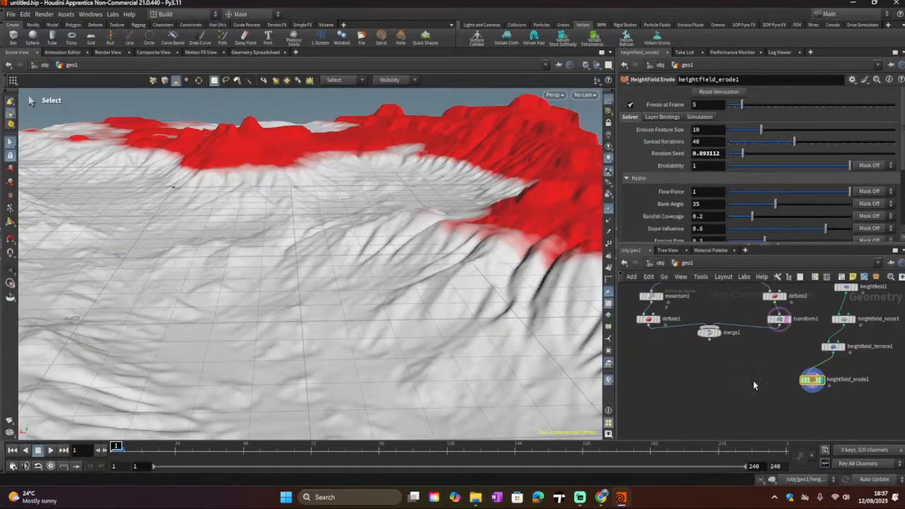
left_click(662, 117)
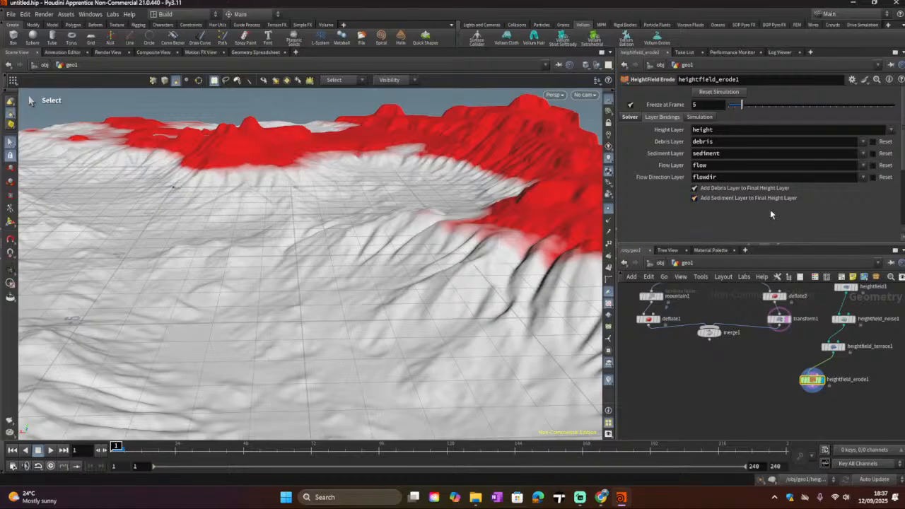
Step: Add a HeightField Visualize node below heightfield_erode1, wire the erode output into it, and set it as the display node
key("Tab")
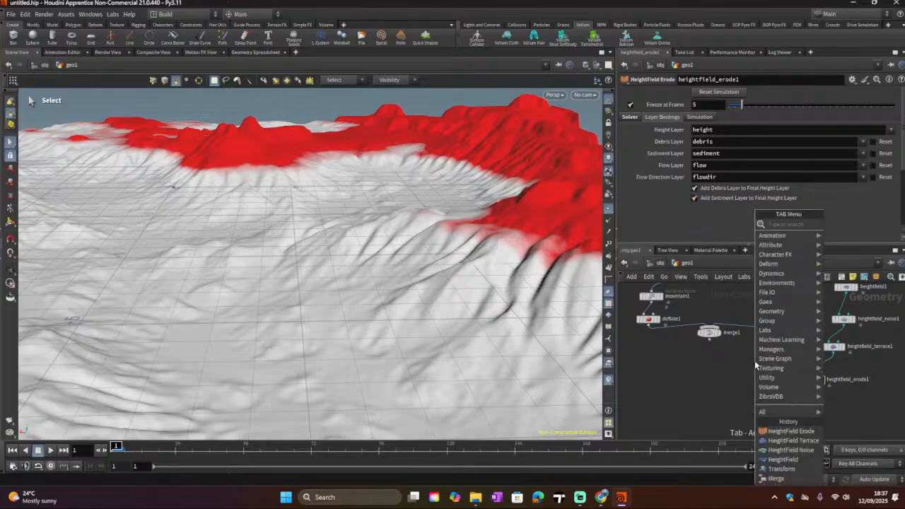
type("he")
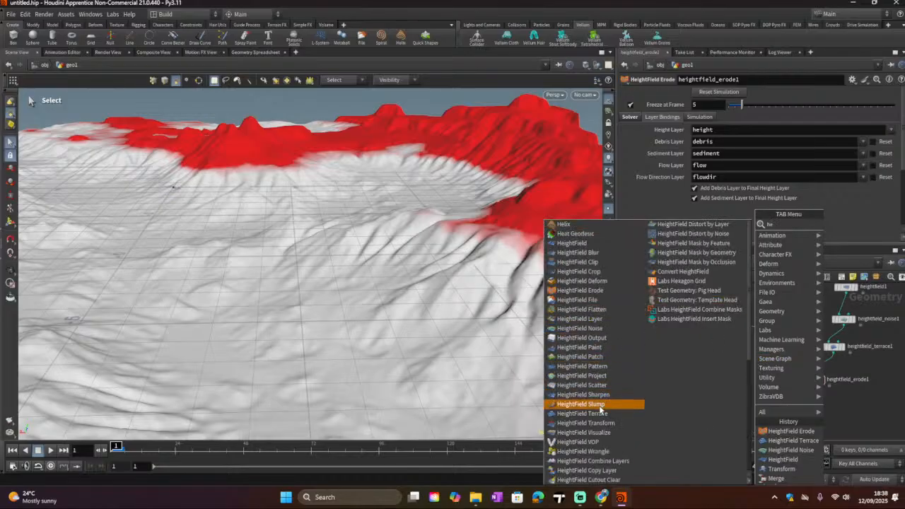
left_click(606, 432)
left_click(770, 417)
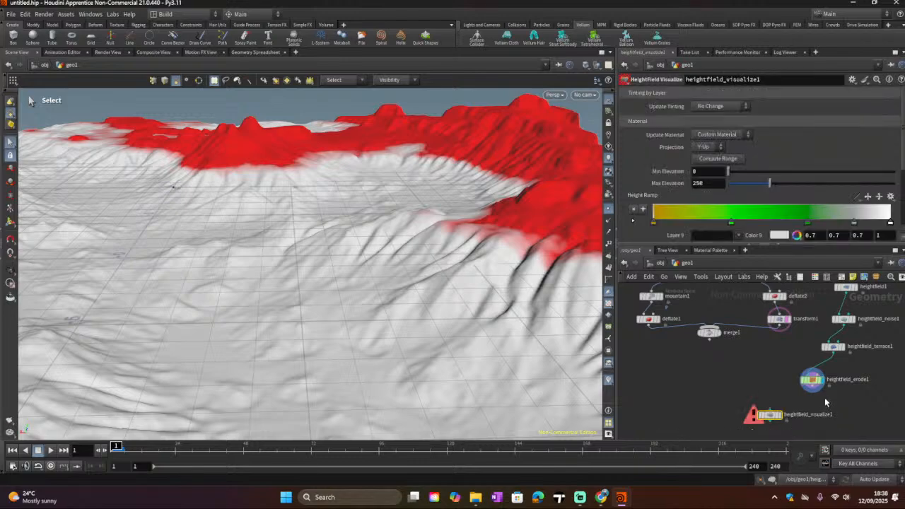
mouse_move(768, 410)
left_mouse_down()
mouse_move(776, 400)
mouse_move(782, 420)
left_mouse_up()
left_click(781, 419)
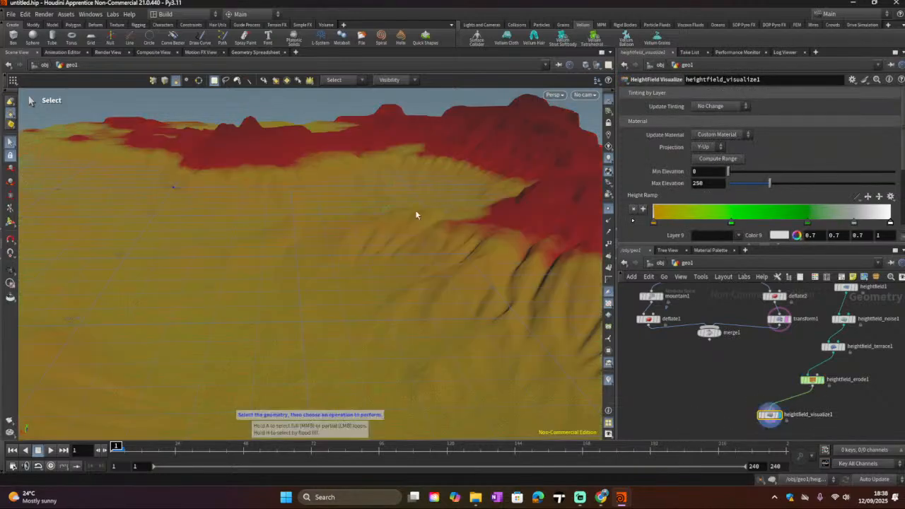
Step: Insert a HeightField Mask Clear node onto the wire between heightfield_erode1 and heightfield_visualize1
scroll(395, 216, "down", 7, "alt")
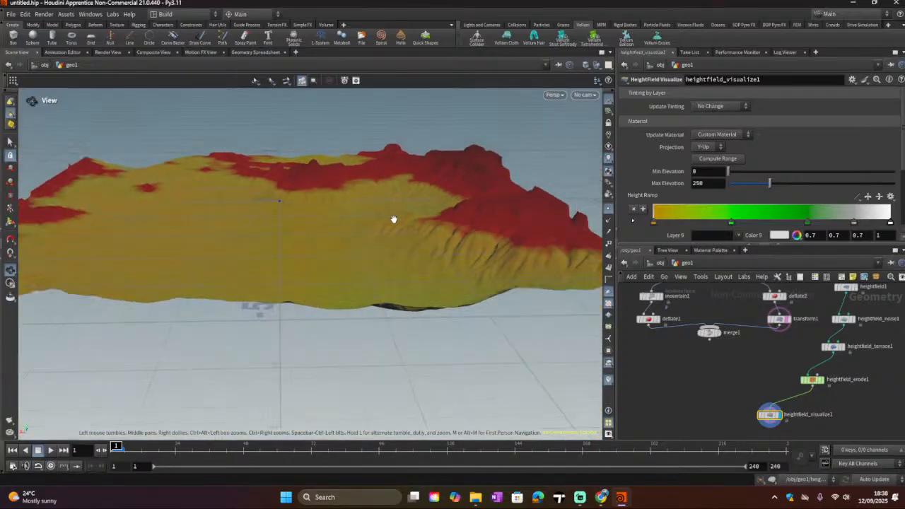
scroll(394, 243, "up", 10)
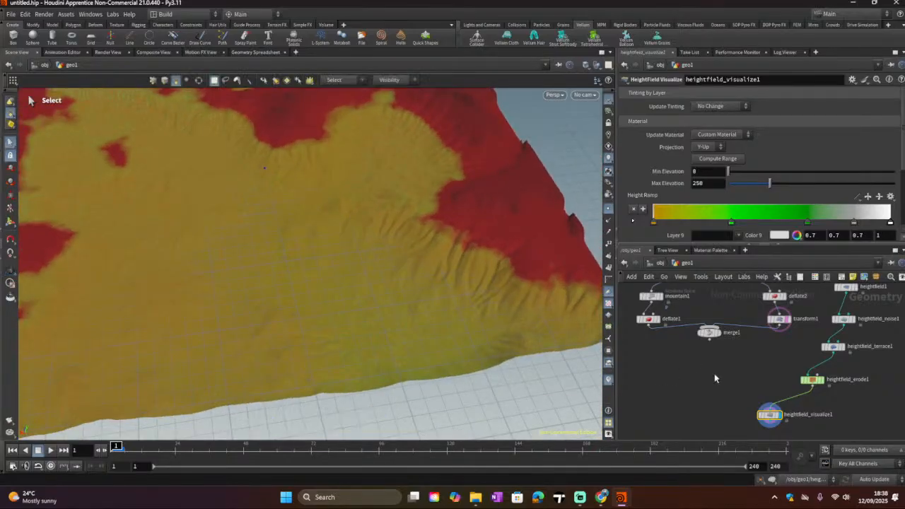
key("Tab")
mouse_move(772, 396)
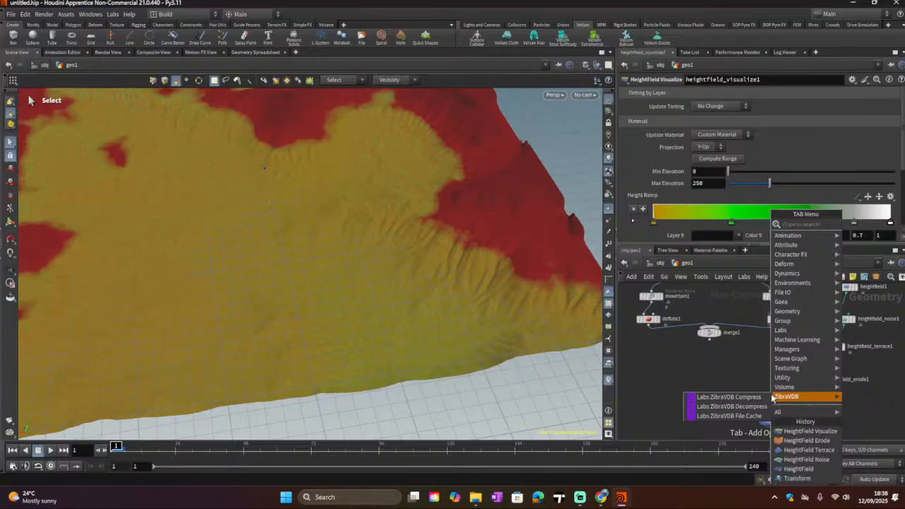
type("he")
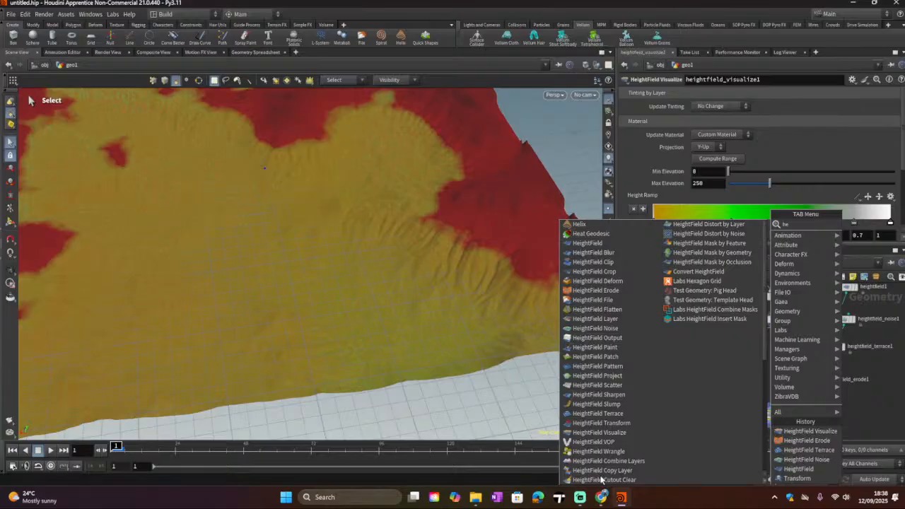
scroll(600, 479, "down", 5)
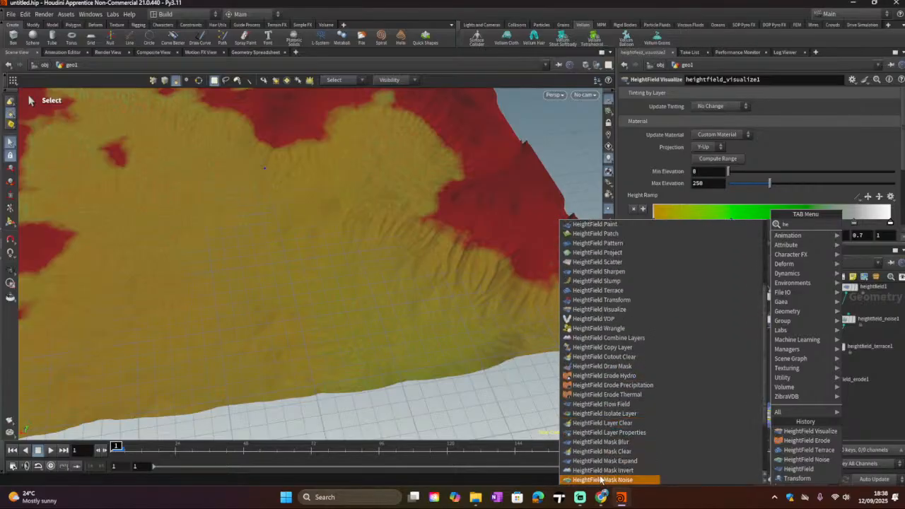
left_click(600, 458)
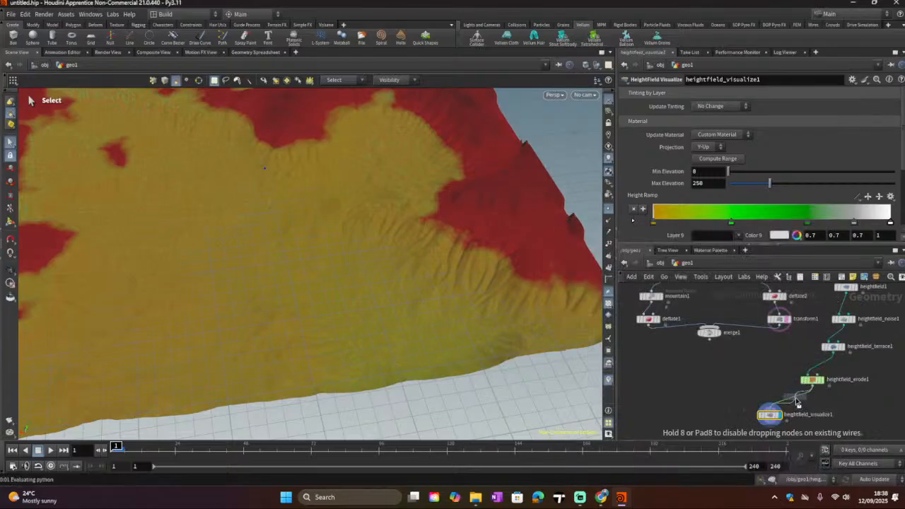
left_click(808, 406)
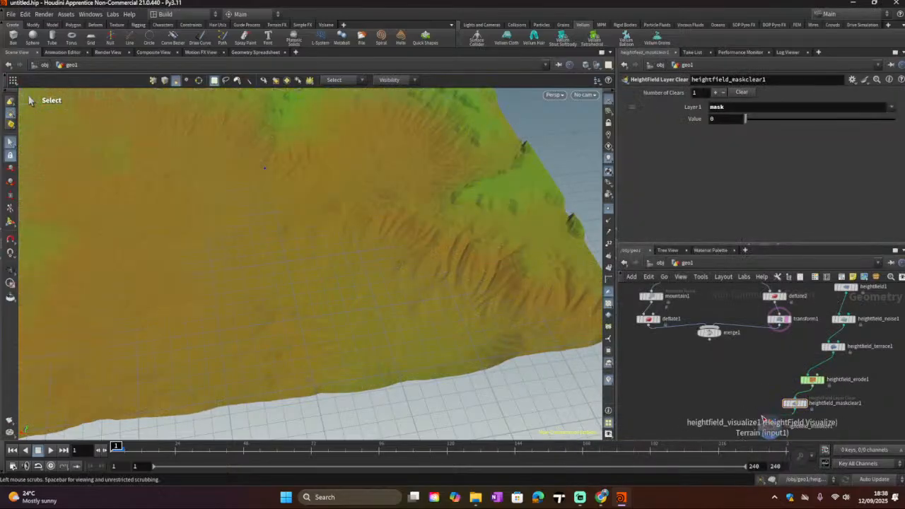
Step: Compare the terraced terrain with the final visualized terrain, orbiting and zooming around it in the viewport
scroll(429, 239, "down", 6, "alt")
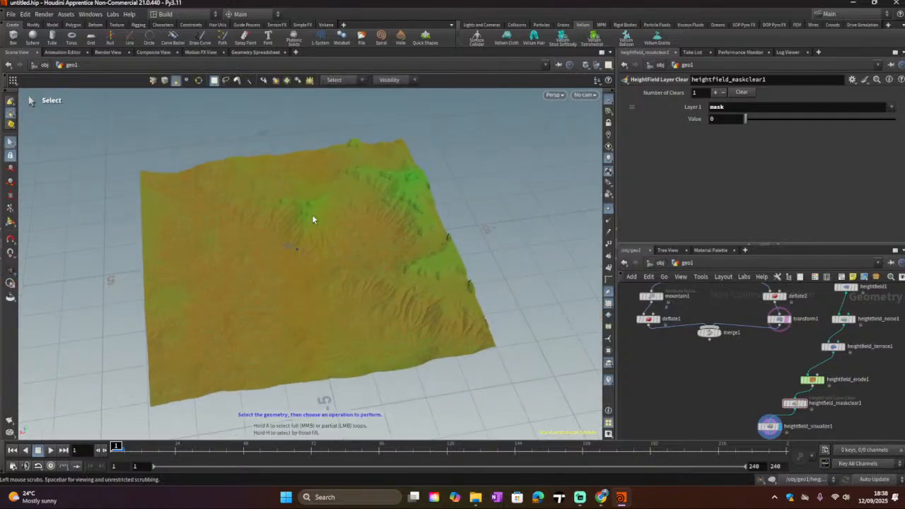
scroll(312, 214, "up", 5)
left_click_drag(314, 214, 324, 155)
key("s")
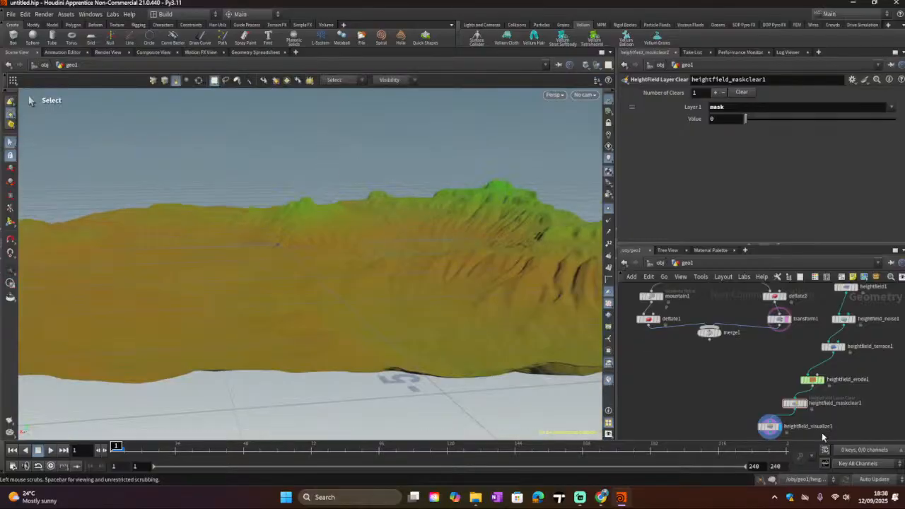
left_click(842, 346)
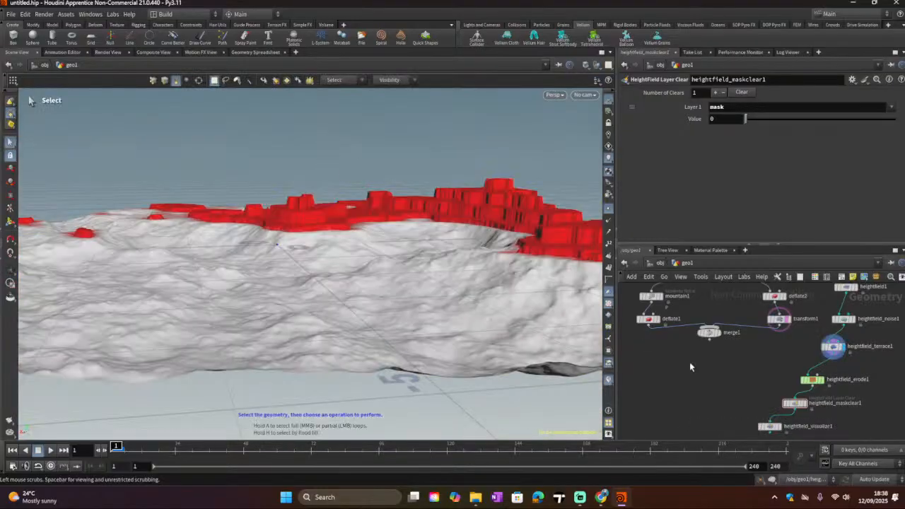
left_click(780, 426)
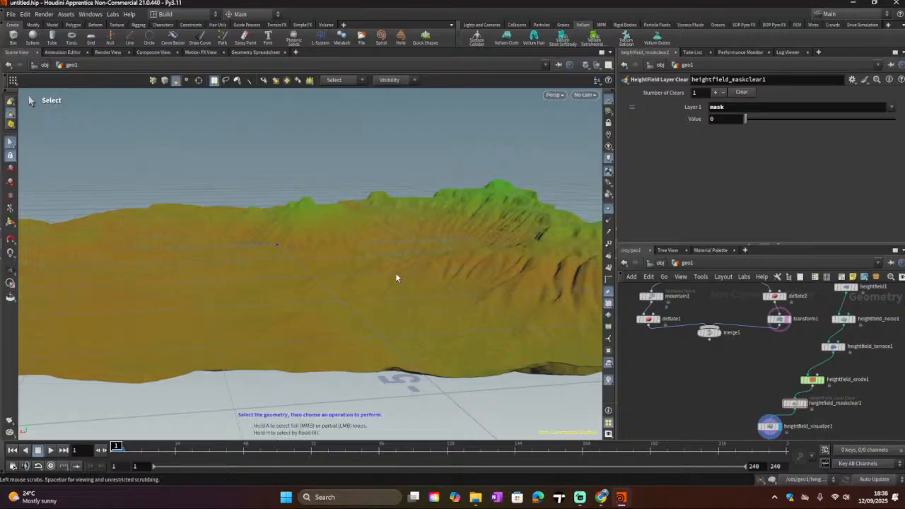
key("Escape")
left_click_drag(375, 268, 476, 271)
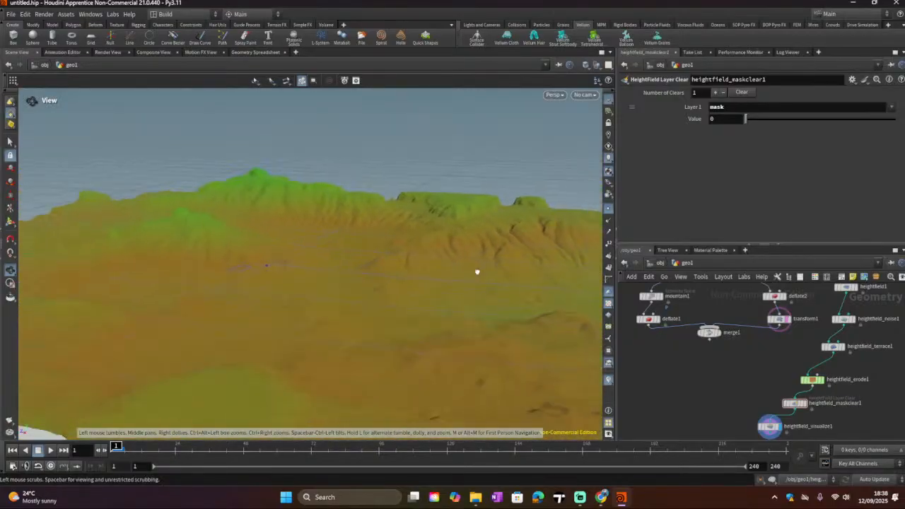
key("s")
scroll(273, 265, "up", 10)
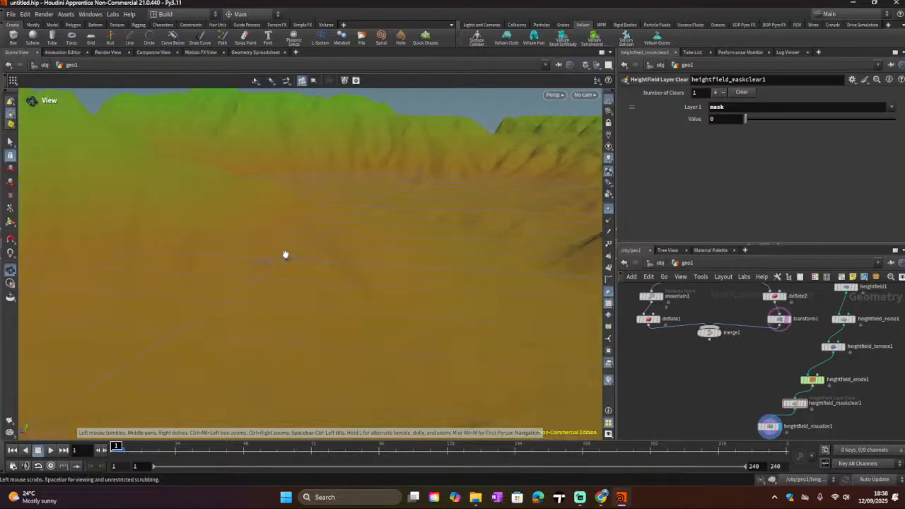
left_click_drag(281, 247, 43, 248)
left_click_drag(343, 198, 431, 233)
Step: Rearrange the heightfield nodes into a tidy vertical column beside the other geometry nodes
scroll(802, 328, "down", 4)
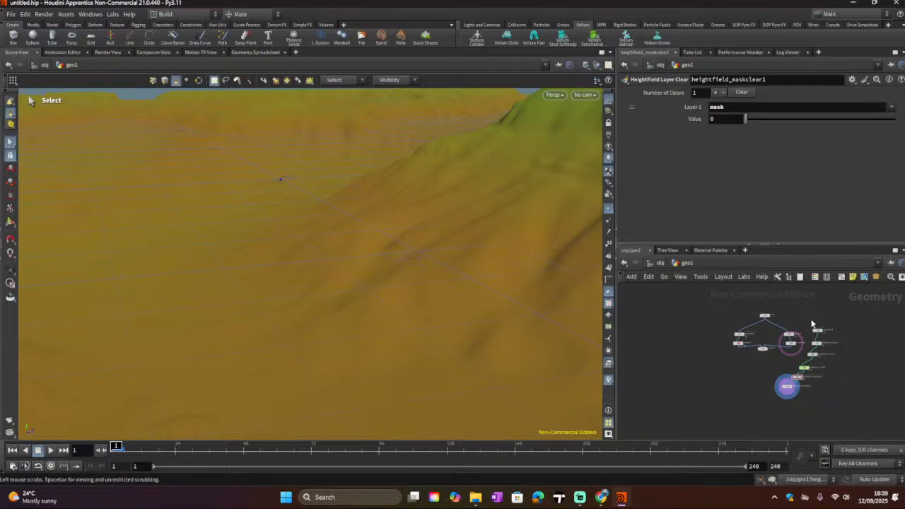
left_click_drag(811, 323, 809, 396)
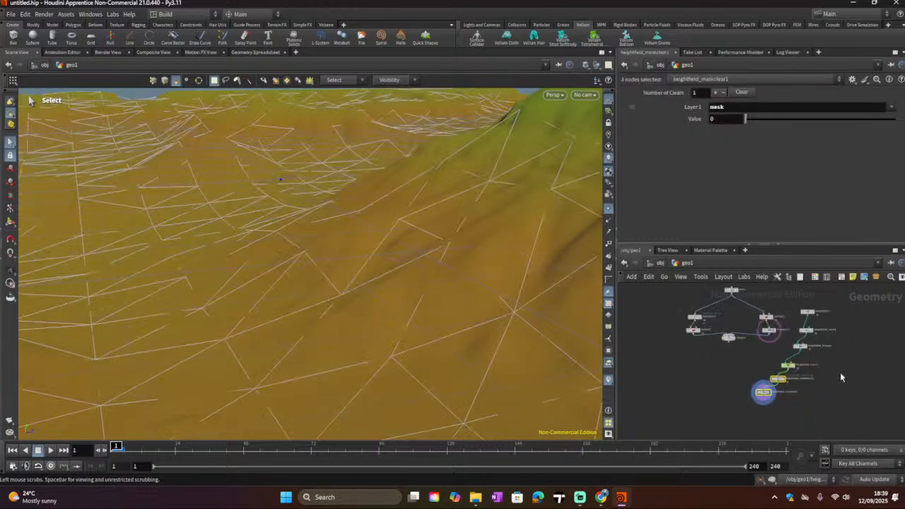
left_click_drag(771, 397, 846, 393)
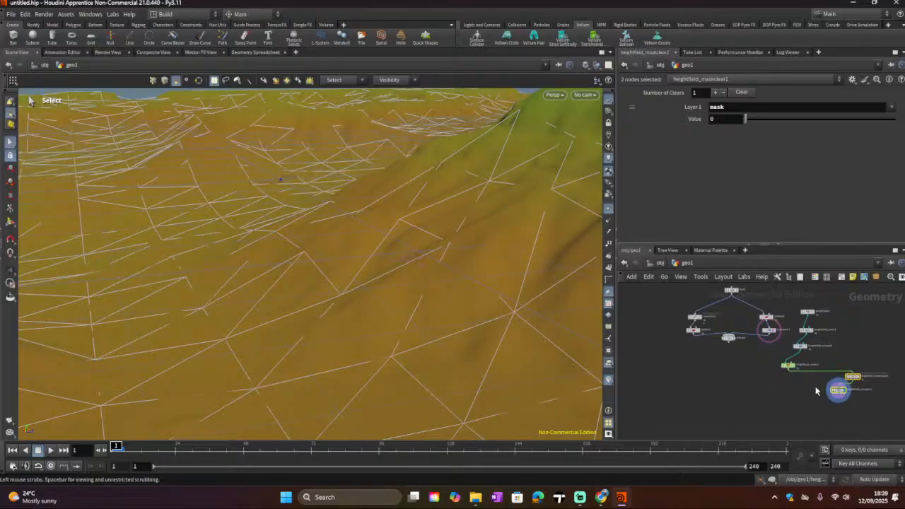
left_click_drag(809, 314, 823, 365)
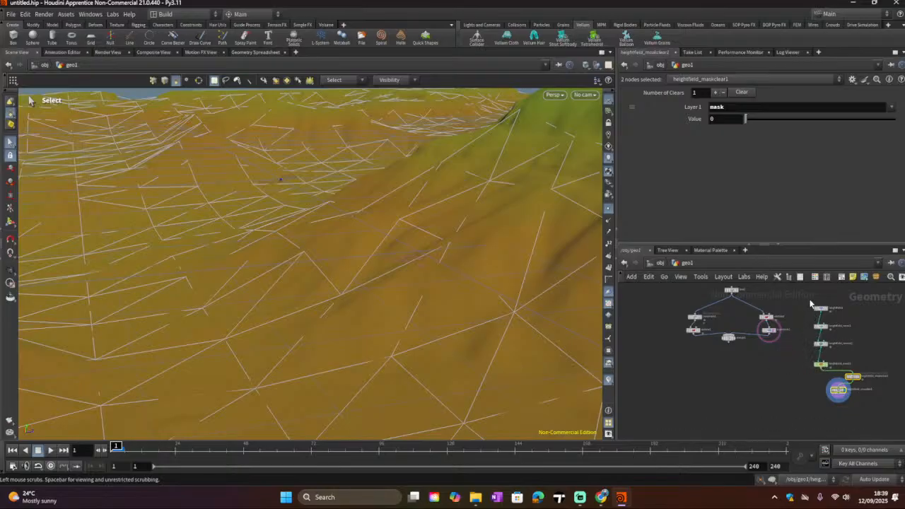
Step: Wrap the six heightfield nodes in a network box titled Land and colour the box green
left_click_drag(810, 304, 878, 400)
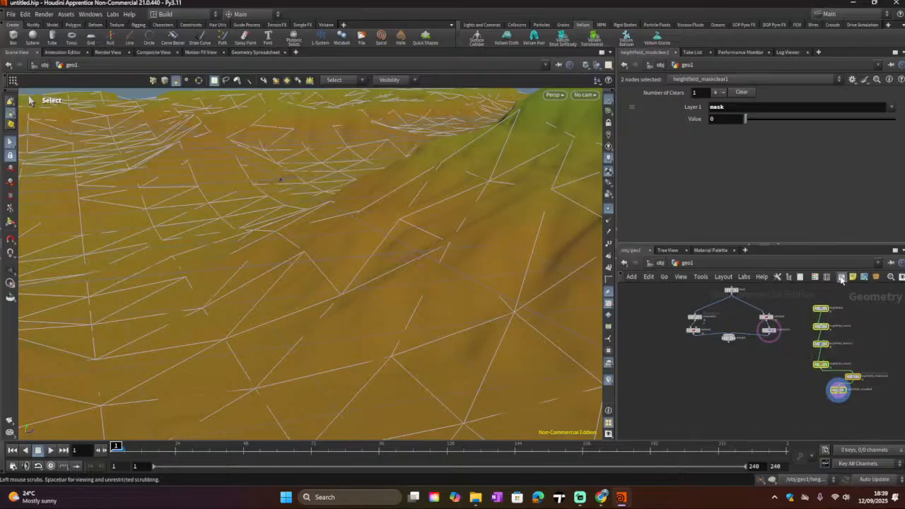
left_click(841, 277)
scroll(820, 308, "up", 3)
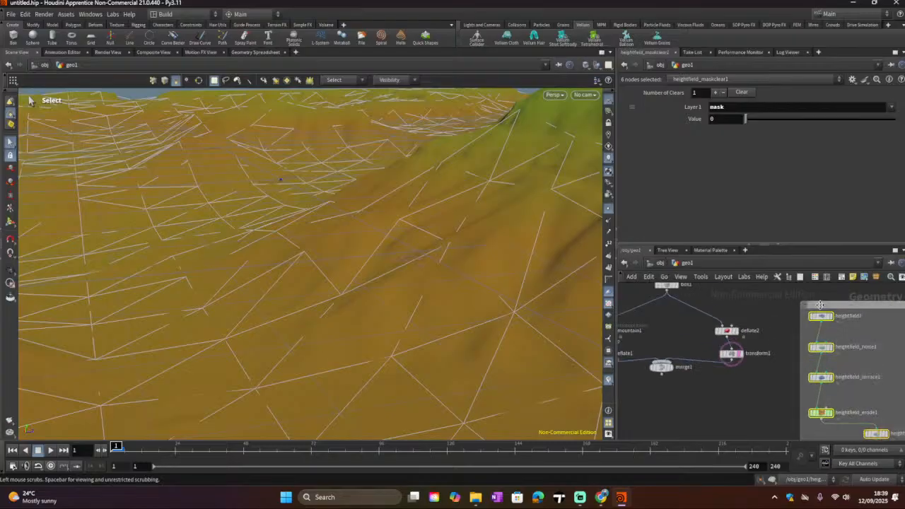
left_click(821, 305)
double_click(821, 305)
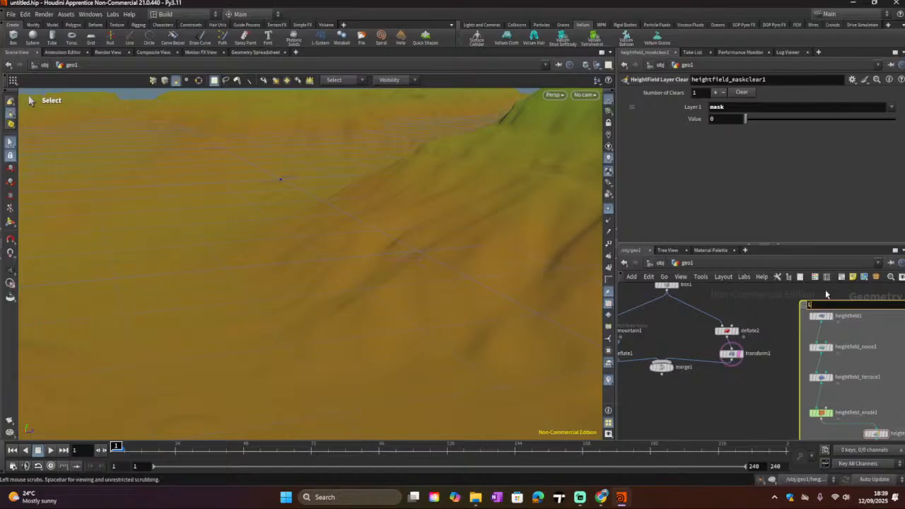
type("Land")
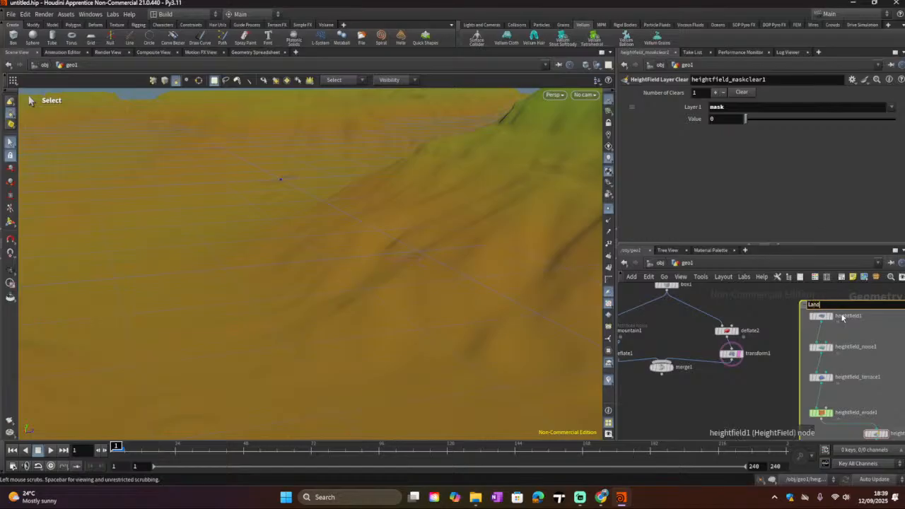
key("Return")
left_click(815, 277)
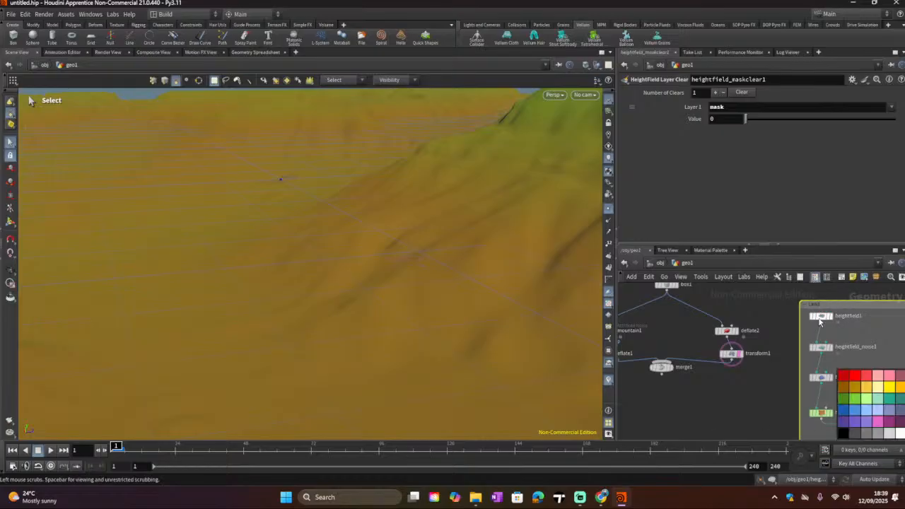
left_click(847, 399)
scroll(784, 320, "down", 2)
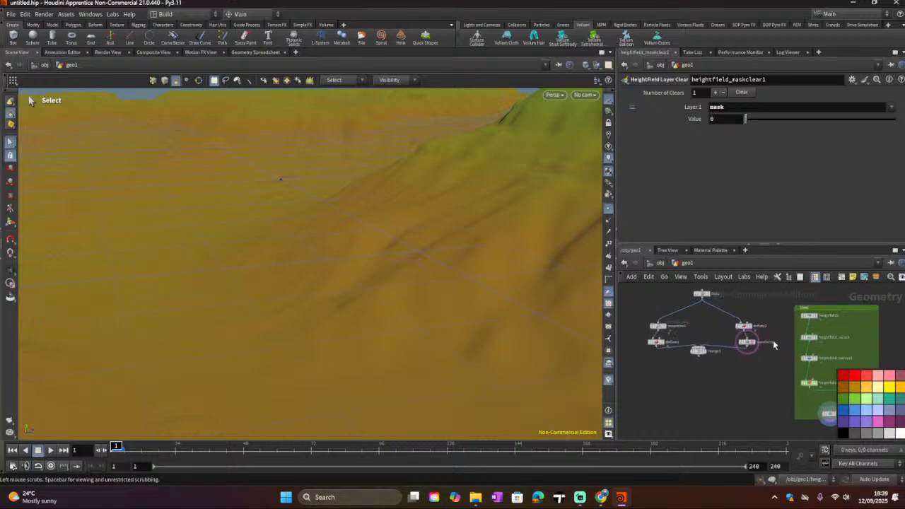
Step: Wrap the box, mountain, deflate, merge and transform nodes in a second network box titled Box and colour it yellow
middle_click_drag(660, 380, 704, 390)
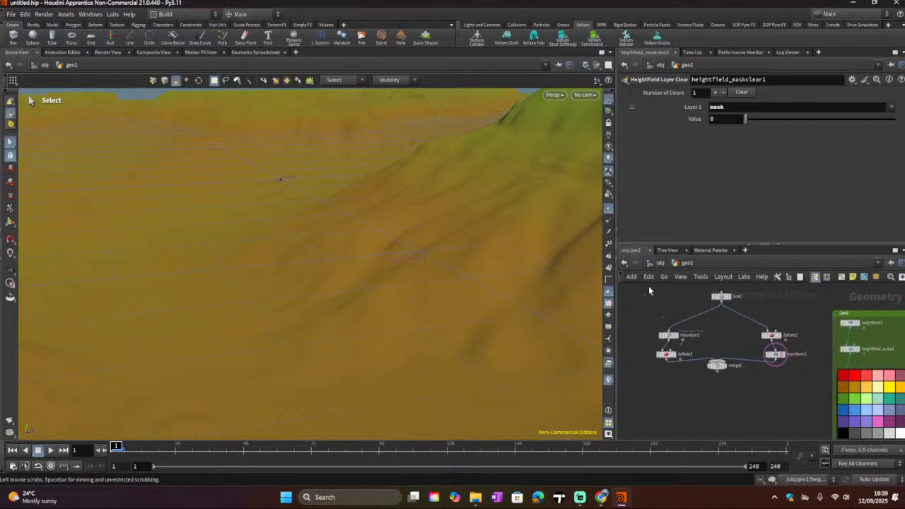
left_click_drag(644, 284, 791, 392)
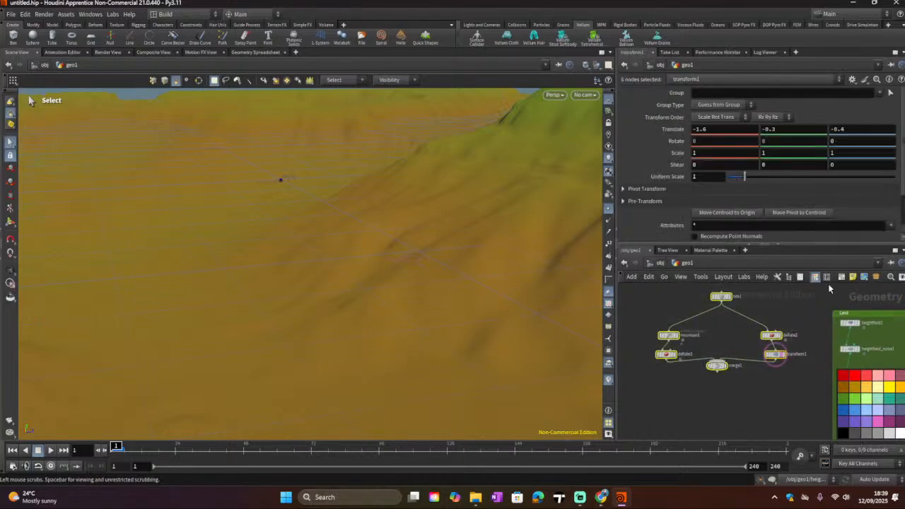
key("shift+o")
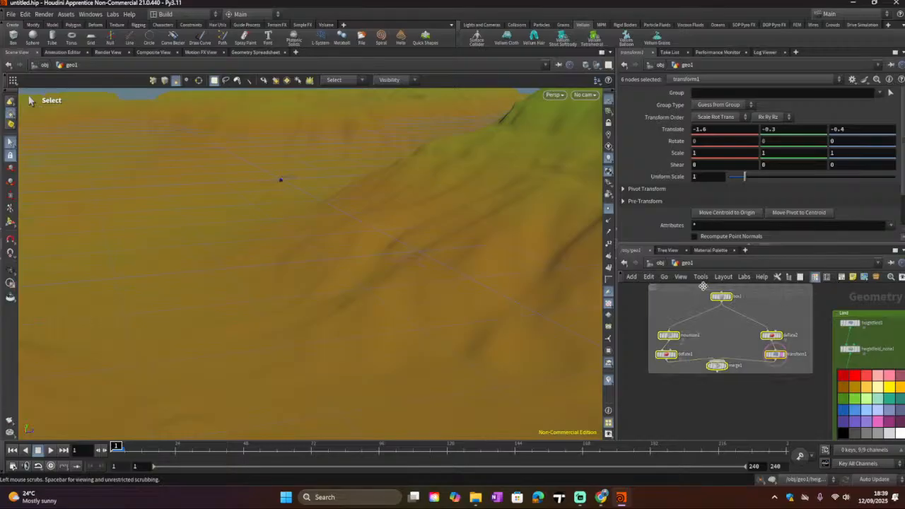
left_click(703, 285)
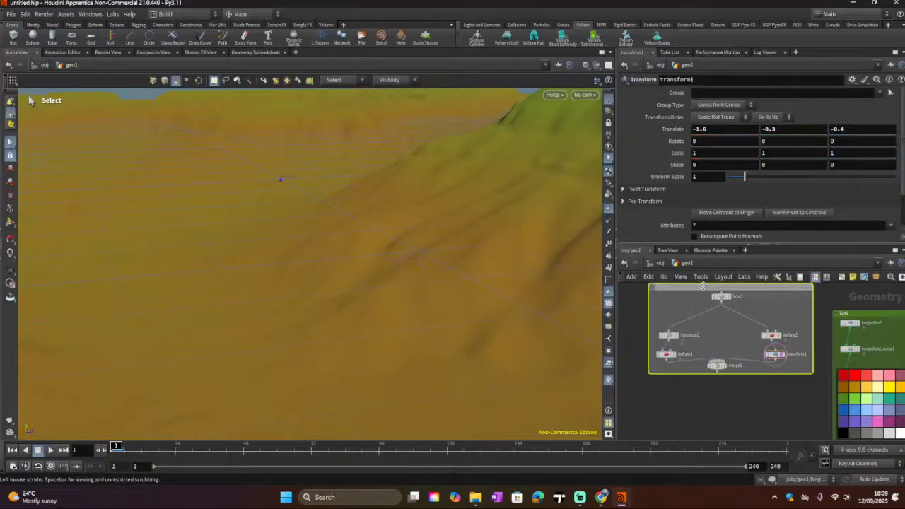
double_click(702, 285)
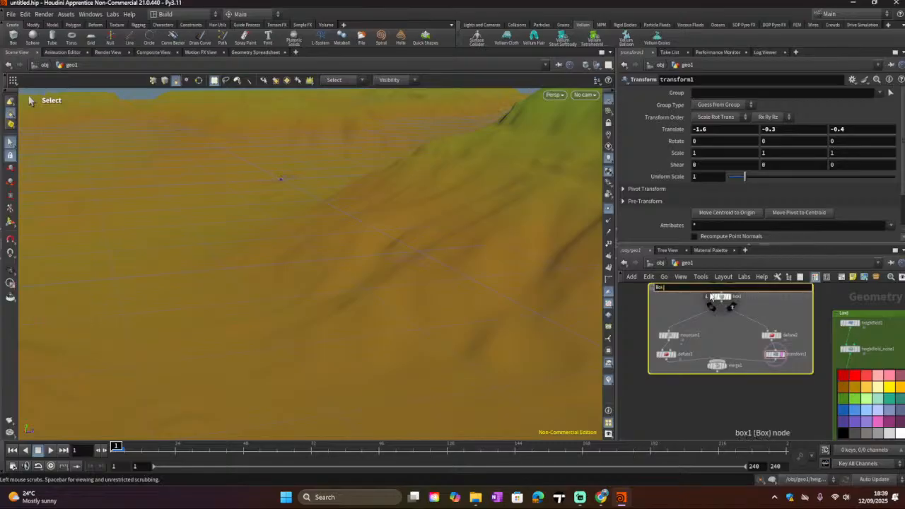
key("Return")
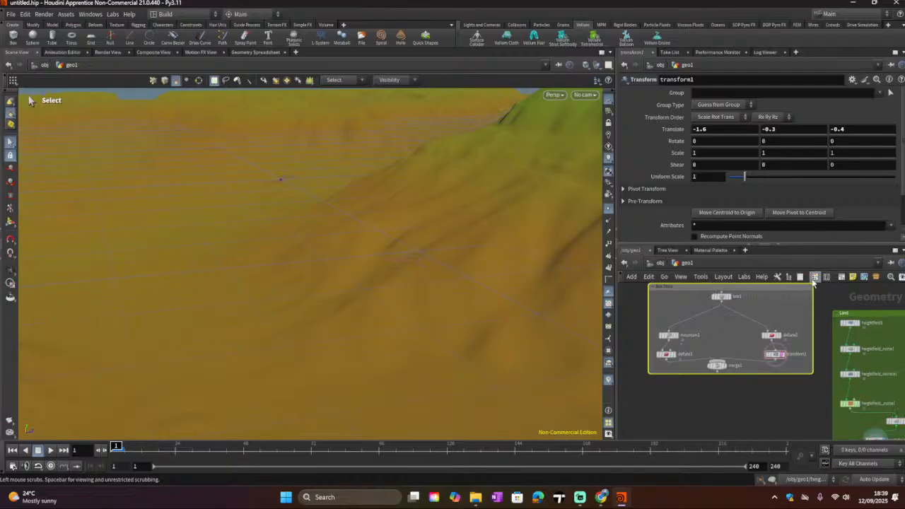
left_click(888, 386)
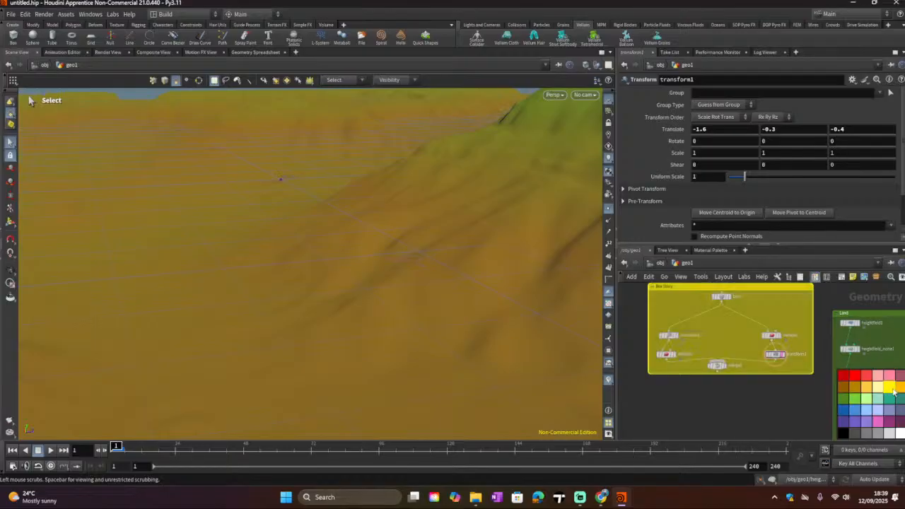
left_click(767, 401)
scroll(747, 393, "down", 3)
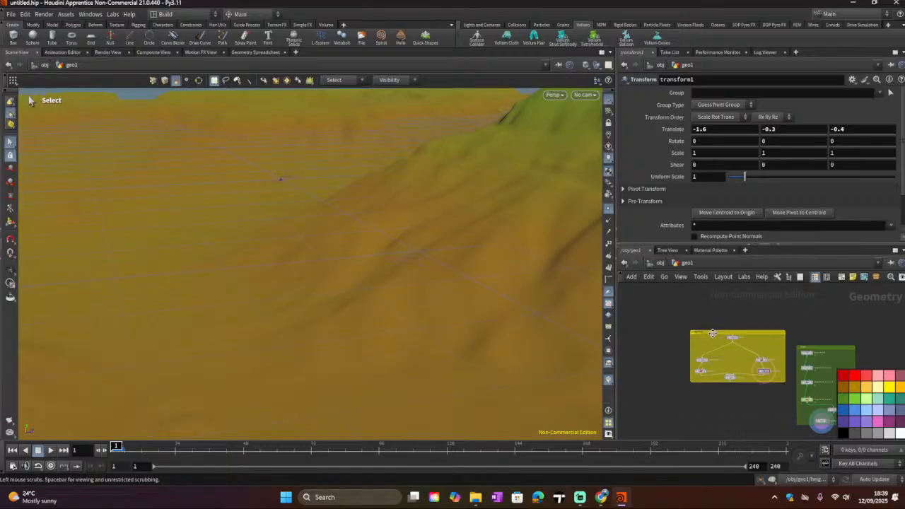
Step: Move the yellow Box and green Land network boxes closer together in the network editor
left_click_drag(712, 333, 698, 327)
left_click_drag(816, 347, 813, 312)
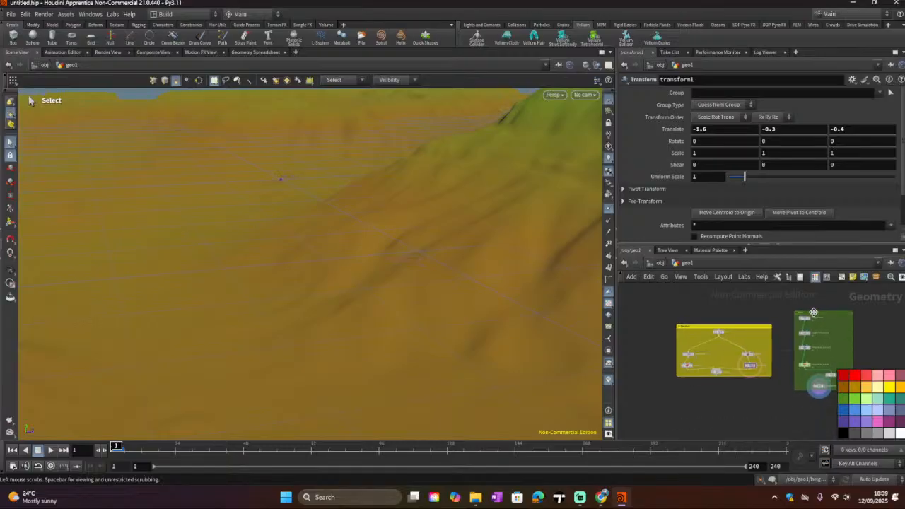
scroll(392, 223, "down", 5)
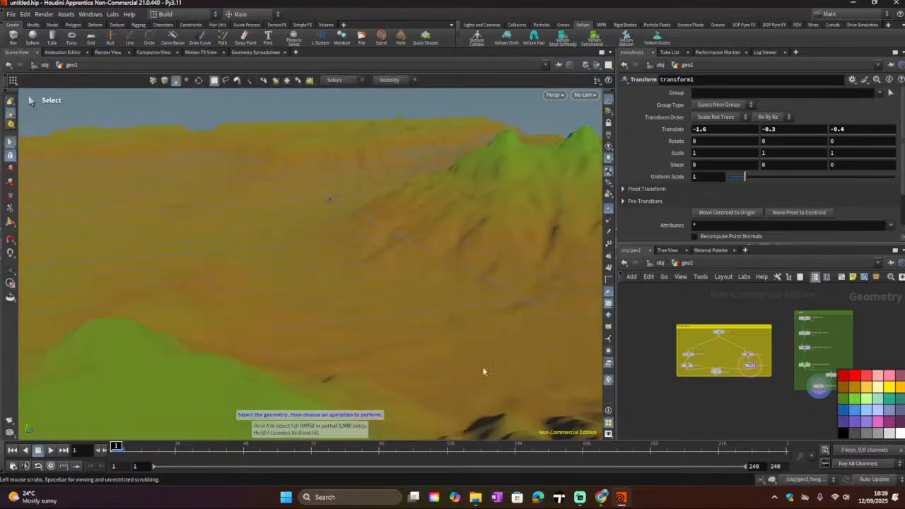
left_click(580, 497)
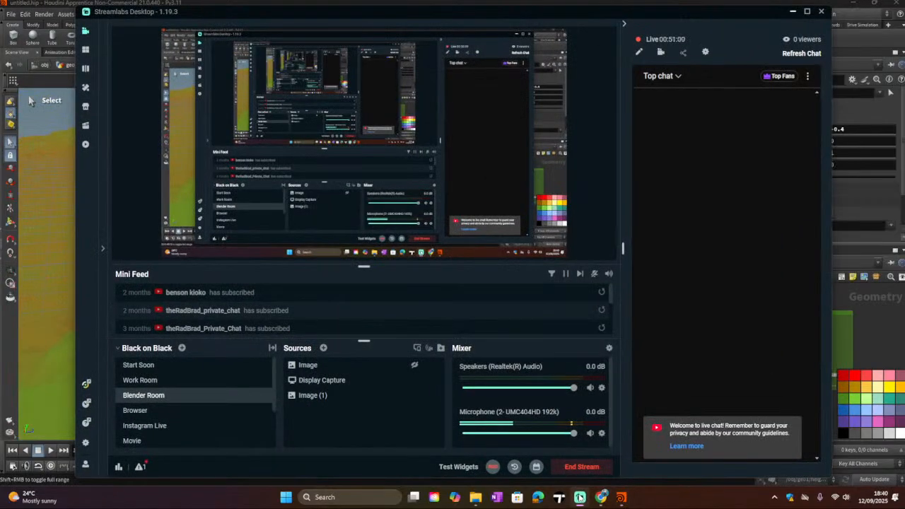
left_click(580, 497)
scroll(331, 215, "down", 4)
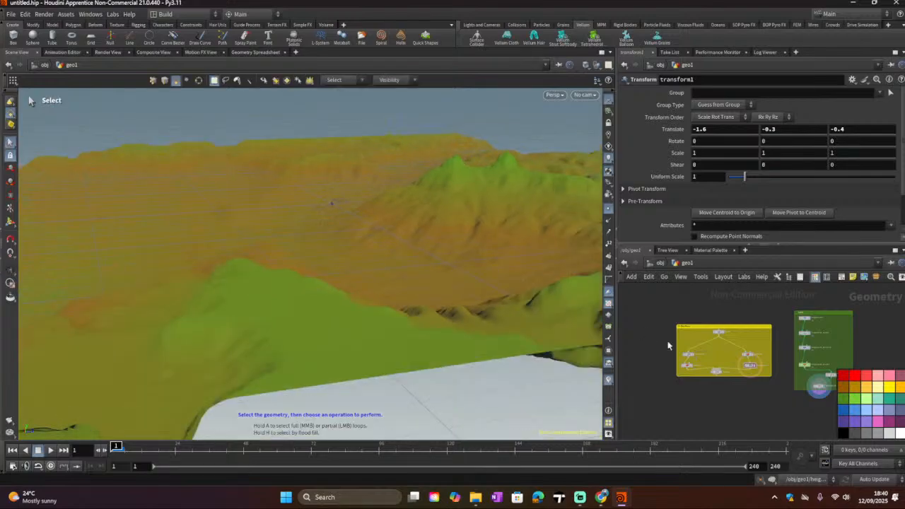
scroll(713, 391, "up", 3)
scroll(707, 390, "down", 3)
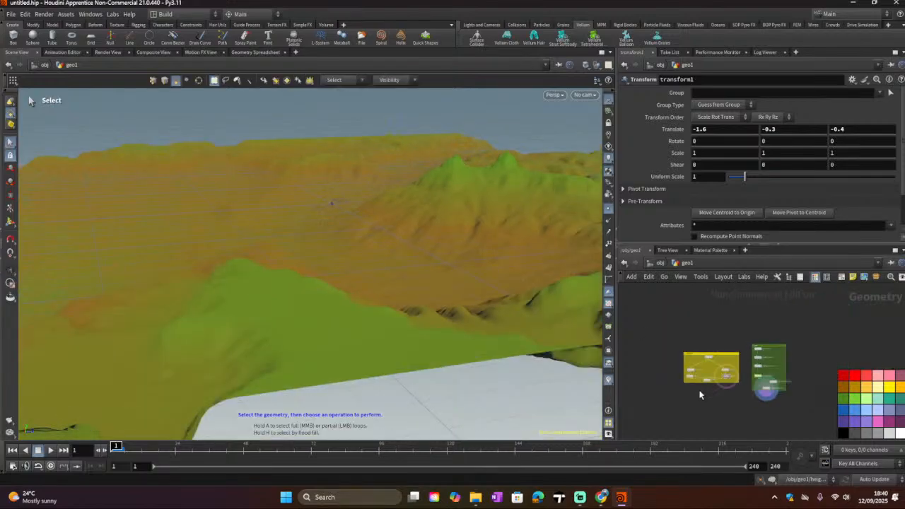
scroll(706, 367, "up", 1)
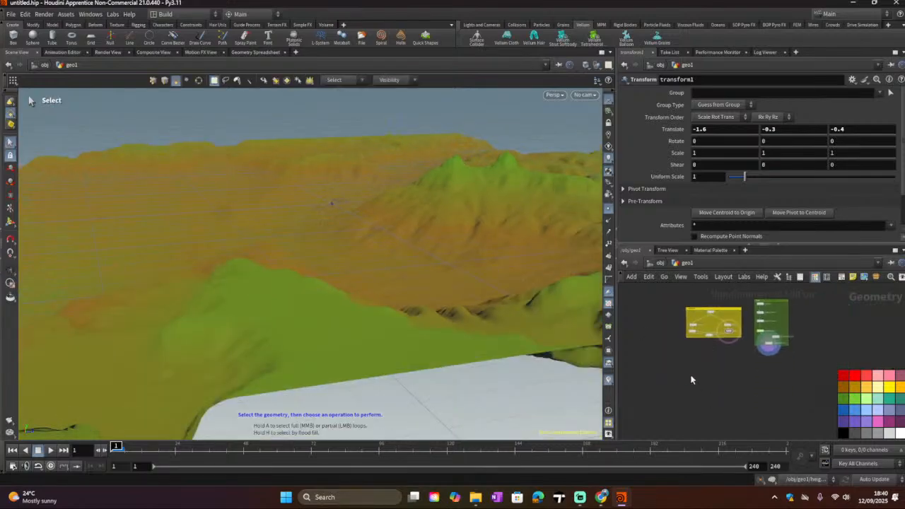
Step: Add a Sphere node to the geometry network and set it as the displayed node
key("Tab")
mouse_move(693, 378)
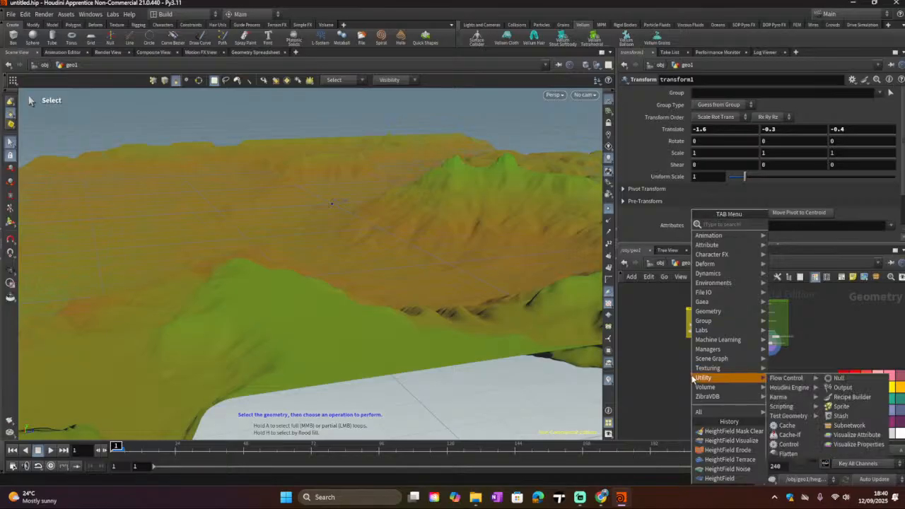
type("cyl")
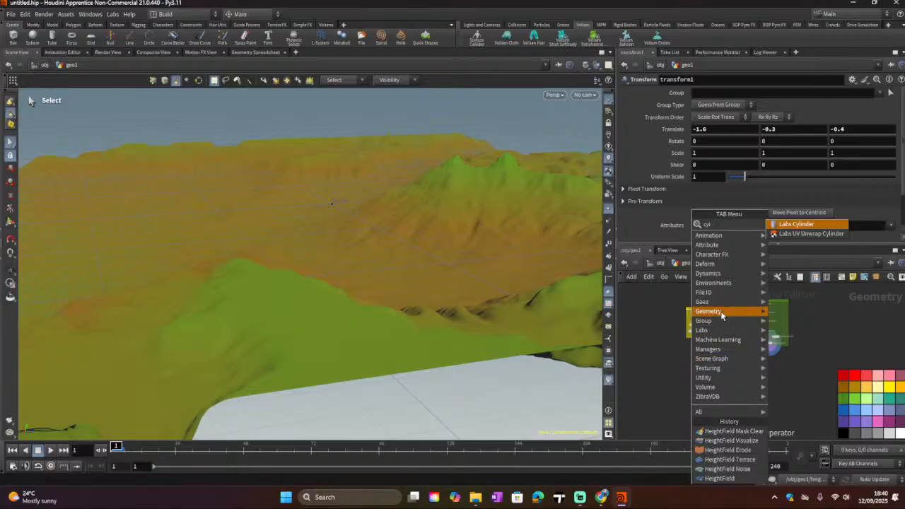
mouse_move(708, 311)
mouse_move(561, 341)
mouse_move(572, 382)
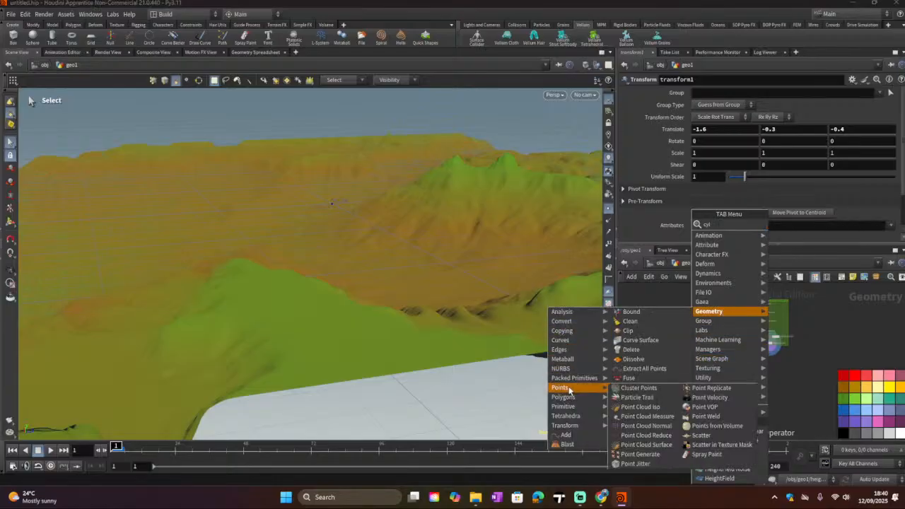
mouse_move(570, 408)
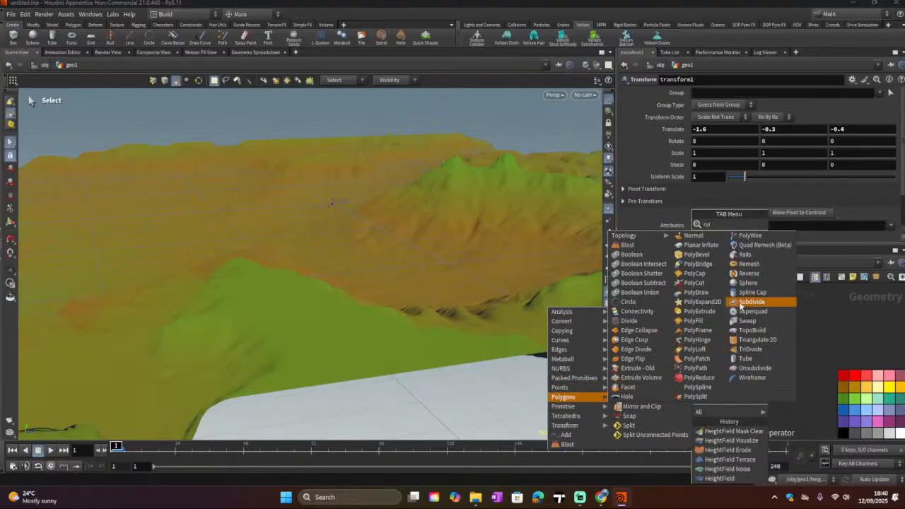
left_click(748, 283)
left_click(729, 360)
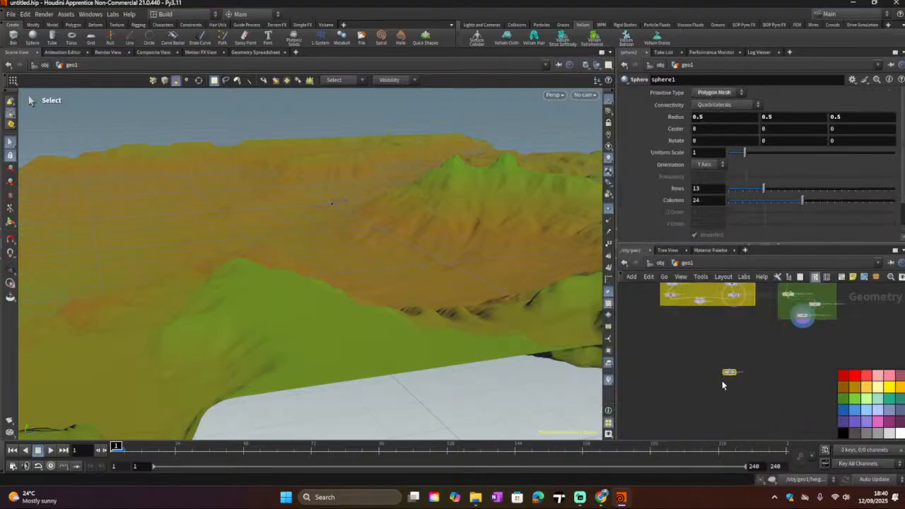
mouse_move(744, 362)
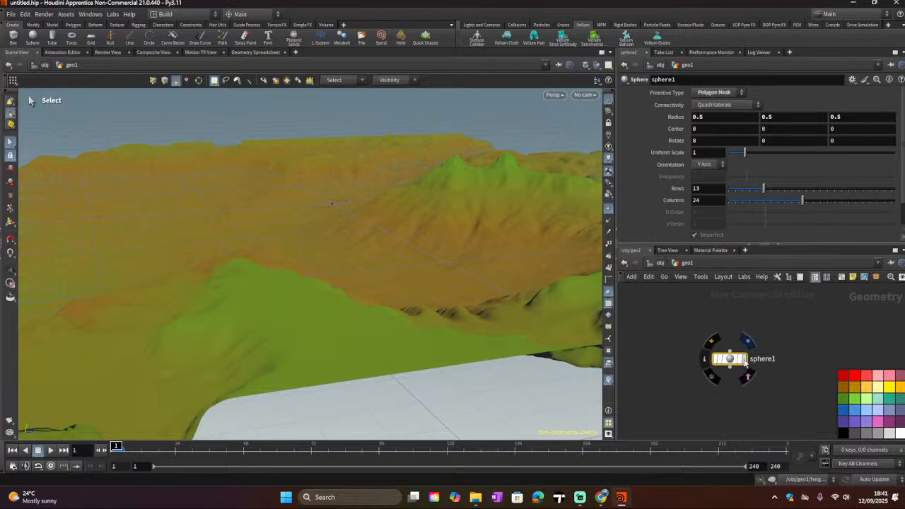
left_click(742, 361)
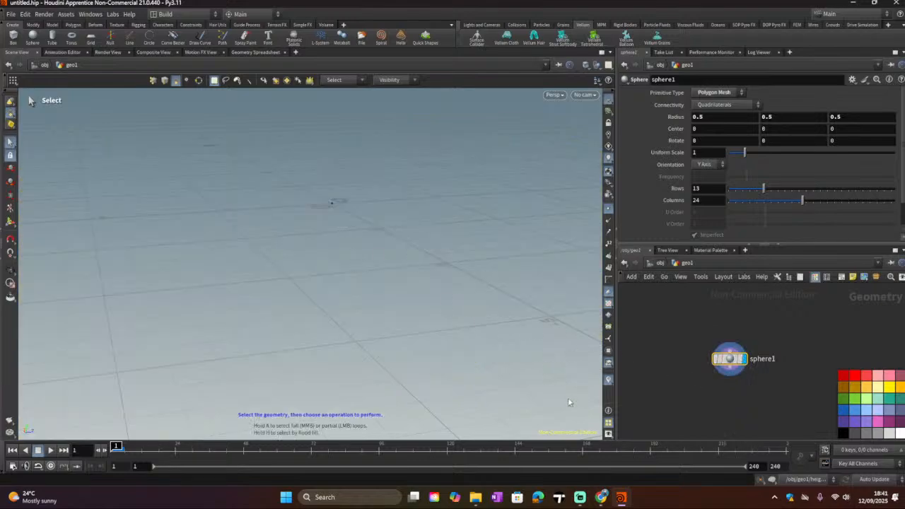
Step: Display the heightfield visualize node briefly, then return the display flag to the sphere node
scroll(796, 348, "down", 5)
middle_click_drag(796, 348, 678, 435)
scroll(677, 434, "up", 5)
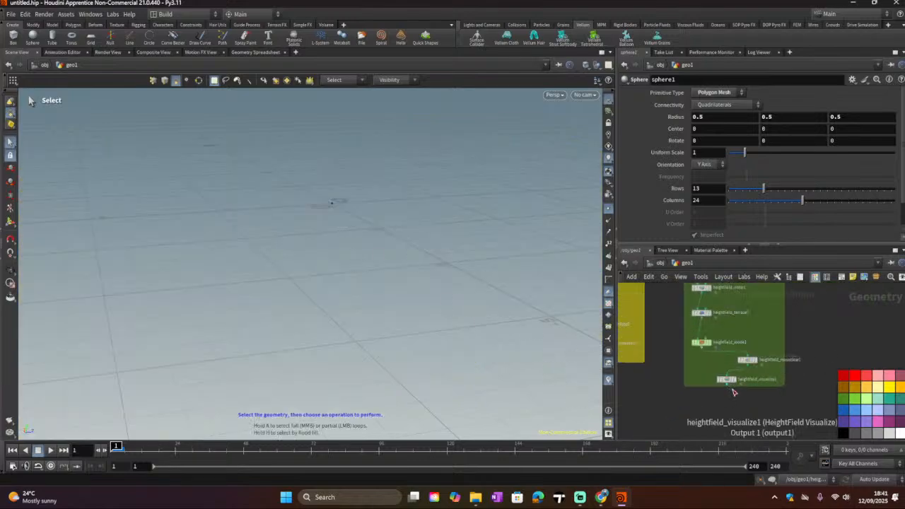
left_click(723, 376)
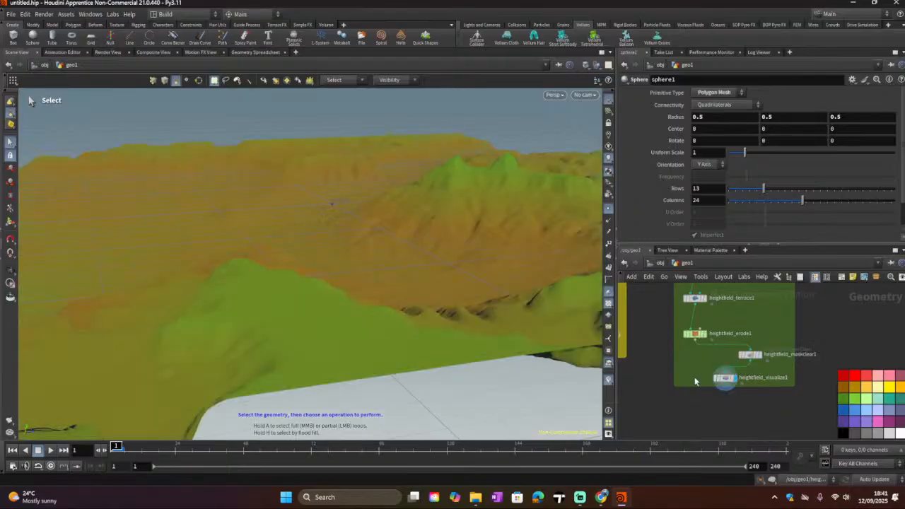
middle_click_drag(686, 396, 802, 351)
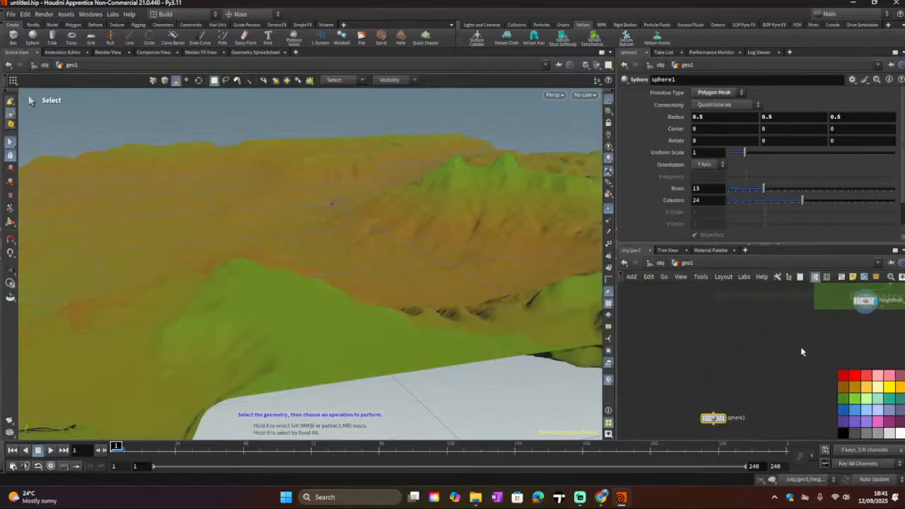
left_click(722, 418)
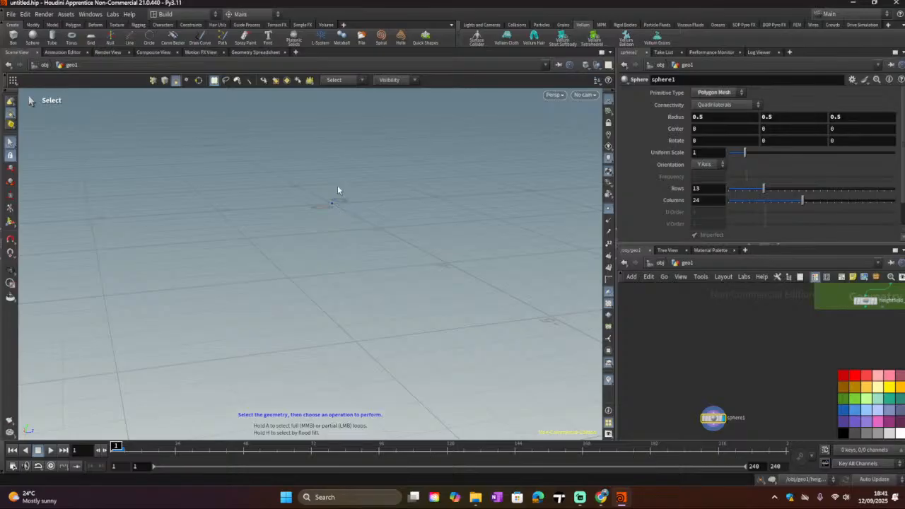
Step: Set the sphere's radius to 10 on all three axes and reduce its rows to 12
left_click_drag(335, 189, 329, 212, "alt")
scroll(349, 191, "down", 5, "alt")
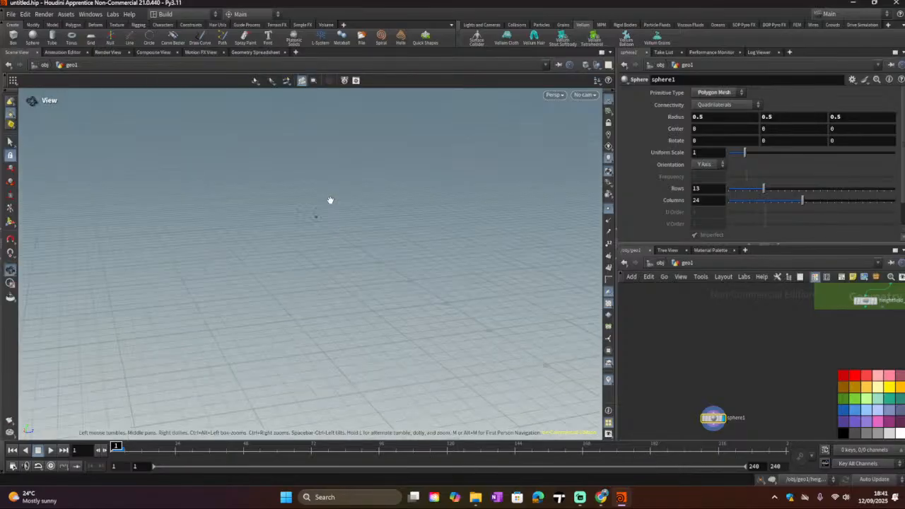
scroll(297, 230, "up", 4, "alt")
scroll(386, 195, "up", 7, "alt")
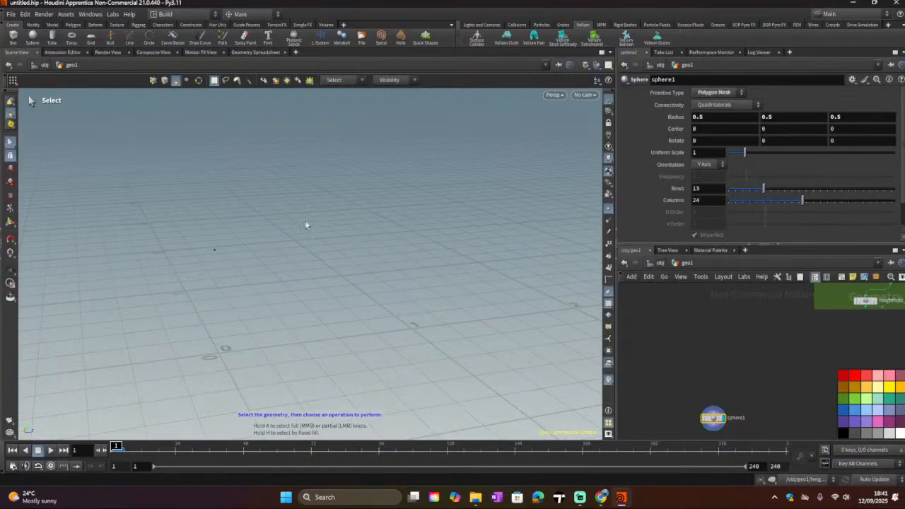
left_click(707, 117)
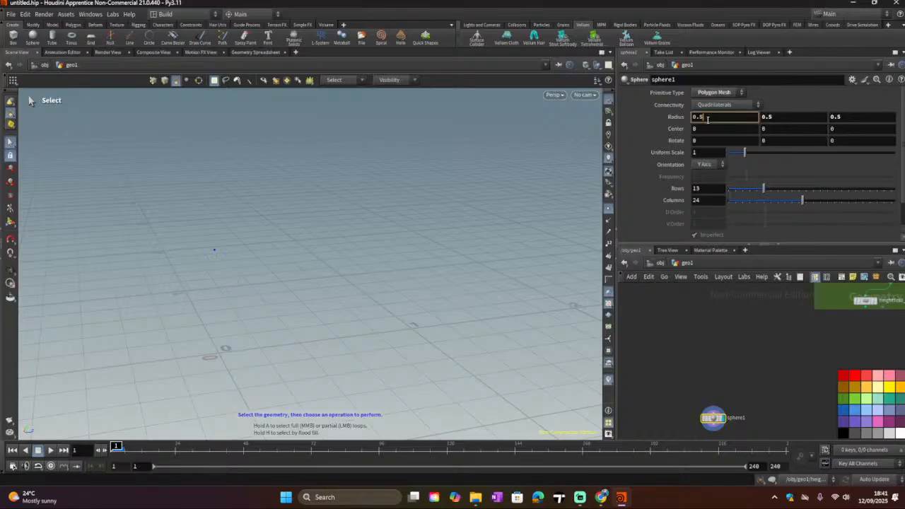
type("1.4")
left_click(780, 117)
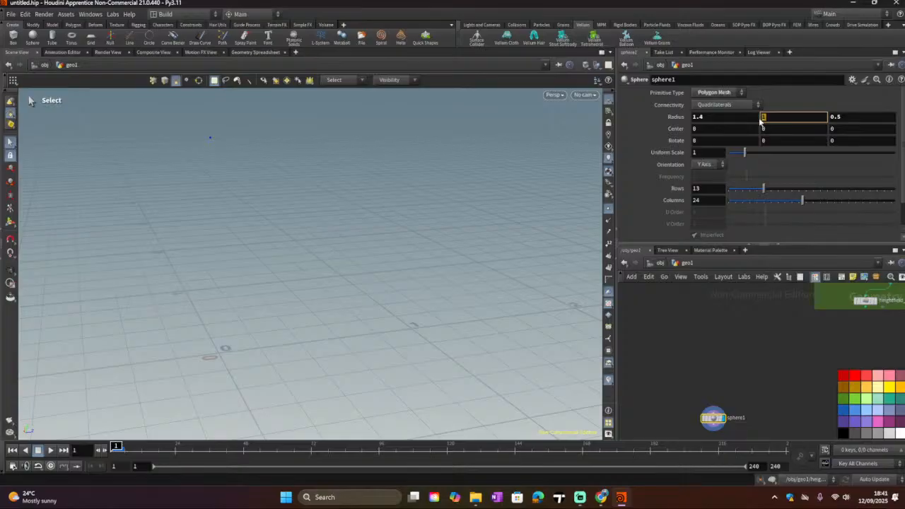
type("10")
key("Return")
left_click(693, 117)
type("10")
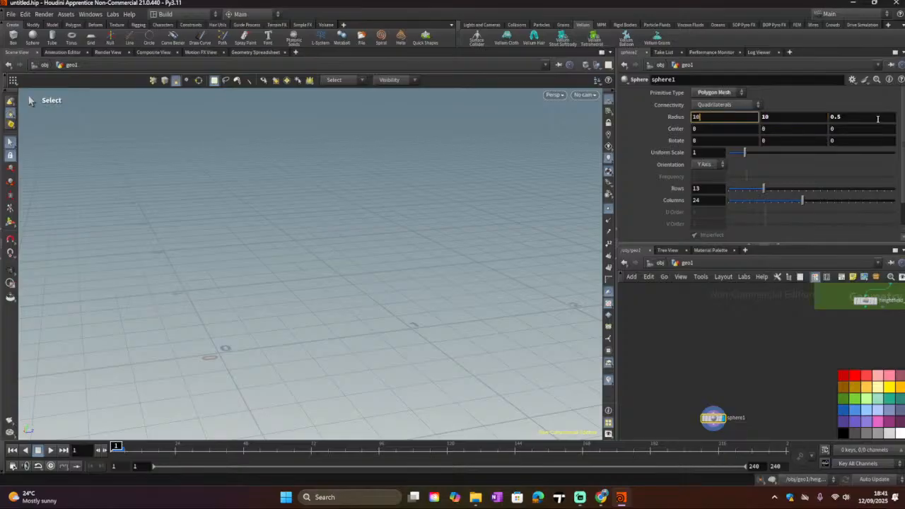
left_click(877, 119)
type("10")
key("Return")
mouse_move(764, 189)
left_mouse_down()
mouse_move(806, 191)
mouse_move(761, 200)
left_mouse_up()
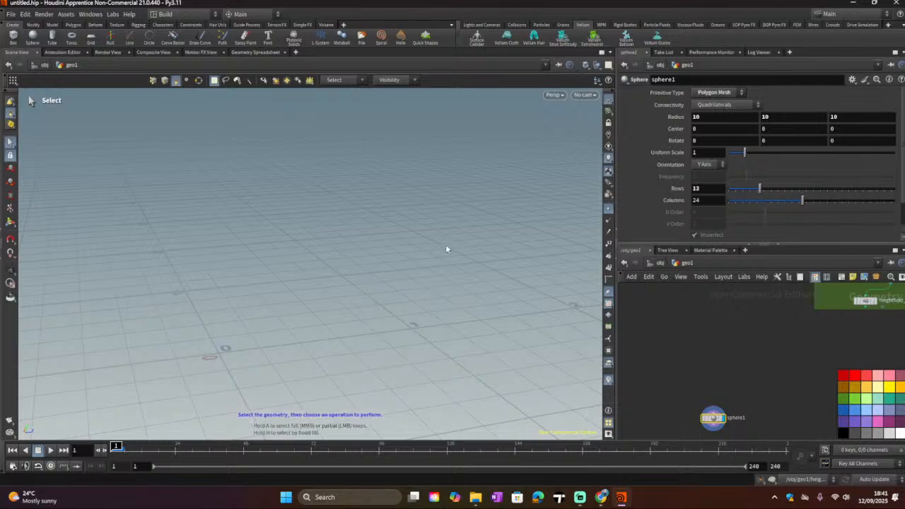
Step: Set the sphere's primitive type to Mesh after trying Polygon and Primitive
scroll(443, 248, "down", 5, "alt")
scroll(443, 248, "up", 8, "alt")
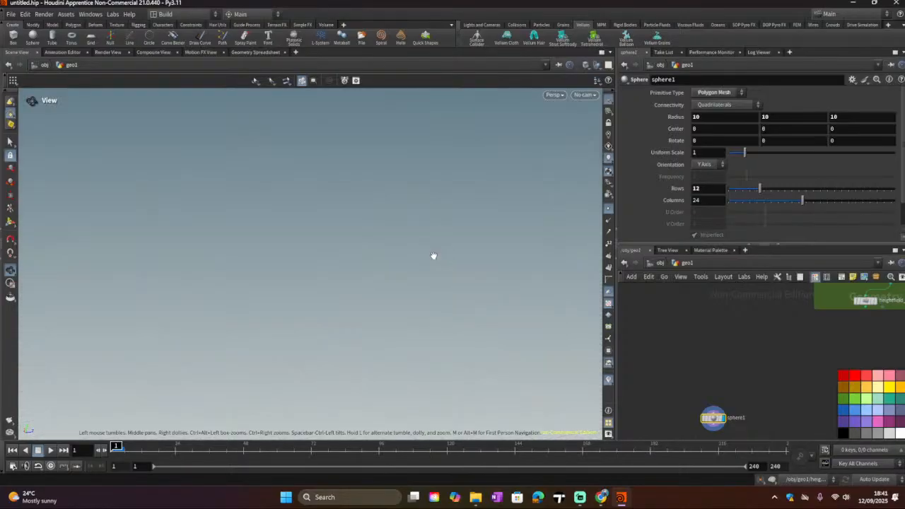
scroll(433, 256, "down", 5, "alt")
left_click(721, 93)
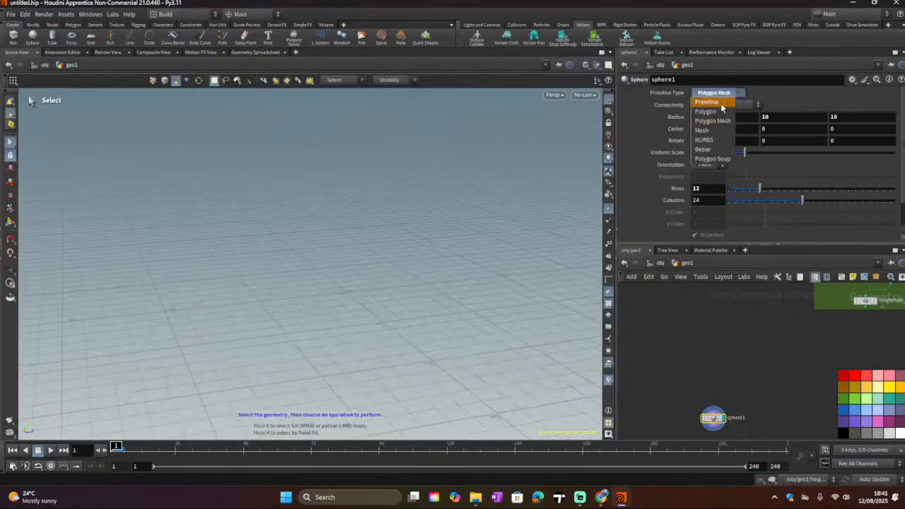
left_click(713, 116)
left_click(719, 97)
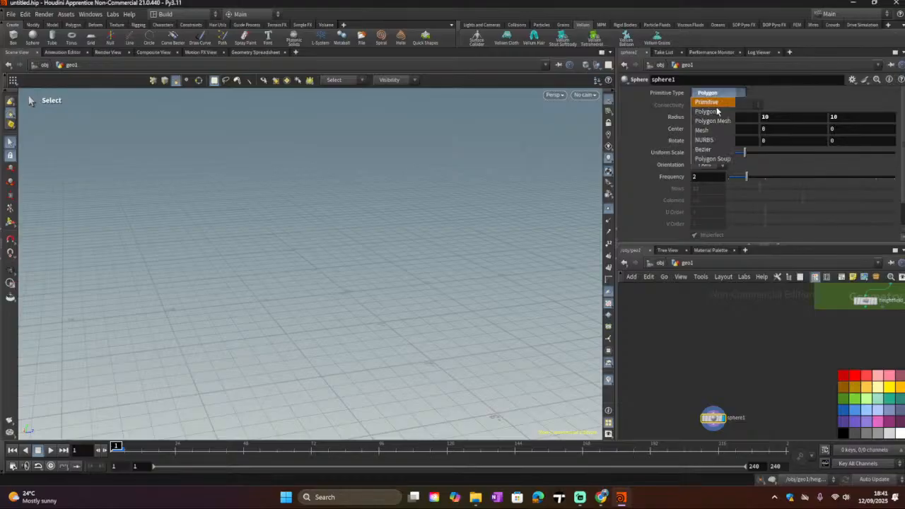
left_click(714, 99)
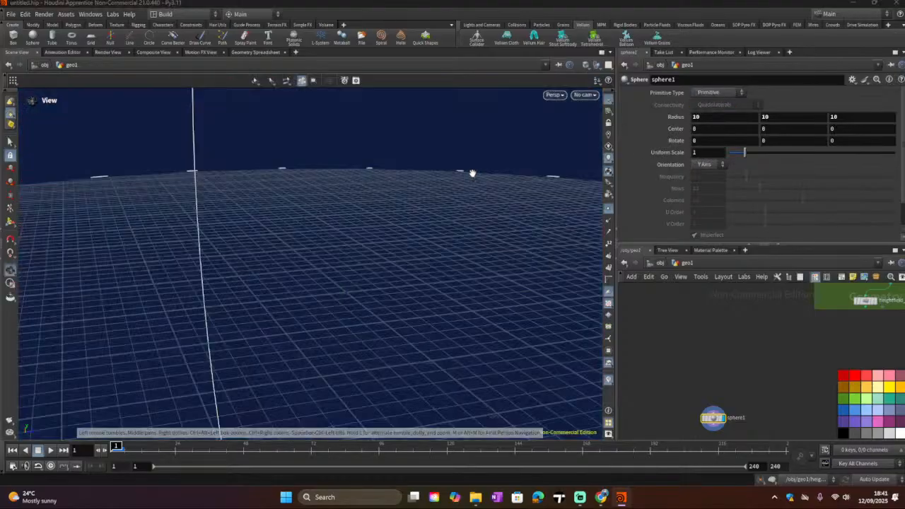
scroll(469, 180, "down", 6, "alt")
left_click(731, 93)
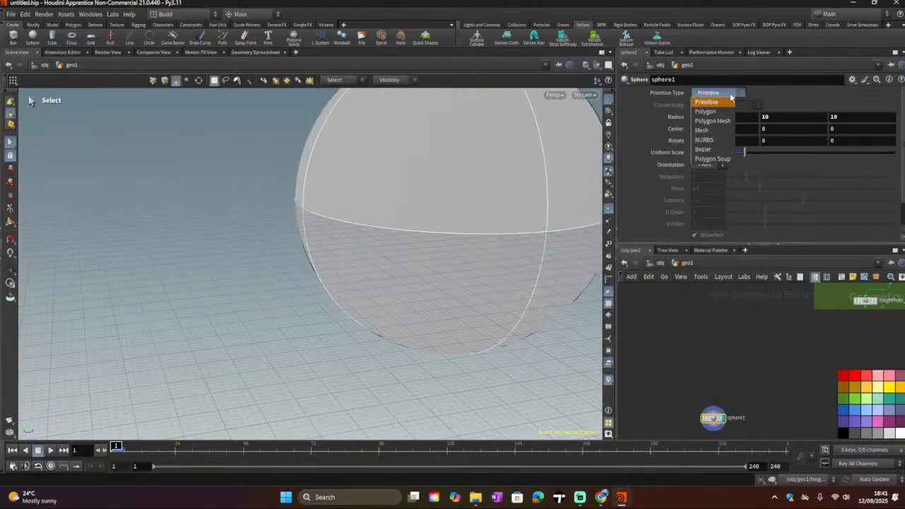
left_click(717, 127)
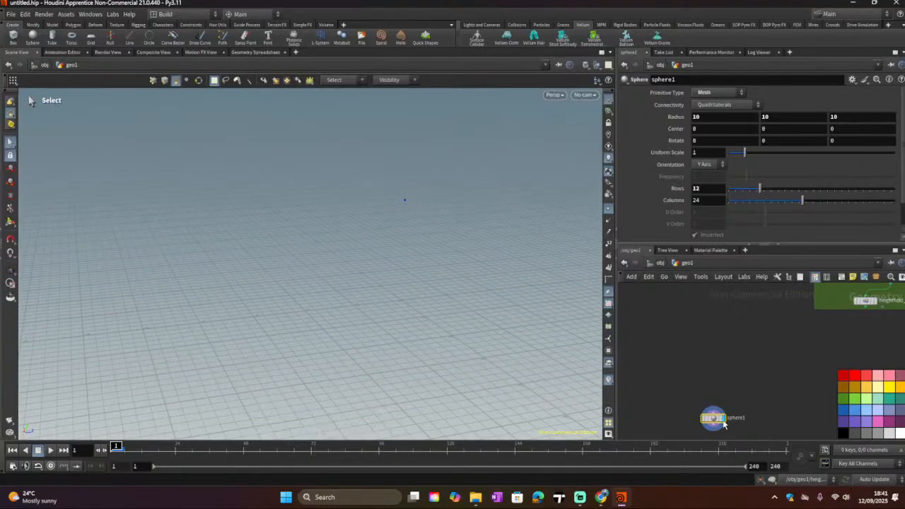
Step: Replace the sphere node with a new Platonic Solids node in the geometry network
key("Delete")
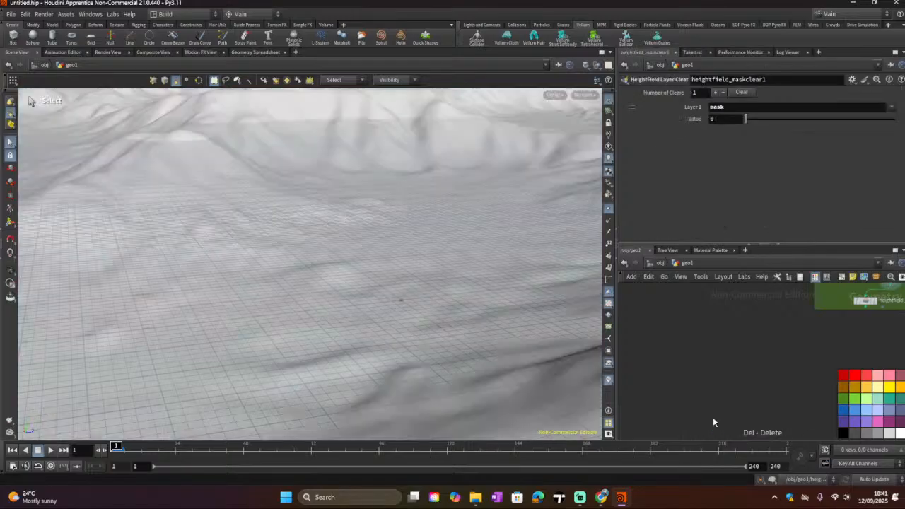
key("Tab")
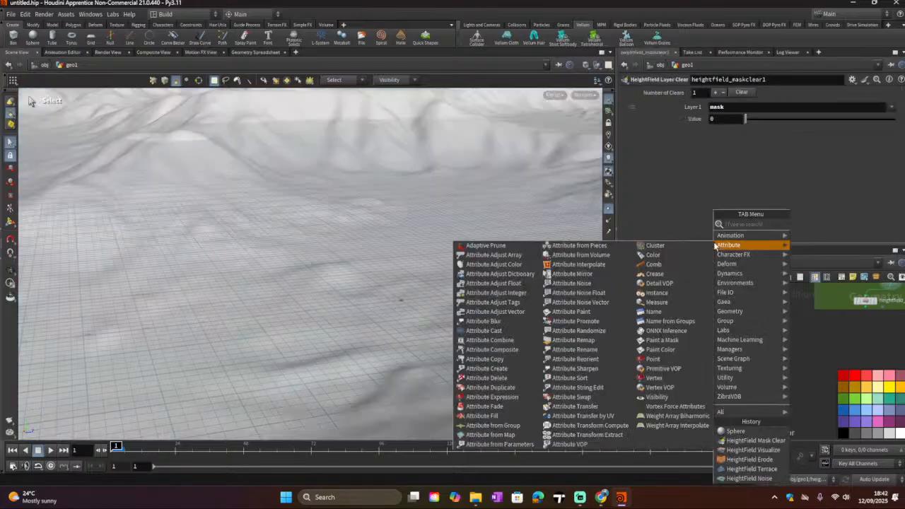
mouse_move(725, 320)
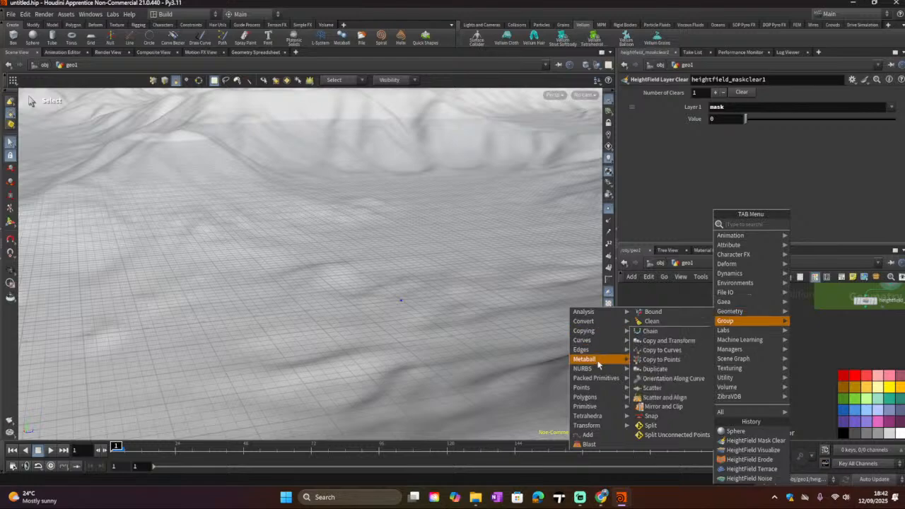
mouse_move(596, 379)
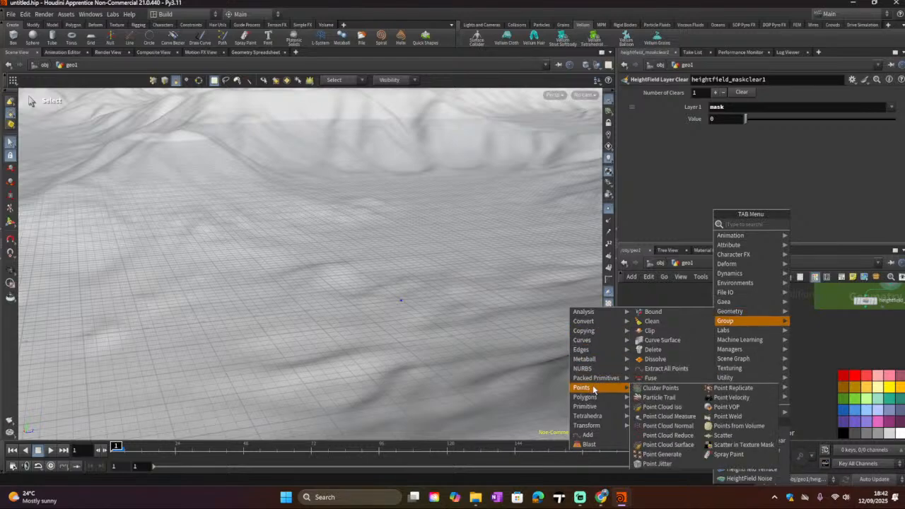
mouse_move(587, 398)
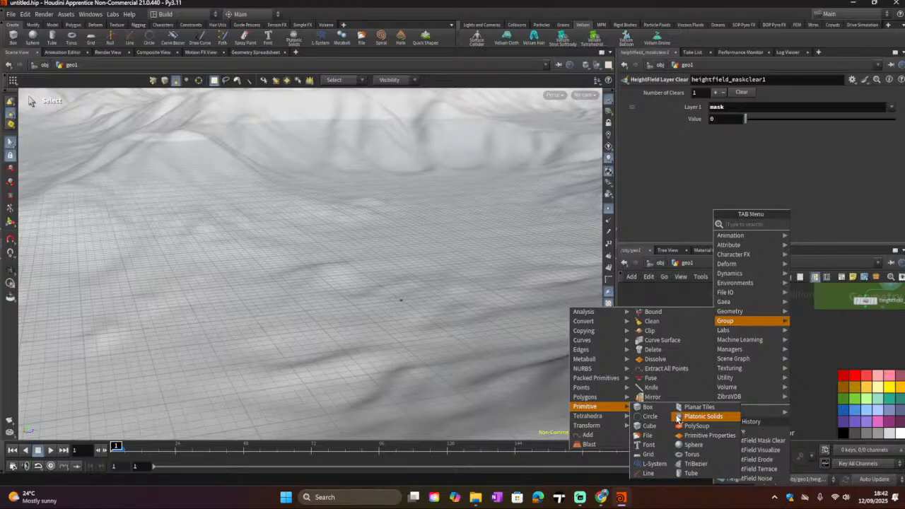
left_click(677, 417)
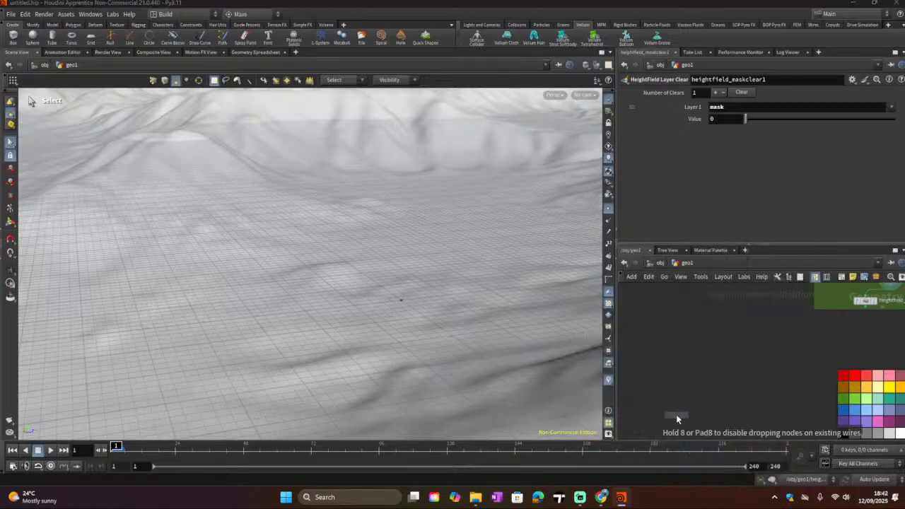
left_click(682, 347)
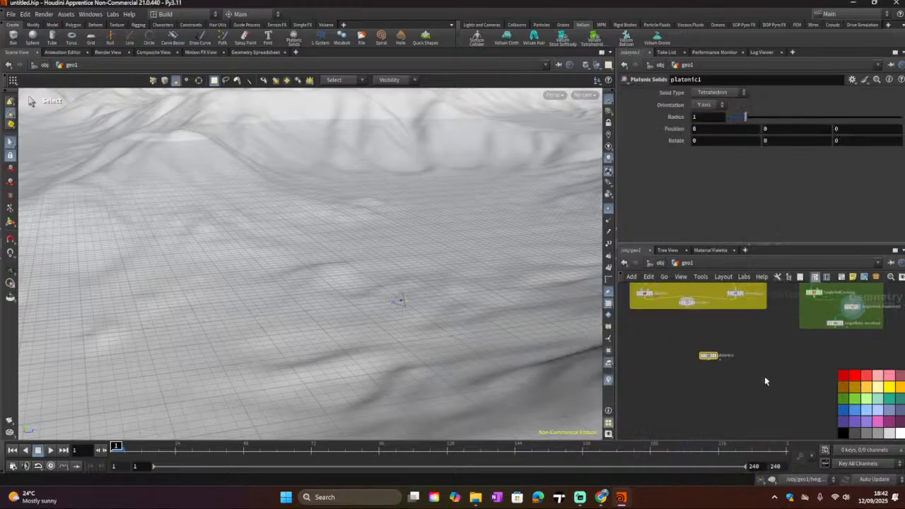
Step: Set the platonic solid type to Icosahedron and make it the displayed node
left_click(736, 94)
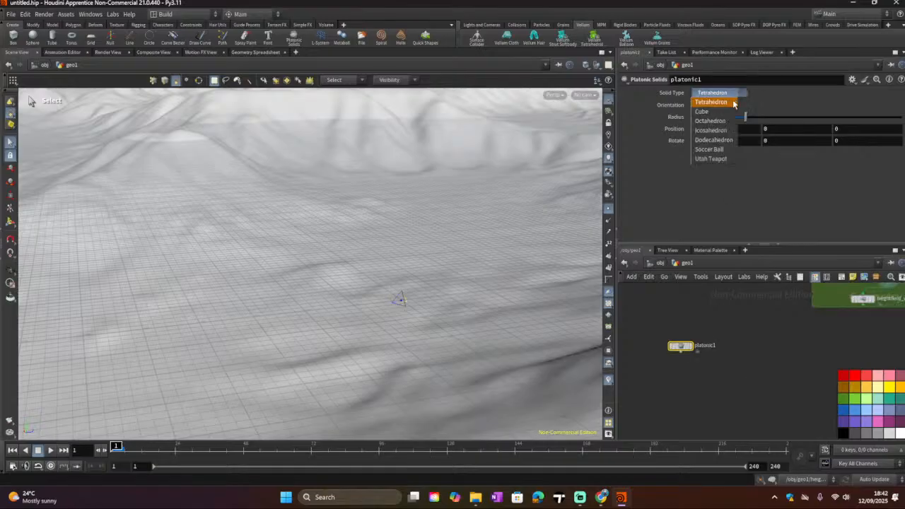
left_click(722, 131)
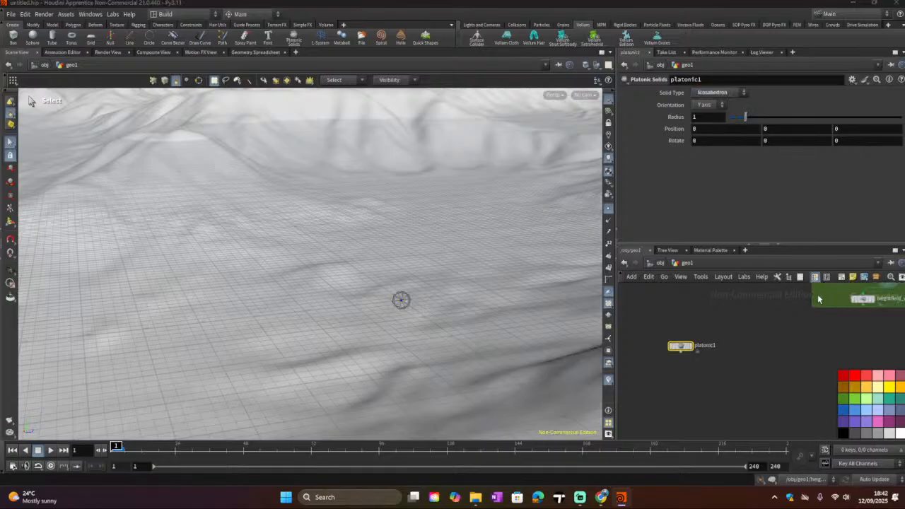
left_click(691, 349)
key("Escape")
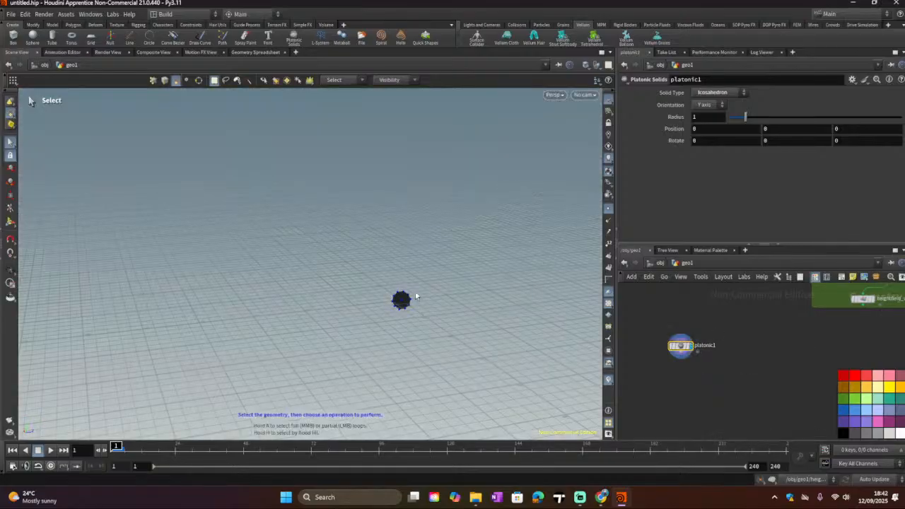
Step: Open the viewport display options and browse through their tabs
scroll(401, 299, "up", 10)
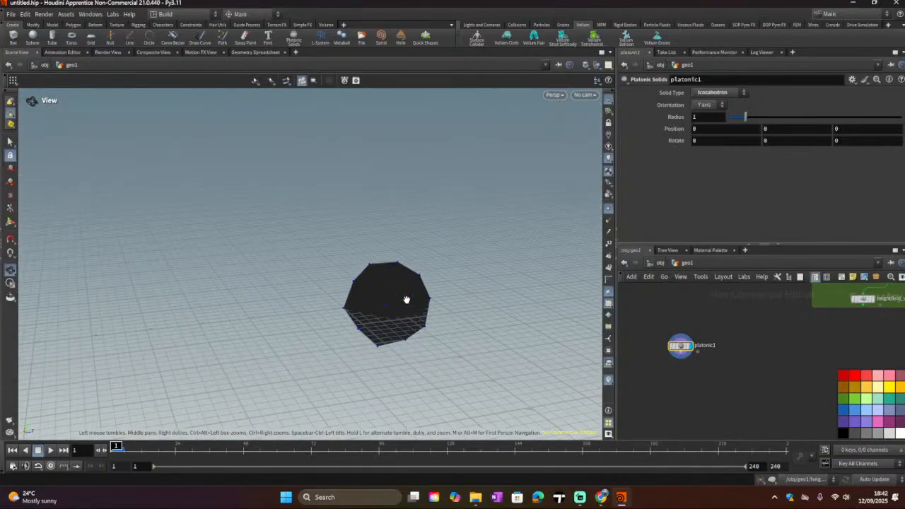
key("s")
key("Escape")
left_click_drag(390, 309, 492, 313)
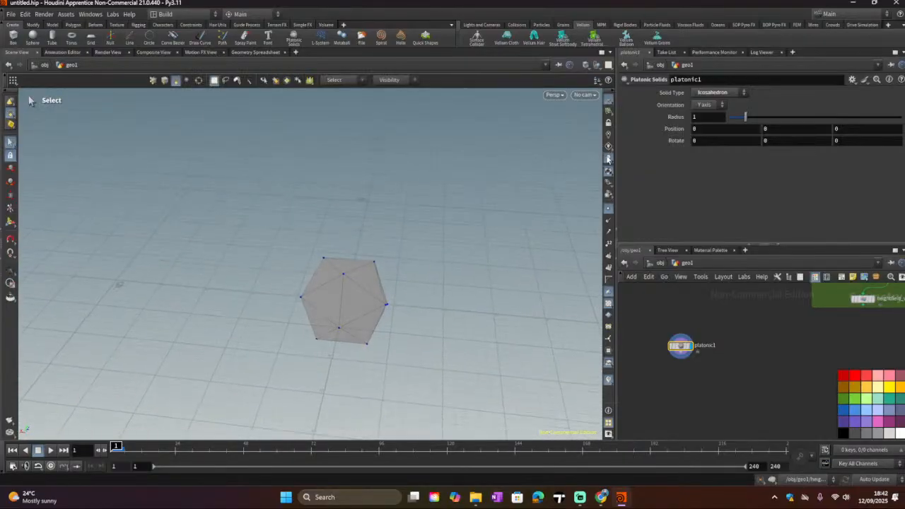
left_click_drag(456, 255, 433, 241, "alt")
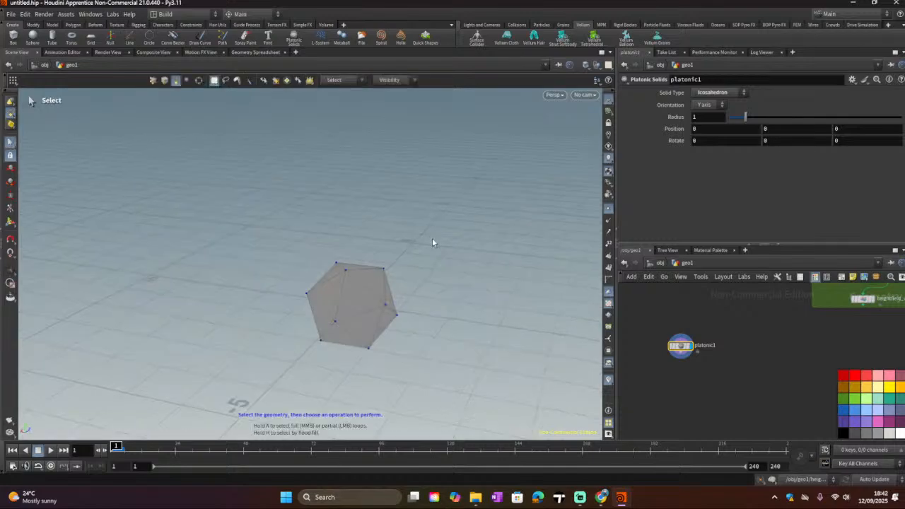
key("d")
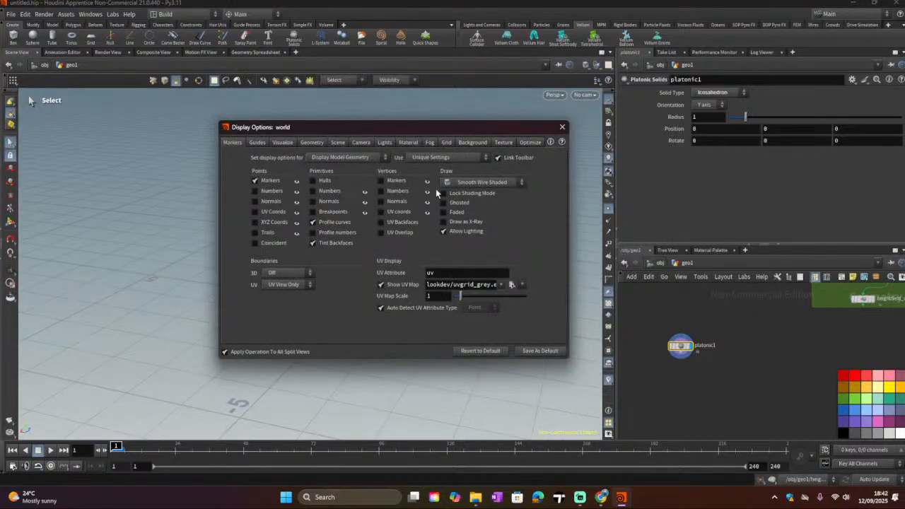
left_click(375, 158)
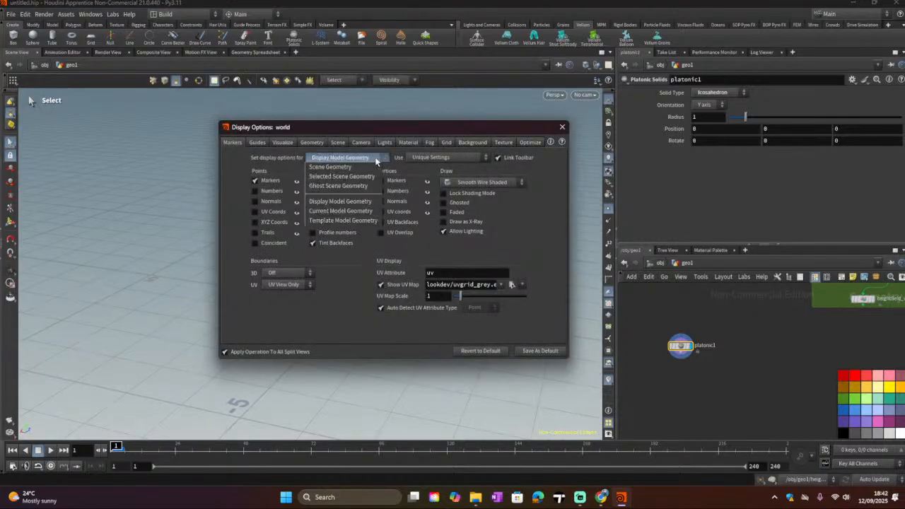
left_click(386, 142)
left_click(386, 142)
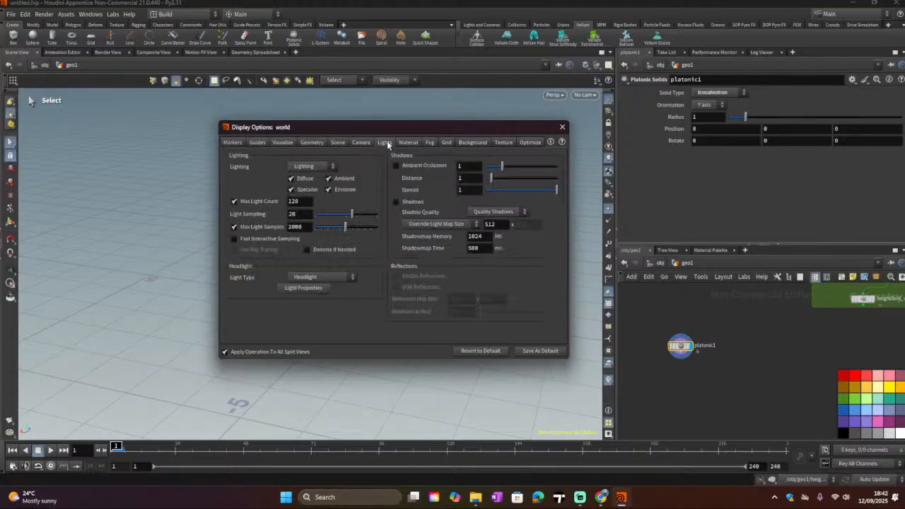
left_click(322, 166)
left_click(322, 166)
left_click(304, 190)
left_click(340, 144)
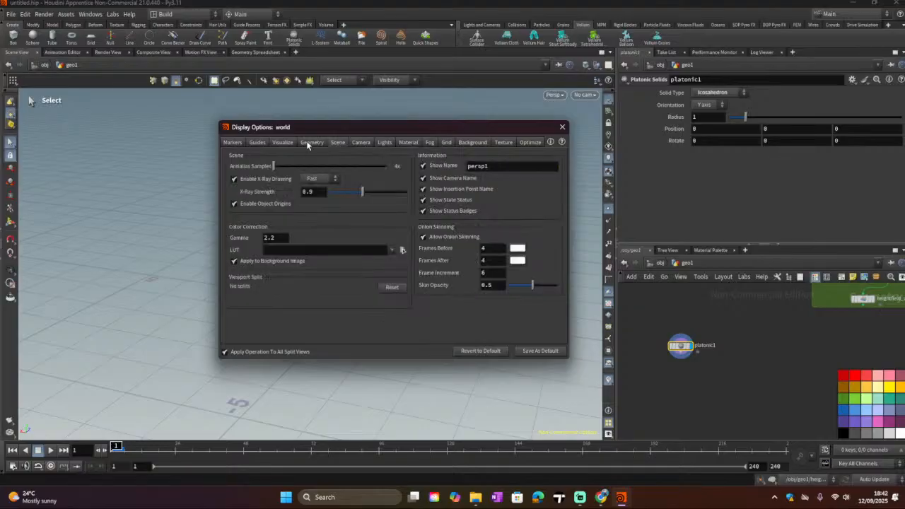
left_click(307, 144)
left_click(275, 142)
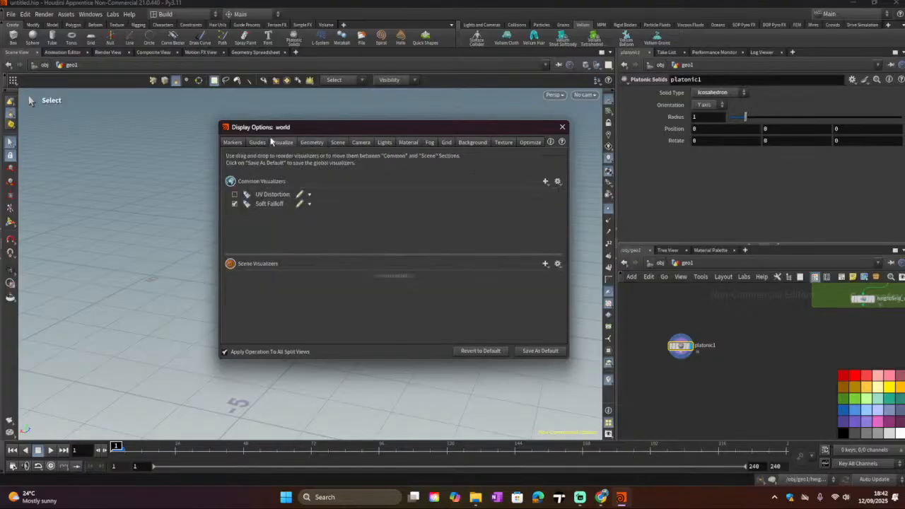
left_click(259, 143)
left_click(234, 142)
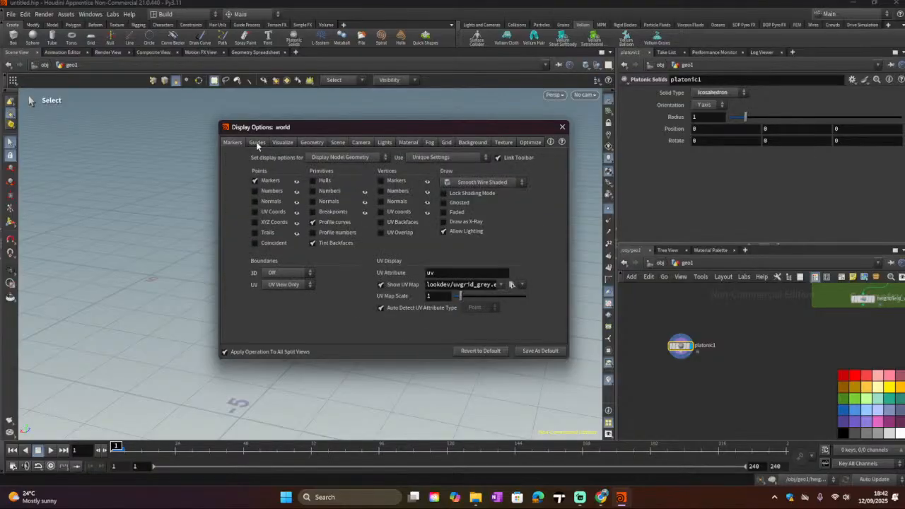
left_click(379, 144)
left_click(361, 146)
left_click(342, 150)
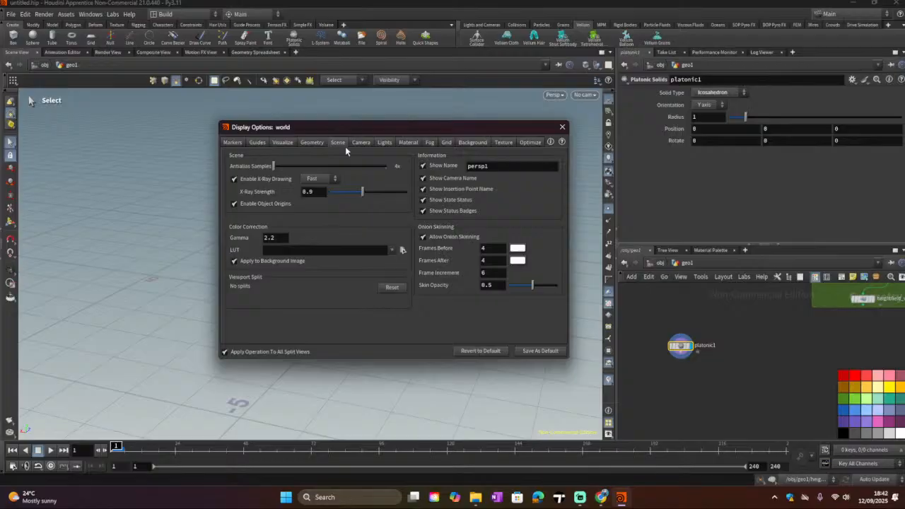
left_click(408, 143)
left_click(429, 143)
left_click(446, 143)
left_click(471, 143)
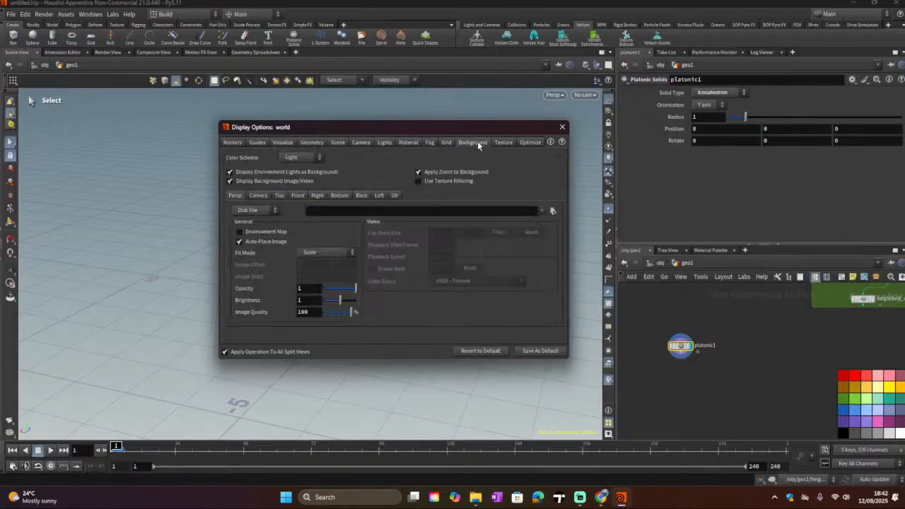
Step: Set the viewport background color scheme to Grey and close the display options
left_click(311, 161)
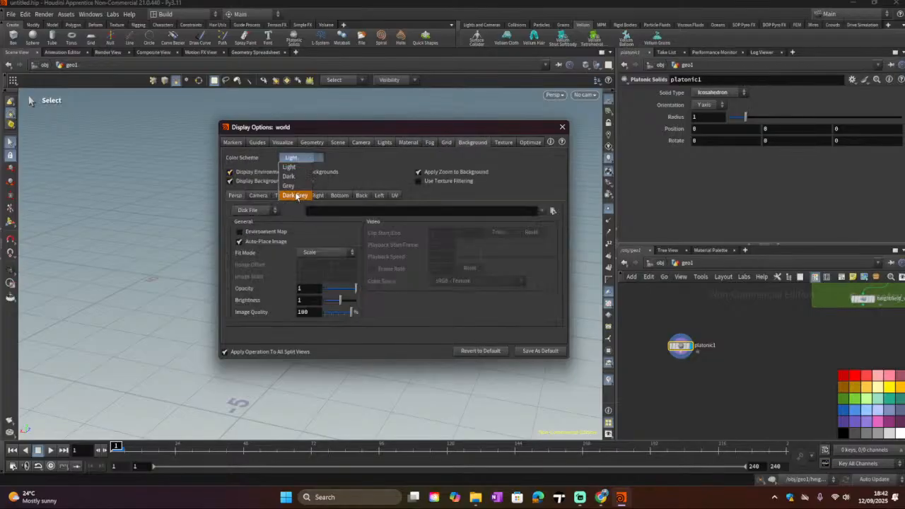
left_click(289, 185)
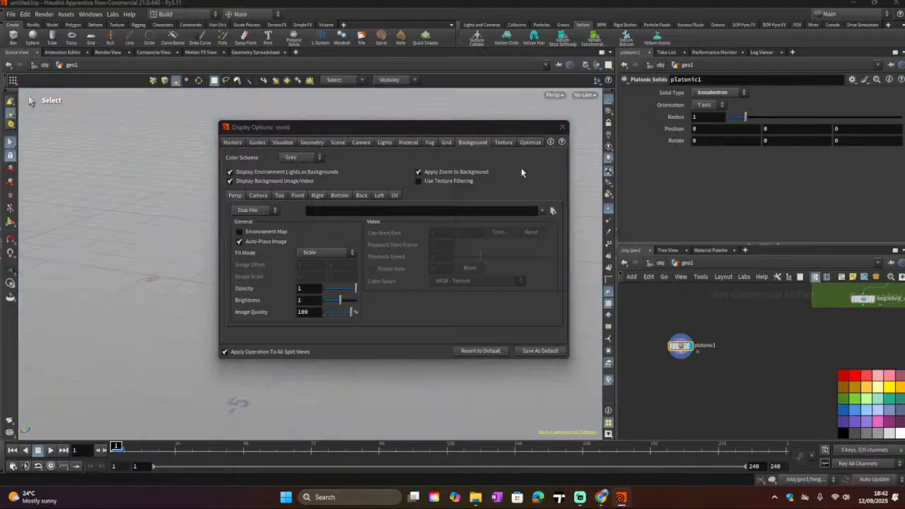
left_click(562, 127)
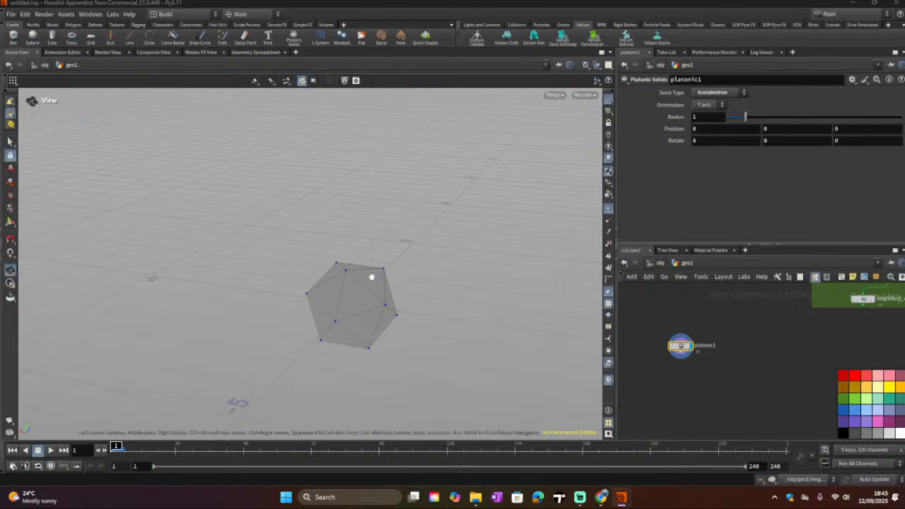
Step: Increase the icosahedron's radius to about 3.01
left_click_drag(372, 276, 505, 236, "alt")
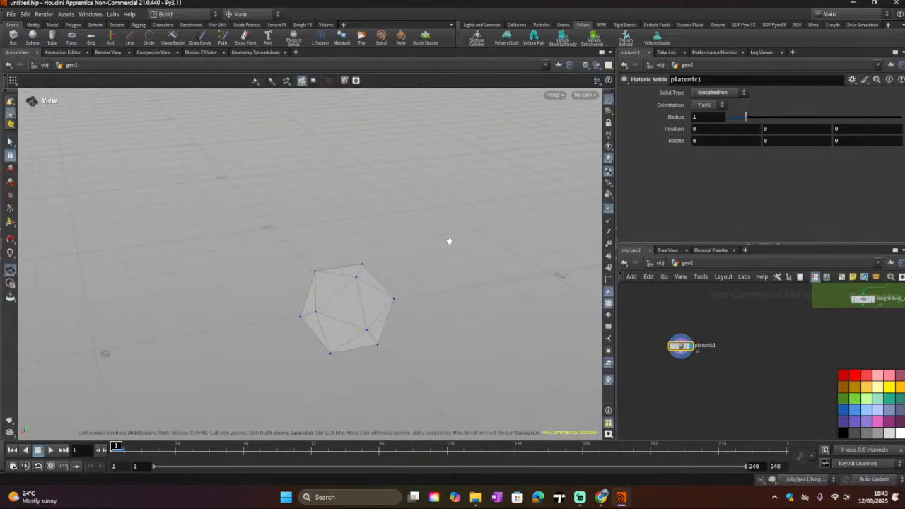
left_click_drag(448, 240, 475, 222, "alt")
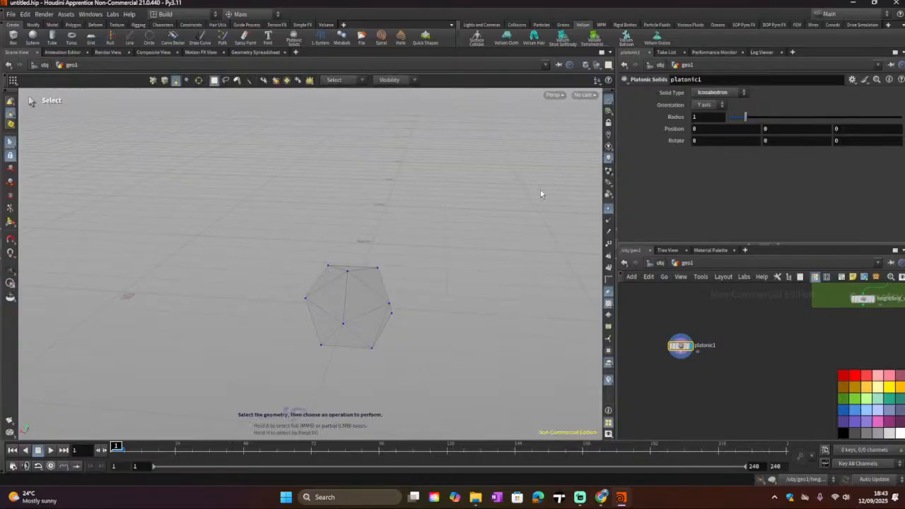
mouse_move(540, 190)
left_mouse_down("alt")
mouse_move(356, 206)
mouse_move(564, 139)
mouse_move(335, 250)
mouse_move(504, 254)
mouse_move(443, 244)
mouse_move(585, 166)
mouse_move(403, 259)
mouse_move(297, 233)
mouse_move(317, 252)
mouse_move(563, 173)
left_mouse_up("alt")
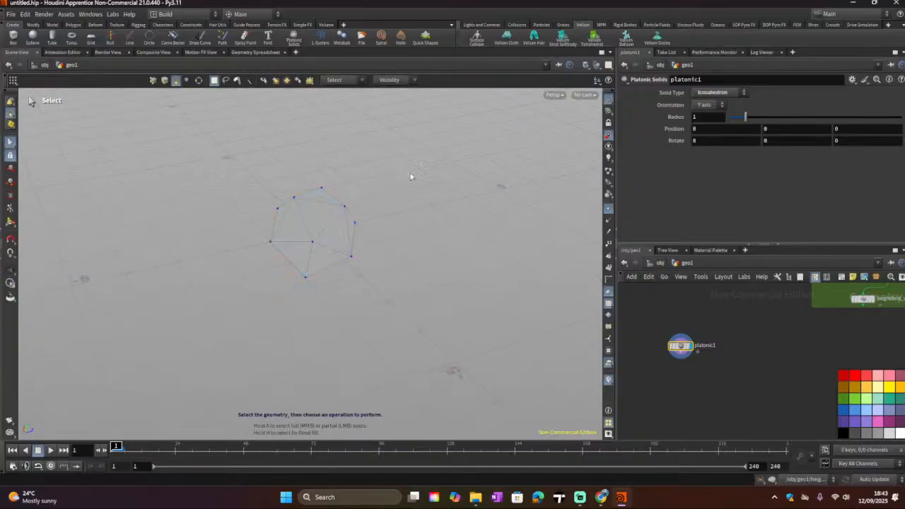
left_click_drag(410, 176, 453, 177, "alt")
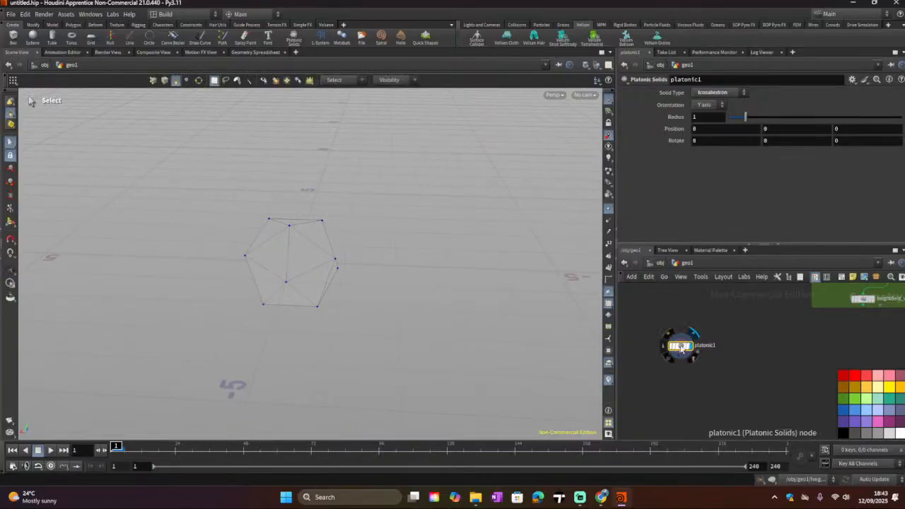
left_click_drag(745, 116, 780, 128)
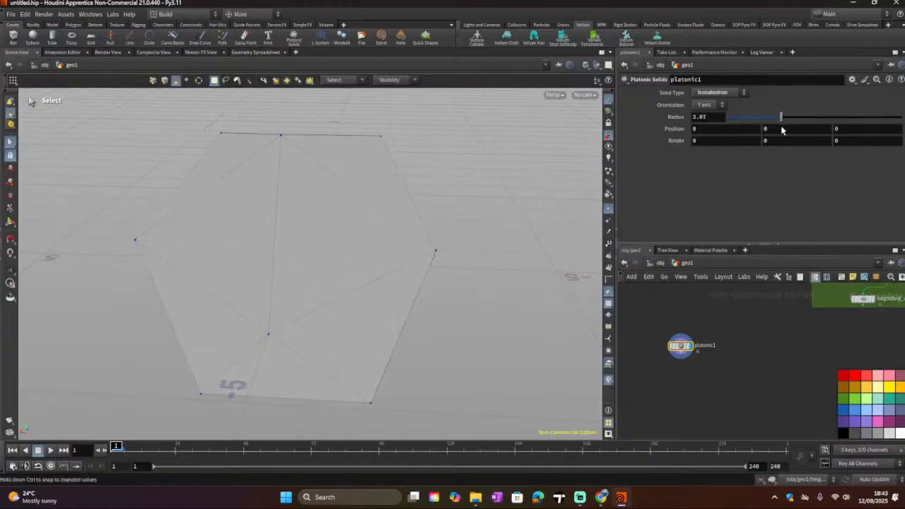
middle_click_drag(731, 363, 771, 390)
left_click(816, 280)
scroll(749, 370, "down", 2)
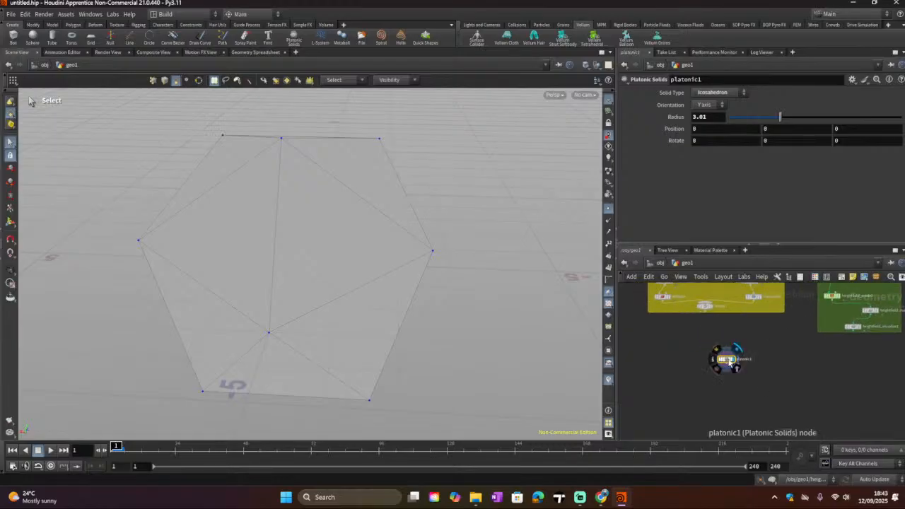
Step: Add a Scatter node, connect the icosahedron's output into it, and make it the displayed node
key("Tab")
type("scat")
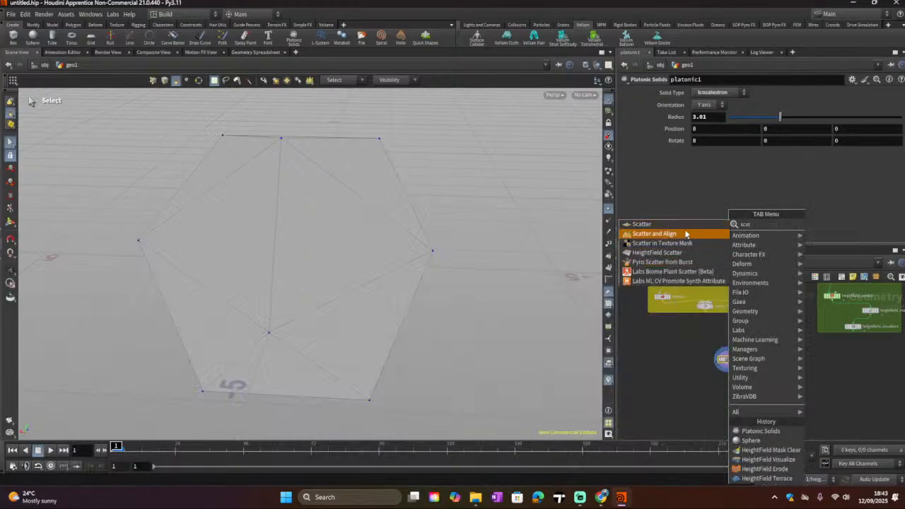
left_click(685, 229)
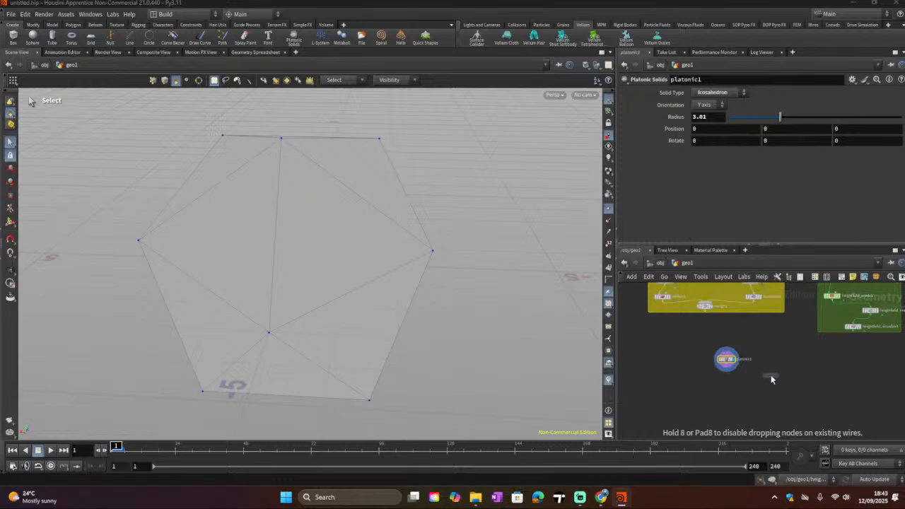
left_click(728, 362)
left_click_drag(728, 365, 770, 370)
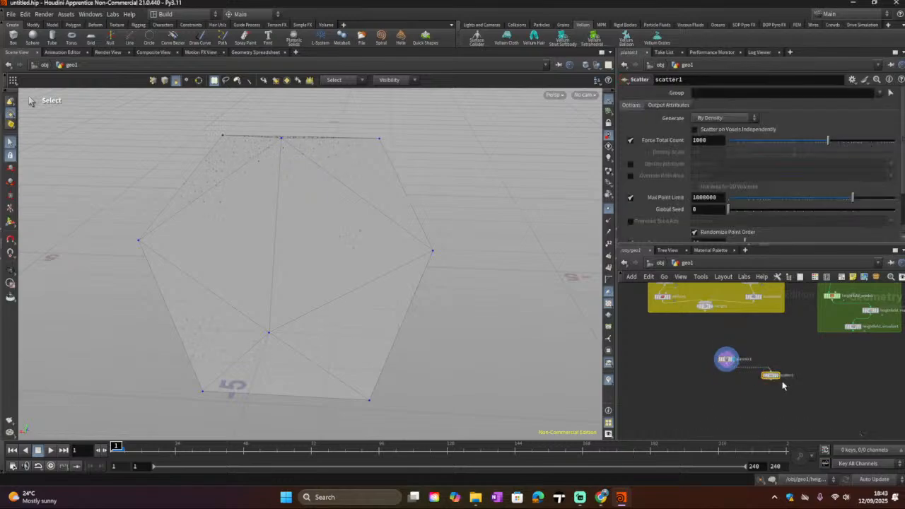
left_click(778, 376)
Step: Return the display flag to the platonic solids node
left_click_drag(328, 271, 304, 279, "alt")
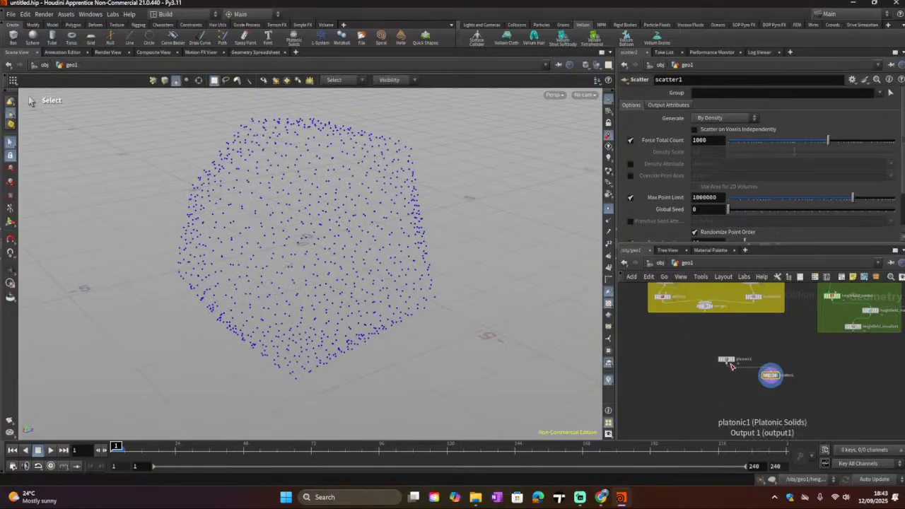
left_click(736, 350)
left_click(726, 361)
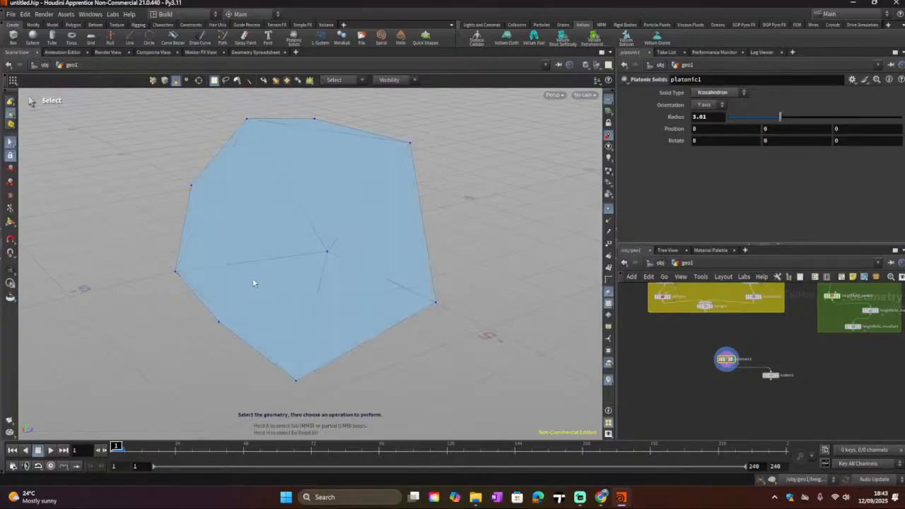
Step: Make the Scatter node the displayed node to view its scattered points on the icosahedron
left_click_drag(259, 299, 332, 282, "alt")
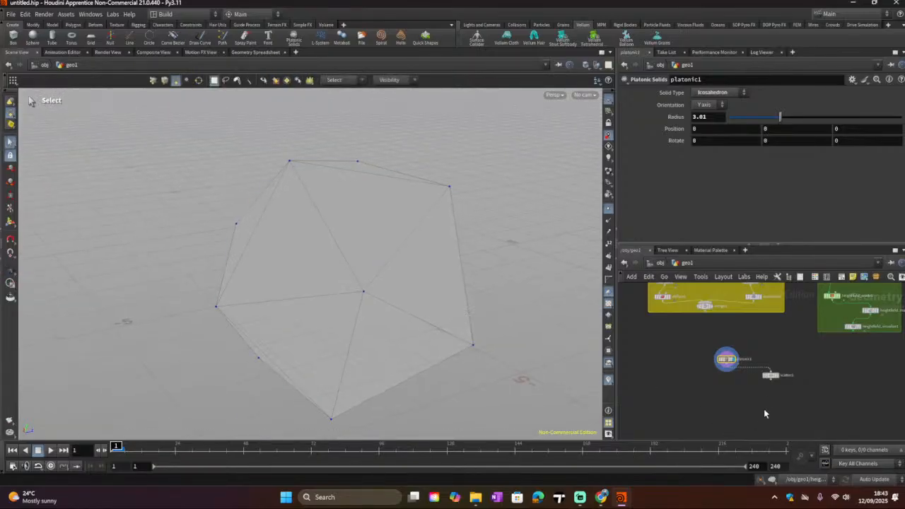
left_click(769, 375)
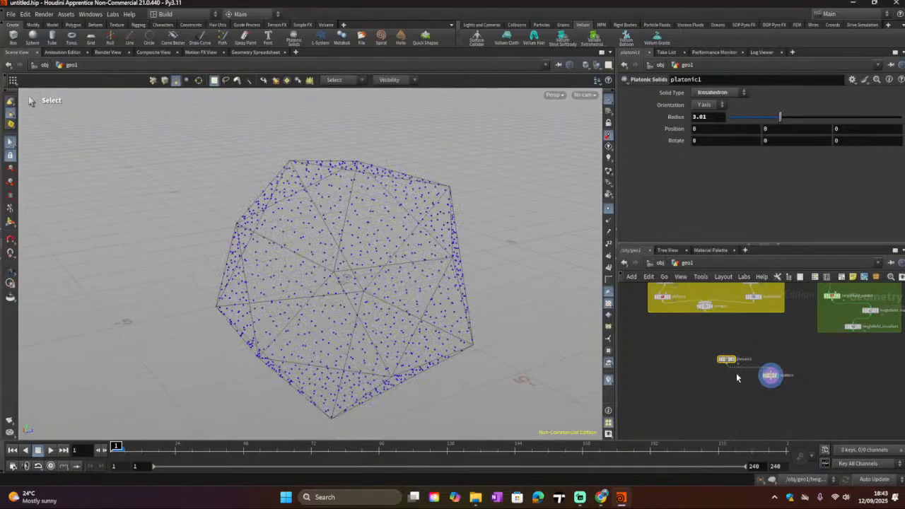
left_click_drag(732, 362, 773, 382)
left_click_drag(366, 301, 478, 272, "alt")
key("s")
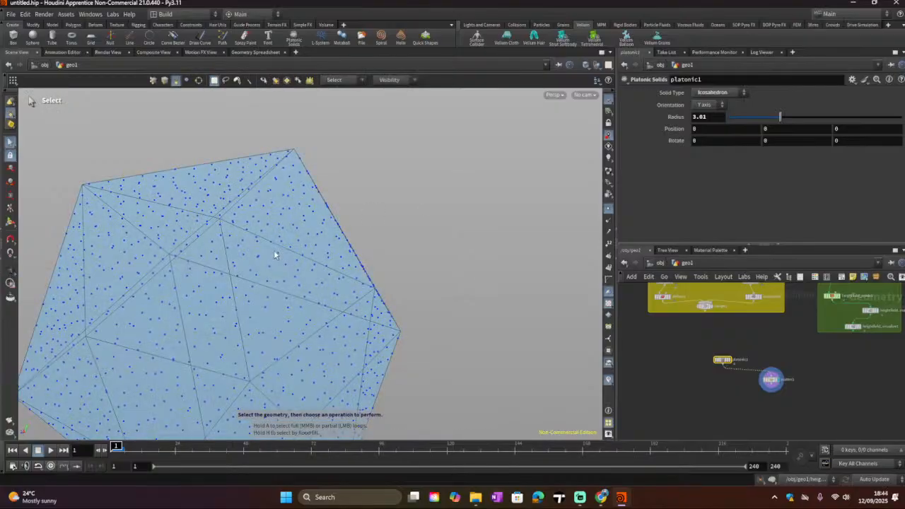
Step: Add a Points from Volume node, connect the icosahedron's output into it, and make it the displayed node
key("Tab")
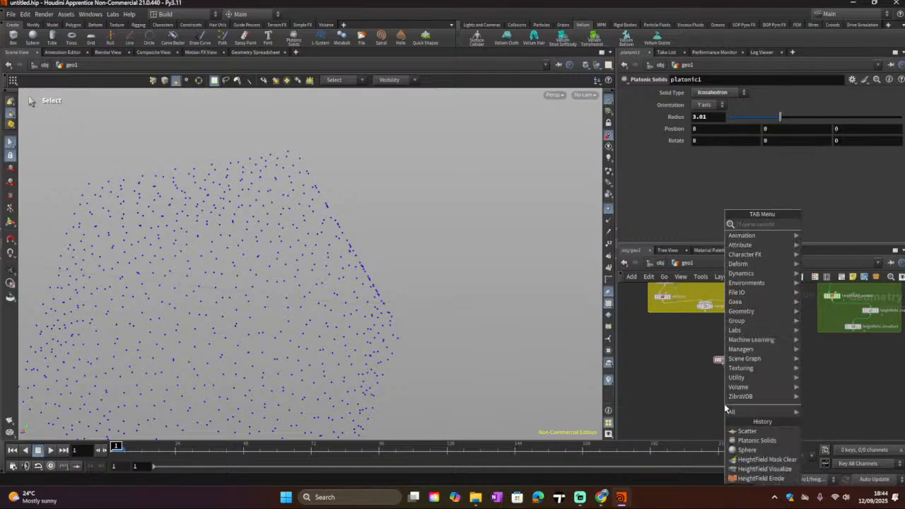
mouse_move(724, 408)
type("sc")
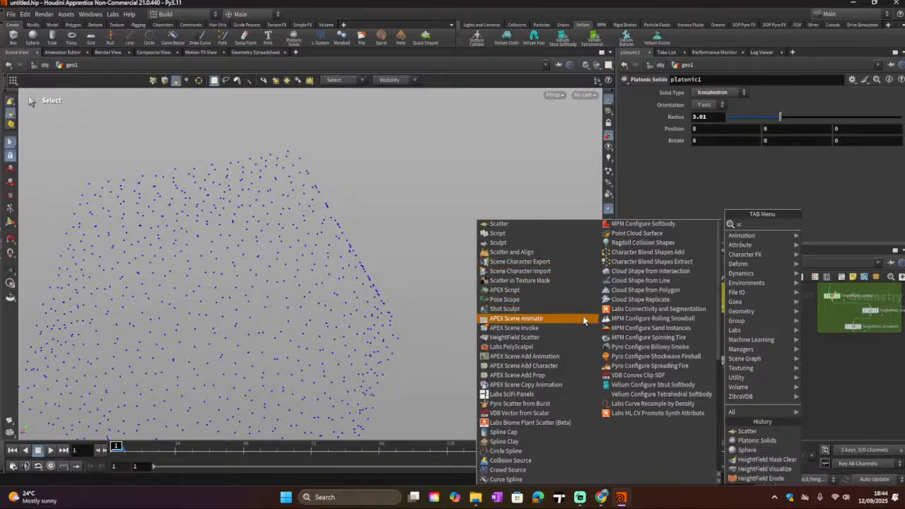
key("BackSpace")
key("BackSpace")
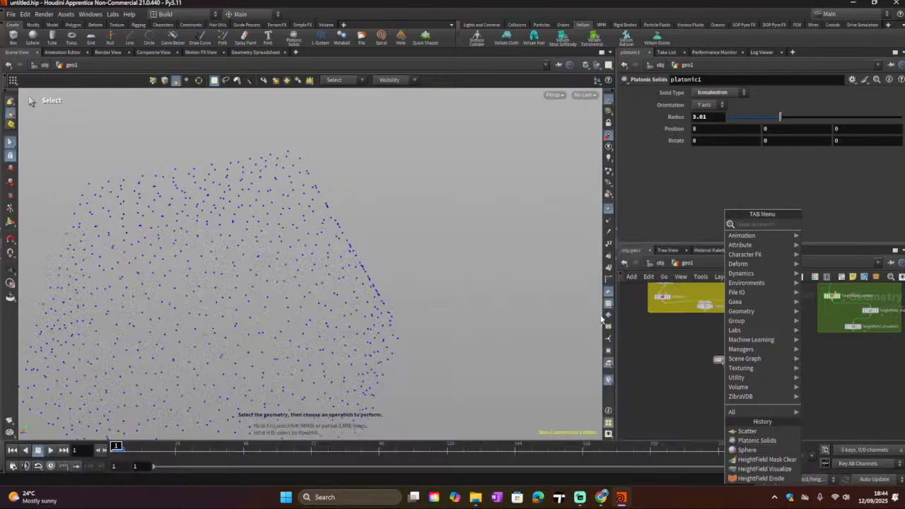
type("point")
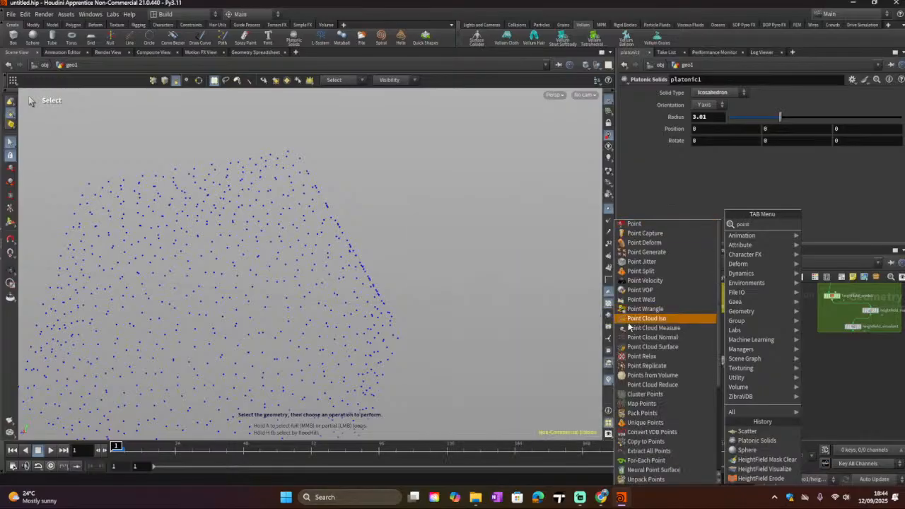
left_click(643, 375)
left_click(691, 386)
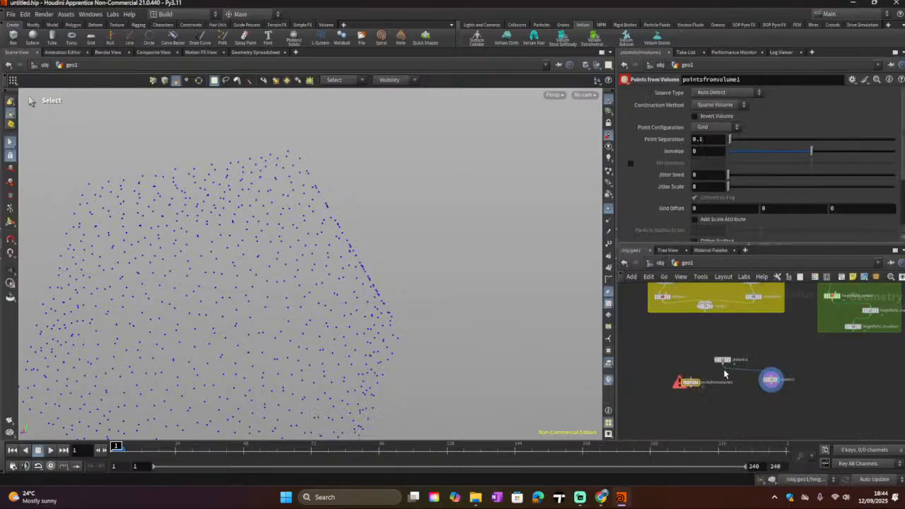
left_click_drag(723, 365, 691, 377)
left_click(701, 385)
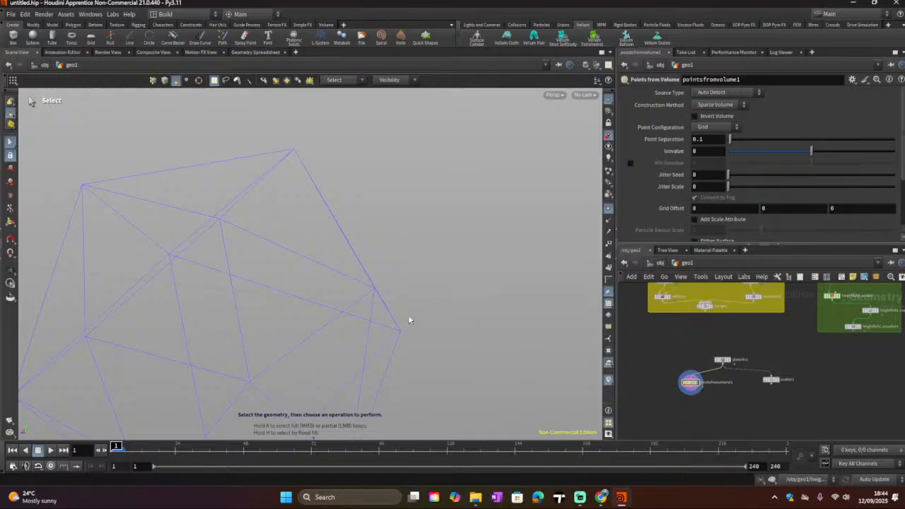
Step: Set the Points from Volume Point Separation to about 5.73 and Isovalue to about -3.39
scroll(405, 315, "down", 5, "alt")
left_click_drag(399, 320, 332, 362, "alt")
left_click_drag(730, 140, 821, 145)
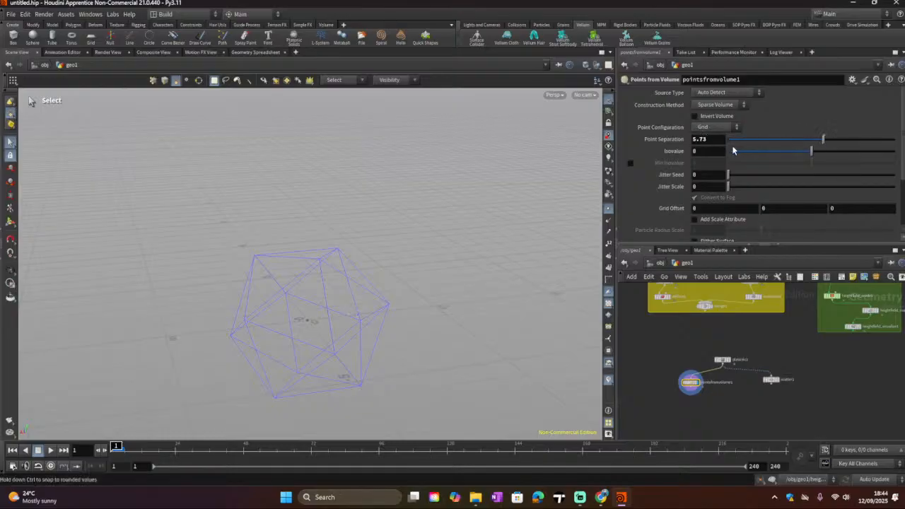
left_click_drag(811, 157, 783, 152)
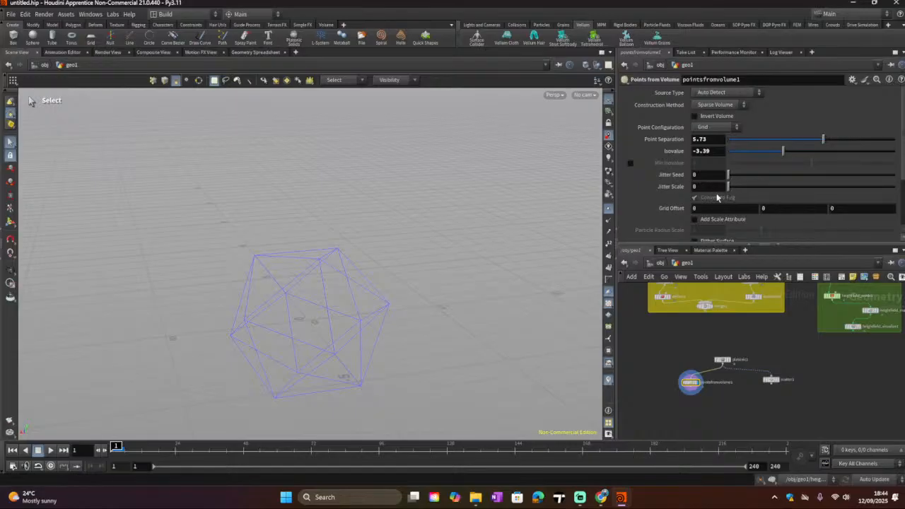
Step: Switch the Construction Method to Dense Grid and lower Point Separation to about 2.17
scroll(714, 200, "down", 5)
scroll(710, 207, "up", 4)
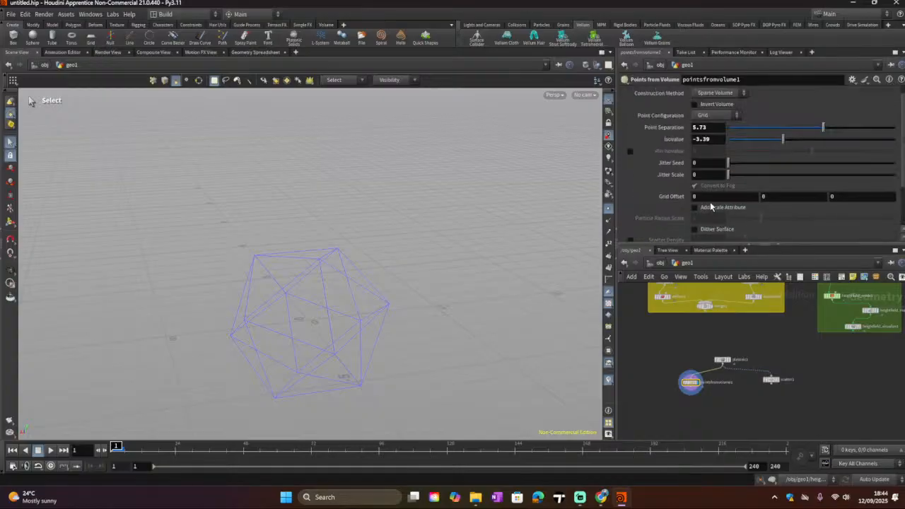
scroll(710, 205, "up", 1)
left_click(710, 105)
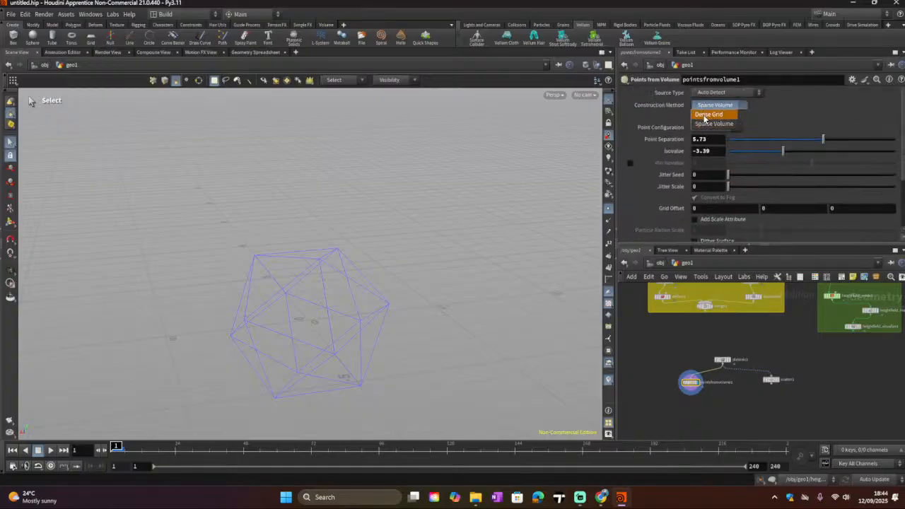
left_click(703, 116)
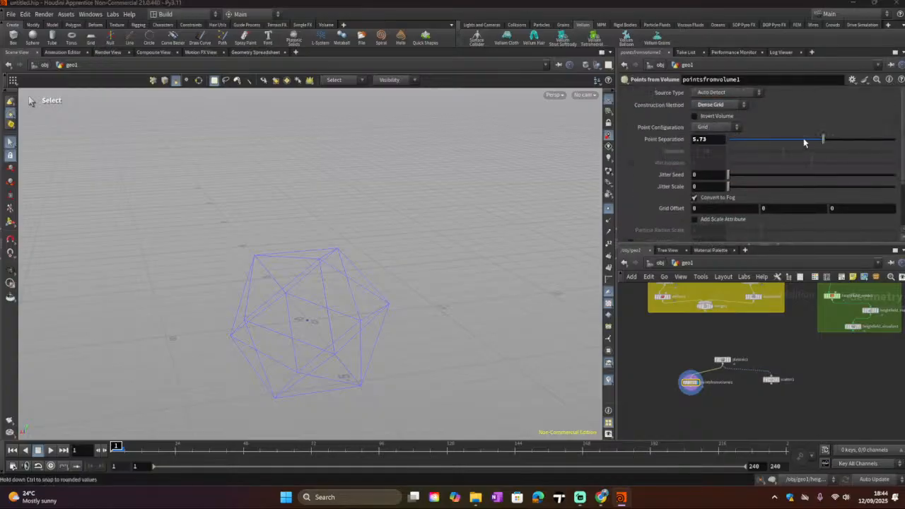
left_click_drag(803, 143, 764, 142)
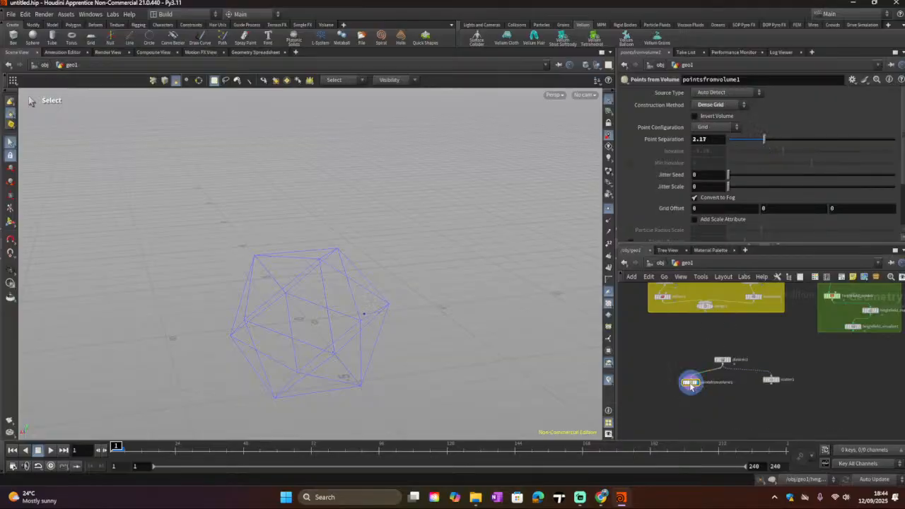
Step: Set Point Configuration to Tetrahedral and switch the Construction Method back to Sparse Volume
left_click(713, 127)
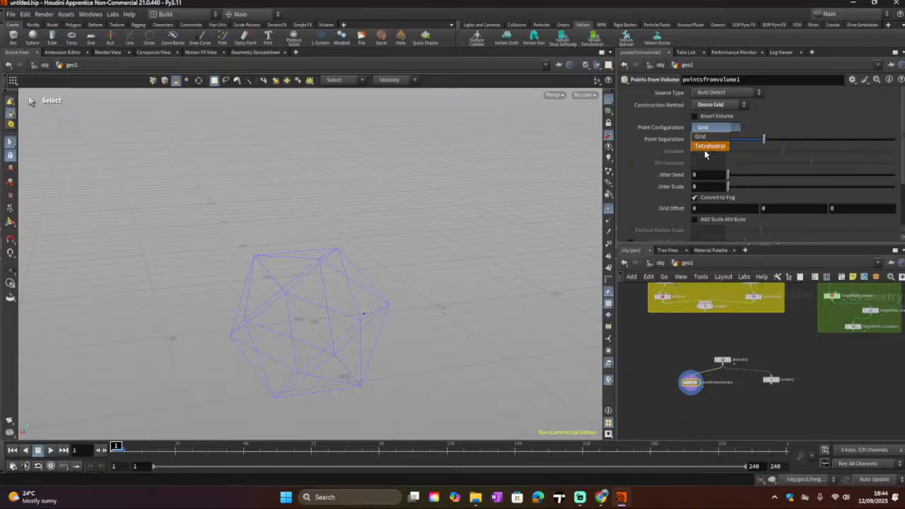
left_click(706, 150)
left_click(694, 117)
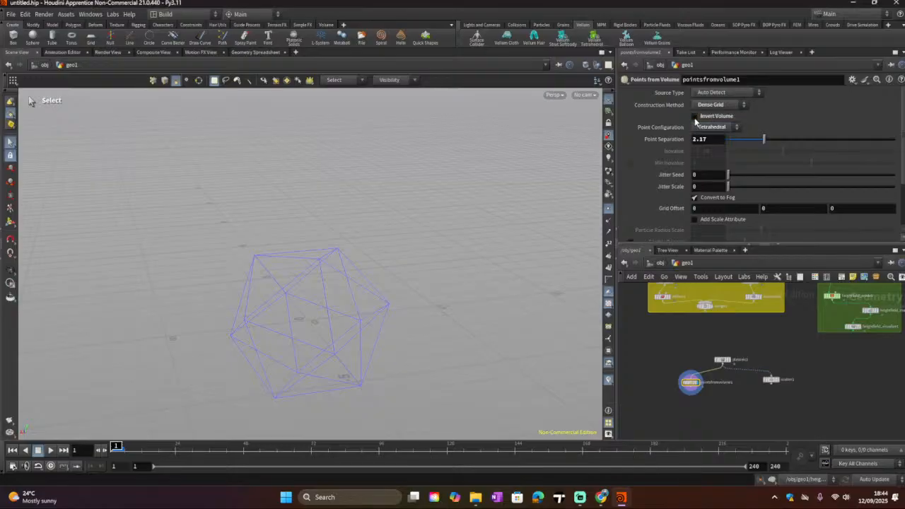
left_click(707, 106)
left_click(705, 124)
Step: Set the Points from Volume Source Type to Geometry
left_click(710, 93)
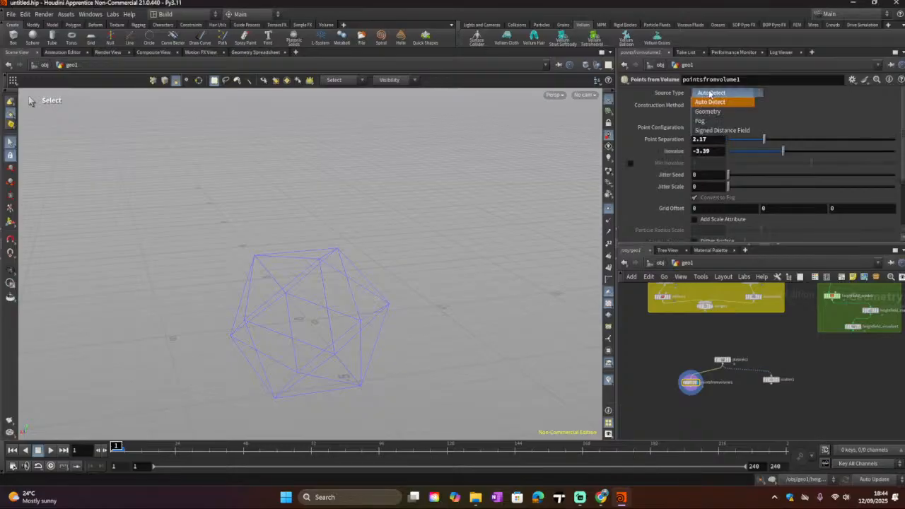
left_click(707, 111)
left_click(715, 94)
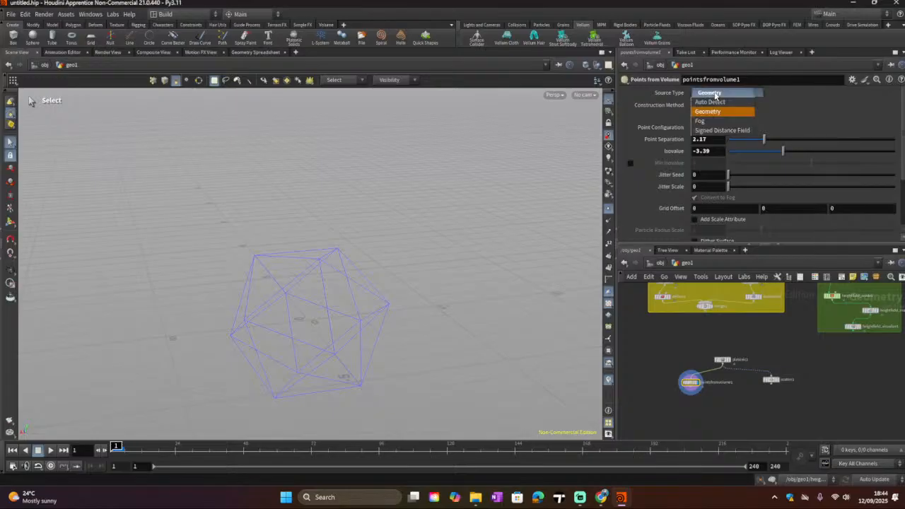
left_click(713, 93)
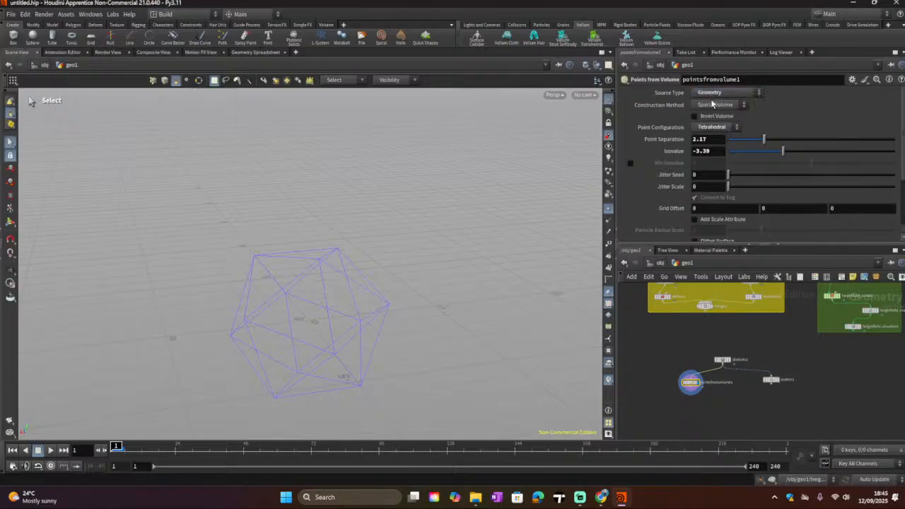
scroll(676, 393, "up", 3)
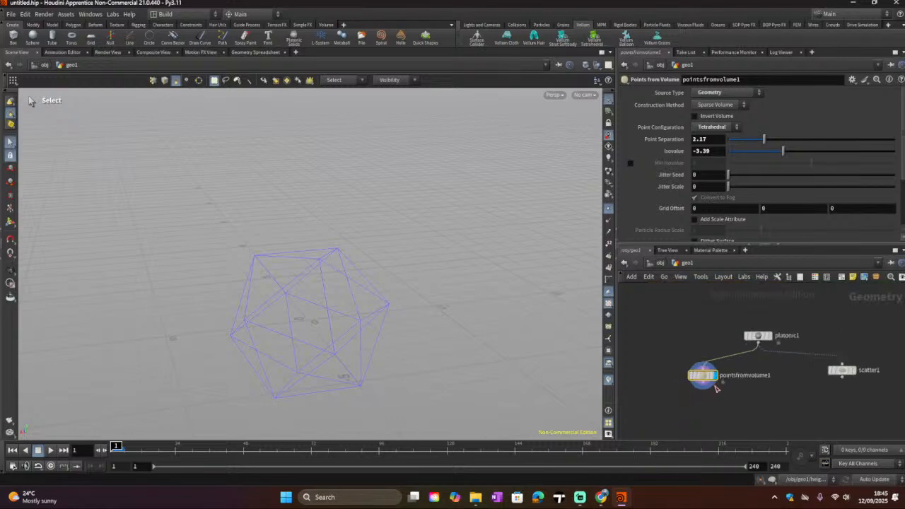
key("Tab")
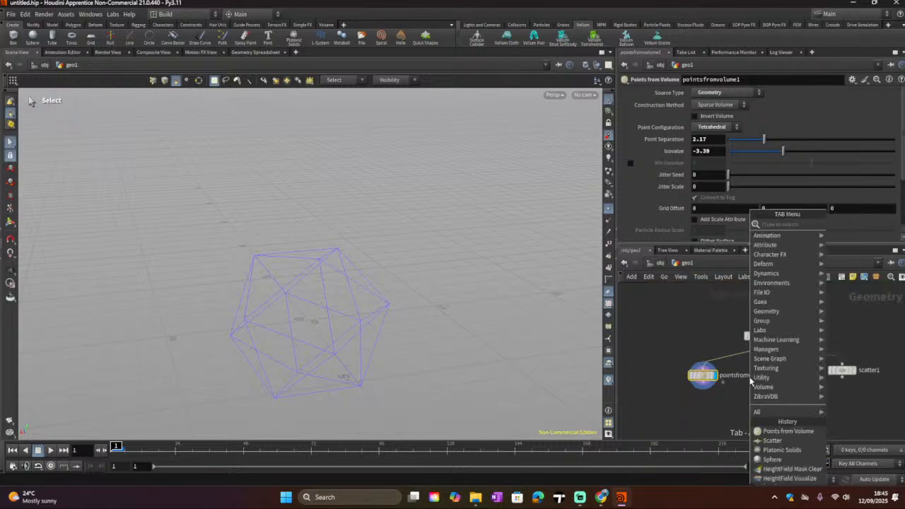
mouse_move(752, 382)
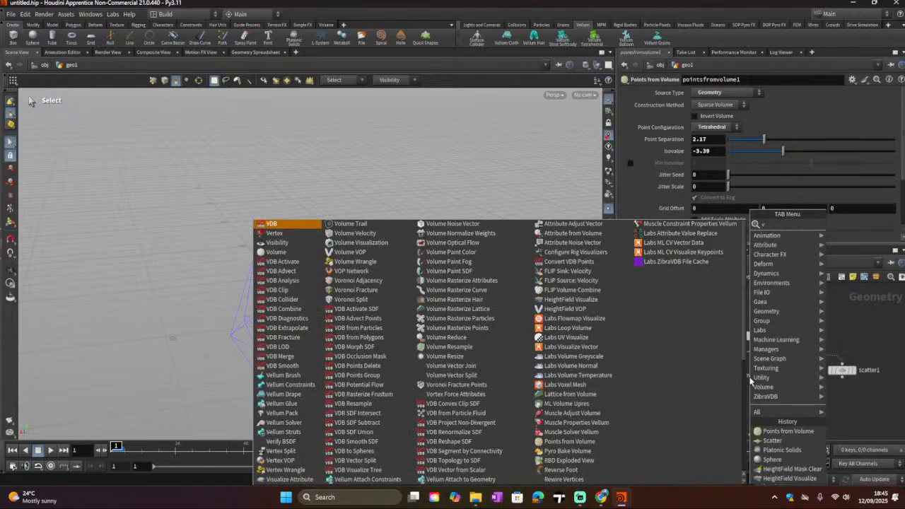
type("volu")
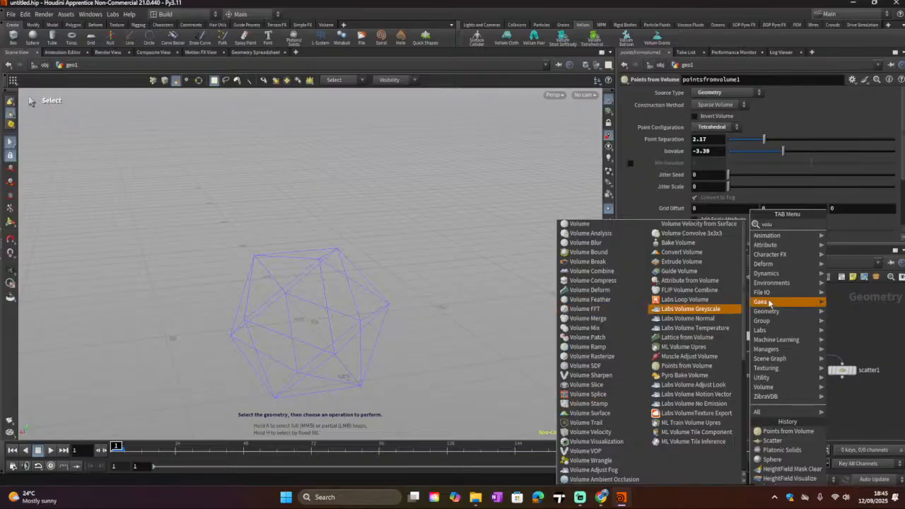
key("Escape")
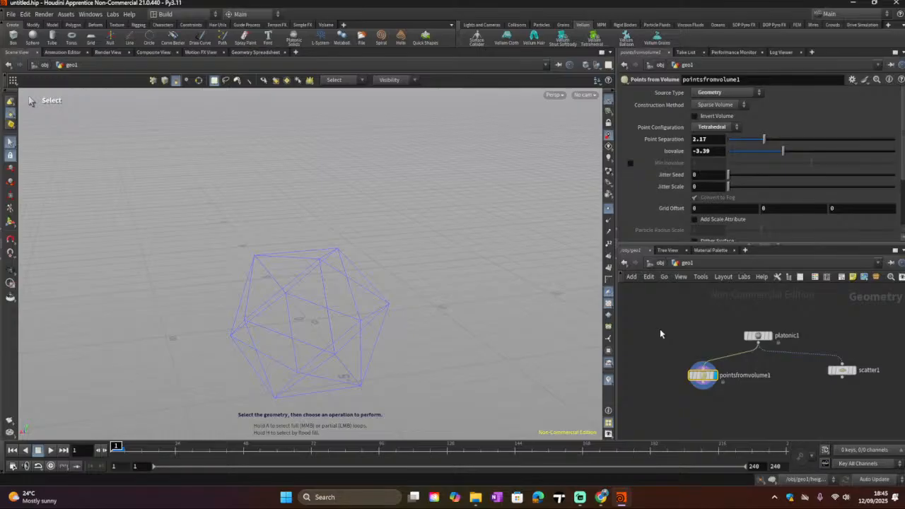
Step: Add a Point Generate node, connect the icosahedron into it, and make it the displayed node
key("Tab")
mouse_move(698, 315)
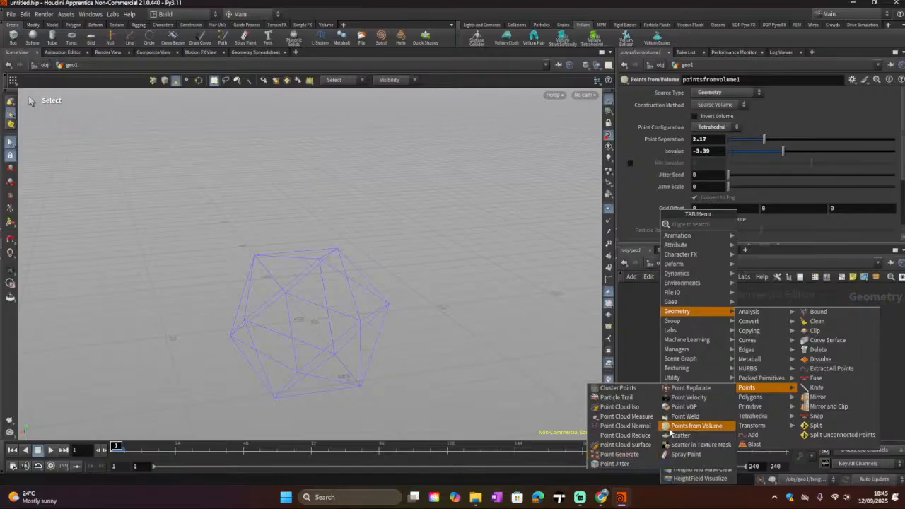
left_click(634, 454)
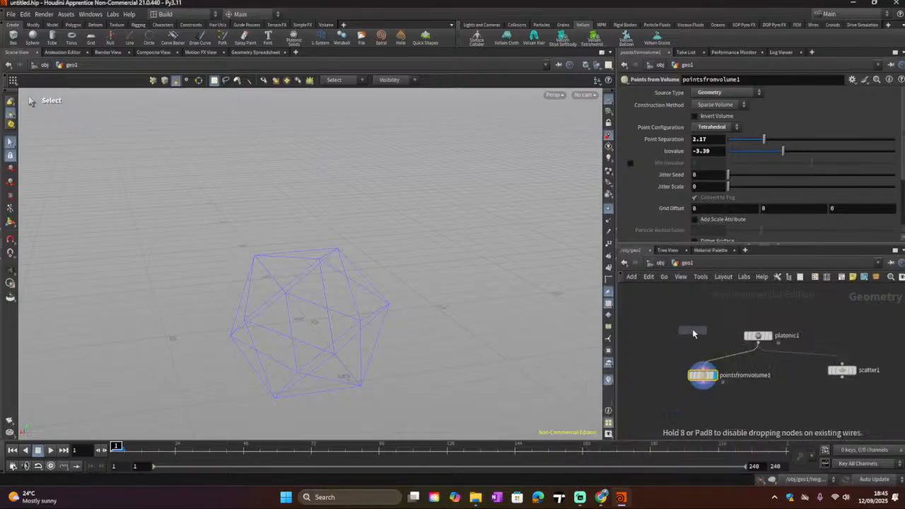
left_click(693, 329)
left_click_drag(757, 346, 693, 323)
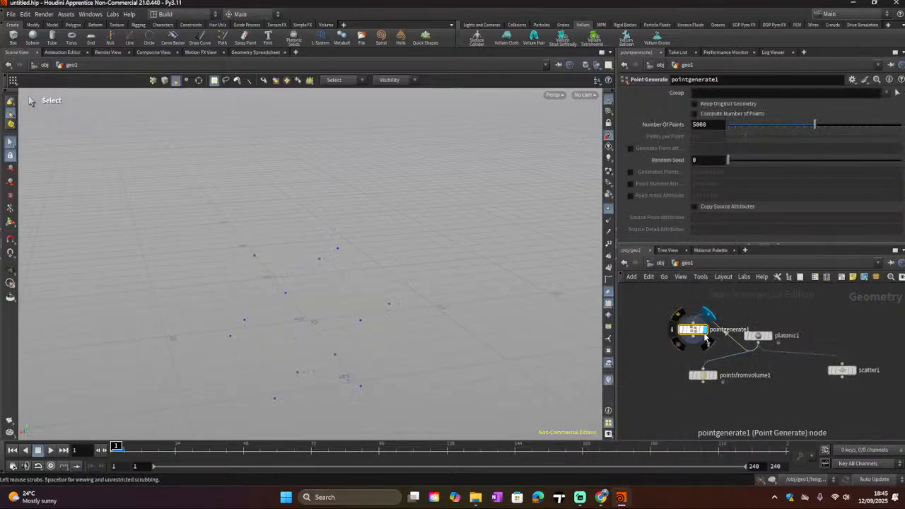
left_click(704, 329)
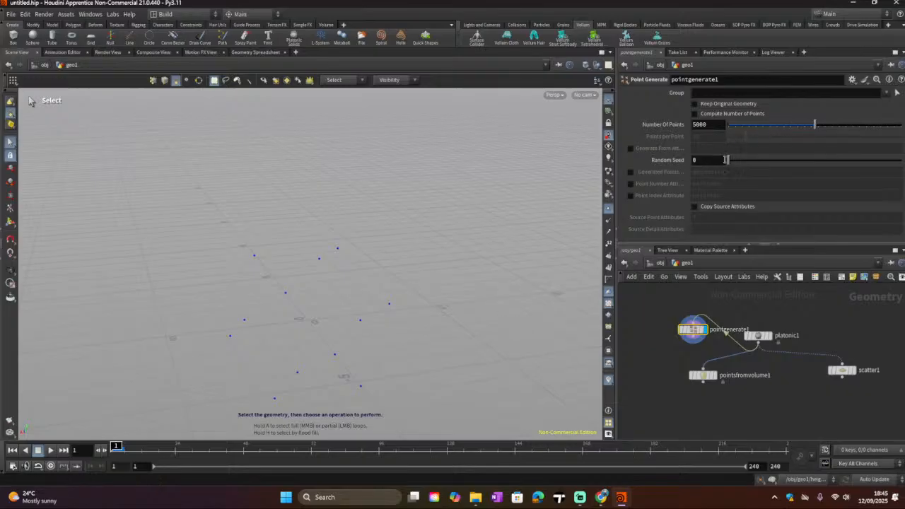
Step: Set Point Generate's number of points to about 6082, and enable Compute Number of Points with about 84.9 points per point
left_click_drag(726, 159, 709, 174)
left_click(784, 127)
left_click_drag(784, 126, 833, 134)
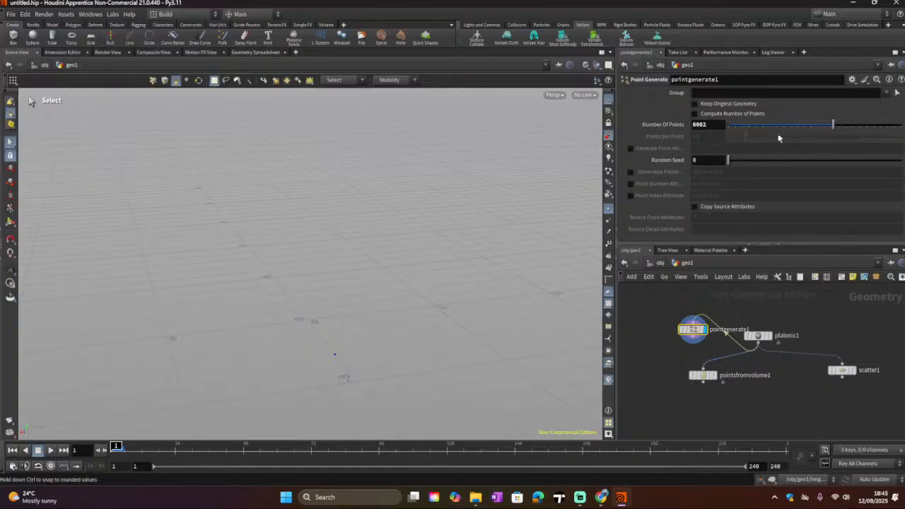
left_click(695, 115)
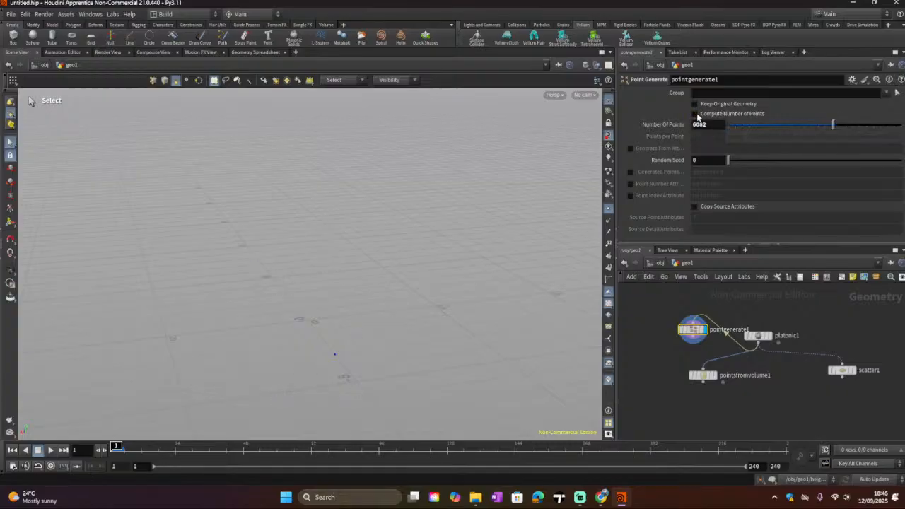
left_click_drag(745, 137, 877, 153)
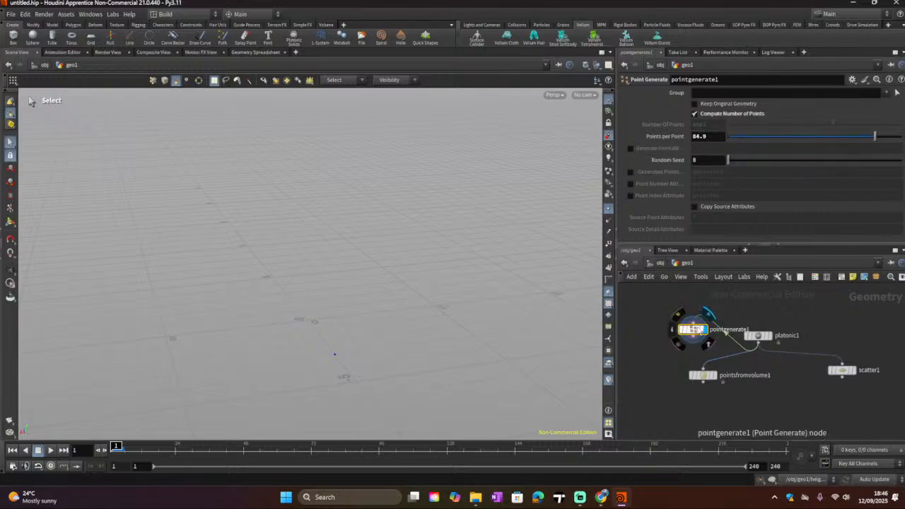
Step: Delete the Point Generate node and return the display flag to the Scatter node
key("Delete")
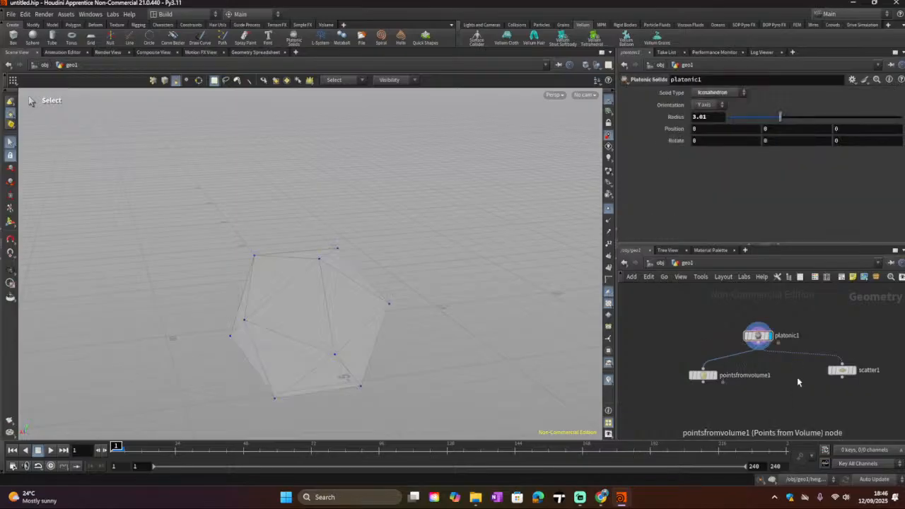
left_click(853, 372)
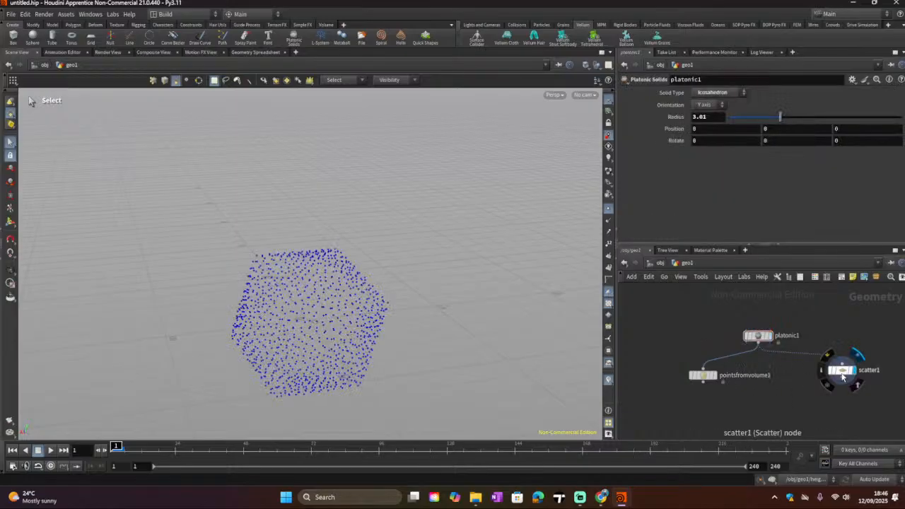
left_click_drag(841, 370, 822, 375)
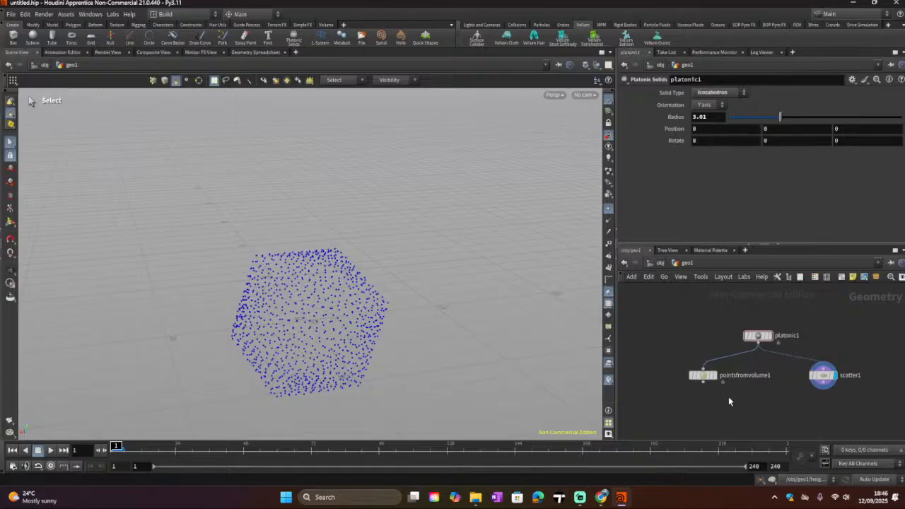
middle_click_drag(766, 405, 758, 366)
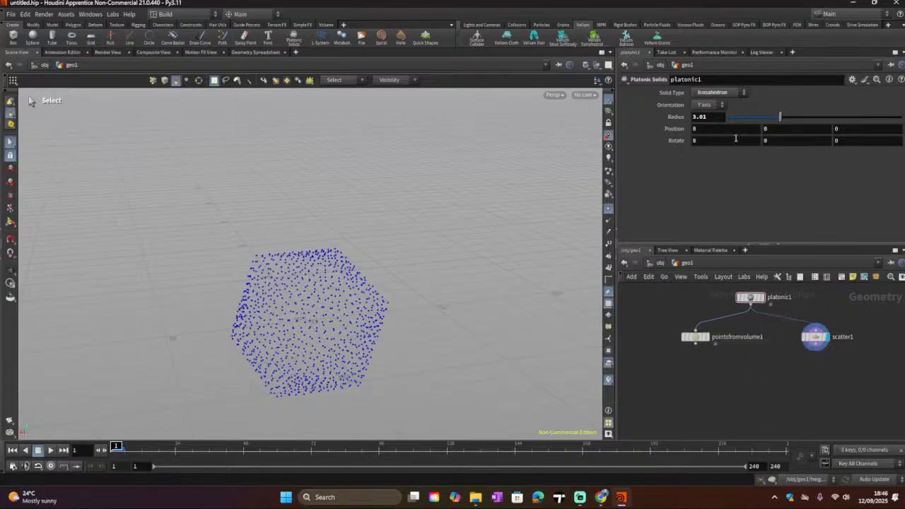
Step: Try different Scatter Force Total Count values, including 100, before setting it to 1000
left_click(814, 337)
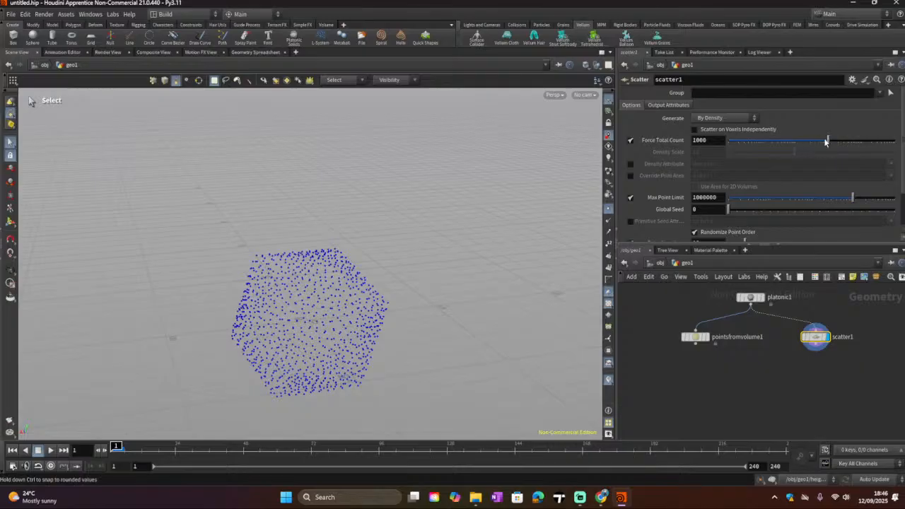
mouse_move(825, 141)
left_mouse_down()
mouse_move(816, 141)
mouse_move(834, 142)
mouse_move(828, 146)
left_mouse_up()
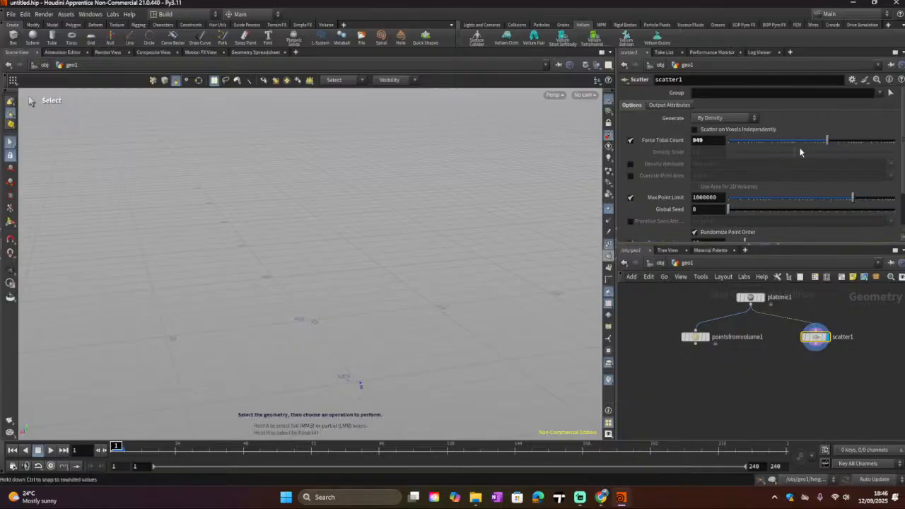
left_click_drag(807, 141, 802, 141)
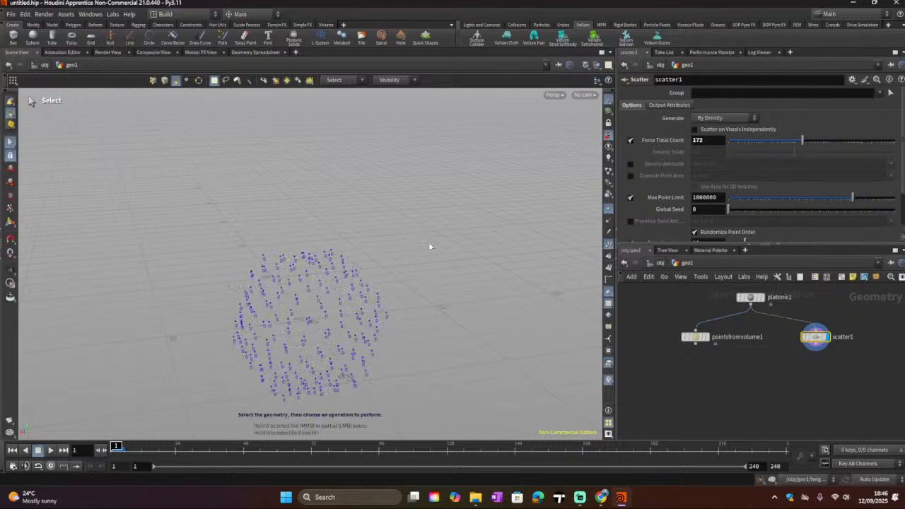
left_click(709, 141)
mouse_move(675, 142)
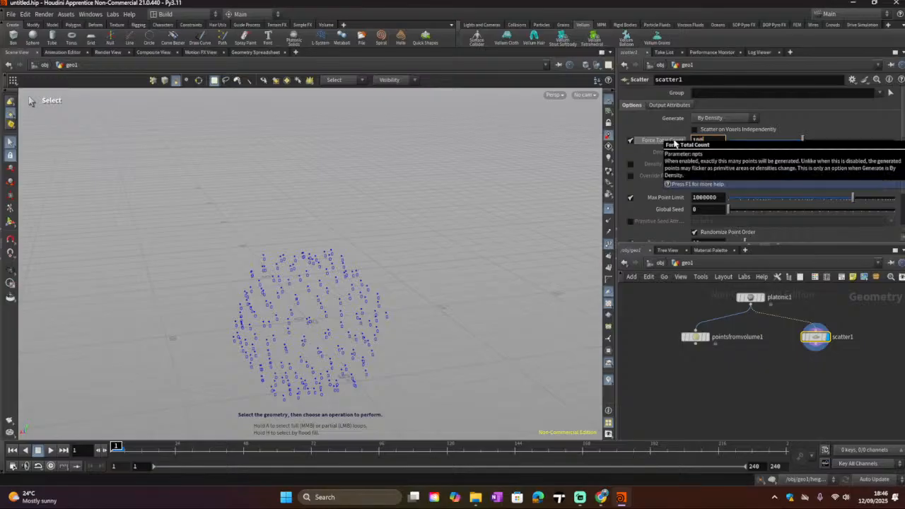
type("100")
key("Return")
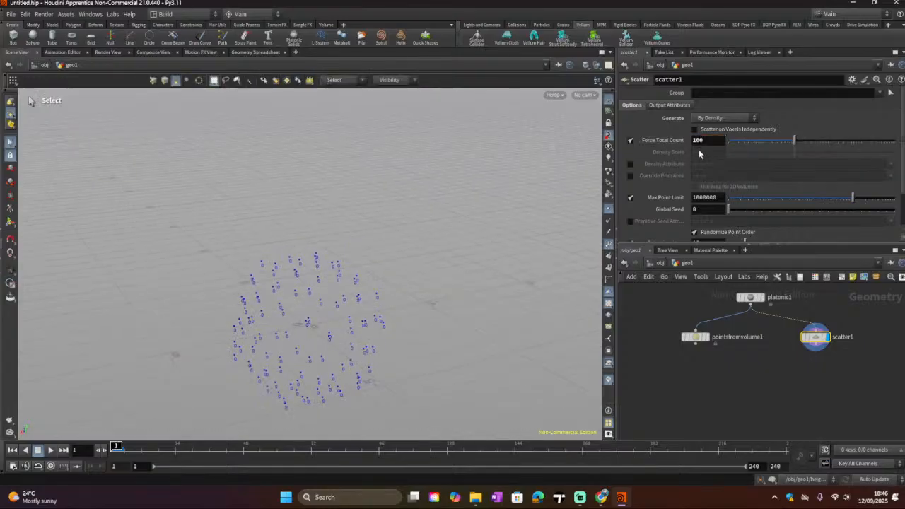
left_click(705, 141)
type("0")
key("Return")
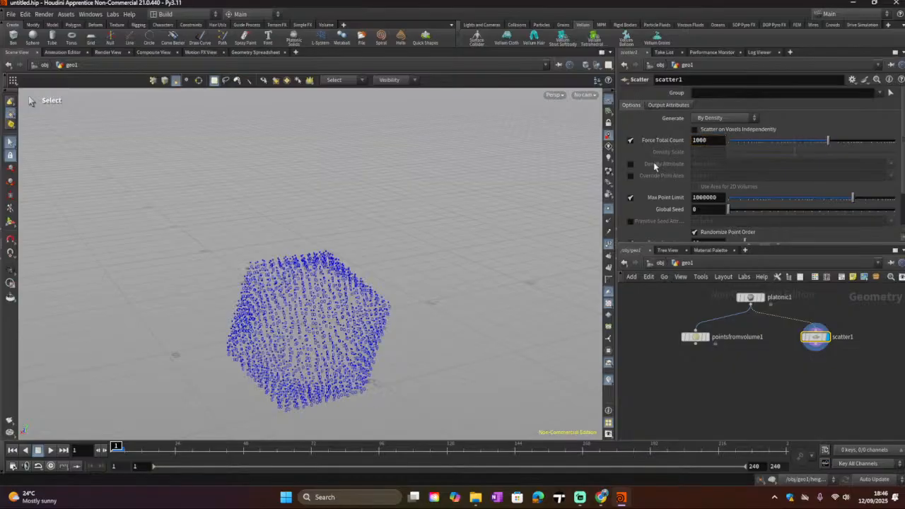
Step: Add a Voronoi Fracture node to the network below the existing nodes
left_click_drag(816, 343, 806, 343)
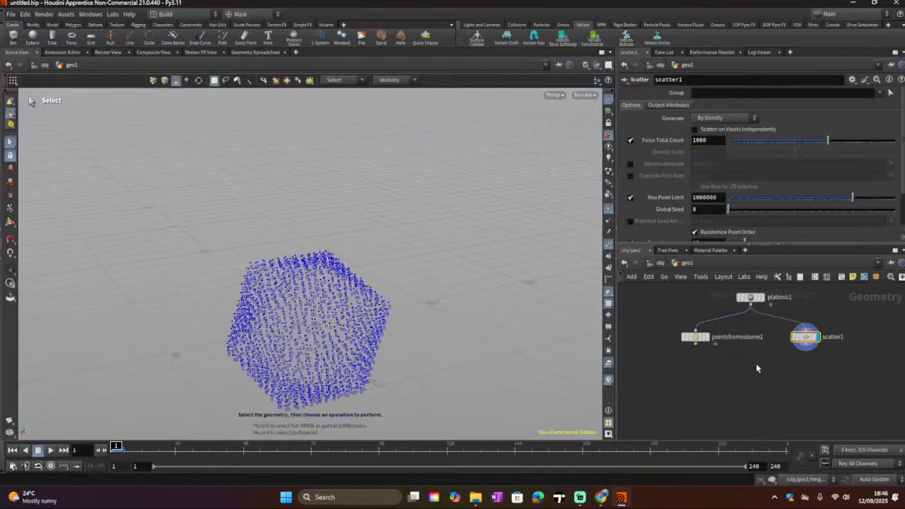
key("Tab")
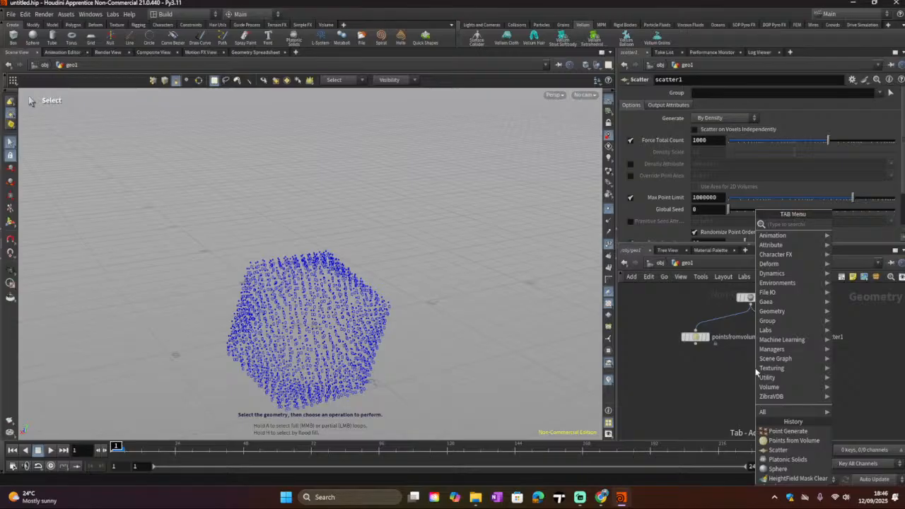
type("vo")
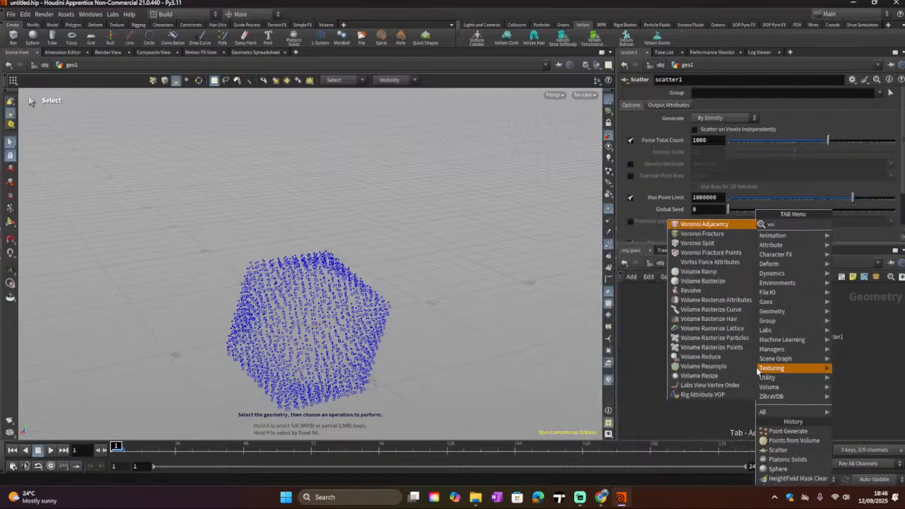
type("ron")
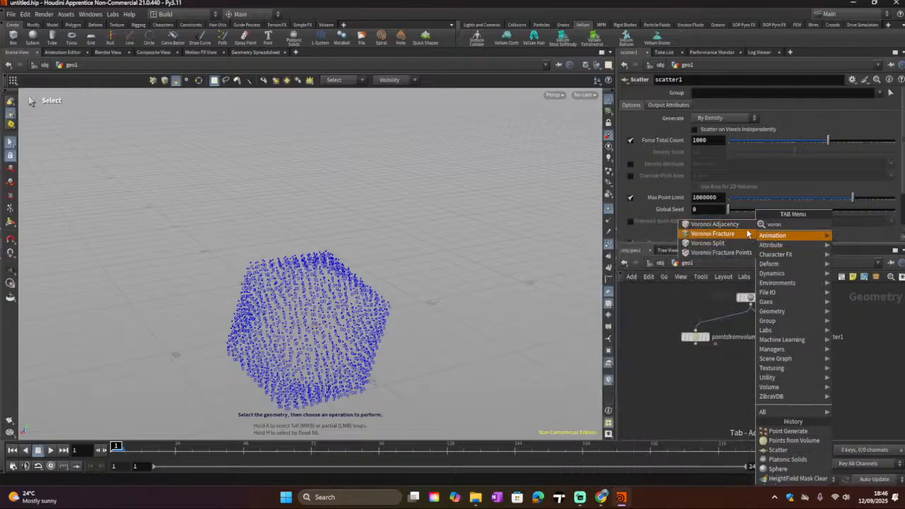
left_click(747, 233)
left_click(739, 373)
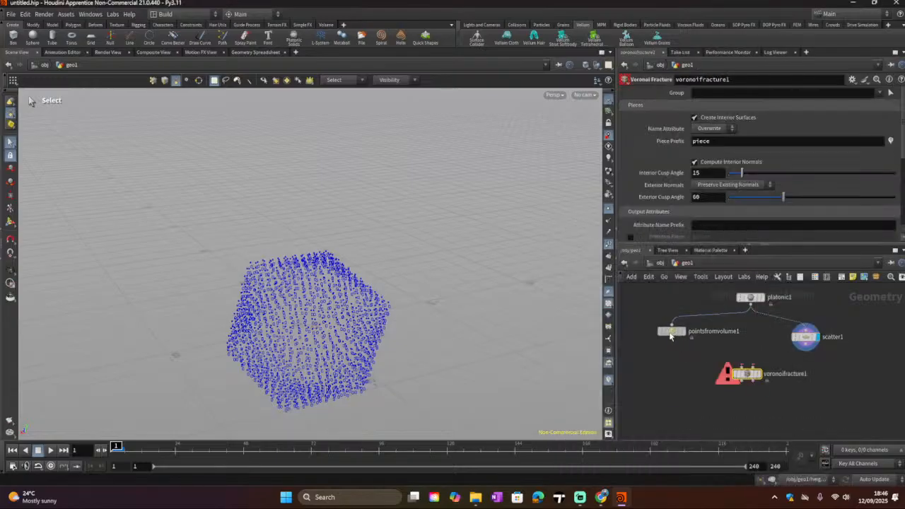
Step: Wire the icosahedron into Voronoi Fracture's first input and the Scatter points into its second, and display it
left_click_drag(670, 335, 648, 330)
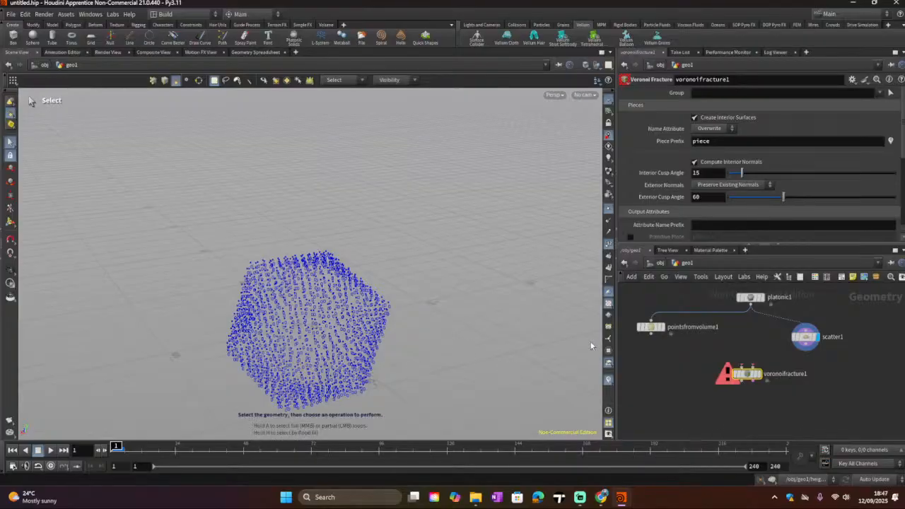
left_click_drag(750, 305, 731, 367)
left_click_drag(805, 347, 752, 370)
left_click(761, 373)
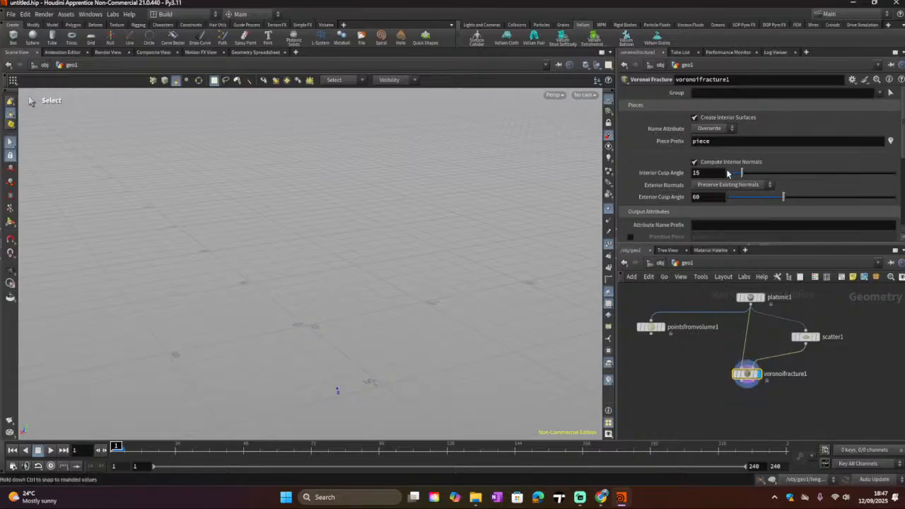
Step: Replace Voronoi Fracture's cell points input with the Points from Volume output
scroll(746, 373, "up", 2)
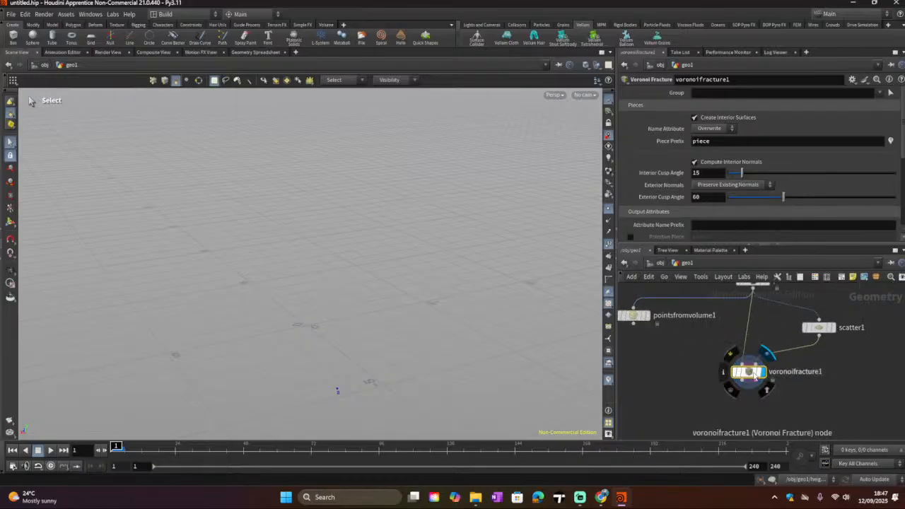
left_click(819, 328)
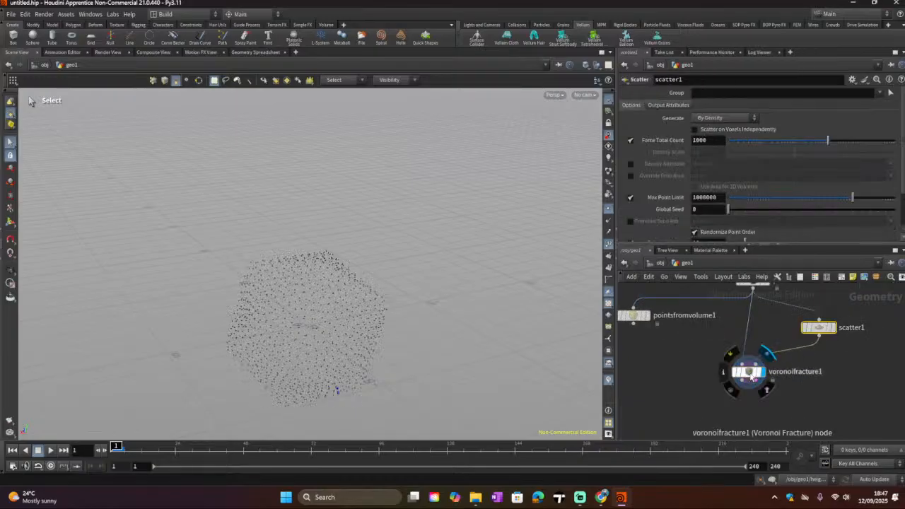
left_click(750, 375)
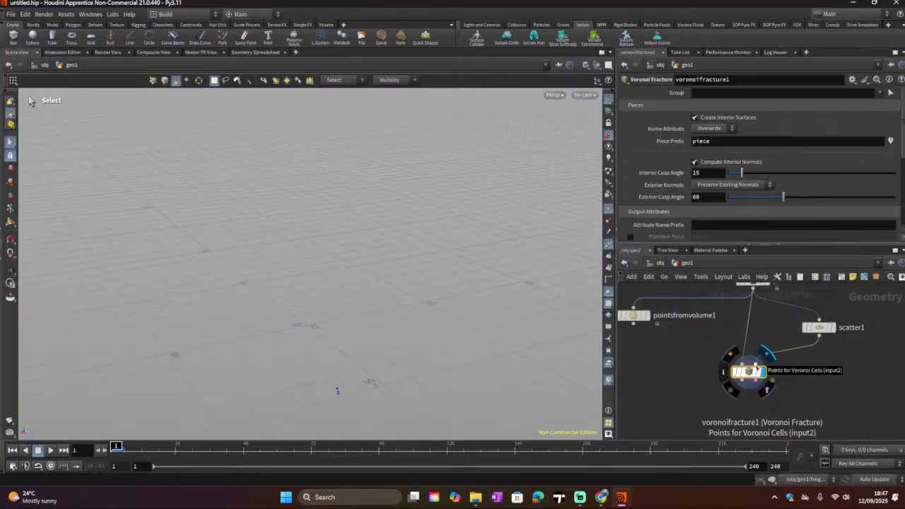
left_click_drag(635, 323, 749, 361)
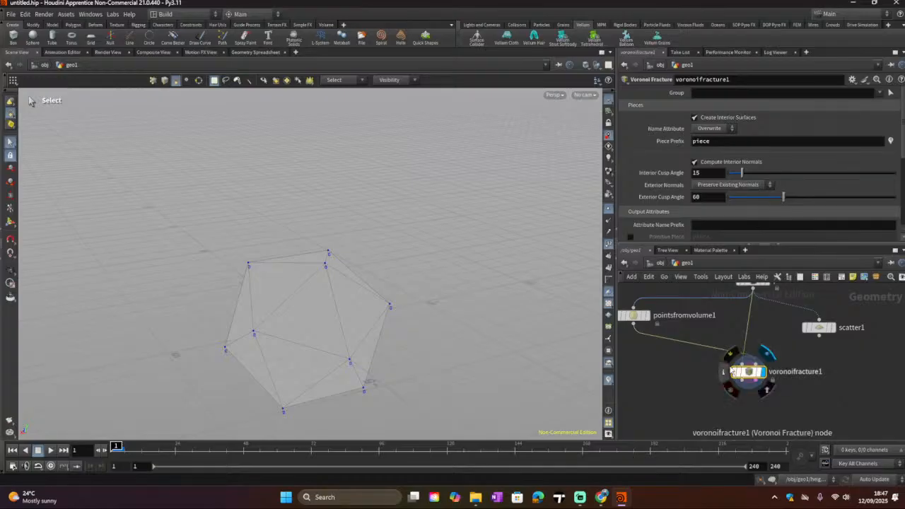
Step: Set the Points from Volume Isovalue to 0
left_click(634, 316)
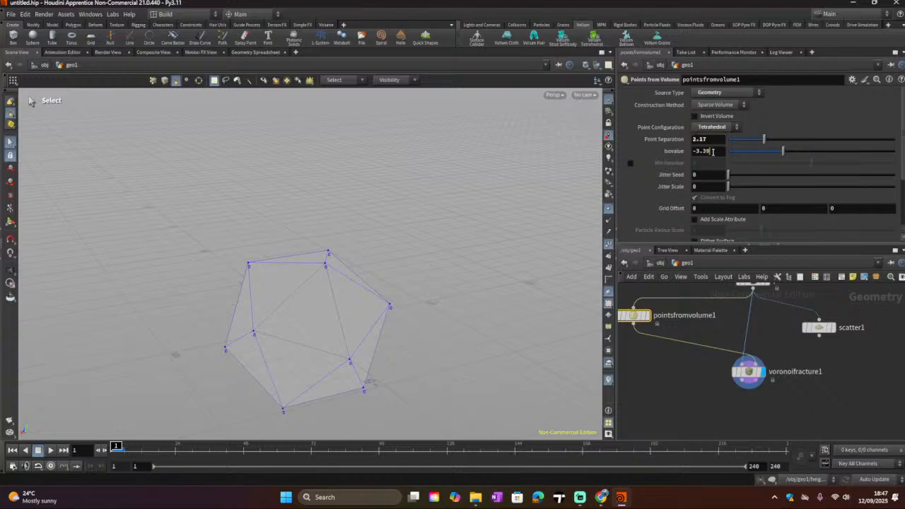
key("Tab")
type("0")
key("Return")
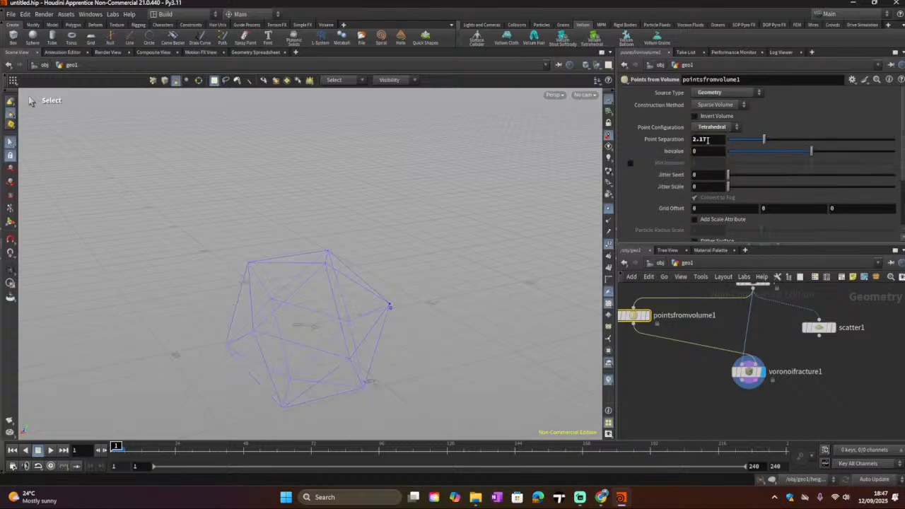
Step: Set Points from Volume Point Separation to 1 and Point Configuration to Grid
left_click(700, 139)
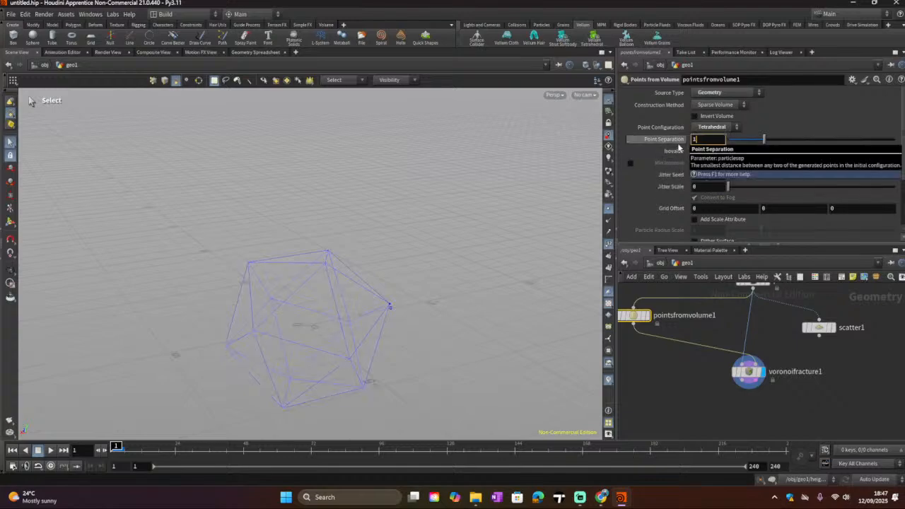
type("1")
key("Return")
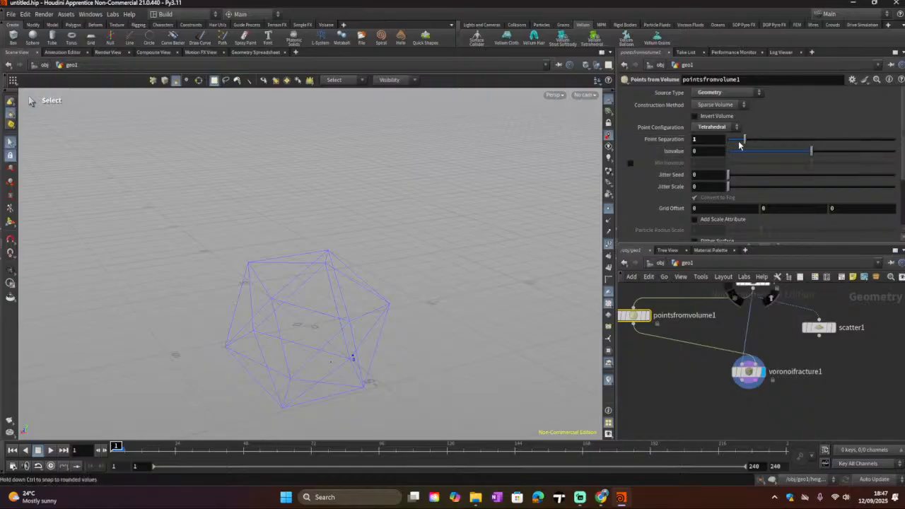
left_click(715, 128)
left_click(712, 137)
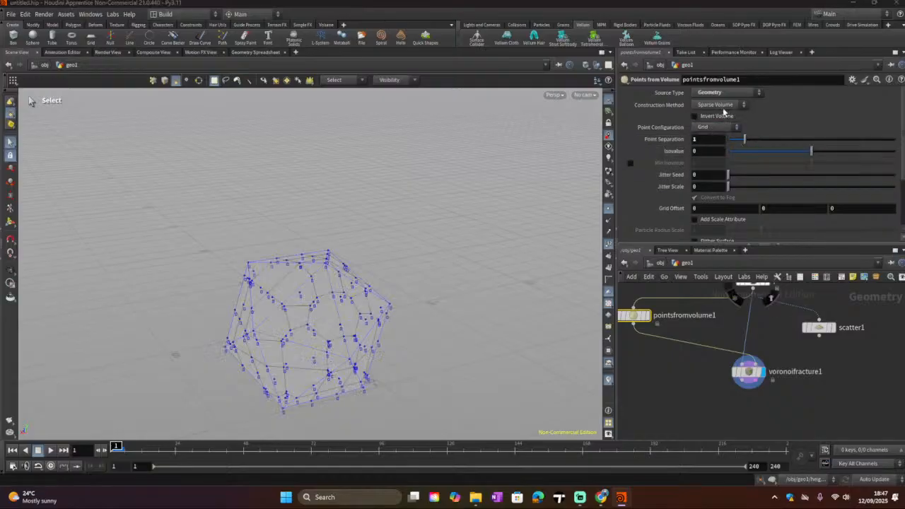
Step: Set Construction Method to Dense Grid and reduce Point Separation to about 0.71
left_click(734, 105)
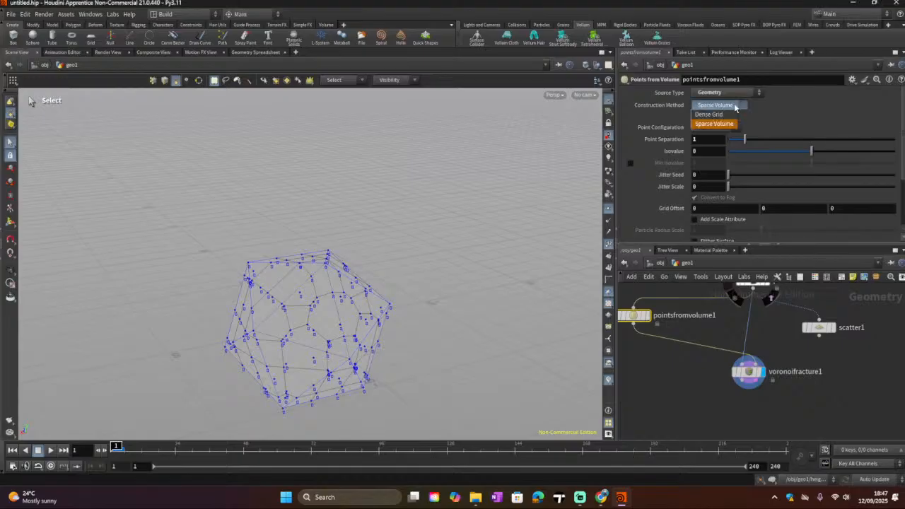
left_click(728, 121)
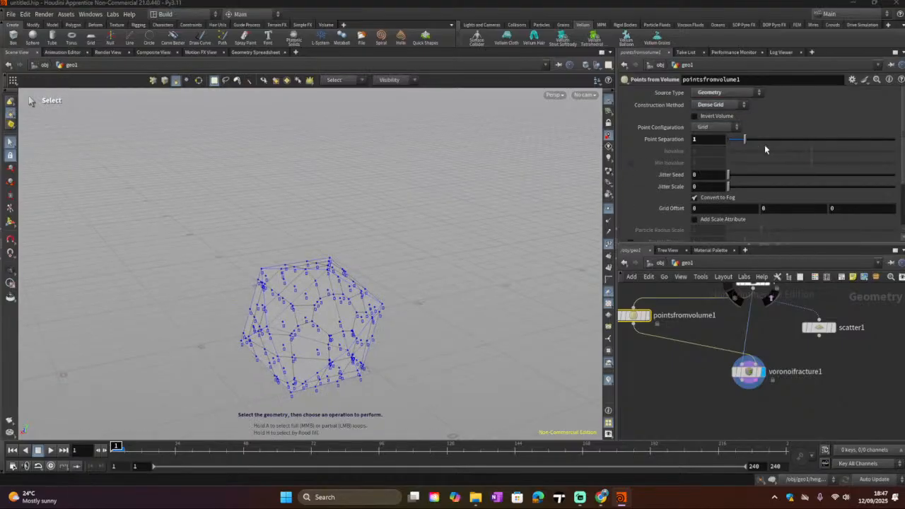
mouse_move(744, 139)
left_mouse_down()
mouse_move(760, 139)
mouse_move(739, 139)
left_mouse_up()
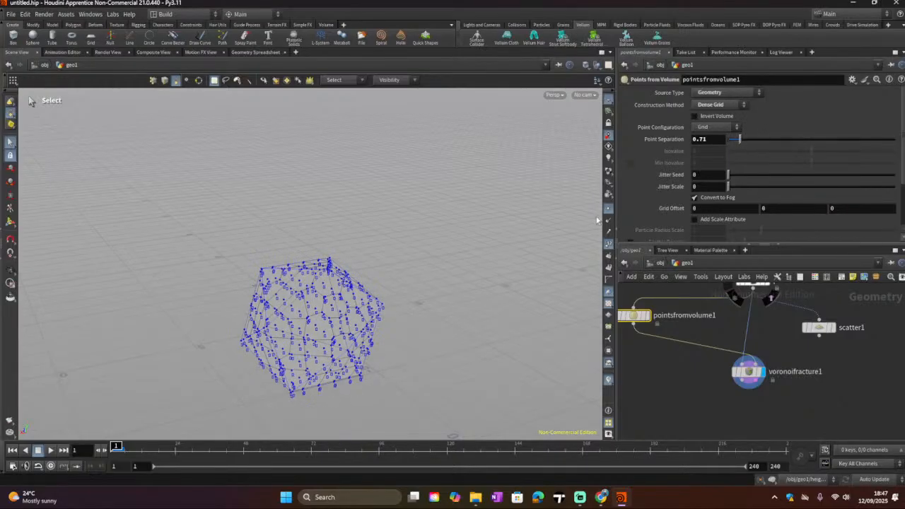
Step: Compare the Points from Volume points with the Voronoi Fracture result and orbit the view around the fractured shape
left_click(645, 315)
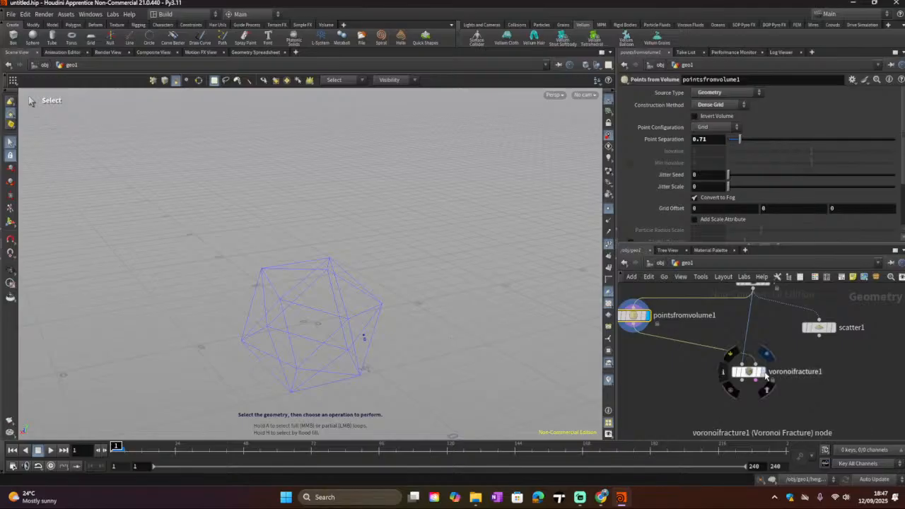
left_click(762, 372)
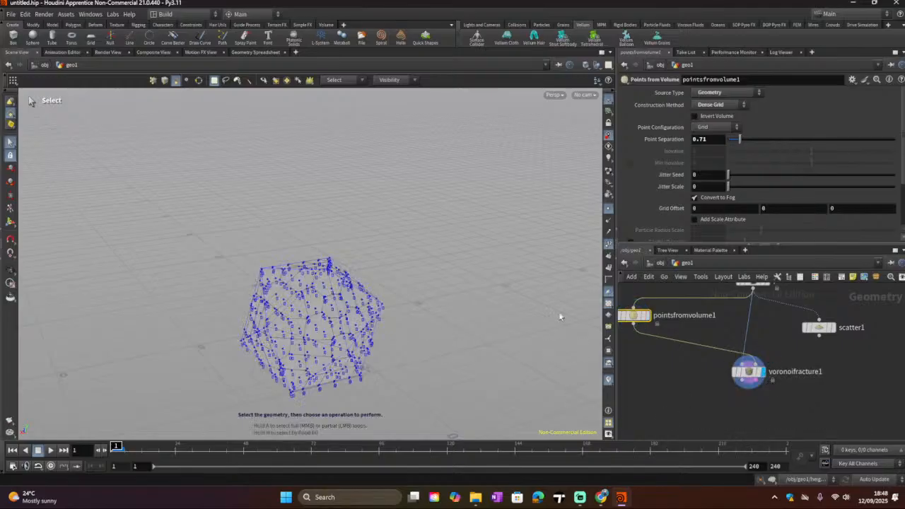
left_click(609, 210)
key("Escape")
left_click_drag(363, 341, 519, 348)
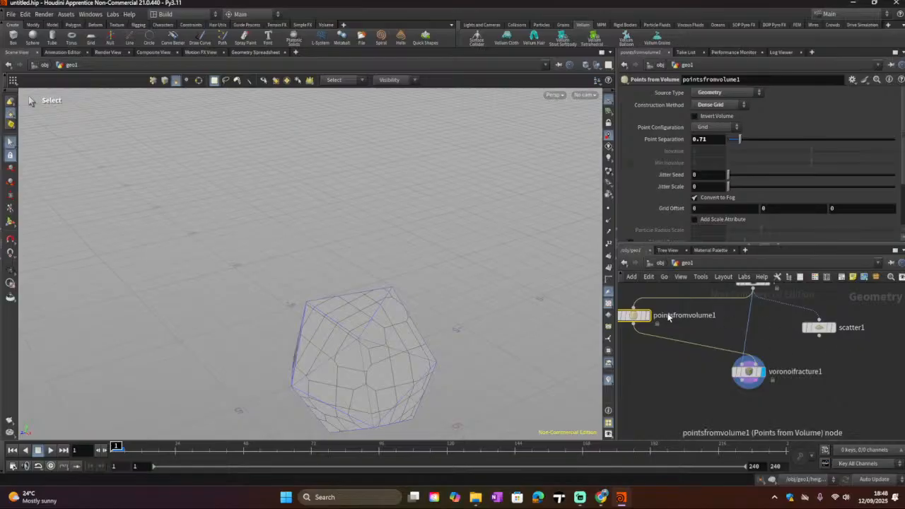
Step: Rearrange the Points from Volume and Voronoi Fracture nodes in the network
left_click_drag(641, 320, 788, 345)
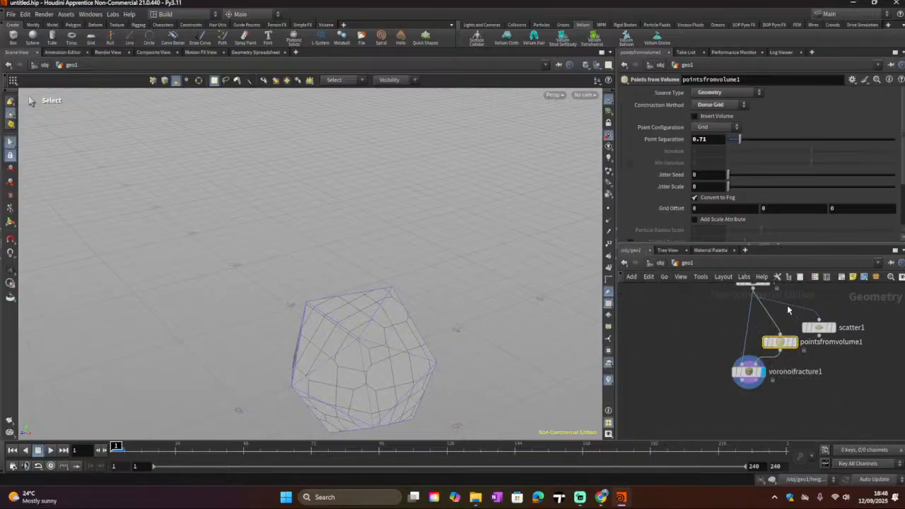
left_click_drag(747, 374, 701, 369)
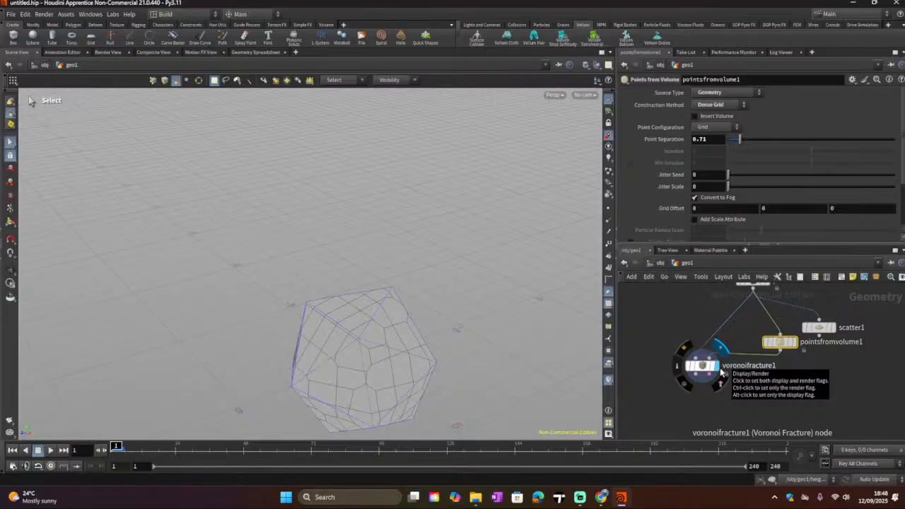
left_click(720, 372)
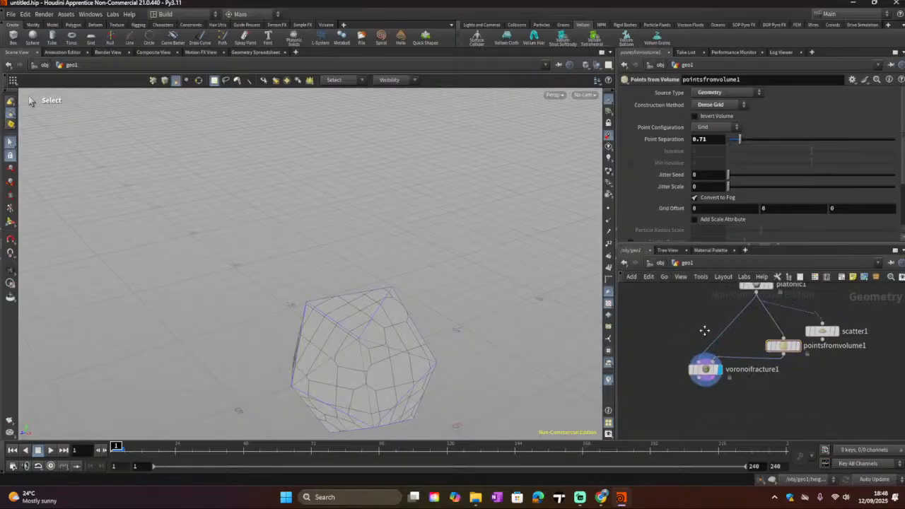
left_click(754, 302)
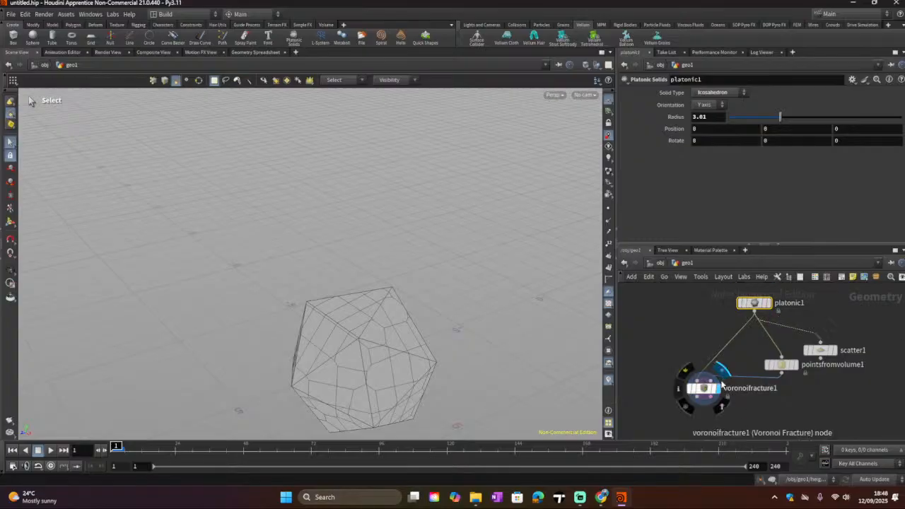
left_click_drag(713, 381, 699, 381)
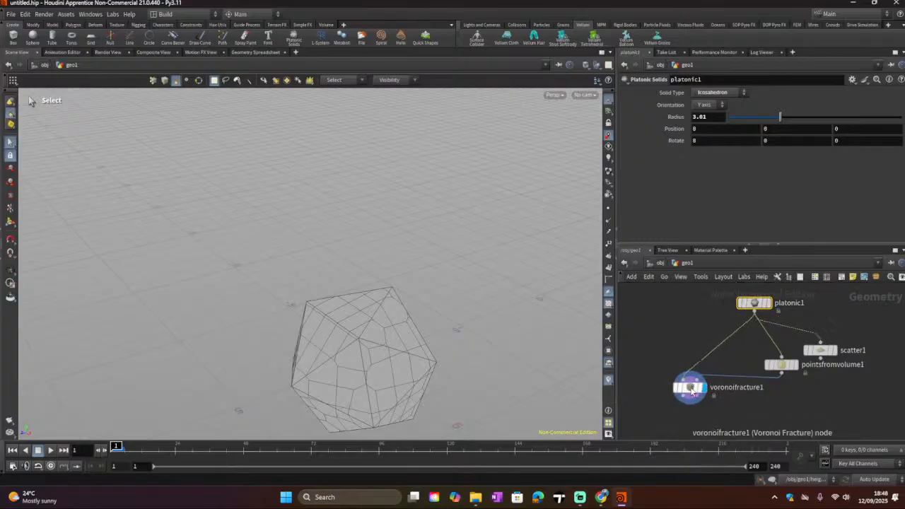
mouse_move(691, 391)
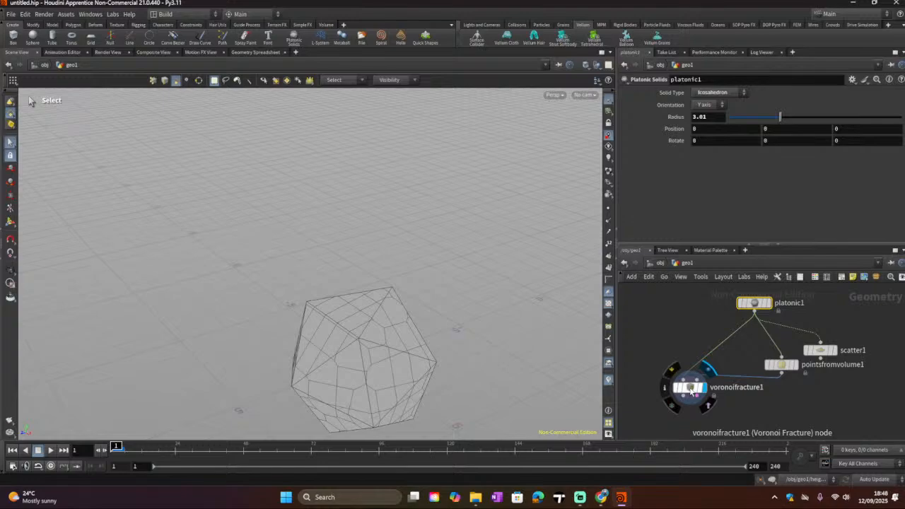
left_click_drag(691, 390, 702, 375)
Step: Add an Exploded View node below the Voronoi Fracture node, connect it and display it
key("Tab")
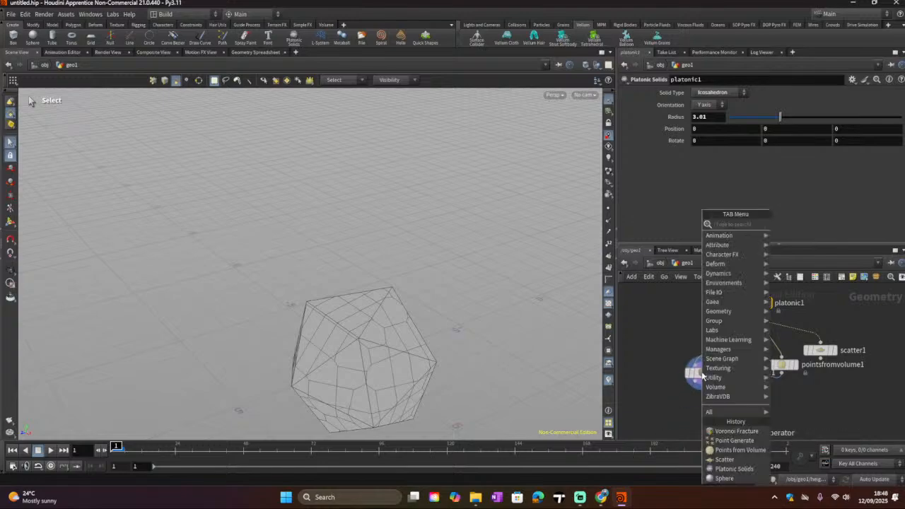
type("explo")
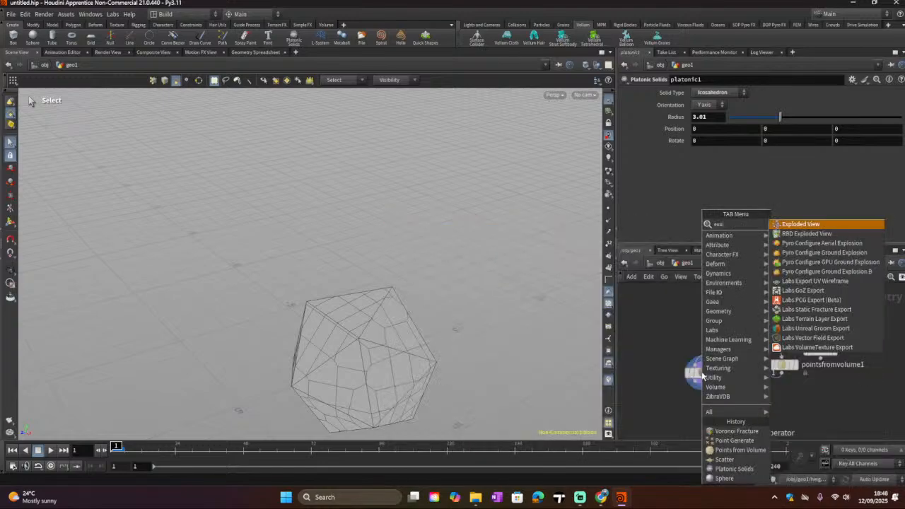
left_click(790, 227)
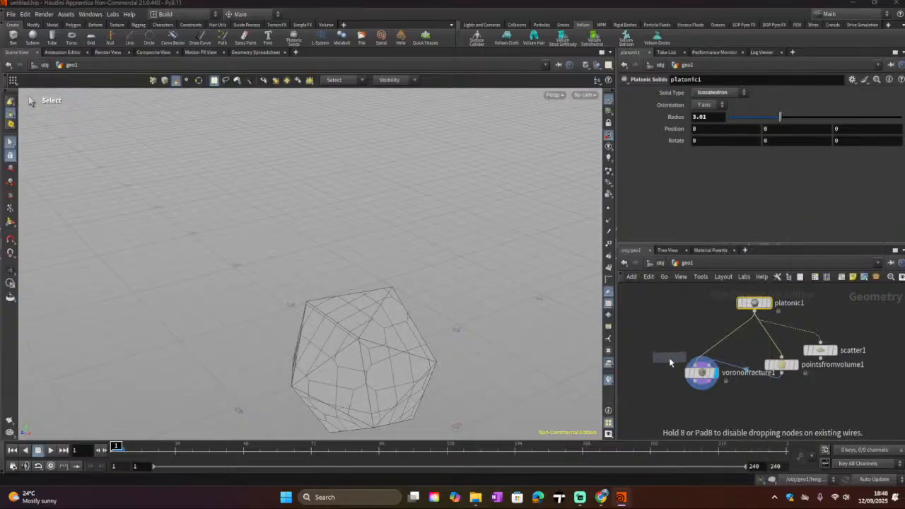
left_click(685, 407)
left_click(700, 382)
left_click(684, 401)
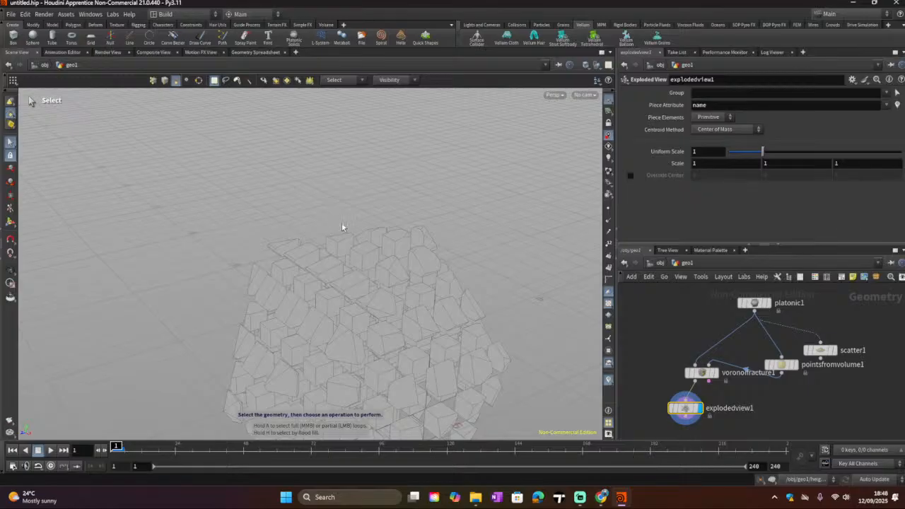
Step: Increase the Exploded View Uniform Scale to about 2.06
left_click_drag(369, 250, 395, 176, "alt")
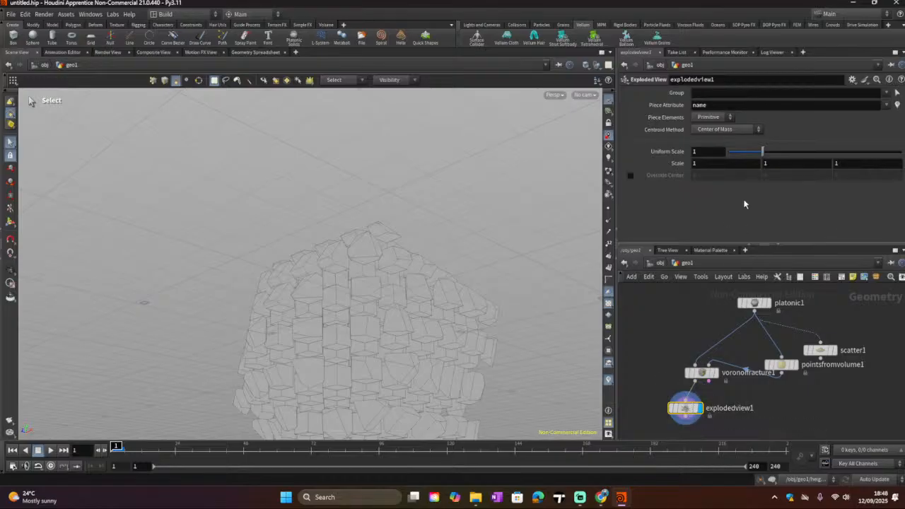
left_click_drag(762, 151, 829, 168)
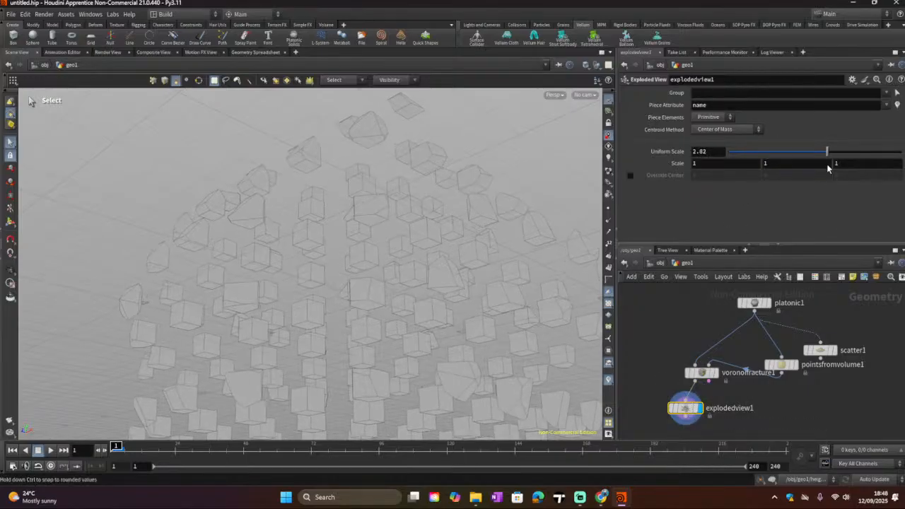
scroll(286, 280, "down", 10)
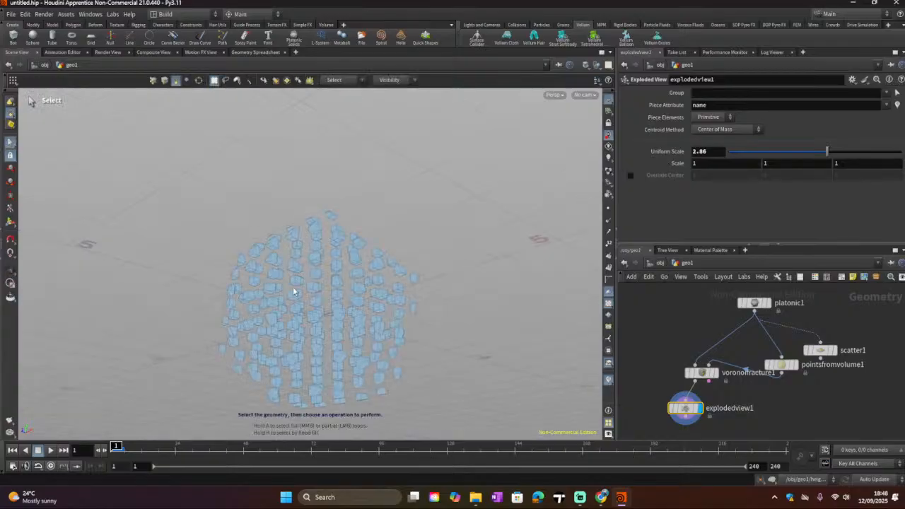
Step: Insert a Point Jitter node on the wire between Points from Volume and Voronoi Fracture
key("Escape")
left_click_drag(362, 242, 351, 330)
key("s")
left_click_drag(781, 365, 783, 365)
key("Tab")
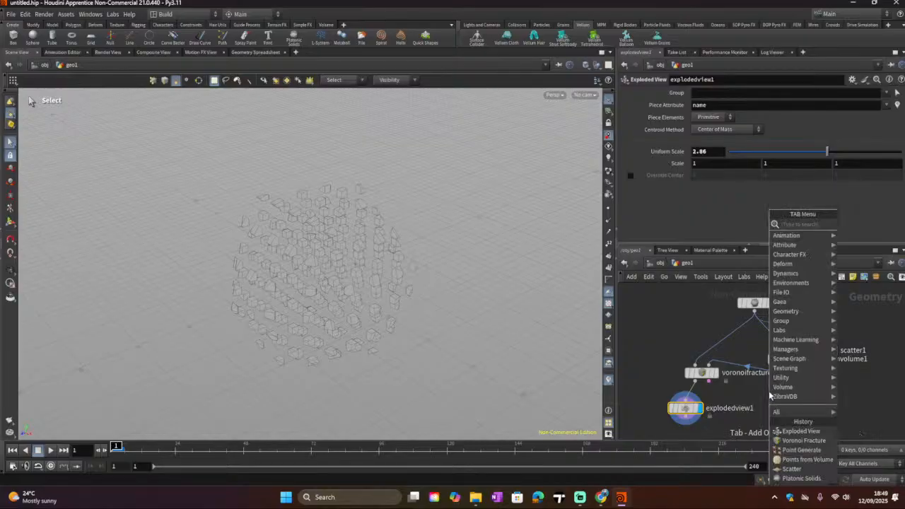
type("po")
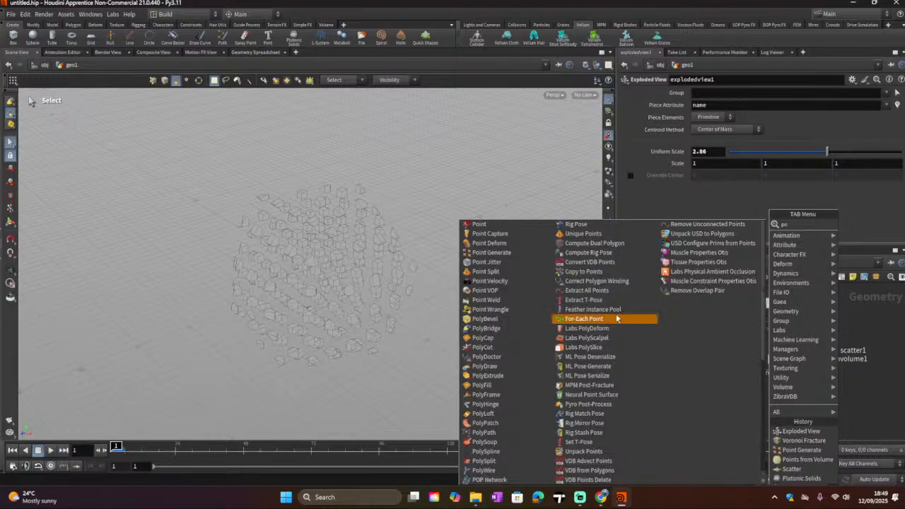
left_click(510, 272)
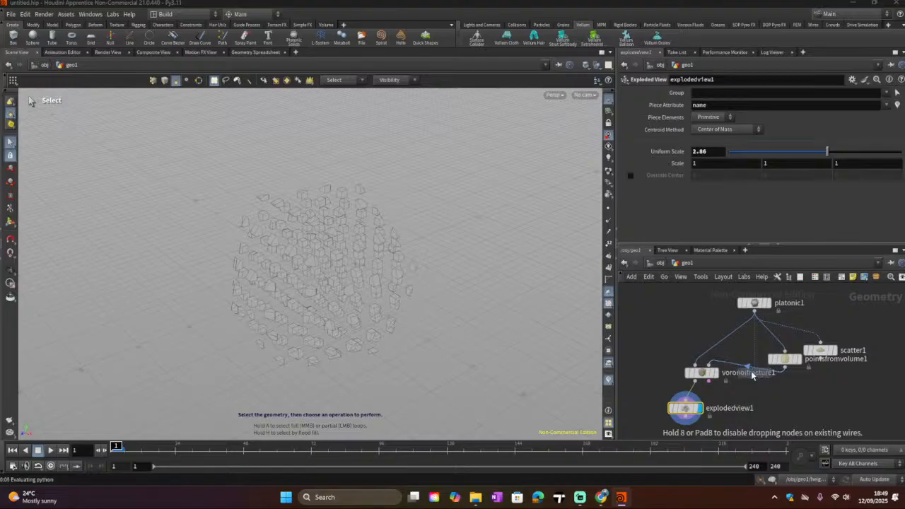
left_click(753, 375)
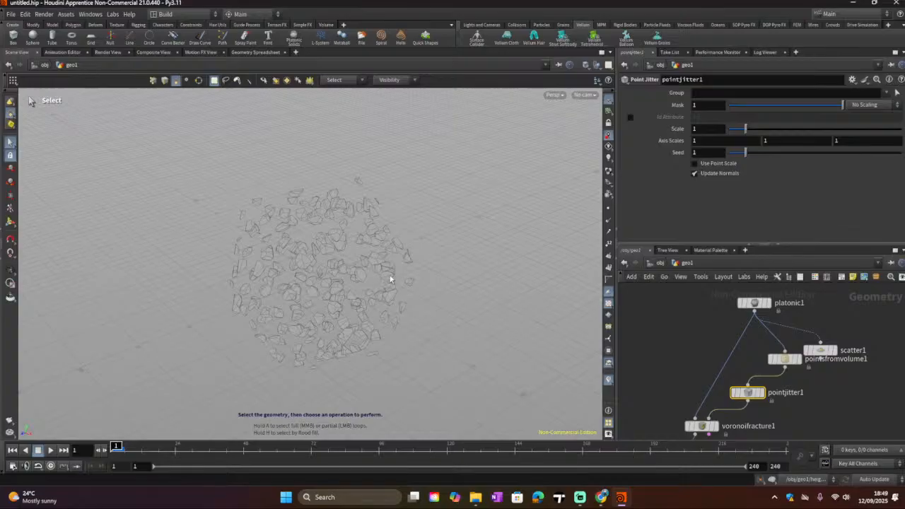
Step: Display the exploded view and set the Point Jitter Scale to about 1.18
middle_click_drag(692, 353, 685, 289)
left_click(710, 362)
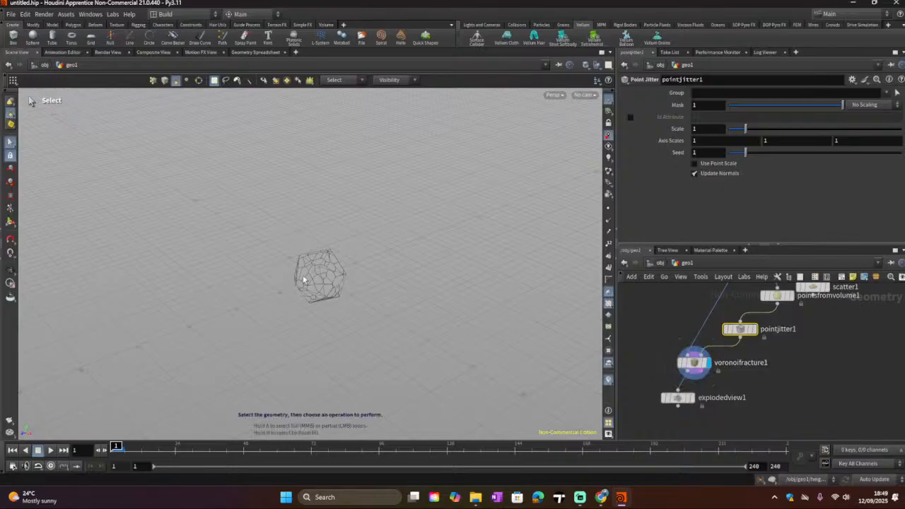
key("Escape")
right_click_drag(306, 276, 434, 297)
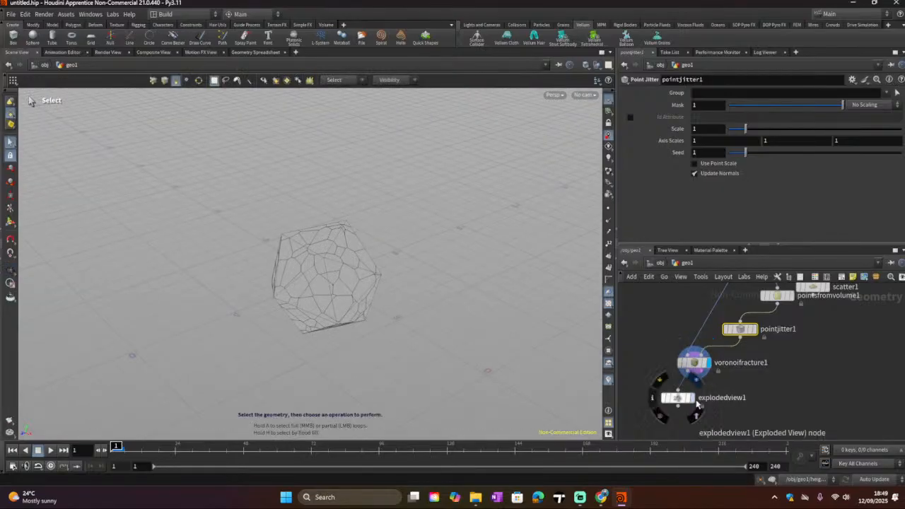
left_click(691, 397)
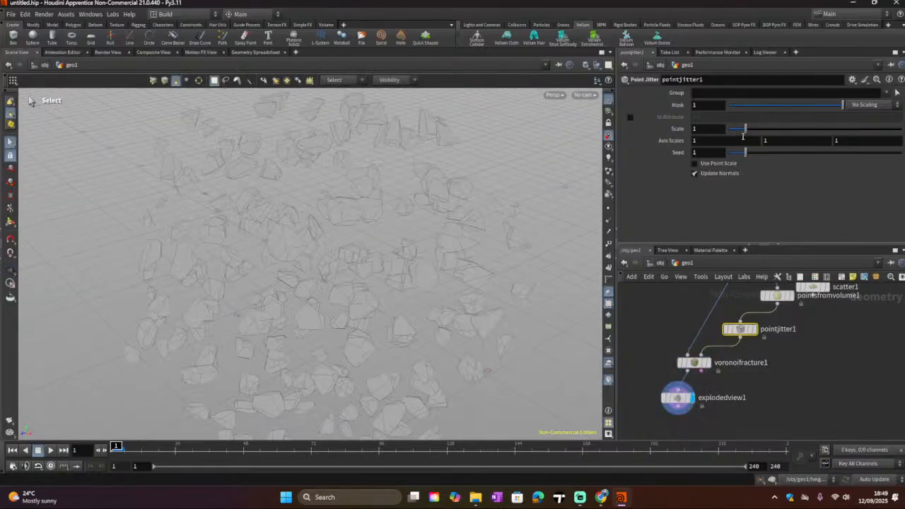
left_click_drag(745, 130, 751, 130)
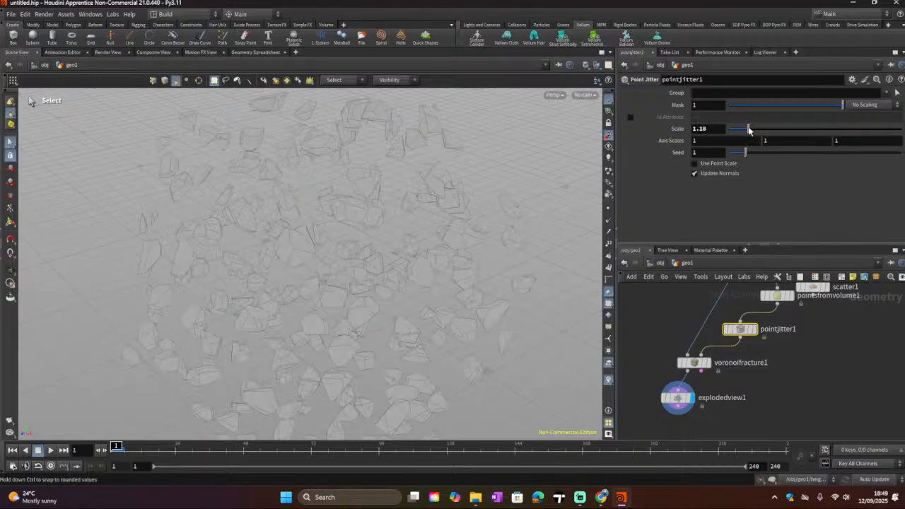
Step: Reduce the Exploded View Uniform Scale to about 1.92
left_click(679, 400)
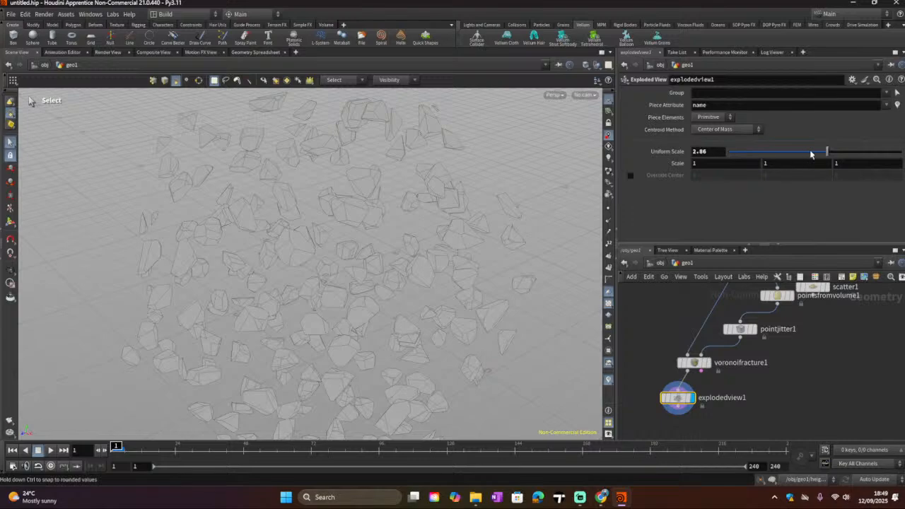
left_click_drag(811, 153, 793, 165)
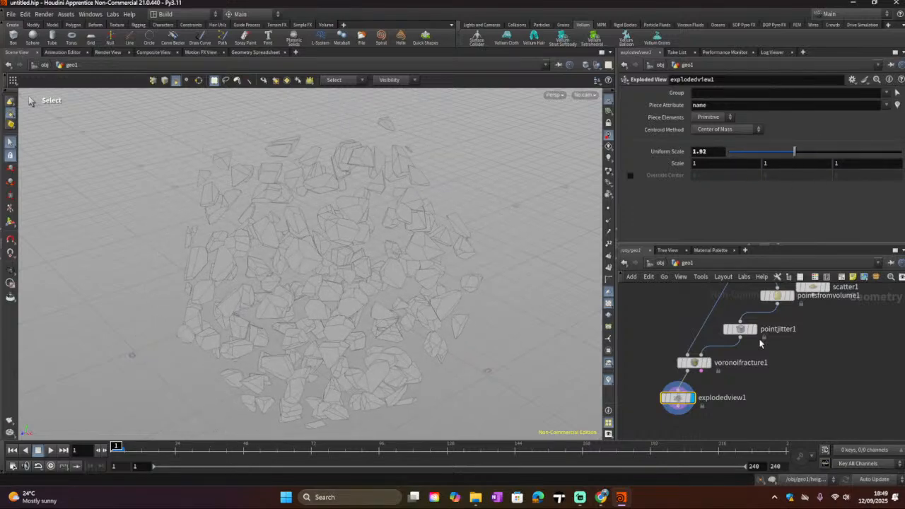
left_click_drag(777, 304, 714, 355)
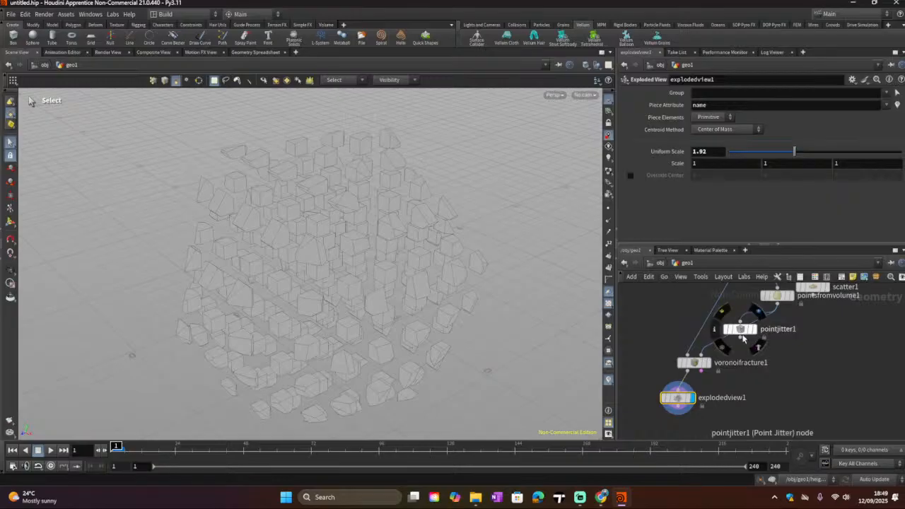
left_click_drag(740, 337, 698, 360)
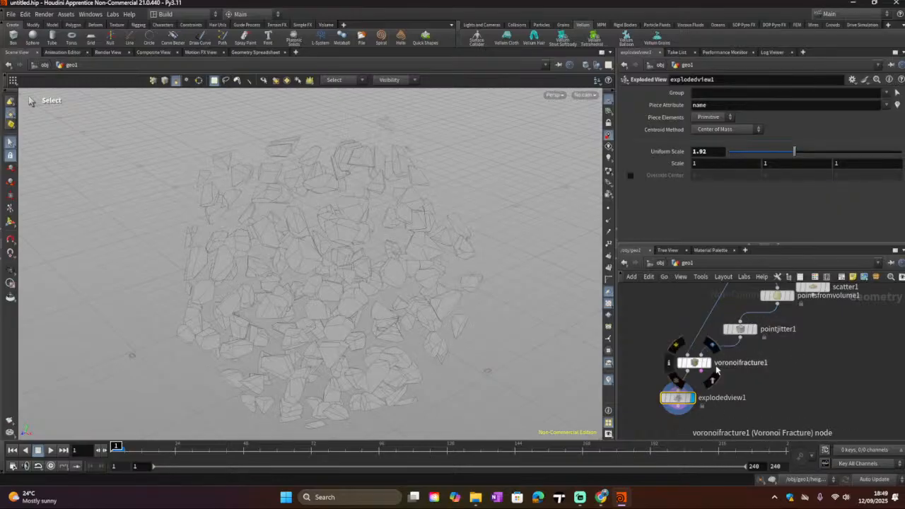
left_click_drag(331, 279, 577, 249, "alt")
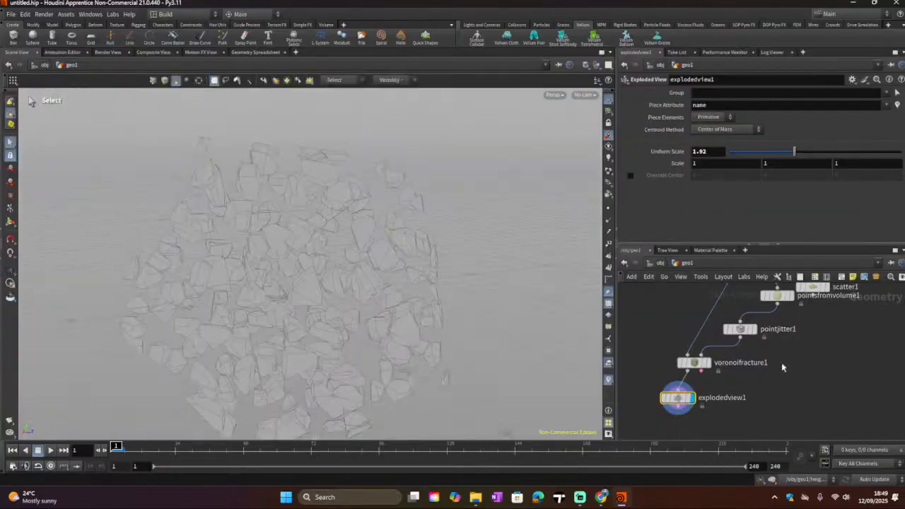
middle_click_drag(786, 394, 806, 380)
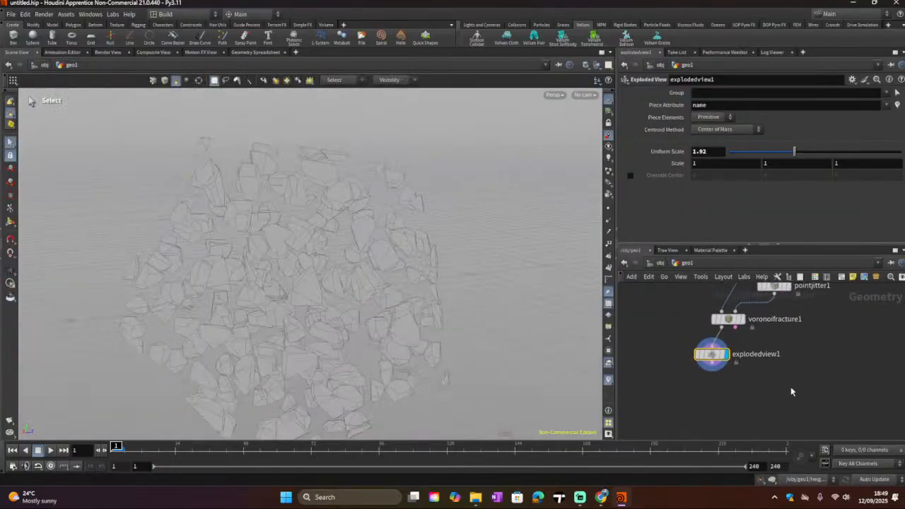
Step: Add a Color node below the Exploded View node and set it as the displayed node
key("Tab")
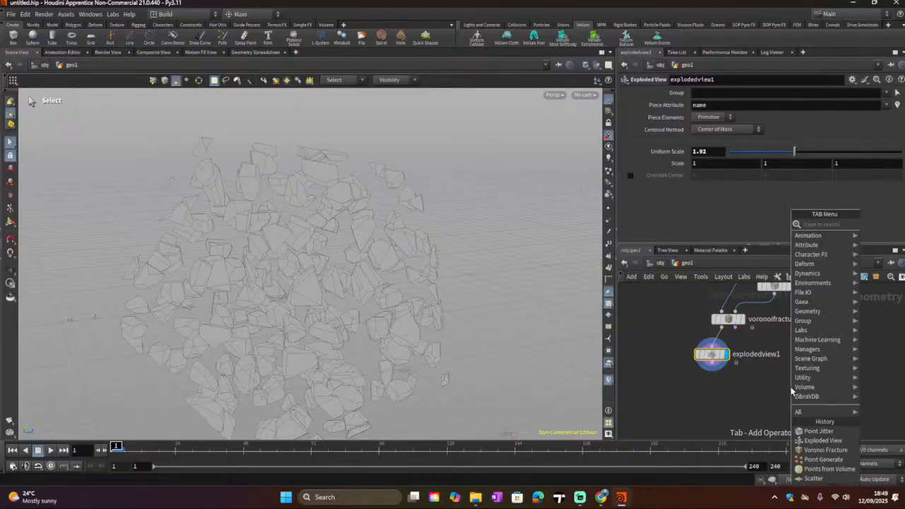
type("colo")
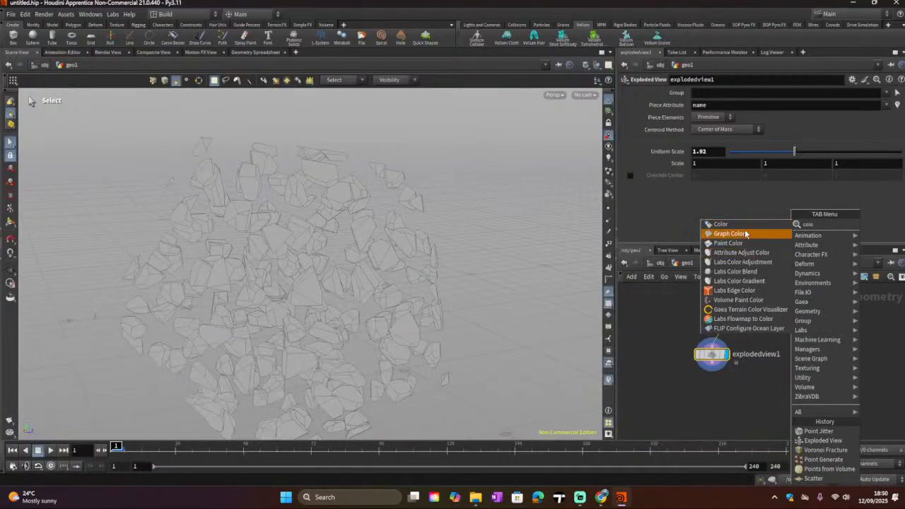
left_click(721, 224)
left_click(699, 402)
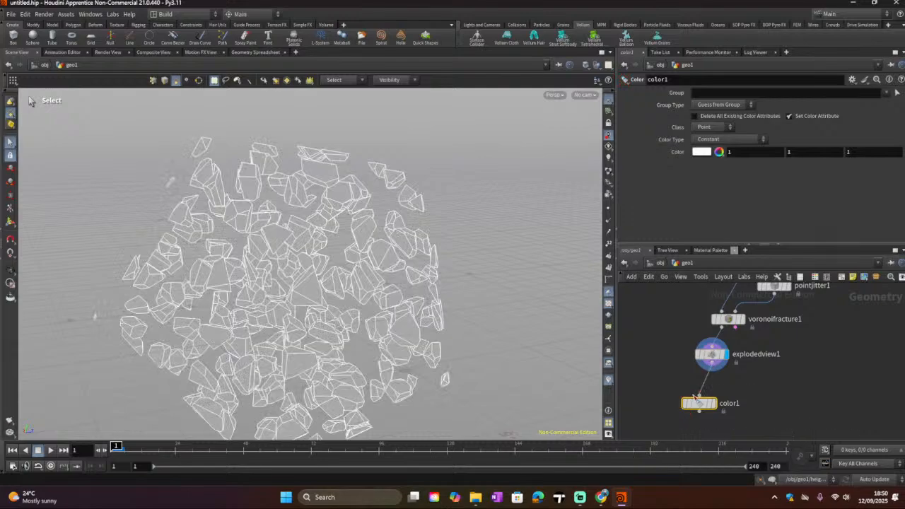
left_click(713, 403)
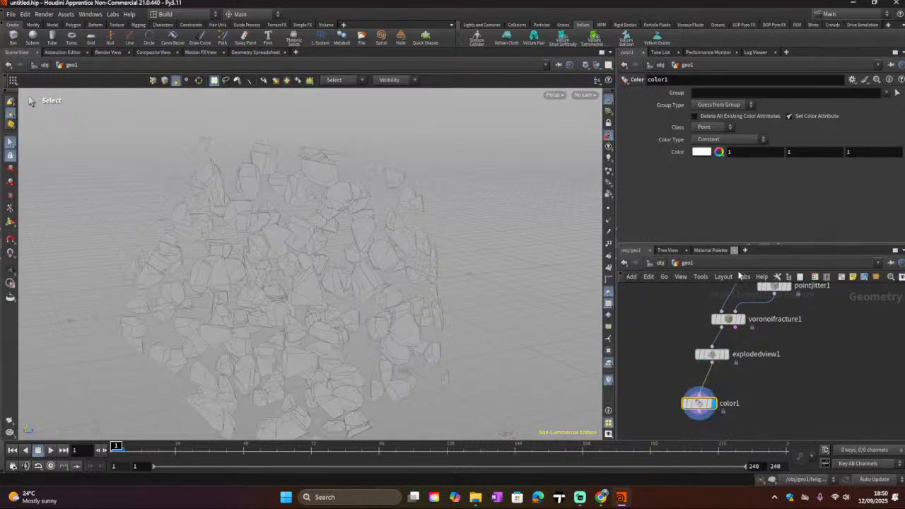
Step: Switch the Color Type to Random and then to Ramp from Attribute
left_click(763, 139)
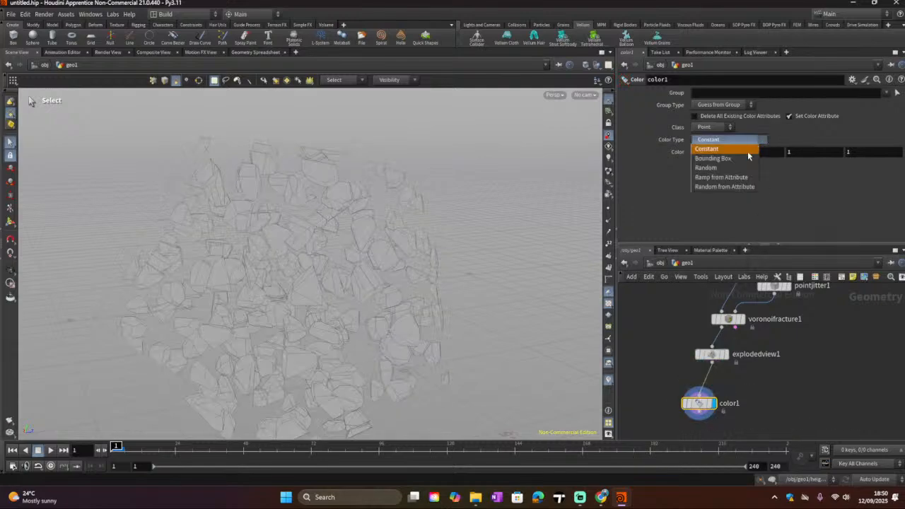
left_click(707, 168)
left_click(735, 141)
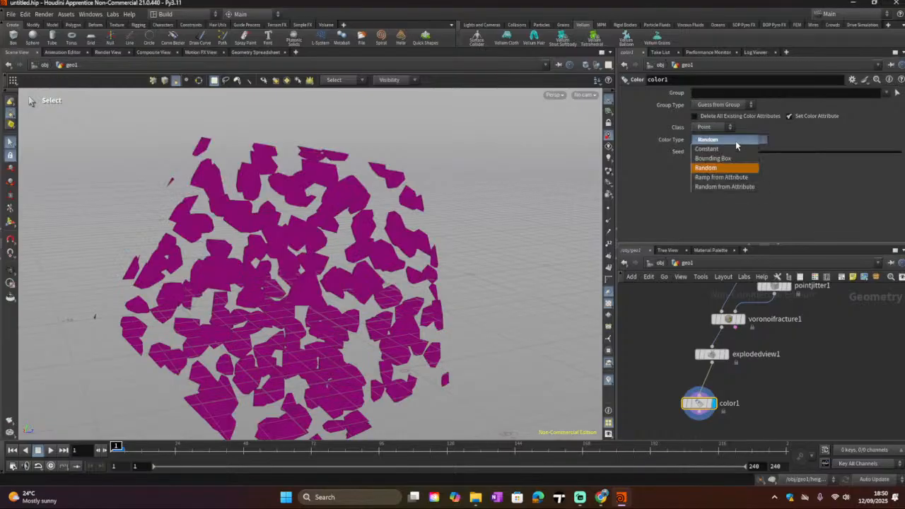
left_click(722, 177)
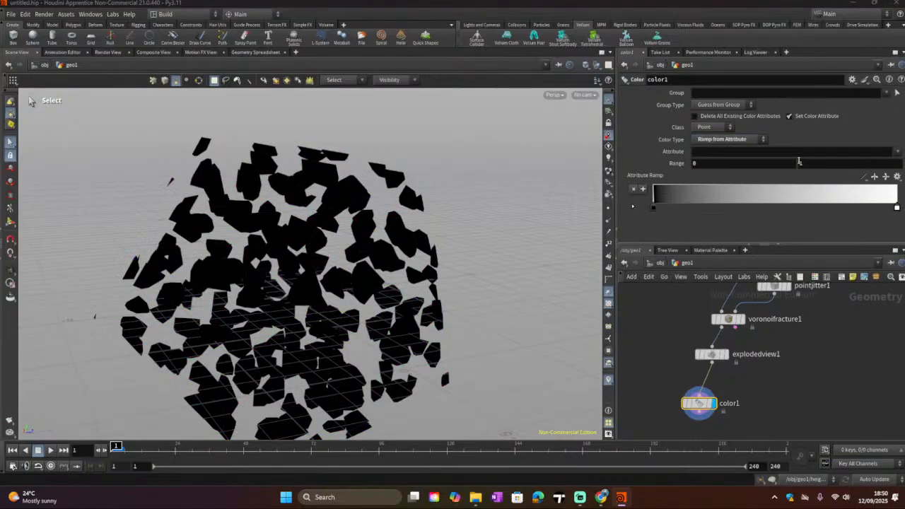
Step: Set the ramp Attribute to P and apply a red-to-yellow ramp preset
left_click(899, 151)
left_click(892, 163)
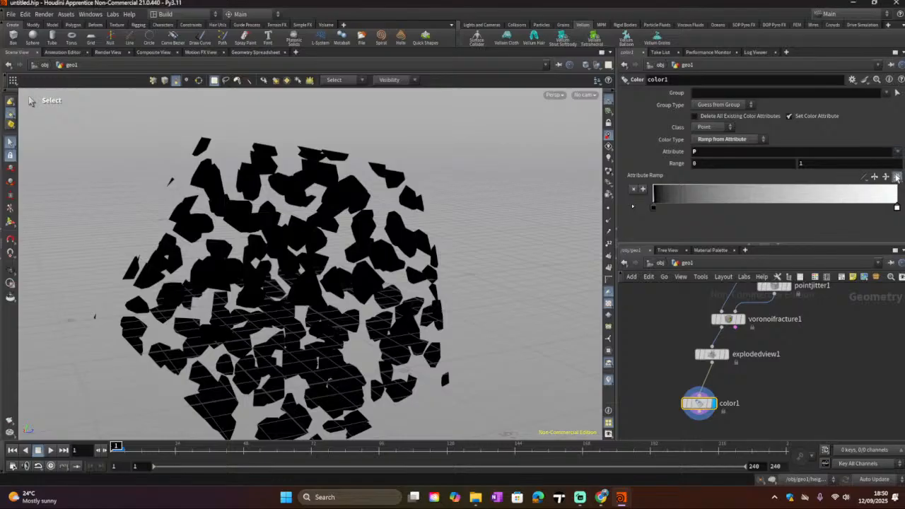
left_click(896, 176)
left_click(854, 233)
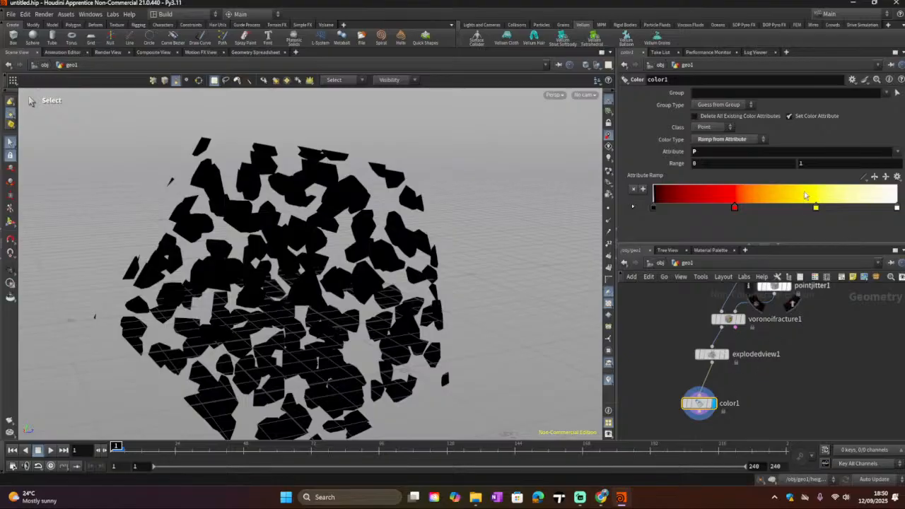
left_click(896, 153)
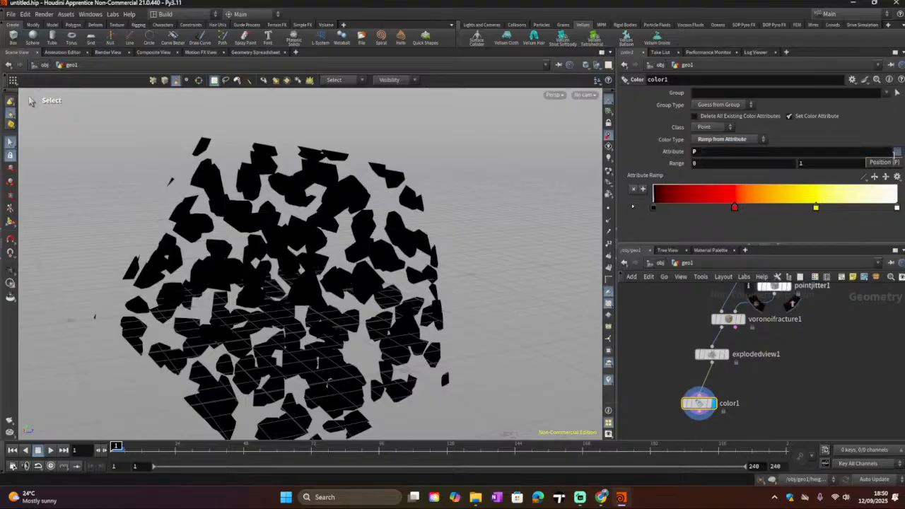
Step: Set the Color Type to Random from Attribute
left_click(730, 140)
left_click(731, 140)
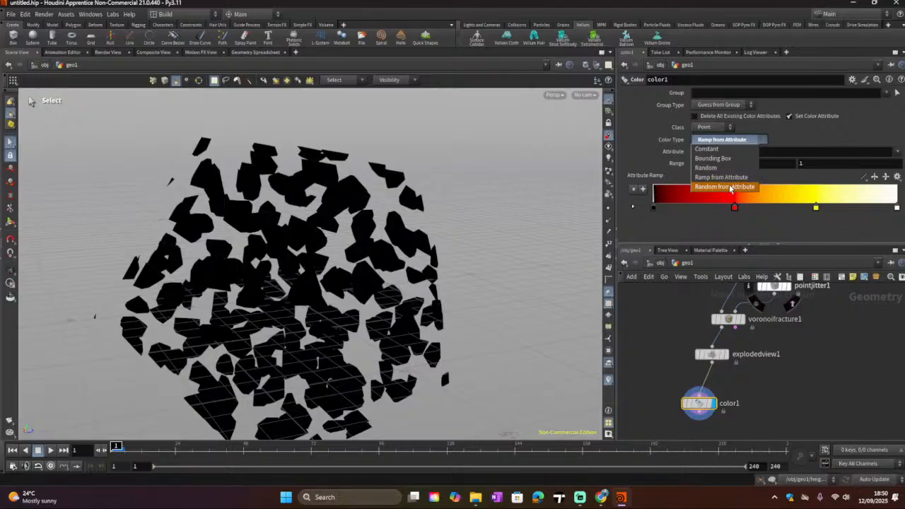
left_click(728, 187)
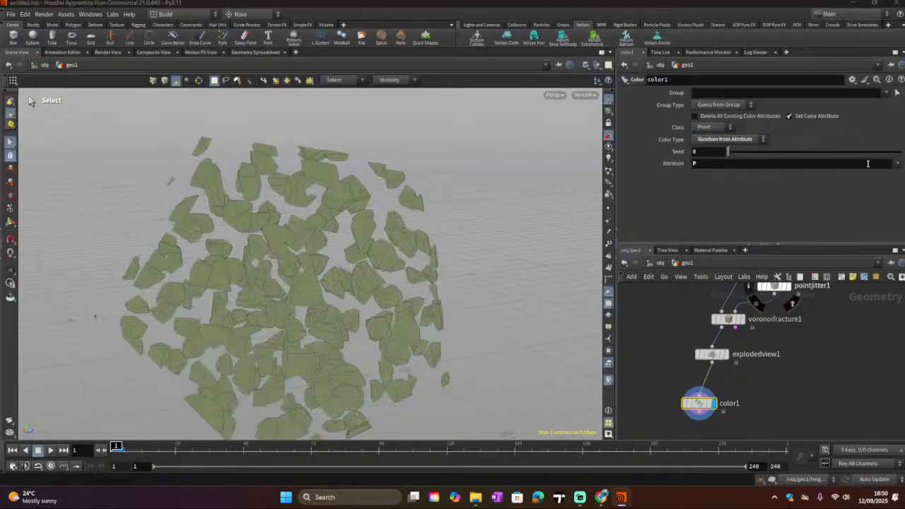
Step: Set the Color Seed to about 1.62 and change the Class to Primitive
left_click(898, 167)
left_click(728, 152)
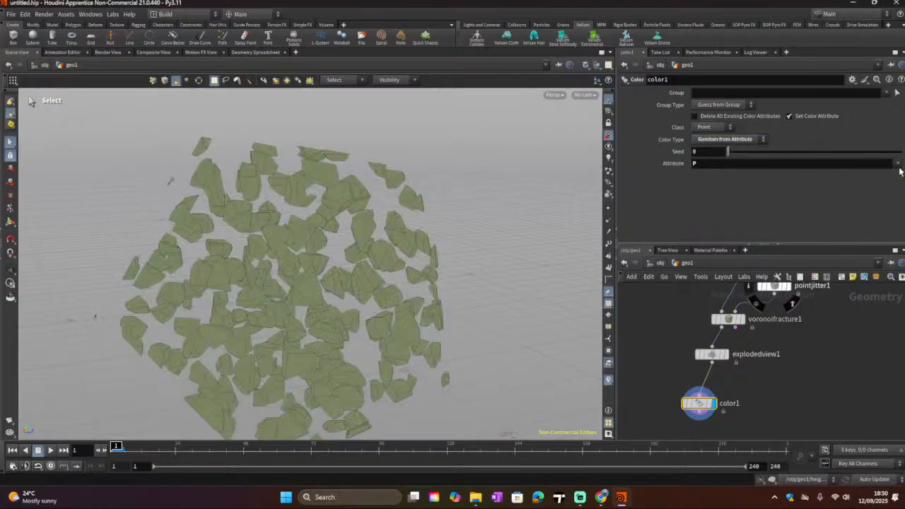
left_click_drag(728, 152, 747, 162)
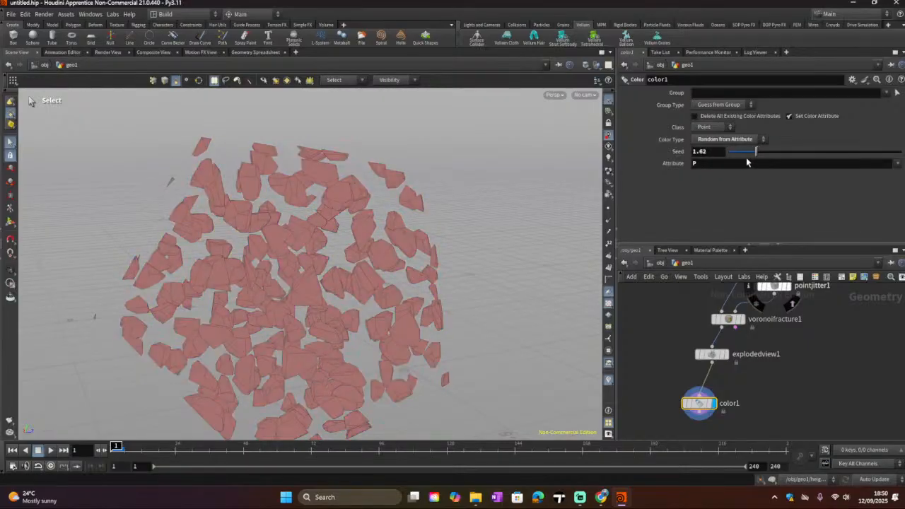
left_click(726, 129)
left_click(710, 139)
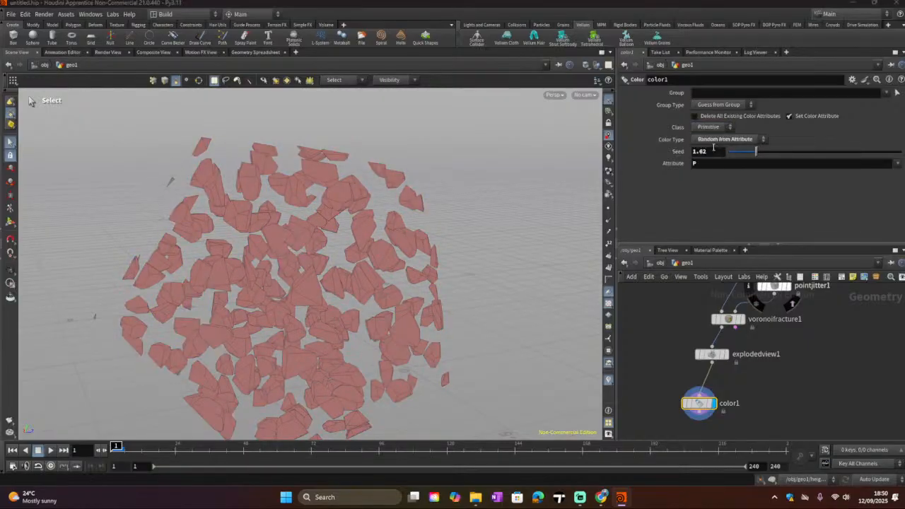
Step: Change the Color node's Class to Detail and set the Seed to about 1.32
left_click(710, 127)
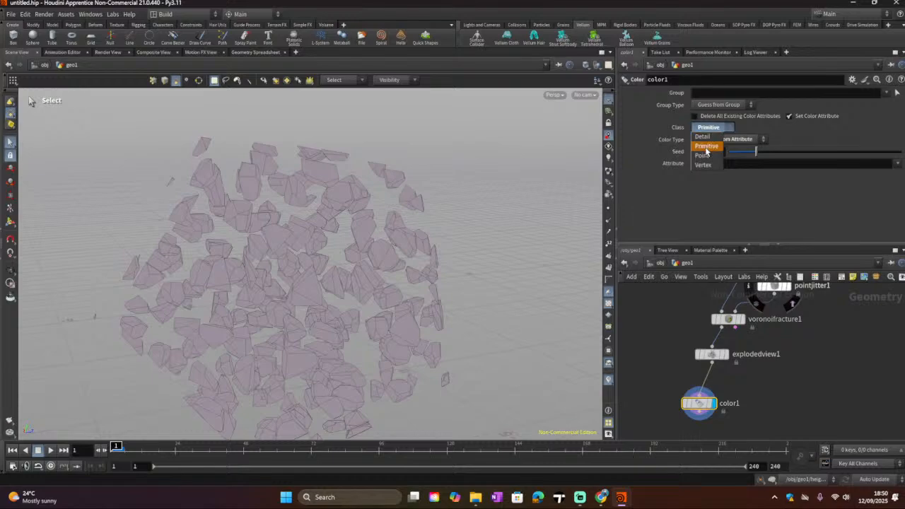
left_click(704, 137)
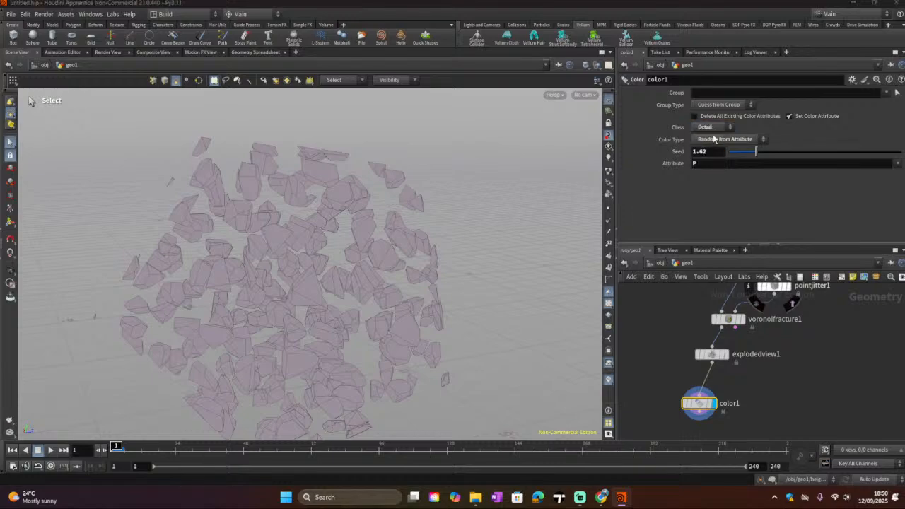
left_click_drag(756, 152, 751, 155)
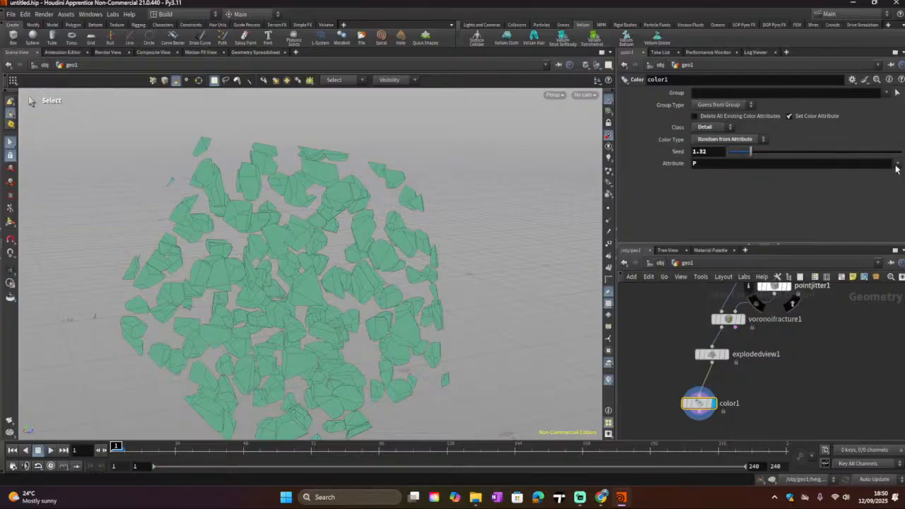
Step: Set the Color Type to Random, then try Class as Primitive, Point and Vertex before returning it to Detail
left_click(727, 144)
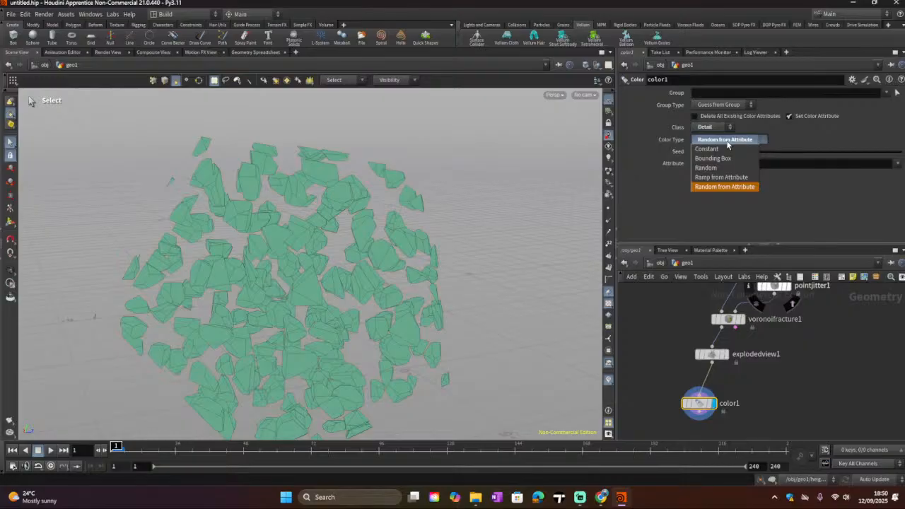
left_click(719, 168)
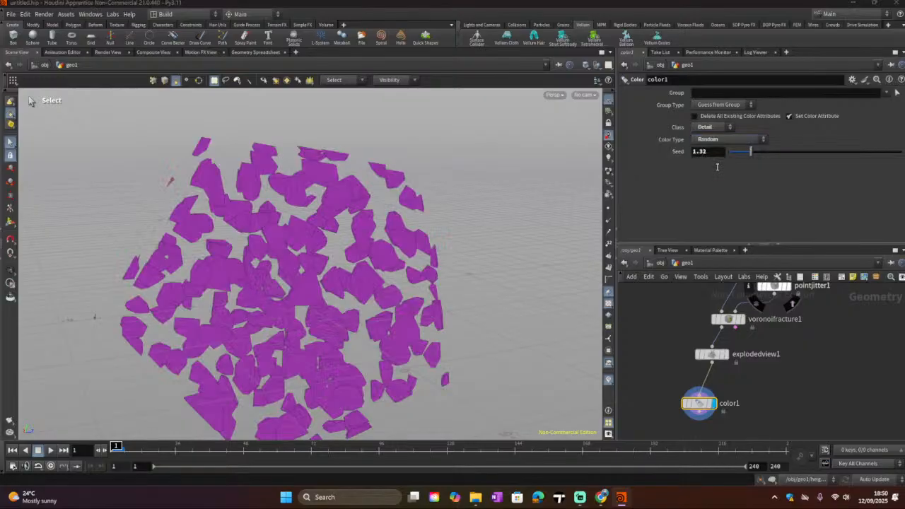
left_click(721, 129)
left_click(708, 148)
left_click(716, 129)
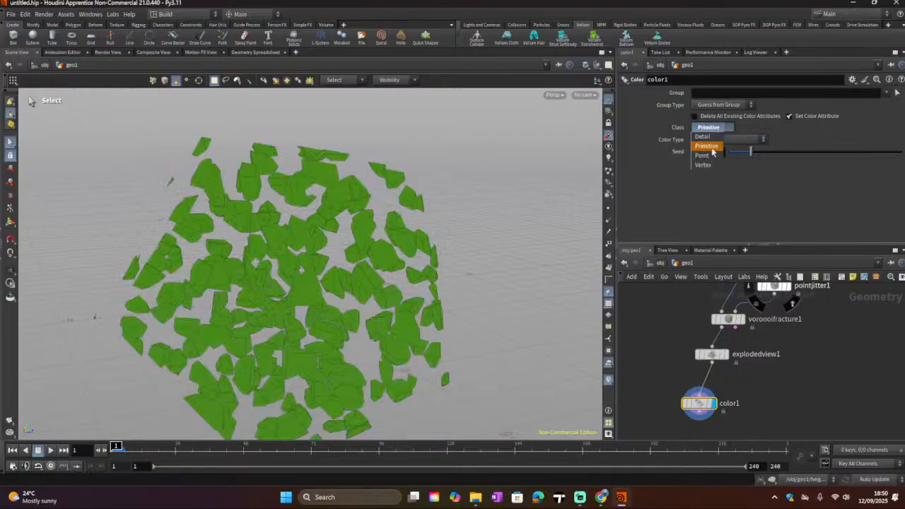
left_click(710, 154)
left_click(706, 127)
left_click(705, 167)
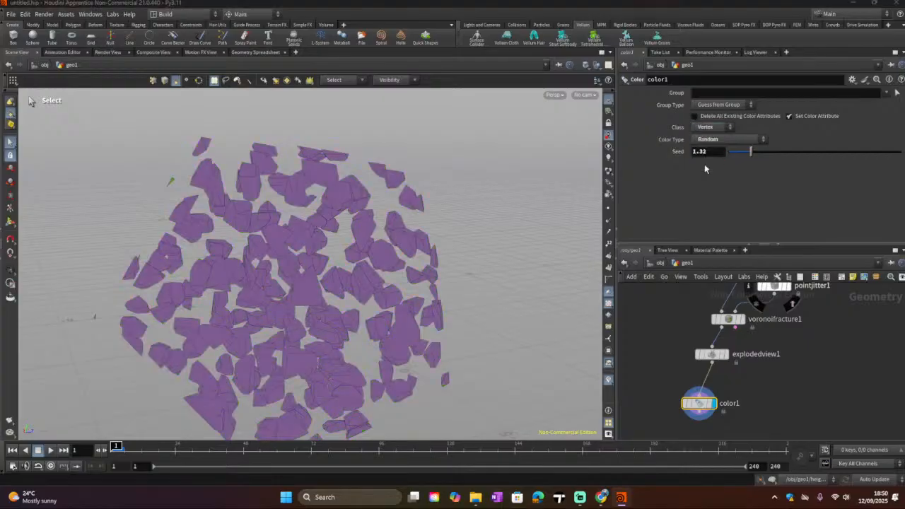
left_click(706, 127)
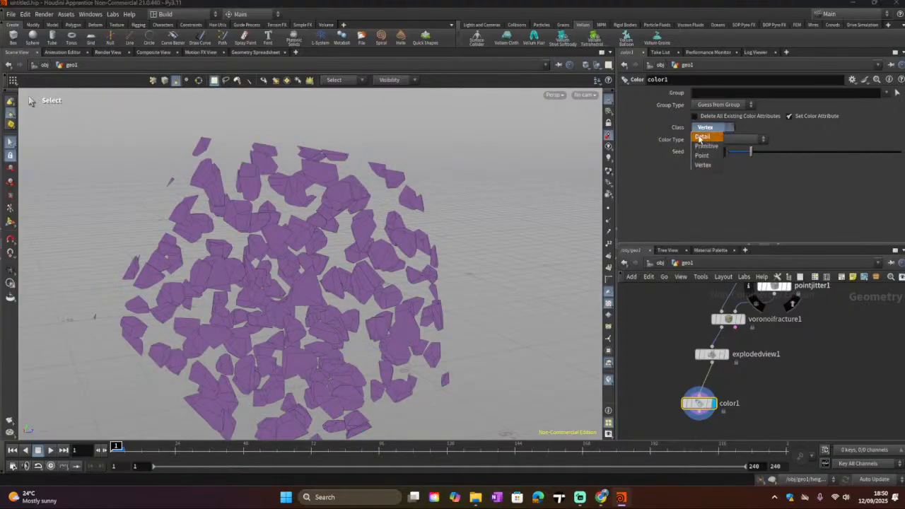
left_click(698, 138)
Step: Open the Voronoi Fracture node's parameters and enable the Primitive Piece output attribute
left_click_drag(698, 403, 699, 407)
left_click(712, 355)
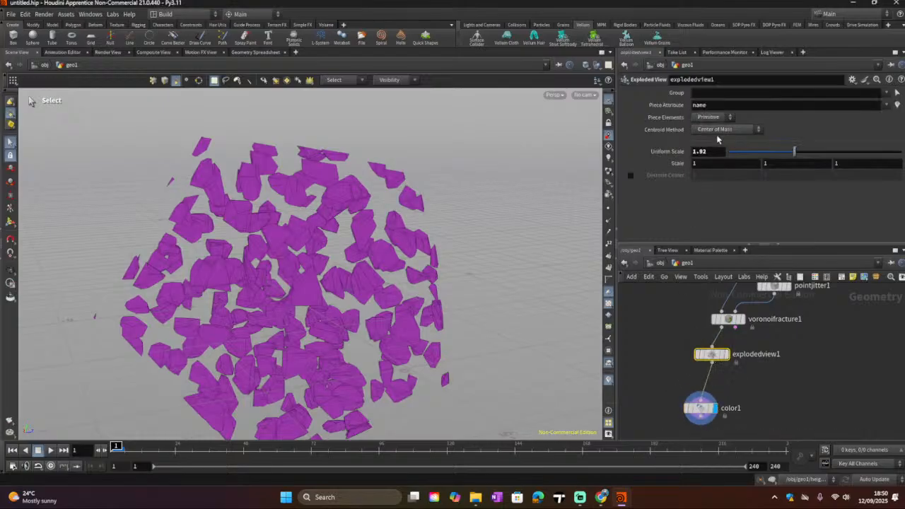
left_click(724, 319)
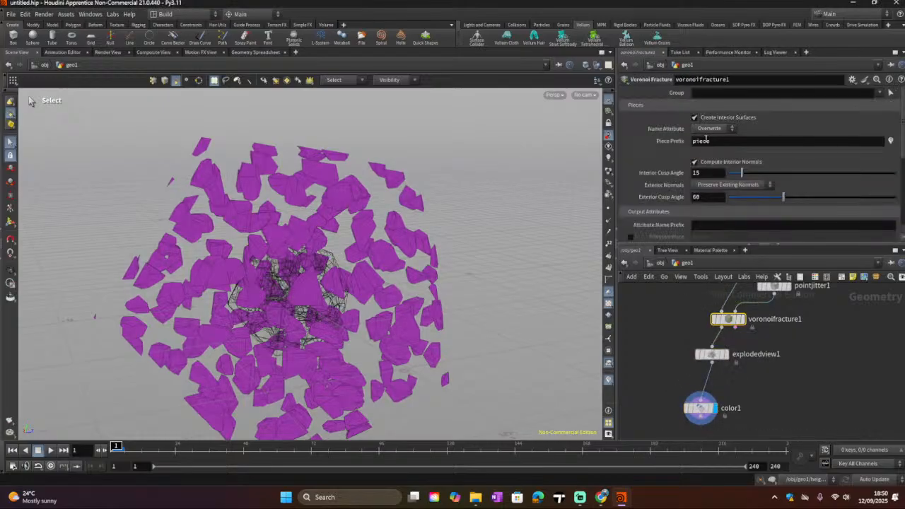
left_click(710, 129)
left_click(710, 136)
scroll(791, 159, "down", 3)
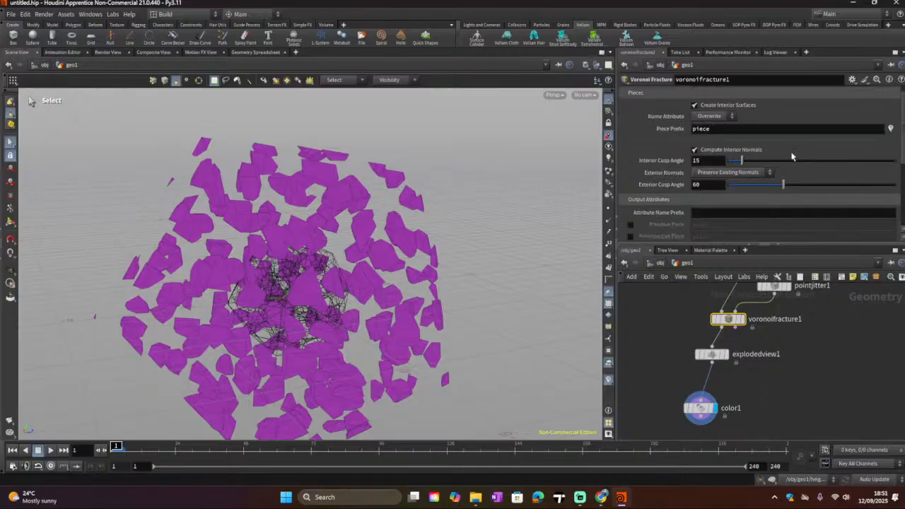
scroll(792, 159, "down", 1)
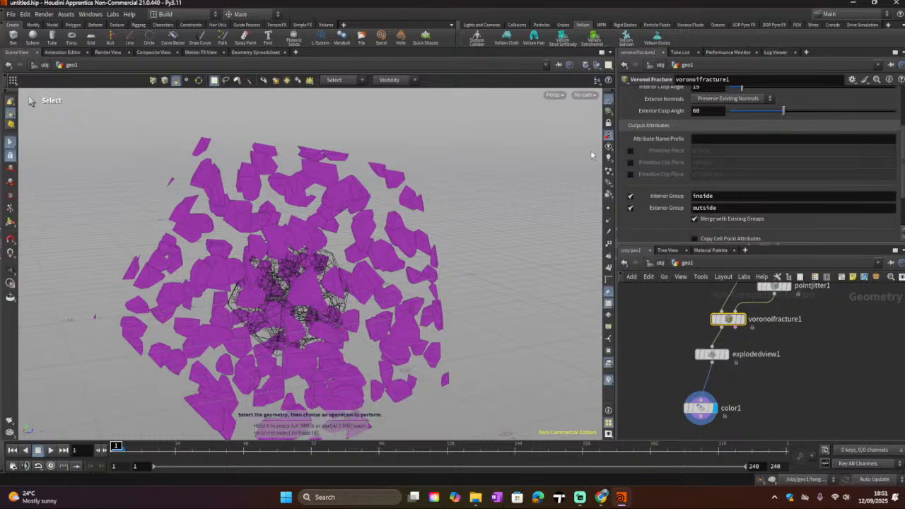
left_click(630, 151)
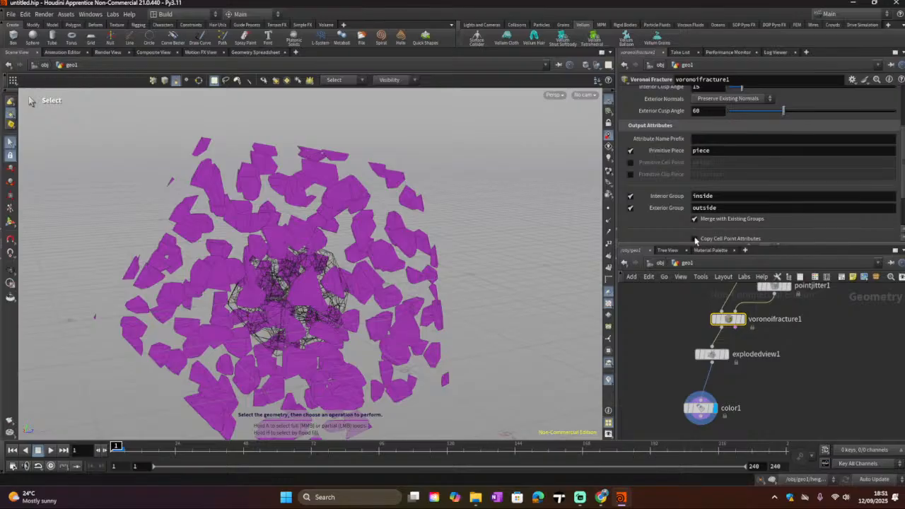
Step: Select the Color node and try Color Type as Ramp from Attribute, then switch it to Random from Attribute
left_click(700, 408)
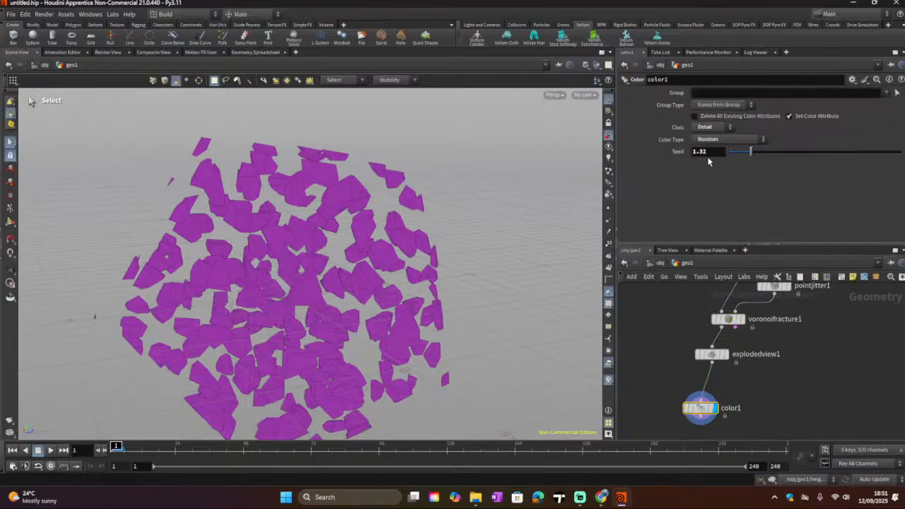
left_click(723, 140)
left_click(725, 176)
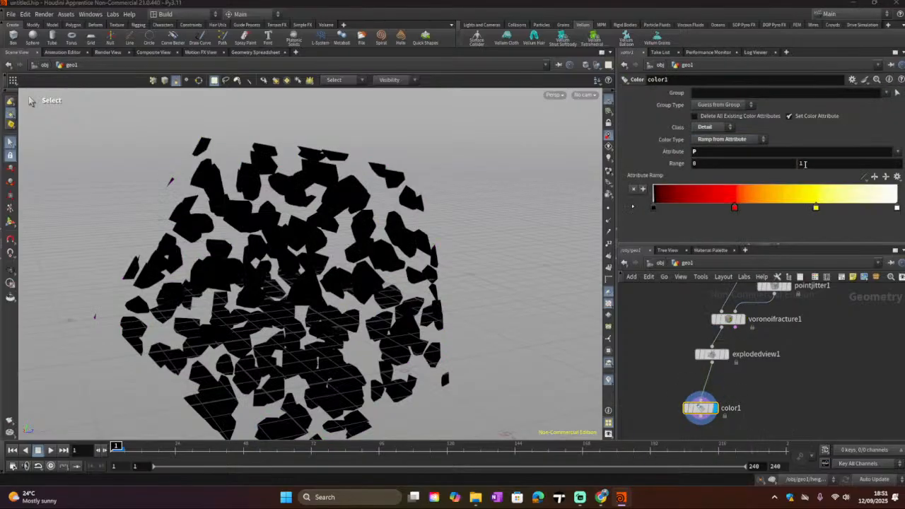
left_click(899, 152)
left_click(695, 145)
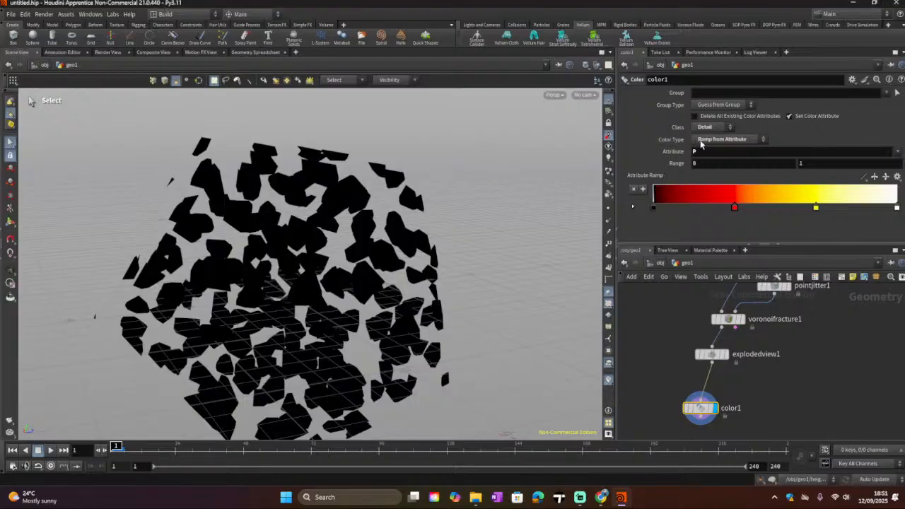
left_click(721, 140)
left_click(720, 186)
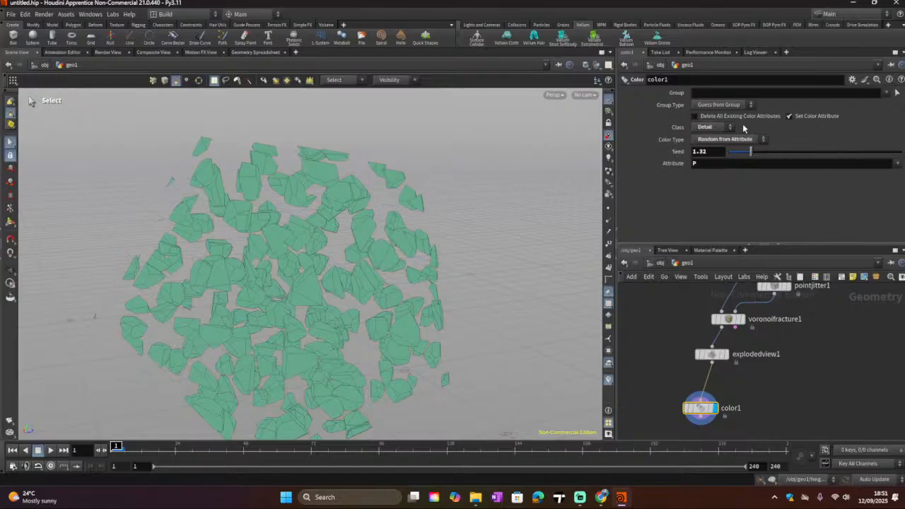
Step: Set the Color node's Class to Primitive, browse the attribute list, and nudge the Seed to about 1.45
left_click(732, 127)
left_click(706, 145)
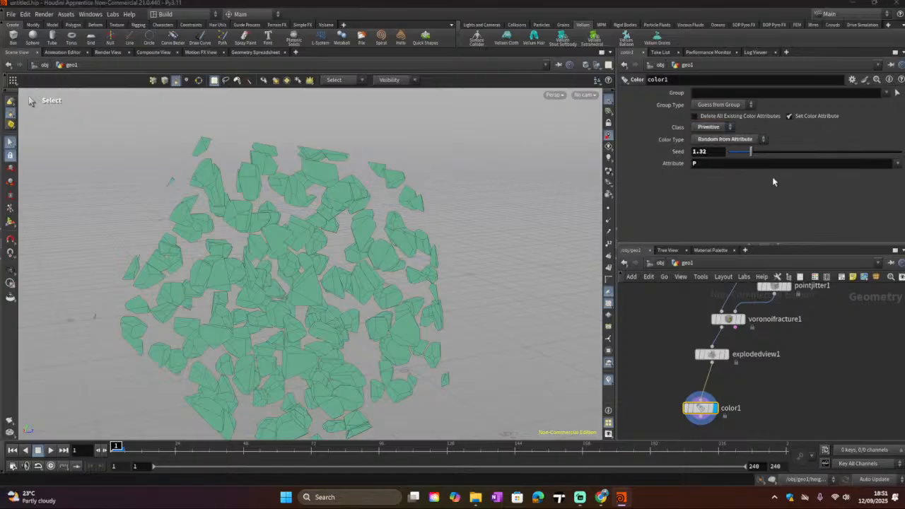
left_click(897, 163)
left_click(891, 186)
left_click_drag(753, 150, 754, 151)
Step: Try Color Type as Ramp from Attribute, then set it to Random
left_click(749, 141)
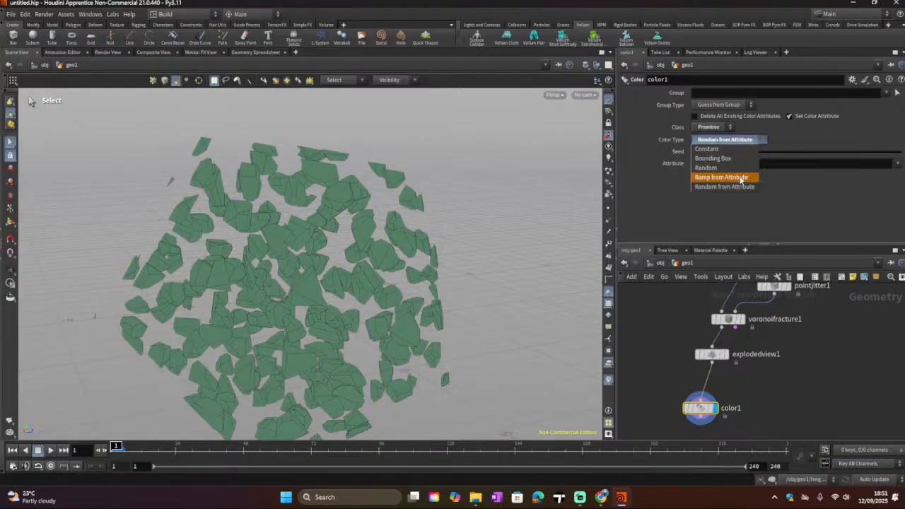
left_click(741, 177)
left_click(732, 140)
left_click(731, 167)
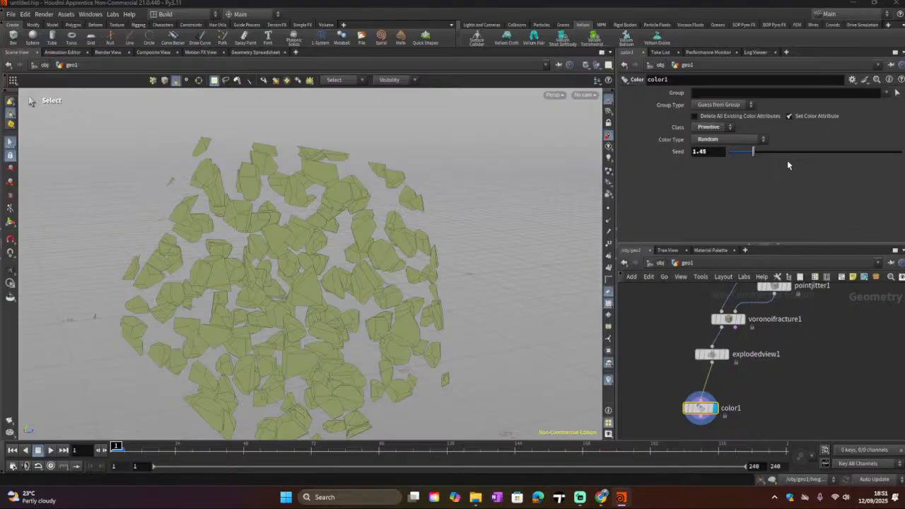
left_click(762, 139)
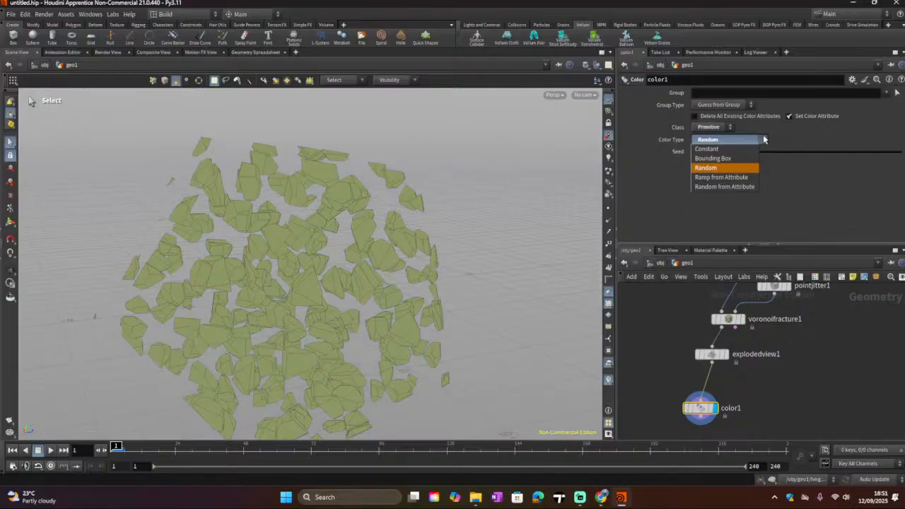
left_click(726, 130)
left_click(727, 130)
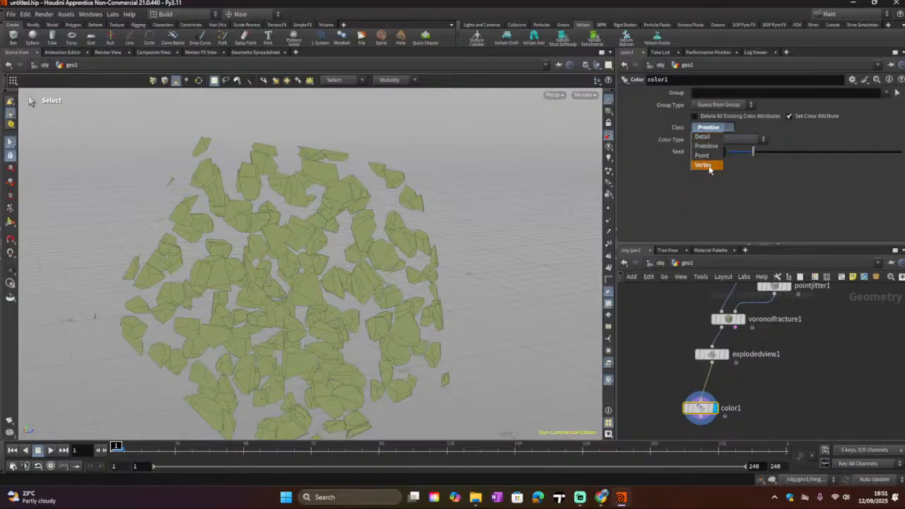
left_click(701, 208)
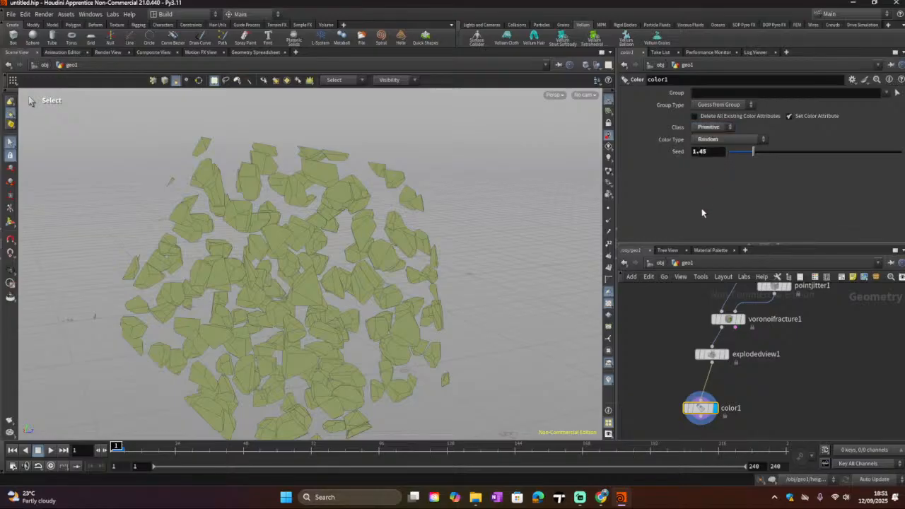
Step: Set Color Type to Constant and pick an olive yellow colour of 0.5, 0.5, 0 from the swatches
left_click(728, 140)
left_click(706, 149)
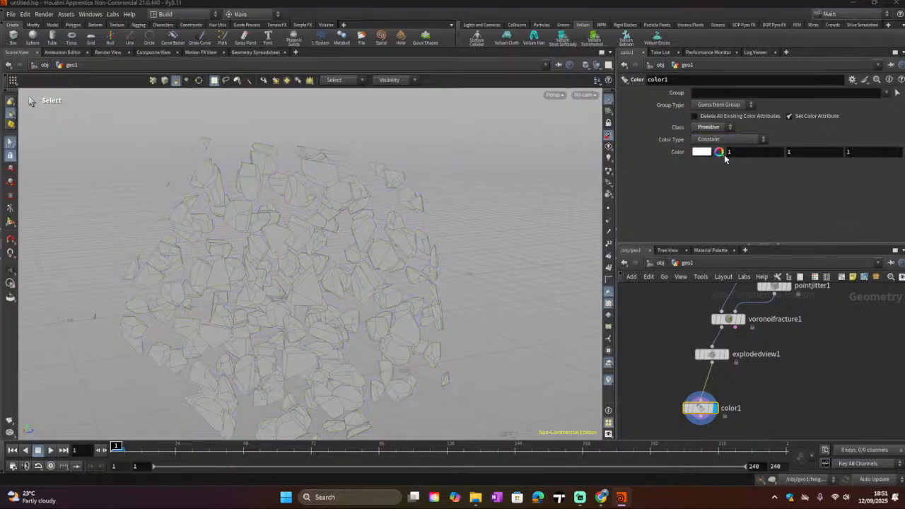
left_click(719, 152)
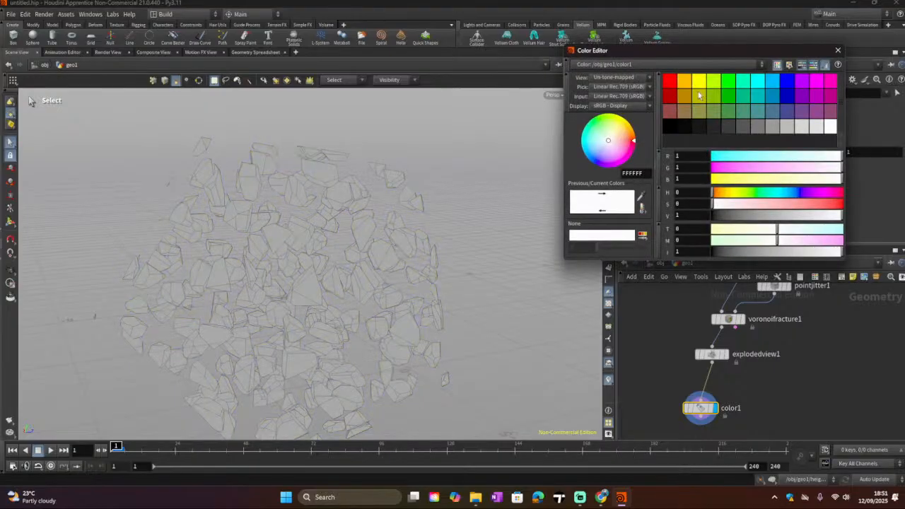
left_click(696, 97)
left_click(837, 51)
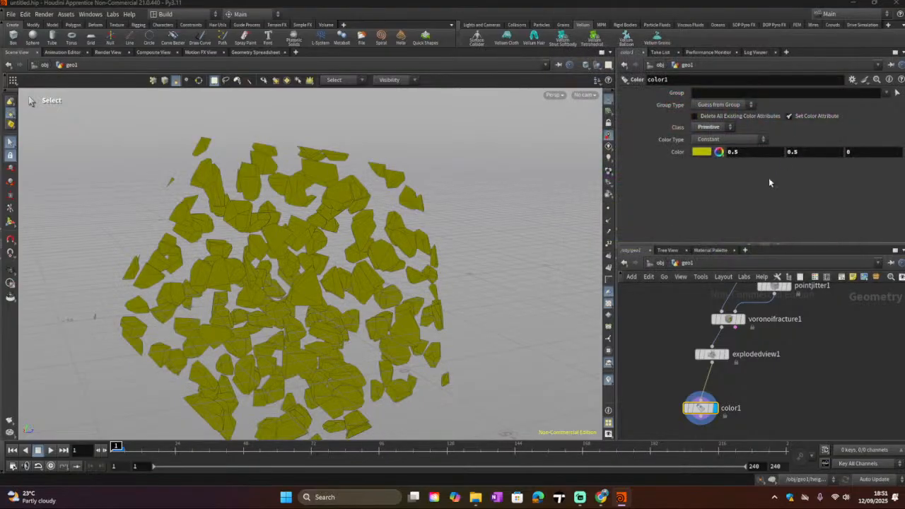
Step: Switch Color Type to Bounding Box, then back to Random
left_click(720, 142)
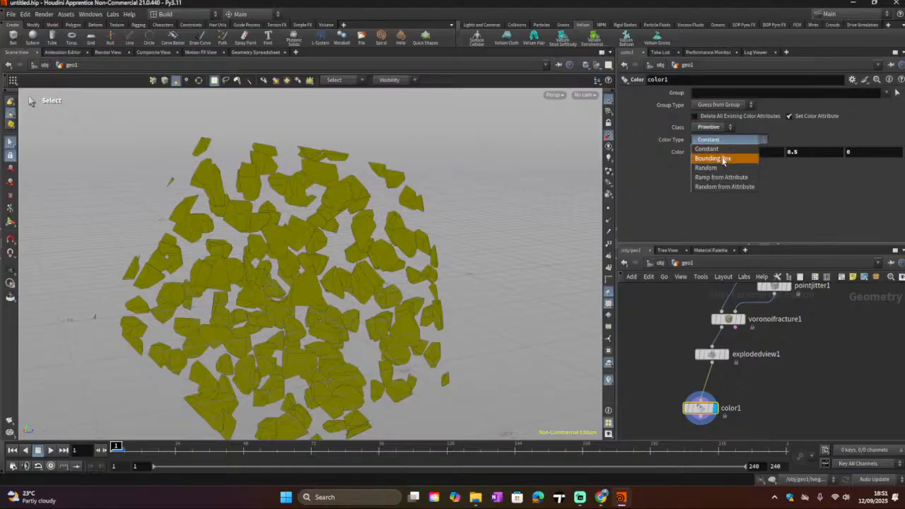
left_click(723, 159)
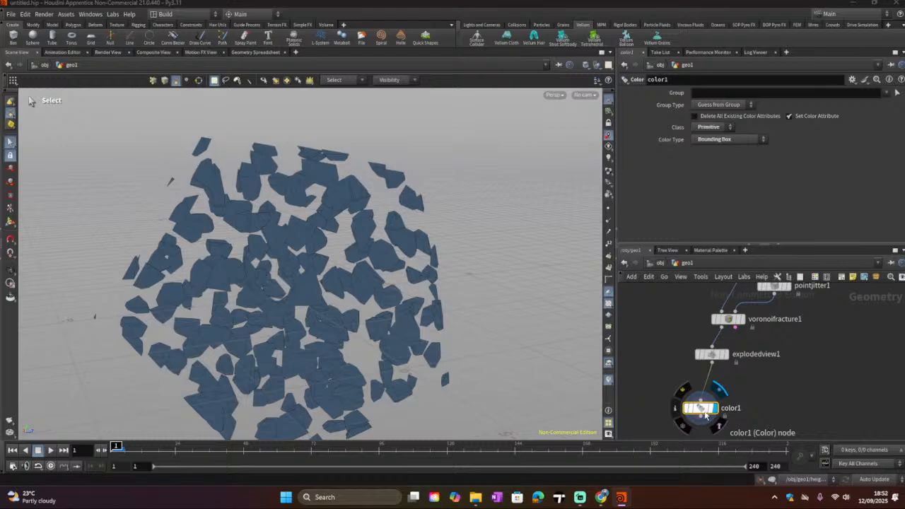
left_click(728, 139)
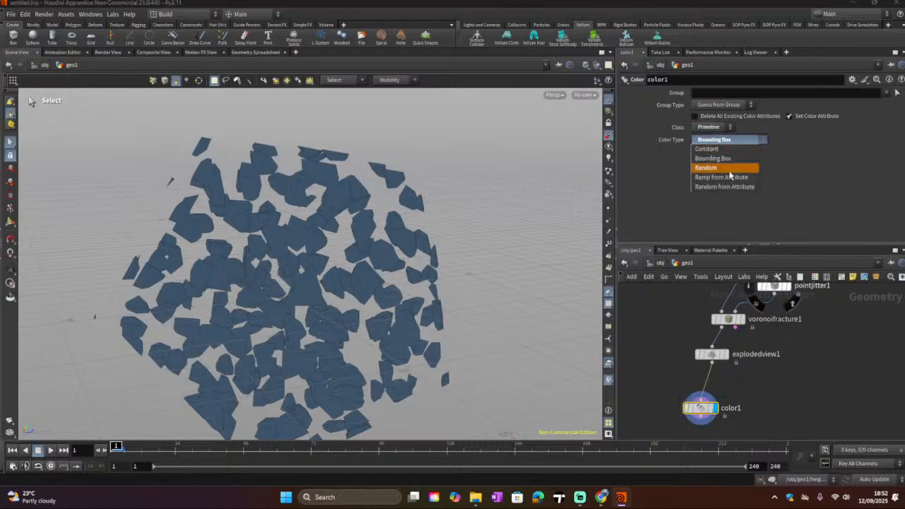
left_click(729, 169)
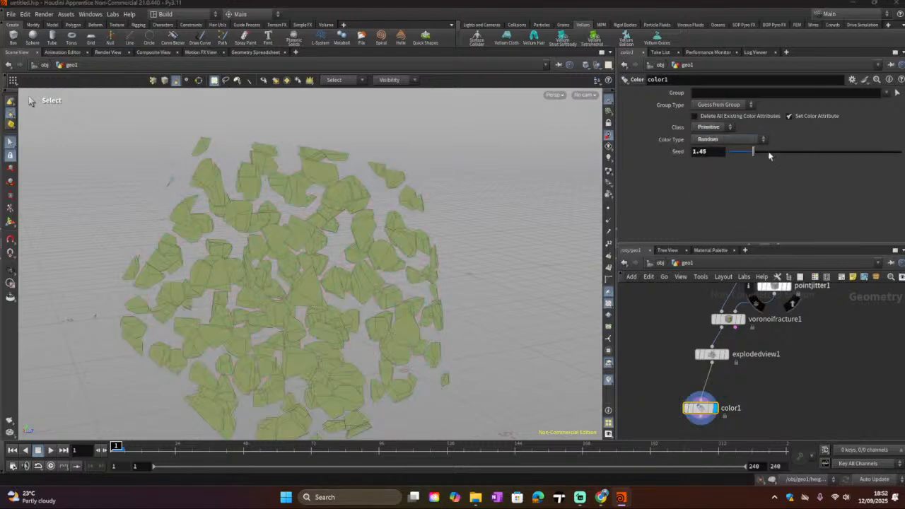
Step: Cycle the Color node's Class through Detail and Point, ending on Vertex
left_click(714, 128)
left_click(718, 140)
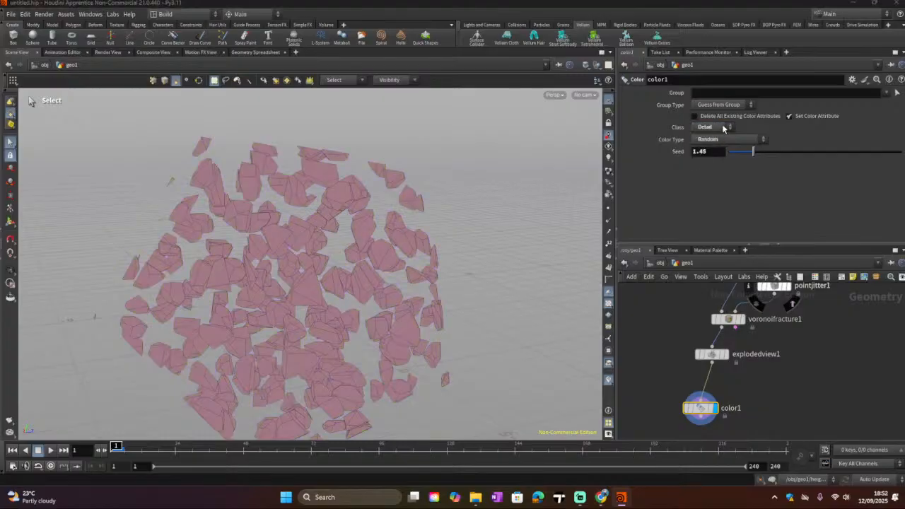
left_click(722, 128)
left_click(713, 155)
left_click(719, 130)
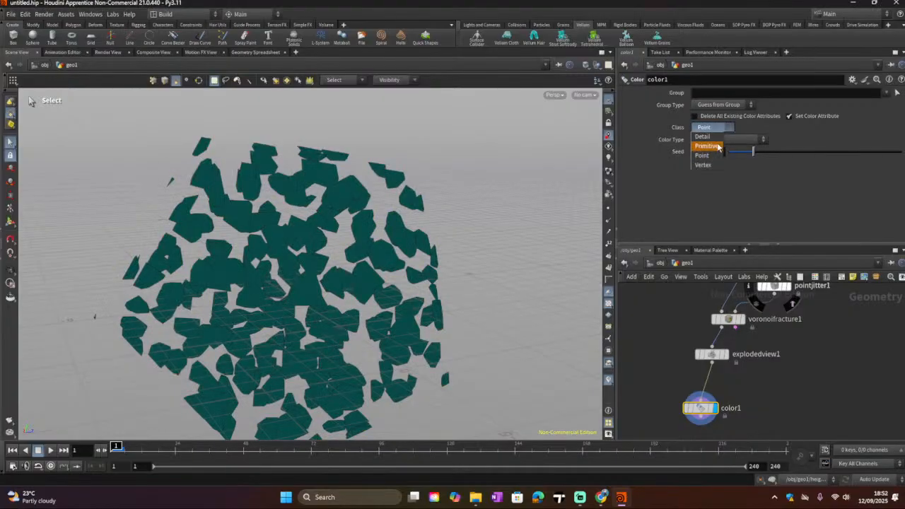
left_click(704, 164)
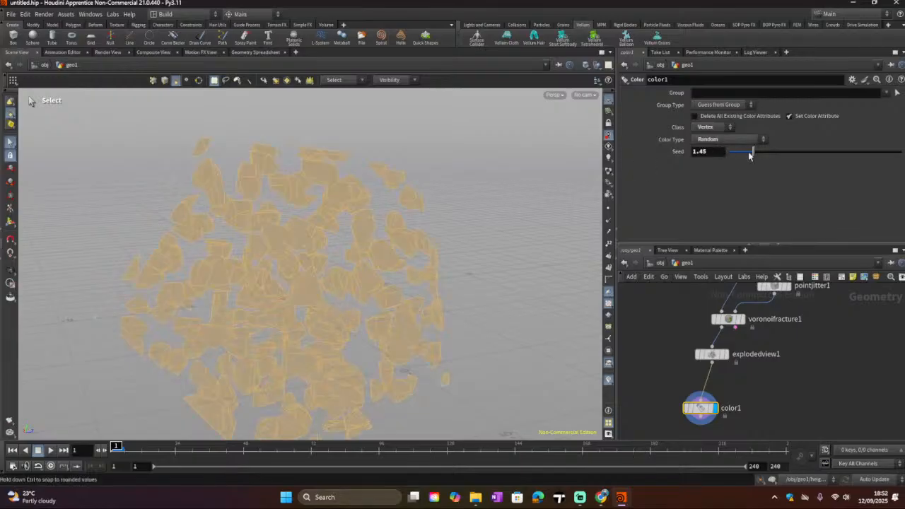
Step: Drag the Seed to about 3.32, then set Color Type to Ramp from Attribute
left_click_drag(750, 151, 784, 153)
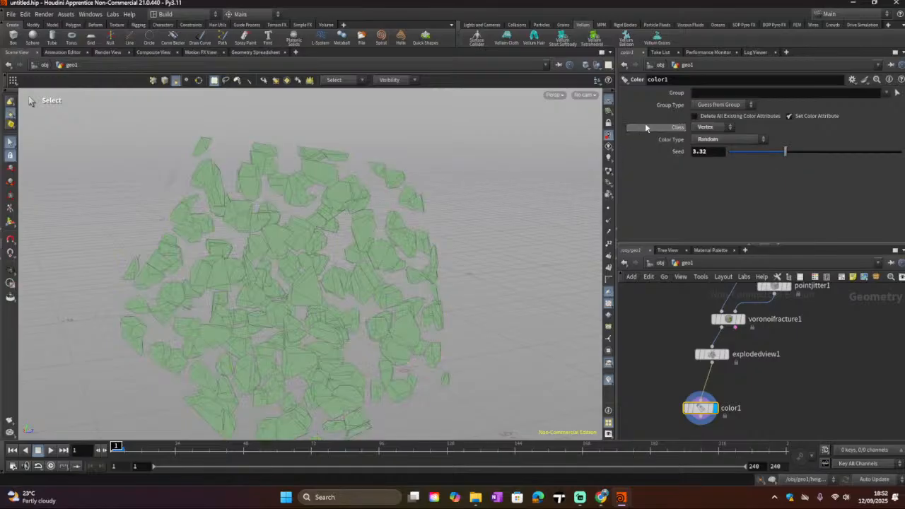
left_click(704, 140)
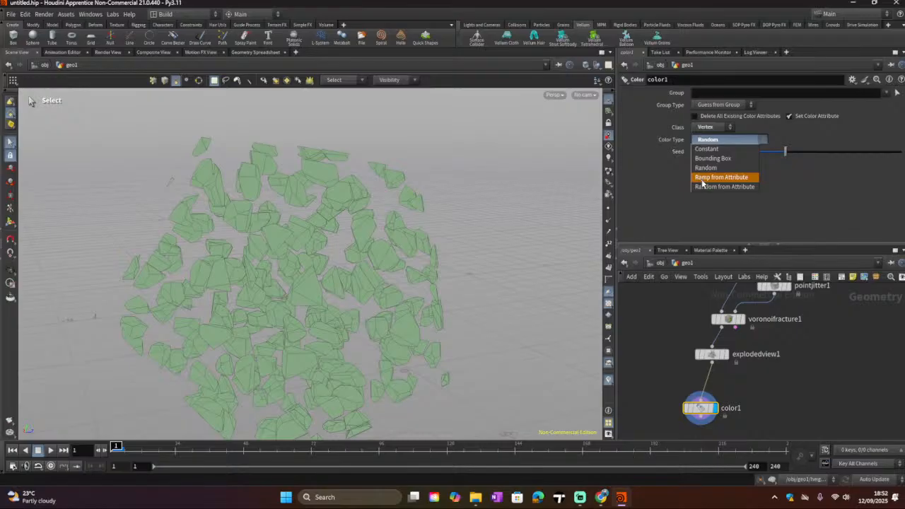
left_click(702, 179)
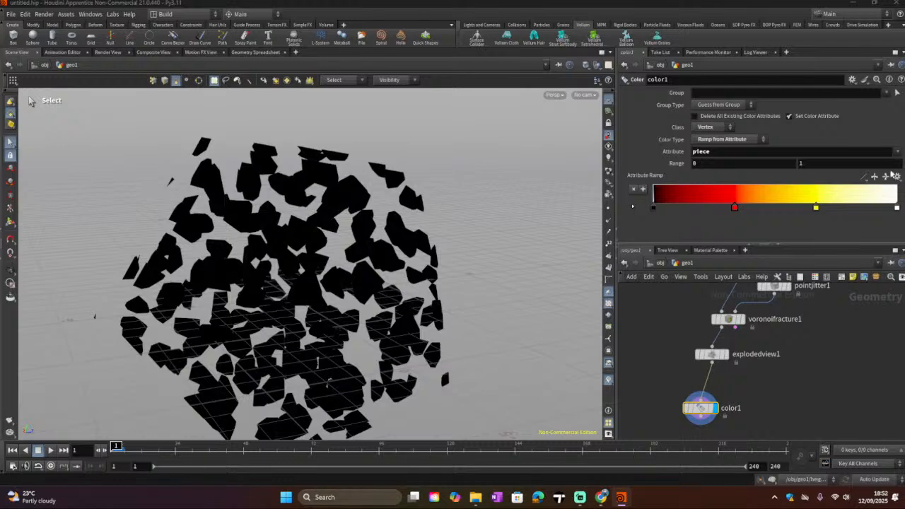
Step: Open the Geometry Spreadsheet, show primitive attributes, and scroll to the last piece values
left_click(256, 52)
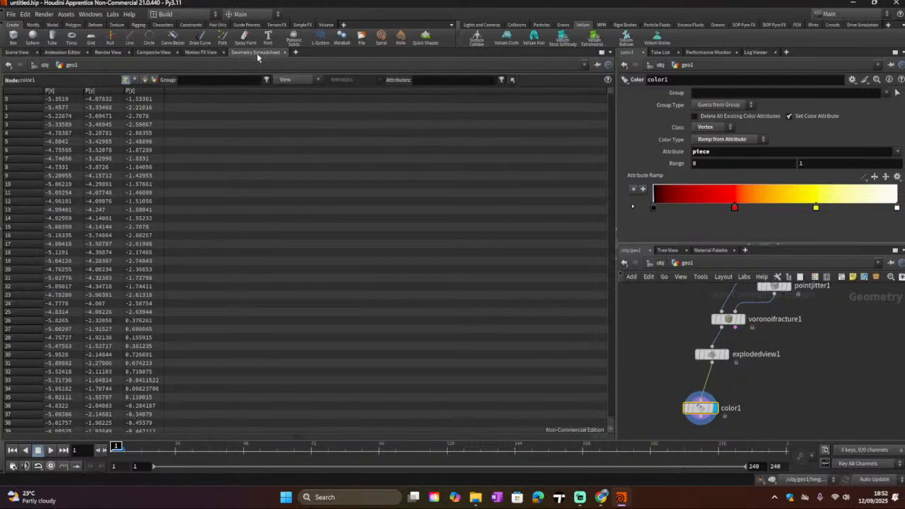
left_click(153, 79)
left_click(145, 79)
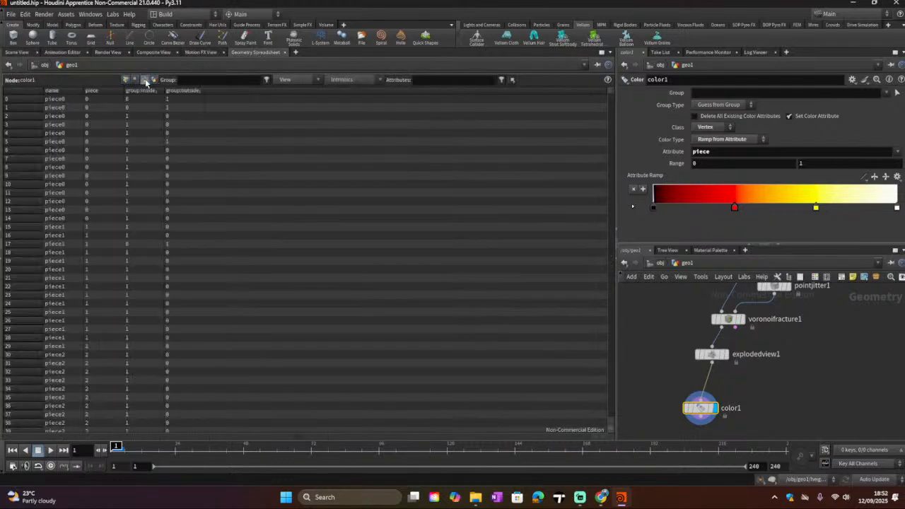
scroll(75, 250, "down", 6)
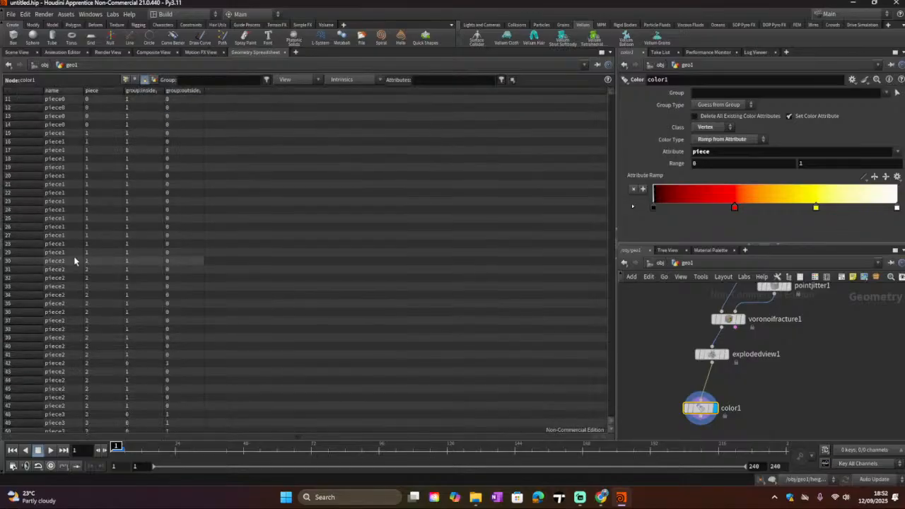
left_click_drag(612, 91, 633, 434)
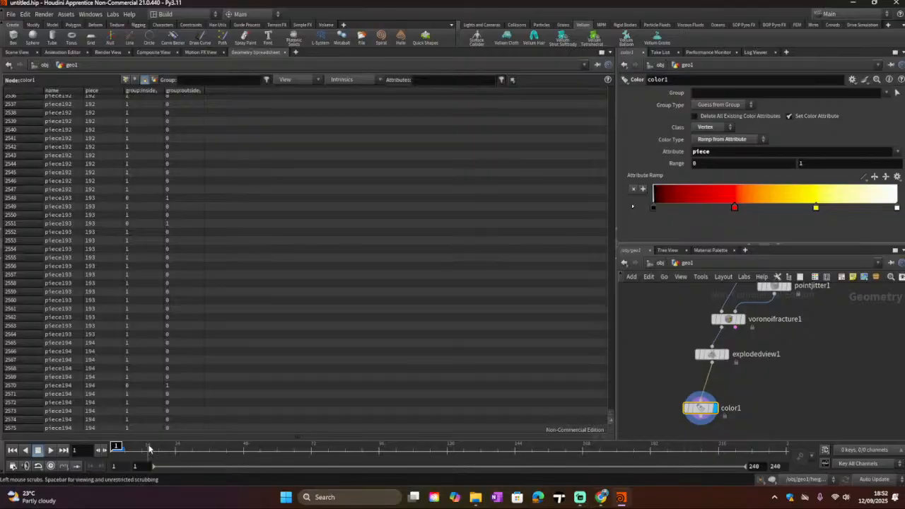
Step: Set the ramp Range maximum to 194
left_click(812, 164)
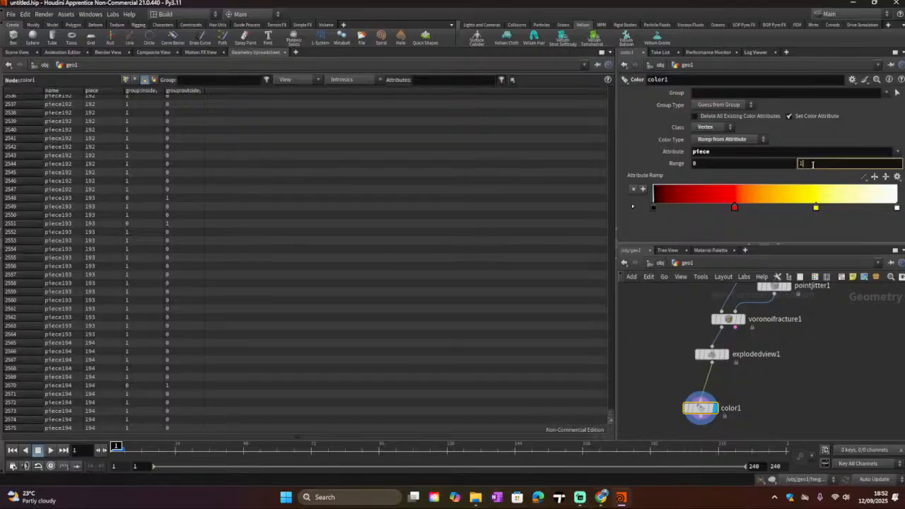
key("Return")
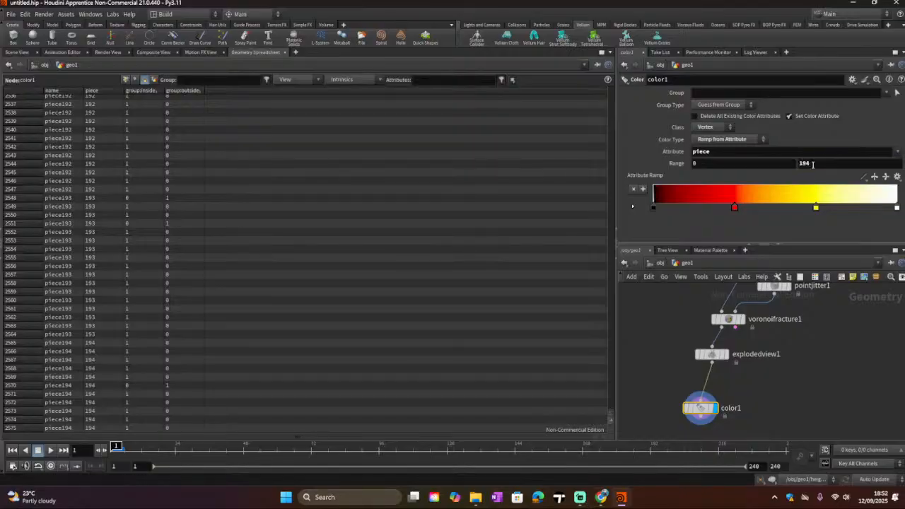
Step: Return to the Scene View and set the Color node's Class to Primitive
left_click(26, 54)
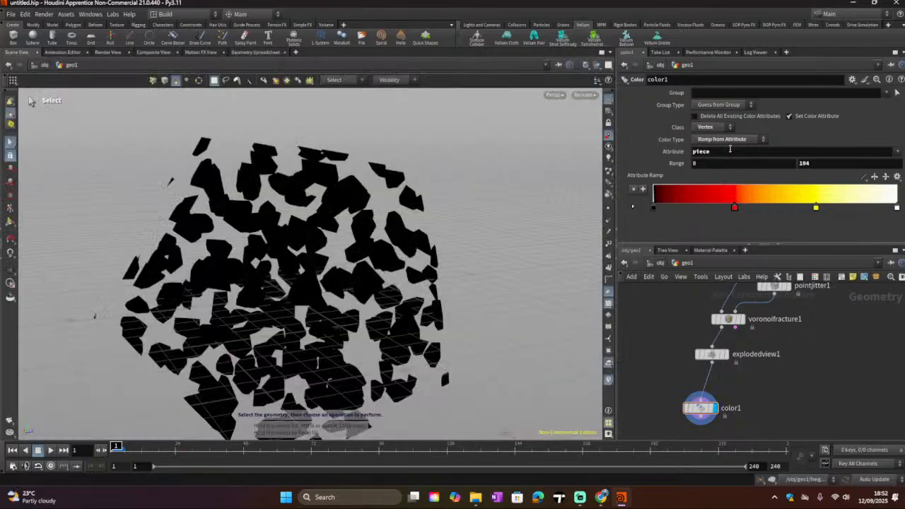
left_click(728, 127)
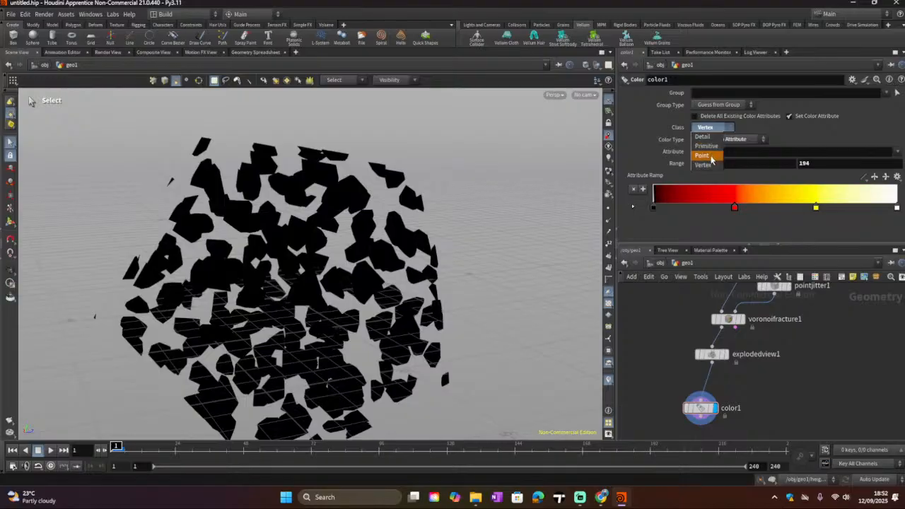
left_click(709, 147)
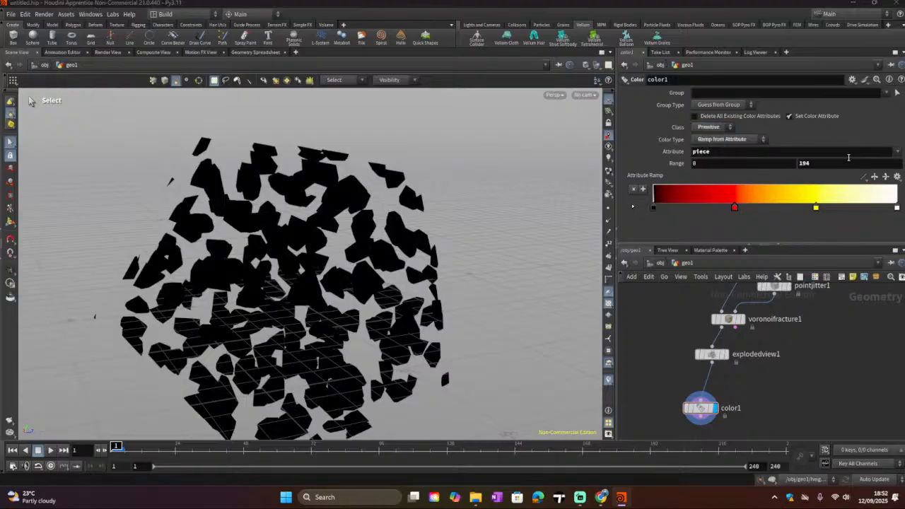
Step: Try the name attribute for the ramp, then reselect piece
left_click(898, 152)
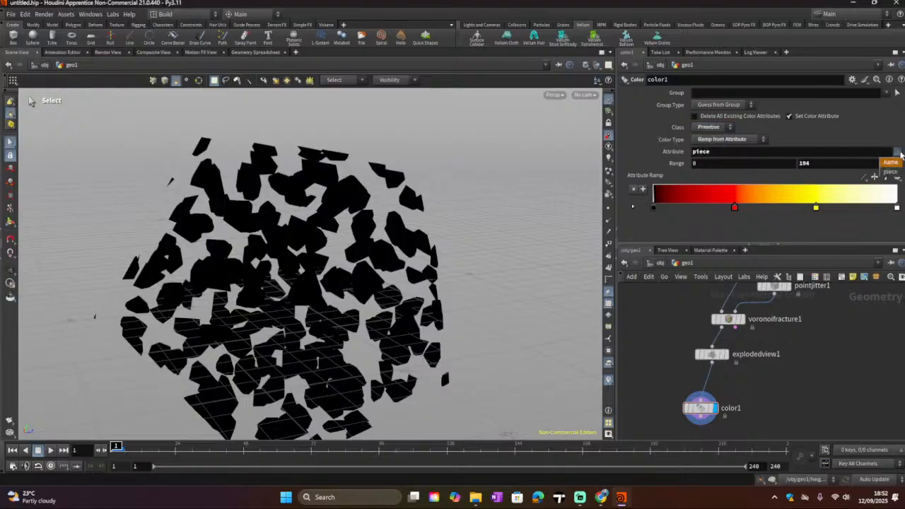
left_click(896, 167)
left_click(898, 152)
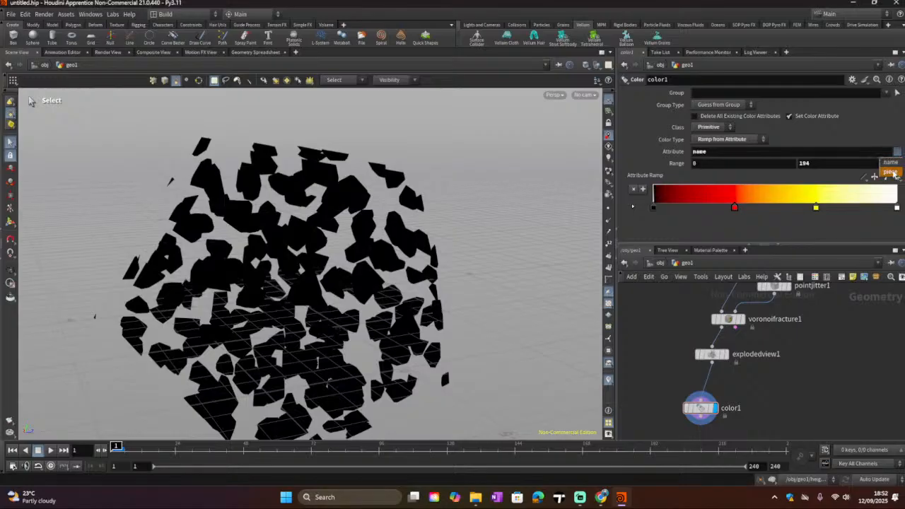
left_click(895, 173)
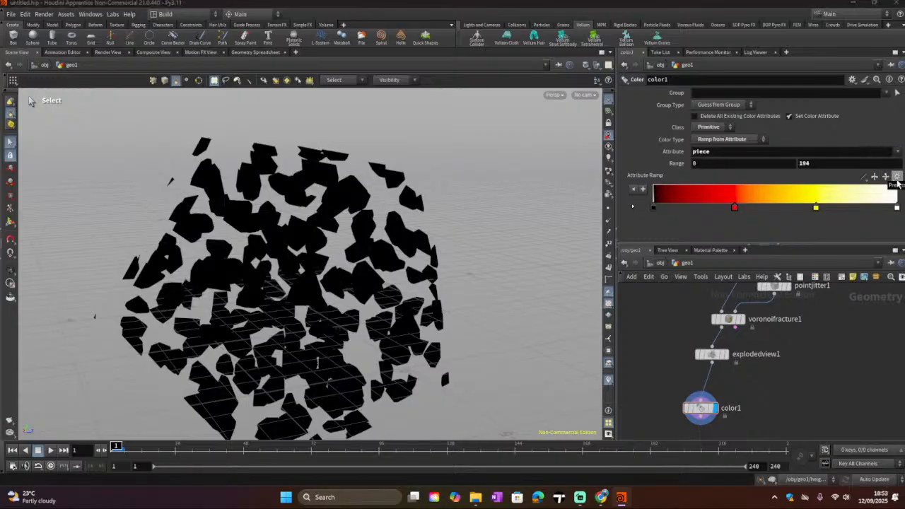
Step: Apply the Infra-Red preset to the Color node's attribute ramp
mouse_move(653, 207)
left_mouse_down()
mouse_move(682, 207)
mouse_move(653, 207)
left_mouse_up()
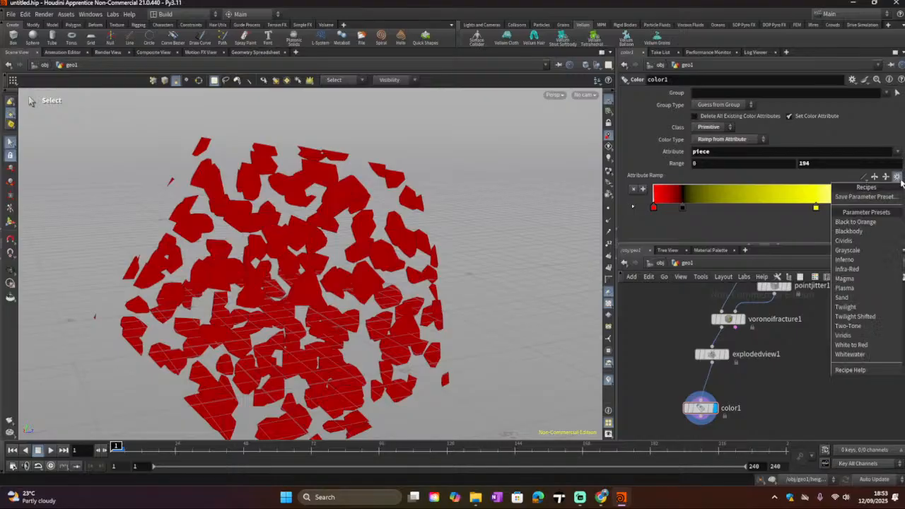
left_click(897, 176)
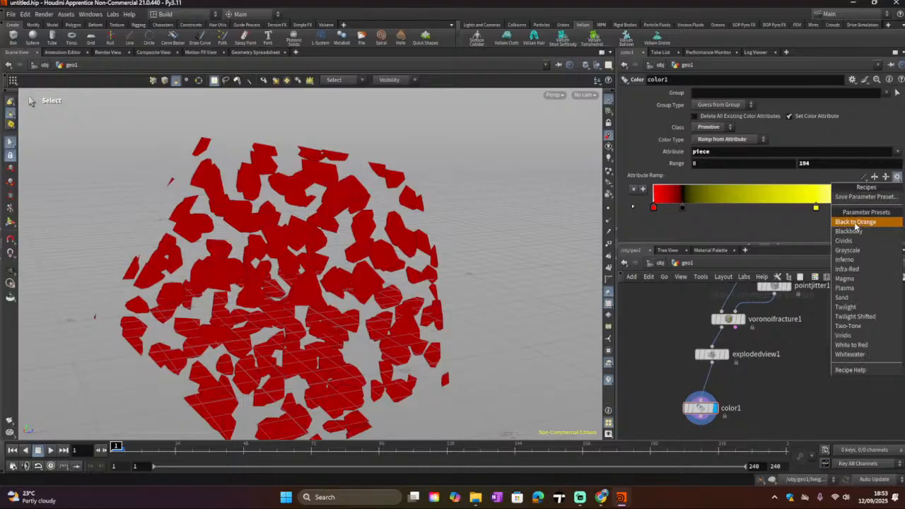
left_click(851, 269)
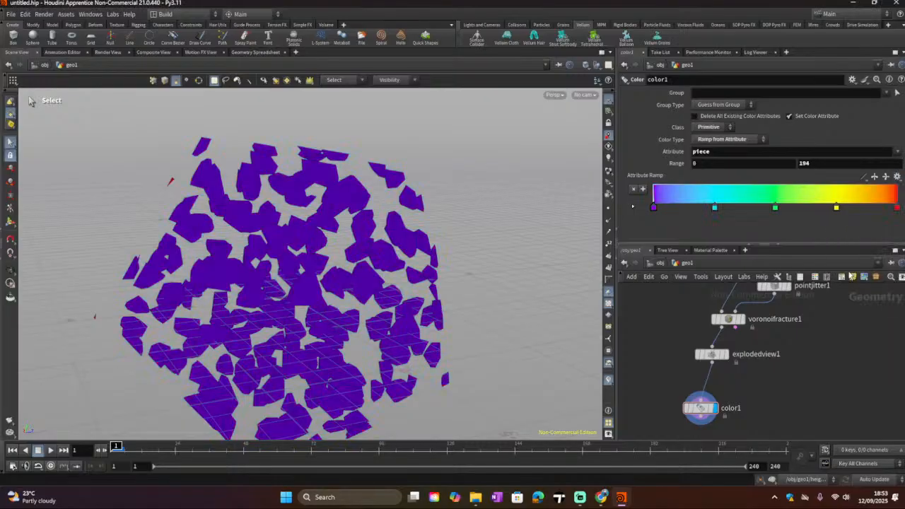
Step: Set the ramp Range maximum to 193
left_click(825, 165)
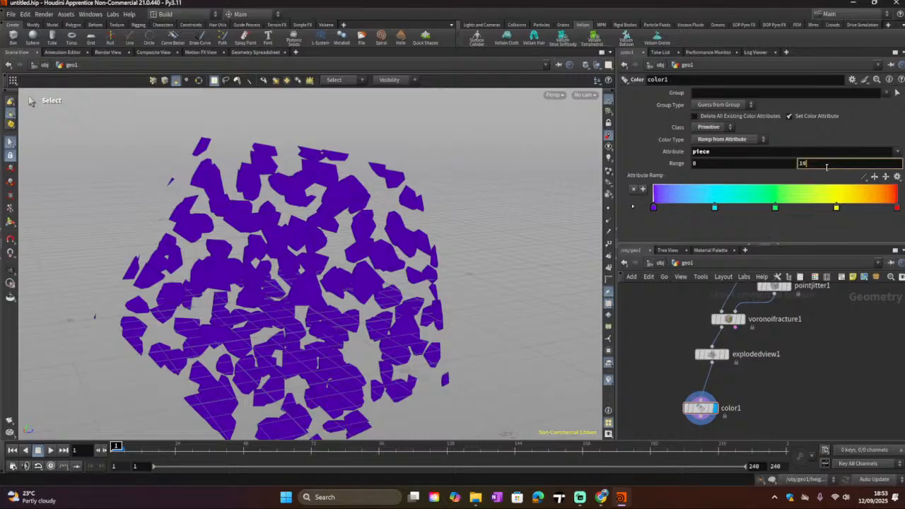
type("193")
key("Return")
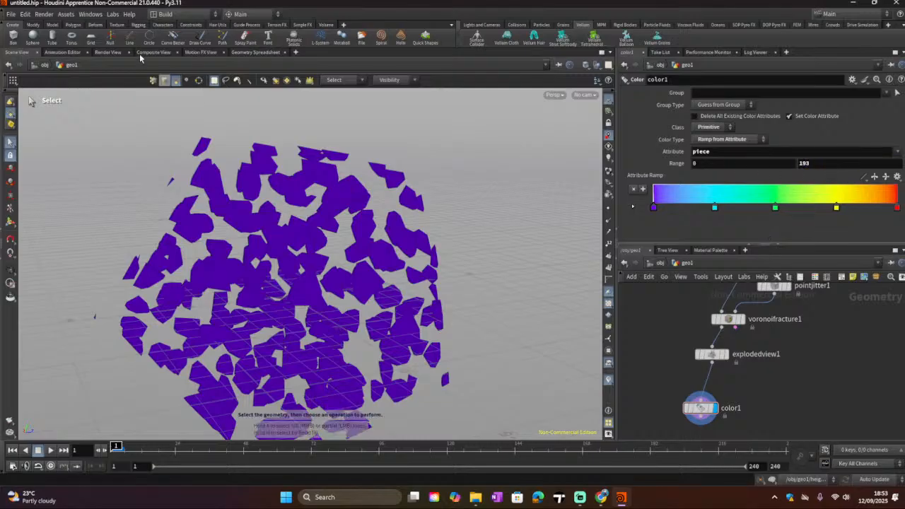
Step: Examine the piece values per primitive in the Geometry Spreadsheet, switching between point and primitive attributes
left_click(238, 54)
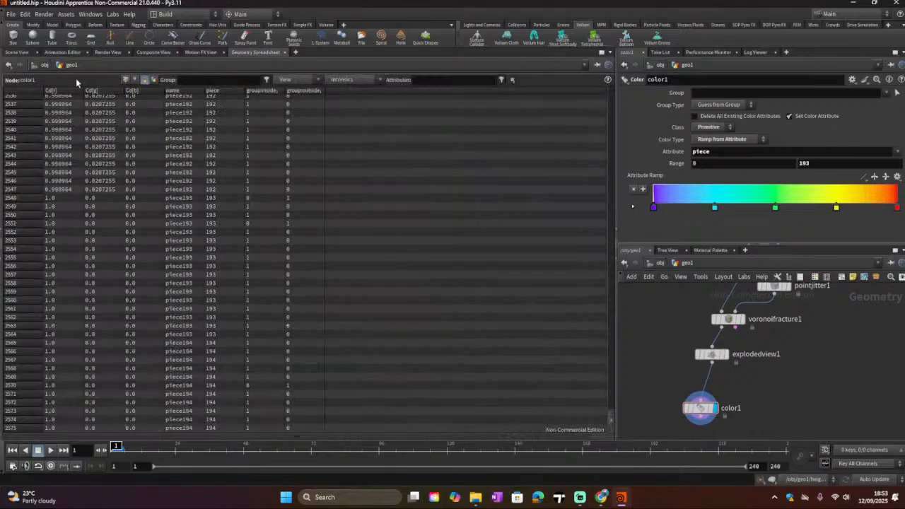
scroll(155, 167, "up", 5)
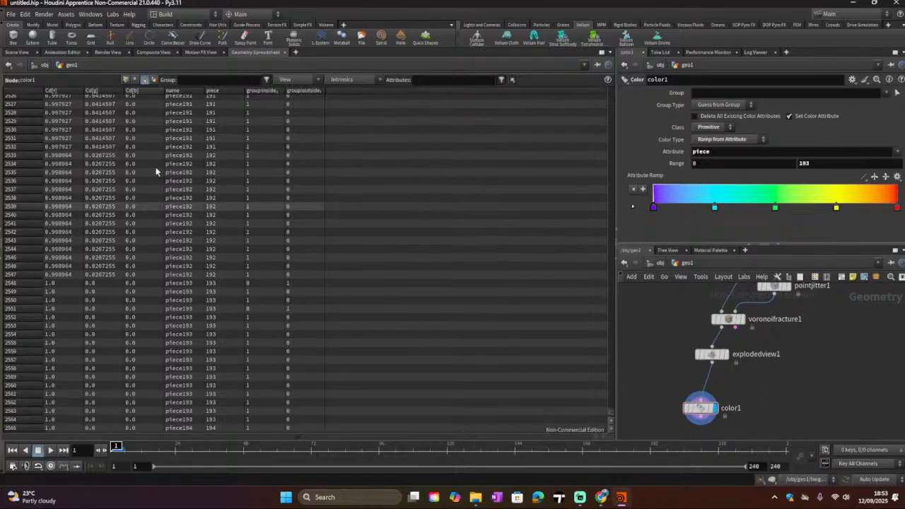
scroll(156, 172, "up", 1)
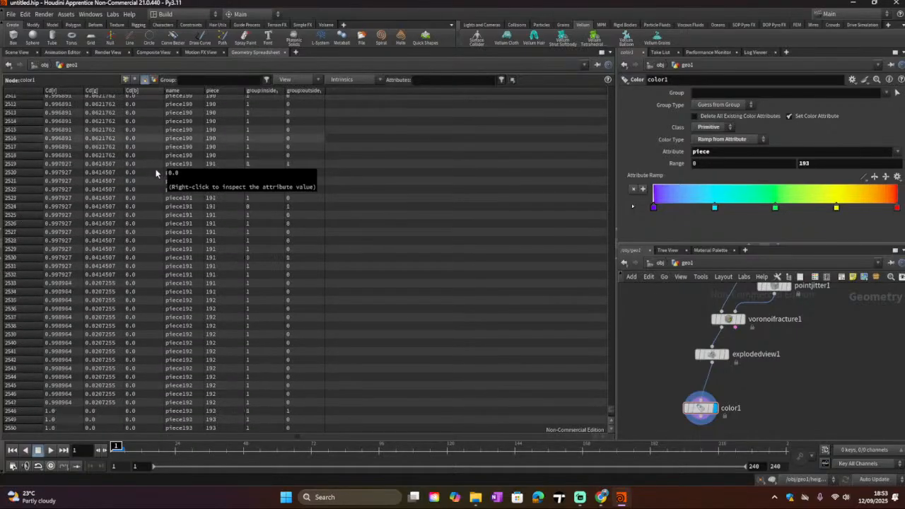
scroll(156, 172, "down", 2)
scroll(156, 173, "down", 4)
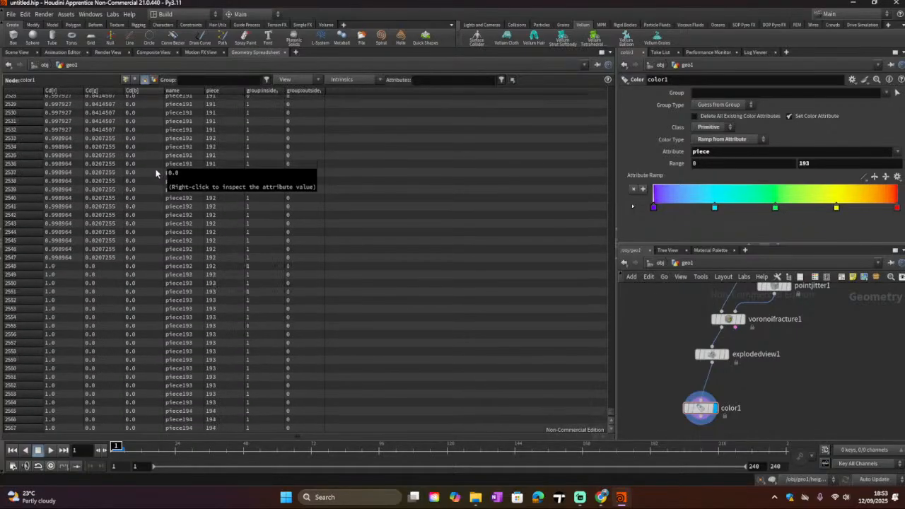
scroll(156, 173, "up", 4)
scroll(166, 166, "down", 3)
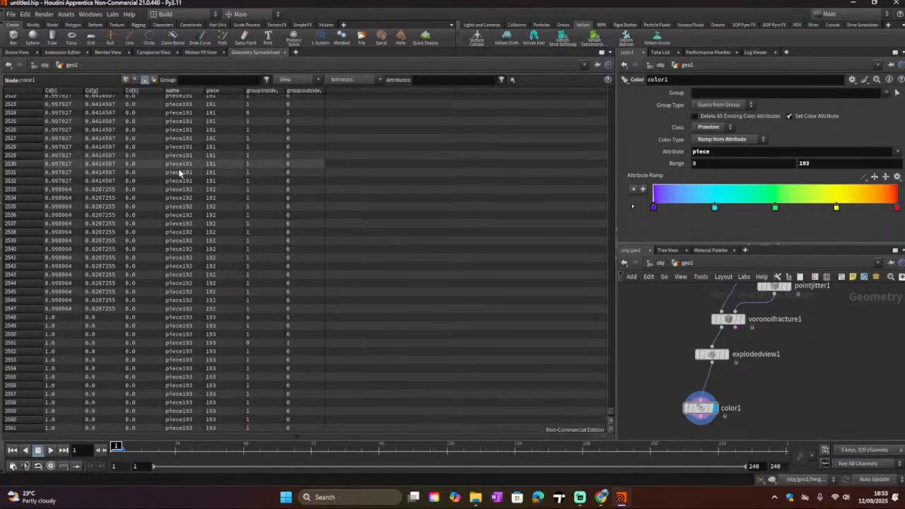
left_click_drag(616, 400, 614, 412)
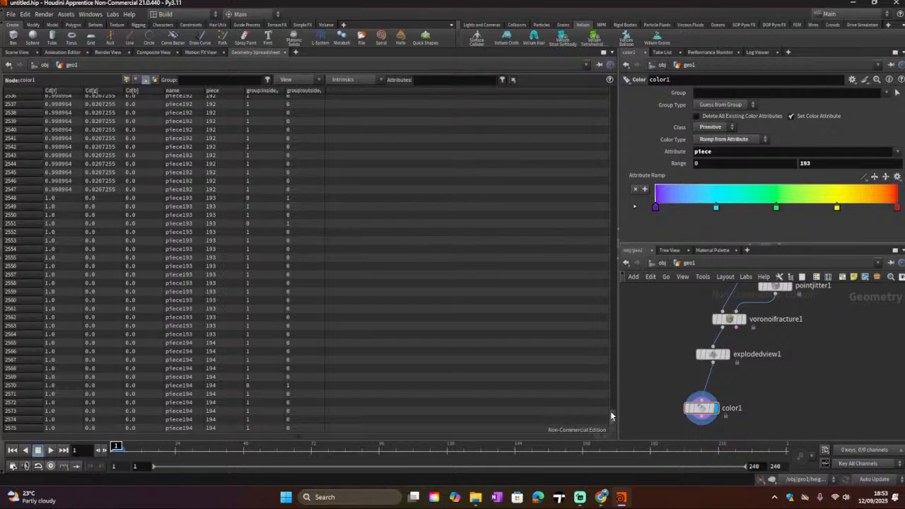
left_click_drag(611, 415, 590, 85)
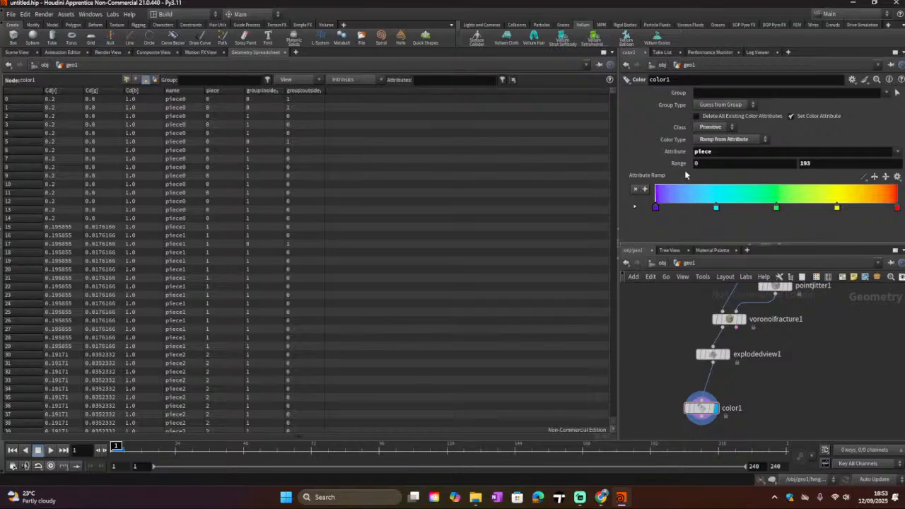
left_click(136, 80)
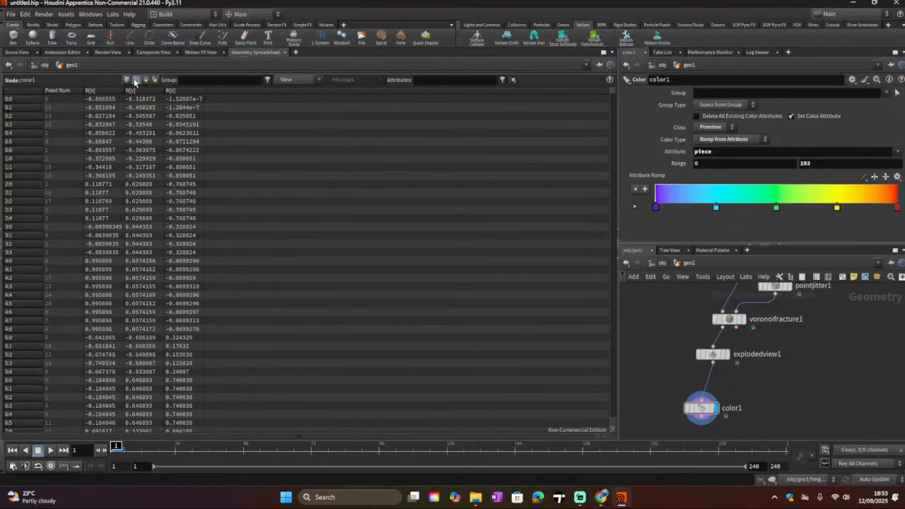
left_click(145, 79)
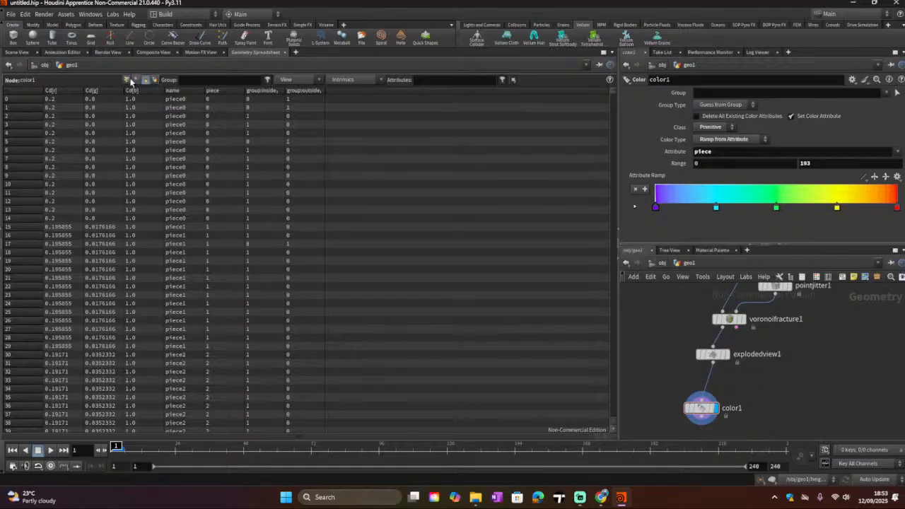
left_click(128, 80)
Step: Disconnect the Color node from the Exploded View and wire it directly to the Voronoi Fracture output
left_click(30, 54)
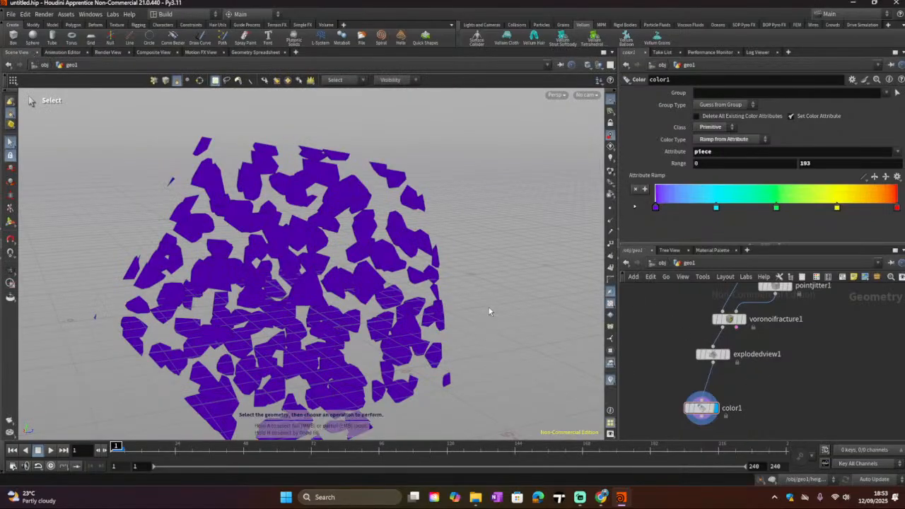
key("Escape")
scroll(253, 298, "down", 5)
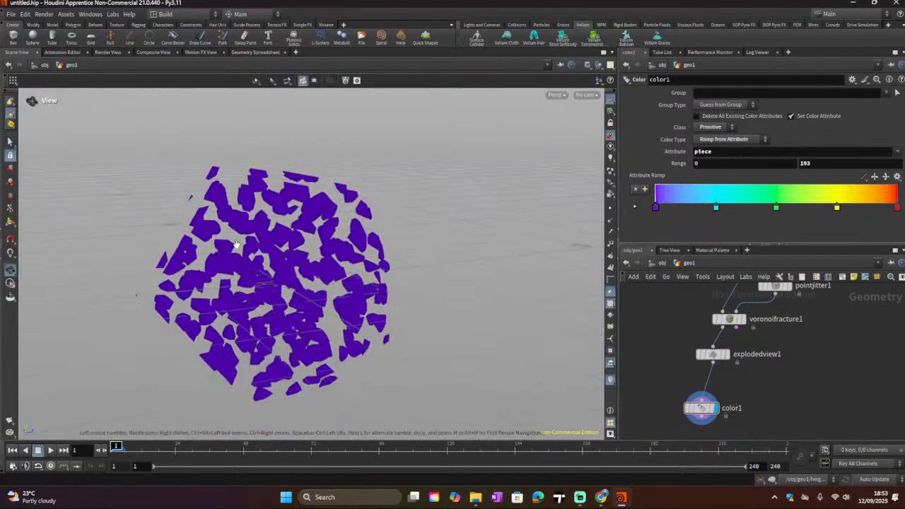
left_click_drag(253, 298, 233, 255, "alt")
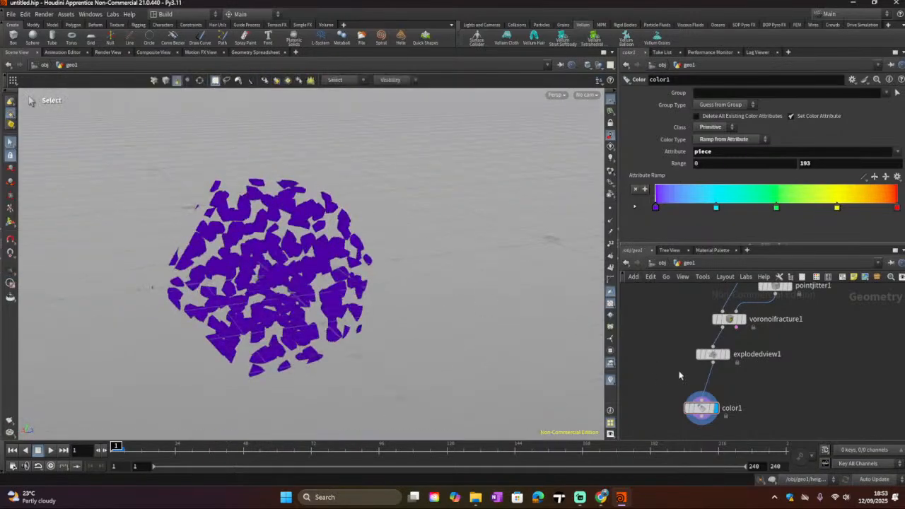
left_click(710, 354)
left_click(729, 318)
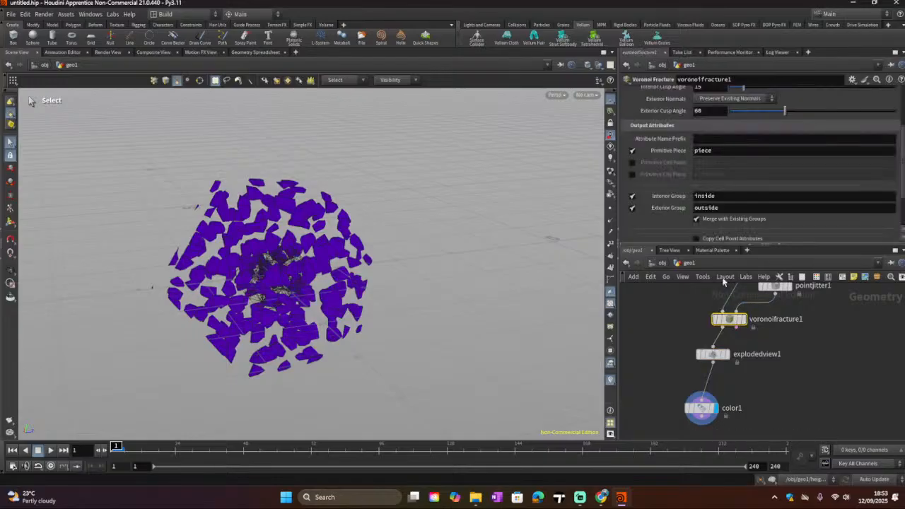
left_click(710, 354)
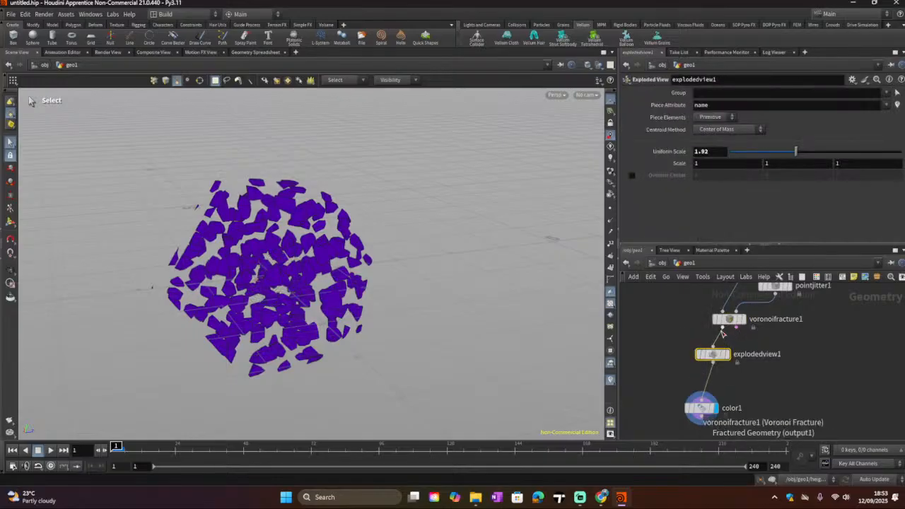
left_click(713, 362)
left_click_drag(716, 390, 709, 395)
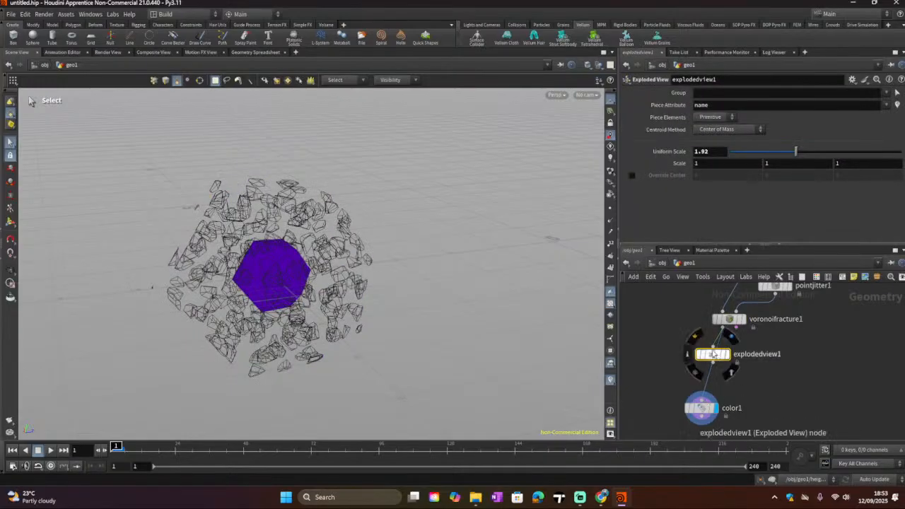
left_click_drag(714, 354, 682, 356)
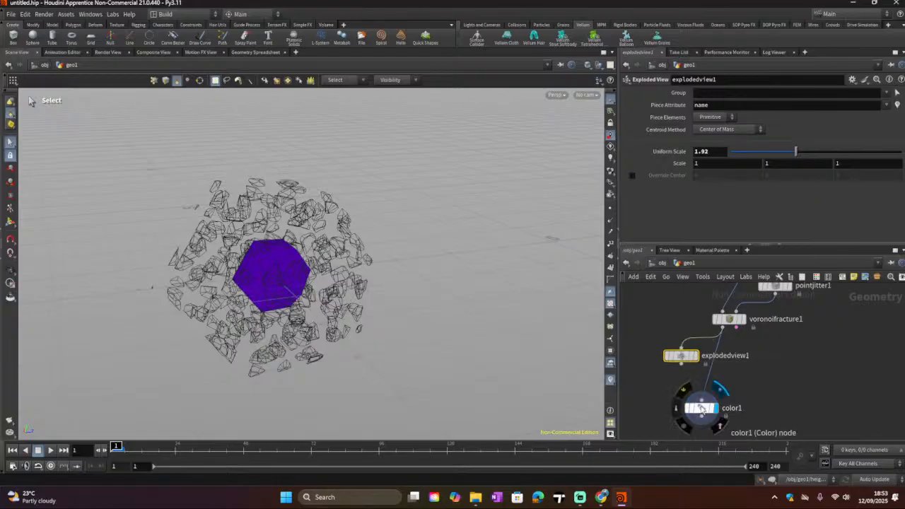
left_click(701, 408)
Step: Try setting the Voronoi Fracture's Name Attribute to Append, then revert it to Overwrite
left_click(730, 320)
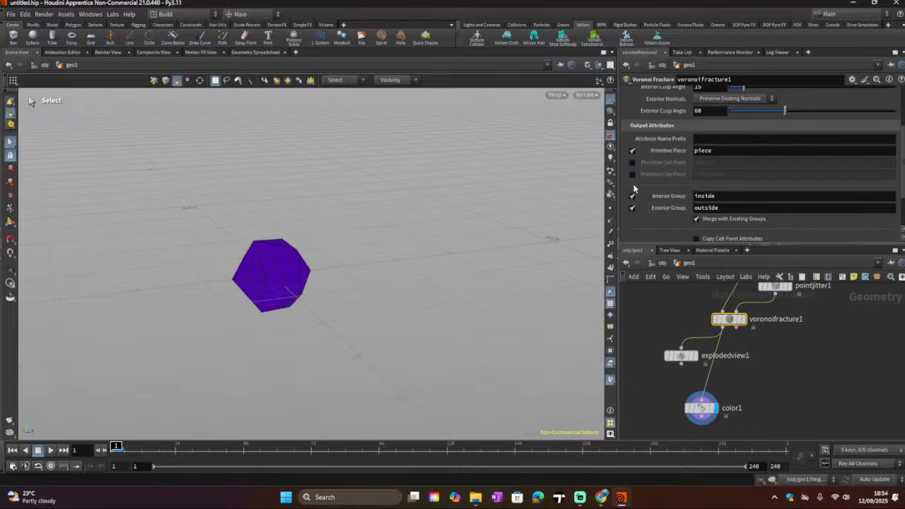
scroll(629, 205, "down", 4)
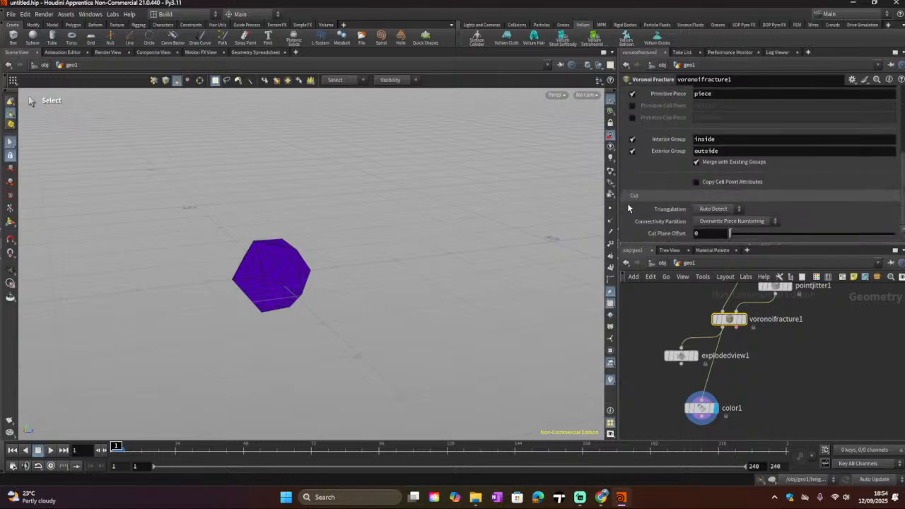
scroll(628, 207, "up", 4)
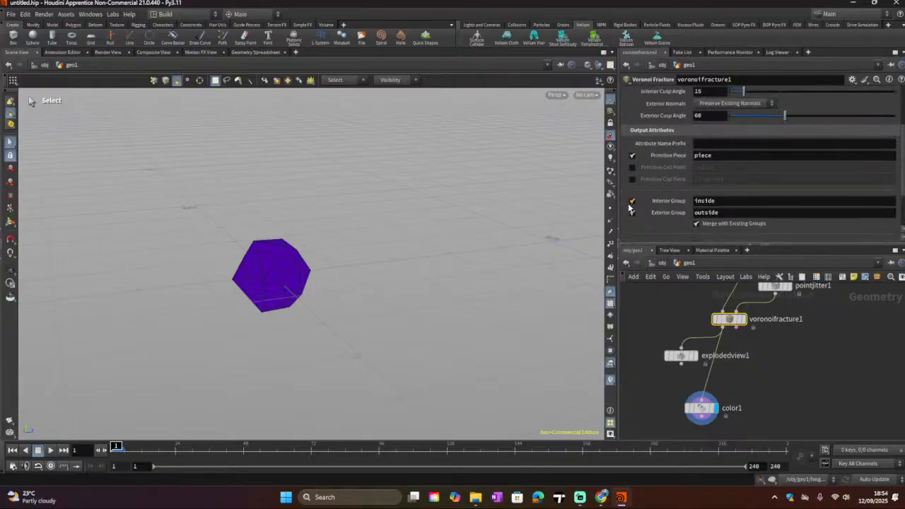
scroll(628, 207, "up", 3)
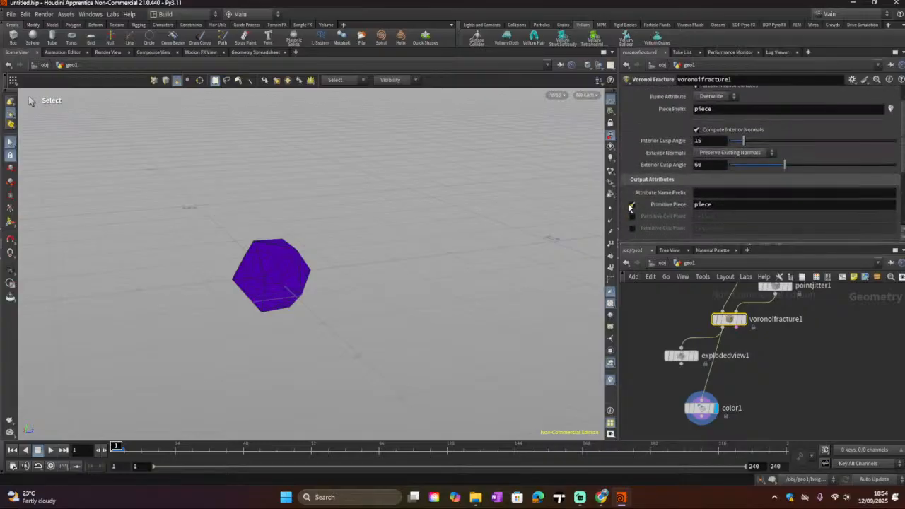
scroll(628, 207, "up", 2)
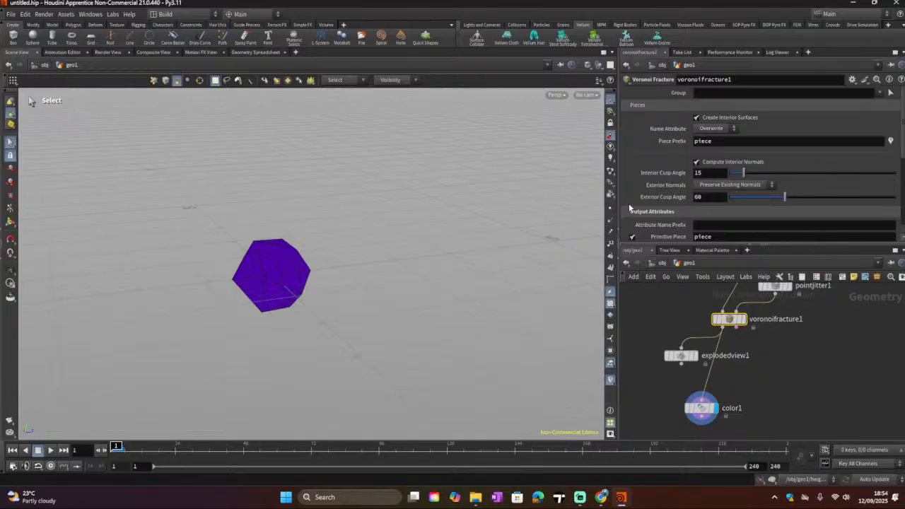
left_click(729, 129)
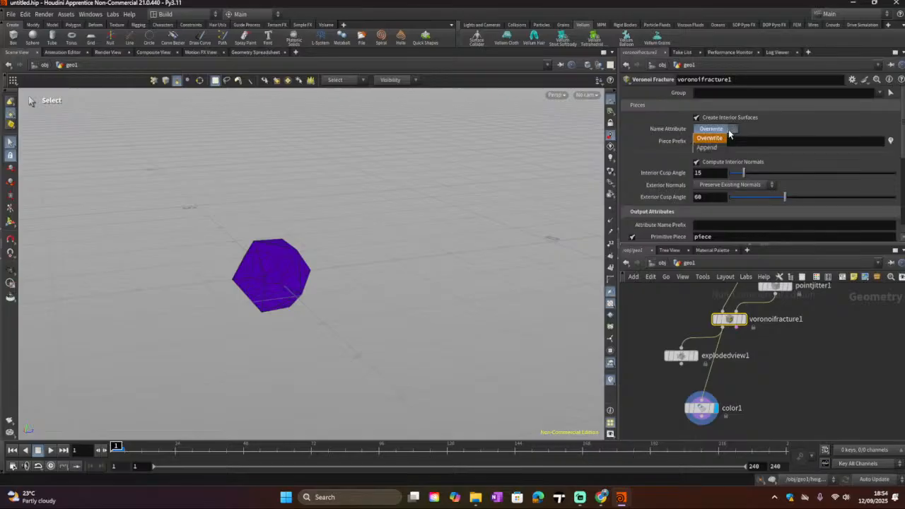
left_click(708, 147)
left_click(721, 132)
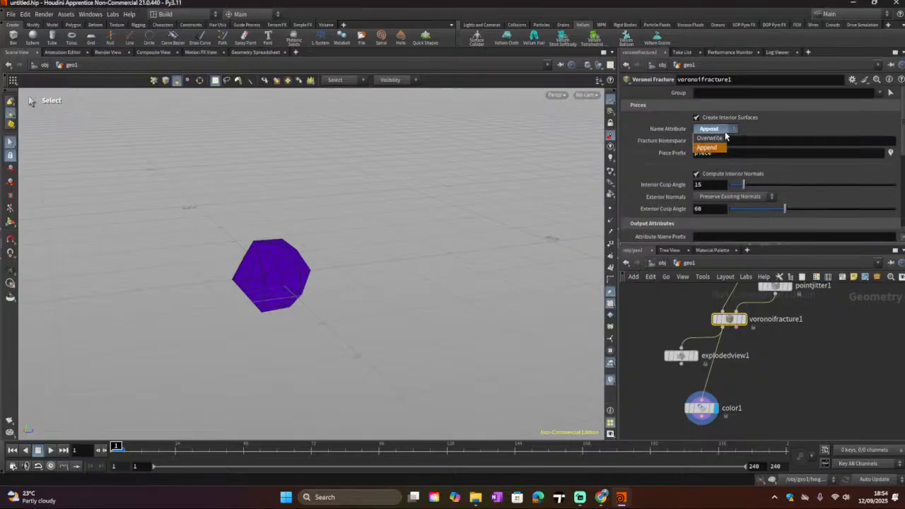
left_click(714, 132)
Step: Turn off Create Interior Surfaces on the Voronoi Fracture node
left_click(696, 119)
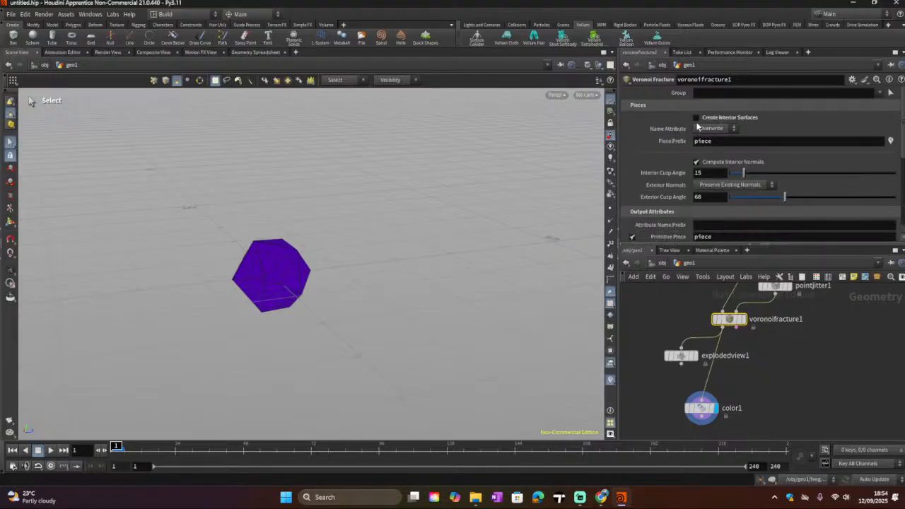
scroll(673, 176, "down", 1)
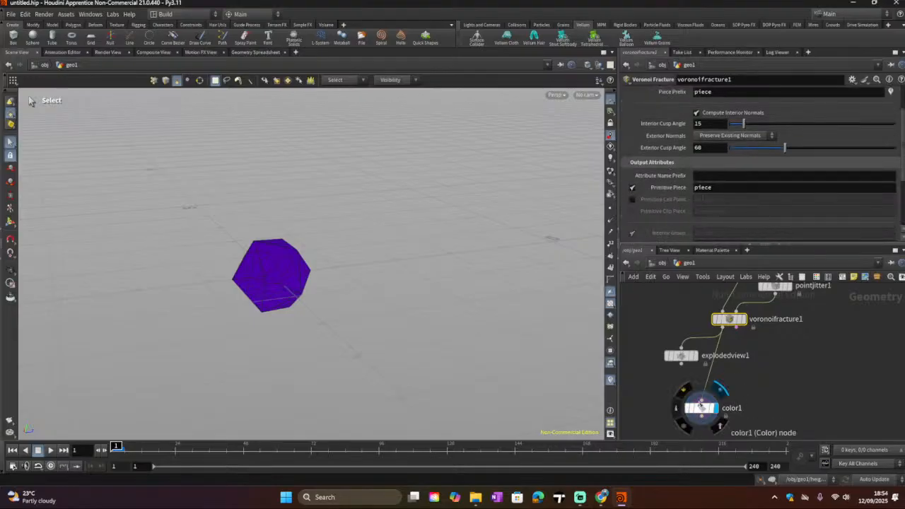
Step: Insert the Color node between Voronoi Fracture and Exploded View, and display the Exploded View output
mouse_move(684, 360)
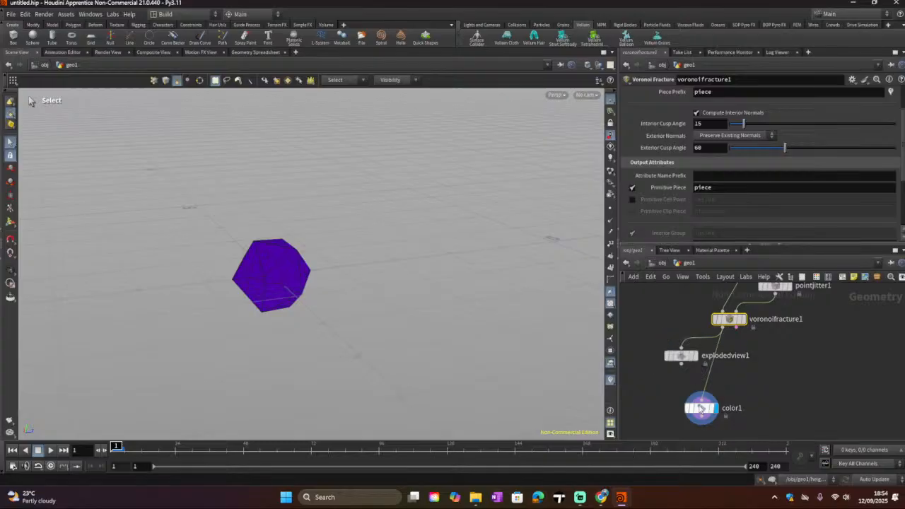
left_click_drag(700, 419, 700, 358)
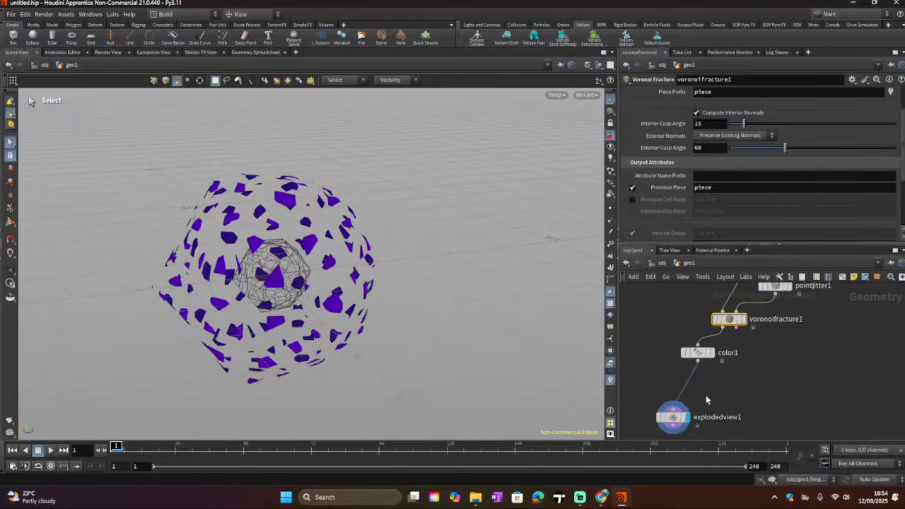
left_click(673, 417)
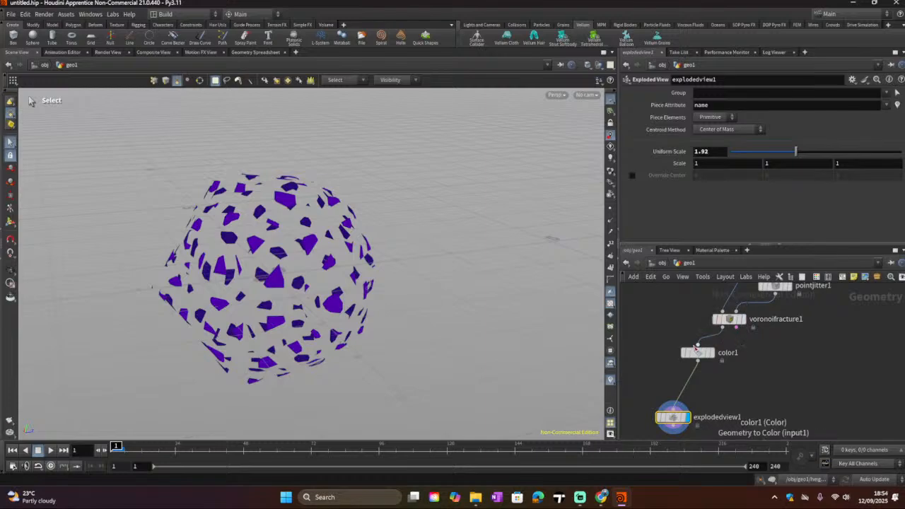
left_click(697, 352)
left_click(733, 321)
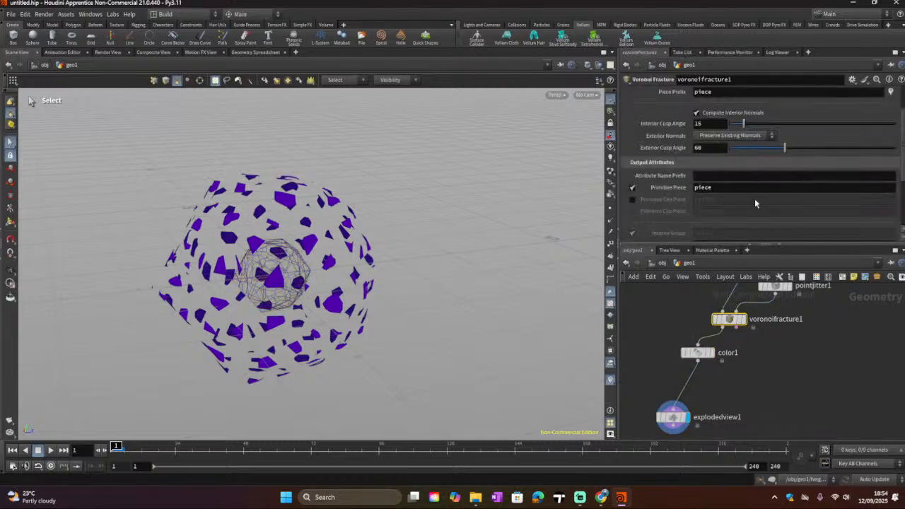
scroll(704, 171, "down", 5)
scroll(704, 174, "up", 2)
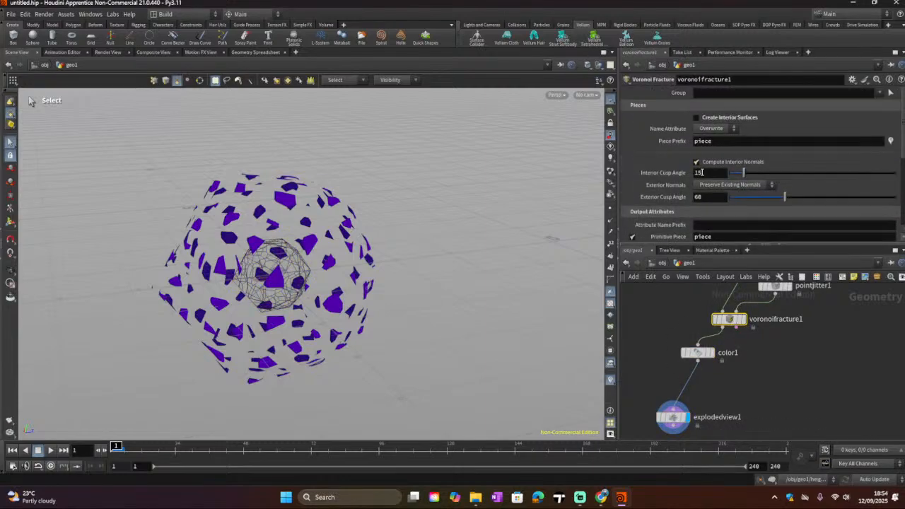
Step: Turn Create Interior Surfaces back on for the Voronoi Fracture node
left_click(715, 128)
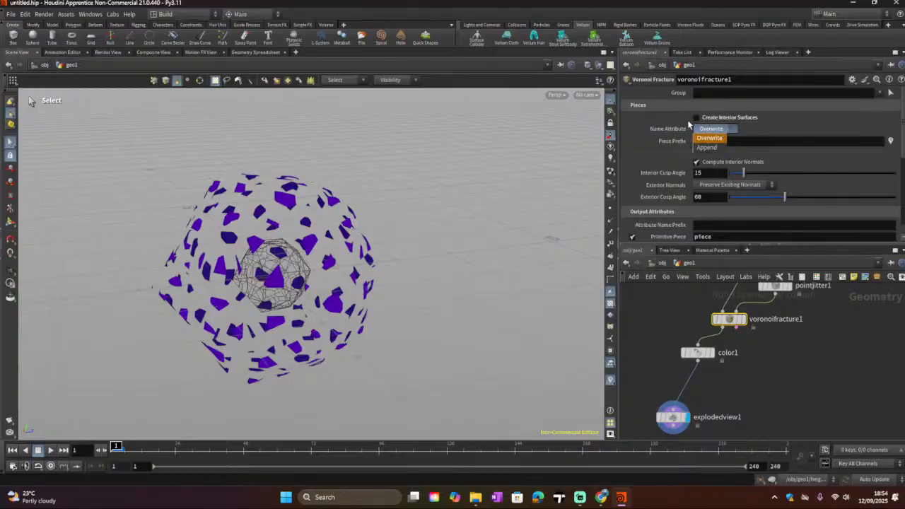
left_click(696, 118)
left_click(697, 118)
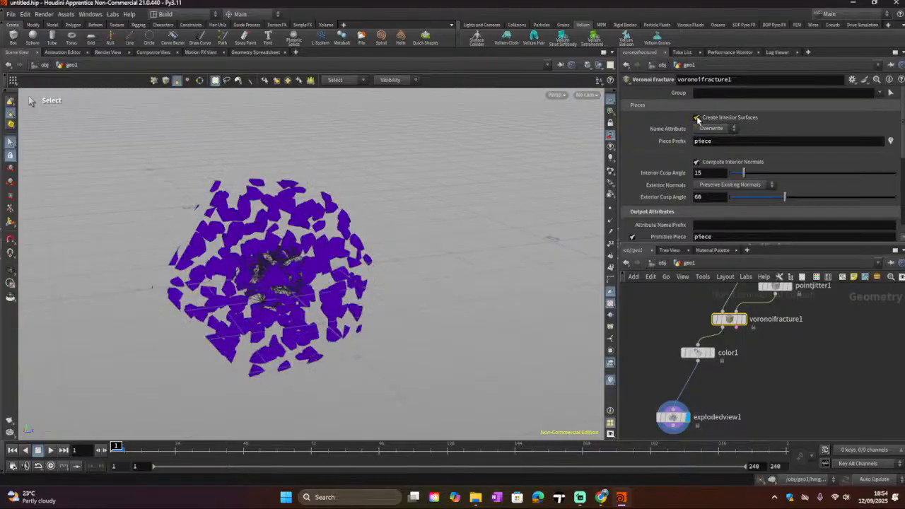
left_click_drag(431, 228, 489, 252, "alt")
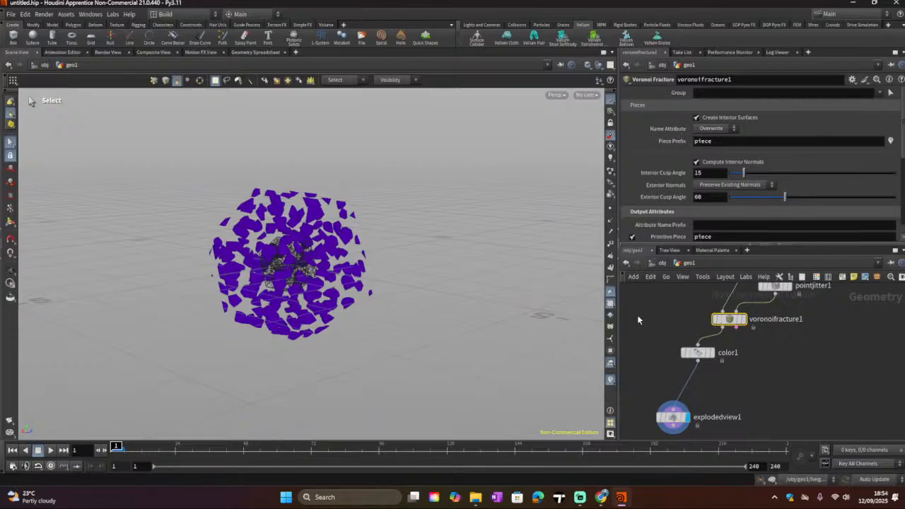
Step: Reposition the Color and Exploded View nodes closer together in the network
left_click_drag(697, 352, 662, 349)
left_click_drag(660, 419, 641, 390)
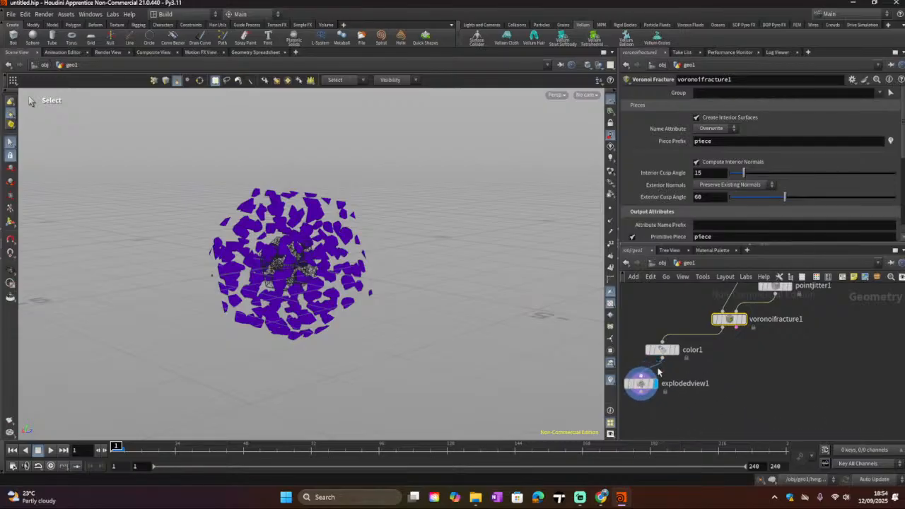
left_click_drag(661, 352, 640, 337)
scroll(705, 335, "down", 3)
scroll(711, 363, "down", 3)
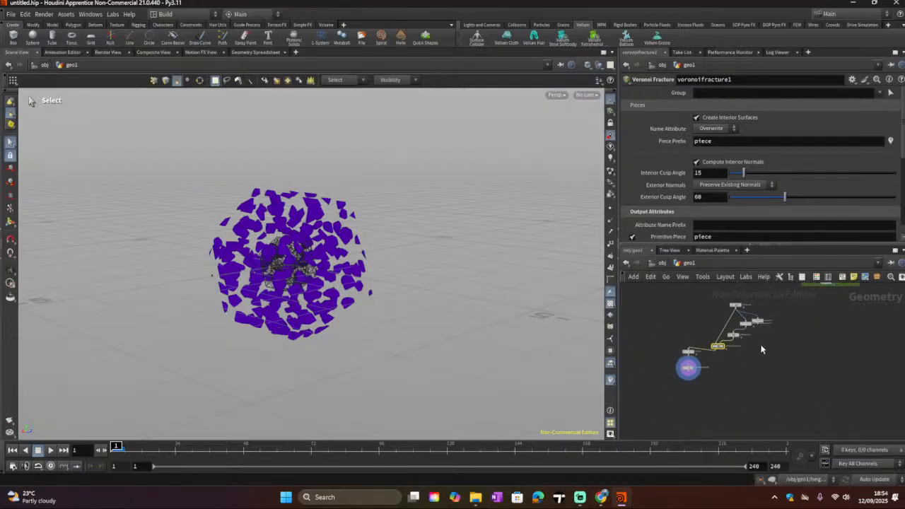
scroll(691, 345, "up", 5)
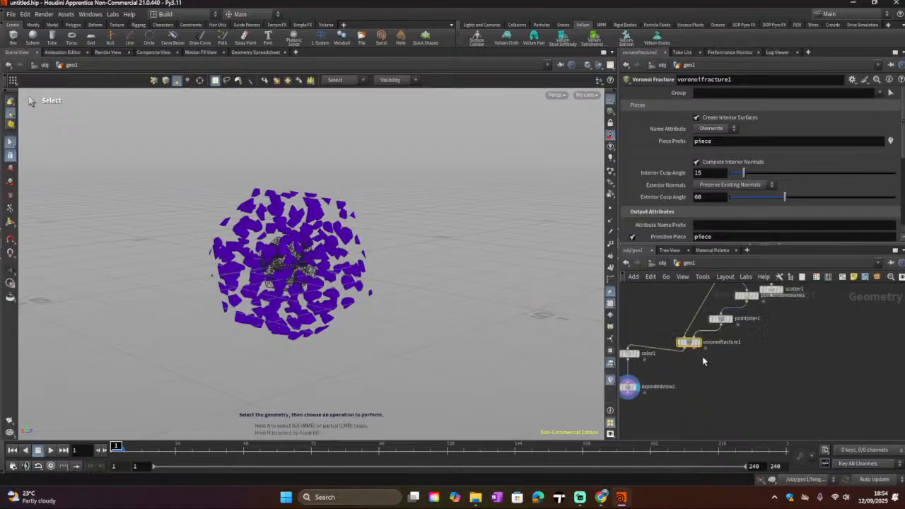
Step: Display the Voronoi Fracture node's output in the viewport
left_click(695, 339)
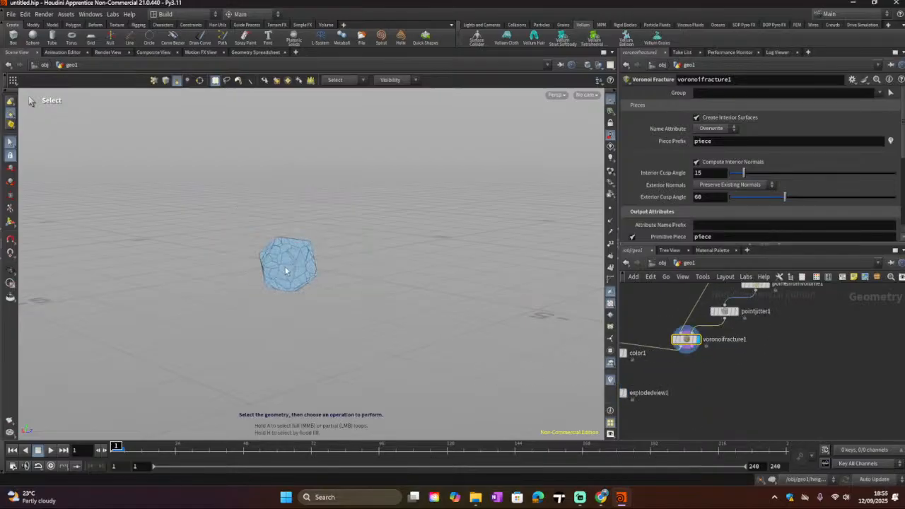
key("Escape")
scroll(287, 267, "up", 5)
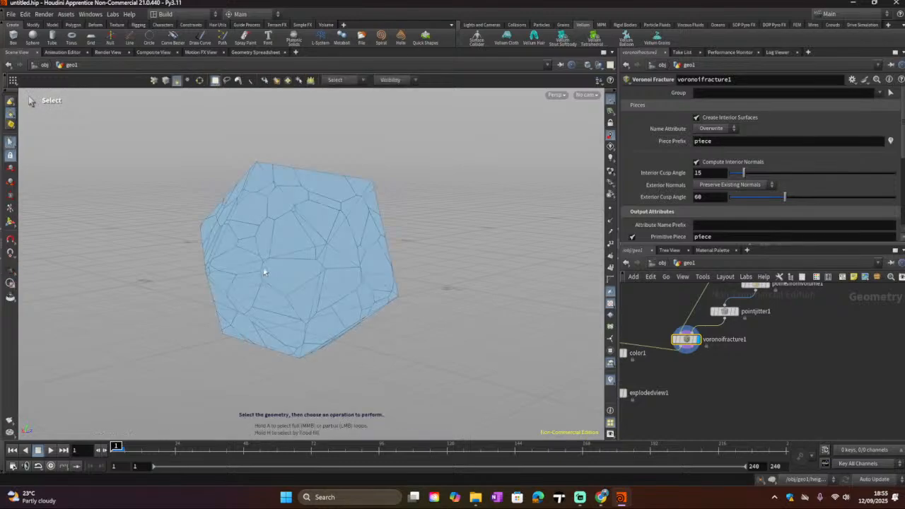
left_click_drag(262, 269, 279, 281)
key("Escape")
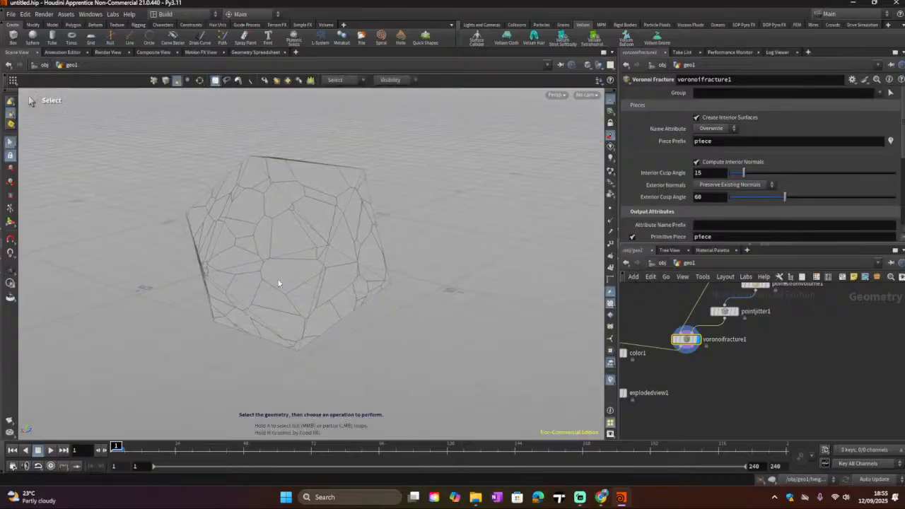
middle_click_drag(727, 356, 757, 356)
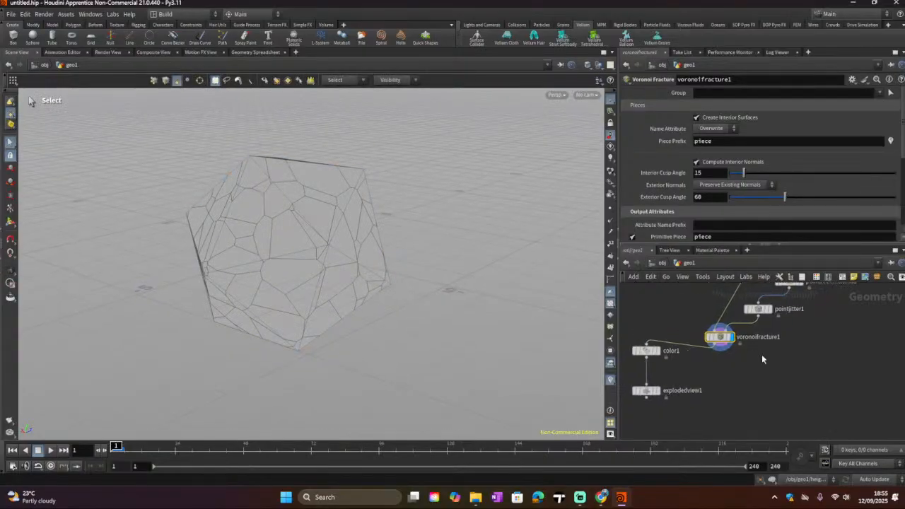
key("Tab")
type("tr")
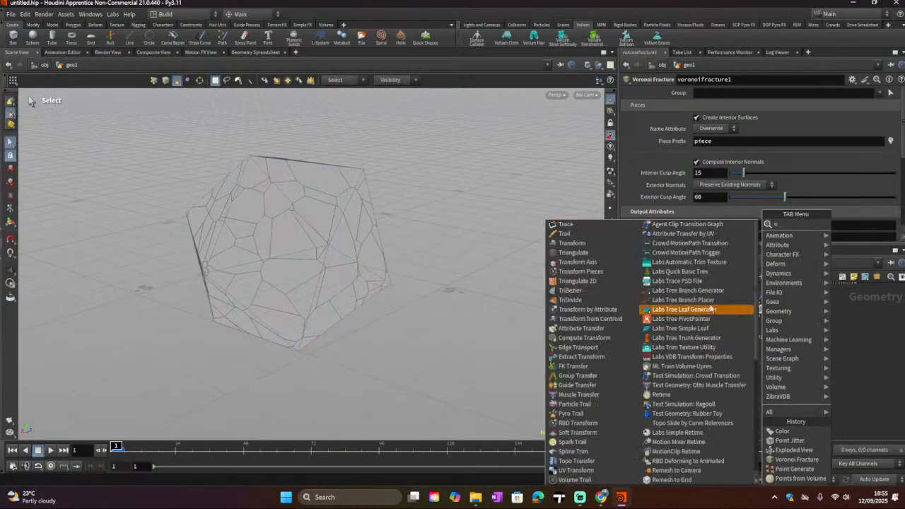
left_click(603, 260)
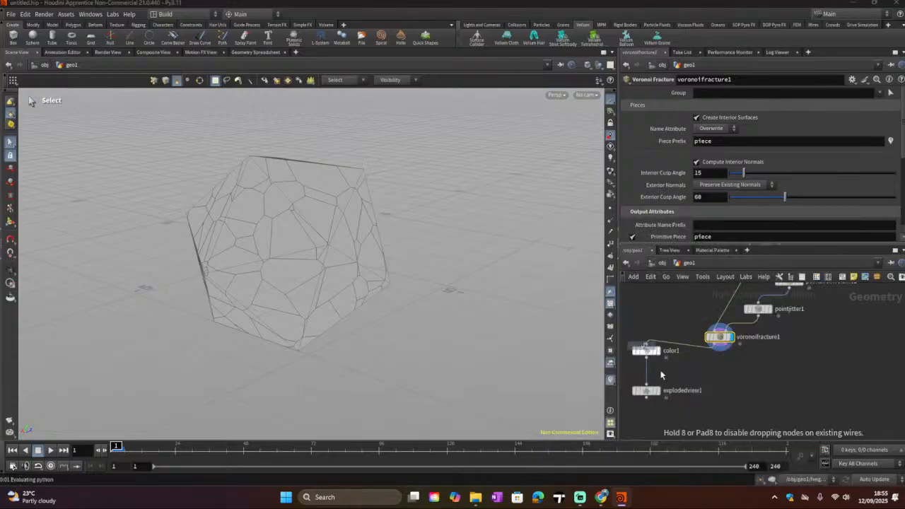
key("Escape")
key("Tab")
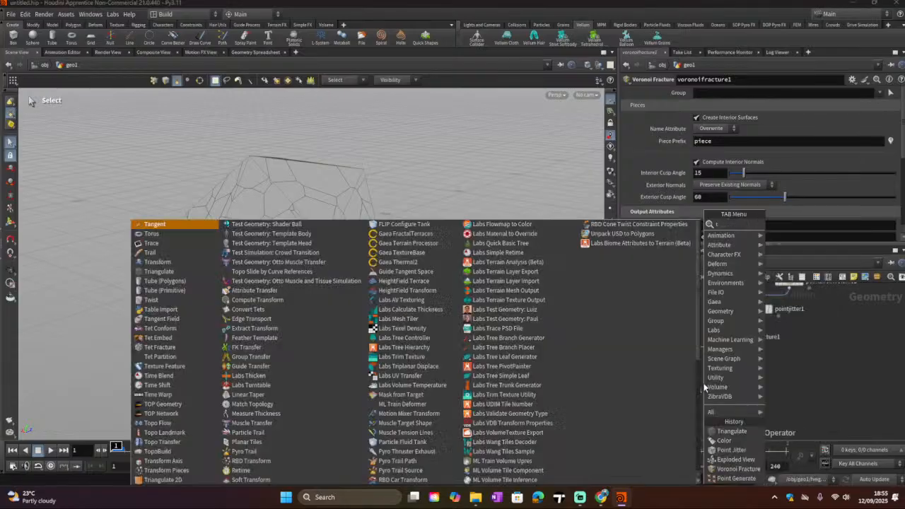
key("Escape")
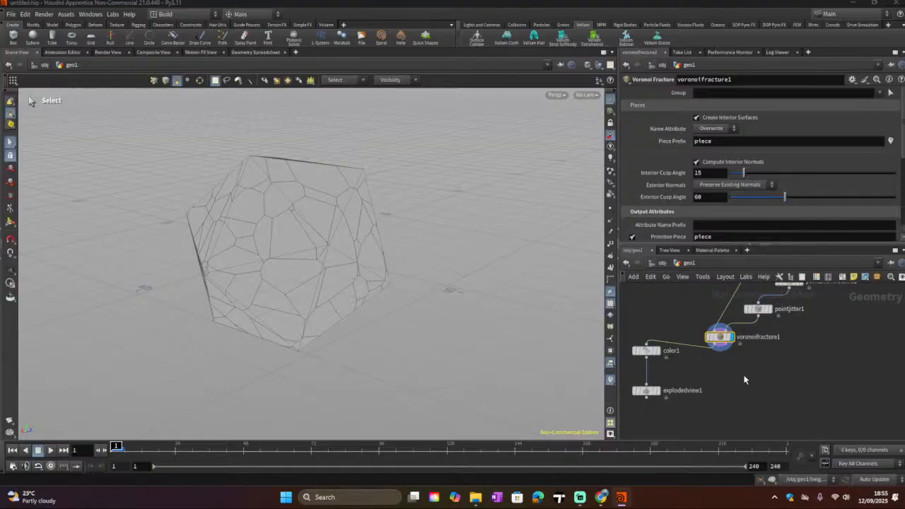
key("Tab")
key("Escape")
Step: Add a Transform node below the Voronoi Fracture and wire the fracture output into it
key("Tab")
type("t")
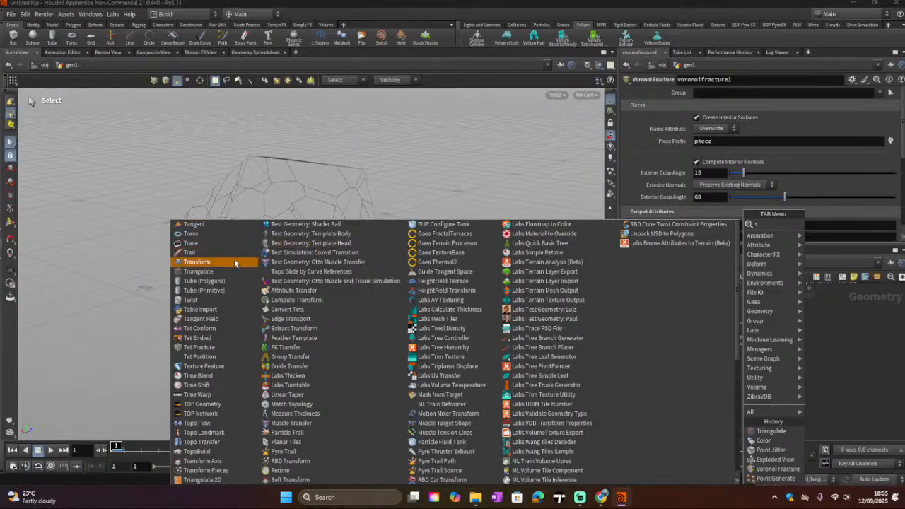
left_click(197, 262)
left_click(729, 394)
left_click_drag(714, 344, 745, 387)
left_click(741, 392)
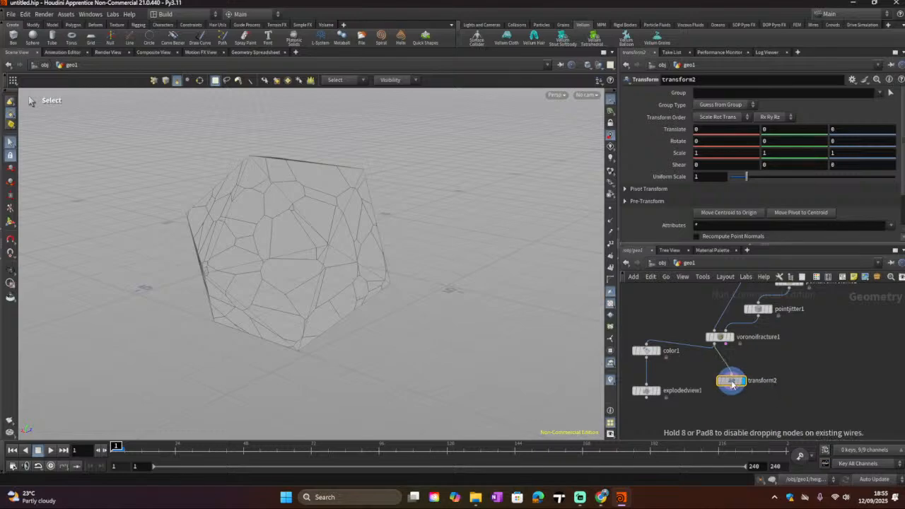
Step: Set the Transform node's Y translate to 1.4
left_click(770, 141)
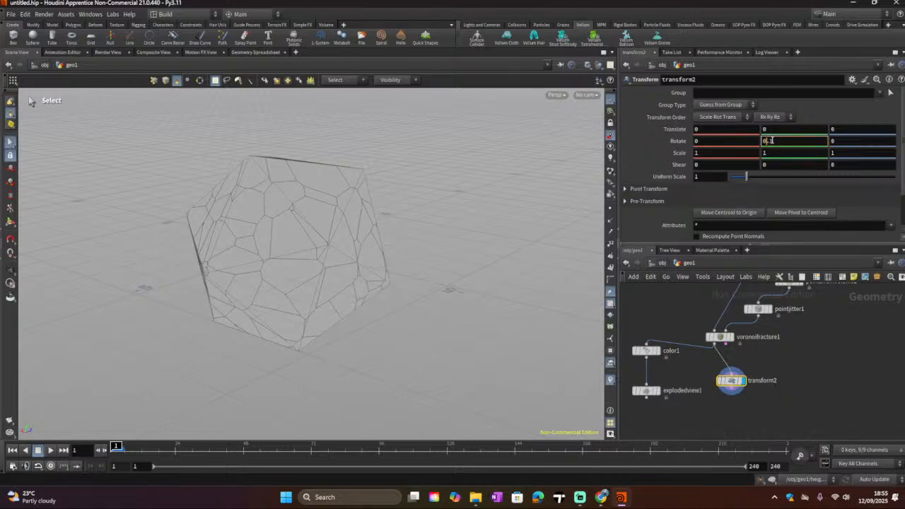
left_click(774, 130)
scroll(774, 130, "up", 12)
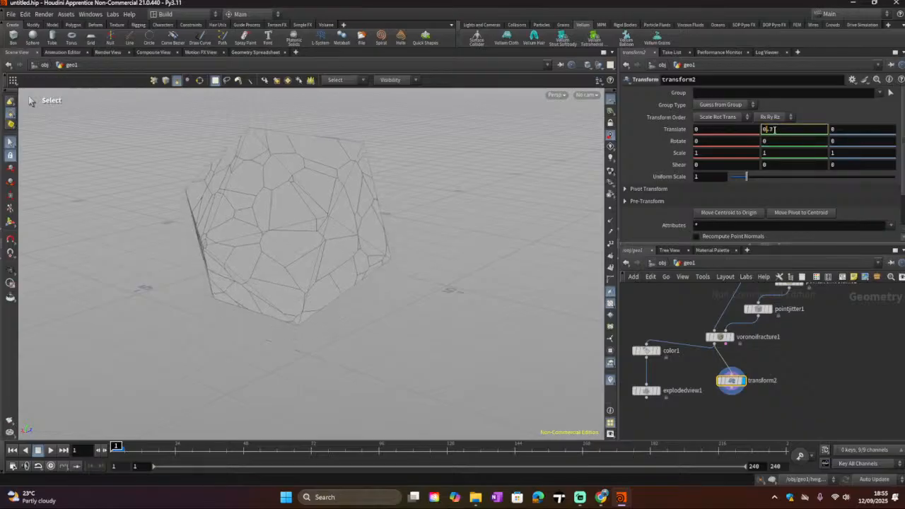
scroll(774, 129, "up", 2)
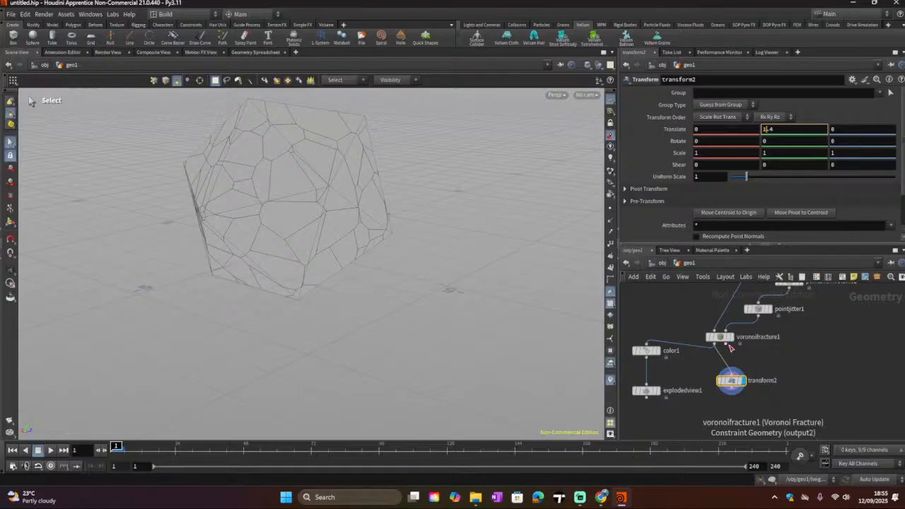
Step: Connect the Exploded View output into the Transform node and move the Color node aside
left_click_drag(721, 339, 722, 335)
left_click_drag(646, 397, 724, 376)
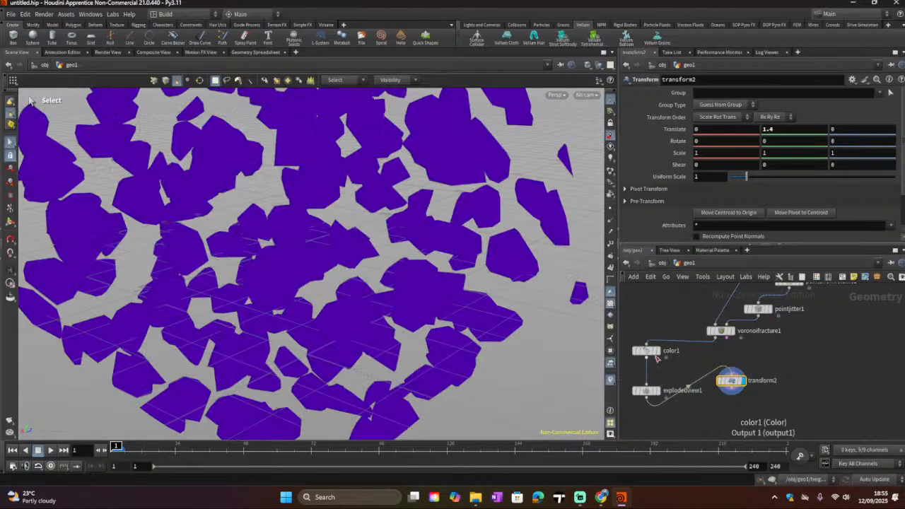
left_click_drag(646, 353, 657, 333)
Step: Raise the Transform node's Y translate to 2.3
left_click(795, 130)
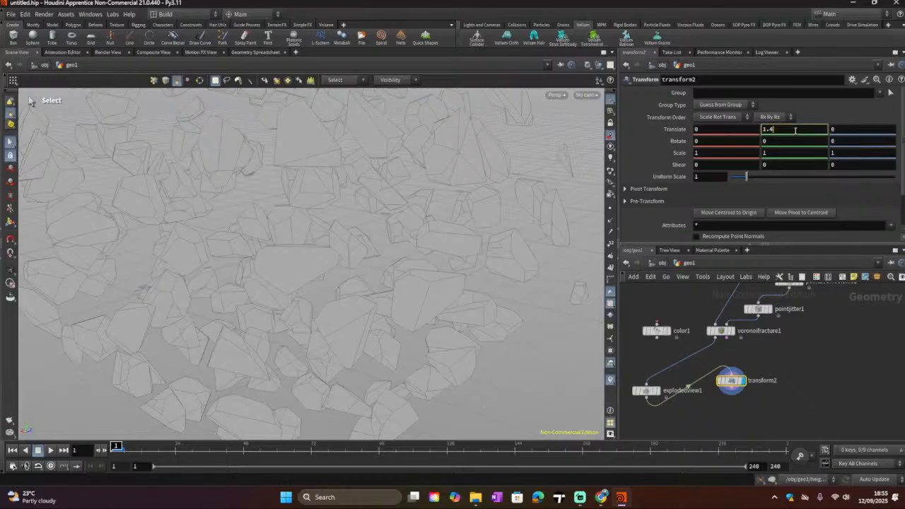
scroll(795, 130, "up", 4)
scroll(794, 130, "up", 5)
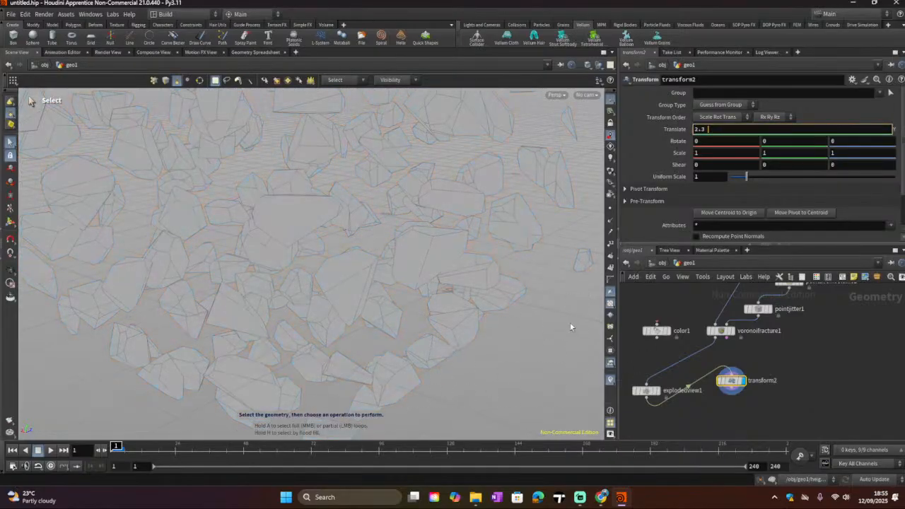
Step: Reposition the Exploded View node between the Voronoi Fracture and the Transform node
left_click_drag(648, 391, 683, 359)
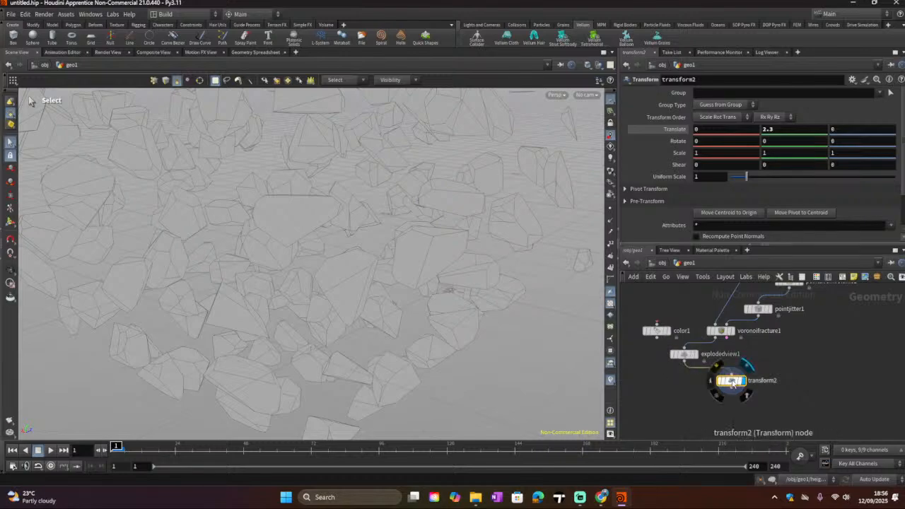
left_click_drag(715, 339, 731, 375)
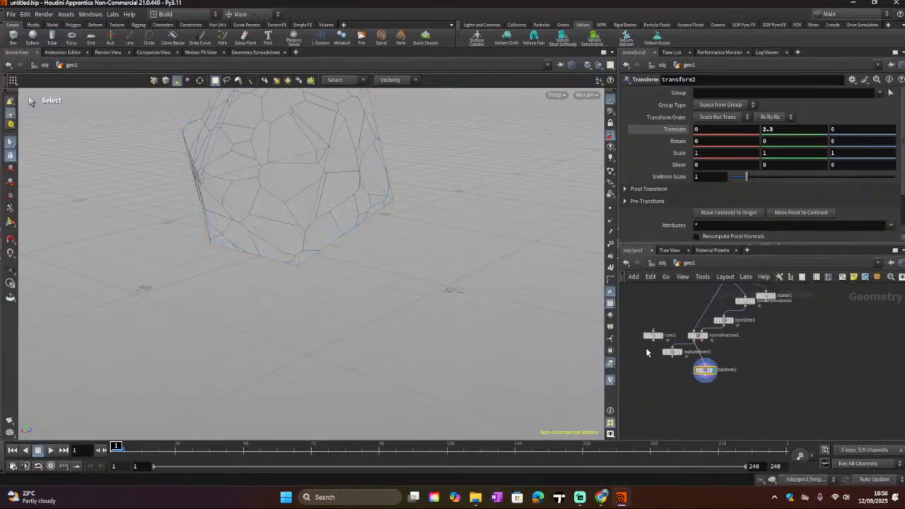
scroll(679, 362, "down", 2)
scroll(698, 372, "up", 1)
Step: Increase the Transform node's Y translate to 6.2
left_click(772, 131)
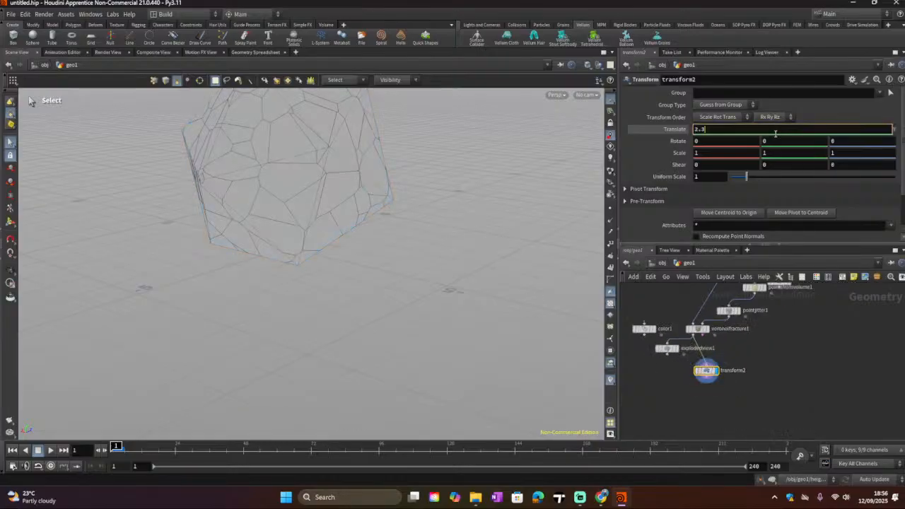
scroll(772, 134, "up", 4)
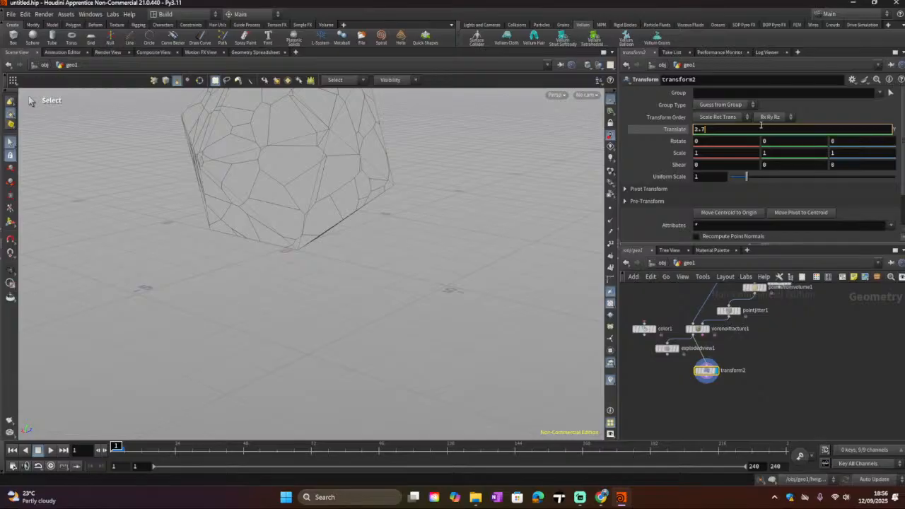
left_click(852, 329)
left_click(779, 132)
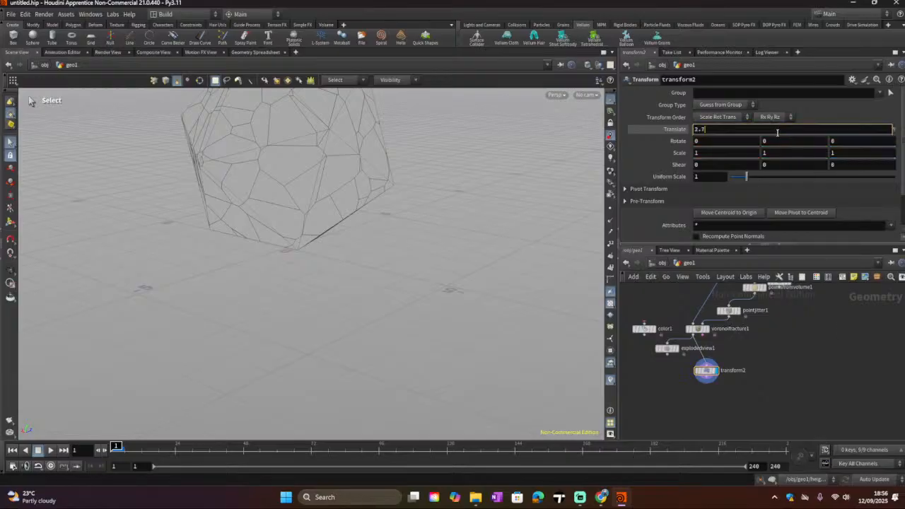
scroll(776, 132, "up", 20)
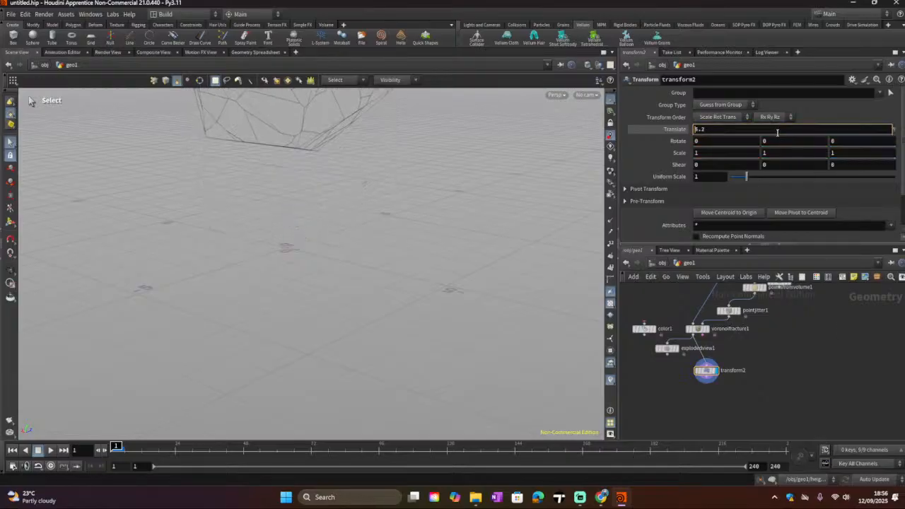
scroll(776, 132, "up", 10)
scroll(744, 383, "down", 3)
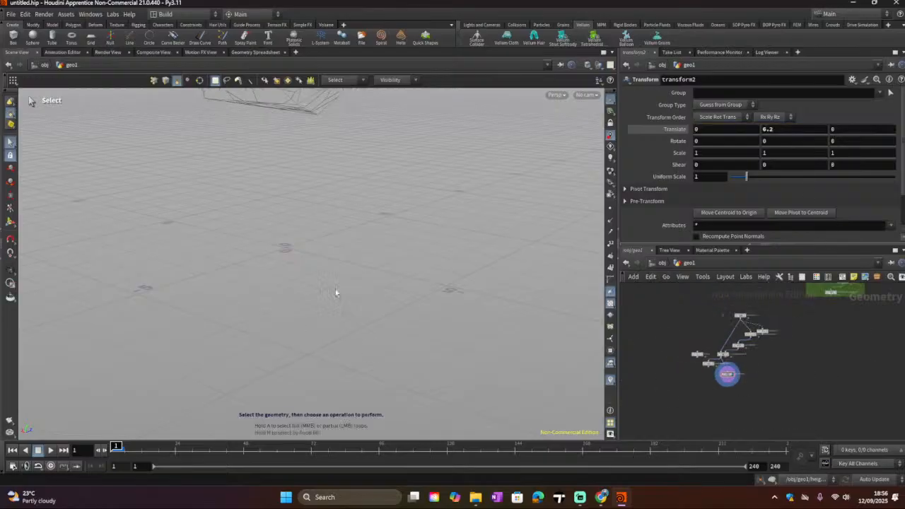
key("Escape")
mouse_move(335, 299)
left_mouse_down()
mouse_move(370, 285)
mouse_move(406, 245)
mouse_move(375, 296)
left_mouse_up()
left_click_drag(283, 285, 353, 283, "alt")
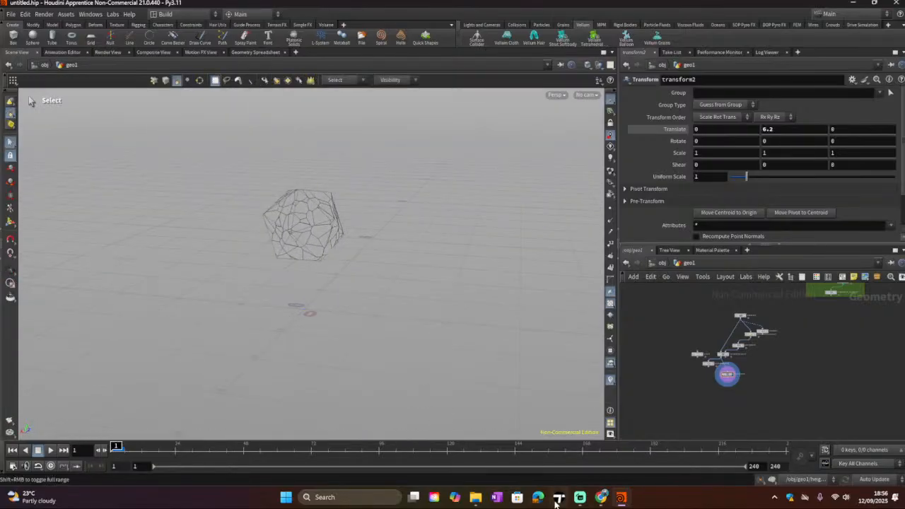
Step: Switch to the web browser and open ChatGPT in a new tab
left_click(600, 497)
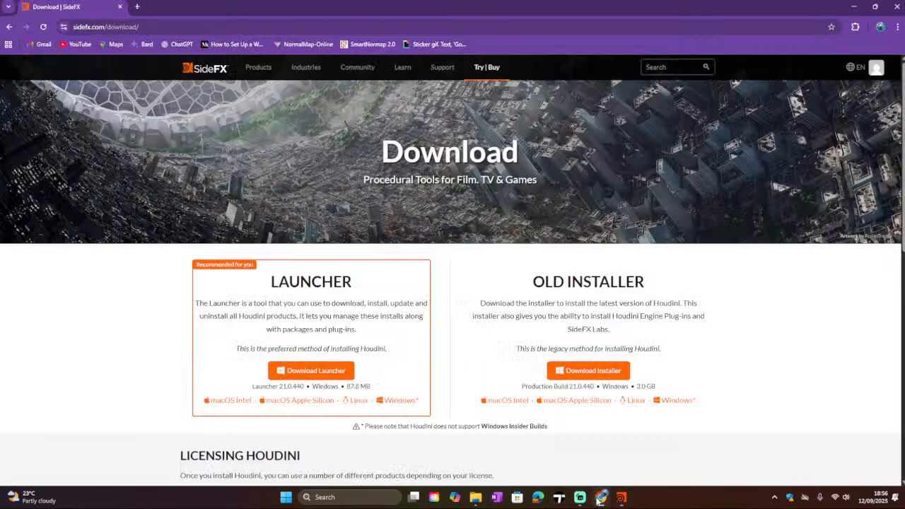
left_click(136, 6)
type("c")
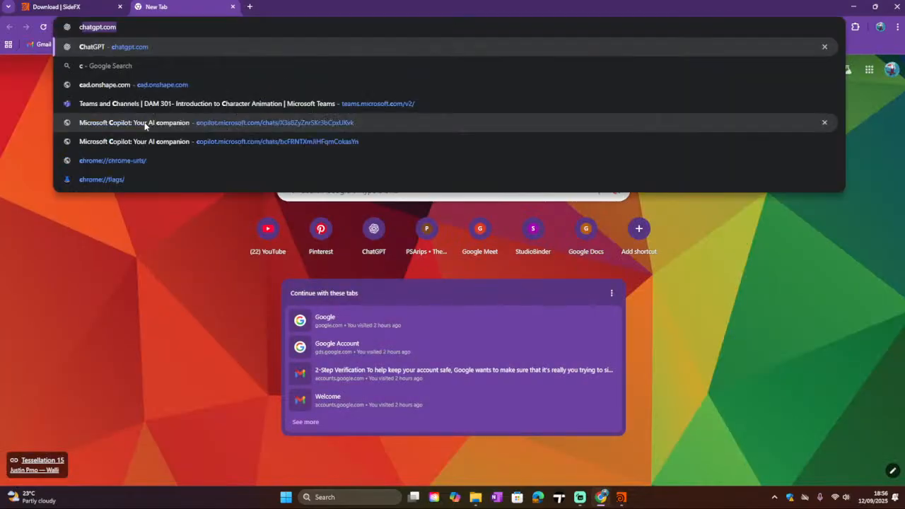
left_click(150, 50)
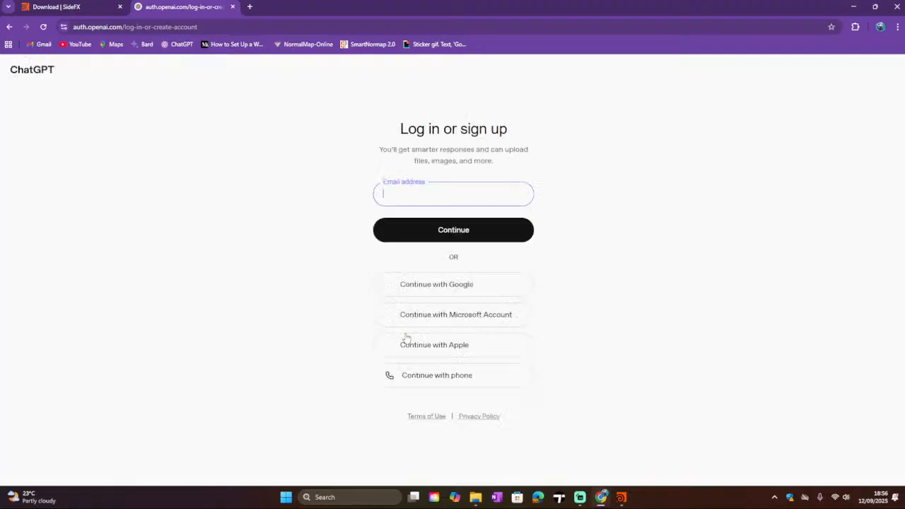
Step: Sign in to ChatGPT with a Google account and send the prompt "Houdini Assistance"
left_click(411, 287)
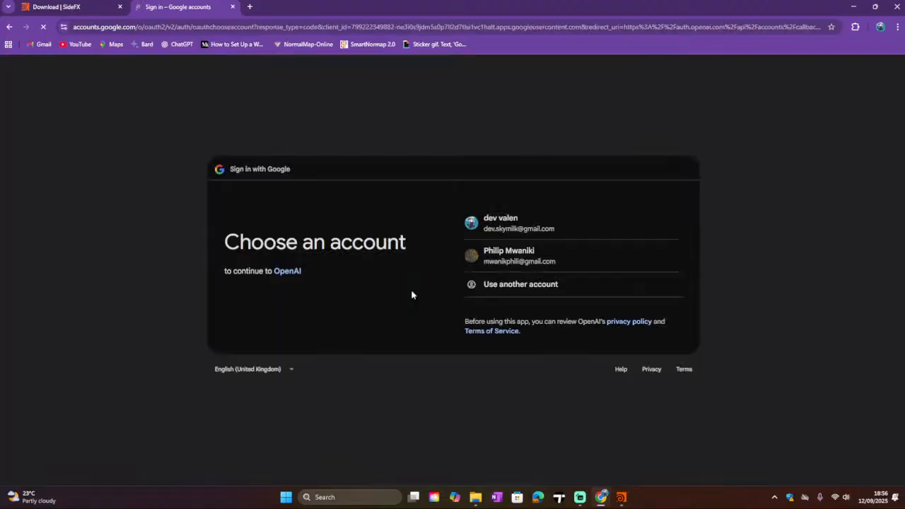
left_click(501, 226)
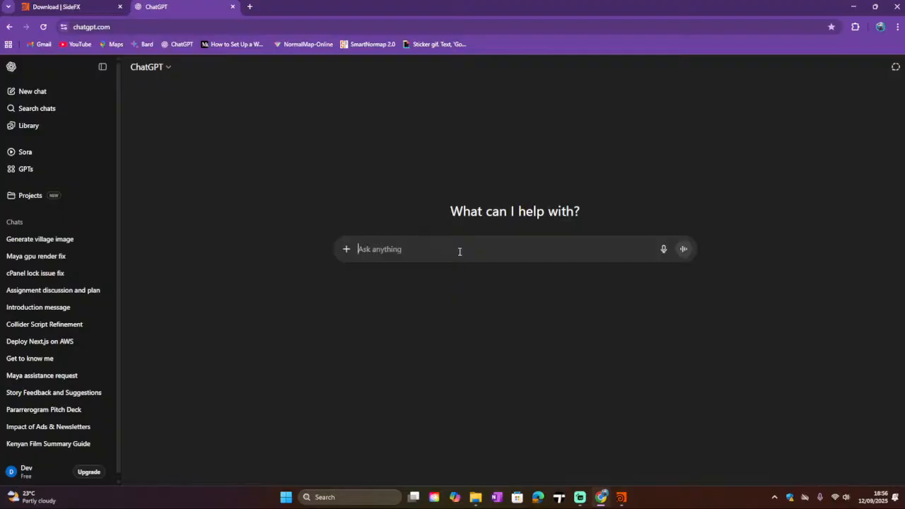
type("Houdi")
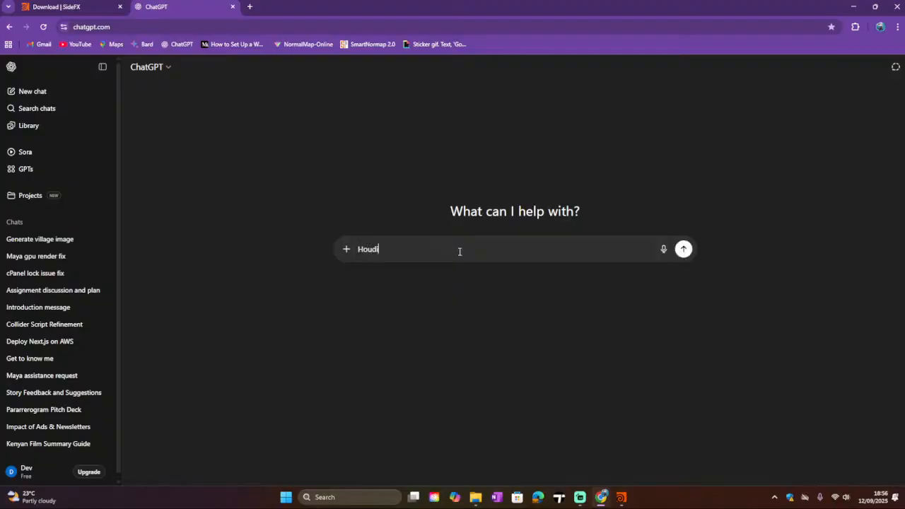
type("ni ")
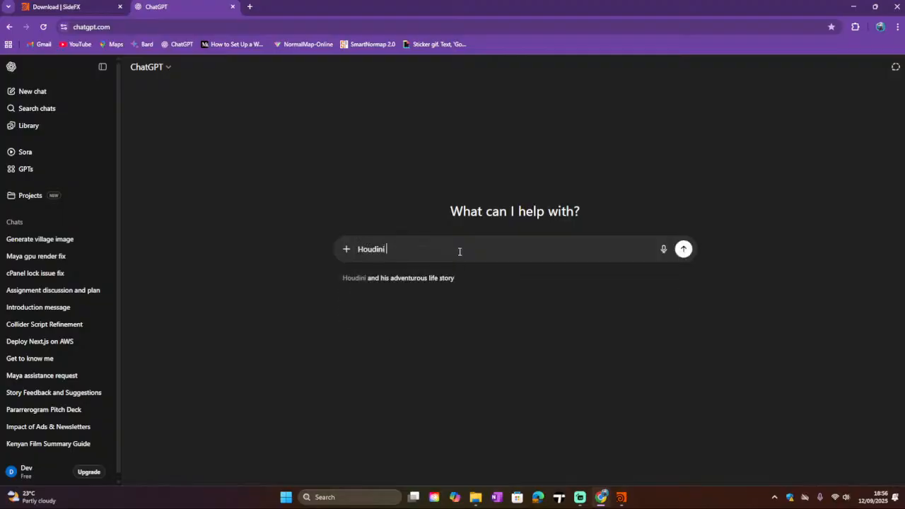
type("Asis")
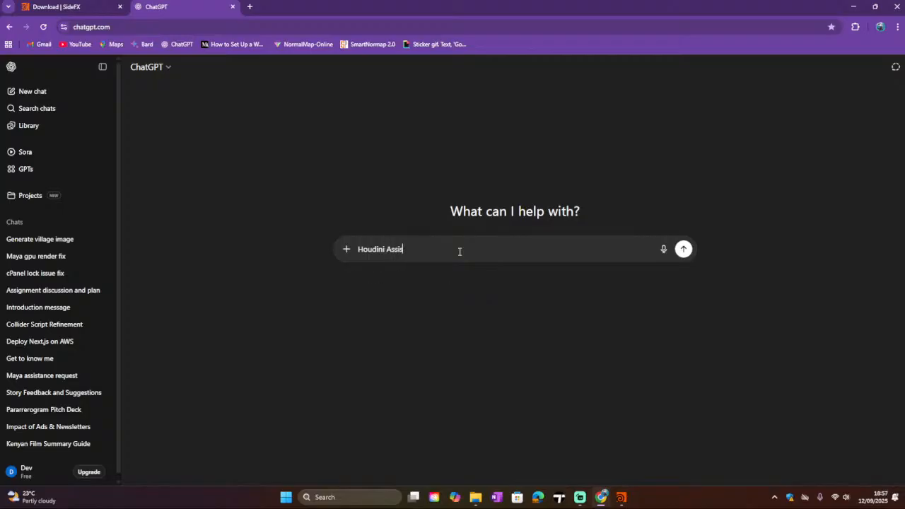
type("stance")
key("Return")
Step: Ask ChatGPT: "So i have an Icosohedron that has been voronoi fractured i now need to create a sim of it falling a breaking"
type("\\")
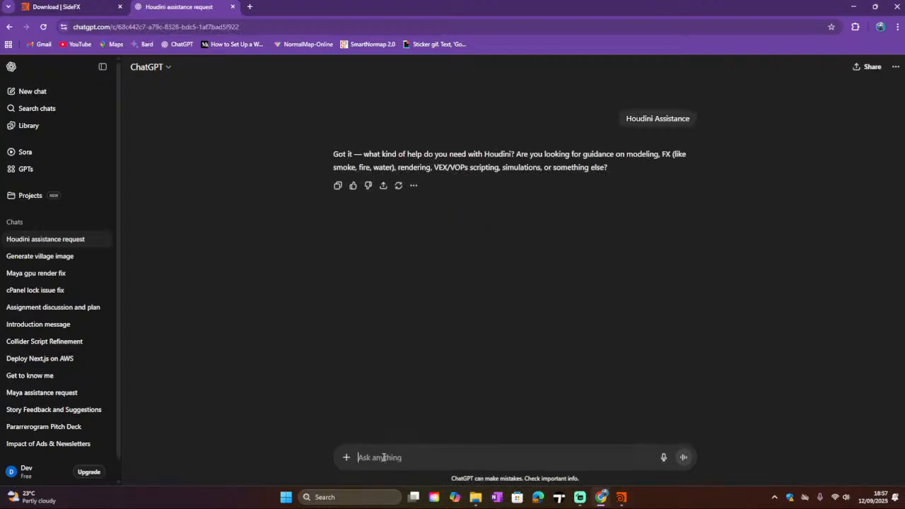
type("So")
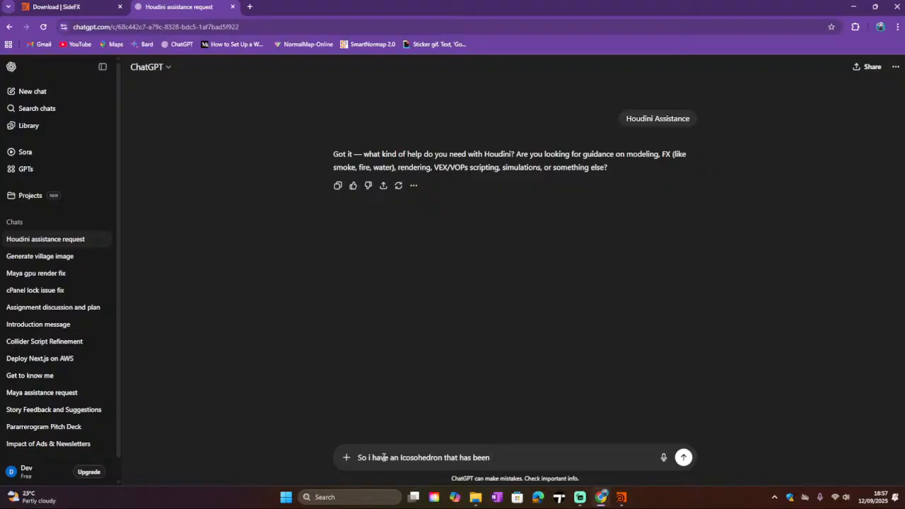
type("voronoi fractured i now n")
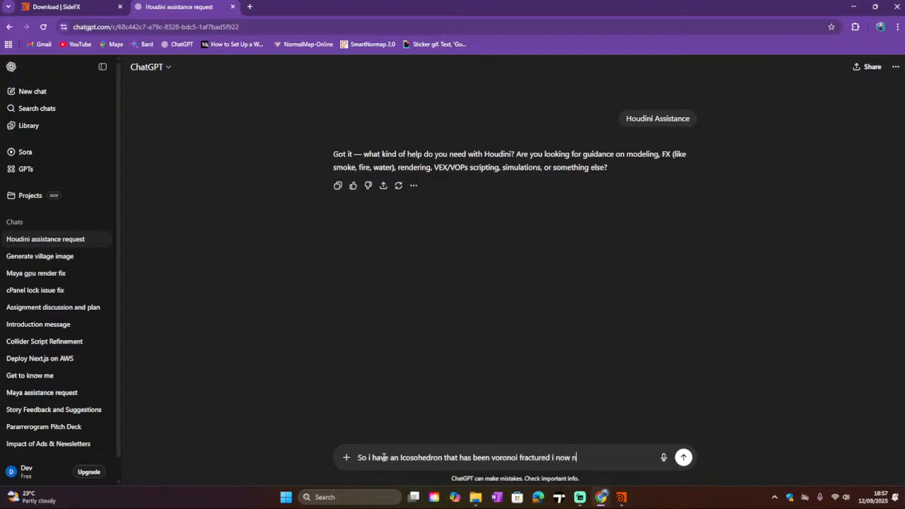
type("eed to create a sim of it ")
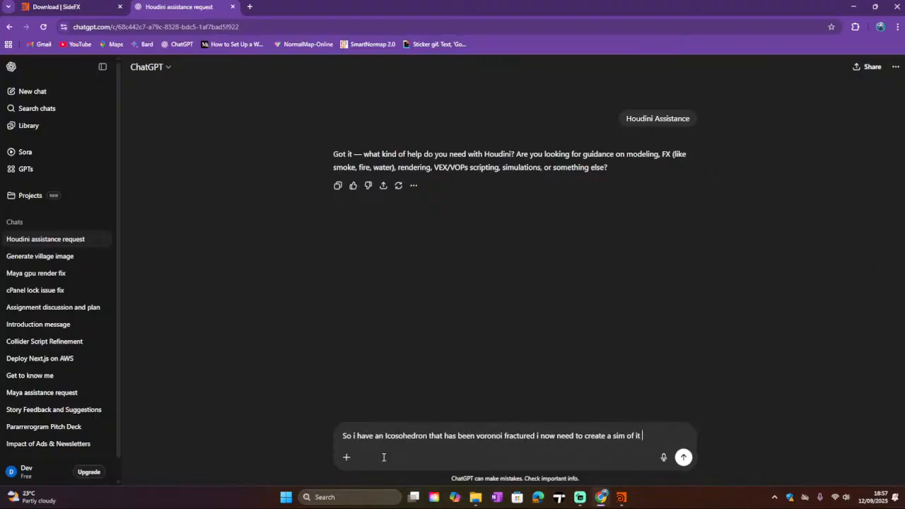
type("falling a breaking")
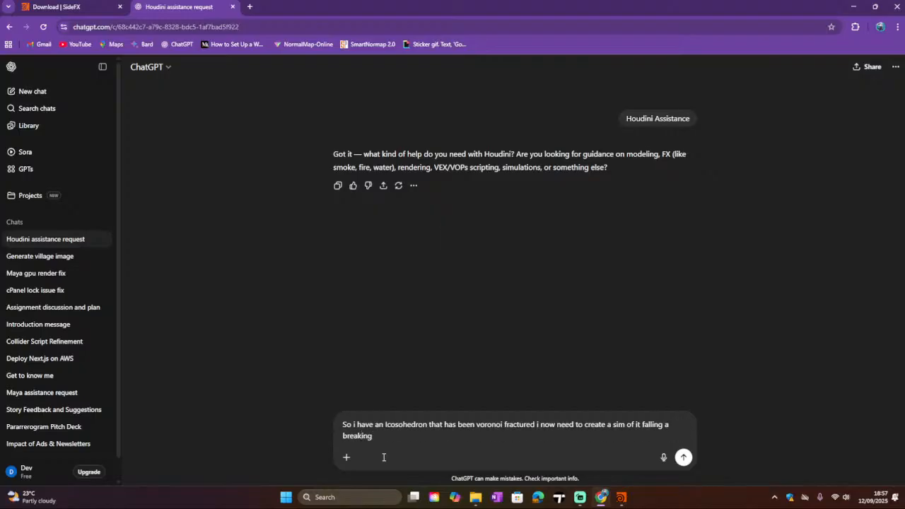
key("Return")
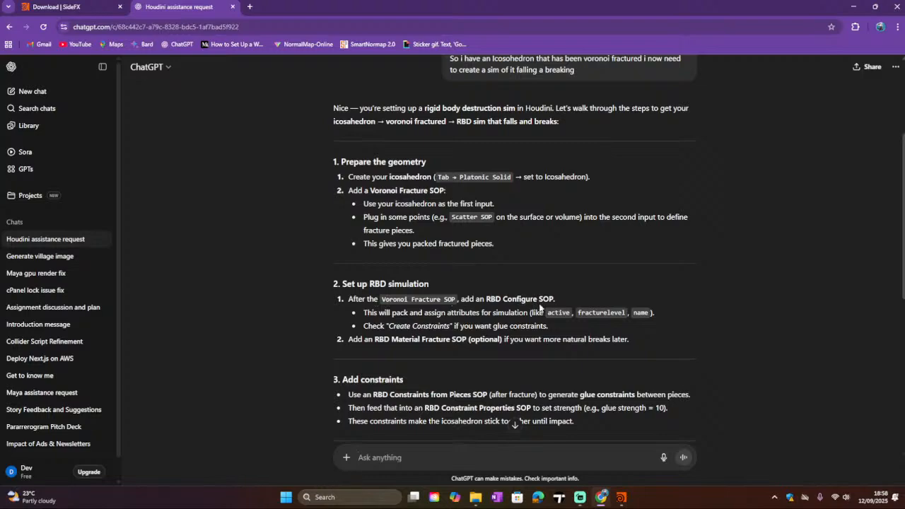
Step: Switch back to Houdini and add an RBD Configure node below the Transform node in the network
left_click(621, 496)
scroll(814, 359, "down", 1)
middle_click_drag(809, 358, 795, 313)
scroll(741, 360, "up", 3)
middle_click_drag(740, 360, 748, 383)
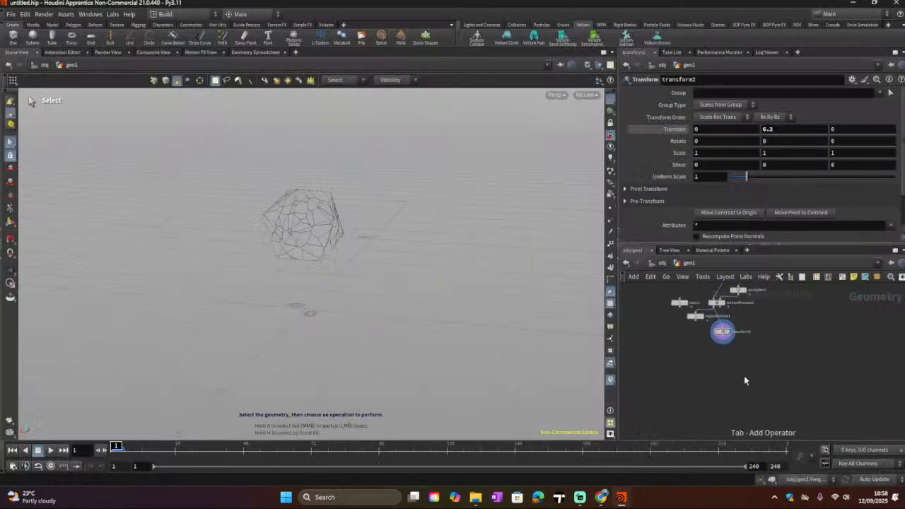
key("Tab")
type("rbd")
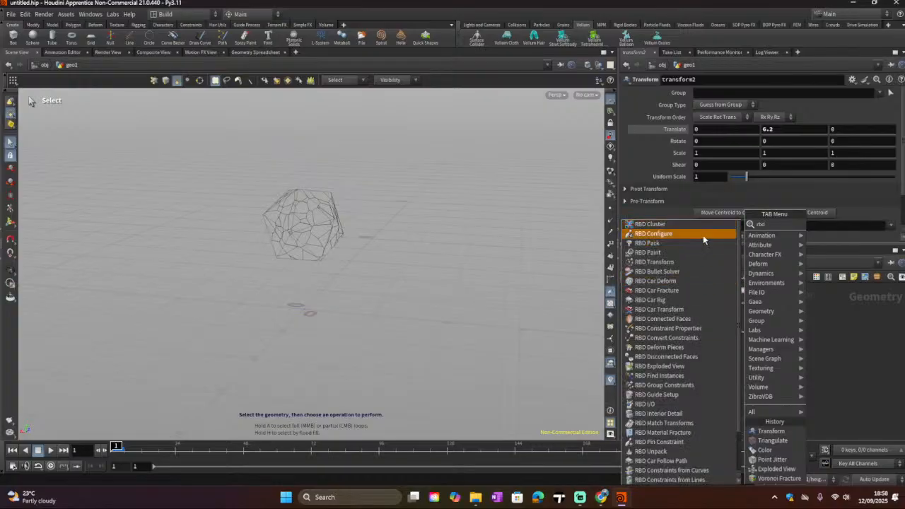
left_click(653, 234)
left_click(732, 367)
scroll(732, 361, "up", 3)
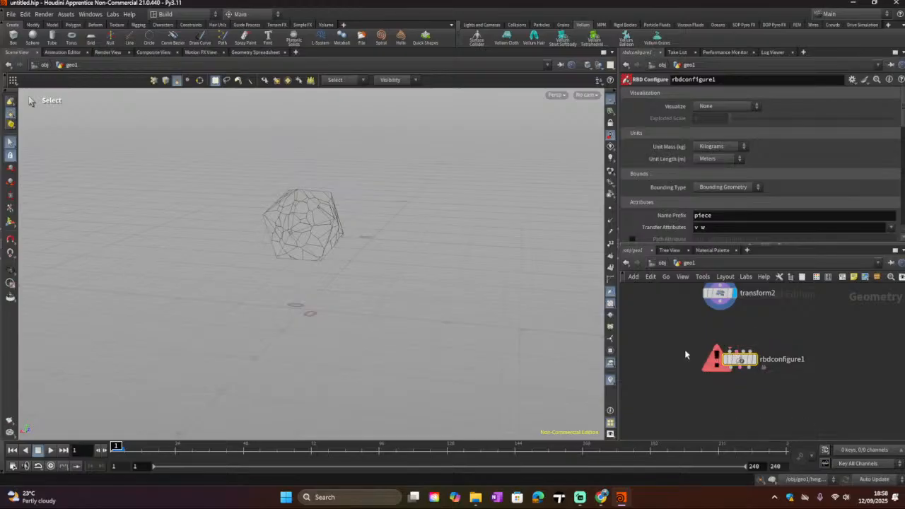
scroll(686, 357, "down", 3)
middle_click_drag(685, 359, 676, 406)
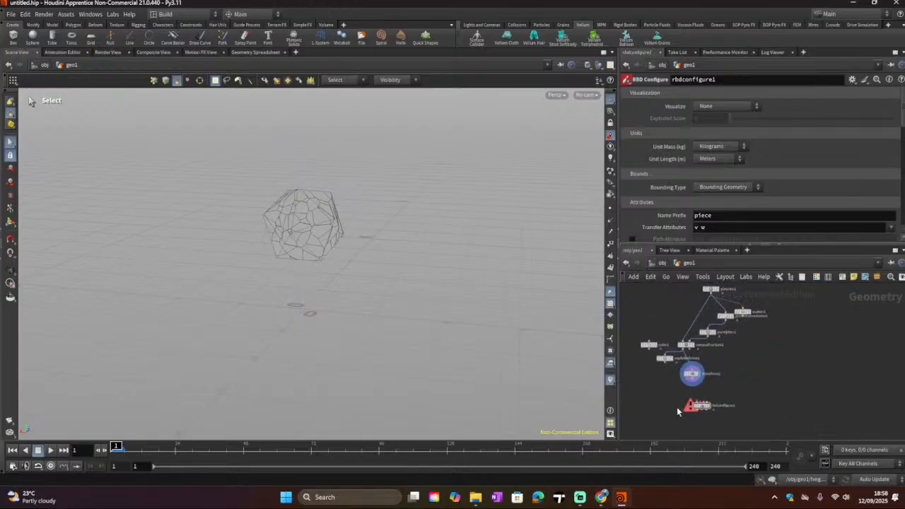
Step: Wire the Transform node's output into the RBD Configure node's input
scroll(694, 372, "up", 3)
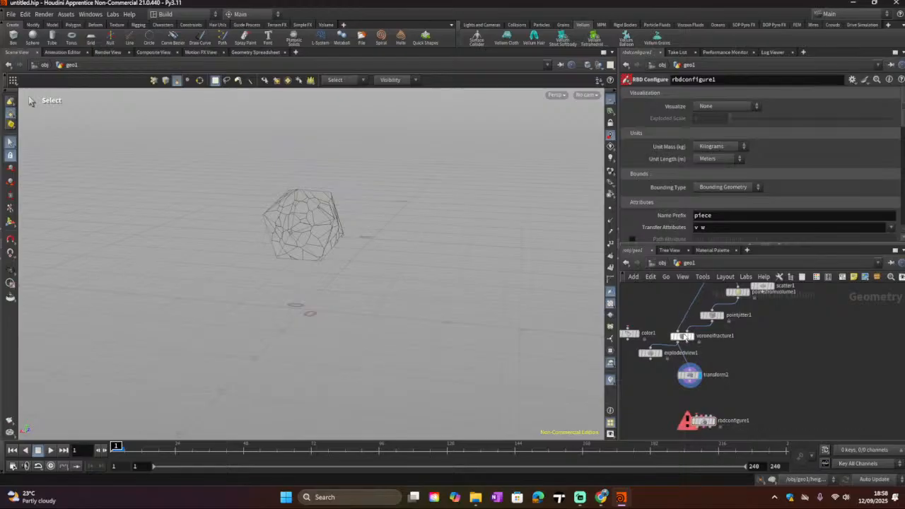
middle_click_drag(657, 385, 666, 363)
scroll(706, 389, "up", 3)
scroll(714, 394, "up", 1)
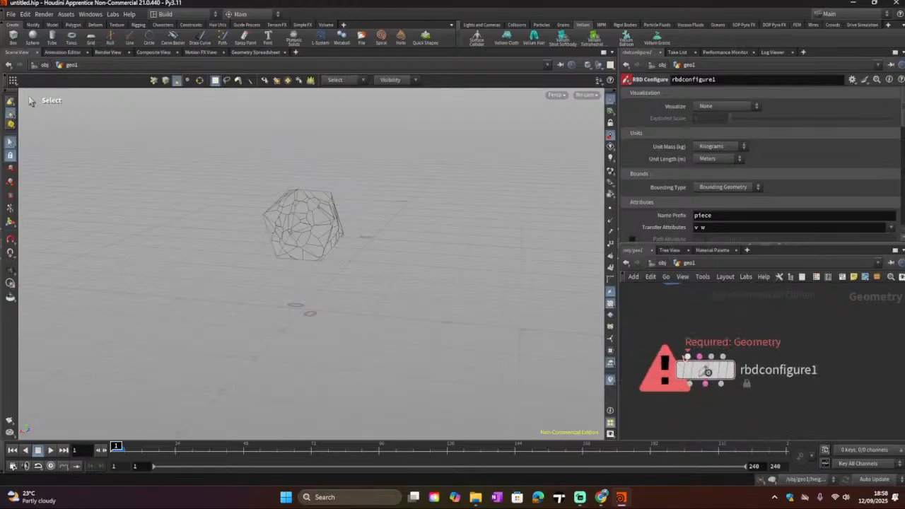
mouse_move(706, 364)
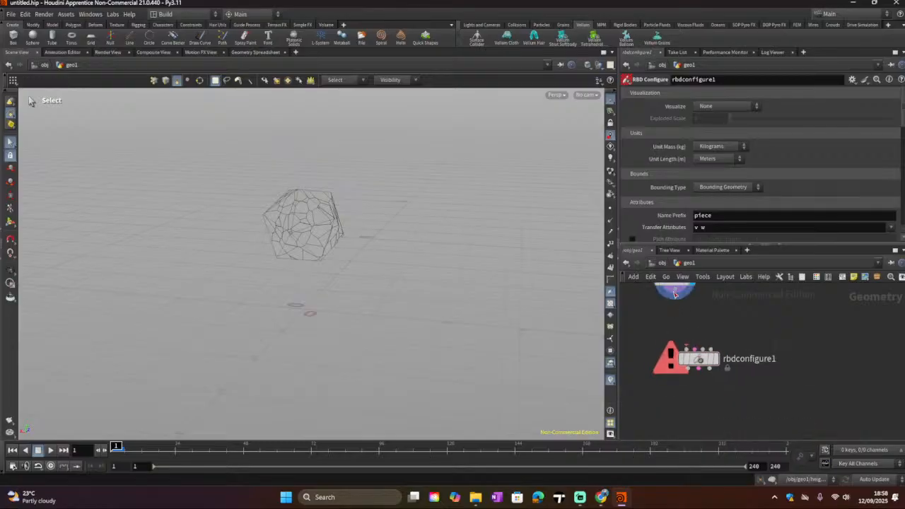
left_click_drag(675, 289, 686, 348)
middle_click_drag(726, 326, 713, 370)
scroll(713, 371, "down", 3)
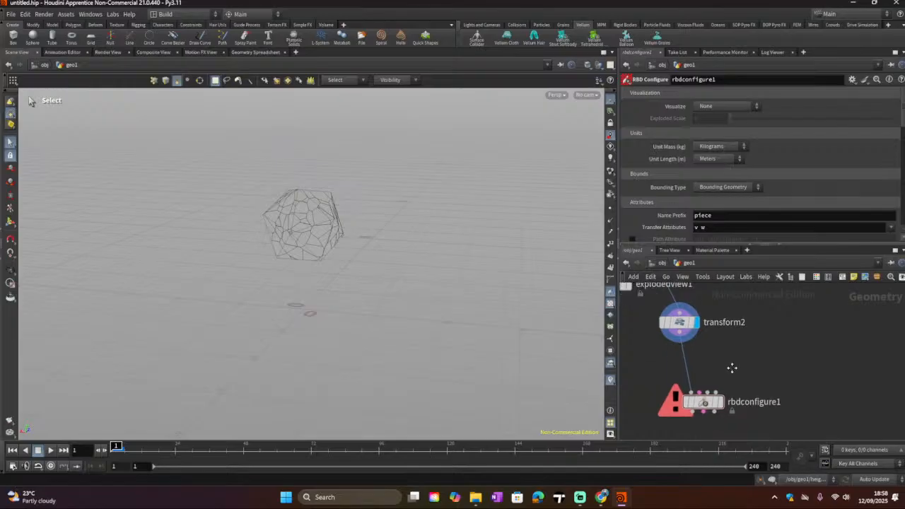
Step: Set the display flag on the RBD Configure node and select it
left_click(695, 340)
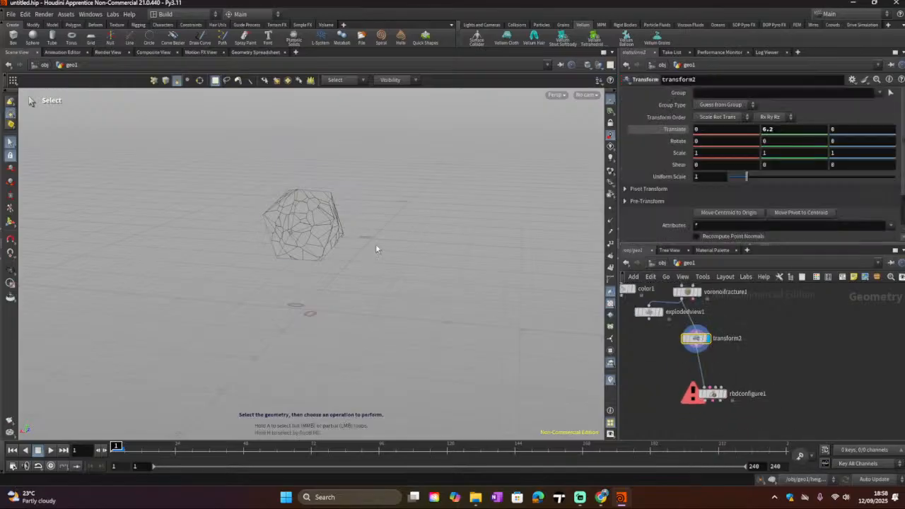
left_click(700, 296)
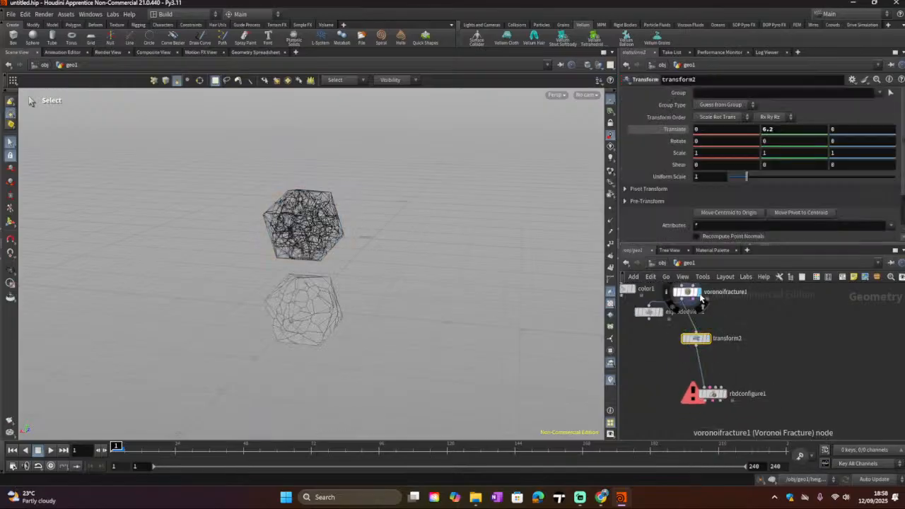
left_click(708, 340)
left_click(718, 396)
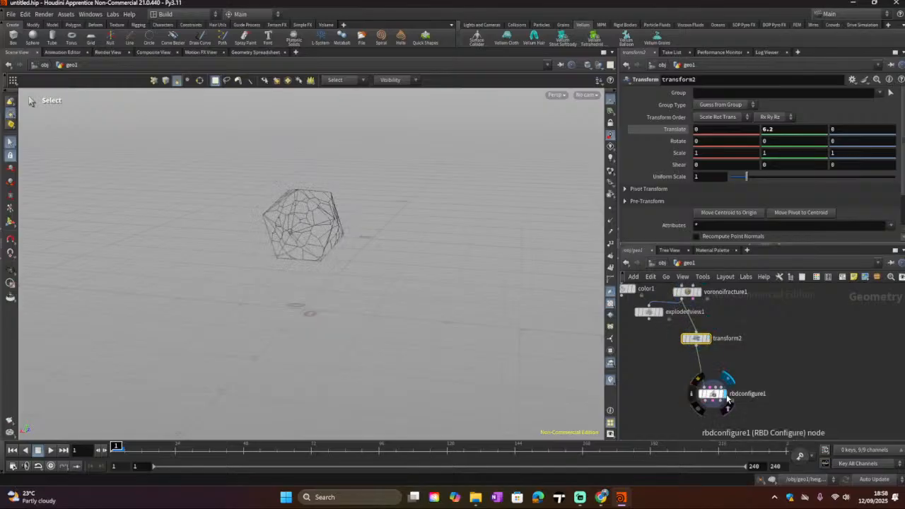
left_click(713, 394)
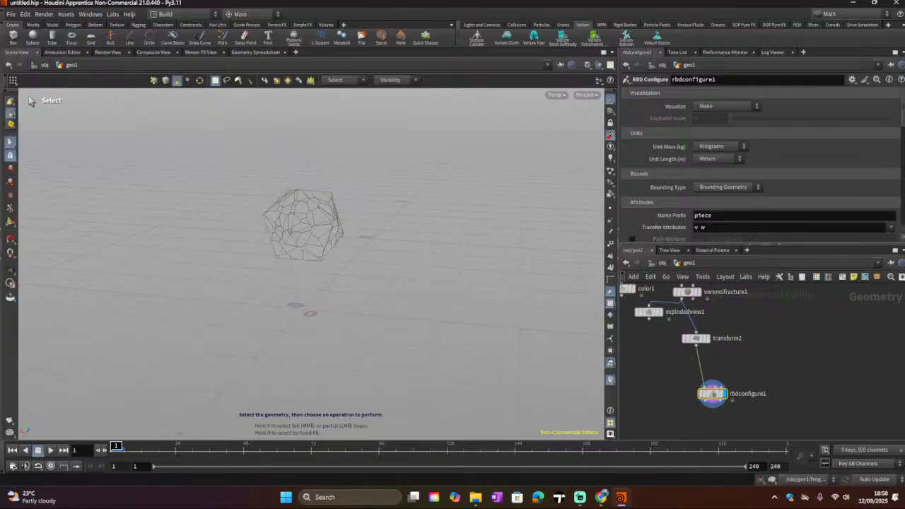
Step: Read ChatGPT's instructions on setting up RBD Configure and adding RBD constraints
left_click(600, 497)
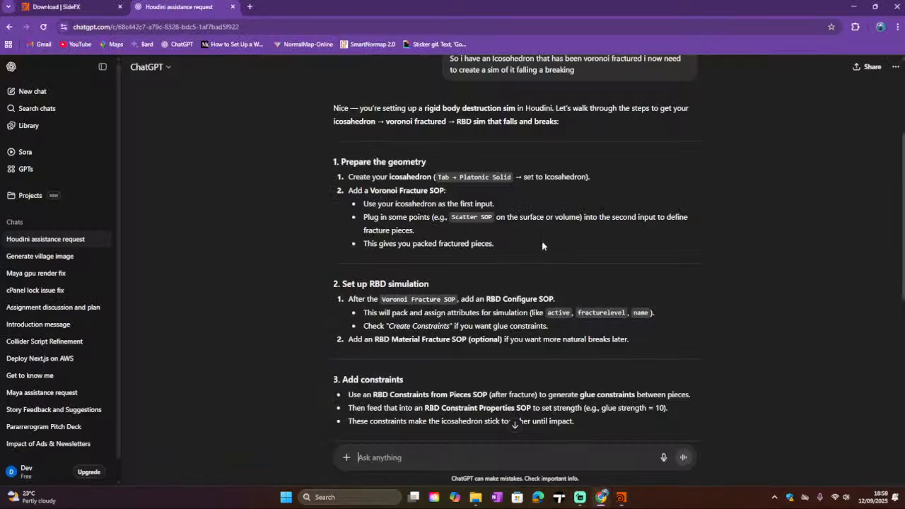
scroll(540, 247, "down", 2)
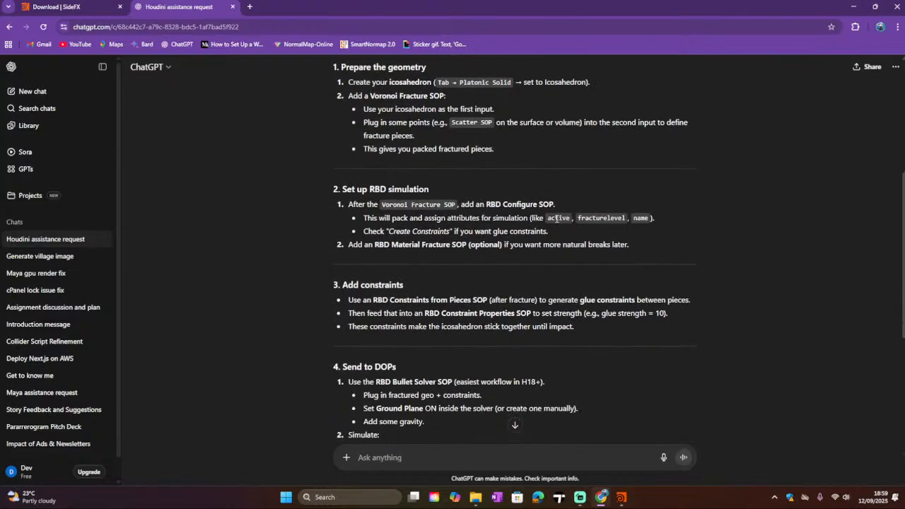
left_click_drag(577, 218, 645, 228)
left_click(514, 225)
left_click_drag(342, 245, 655, 266)
left_click(440, 283)
scroll(431, 284, "down", 1)
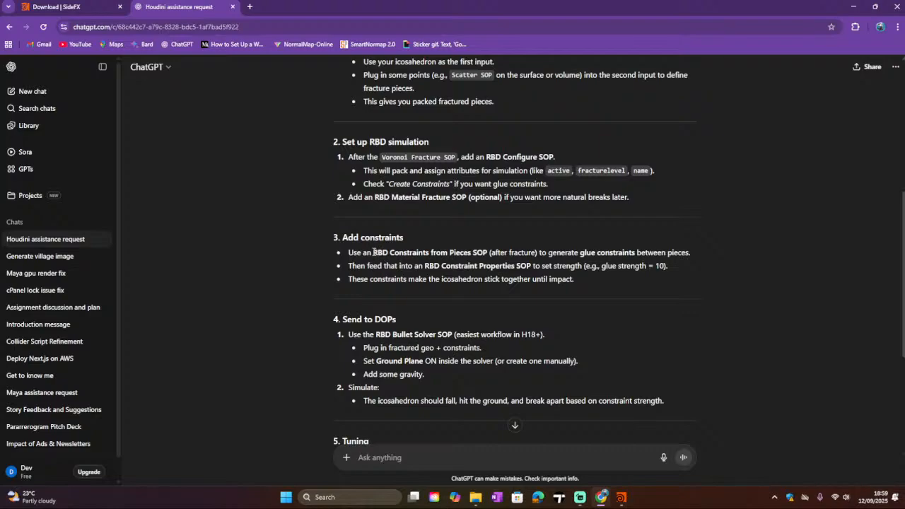
left_click_drag(373, 253, 429, 253)
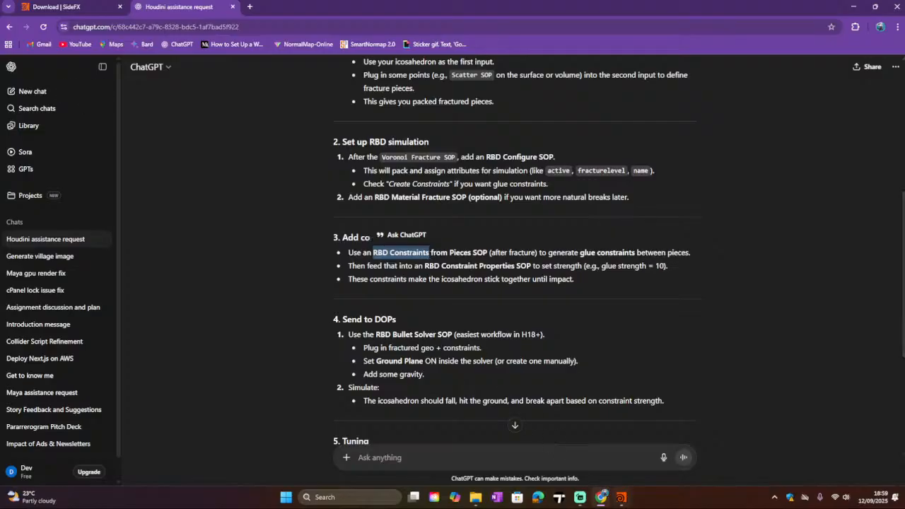
Step: Inspect the RBD Configure node's unit mass, unit length and attribute parameters
left_click(622, 498)
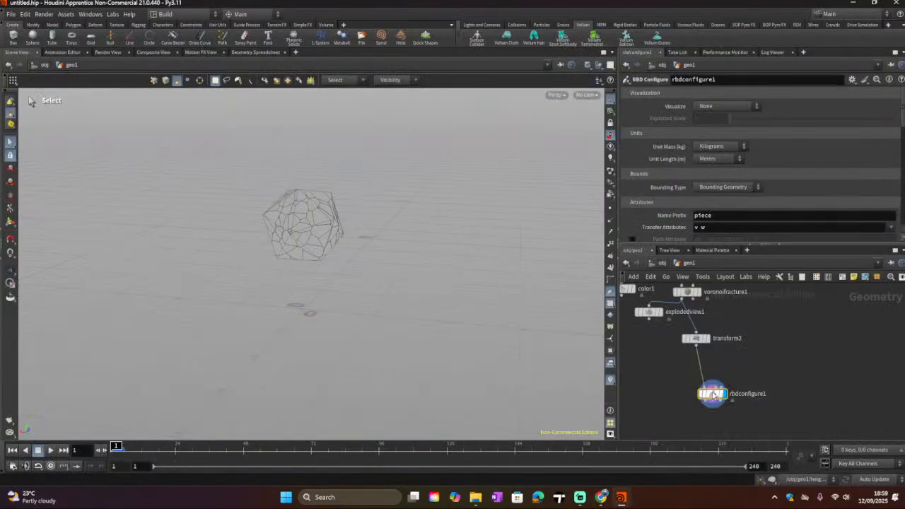
scroll(711, 163, "down", 1)
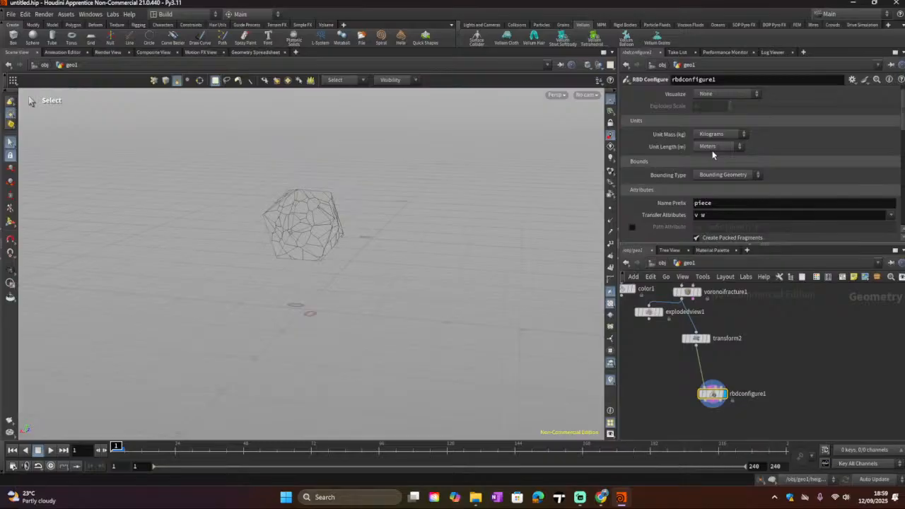
left_click(710, 135)
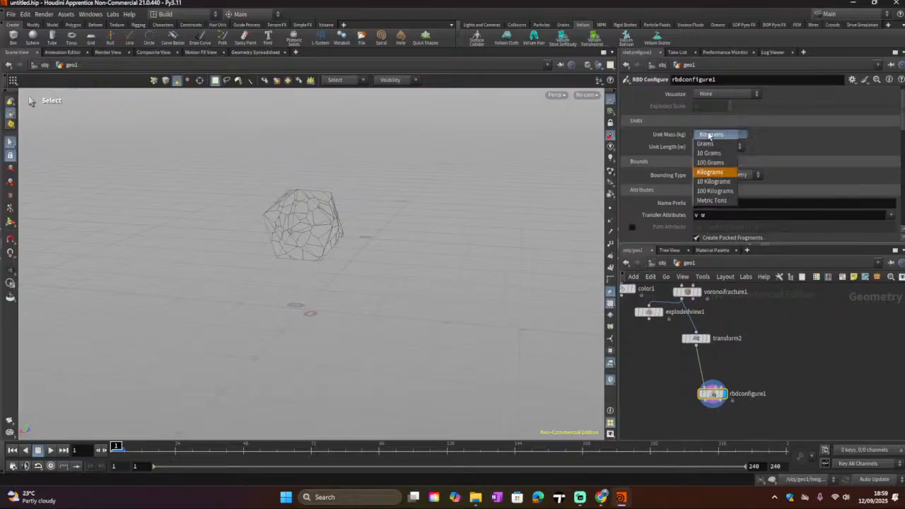
left_click(673, 135)
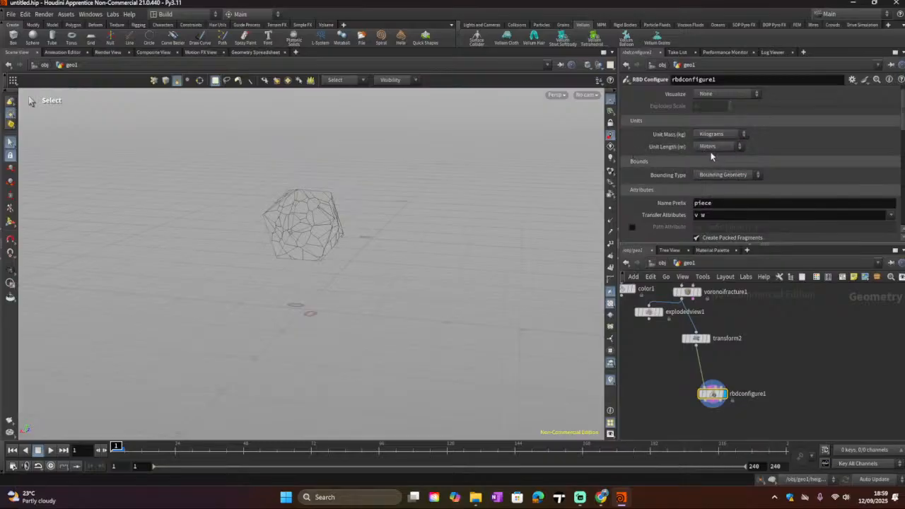
left_click(711, 147)
left_click(712, 150)
scroll(770, 154, "down", 1)
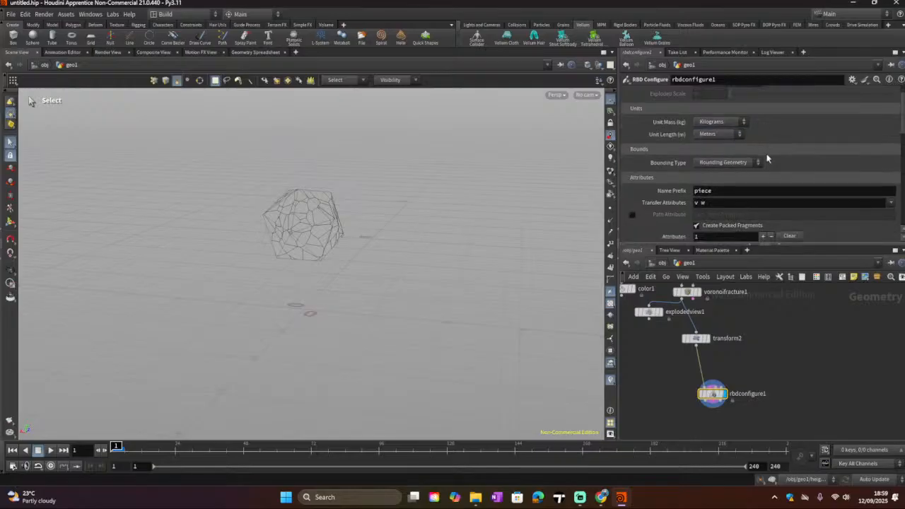
scroll(766, 158, "down", 2)
left_click(753, 138)
left_click(780, 141)
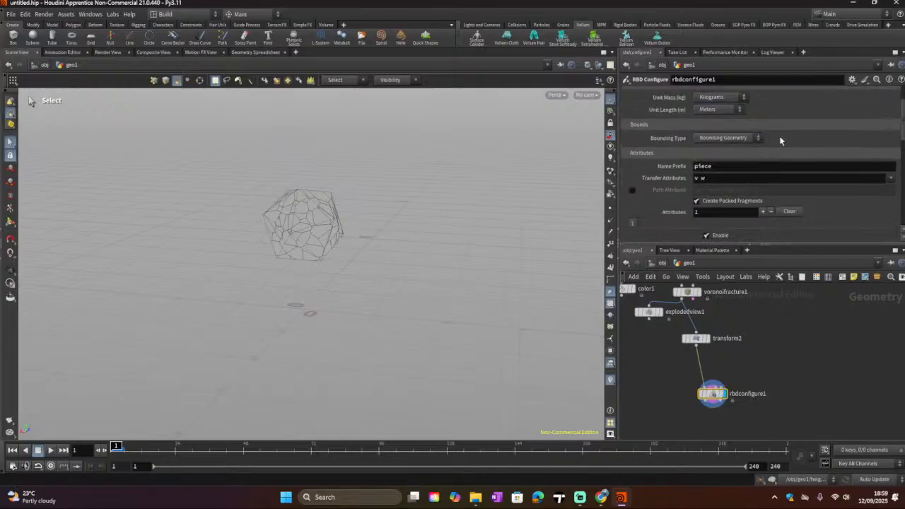
scroll(787, 145, "down", 1)
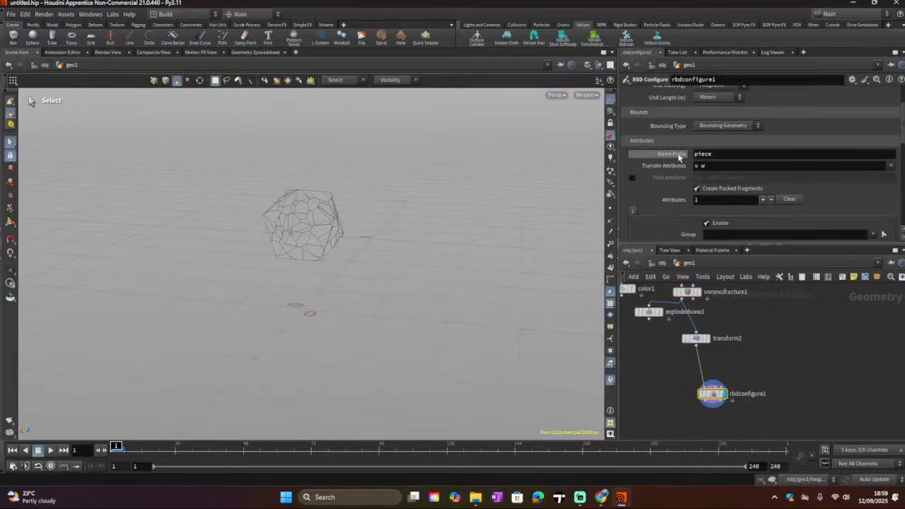
scroll(730, 161, "down", 2)
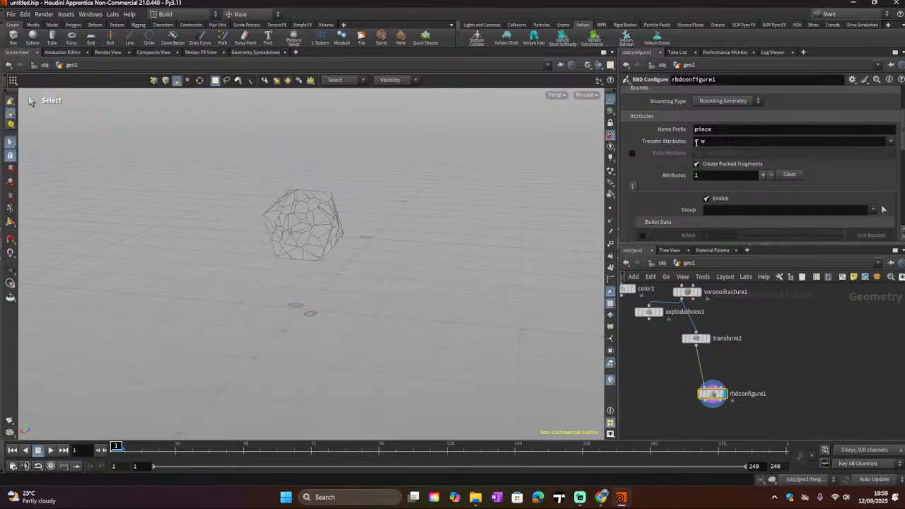
Step: Inspect the RBD Configure node's attribute, fragment and Bullet Data parameters
left_click_drag(701, 142, 697, 141)
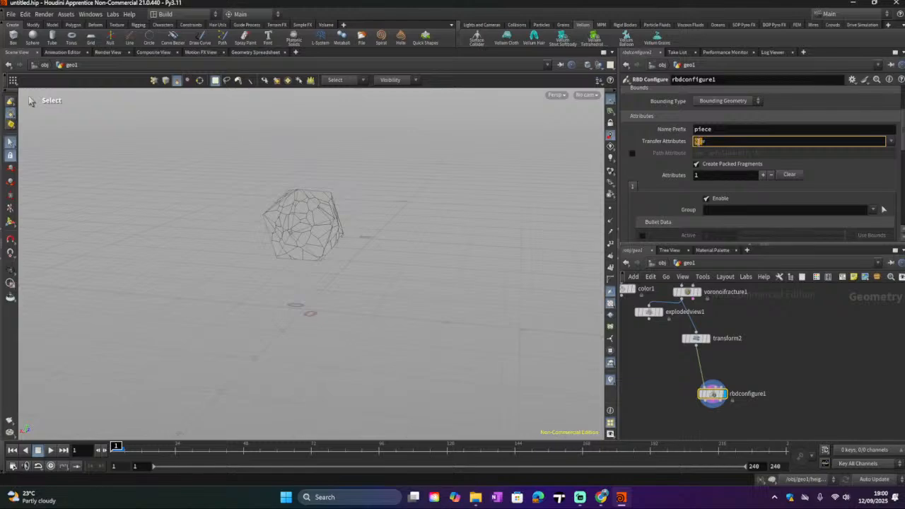
scroll(694, 159, "up", 2)
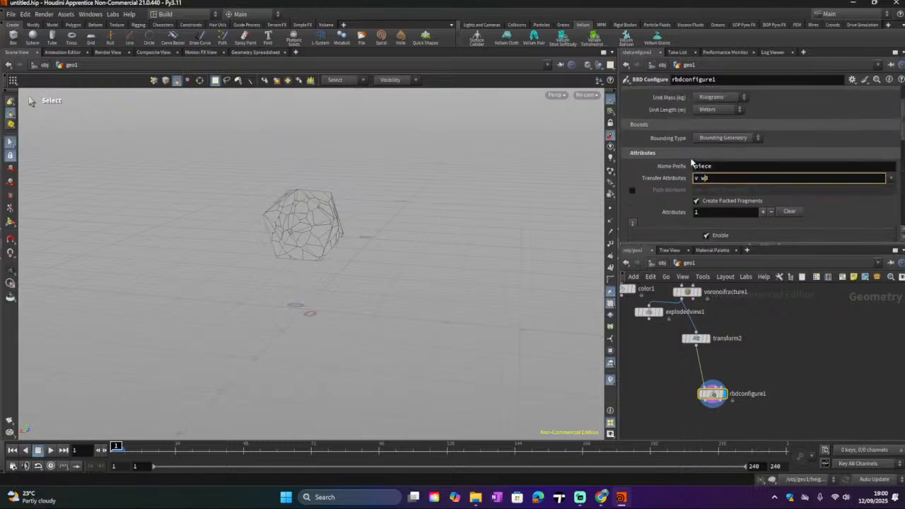
scroll(693, 164, "up", 2)
scroll(667, 176, "down", 5)
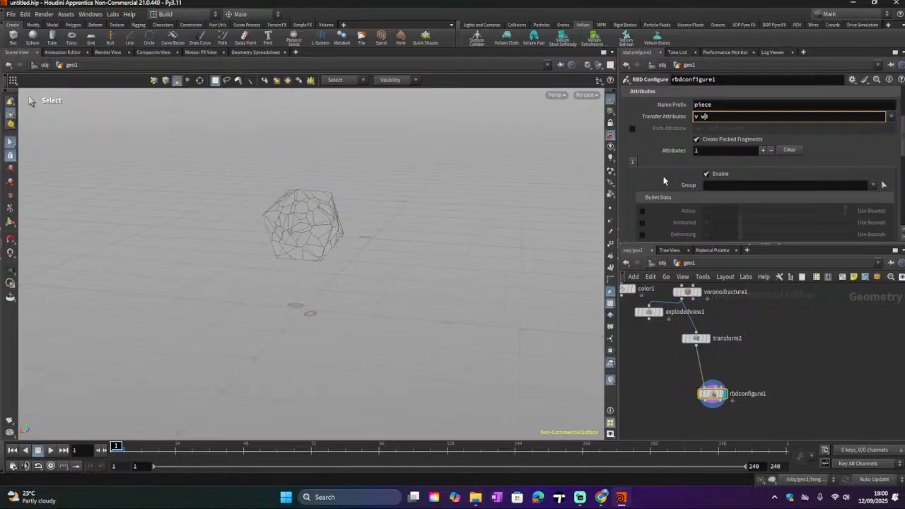
scroll(662, 181, "down", 2)
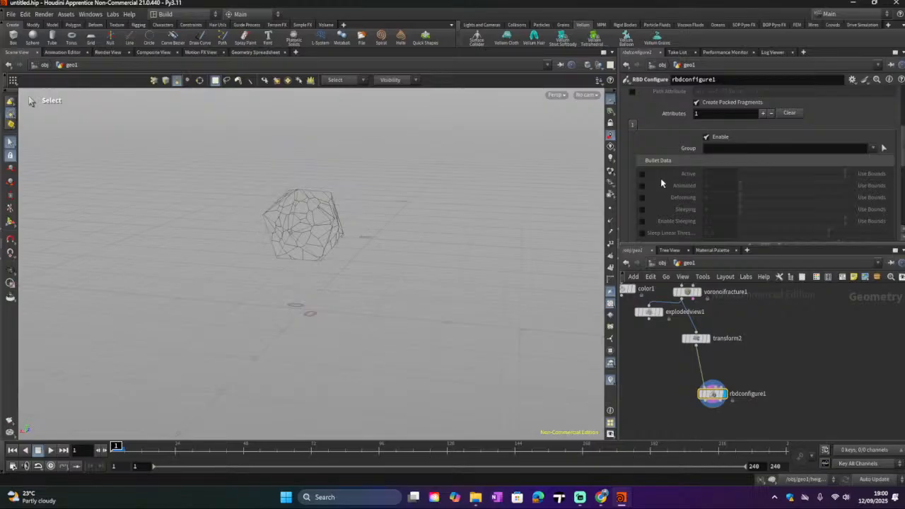
scroll(657, 182, "up", 2)
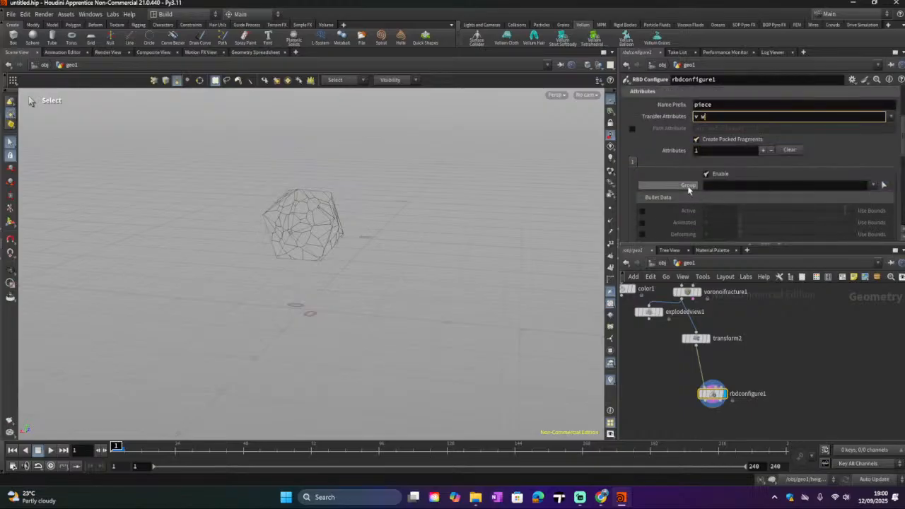
scroll(693, 158, "down", 2)
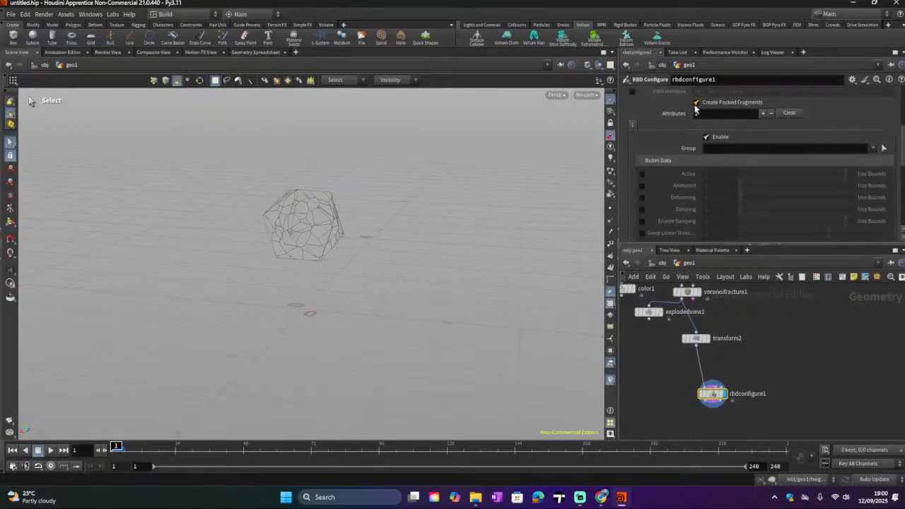
scroll(698, 166, "down", 1)
scroll(697, 167, "down", 6)
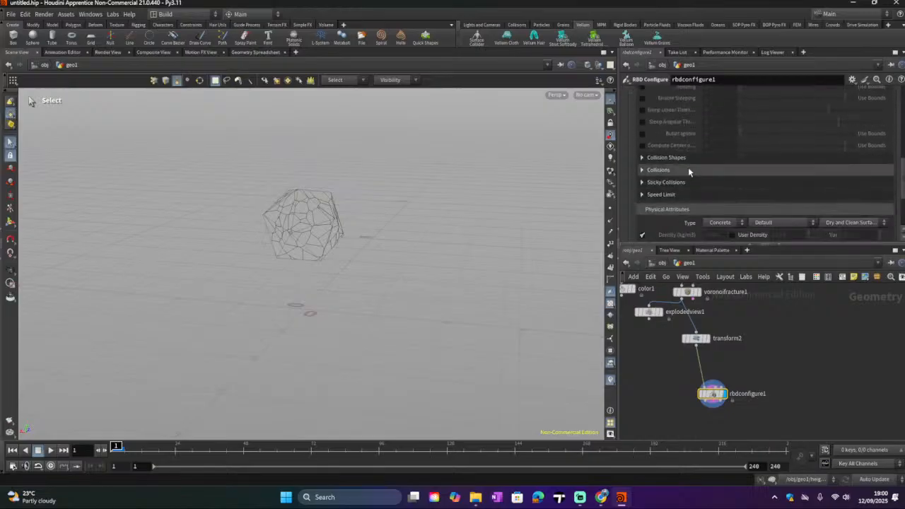
Step: Examine the Collision Shapes, Collisions and Constraints sections of the RBD Configure parameters
left_click(643, 120)
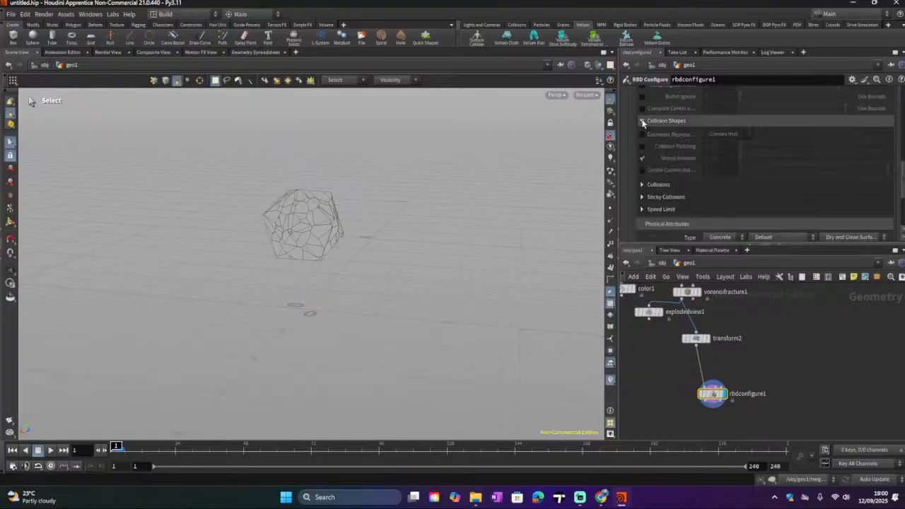
left_click(642, 121)
left_click(642, 133)
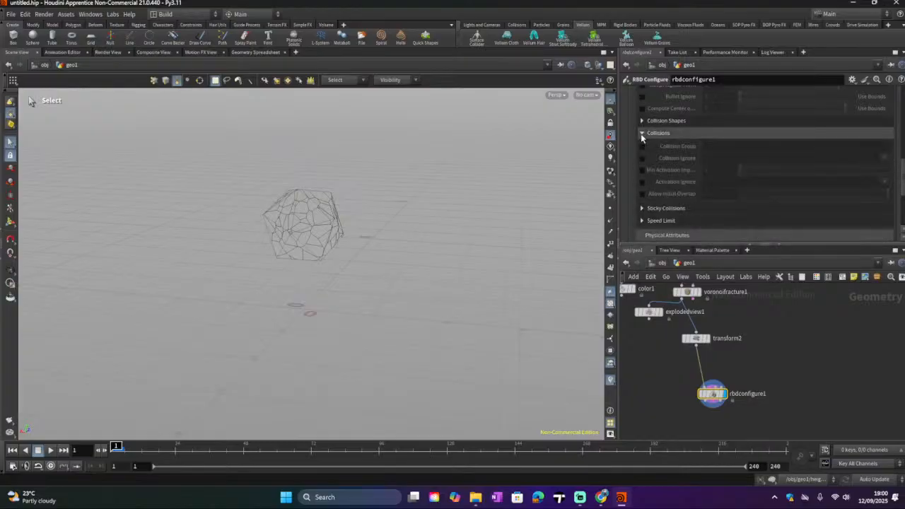
left_click(642, 134)
scroll(645, 163, "down", 3)
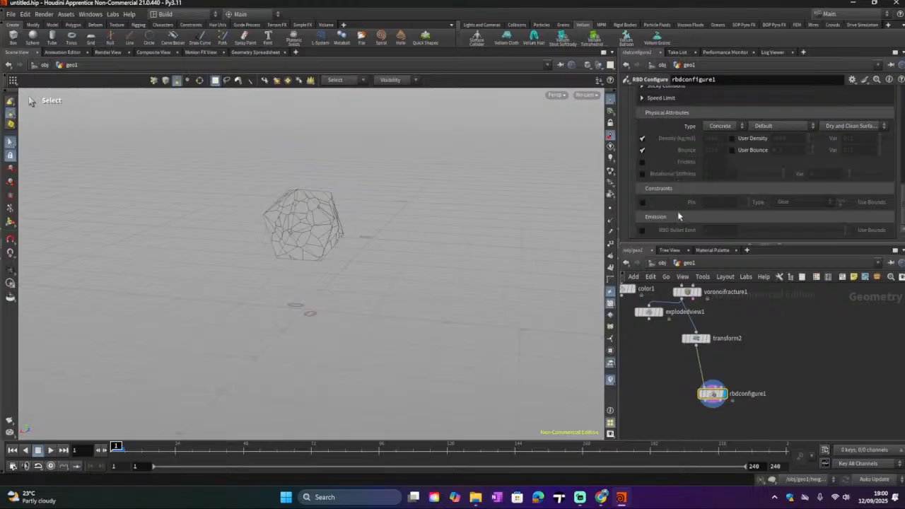
scroll(661, 215, "up", 1)
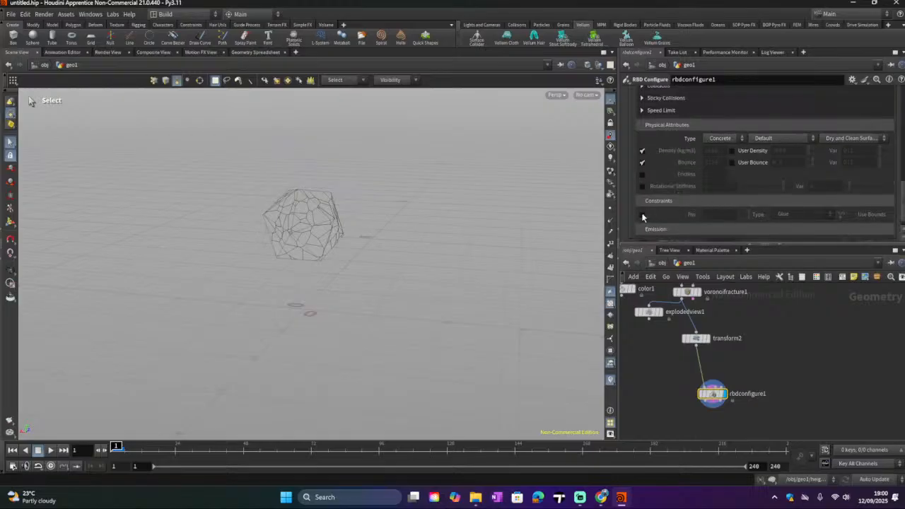
left_click(641, 214)
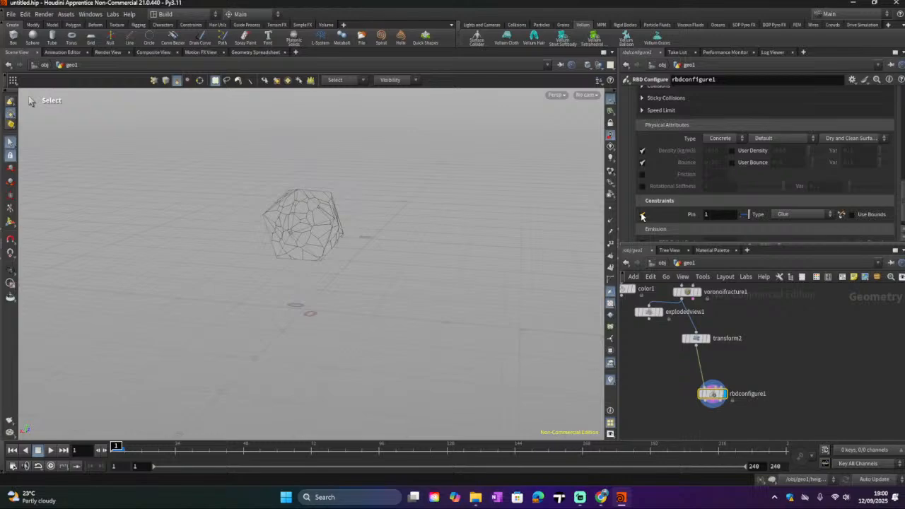
left_click(642, 215)
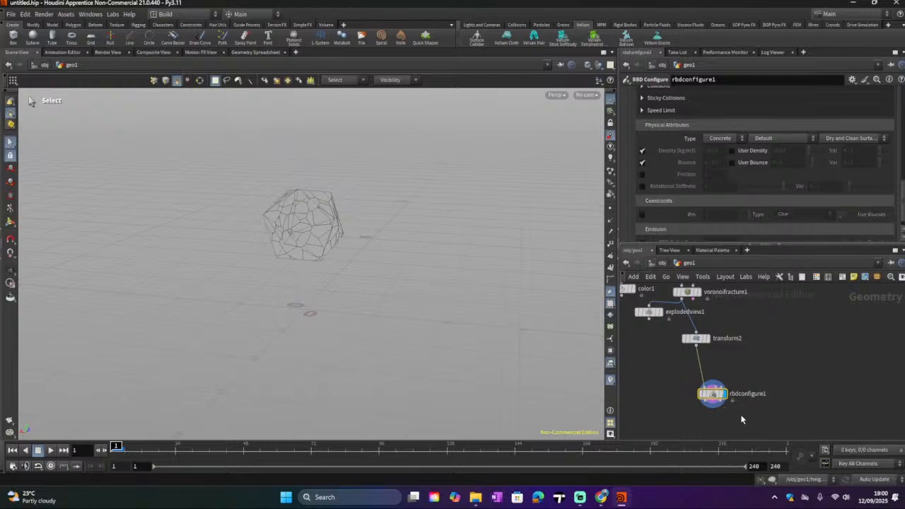
Step: Check ChatGPT's instructions on adding RBD constraints to the fractured pieces
middle_click_drag(740, 420, 750, 359)
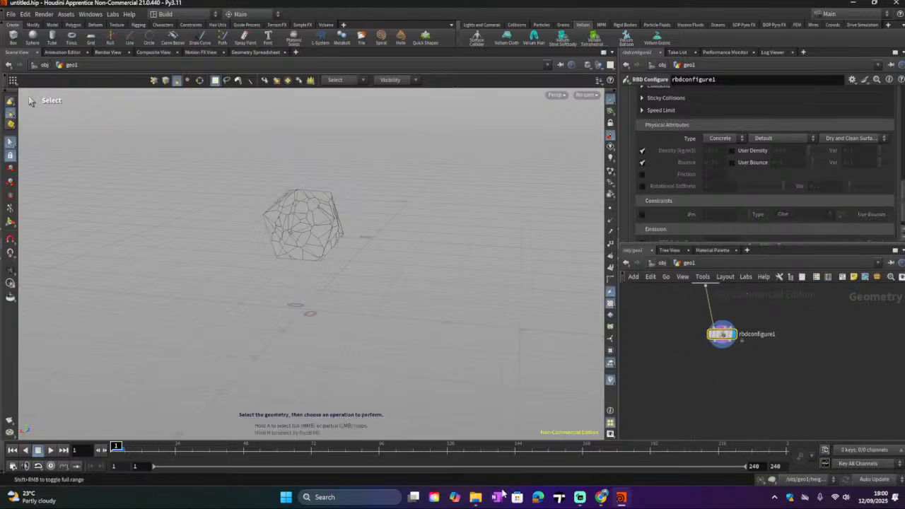
left_click(601, 498)
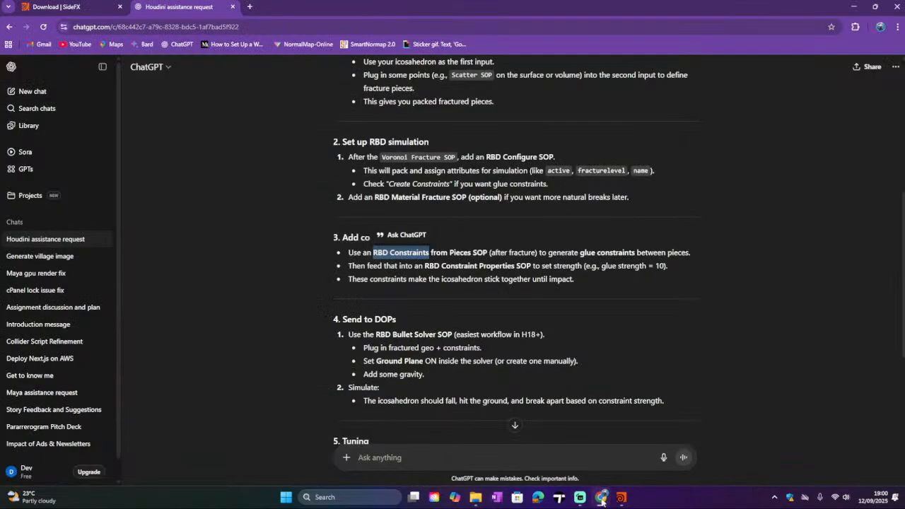
left_click(602, 497)
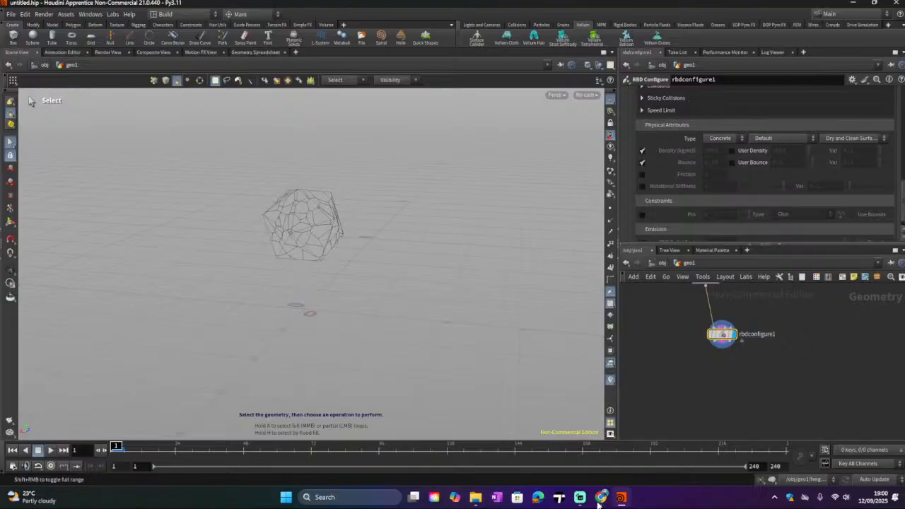
left_click(600, 498)
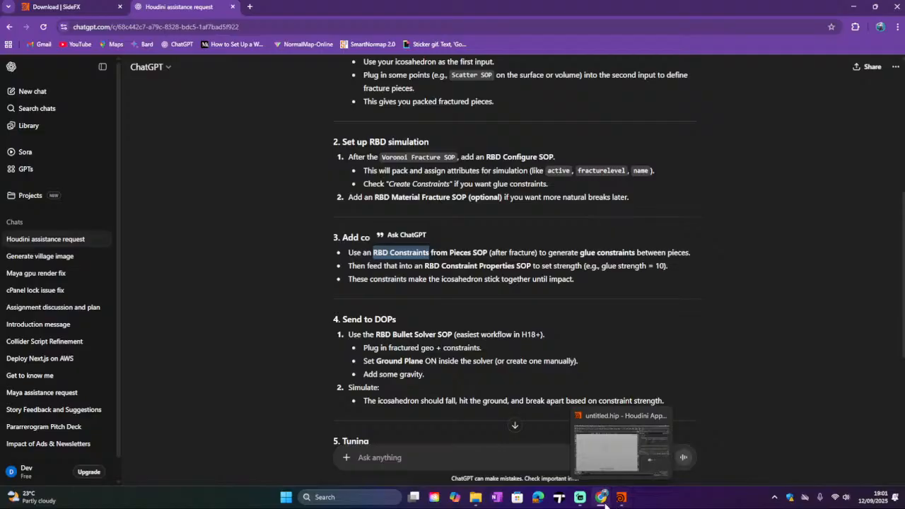
mouse_move(600, 500)
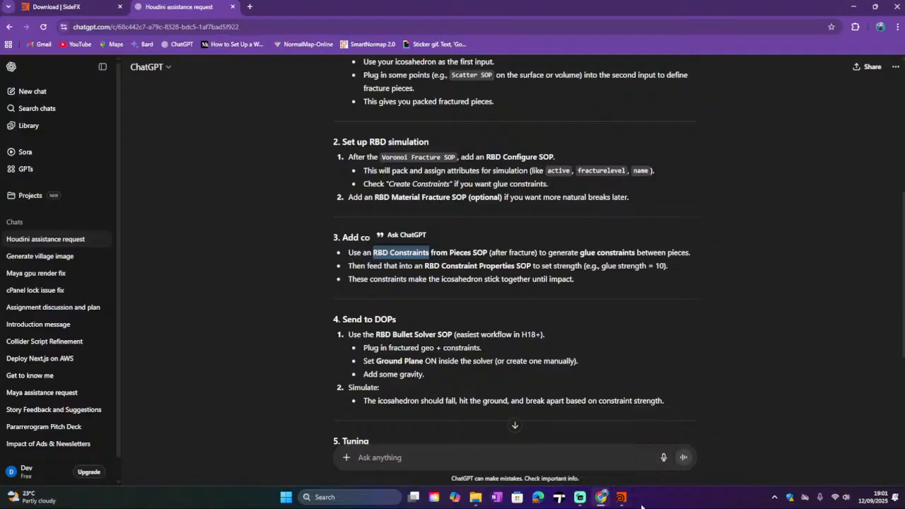
left_click(621, 498)
Step: Search the node menu for RBD constraint nodes
left_click(694, 409)
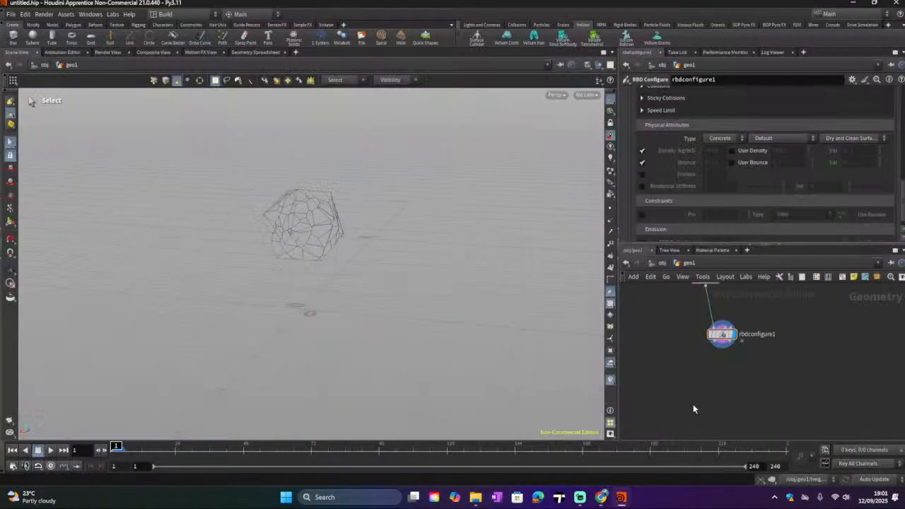
key("Tab")
type("rbd")
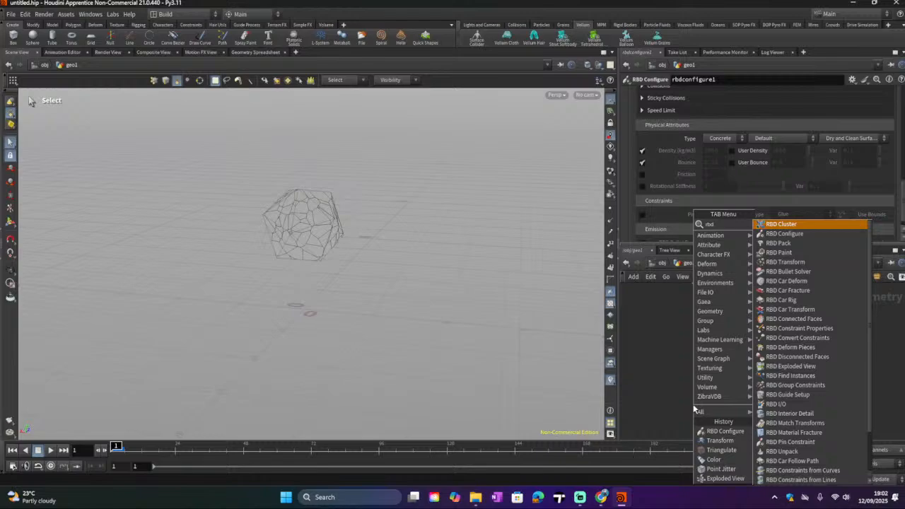
type(" c")
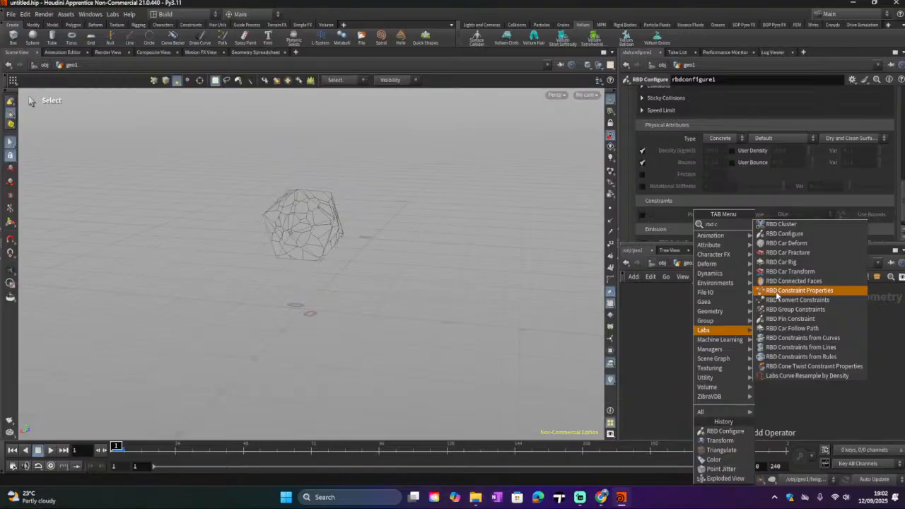
left_click(600, 497)
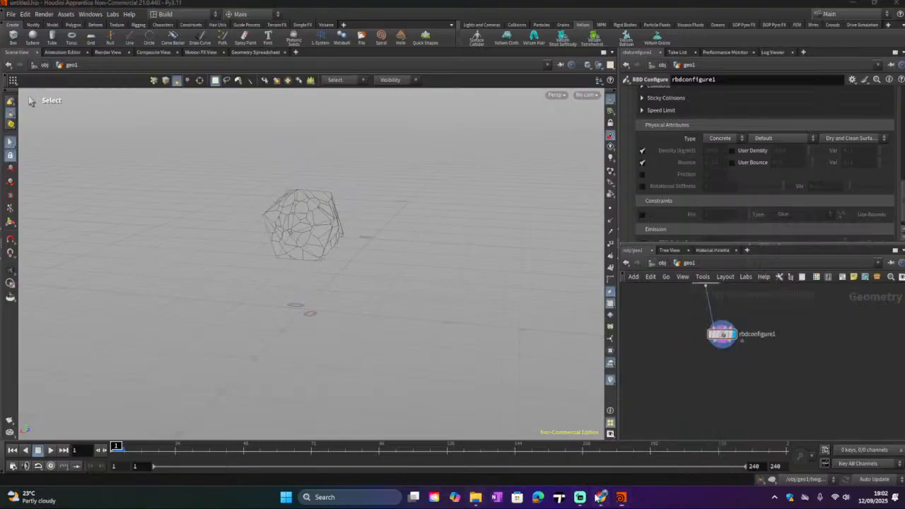
left_click(601, 496)
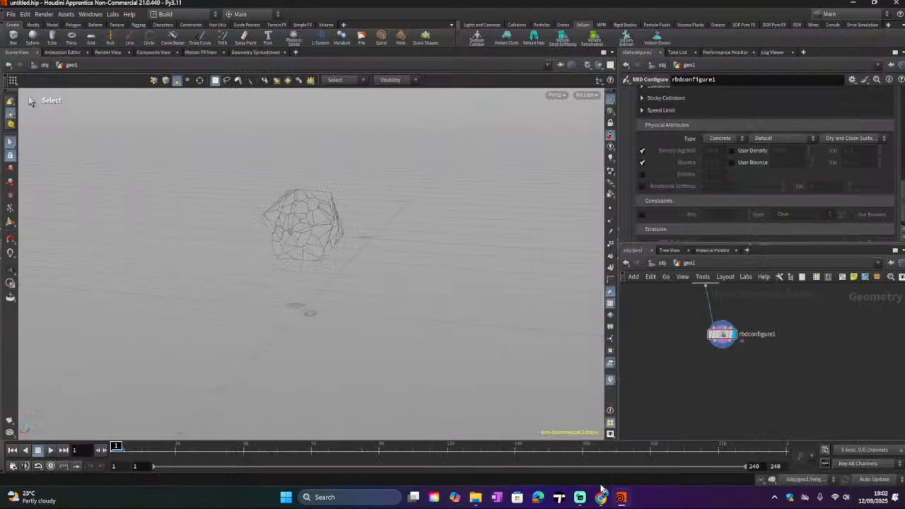
Step: Search the node menu again for RBD constraint nodes
key("Tab")
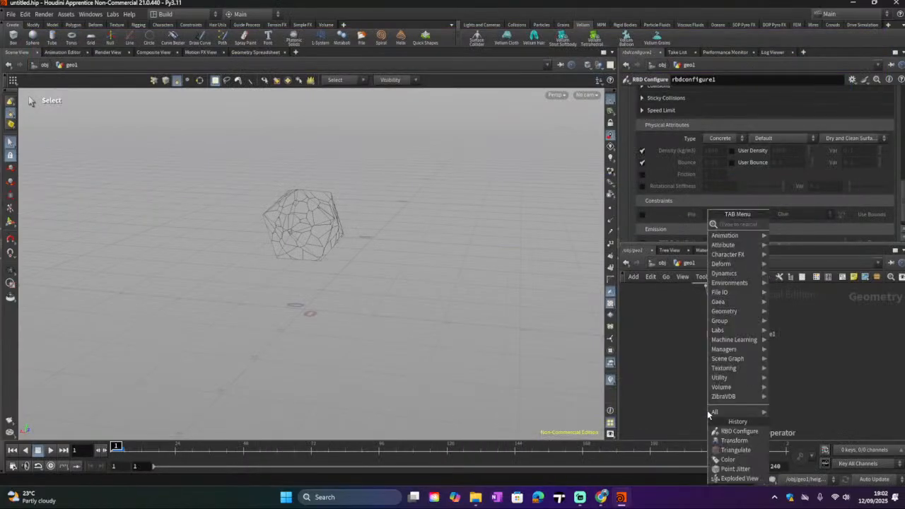
type("rbd c")
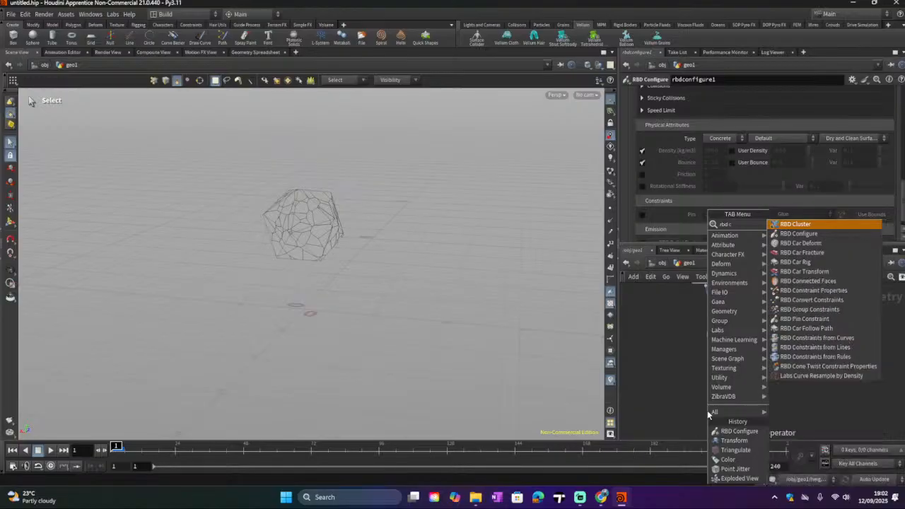
type("ont")
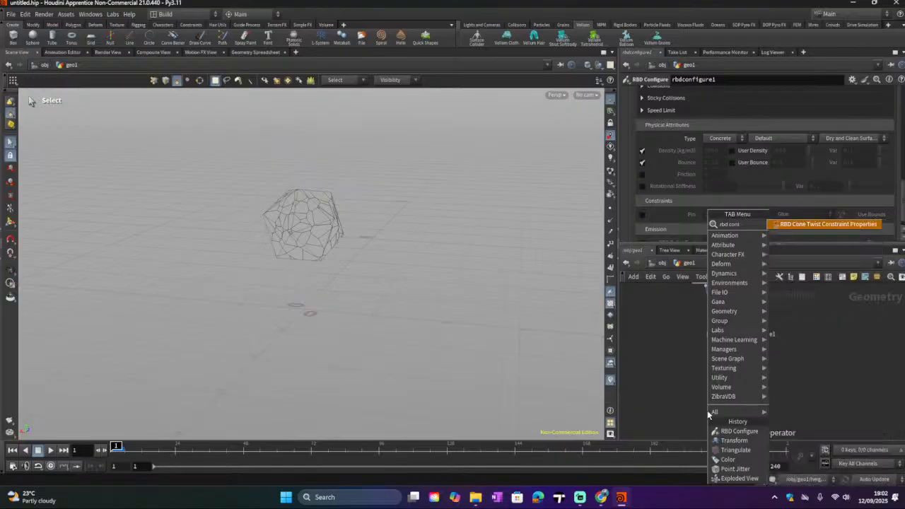
key("BackSpace")
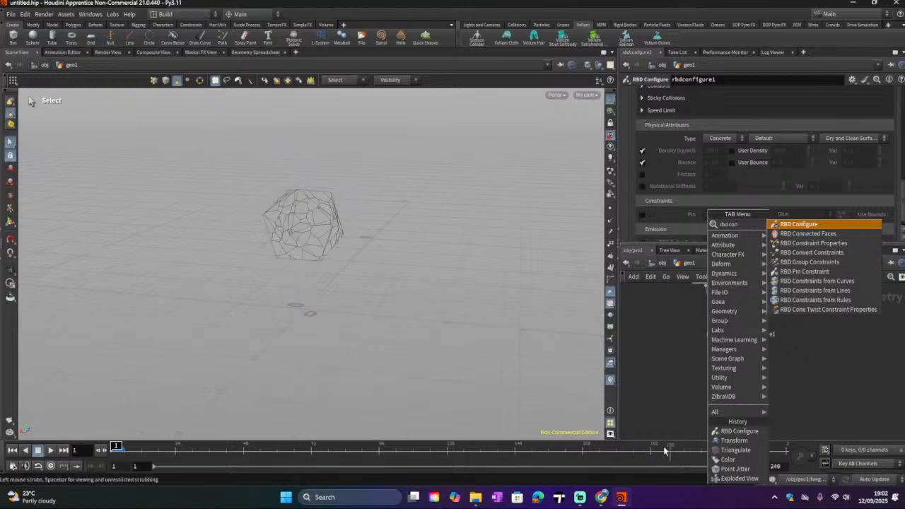
key("Return")
Step: Add a DOP Network node to the geo1 network below the RBD Configure node
left_click(607, 497)
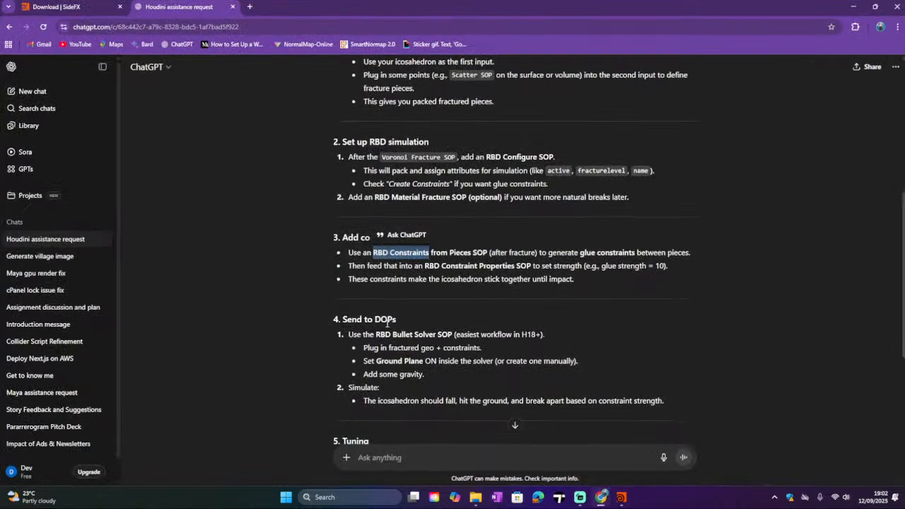
left_click(620, 497)
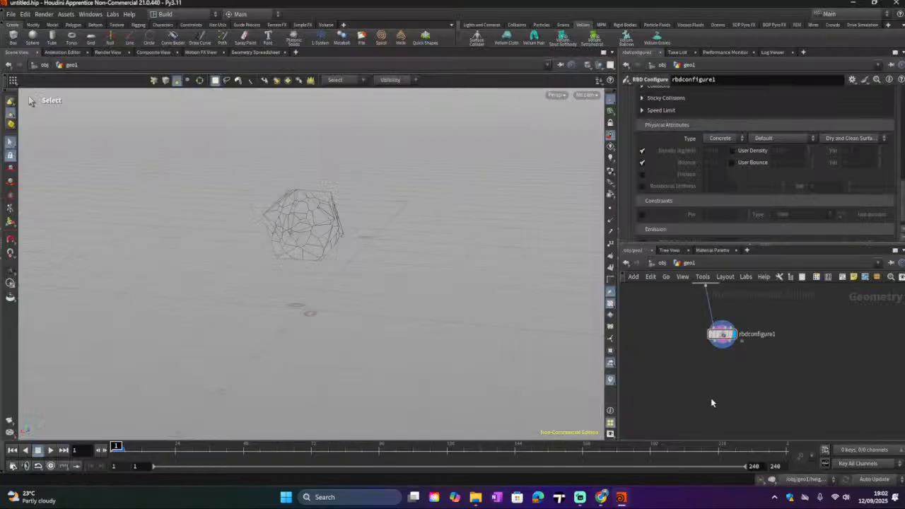
key("Tab")
type("doo")
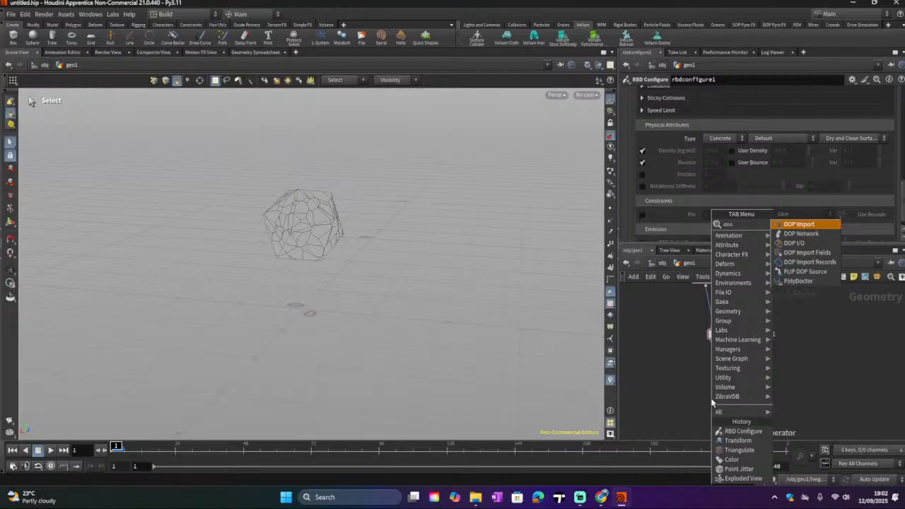
left_click(820, 239)
left_click(748, 387)
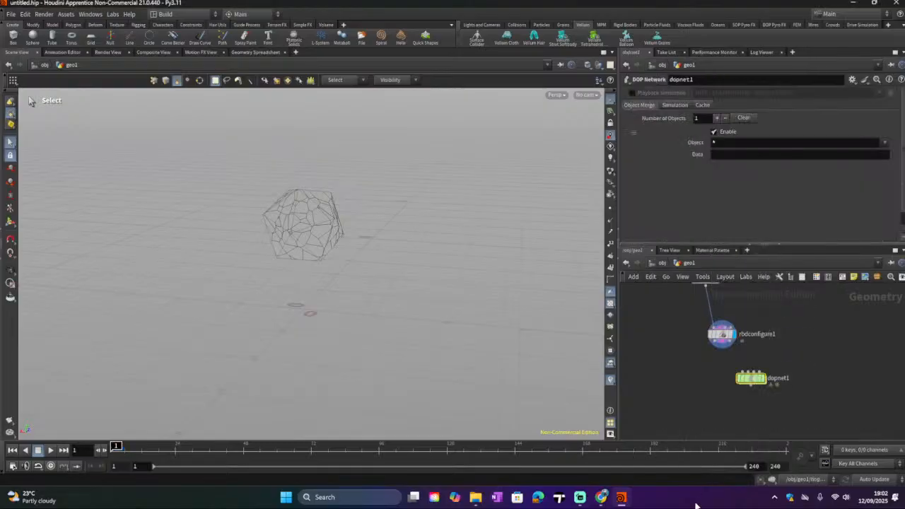
Step: Enter the DOP Network, then navigate back into the geo1 network
mouse_move(753, 379)
left_mouse_down()
mouse_move(764, 382)
mouse_move(777, 362)
mouse_move(765, 380)
mouse_move(752, 374)
left_mouse_up()
double_click(751, 375)
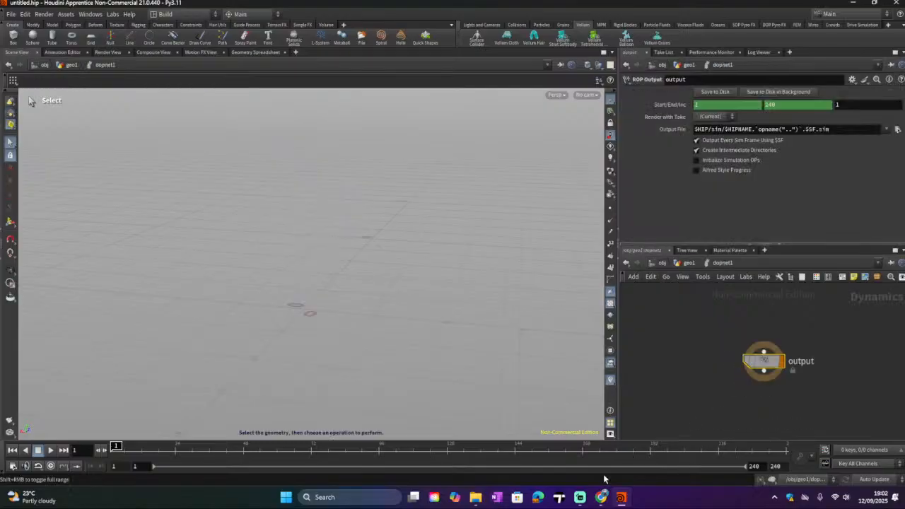
left_click(676, 264)
left_click(661, 263)
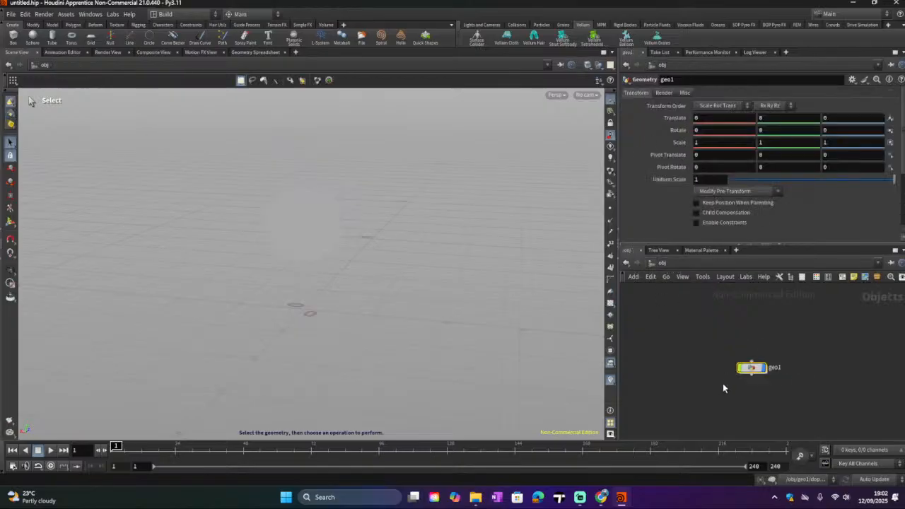
double_click(763, 361)
scroll(768, 382, "down", 5)
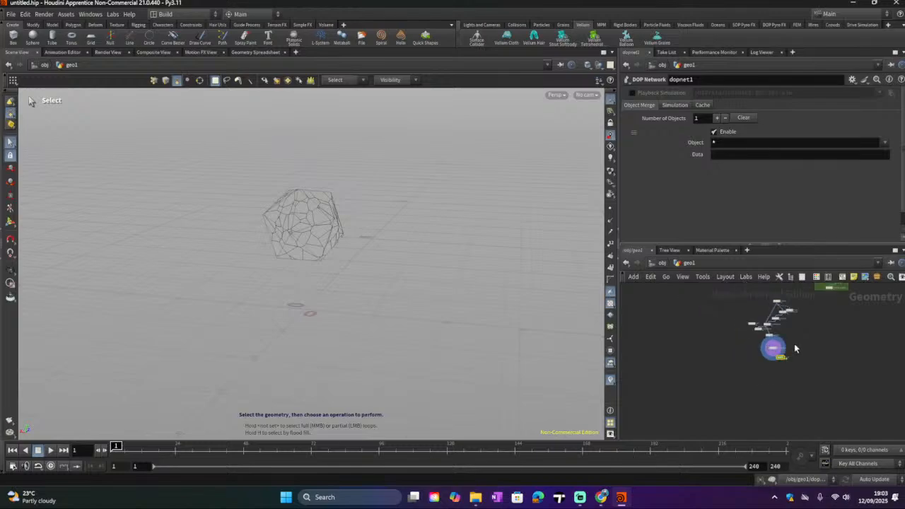
scroll(775, 342, "up", 6)
scroll(728, 357, "down", 3)
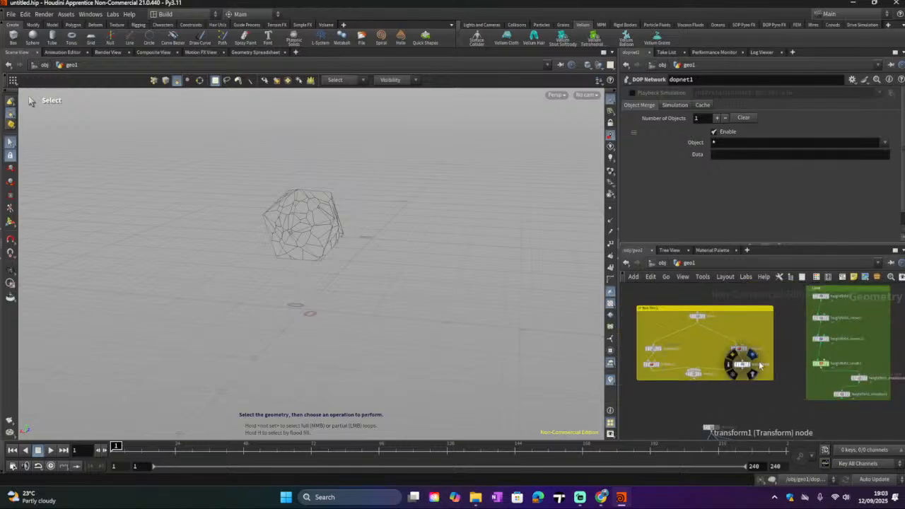
Step: Reposition the DOP Network node in the geo1 network and dive inside it
scroll(794, 365, "up", 4)
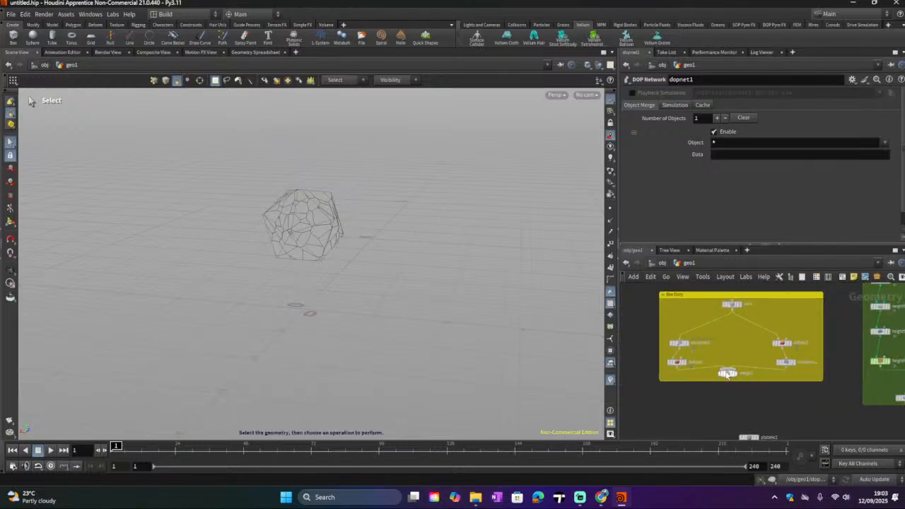
left_click(736, 364)
scroll(721, 374, "down", 2)
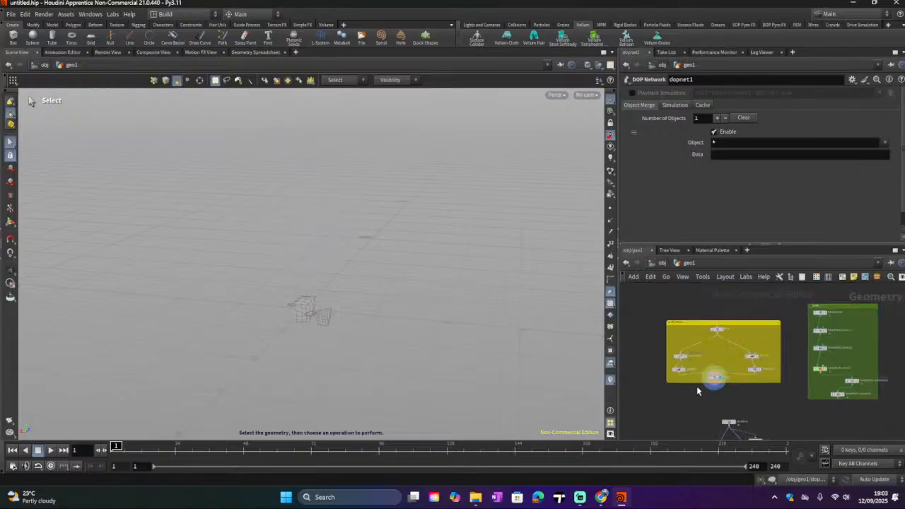
left_click(842, 394)
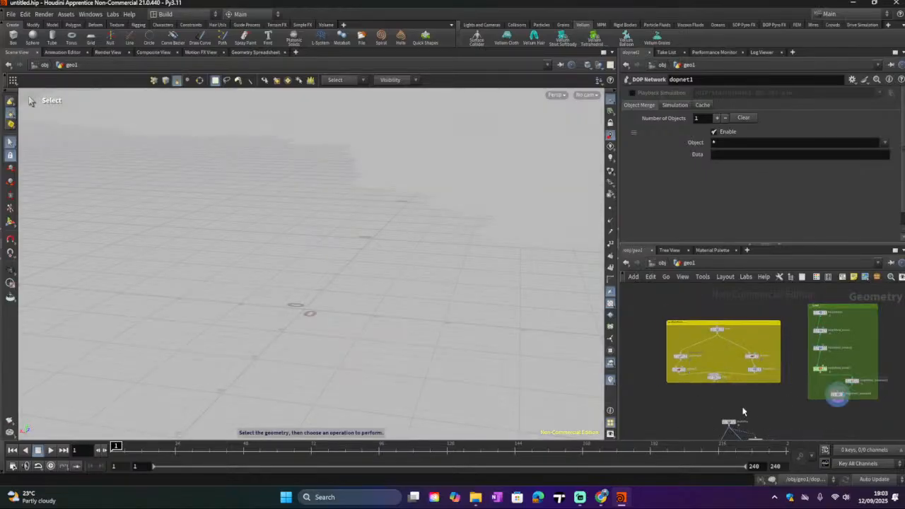
scroll(412, 325, "down", 8, "alt")
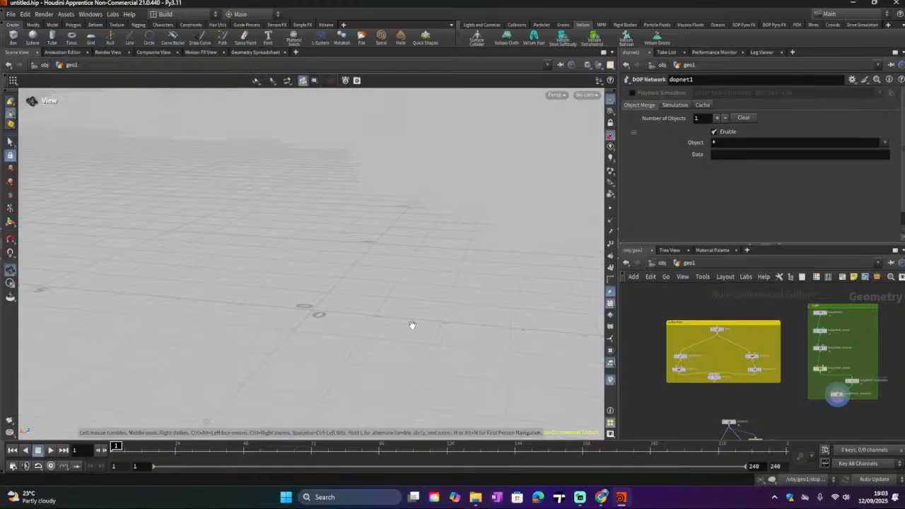
scroll(429, 329, "up", 5, "alt")
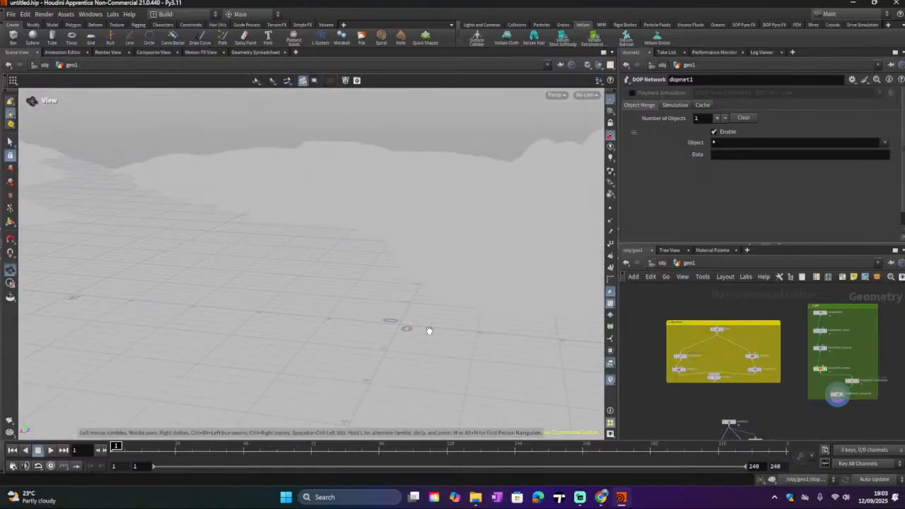
scroll(429, 329, "down", 2, "alt")
middle_click_drag(699, 361, 691, 290)
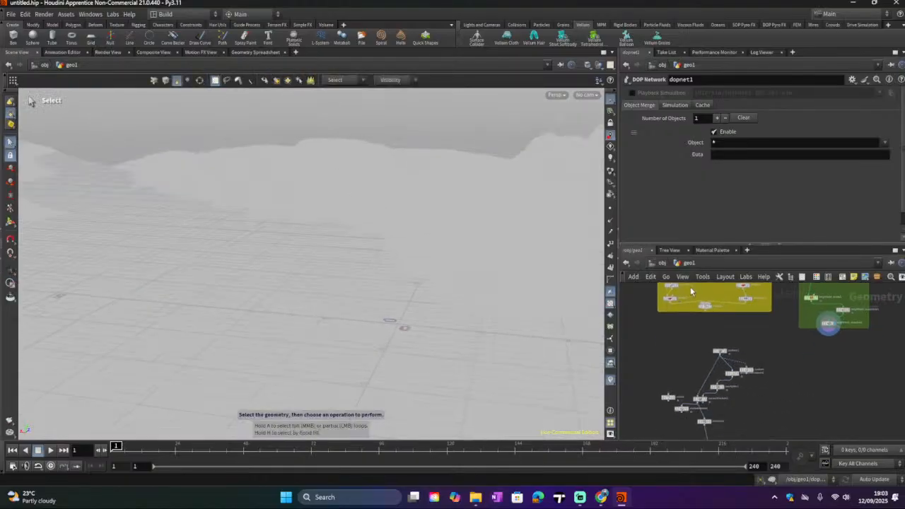
scroll(731, 339, "up", 3)
left_click(721, 360)
scroll(778, 358, "down", 3)
middle_click_drag(778, 357, 722, 281)
scroll(714, 347, "up", 3)
left_click(680, 373)
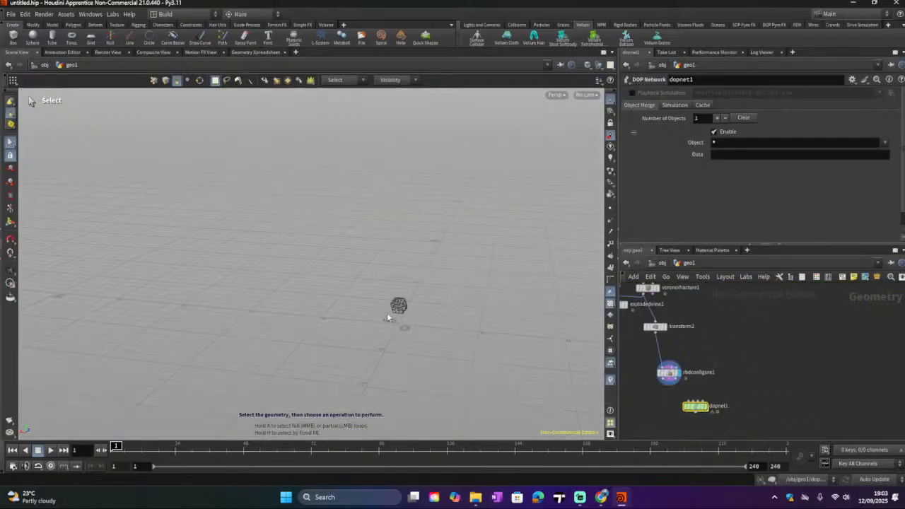
scroll(411, 307, "up", 10, "alt")
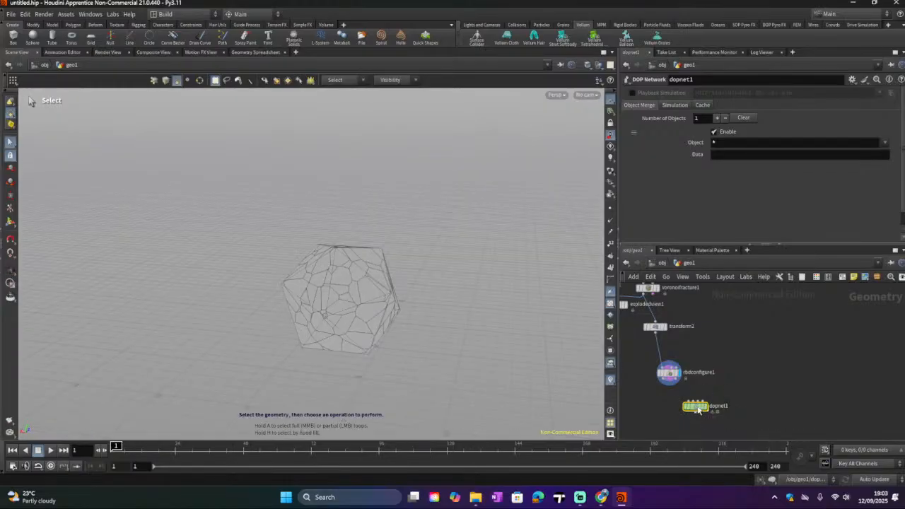
left_click_drag(694, 408, 725, 404)
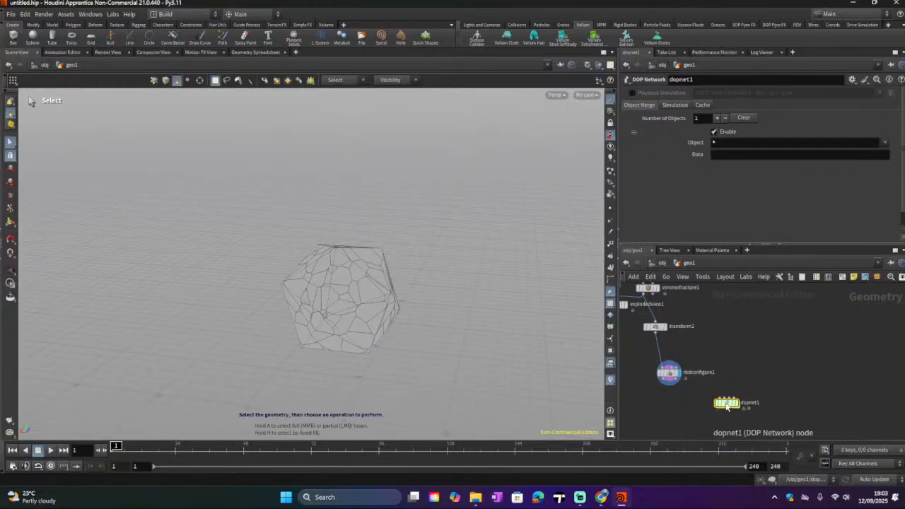
double_click(727, 404)
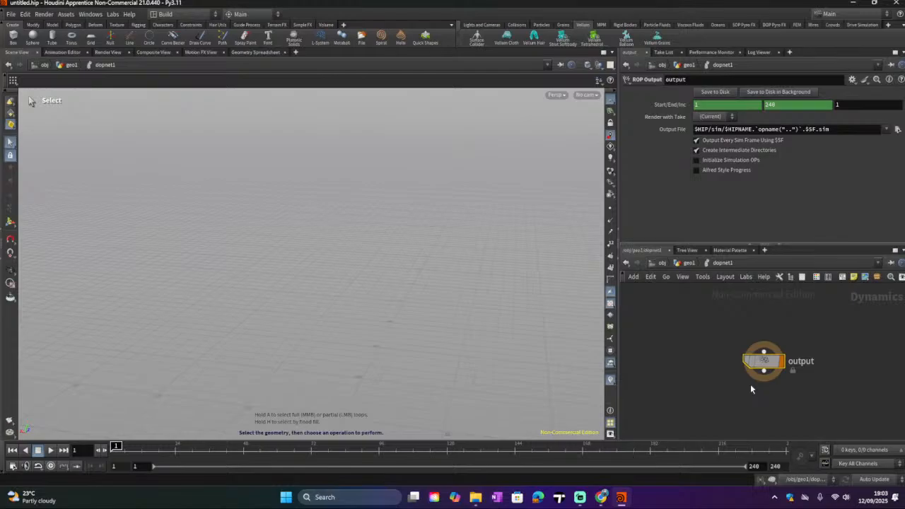
Step: Review ChatGPT's steps for sending the fractured geometry to DOPs
left_click(600, 498)
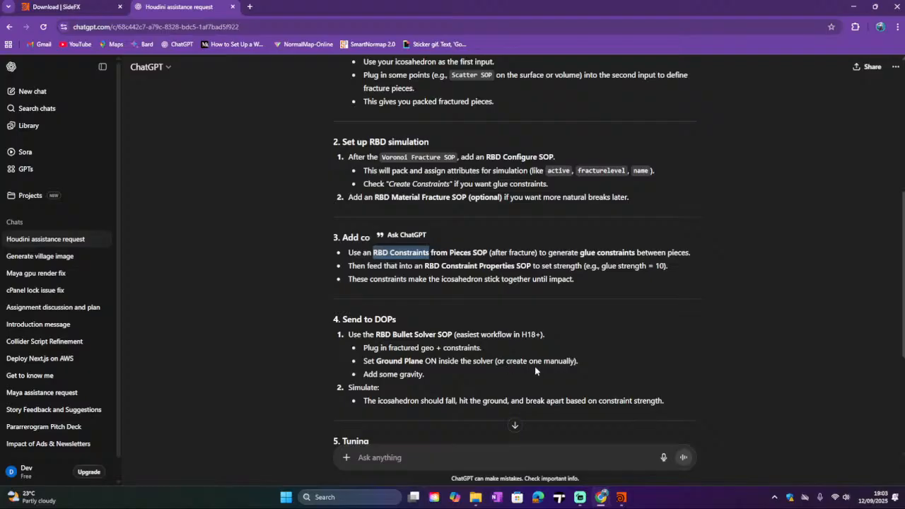
scroll(423, 362, "down", 2)
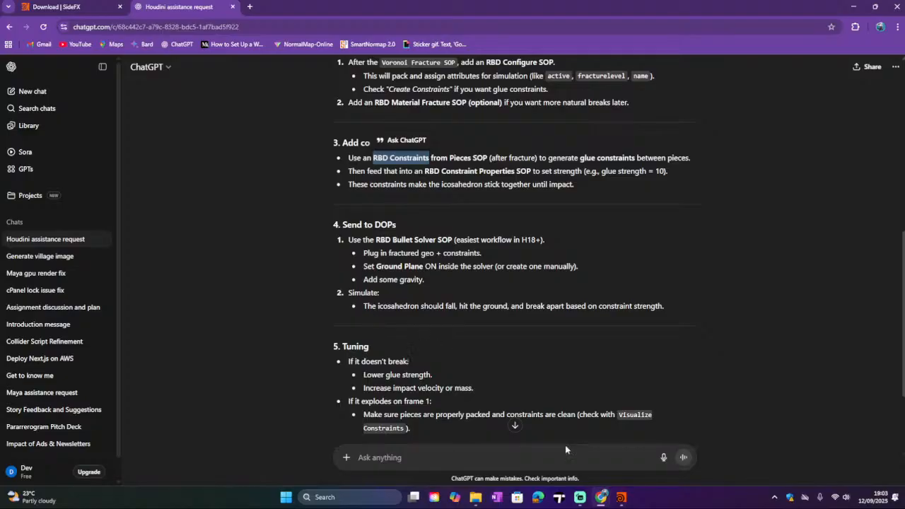
left_click(619, 498)
left_click(601, 497)
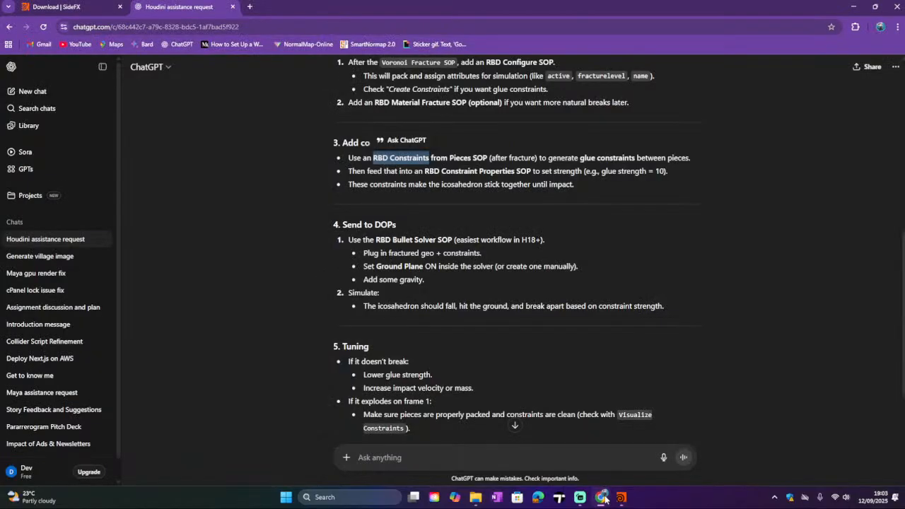
left_click(620, 497)
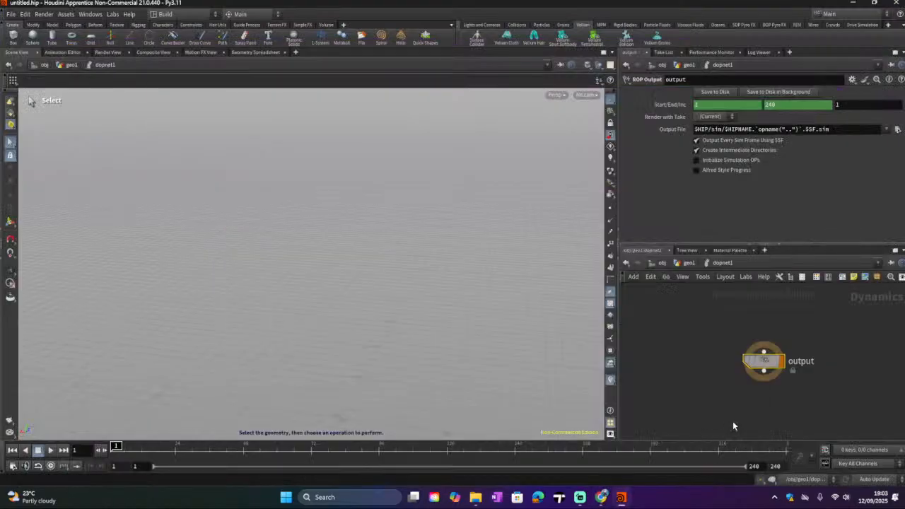
Step: Add a Bullet Solver node inside the DOP network below the output node
key("Tab")
type("rbd")
key("Tab")
type("rb")
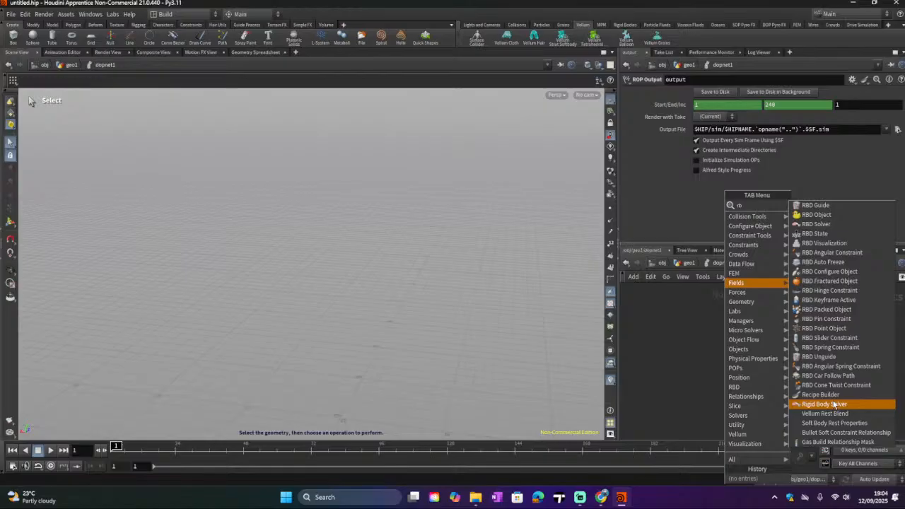
key("BackSpace")
key("BackSpace")
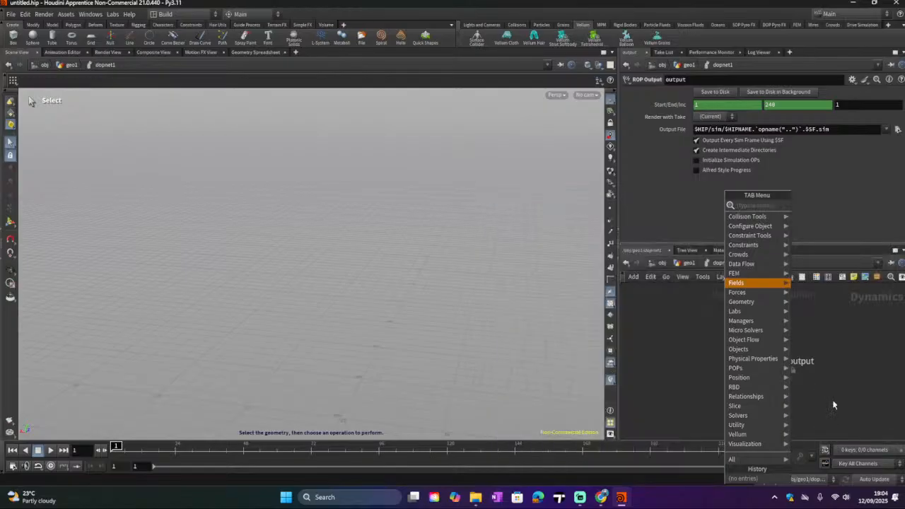
type("sol")
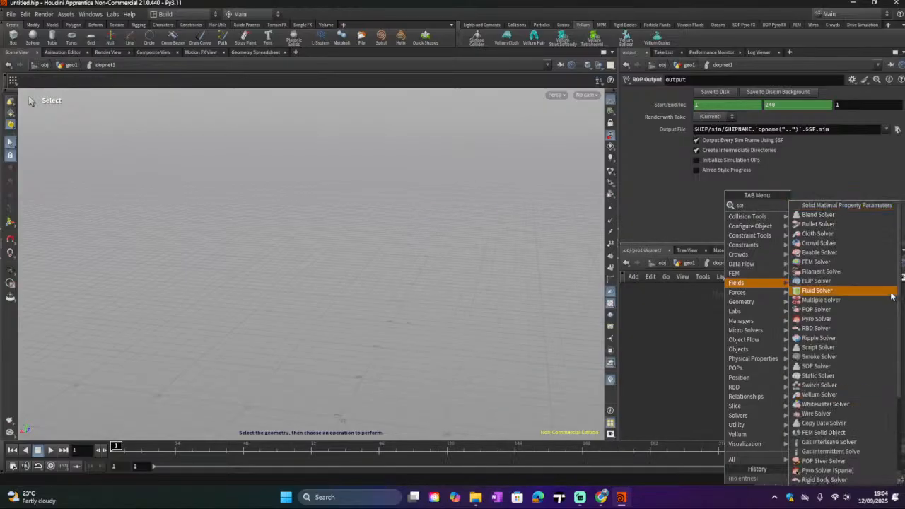
left_click(872, 224)
left_click(792, 399)
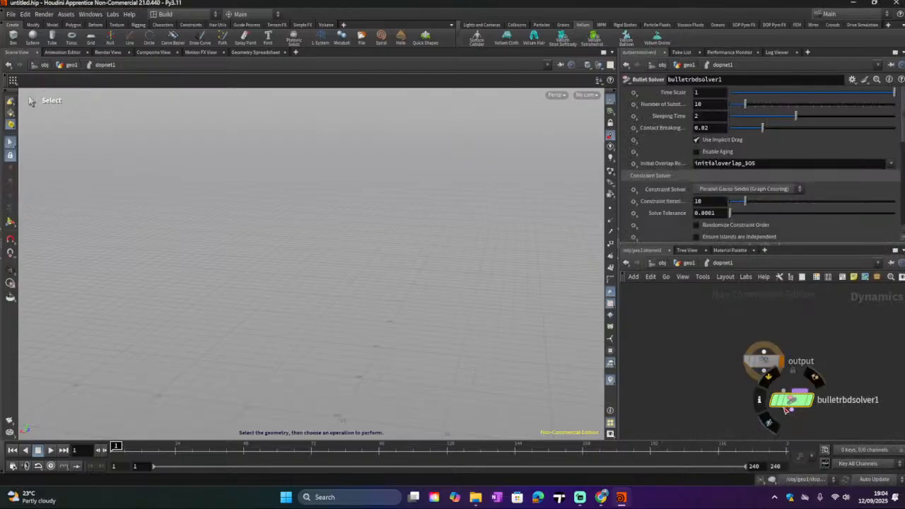
scroll(683, 355, "down", 1)
middle_click_drag(686, 365, 699, 429)
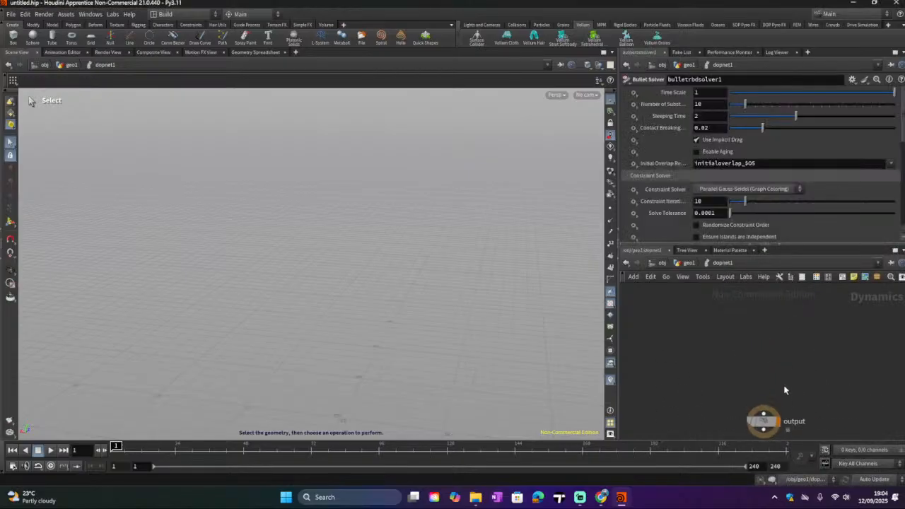
scroll(784, 388, "down", 2)
left_click_drag(784, 431, 755, 337)
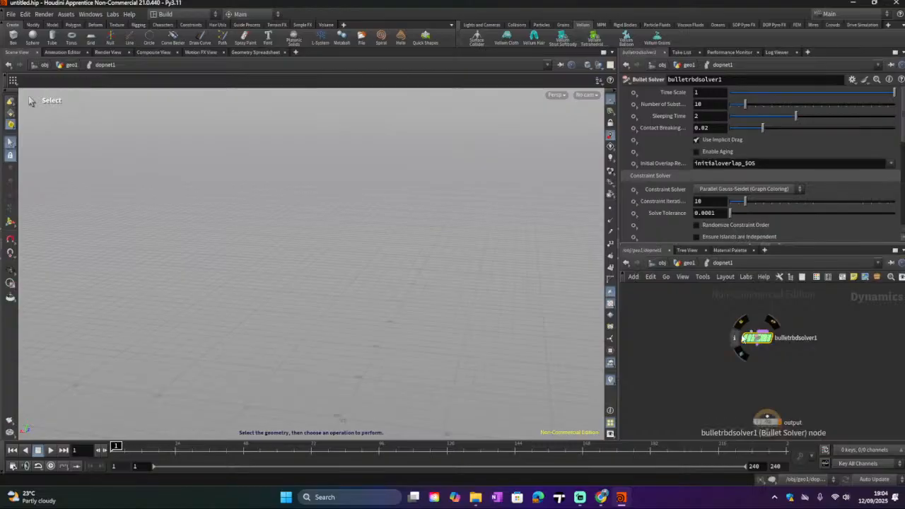
Step: Ask ChatGPT "how do we connect nodes to the rbd solver"
left_click(601, 498)
left_click(373, 446)
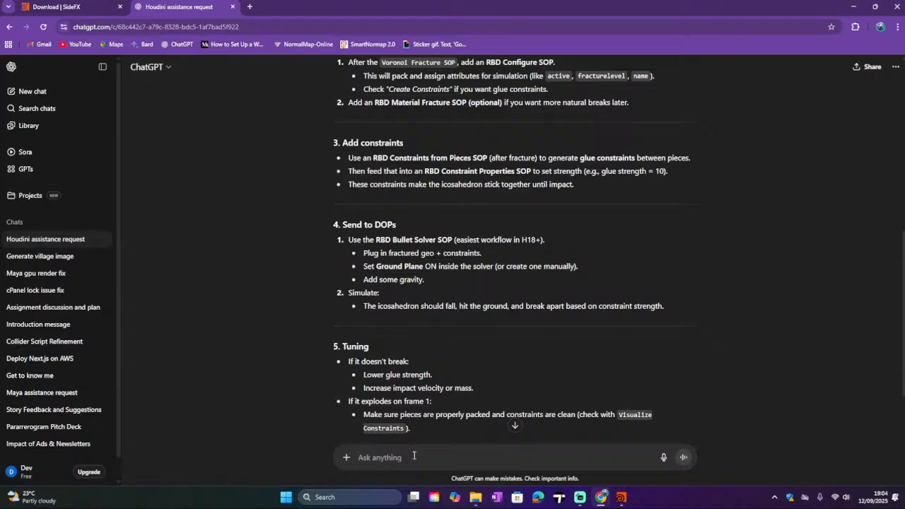
type("how")
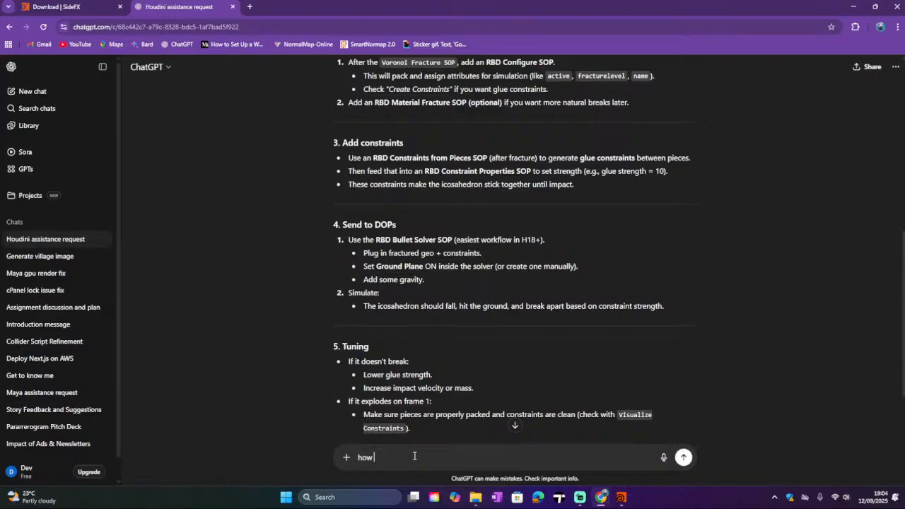
type(" do w")
type("e cor")
type("nect nodes to the rbd solver")
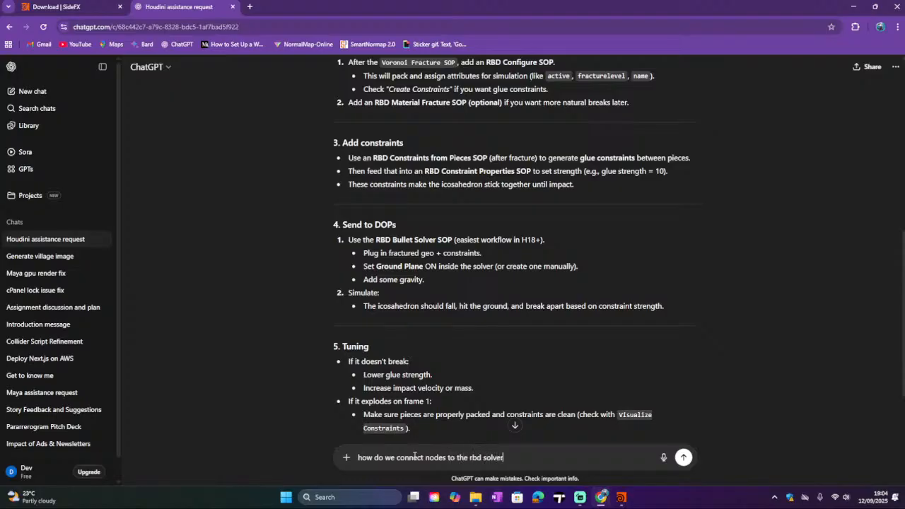
key("Return")
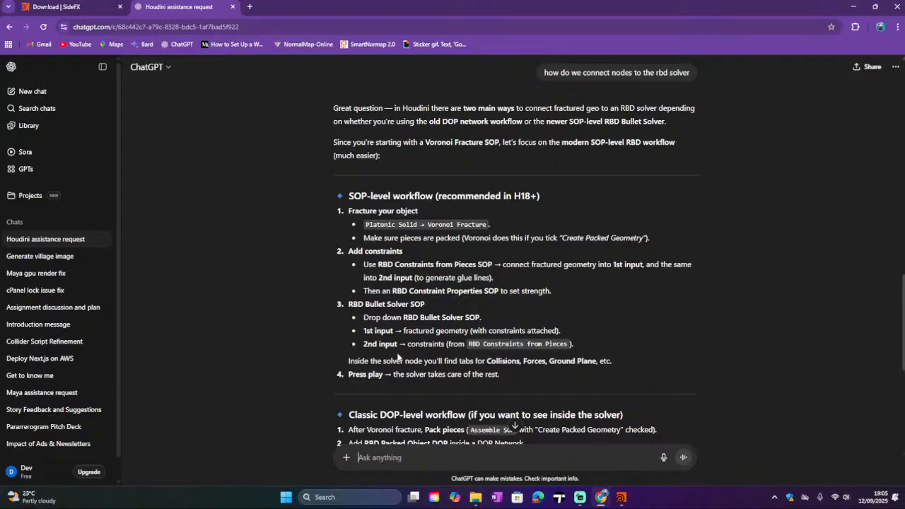
Step: Read ChatGPT's SOP-level and DOP-level workflows for connecting the RBD Bullet Solver
scroll(398, 357, "down", 1)
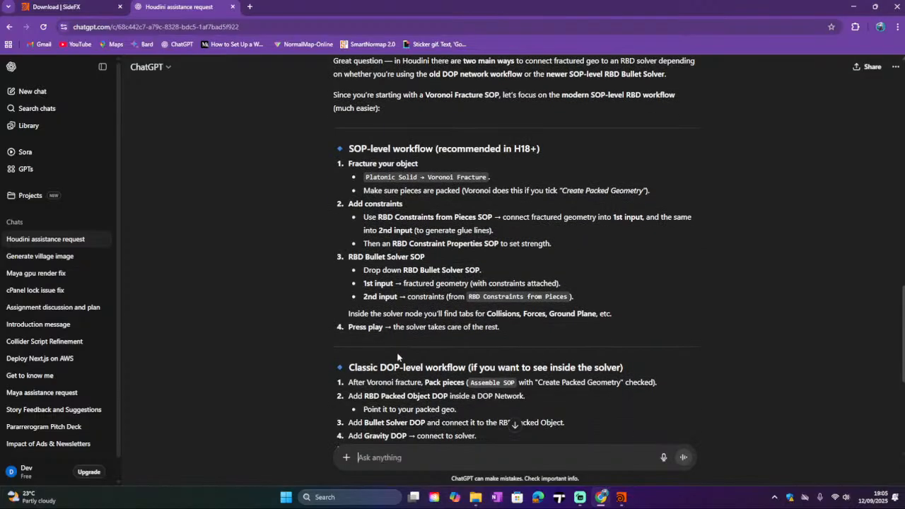
scroll(397, 356, "down", 2)
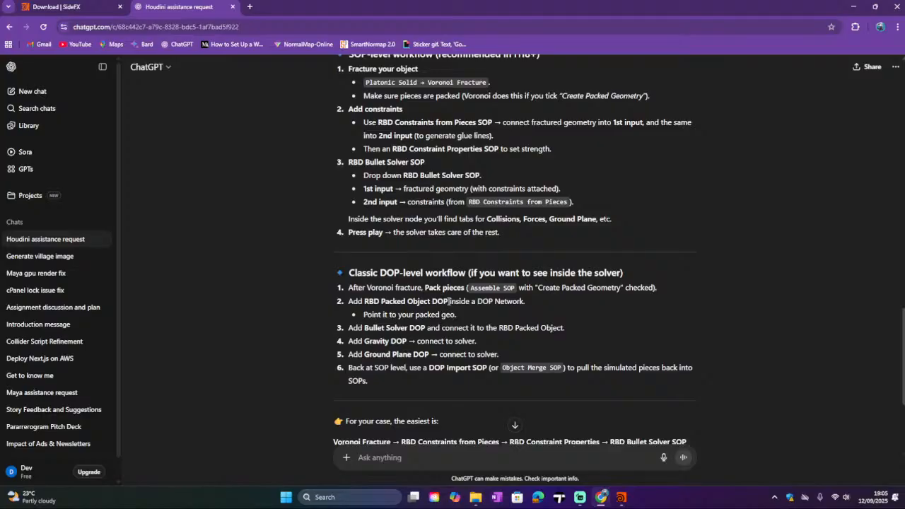
triple_click(345, 276)
scroll(347, 274, "up", 2)
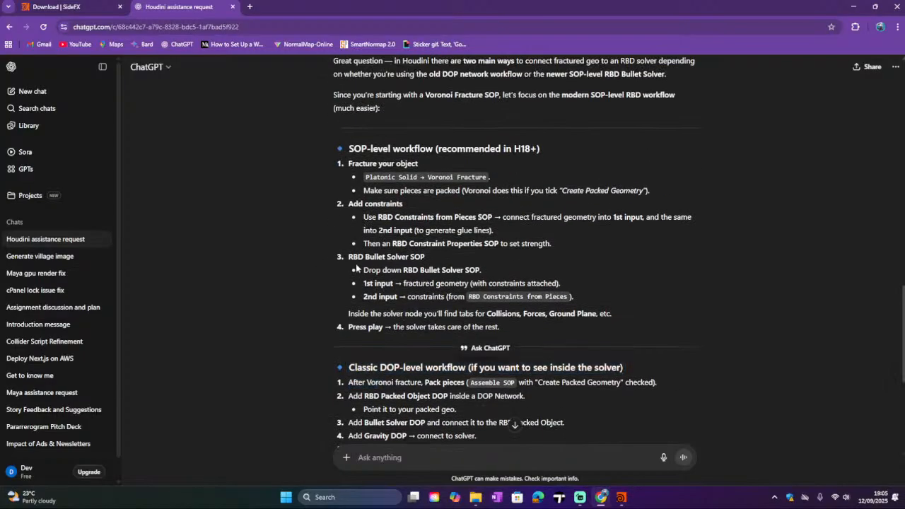
left_click_drag(356, 268, 386, 271)
left_click(359, 290)
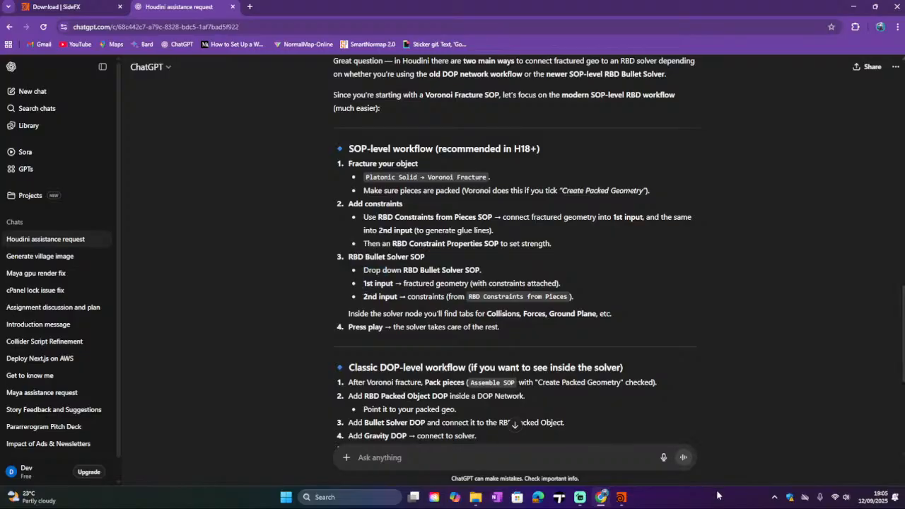
Step: Return to the geo1 network and move the DOP Network node aside
left_click(622, 498)
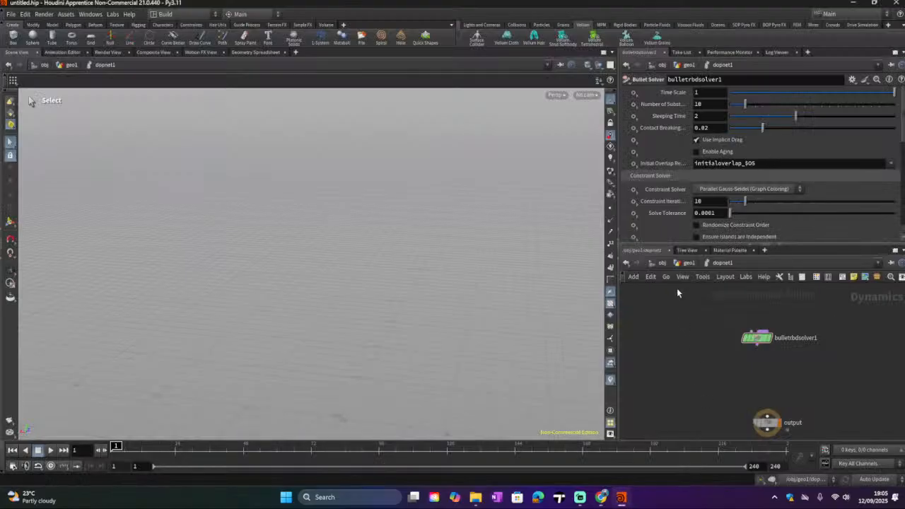
left_click(686, 263)
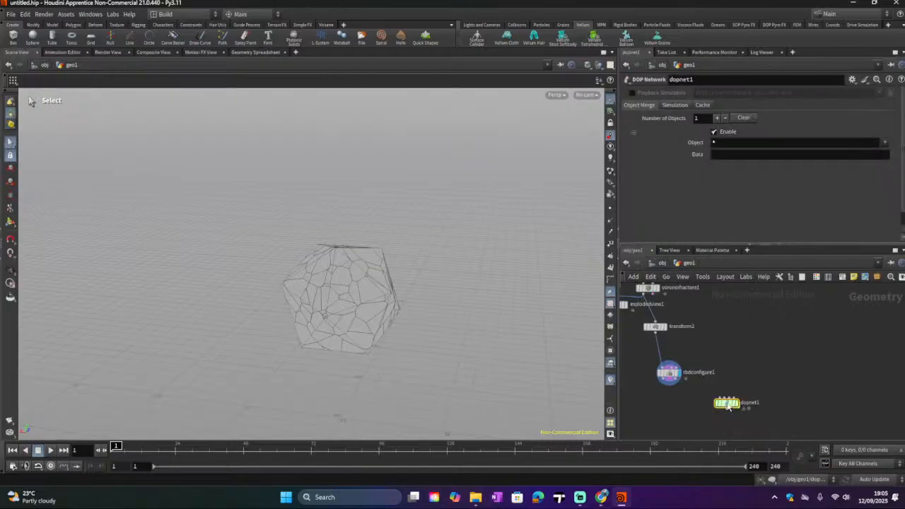
left_click_drag(728, 405, 776, 384)
Step: Add an RBD Bullet Solver node below the RBD Configure node in geo1
key("Tab")
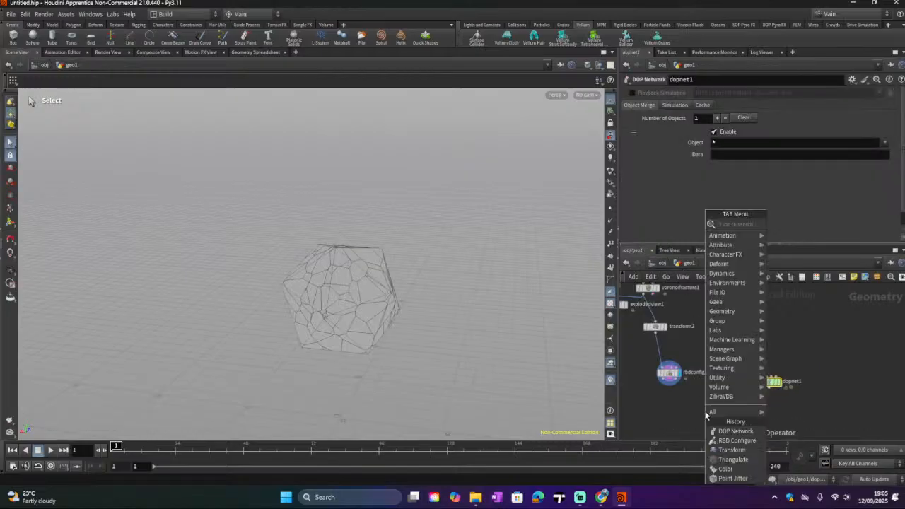
type("rbd")
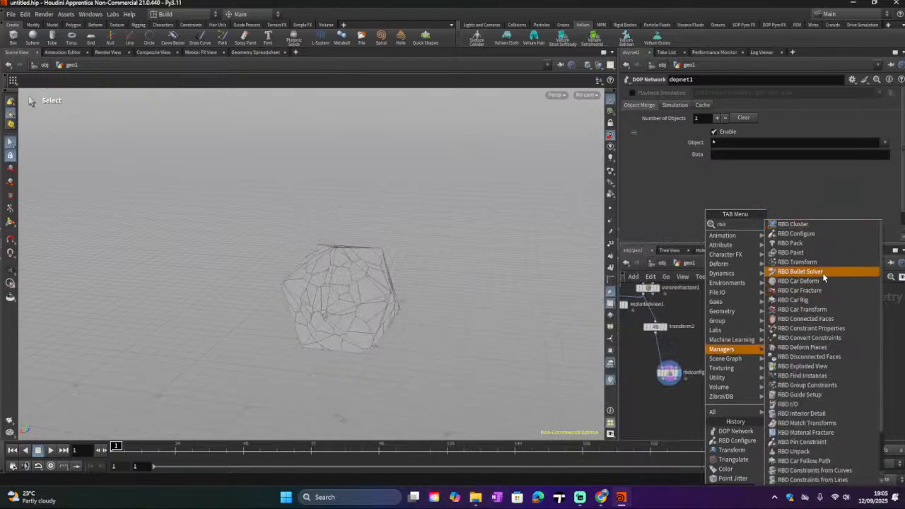
left_click(795, 271)
left_click(716, 413)
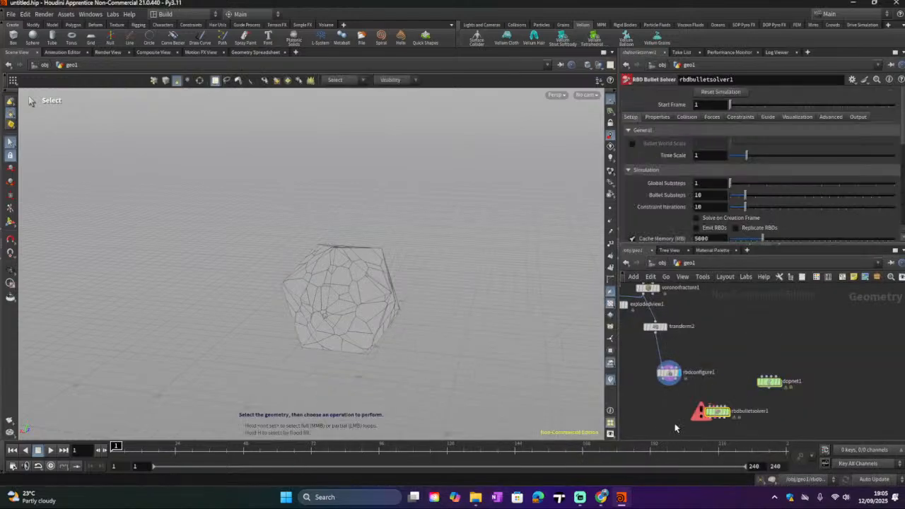
Step: Wire the RBD Configure node's output into the RBD Bullet Solver node
middle_click_drag(680, 418, 687, 385)
scroll(688, 385, "up", 1)
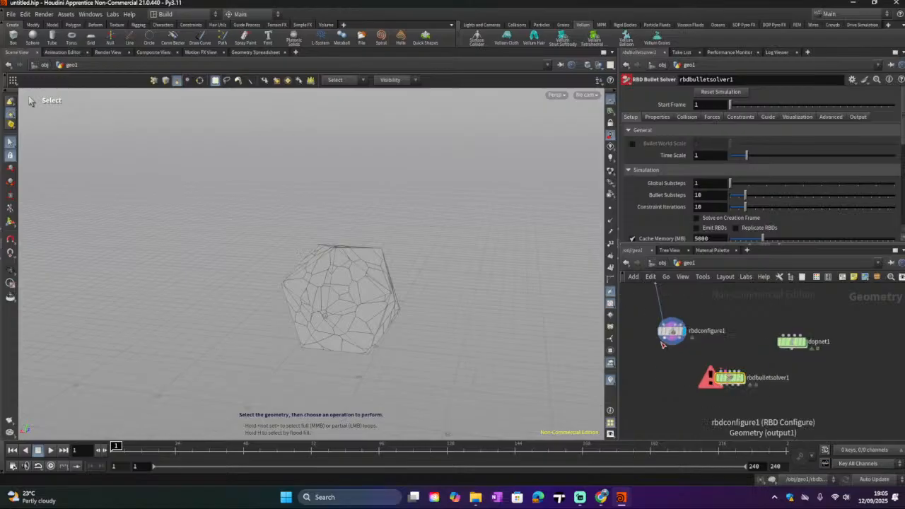
left_click(665, 344)
left_click(717, 376)
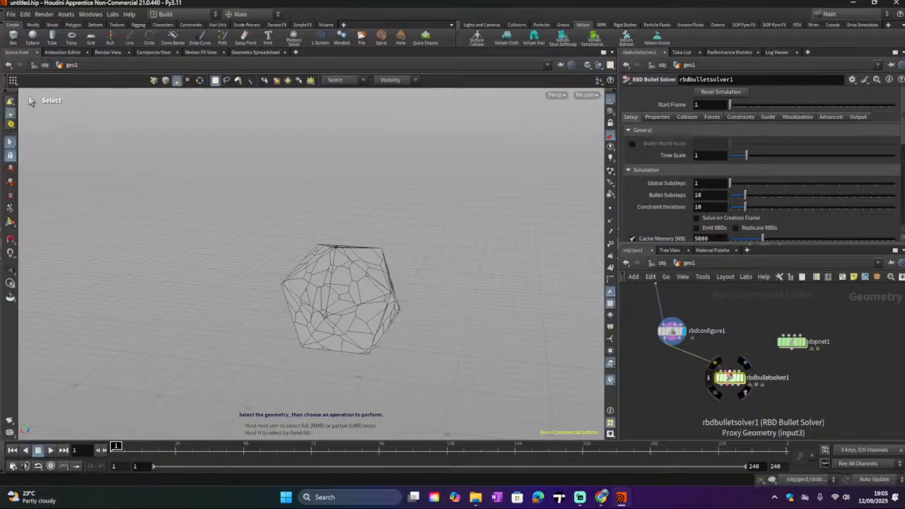
Step: Wire the RBD Configure node's remaining outputs into the RBD Bullet Solver's constraint and proxy geometry inputs
left_click(729, 375)
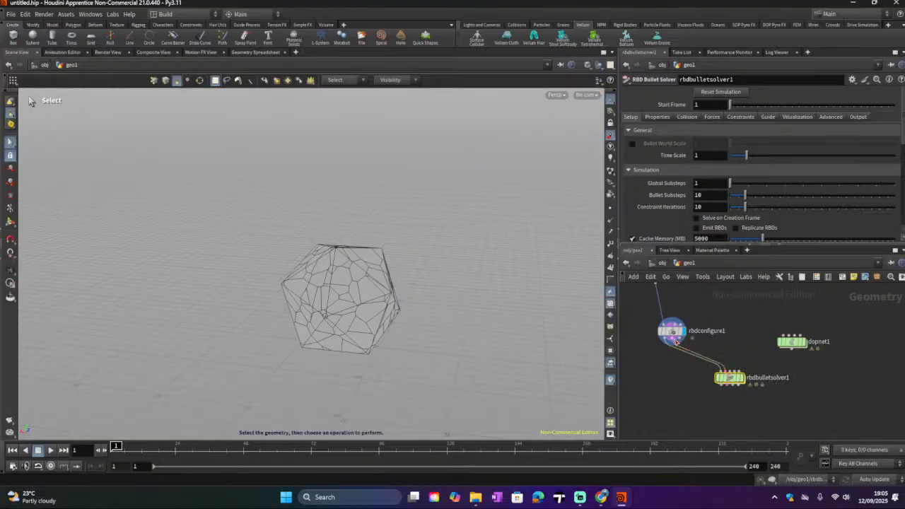
left_click(682, 342)
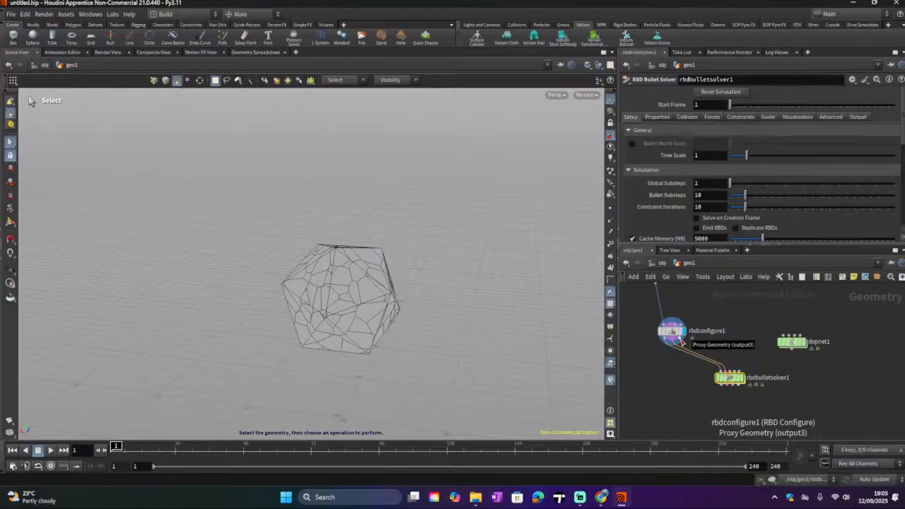
left_click(729, 371)
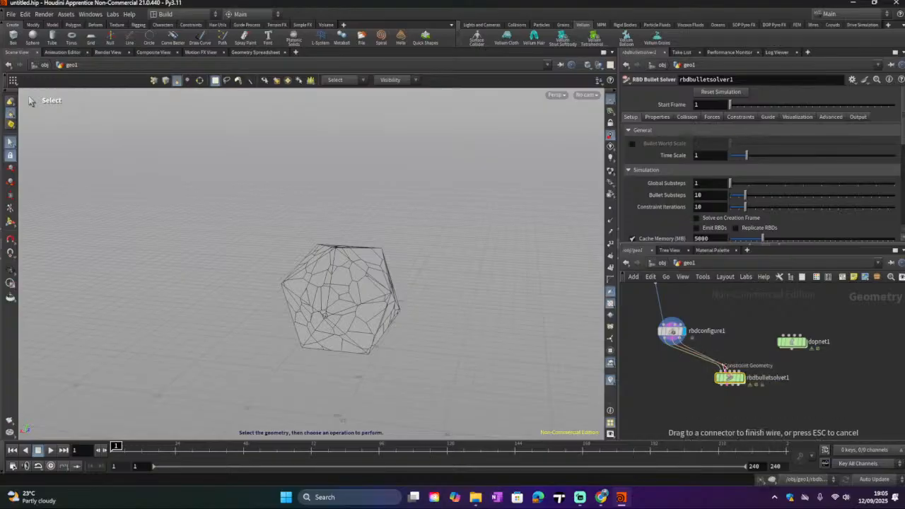
left_click(729, 370)
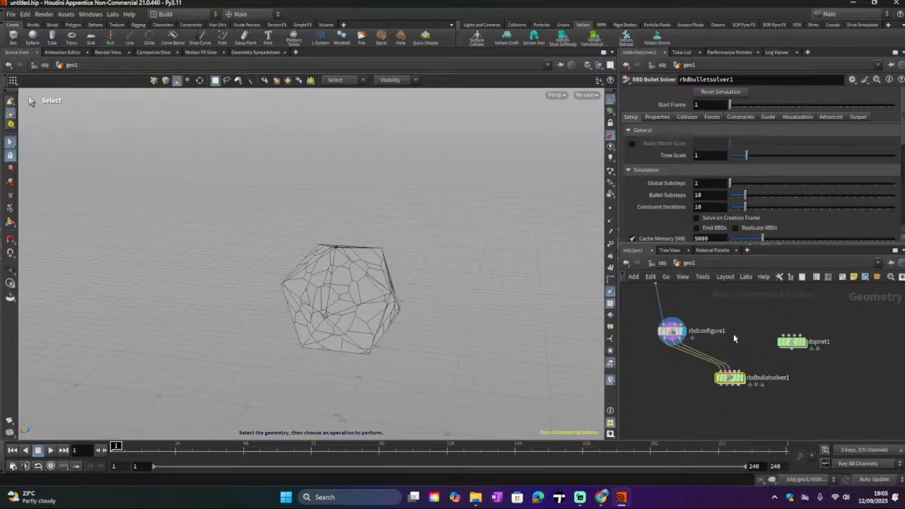
Step: Add a Grid node beside the RBD Configure node in the geo1 network
key("Tab")
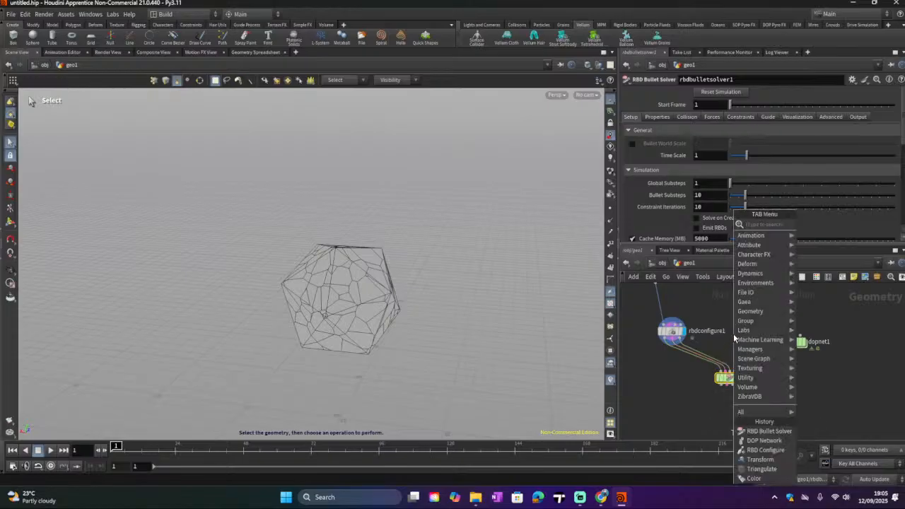
type("gr")
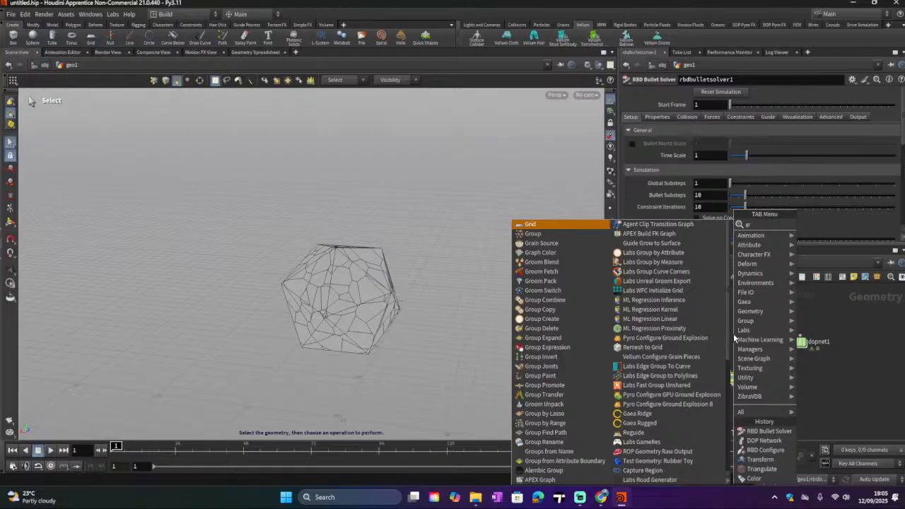
left_click(581, 225)
left_click(743, 328)
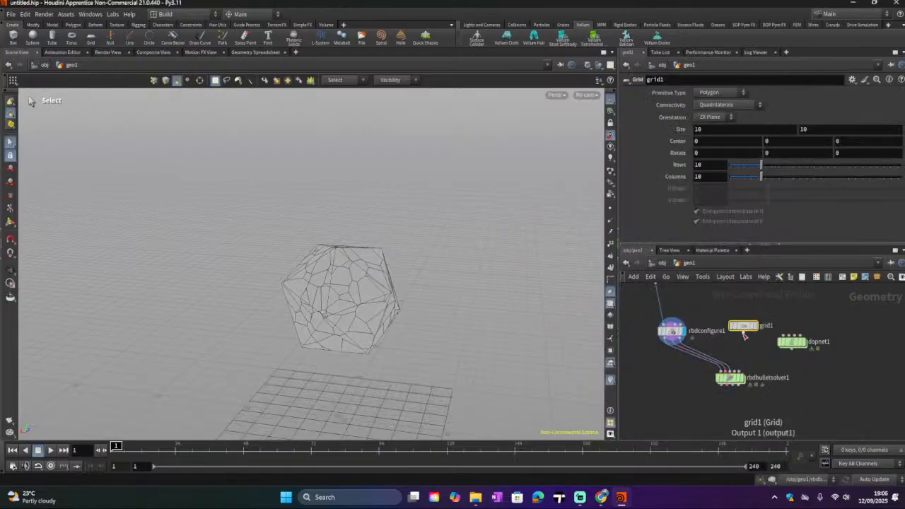
Step: Try to wire the Grid node into the RBD Bullet Solver's Collision Geometry input
left_click(743, 334)
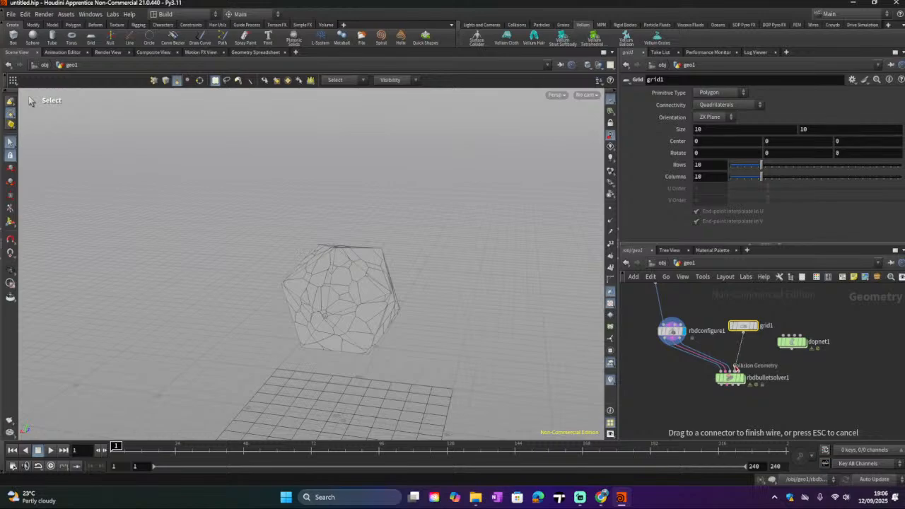
mouse_move(736, 369)
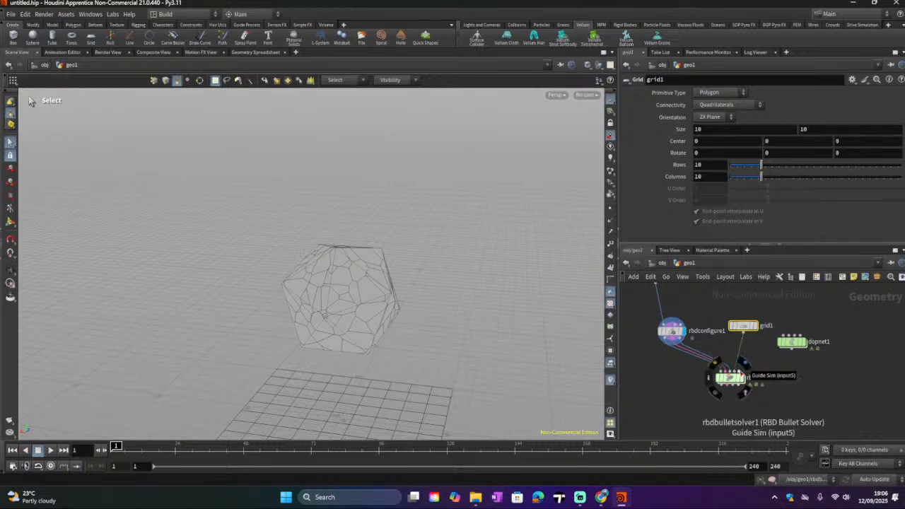
left_click(748, 374)
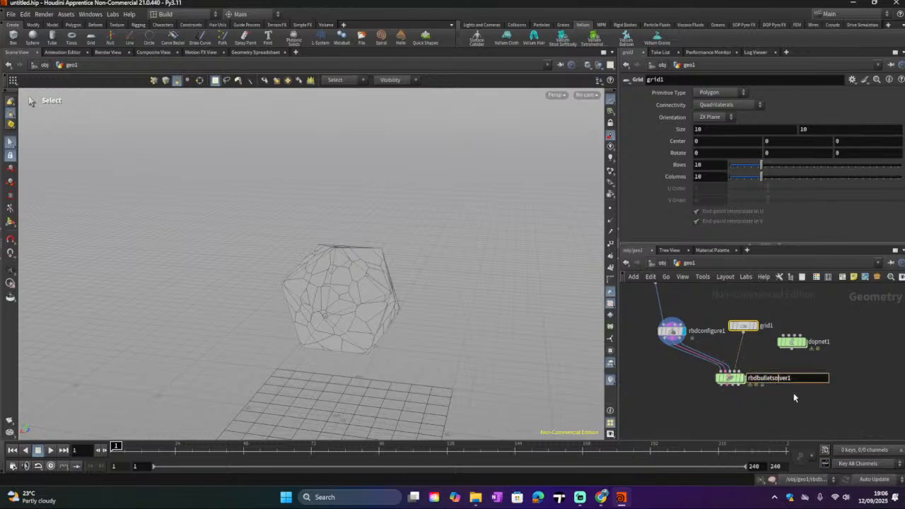
left_click(736, 381)
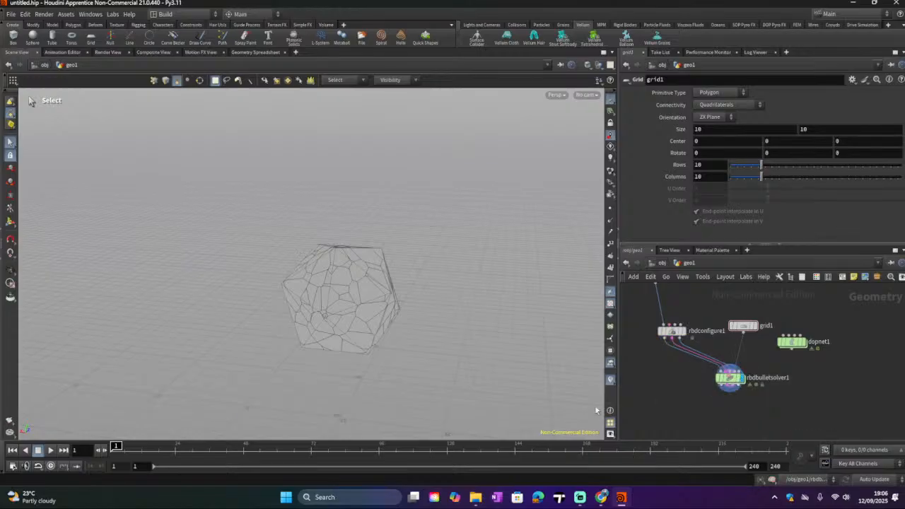
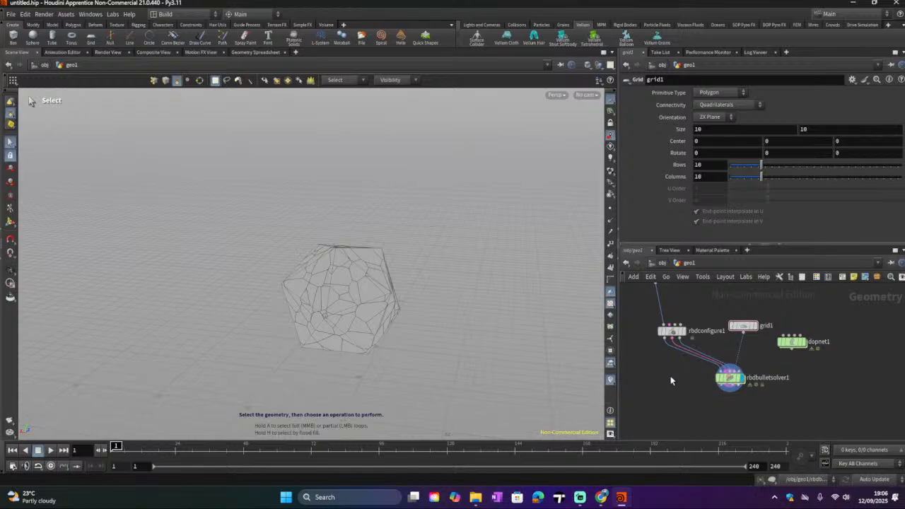
Step: Add a Null node, wire the RBD Configure output into it, and set it as the displayed node
key("Tab")
type("null")
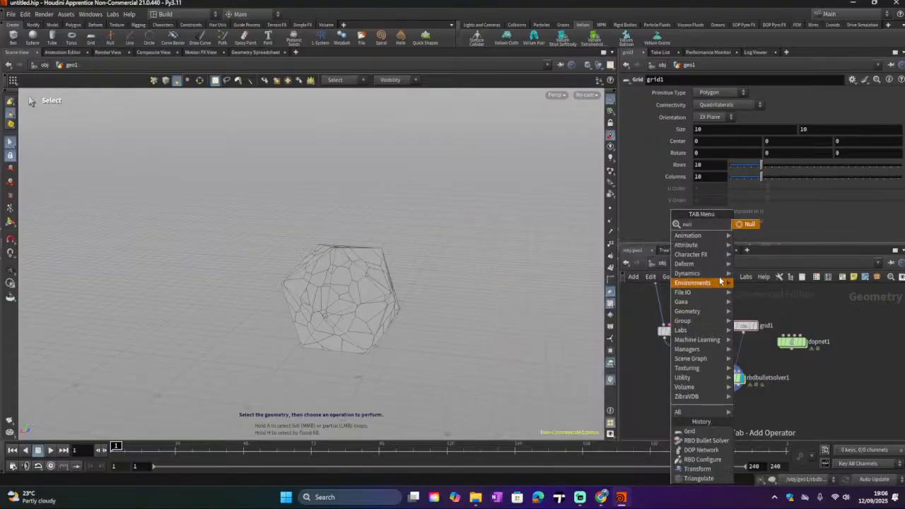
key("Return")
left_click(650, 385)
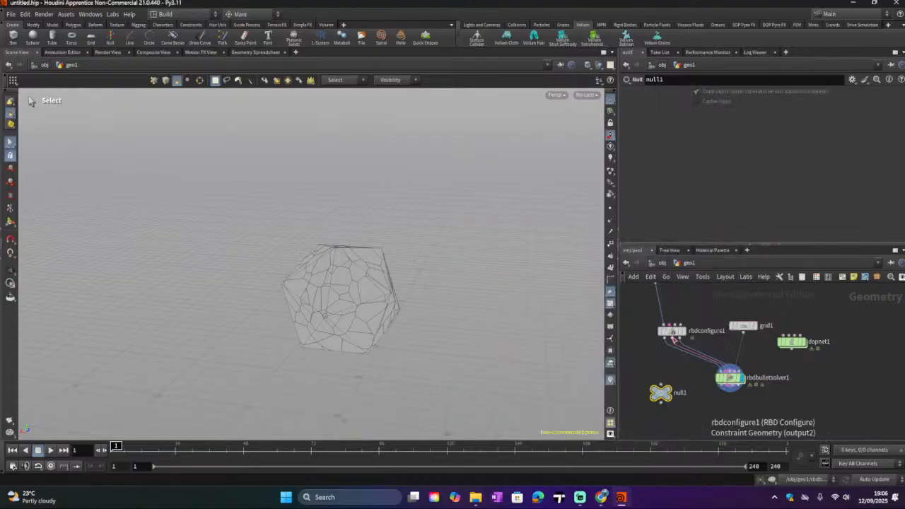
left_click_drag(673, 339, 660, 384)
left_click(676, 378)
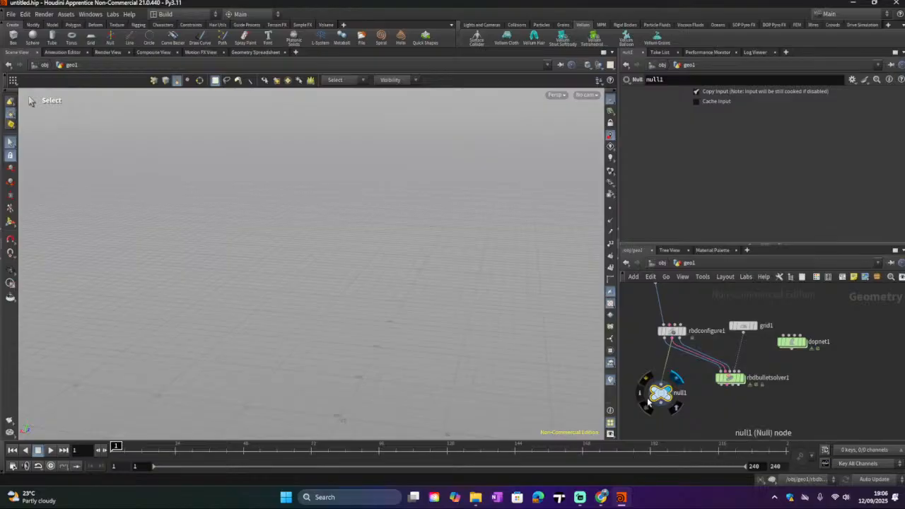
Step: Enable constraints on the RBD Configure node
left_click(671, 331)
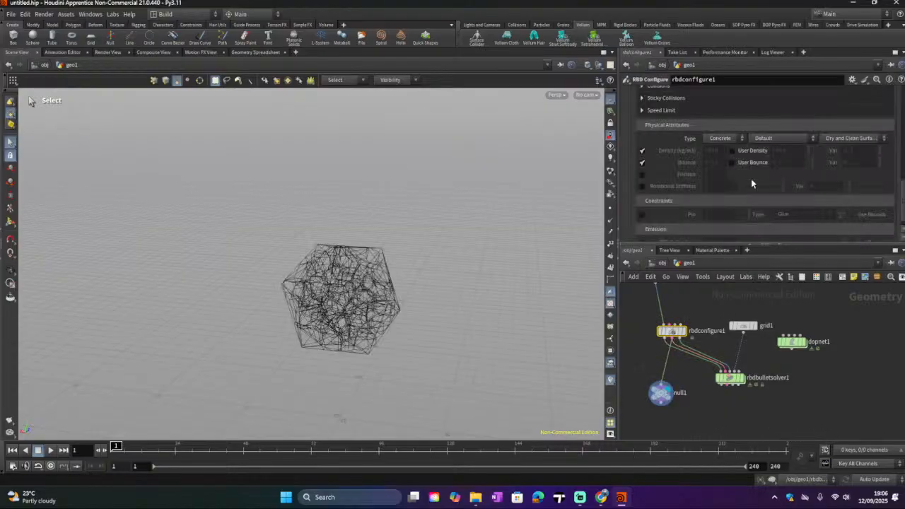
left_click(642, 214)
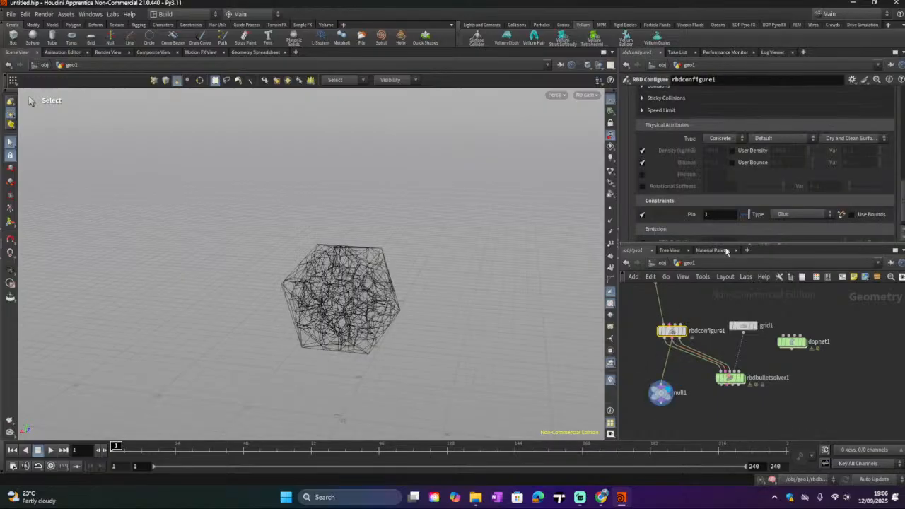
scroll(733, 194, "down", 1)
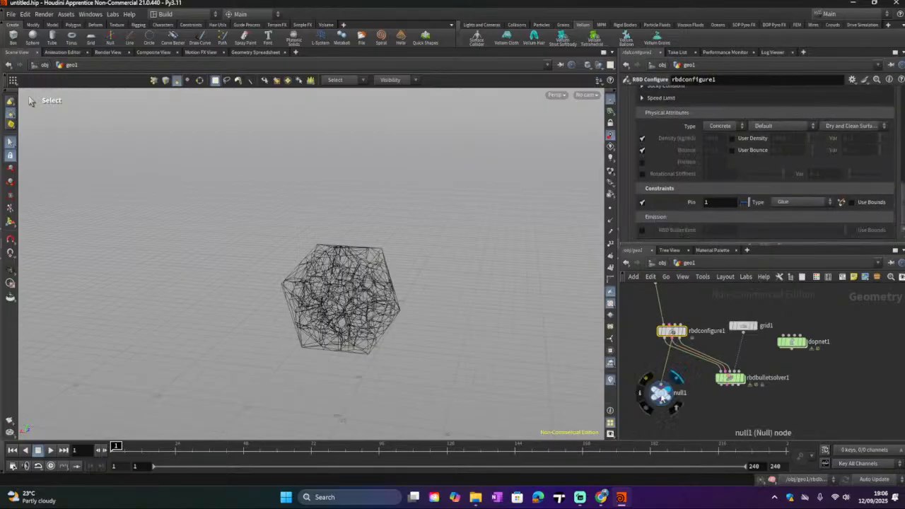
Step: Delete the null node and nudge the RBD Configure node back into place
left_click(661, 395)
key("Delete")
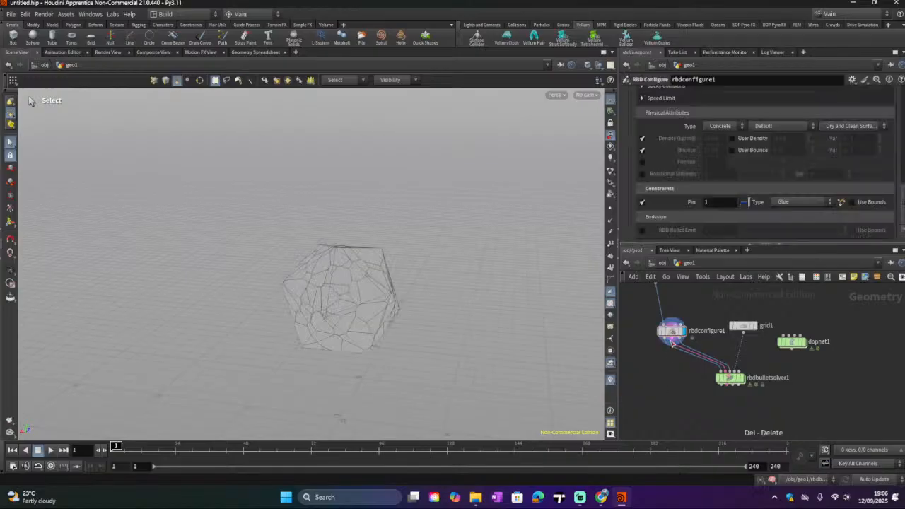
left_click_drag(673, 342, 663, 336)
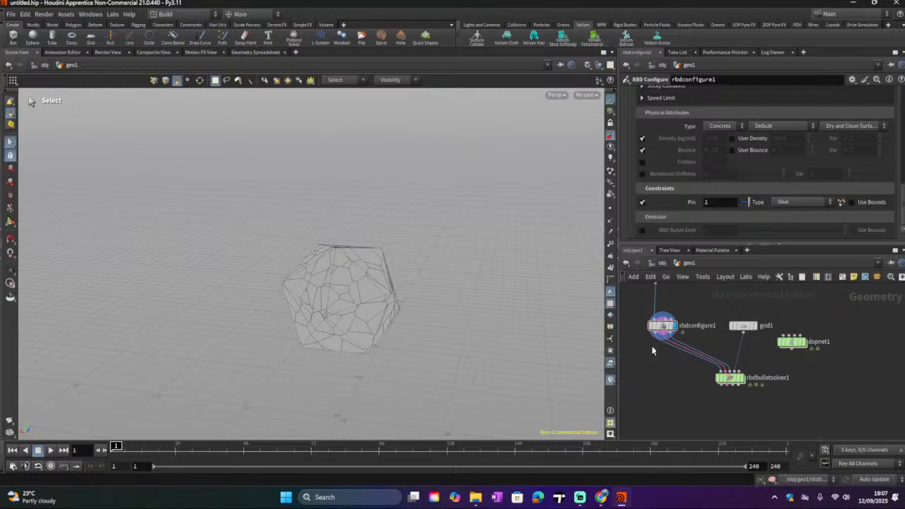
Step: Display the RBD Bullet Solver output, play the simulation, and return to frame 1
mouse_move(743, 386)
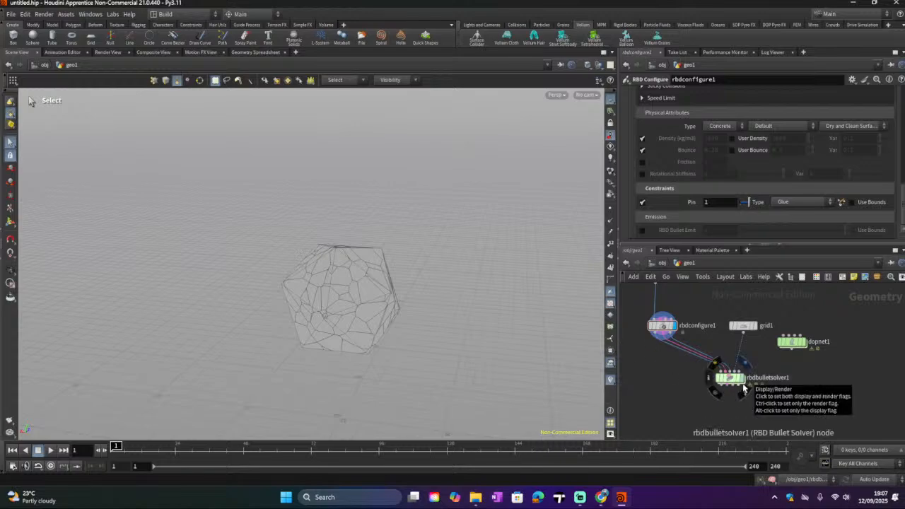
left_click(743, 386)
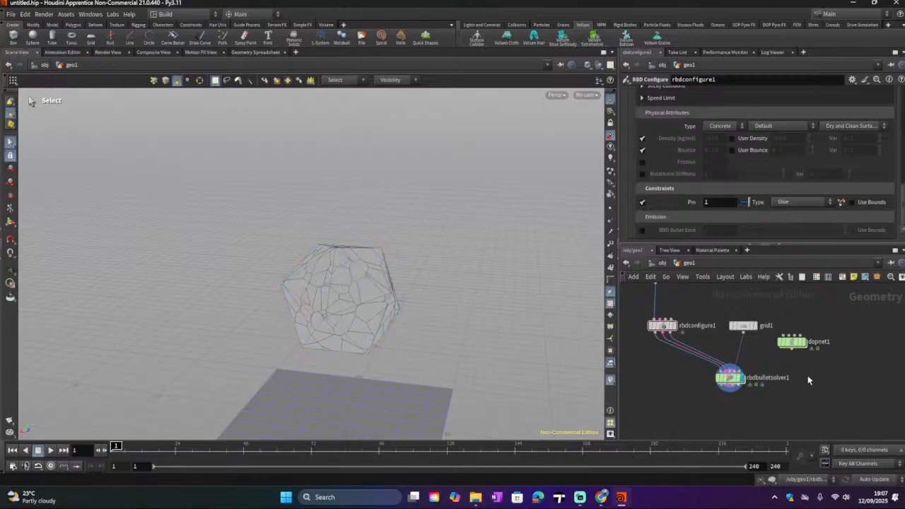
scroll(808, 380, "down", 2)
middle_click_drag(294, 347, 268, 249, "alt")
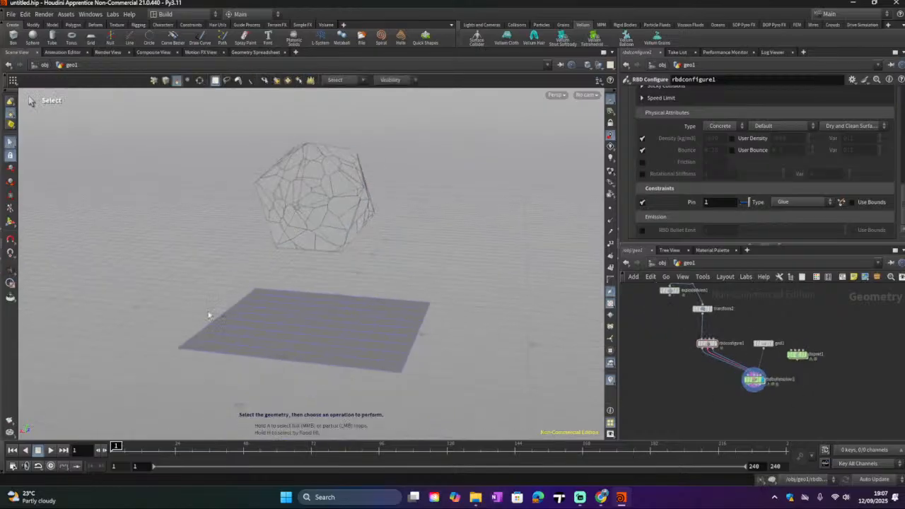
left_click(49, 450)
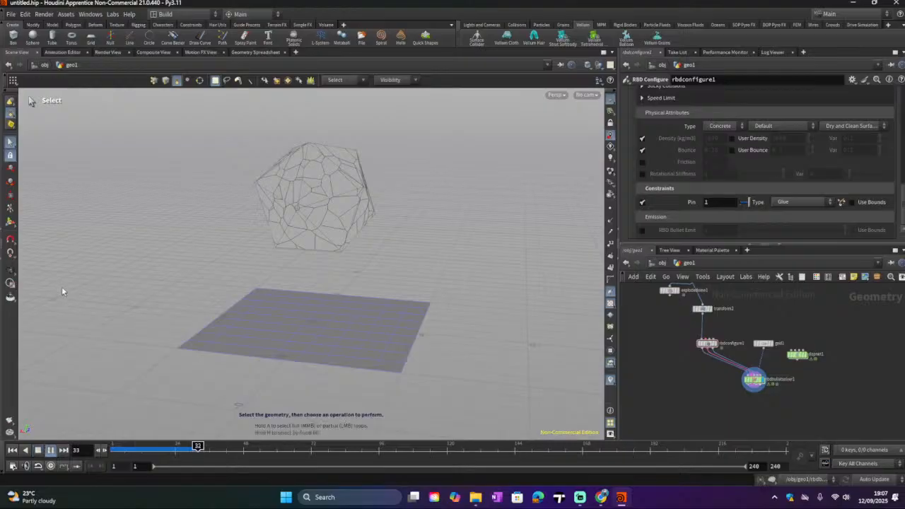
left_click(38, 451)
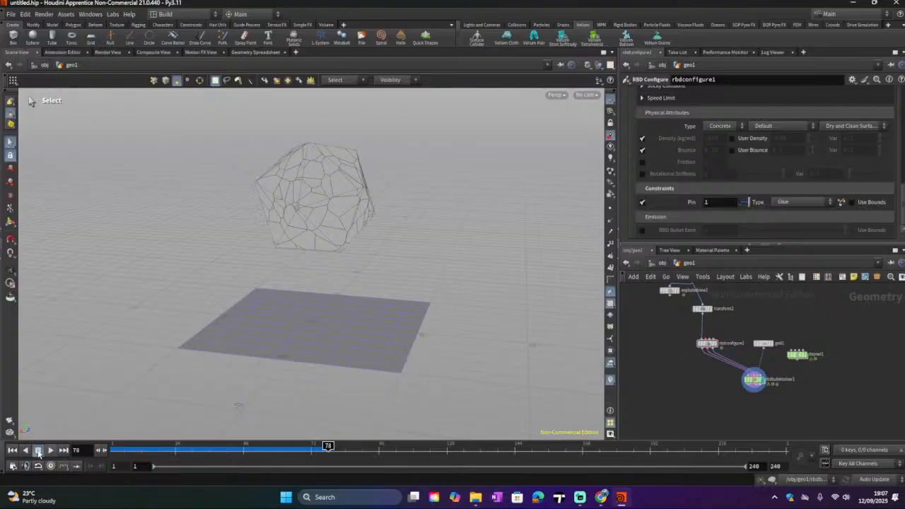
left_click(12, 450)
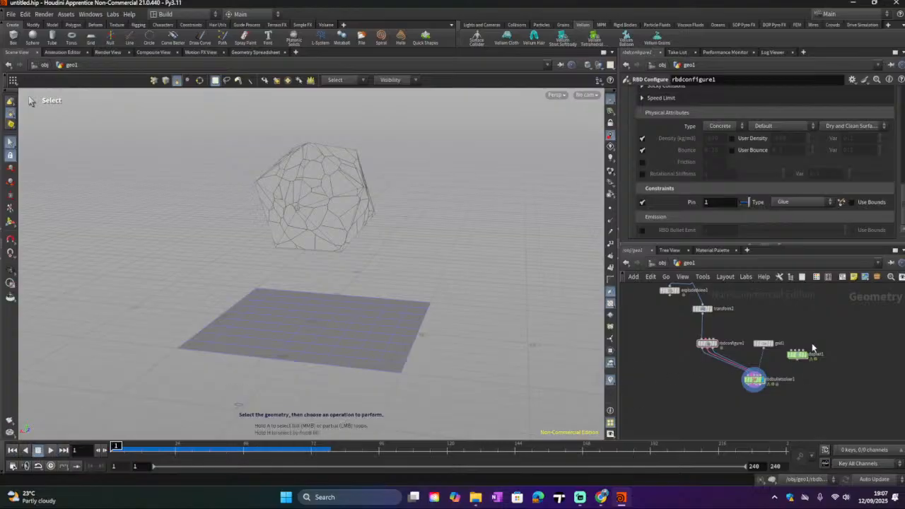
Step: Review the RBD Bullet Solver's Forces and Setup parameters and consult the ChatGPT workflow notes in the browser
mouse_move(753, 382)
left_click(755, 382)
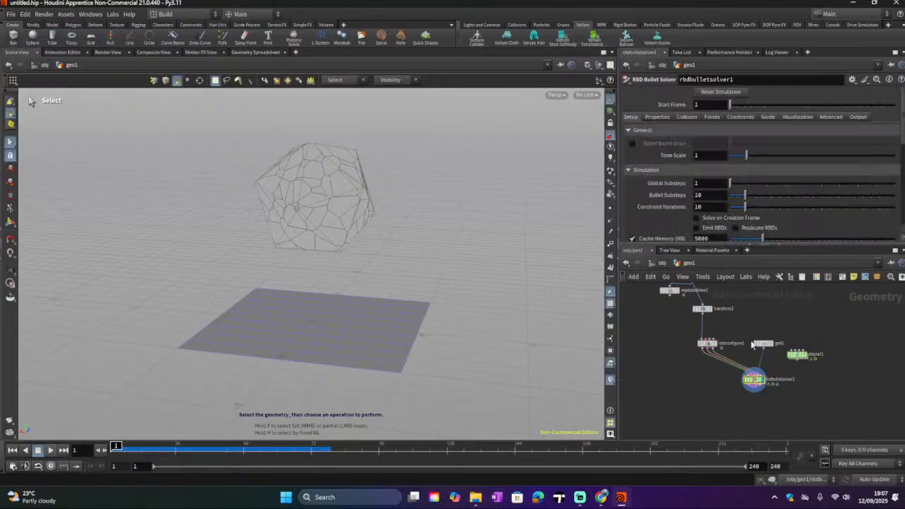
left_click(708, 117)
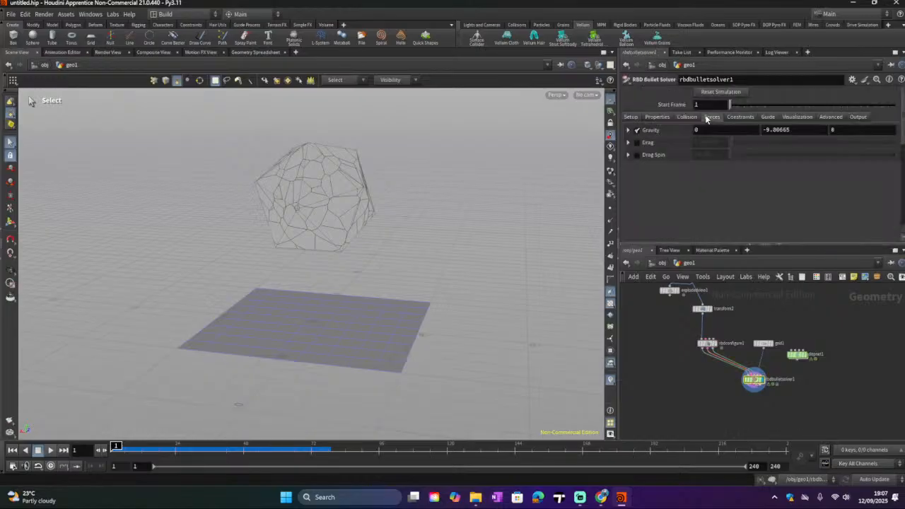
left_click(630, 117)
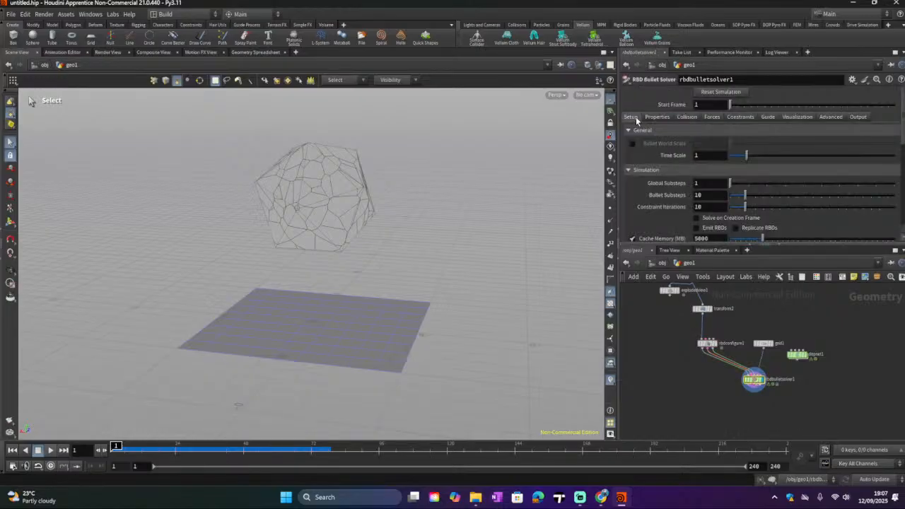
scroll(660, 166, "down", 1)
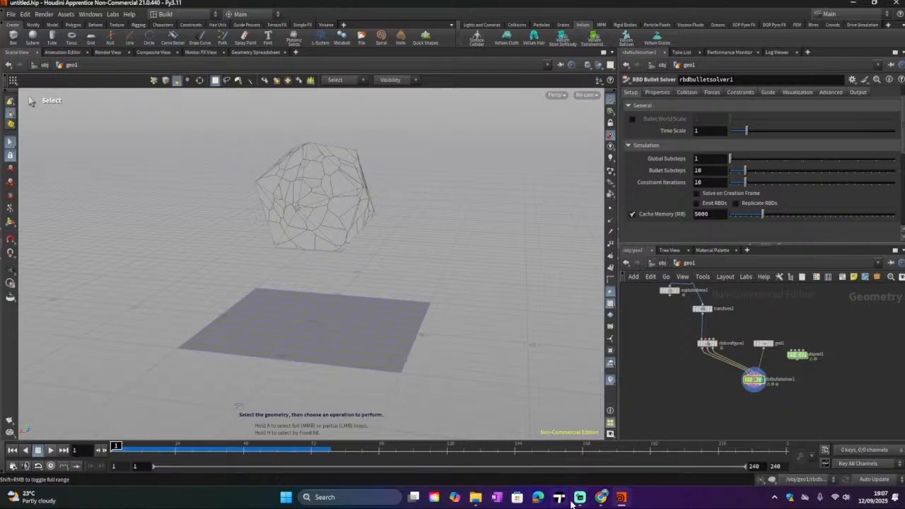
left_click(600, 497)
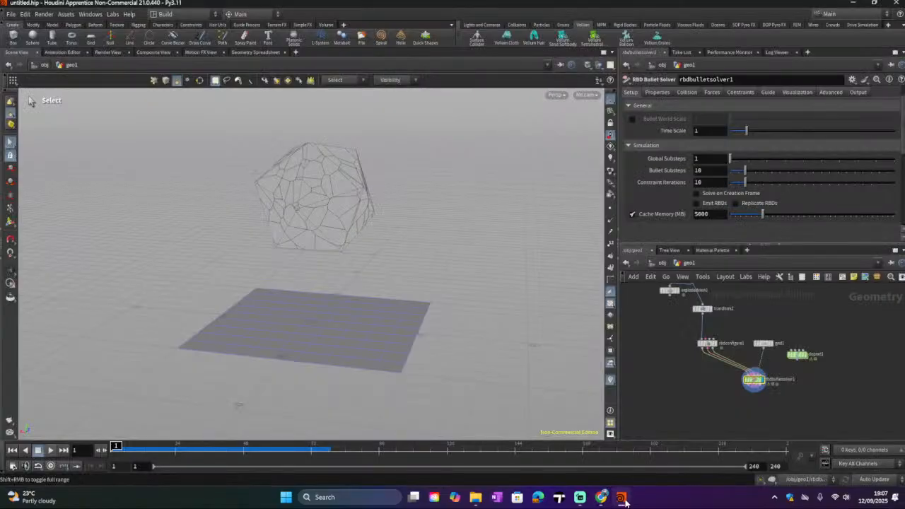
left_click(620, 497)
Step: Turn off Create Packed Fragments on the RBD Configure node
left_click(709, 345)
scroll(710, 178, "down", 5)
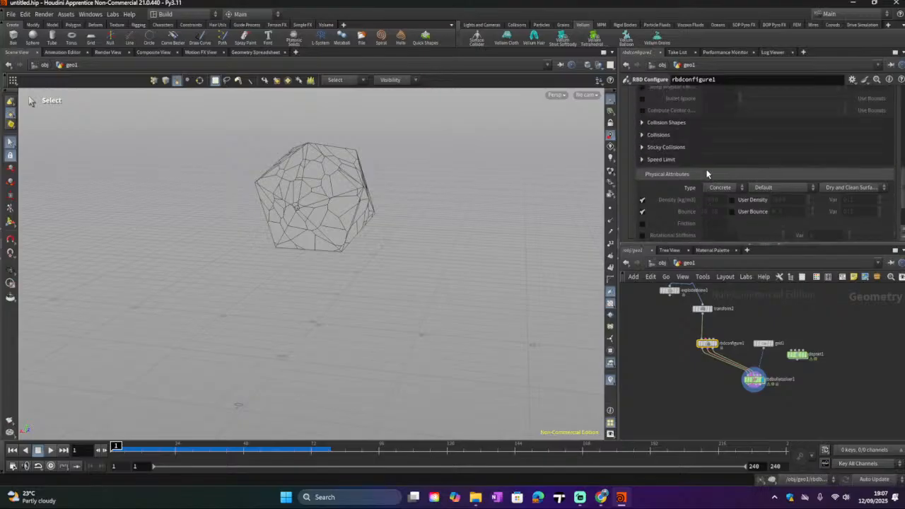
scroll(710, 175, "up", 5)
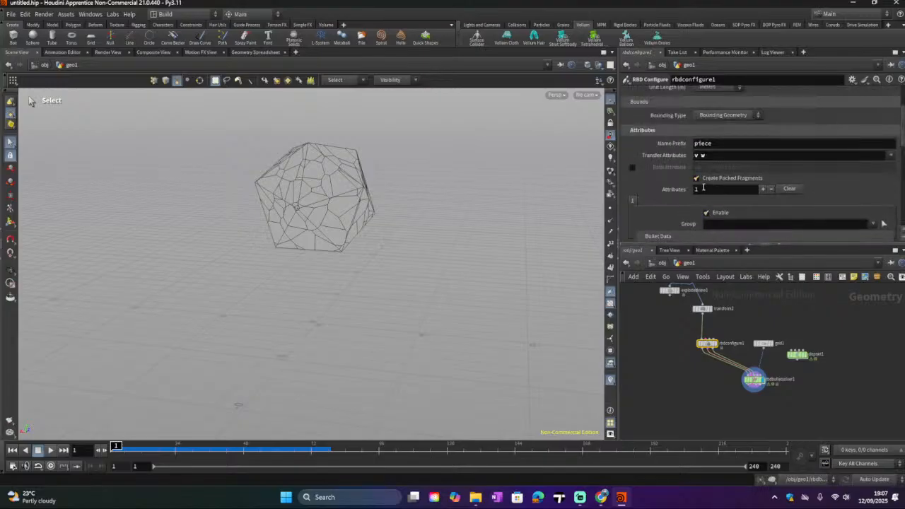
scroll(698, 185, "up", 1)
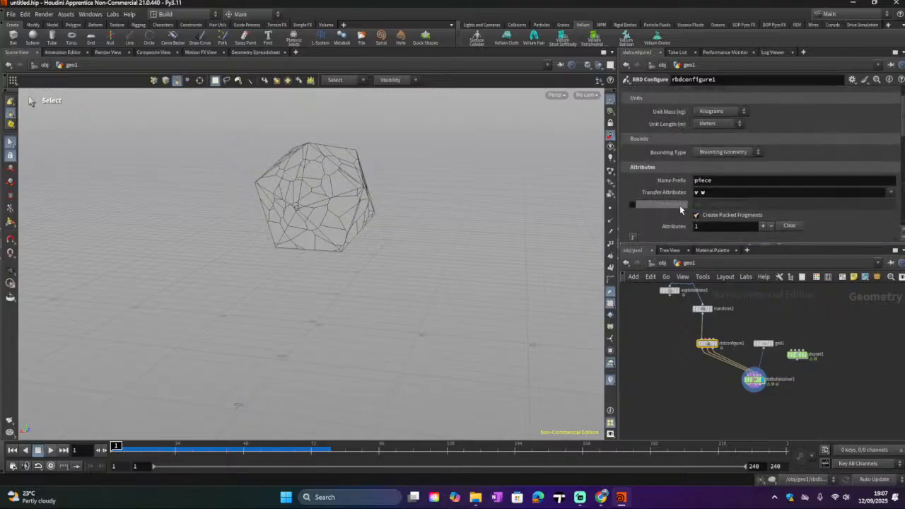
scroll(648, 217, "up", 1)
scroll(650, 218, "up", 1)
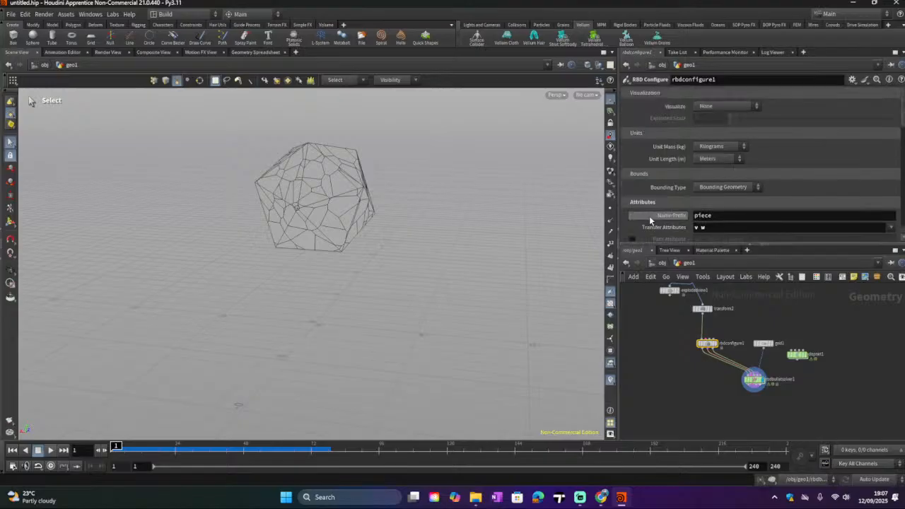
left_click(702, 189)
left_click(676, 191)
scroll(664, 191, "down", 2)
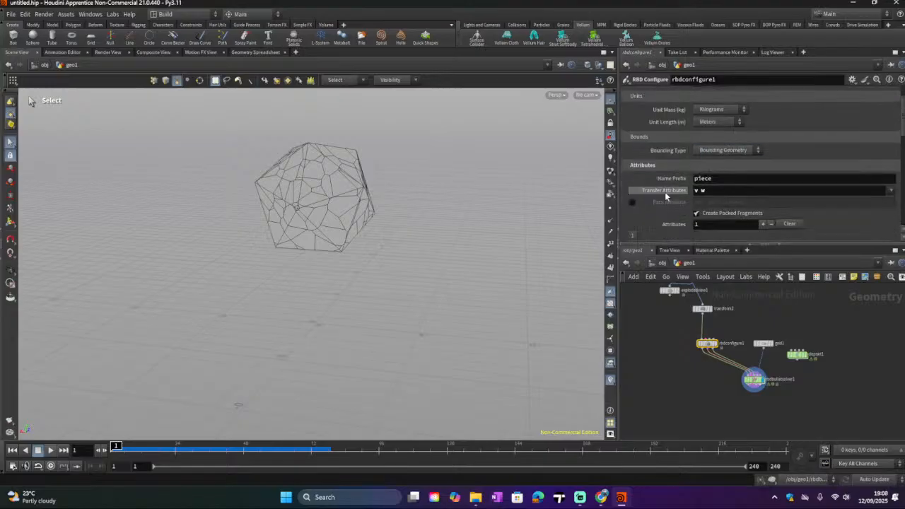
left_click(696, 189)
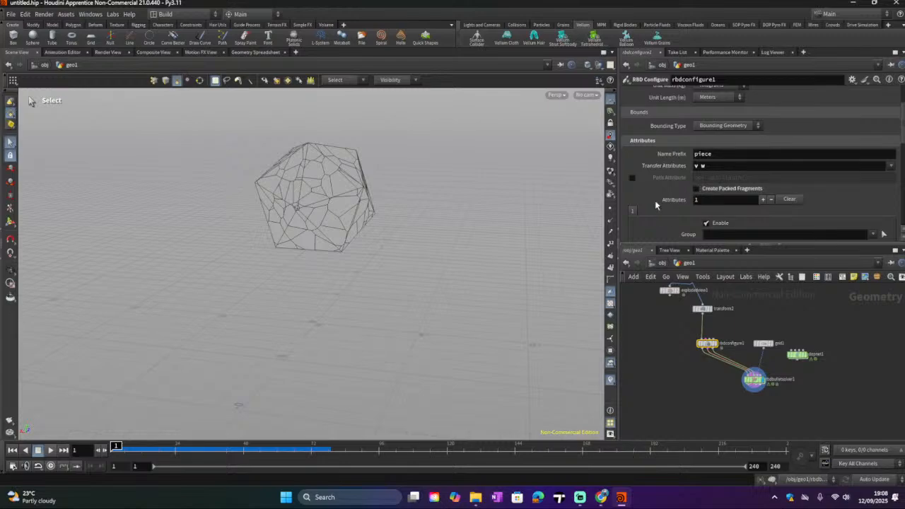
Step: Replay the simulation from the start and rewind to frame 1
scroll(654, 200, "down", 1)
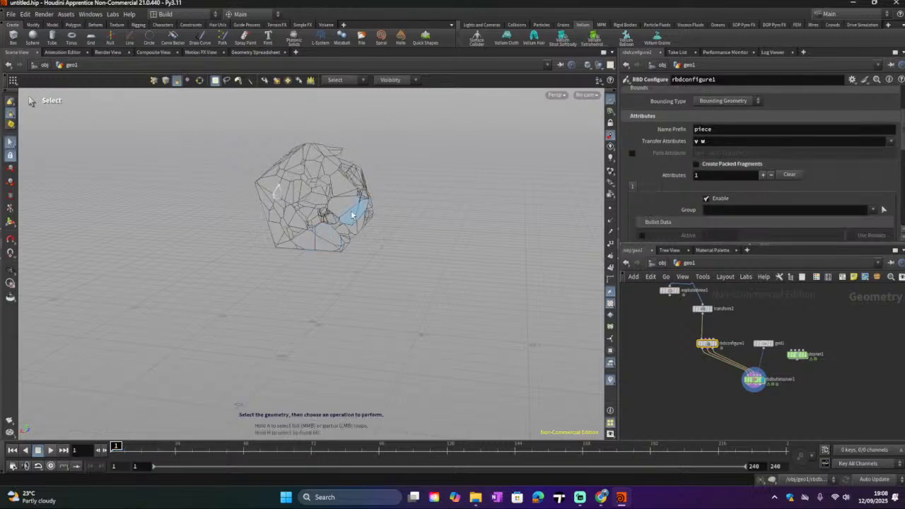
key("Escape")
left_click_drag(369, 208, 280, 205)
left_click(50, 450)
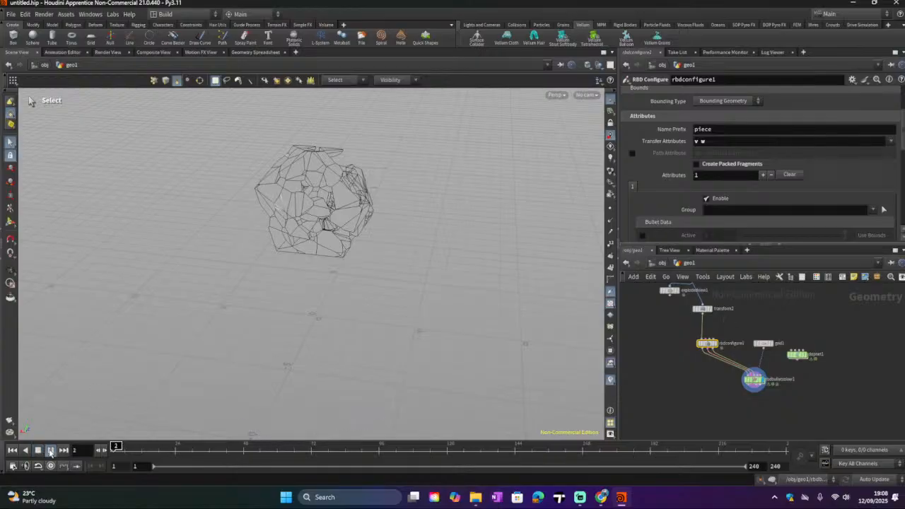
left_click(45, 452)
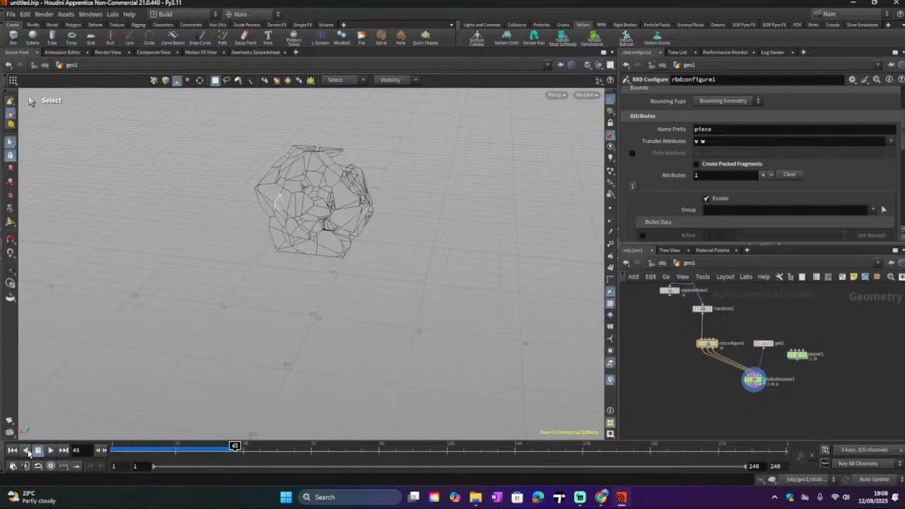
left_click(13, 450)
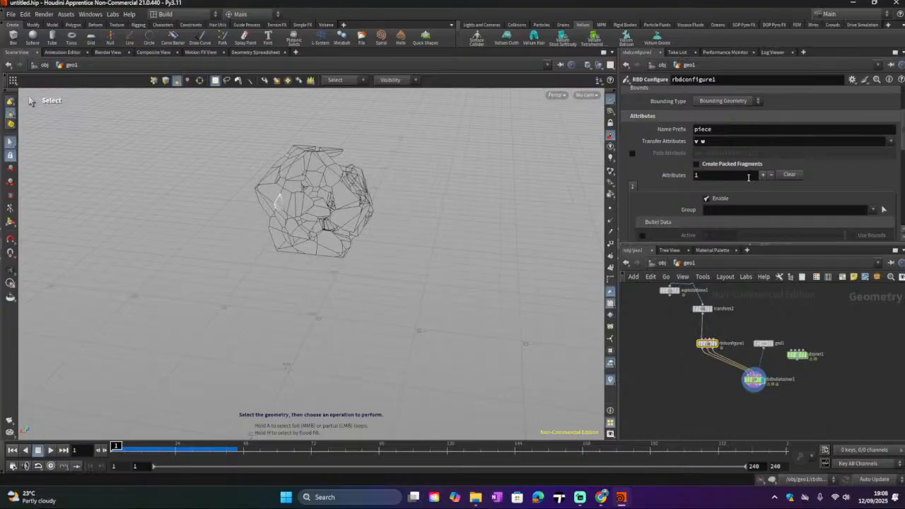
Step: Disable the Primitive Piece output attribute on the Voronoi Fracture node
scroll(707, 164, "up", 2)
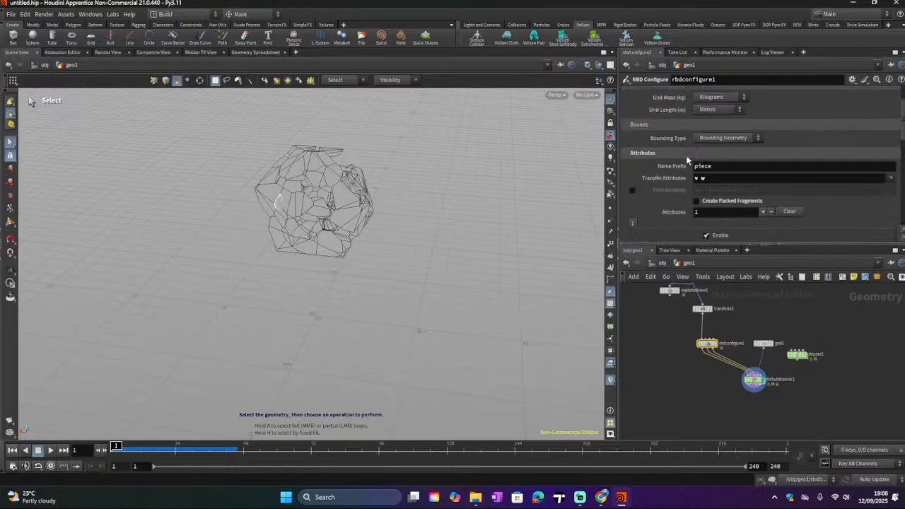
middle_click_drag(735, 306, 745, 336)
left_click(706, 308)
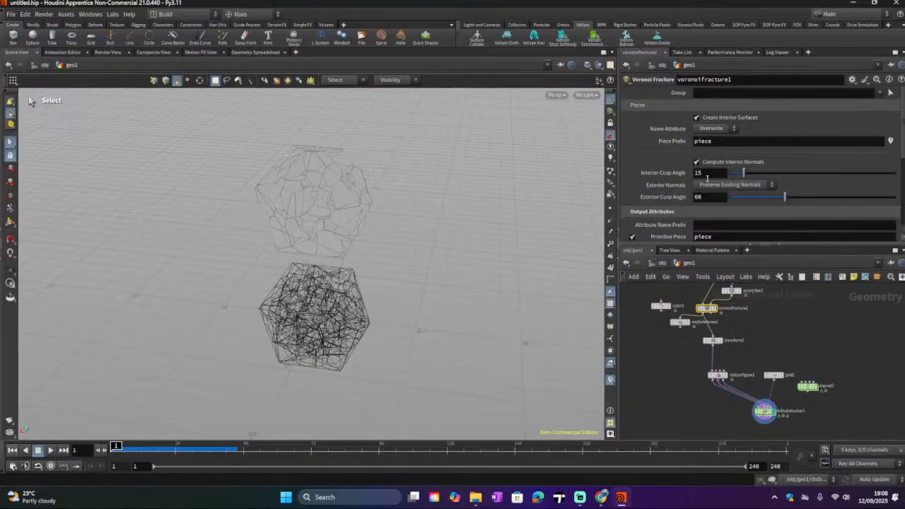
scroll(707, 180, "down", 1)
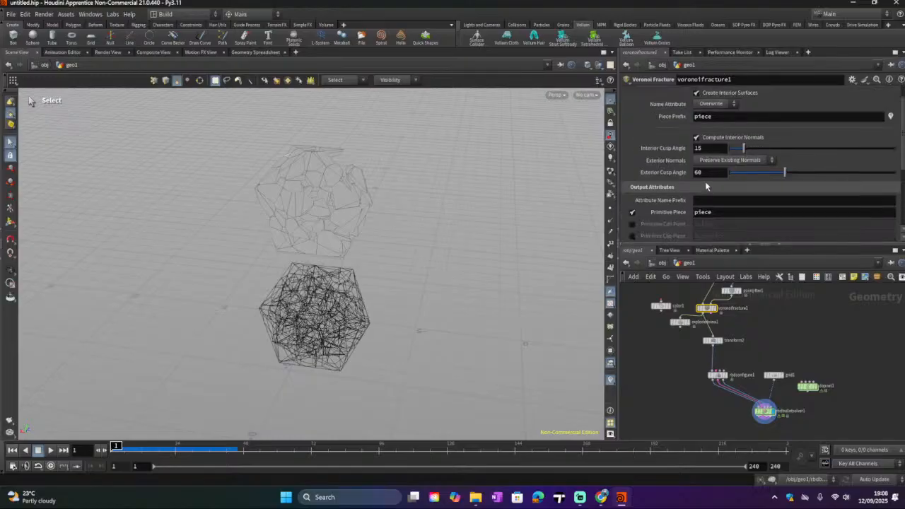
scroll(705, 186, "down", 1)
left_click(631, 188)
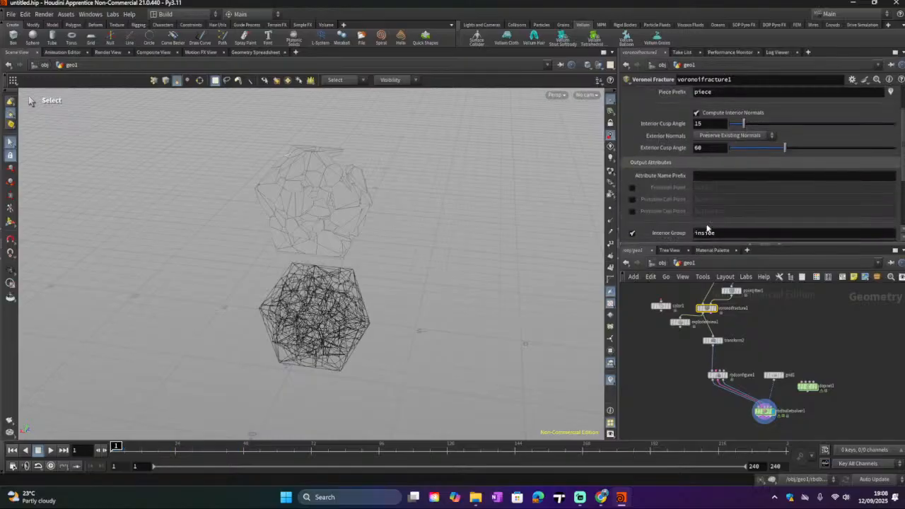
Step: Select the RBD Bullet Solver node to show its simulation output
scroll(706, 227, "down", 2)
left_click(764, 411)
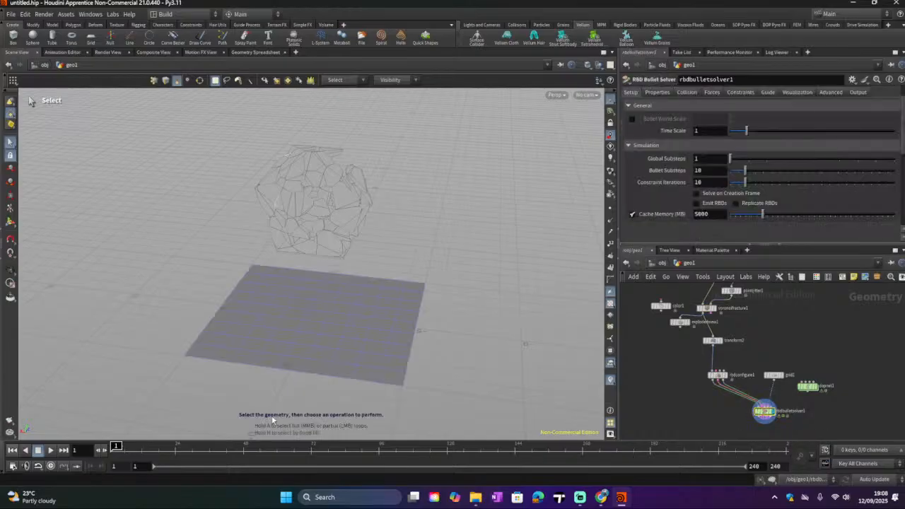
Step: Play the simulation briefly, pause it and rewind to the first frame
left_click(50, 450)
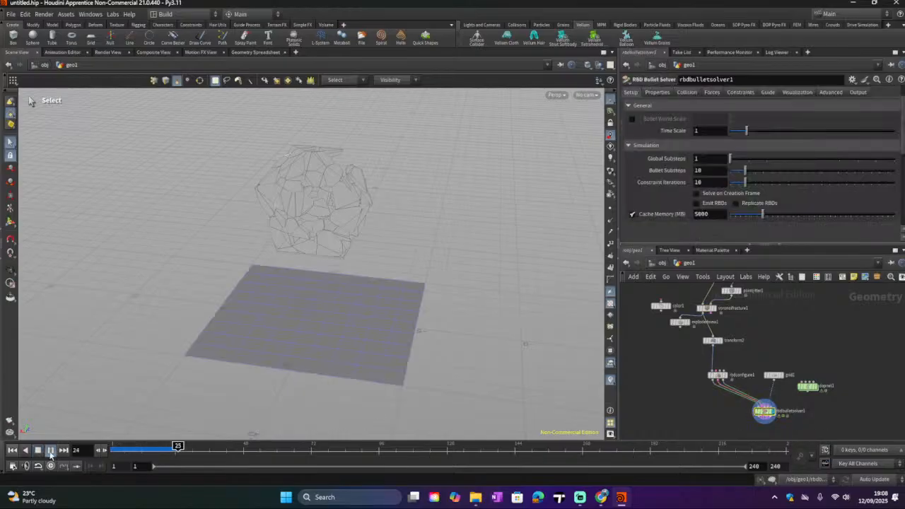
left_click(50, 451)
left_click(12, 450)
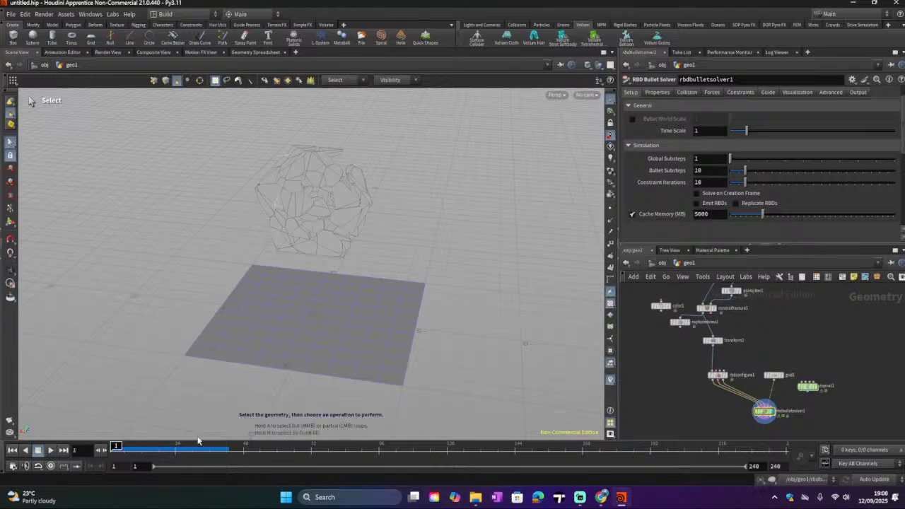
Step: Review the step-by-step RBD setup instructions in the ChatGPT browser tab, then return to Houdini
left_click(603, 498)
scroll(403, 273, "up", 9)
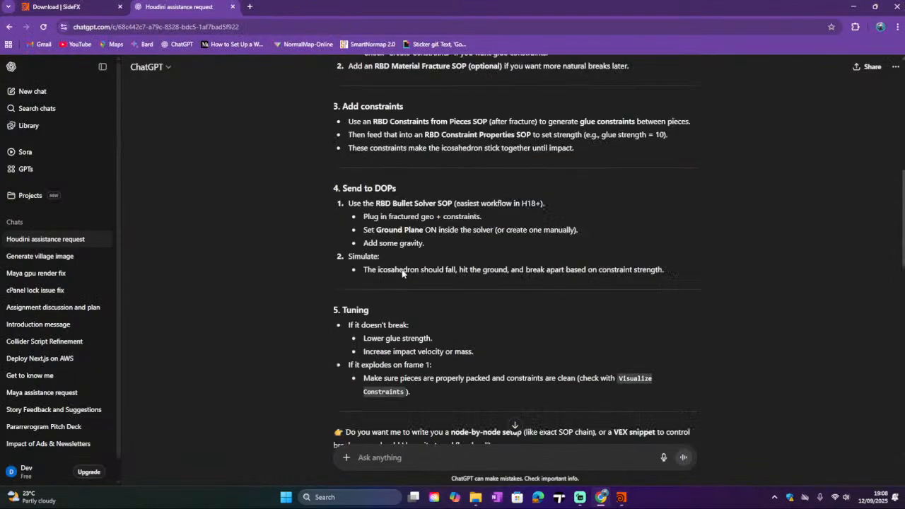
scroll(402, 273, "up", 3)
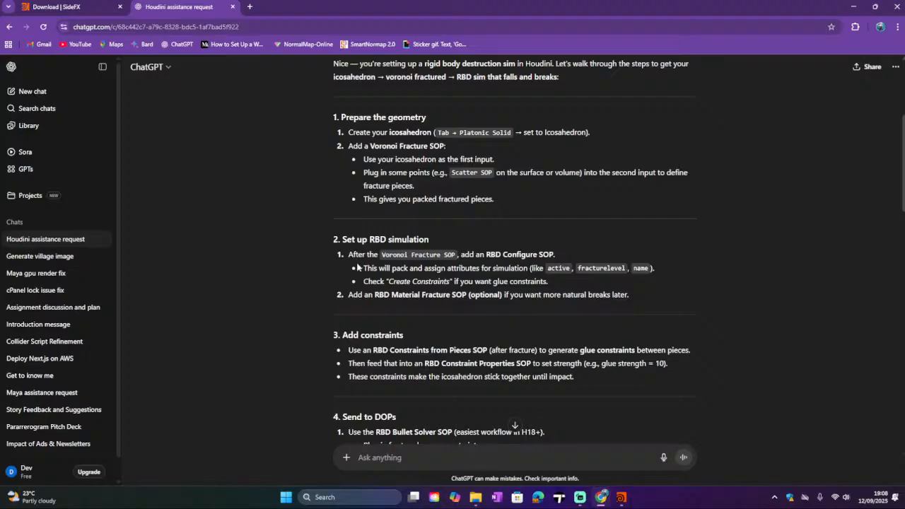
left_click(581, 498)
left_click(581, 498)
left_click(621, 497)
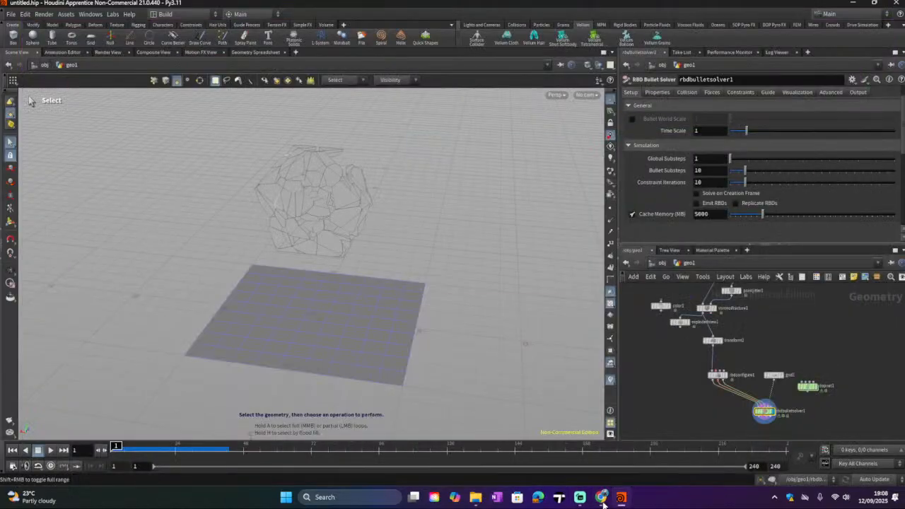
Step: Add a Pack node after the Voronoi Fracture node and wire it into the chain feeding the transform
left_click(709, 308)
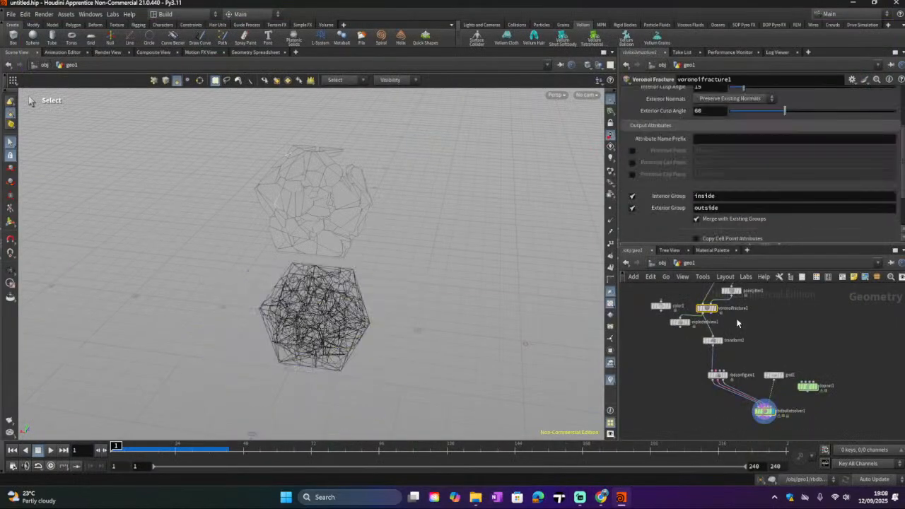
middle_click_drag(739, 324, 750, 344)
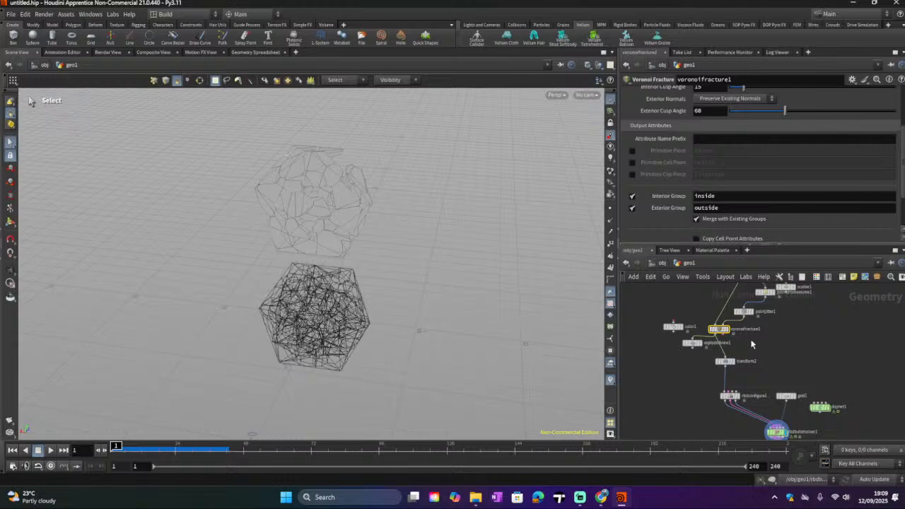
scroll(797, 205, "down", 3)
scroll(797, 205, "up", 6)
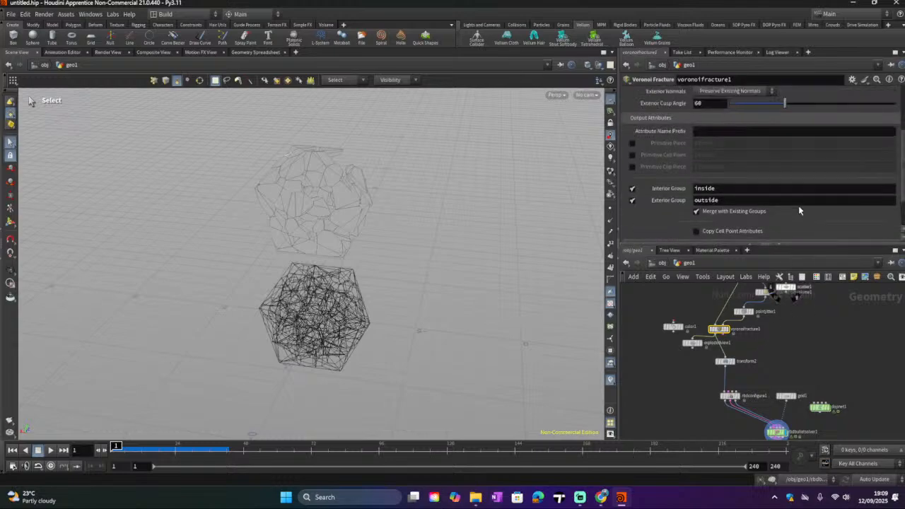
scroll(799, 205, "up", 1)
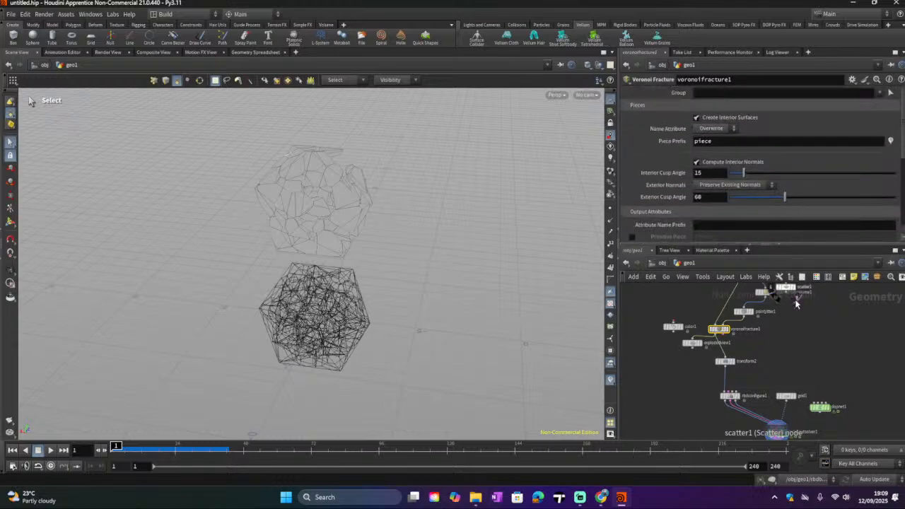
key("Tab")
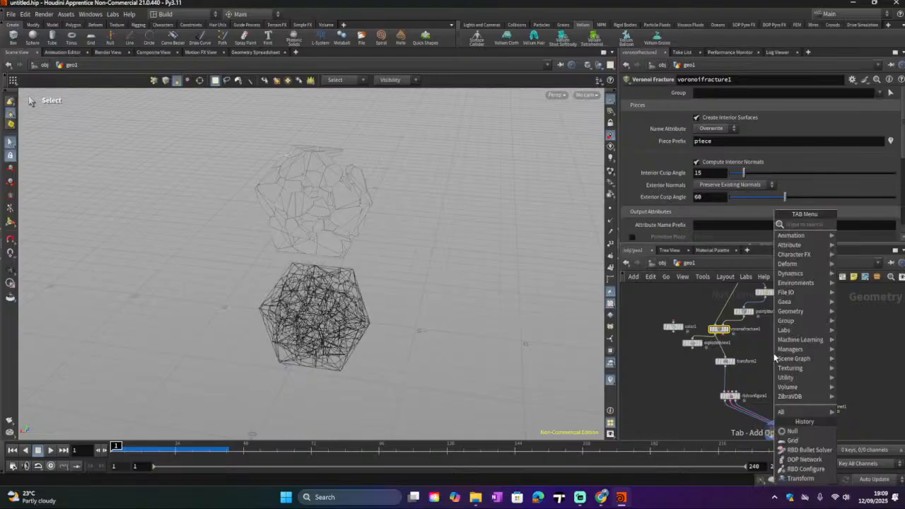
type("p")
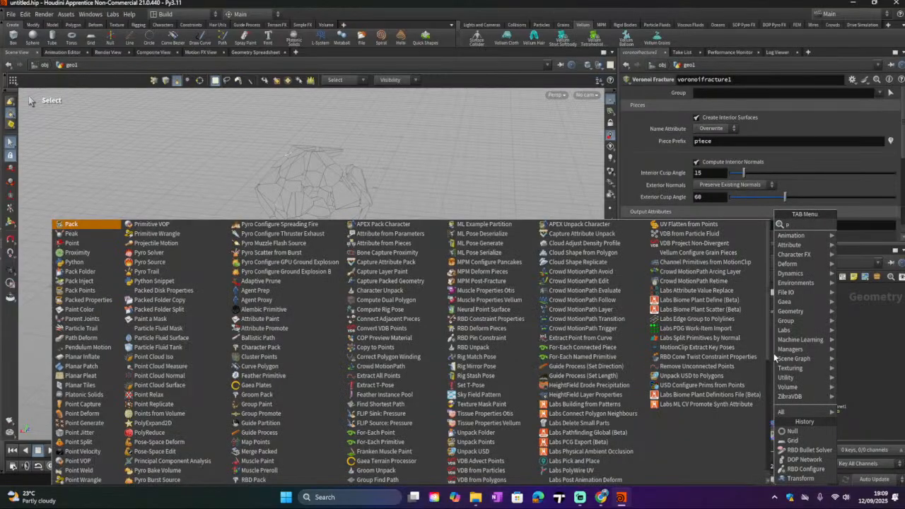
type("ack")
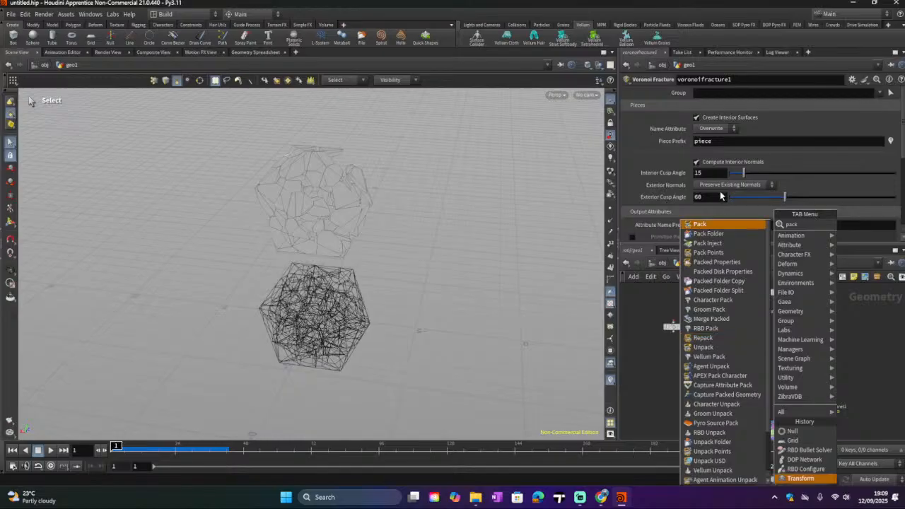
left_click(710, 224)
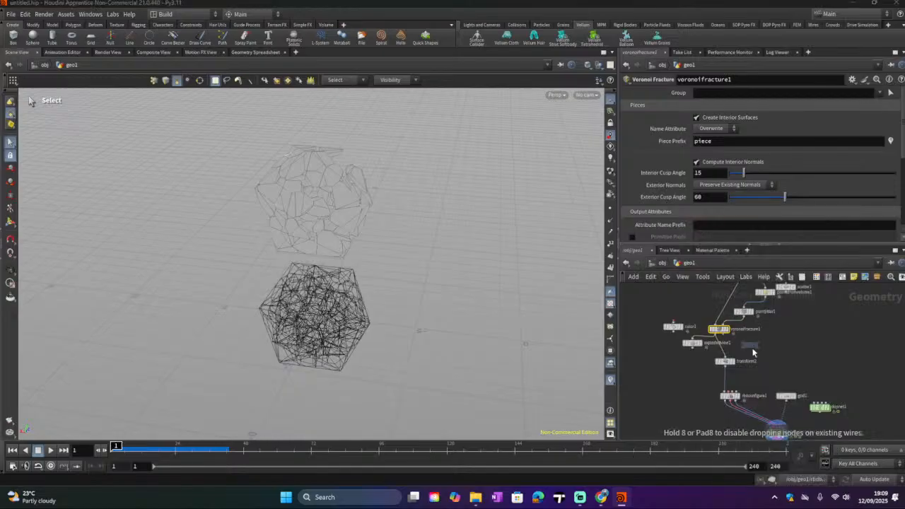
left_click(753, 352)
left_click(718, 335)
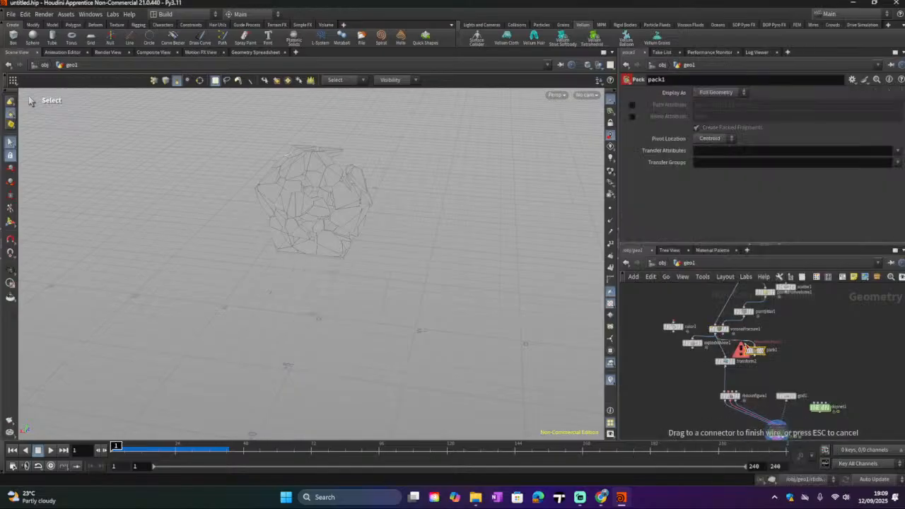
left_click(754, 346)
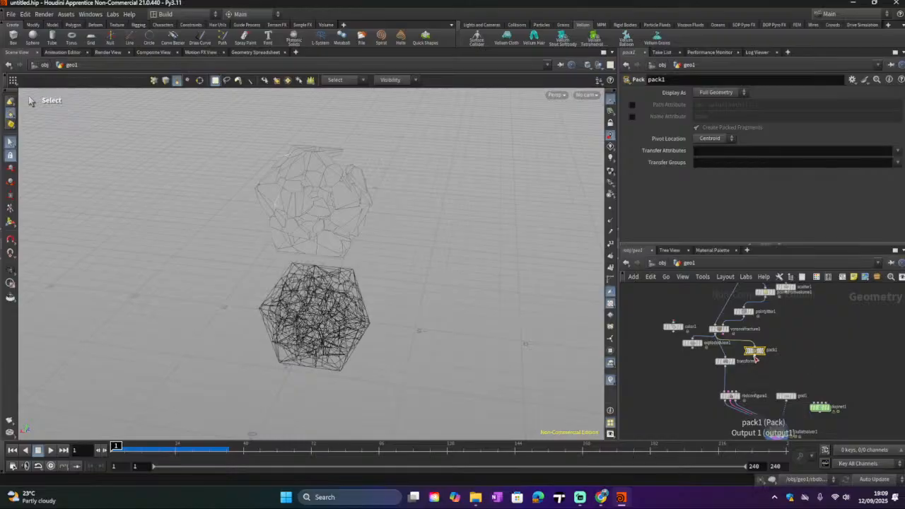
left_click_drag(753, 357, 725, 357)
middle_click_drag(762, 384, 717, 333)
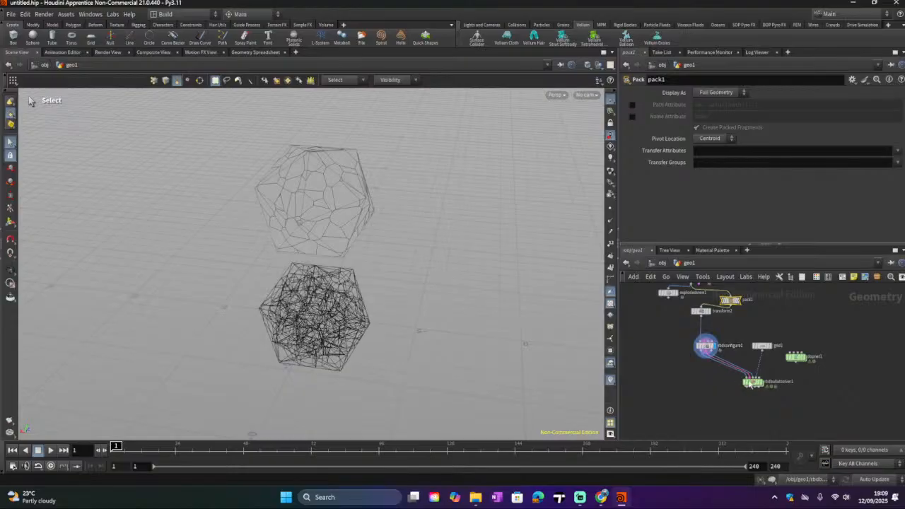
Step: Play the simulation, stop it and rewind to frame 1
left_click(51, 450)
left_click(51, 451)
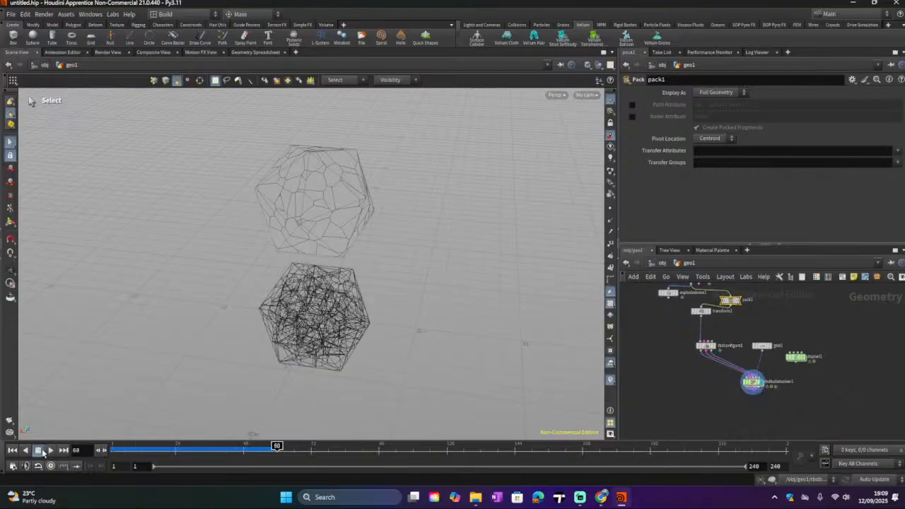
left_click(12, 451)
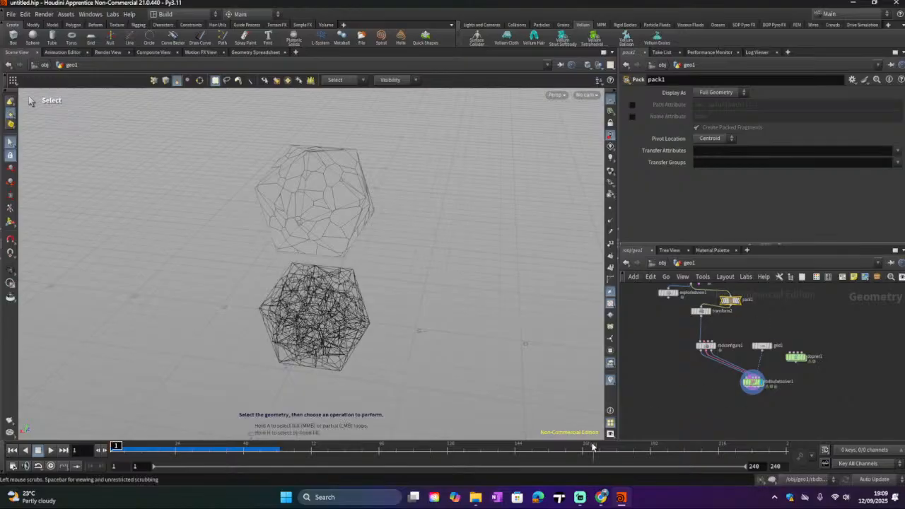
Step: Check the instructions in the browser again and select the RBD Bullet Solver node to view its output
left_click(601, 497)
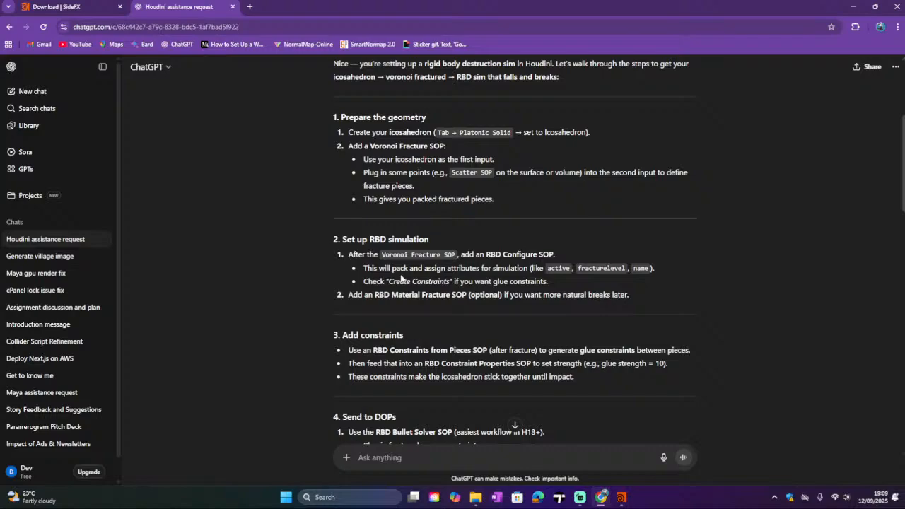
left_click(620, 497)
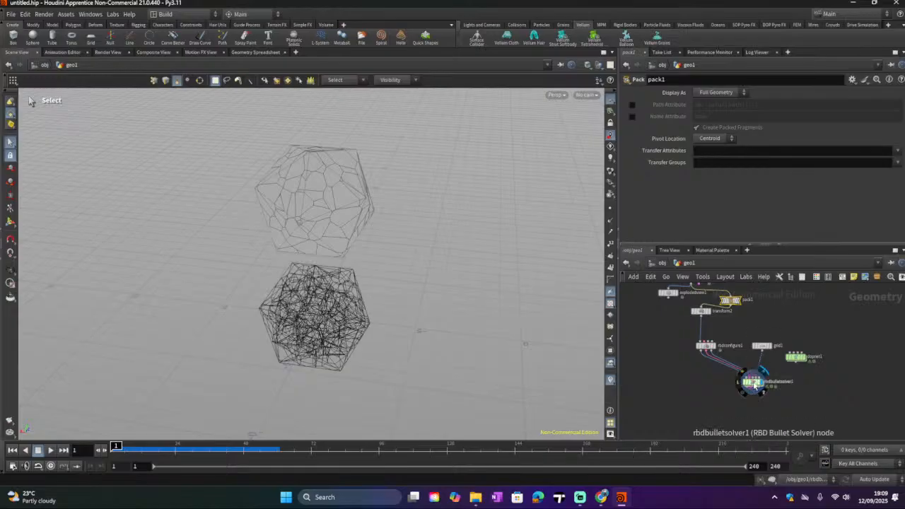
left_click(753, 383)
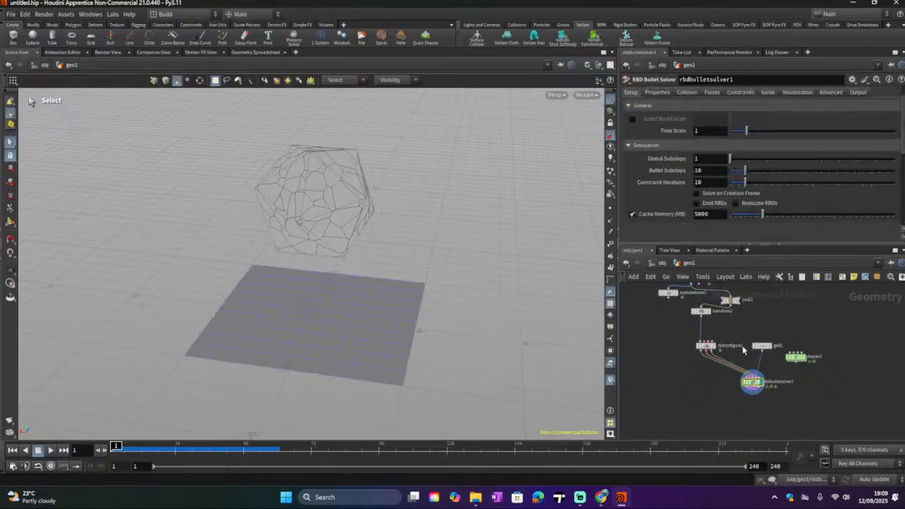
Step: Set the RBD Configure node's Visualize mode to Active
left_click(712, 343)
scroll(744, 191, "up", 3)
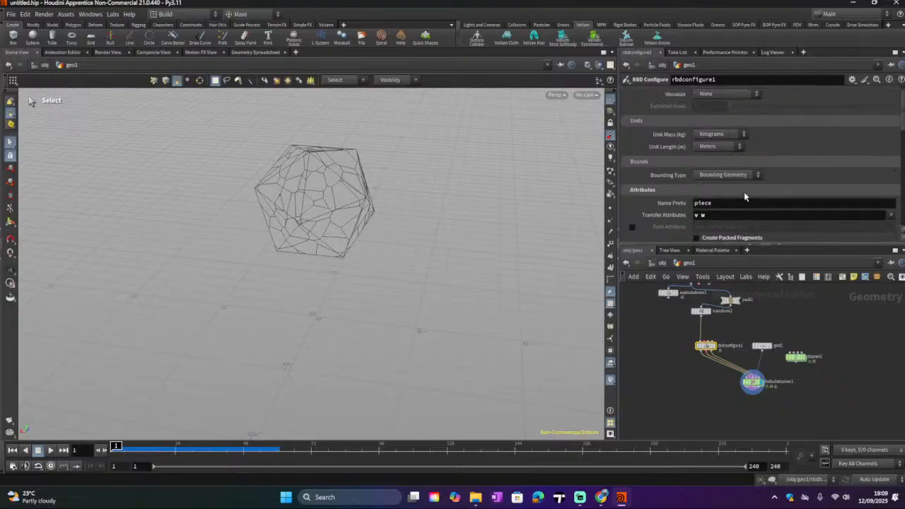
left_click(753, 108)
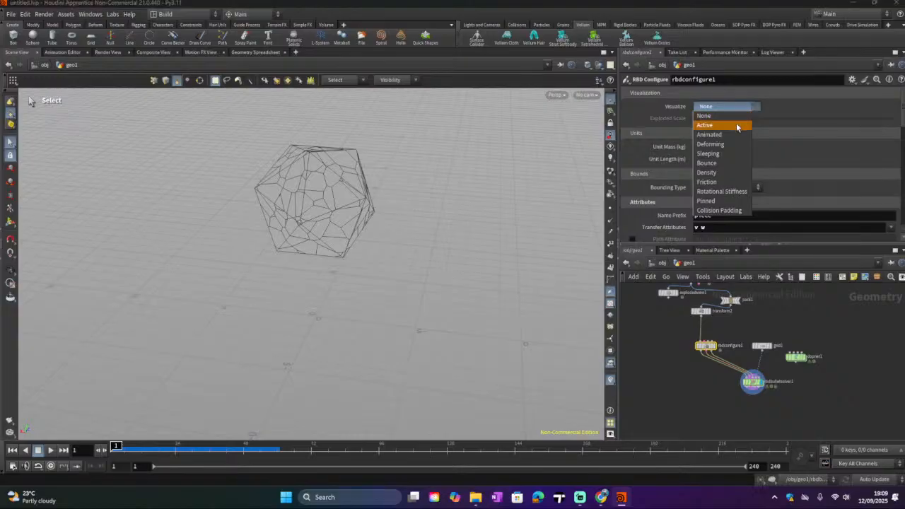
left_click(736, 124)
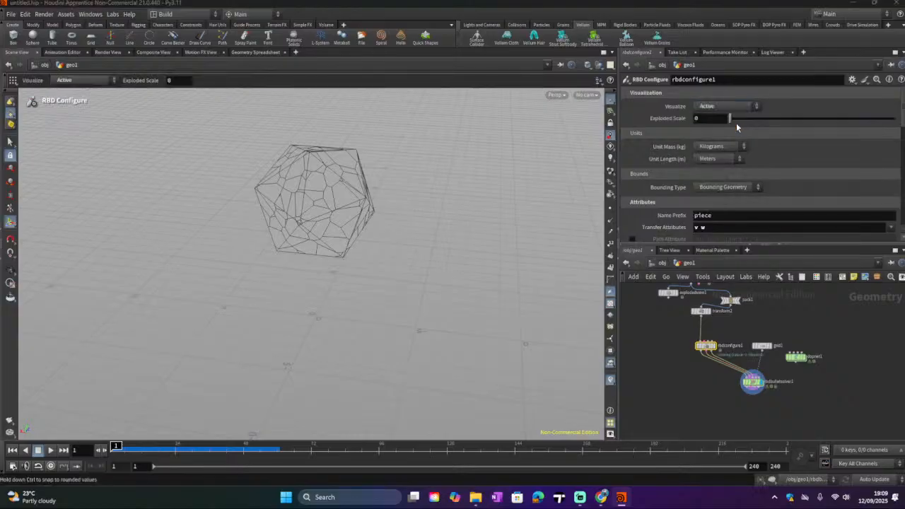
Step: Play the simulation, stop it and return to the first frame
left_click(50, 450)
left_click(37, 450)
left_click(12, 450)
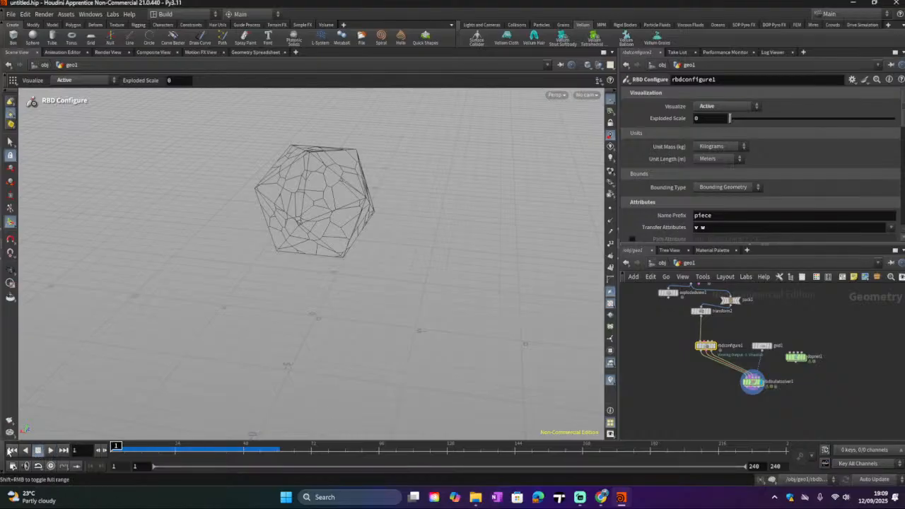
mouse_move(710, 348)
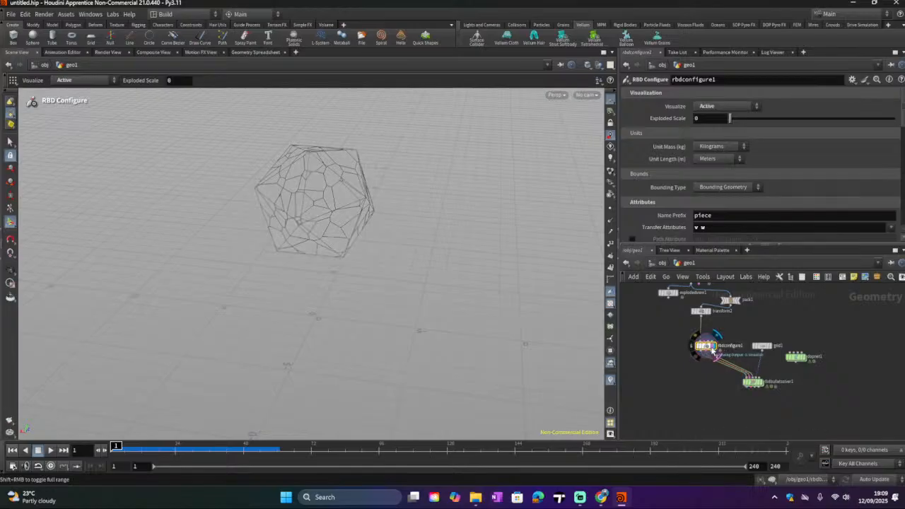
mouse_move(764, 388)
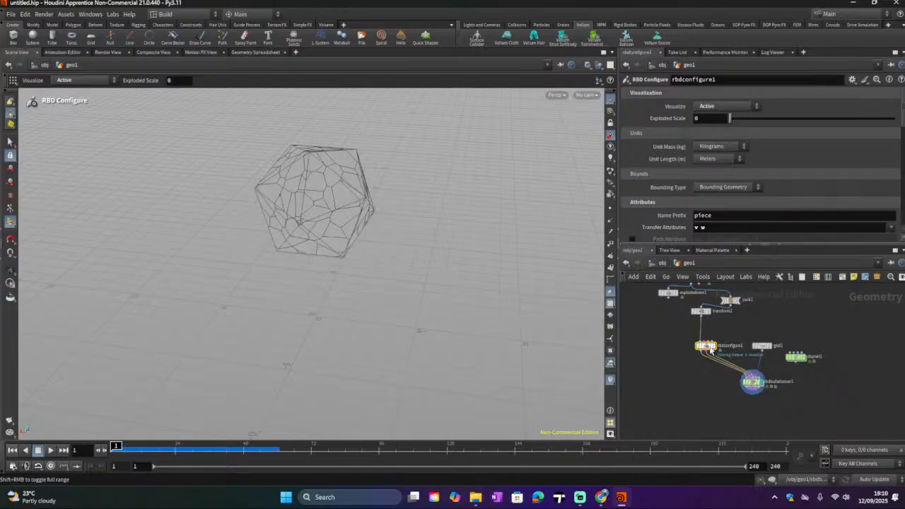
scroll(717, 177, "down", 2)
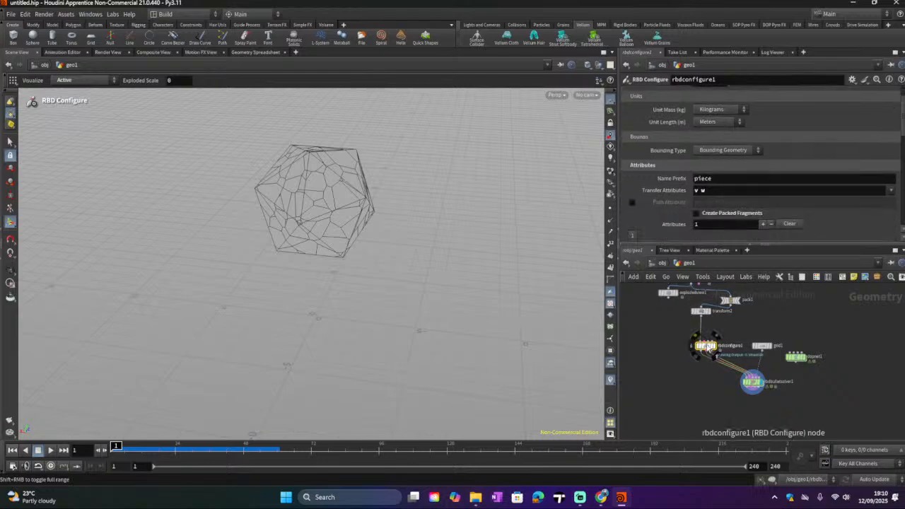
Step: Set the RBD Configure node's Visualize mode back to None
scroll(690, 148, "up", 2)
left_click(710, 108)
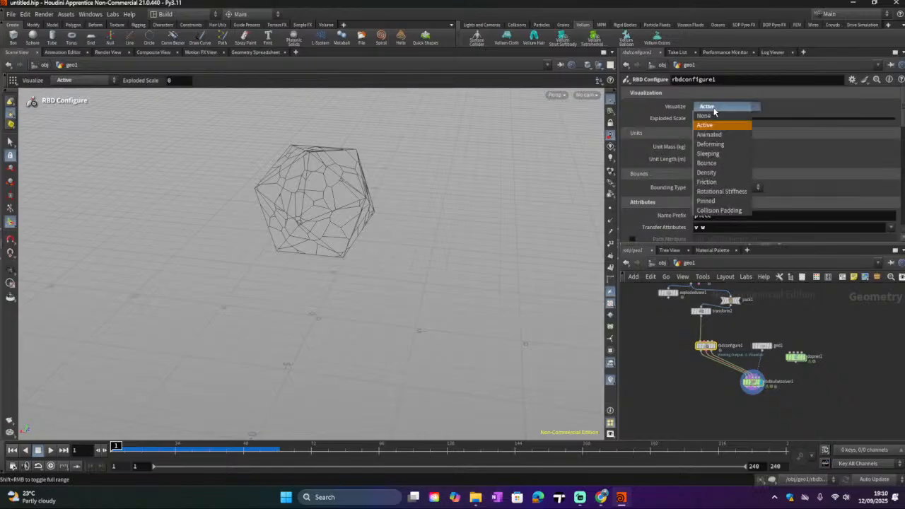
left_click(707, 116)
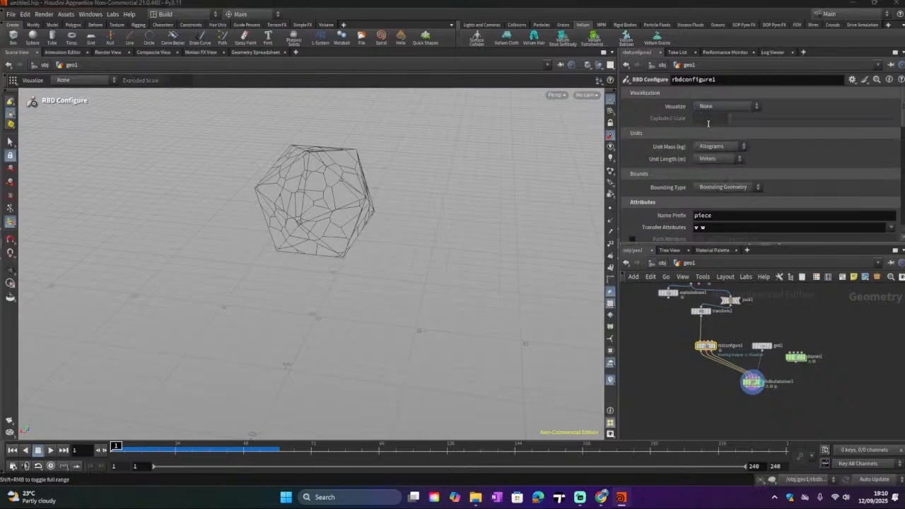
scroll(705, 154, "down", 1)
left_click(698, 175)
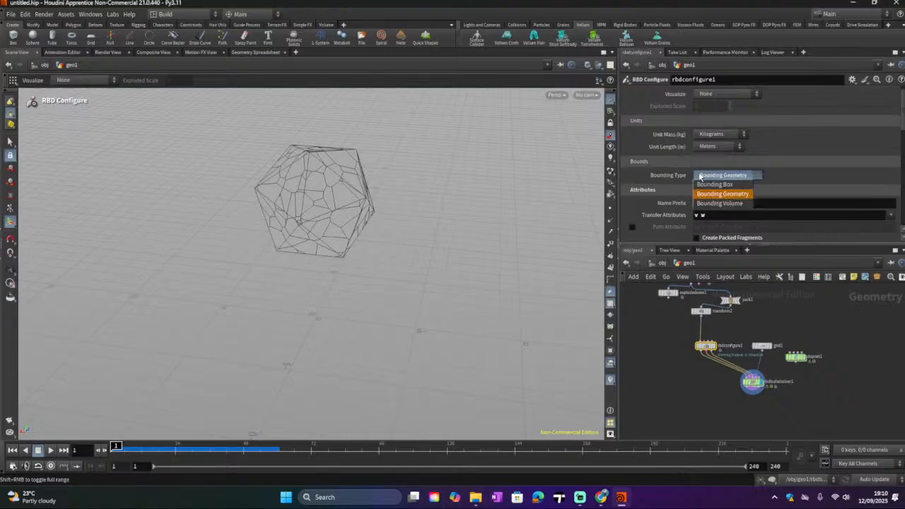
left_click(657, 177)
Step: Set the RBD Configure node's Group to the piece0 name group
scroll(657, 179, "down", 2)
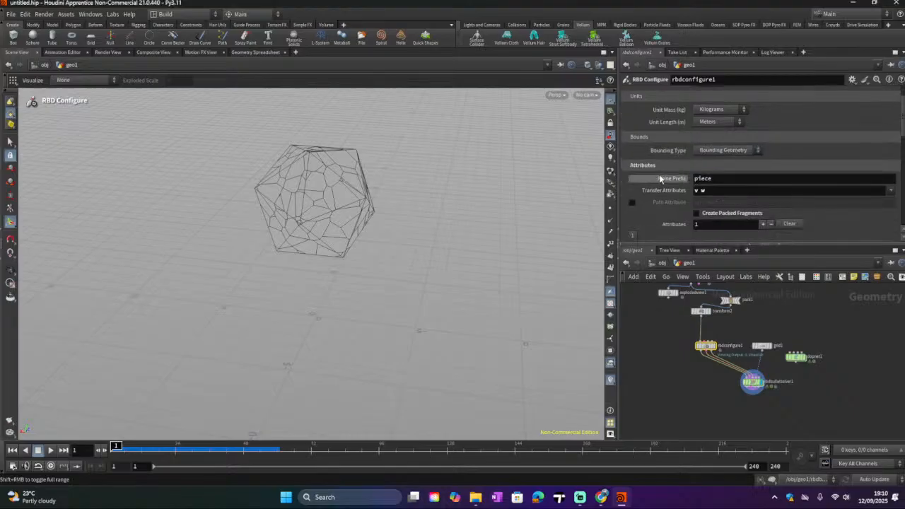
scroll(657, 177, "down", 3)
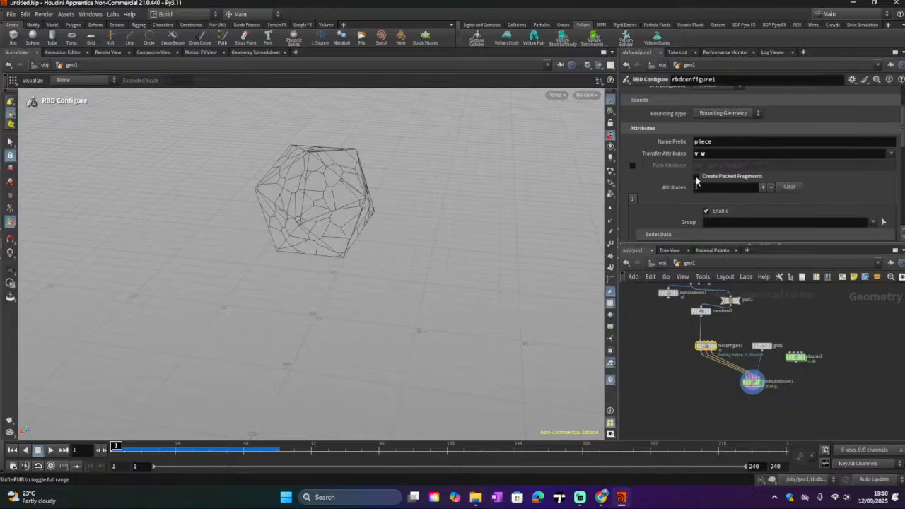
scroll(662, 185, "down", 3)
scroll(662, 185, "down", 2)
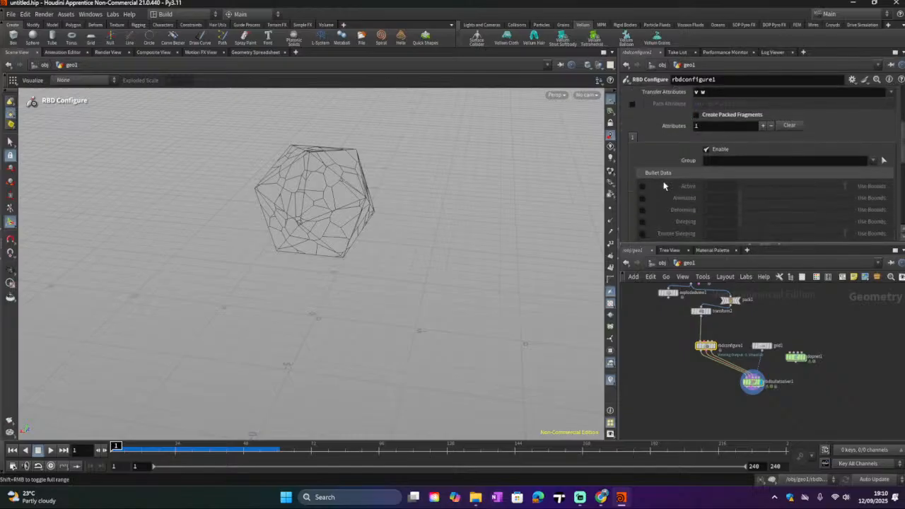
left_click(871, 162)
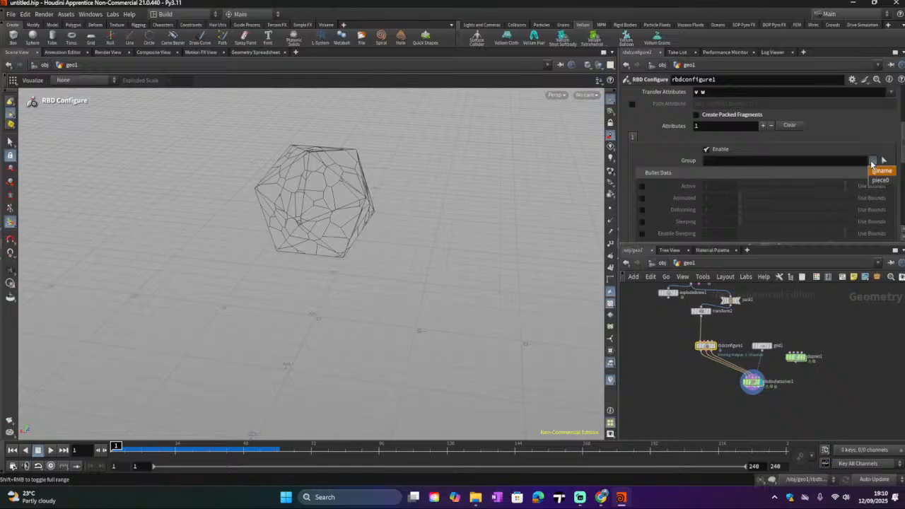
left_click(880, 180)
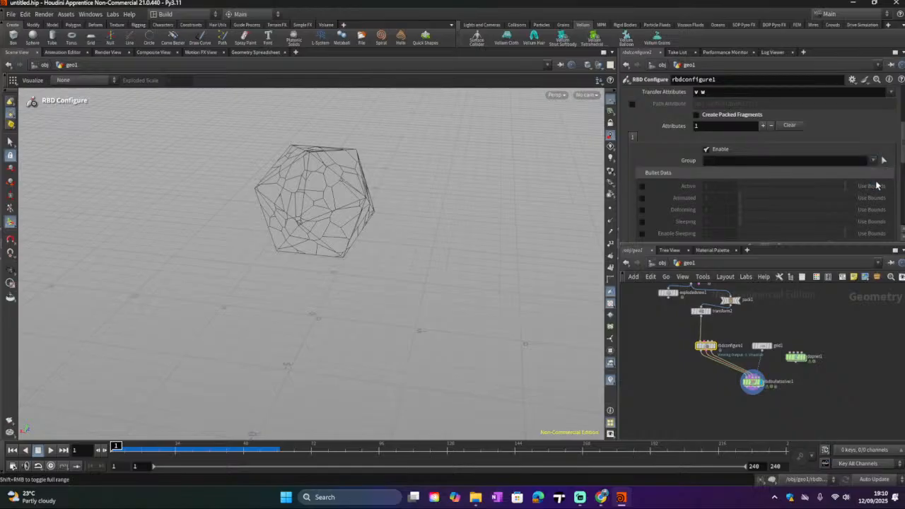
Step: Examine the RBD Configure node's Collision Shapes and Collisions parameters
scroll(783, 177, "down", 2)
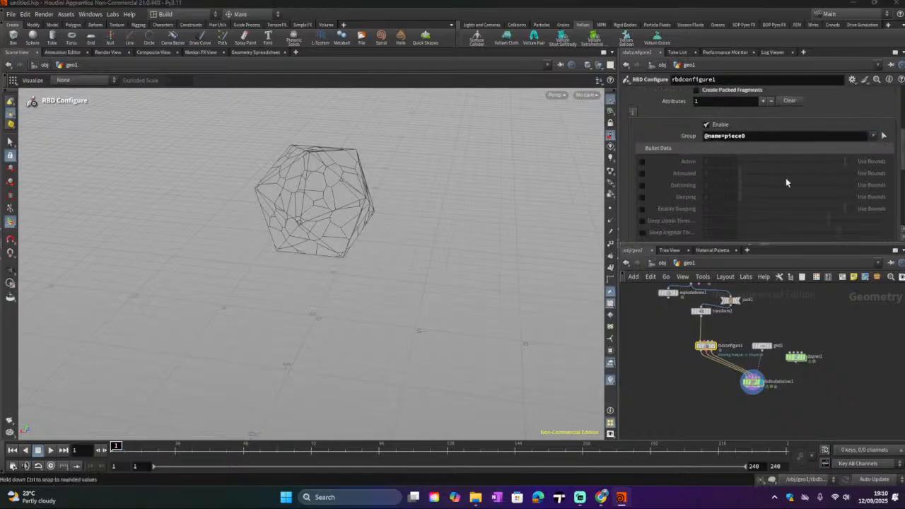
scroll(785, 177, "down", 2)
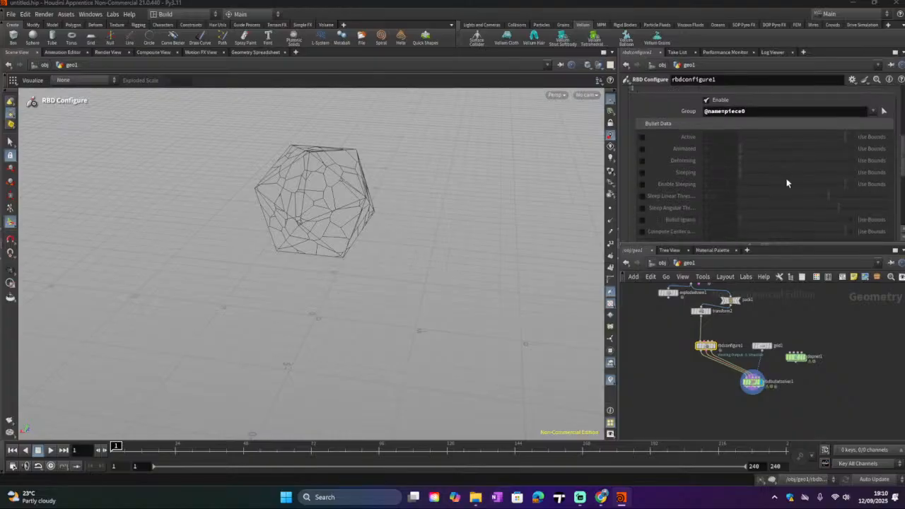
scroll(786, 180, "down", 1)
scroll(785, 182, "down", 3)
scroll(786, 178, "down", 2)
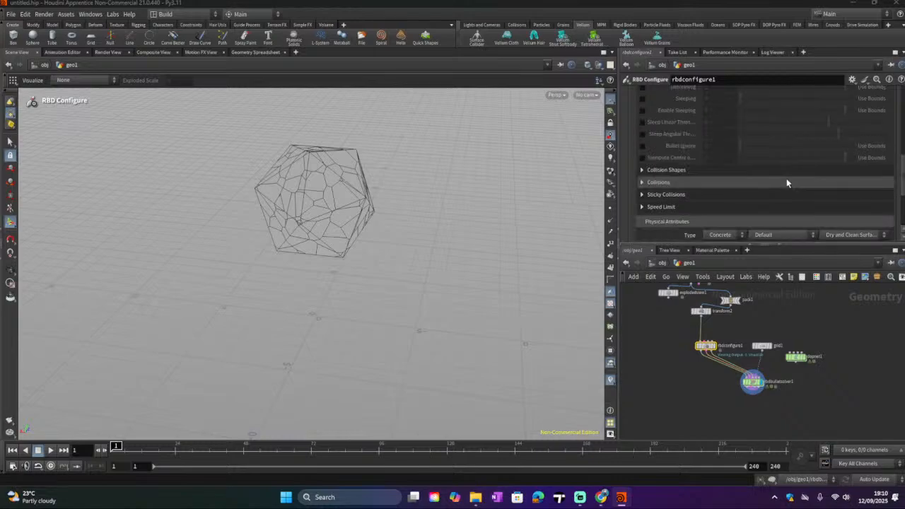
left_click(641, 170)
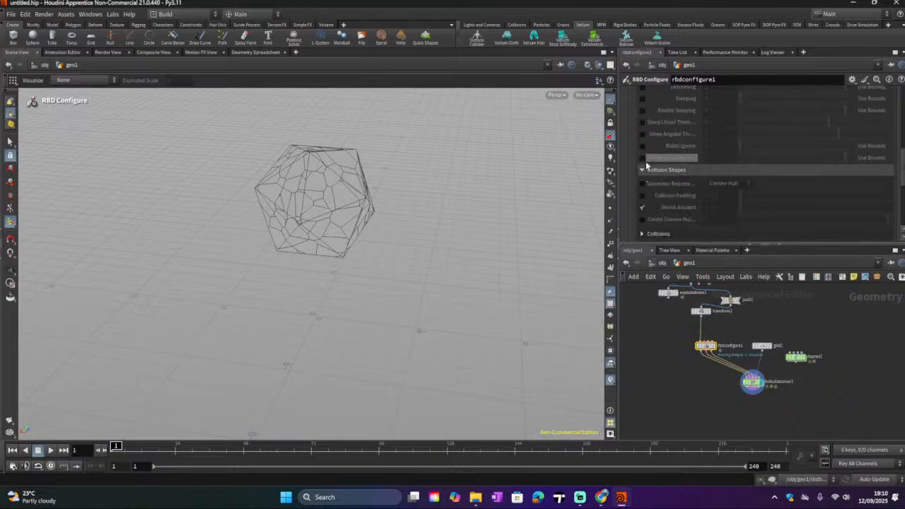
scroll(643, 191, "down", 2)
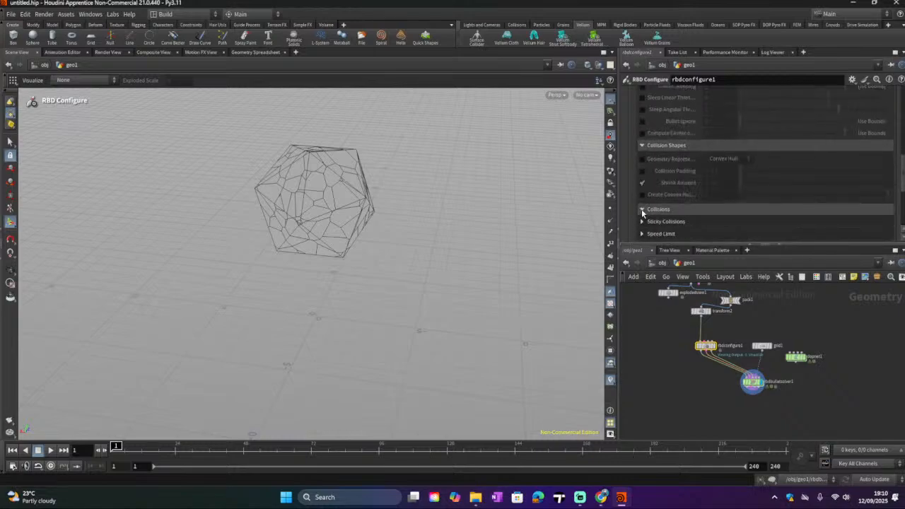
left_click(641, 209)
scroll(642, 202, "down", 3)
left_click(641, 187)
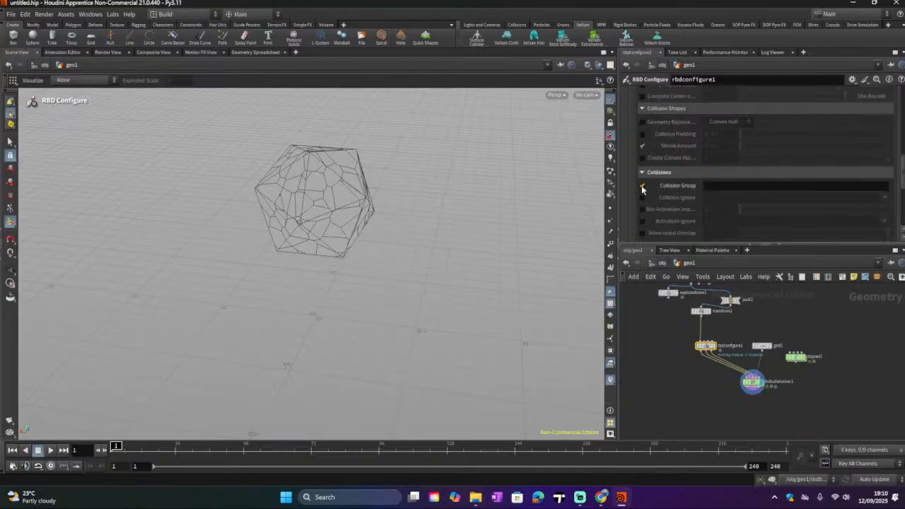
left_click(641, 186)
scroll(642, 190, "down", 6)
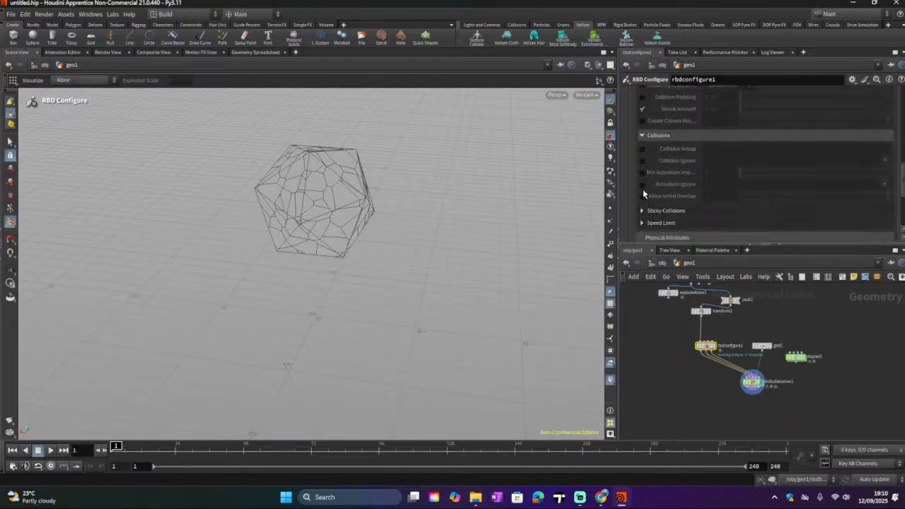
scroll(644, 200, "down", 1)
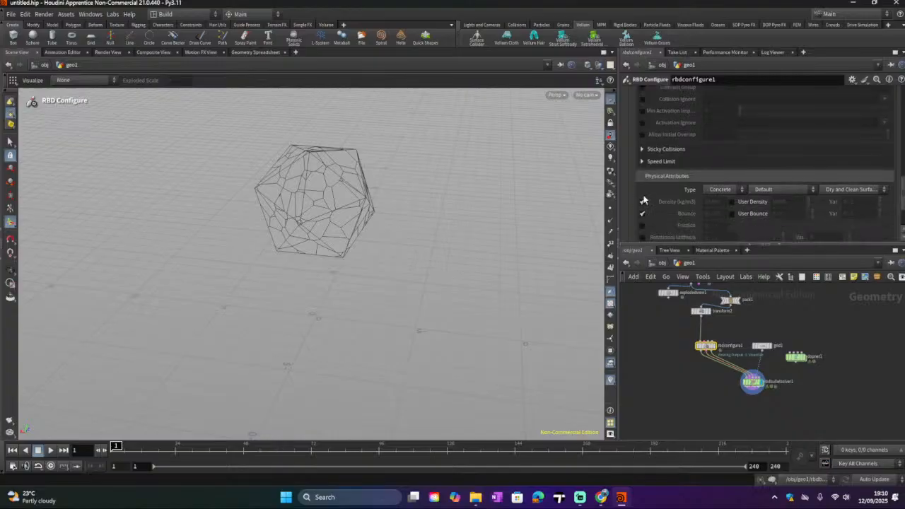
Step: Set the RBD Configure node's physical attribute Type to Wood and enable the Pin constraint
left_click(718, 190)
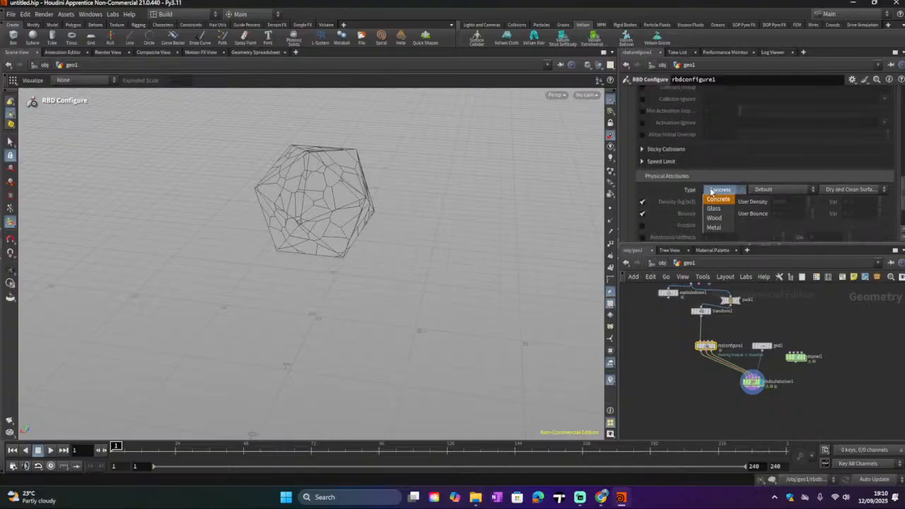
left_click(714, 218)
scroll(673, 203, "down", 3)
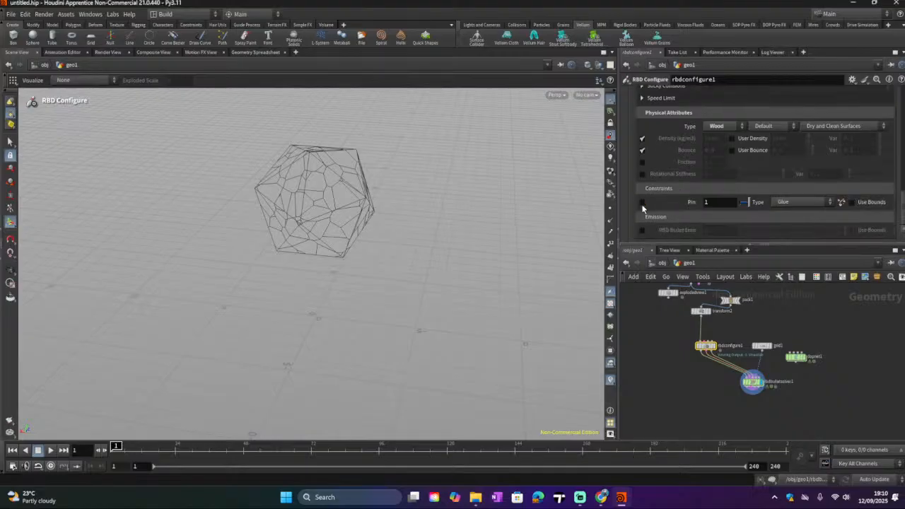
left_click(642, 202)
scroll(683, 231, "up", 2)
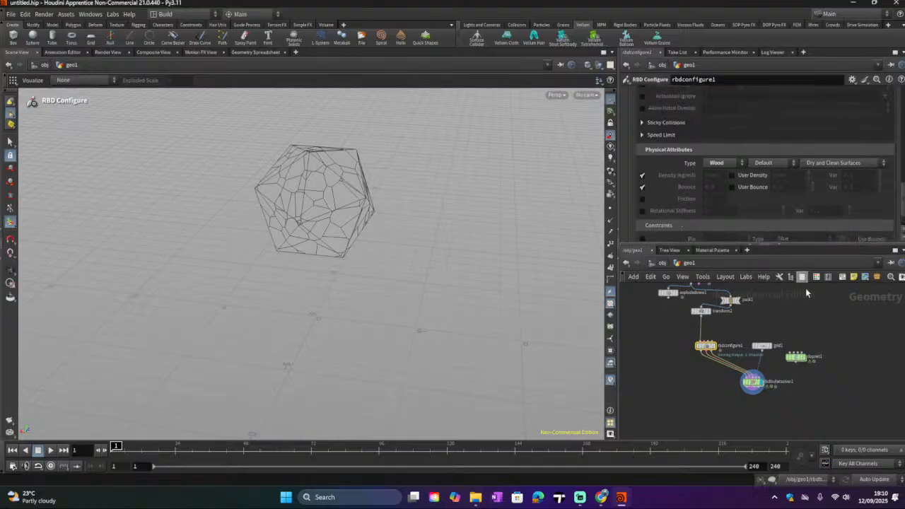
Step: Play and stop the simulation, then reconnect the fractured geometry's output into the transform node's input
left_click(51, 450)
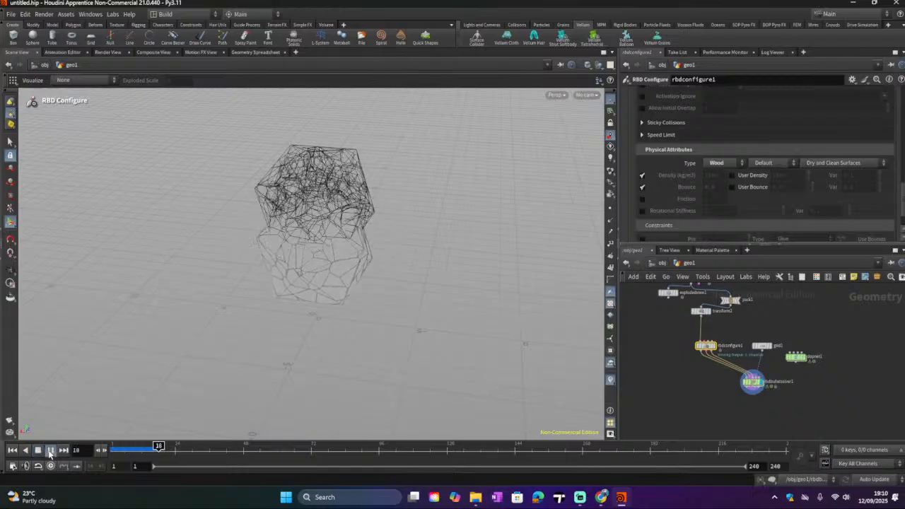
left_click(38, 453)
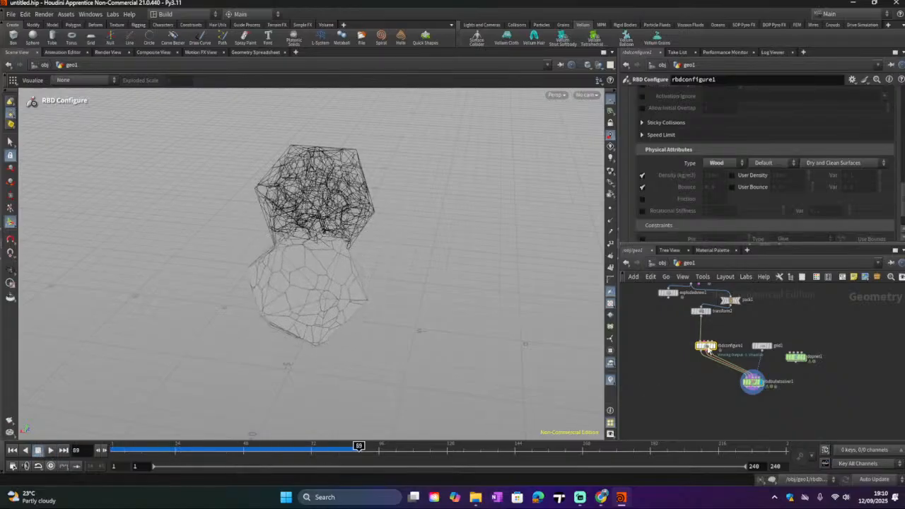
left_click(698, 292)
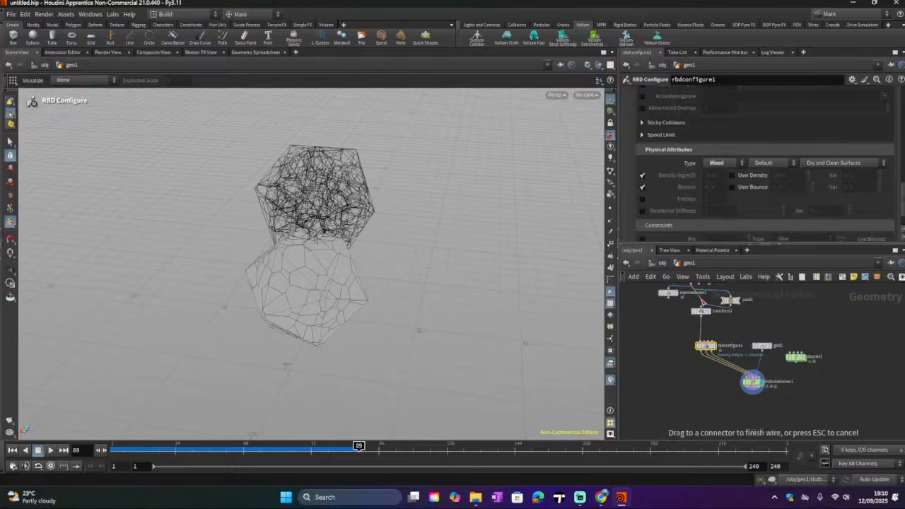
left_click(701, 308)
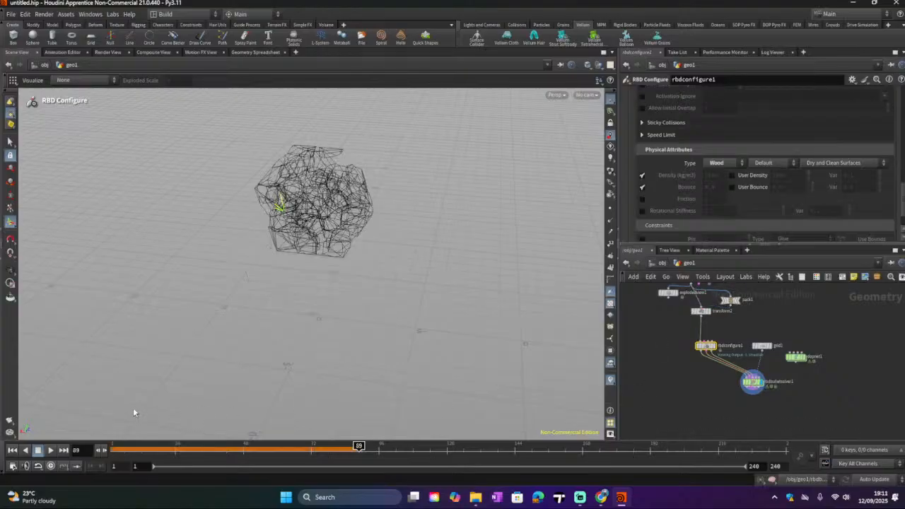
Step: Replay the simulation from the first frame and view the RBD Bullet Solver output from several angles
left_click(115, 446)
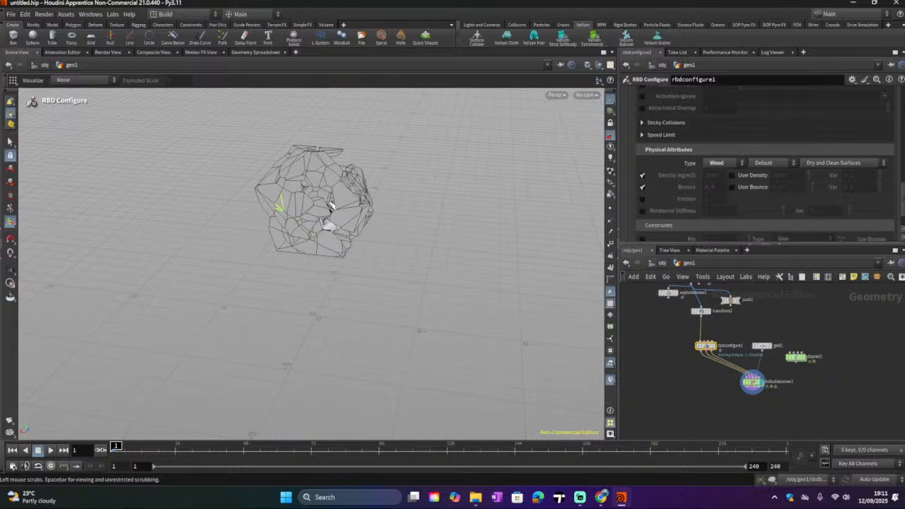
left_click(51, 450)
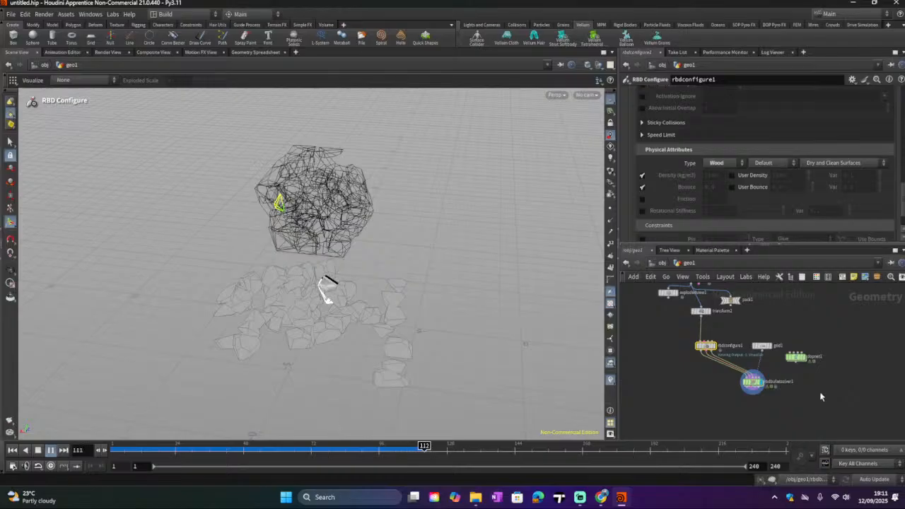
left_click(753, 383)
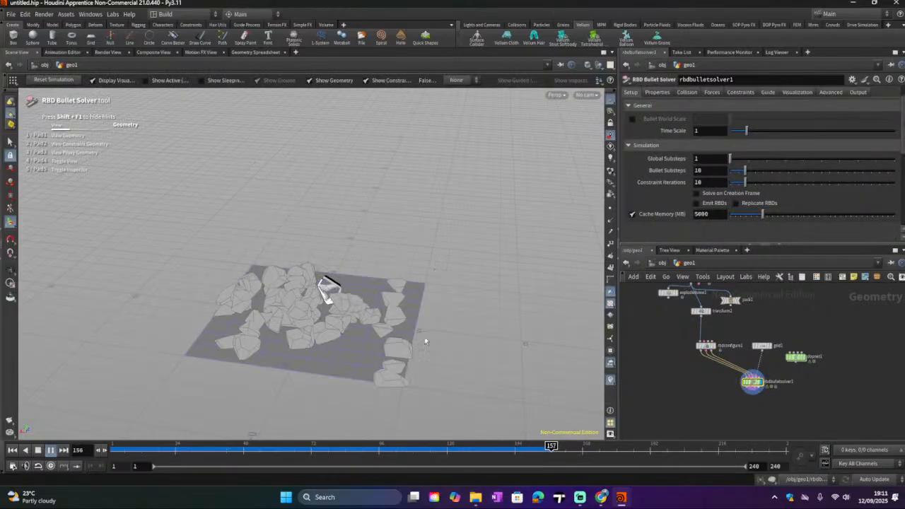
scroll(379, 308, "down", 6, "alt")
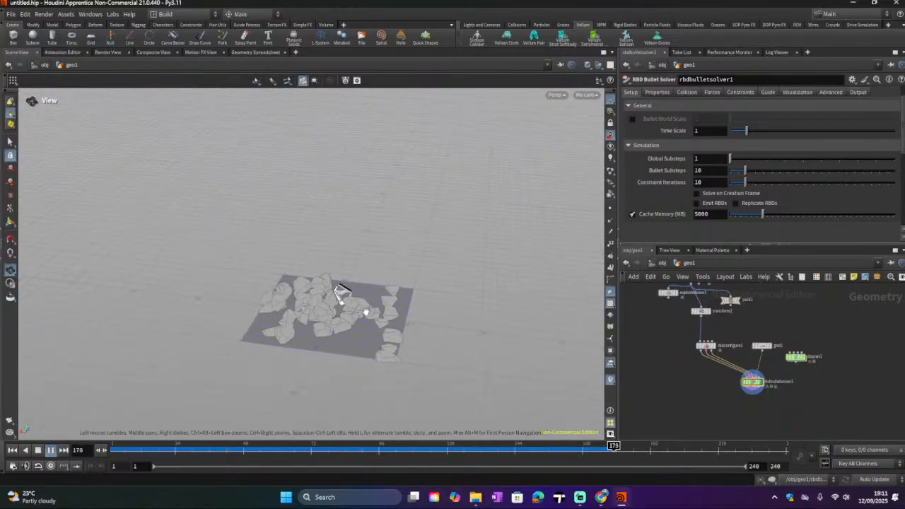
left_click_drag(355, 322, 343, 284)
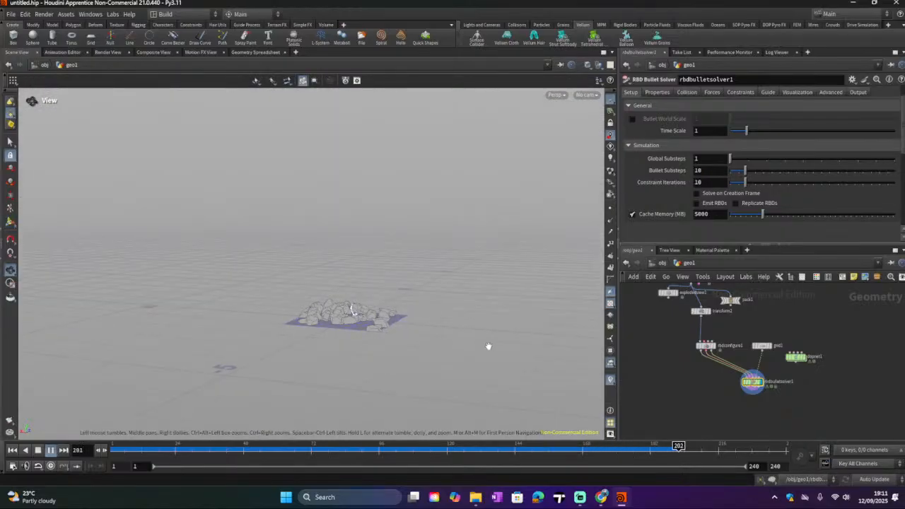
left_click_drag(486, 345, 437, 302)
key("Return")
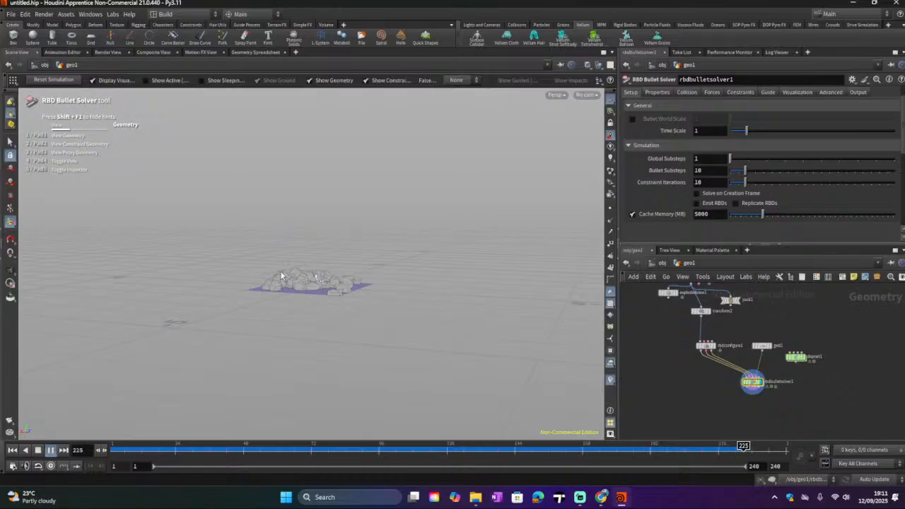
key("Escape")
scroll(299, 270, "up", 5)
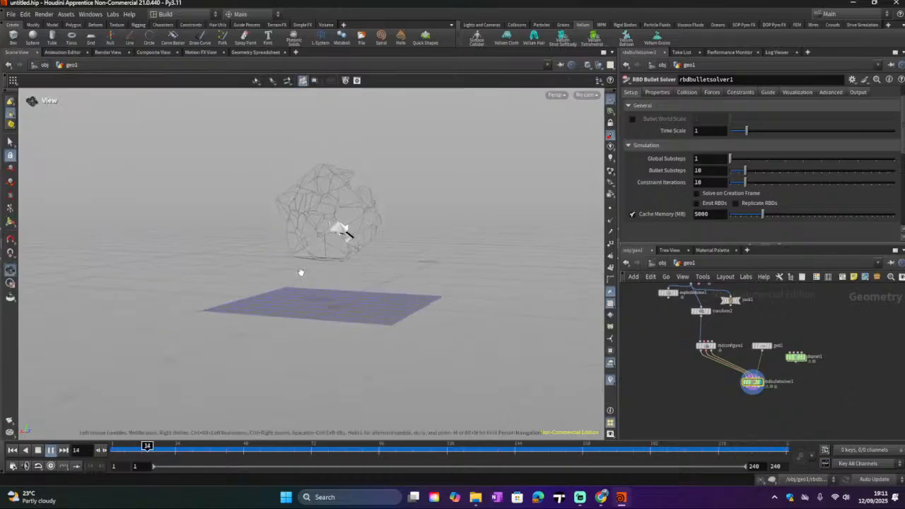
key("Return")
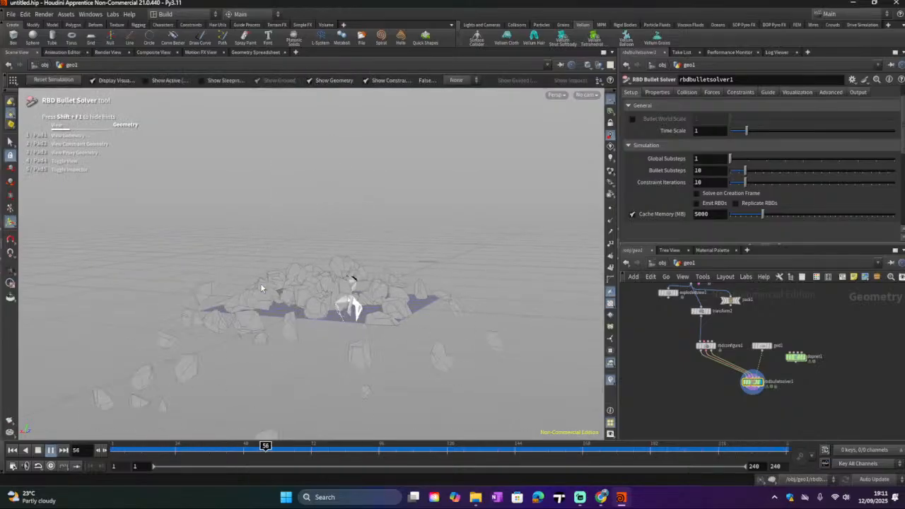
Step: Insert a Color node between the transform and RBD Configure nodes and set its Color Type to Random from Attribute
middle_click_drag(670, 346, 673, 357)
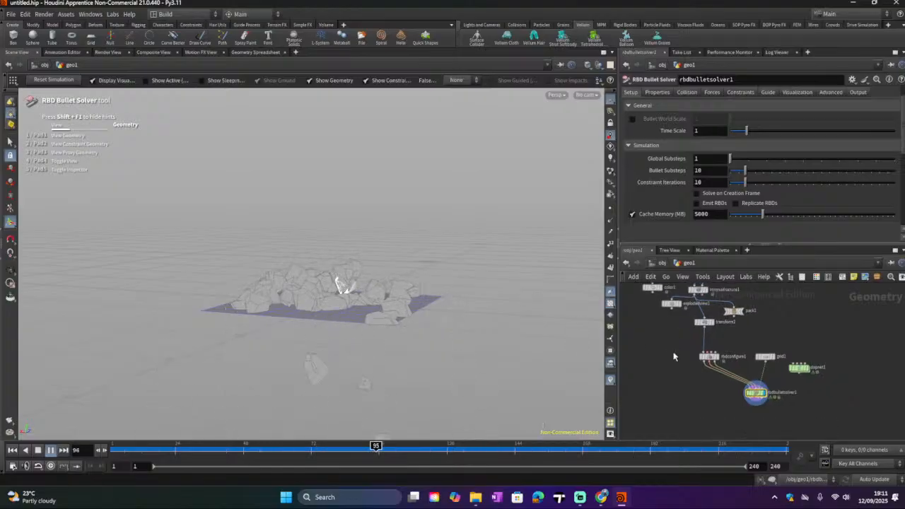
key("Tab")
type("col")
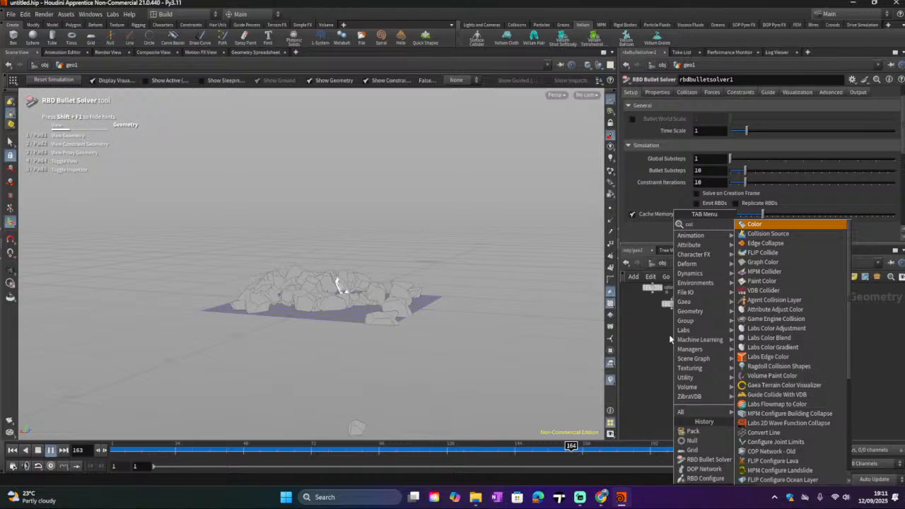
left_click(819, 226)
left_click(708, 343)
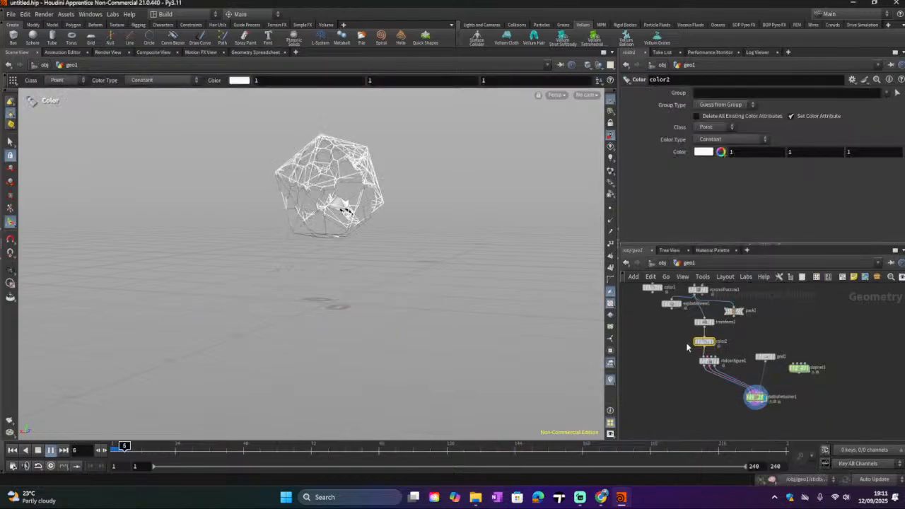
left_click(727, 139)
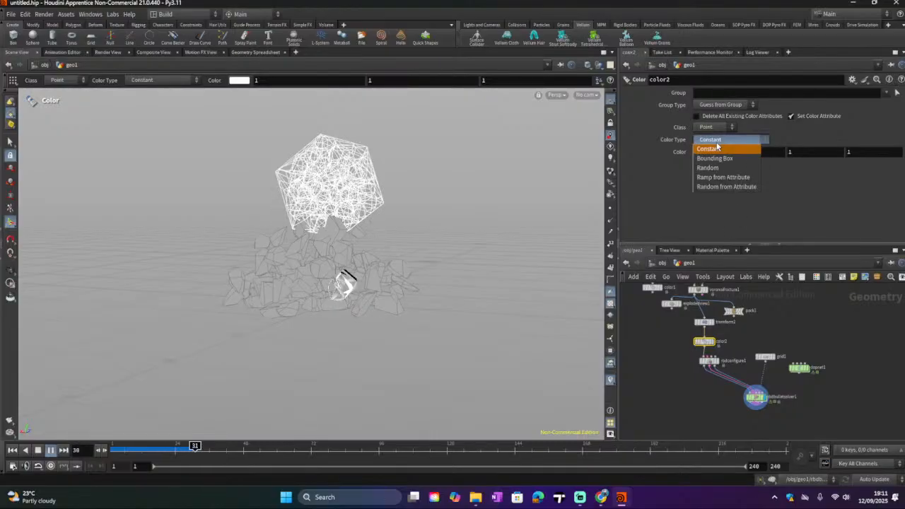
left_click(703, 186)
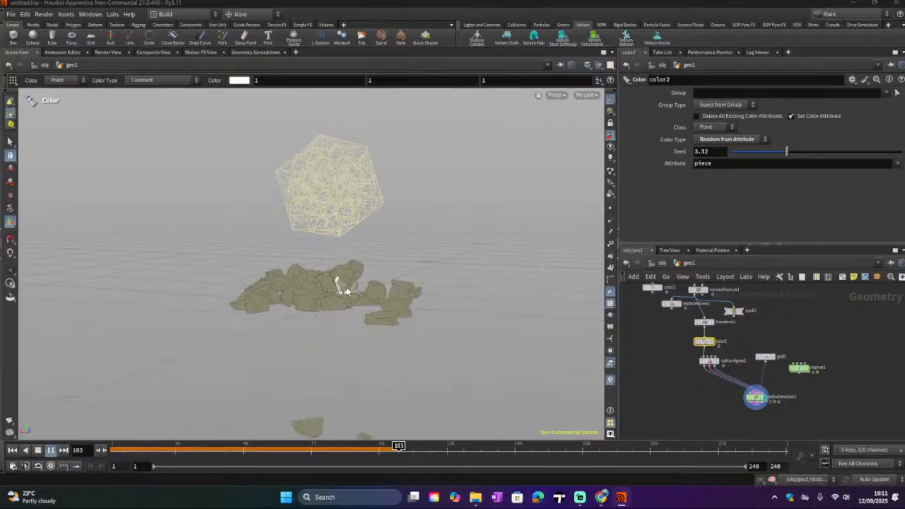
scroll(346, 291, "up", 5, "alt")
scroll(338, 284, "up", 5)
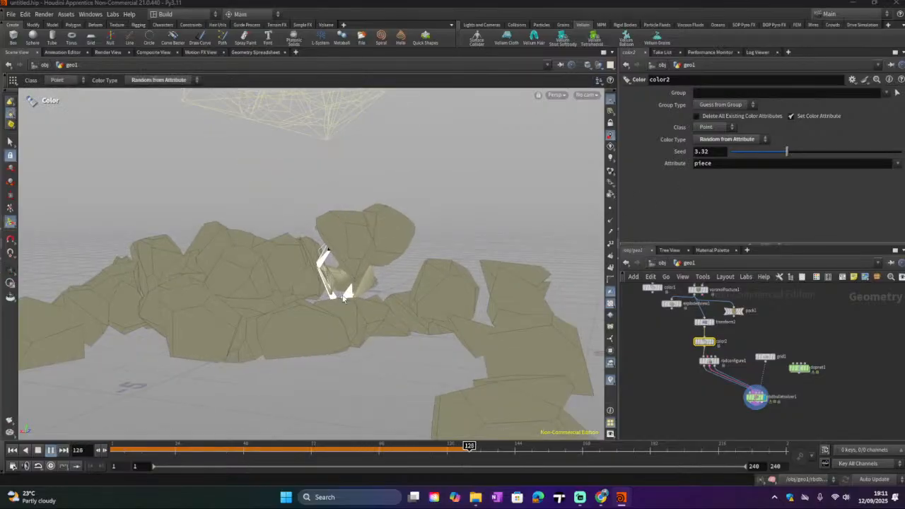
left_click_drag(371, 327, 385, 297)
scroll(385, 297, "down", 8)
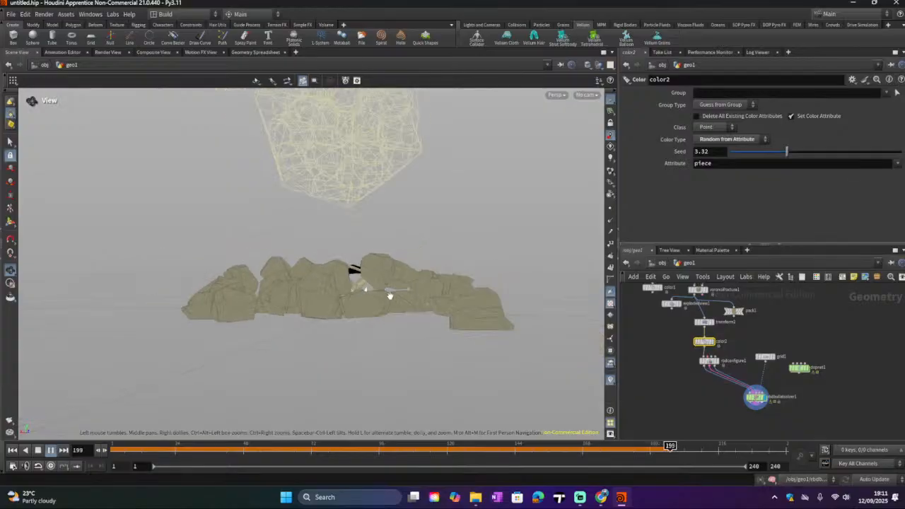
Step: Orbit the viewport and scrub the timeline to review the falling coloured pieces
left_click_drag(421, 294, 550, 334)
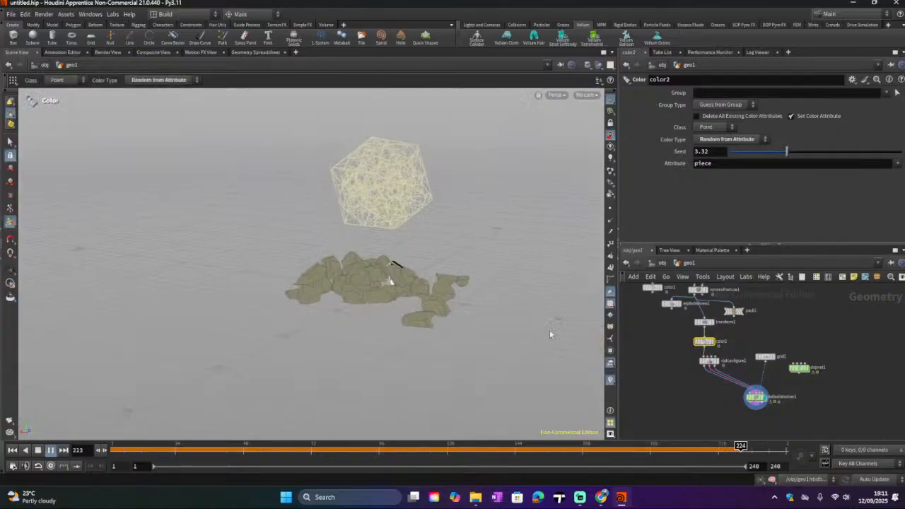
left_click(161, 446)
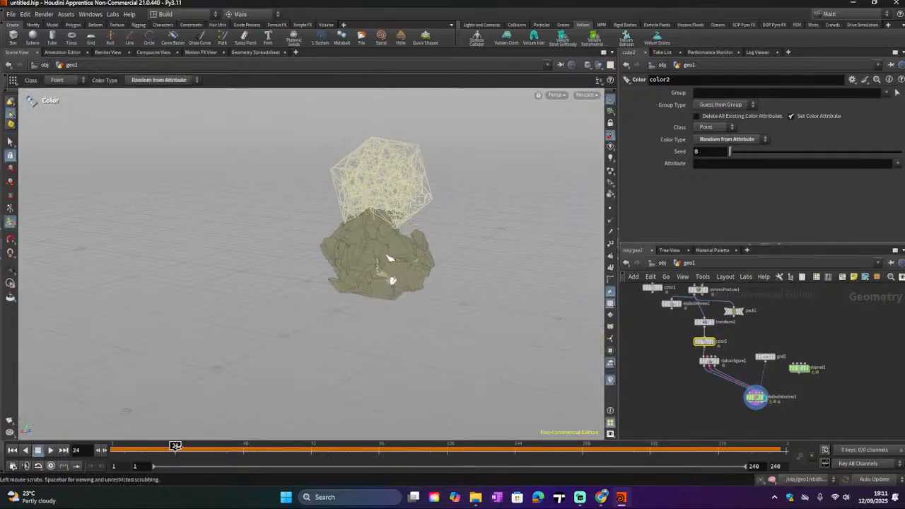
left_click_drag(187, 446, 142, 472)
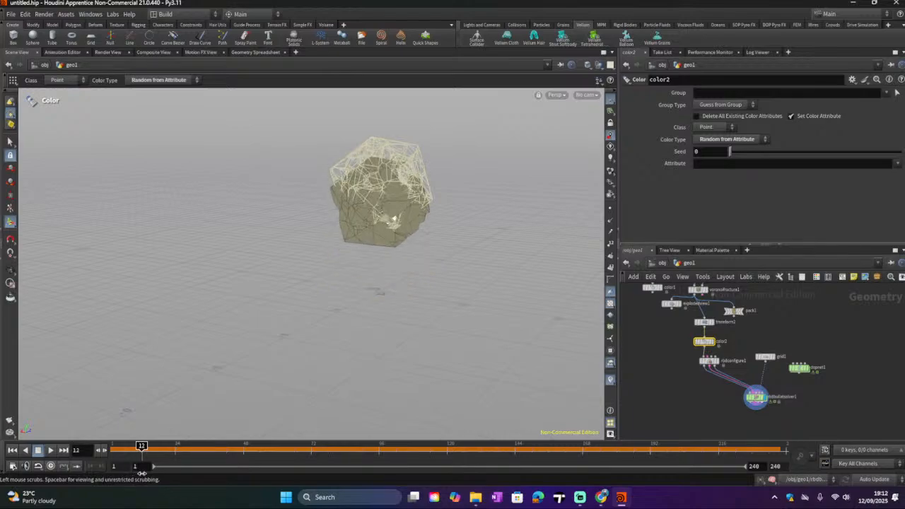
left_click_drag(142, 472, 264, 448)
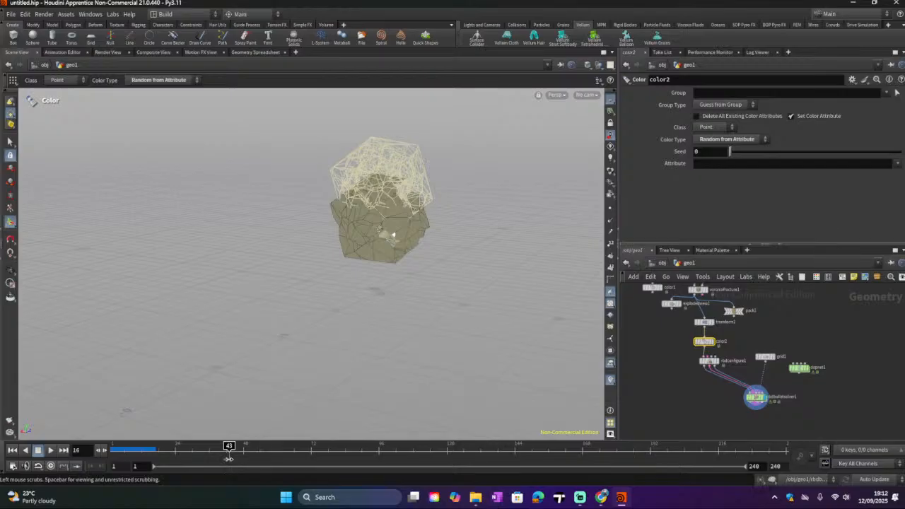
left_click_drag(176, 445, 223, 445)
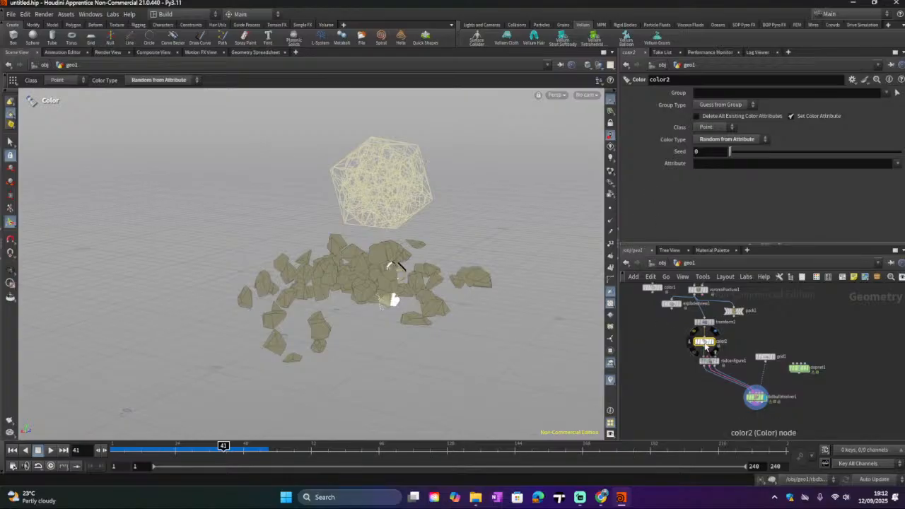
Step: Set the Color node's Seed to about 0.66 to change the random piece colours
left_click(727, 140)
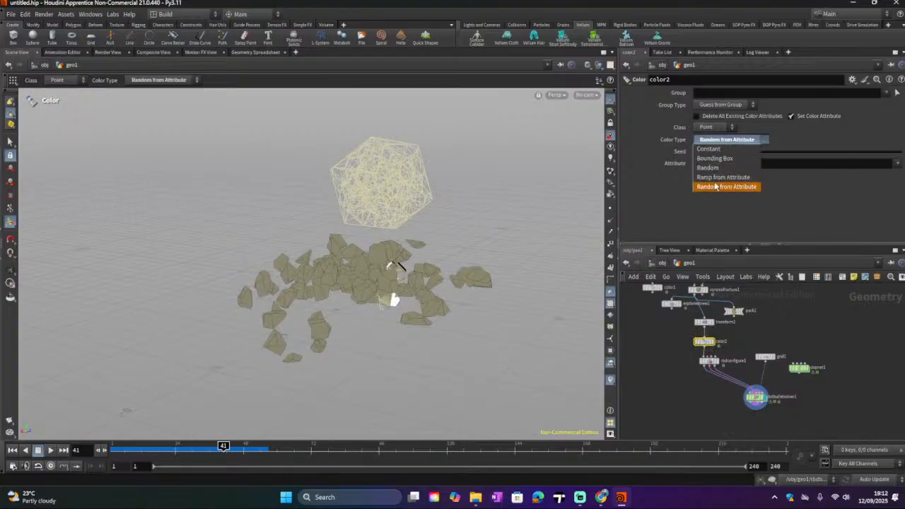
left_click(654, 179)
left_click_drag(730, 155, 741, 158)
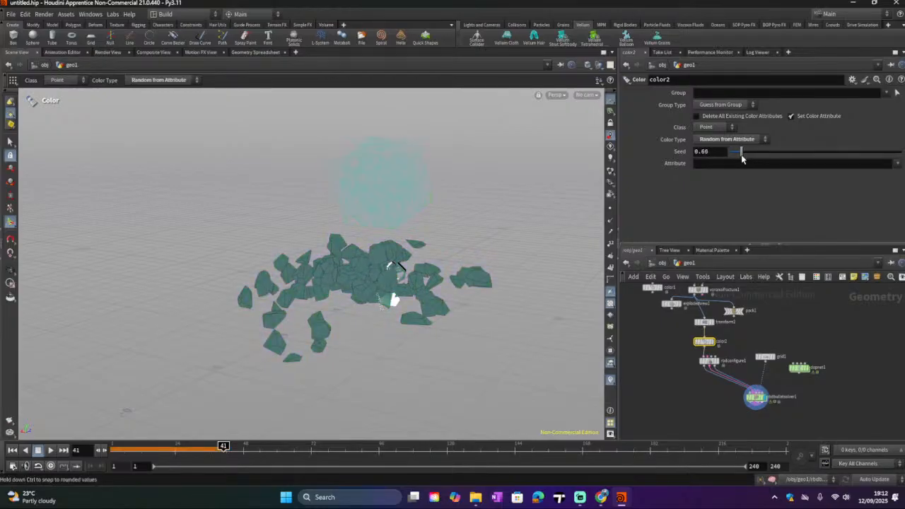
Step: Select the Points from Volume node and scrub through the simulation from the first frame
middle_click_drag(748, 323, 757, 362)
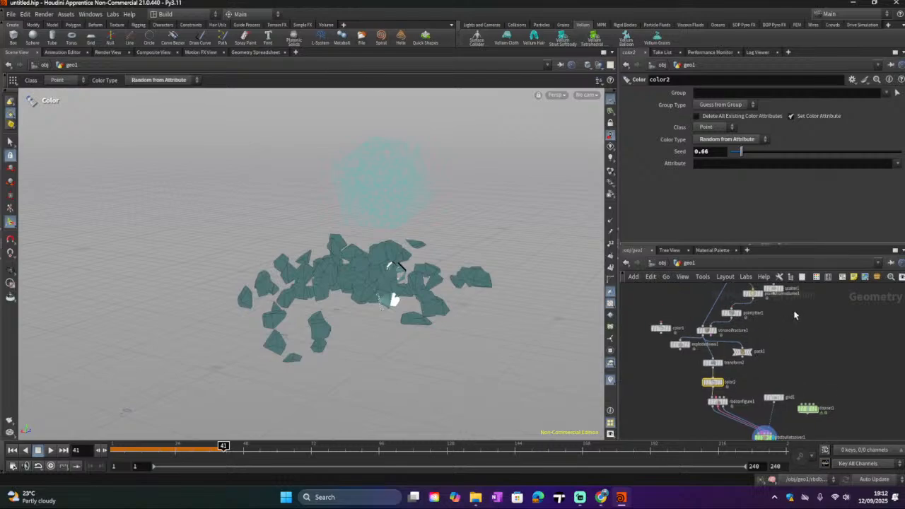
middle_click_drag(795, 314, 780, 353)
scroll(761, 347, "up", 3)
left_click_drag(738, 325, 719, 321)
left_click(720, 322)
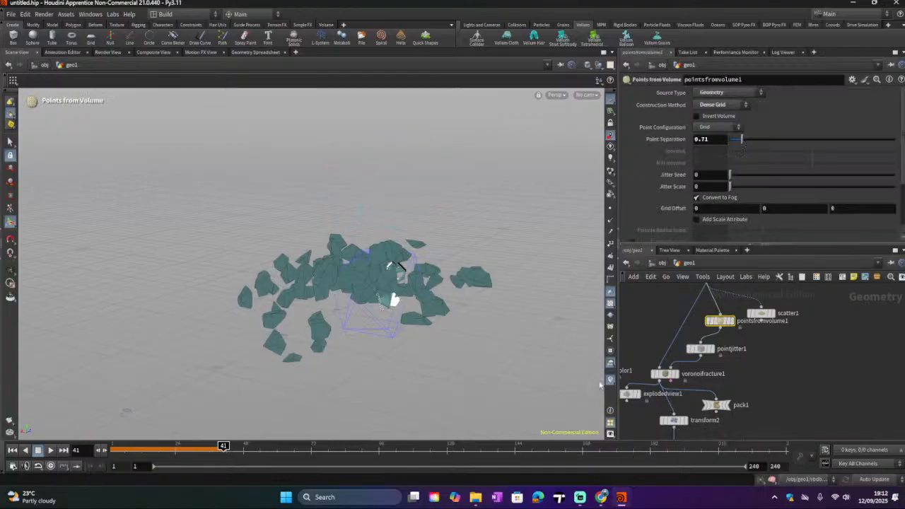
left_click(12, 450)
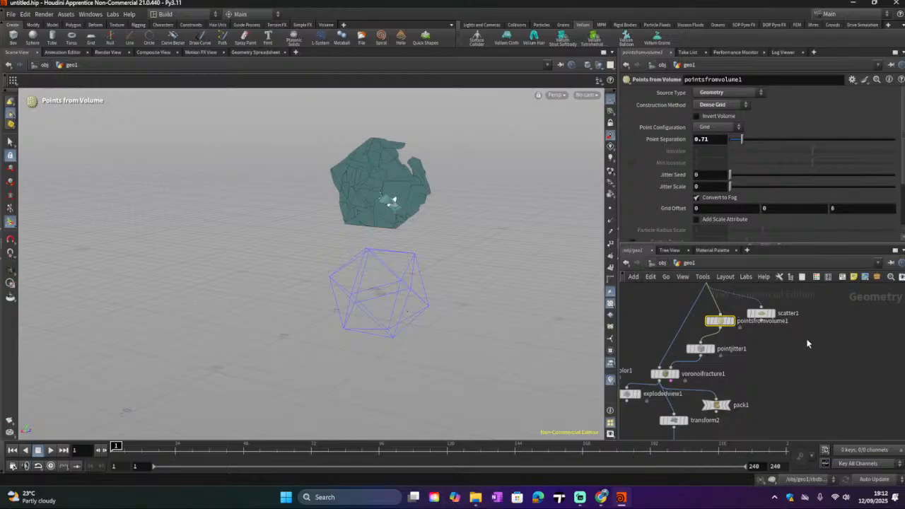
scroll(807, 339, "down", 5)
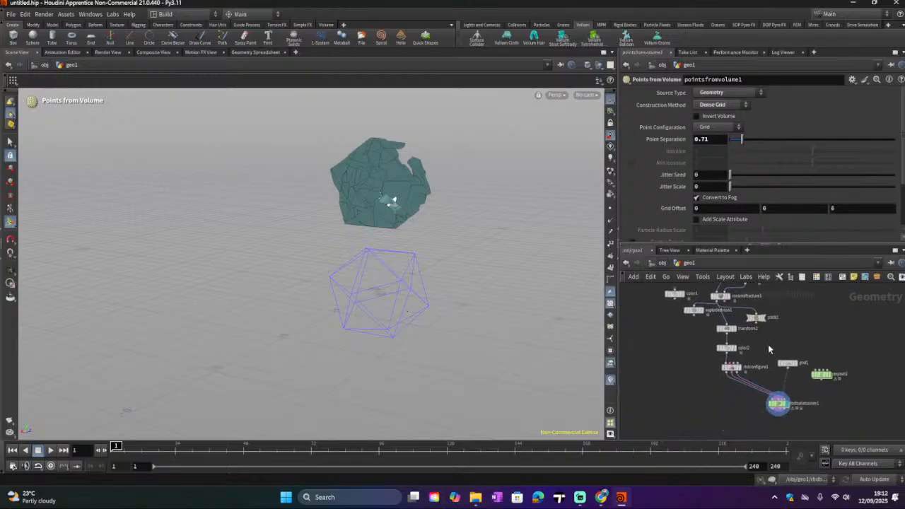
scroll(769, 349, "up", 2)
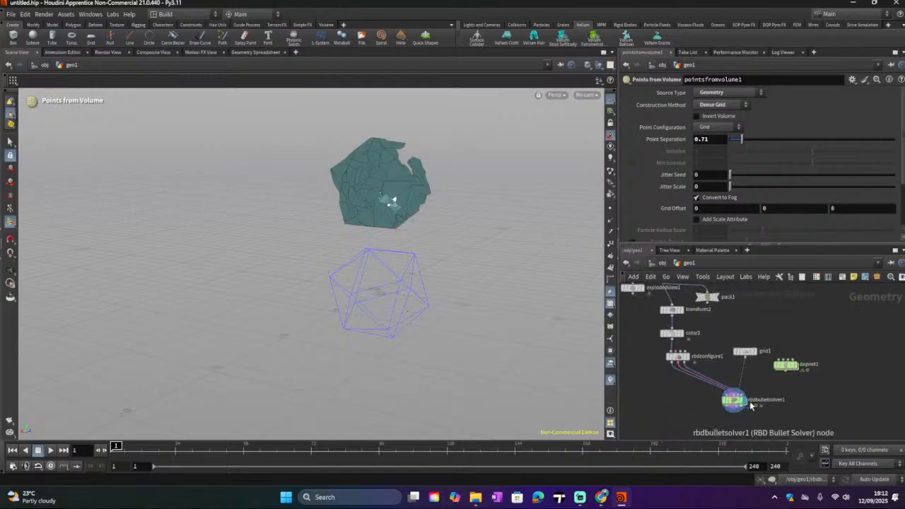
scroll(750, 404, "up", 1)
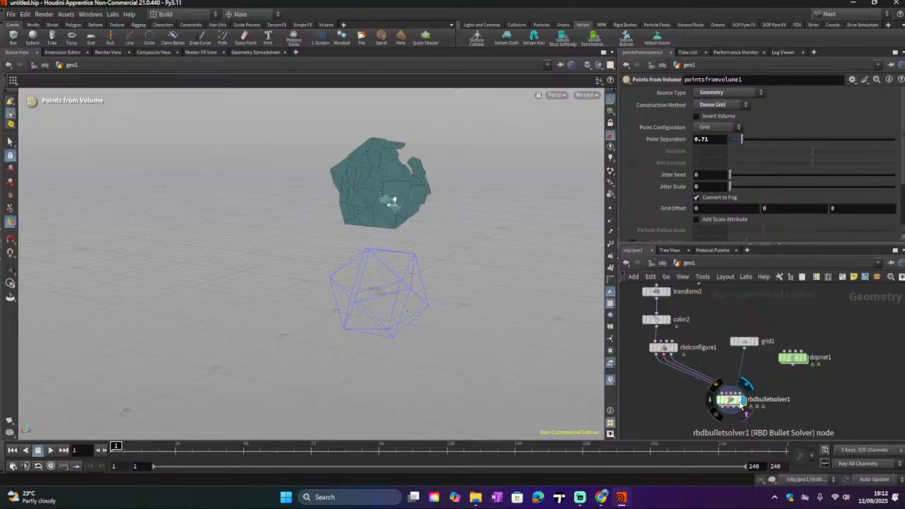
left_click(161, 446)
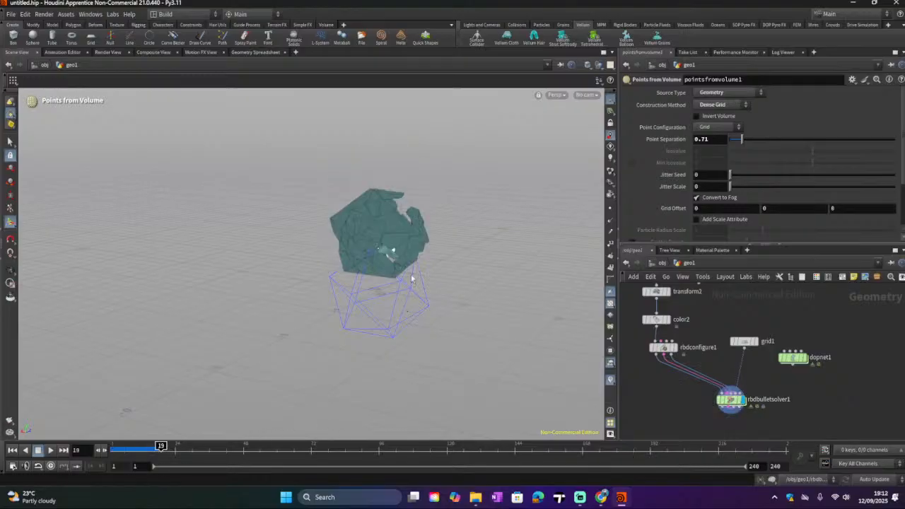
left_click(255, 446)
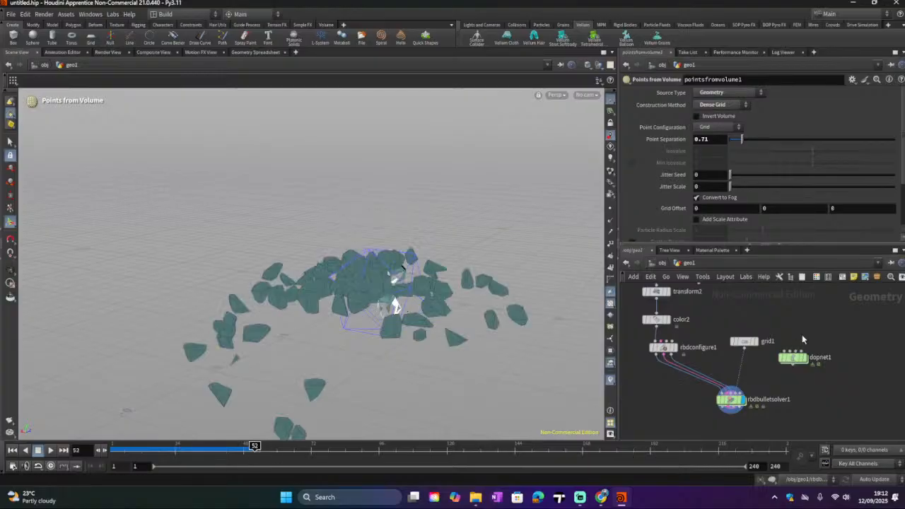
Step: Set the Points from Volume Point Separation to 1.44 and replay the simulation from the first frame
scroll(801, 339, "up", 10)
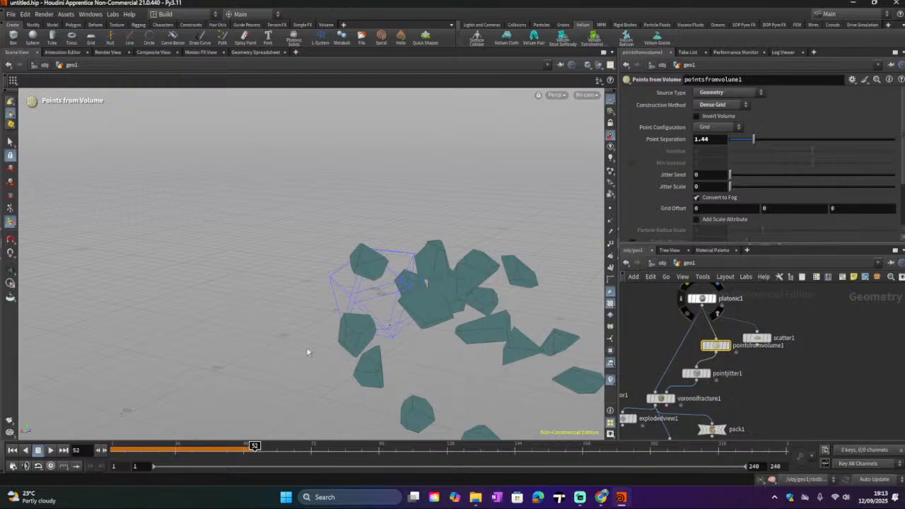
scroll(857, 390, "down", 5)
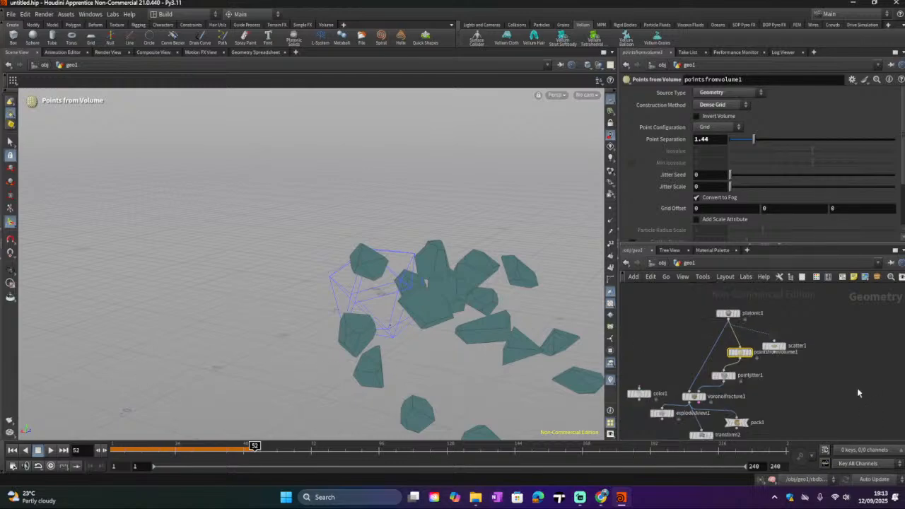
middle_click(793, 385)
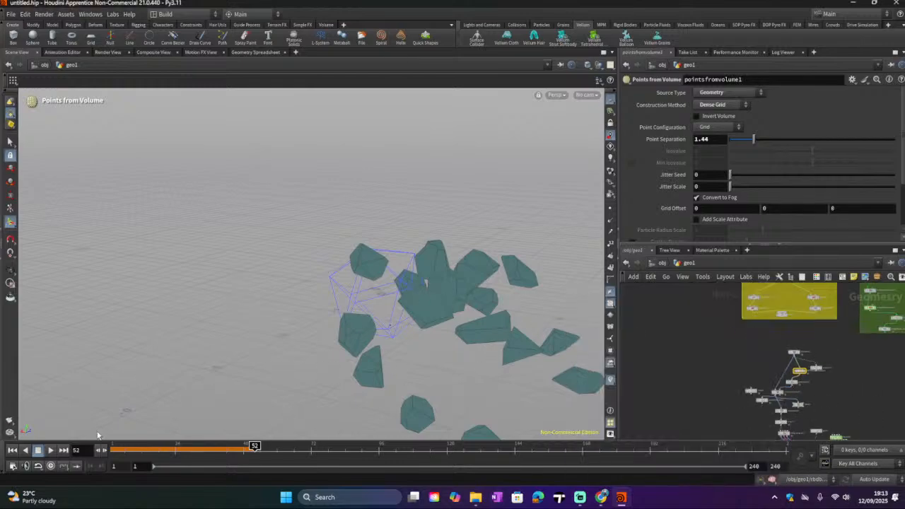
left_click(10, 451)
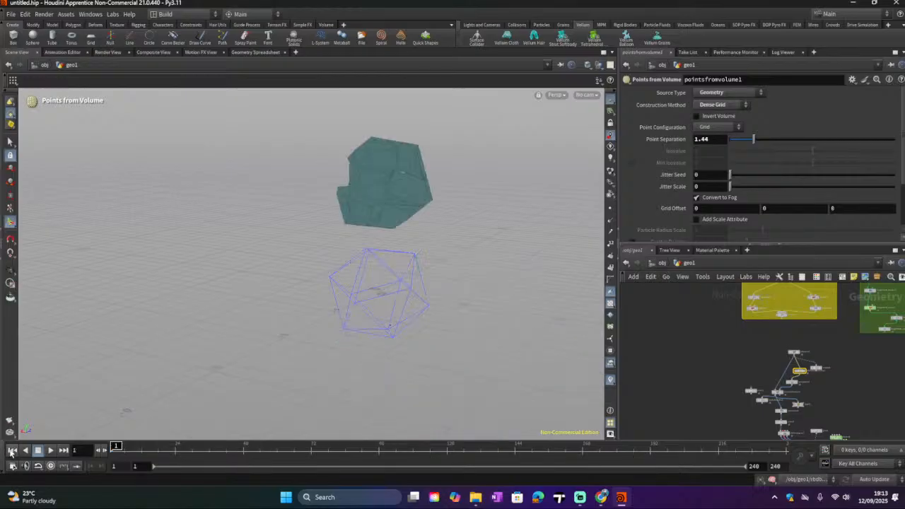
left_click(51, 450)
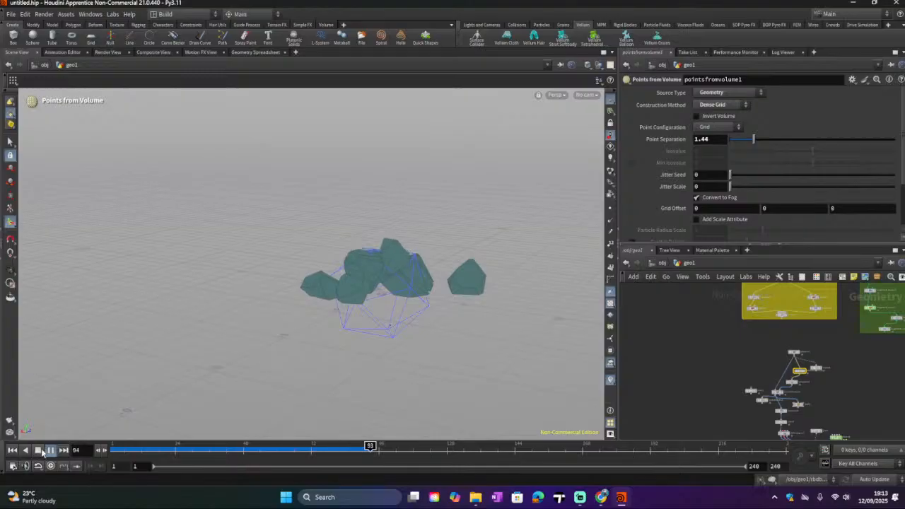
left_click(38, 450)
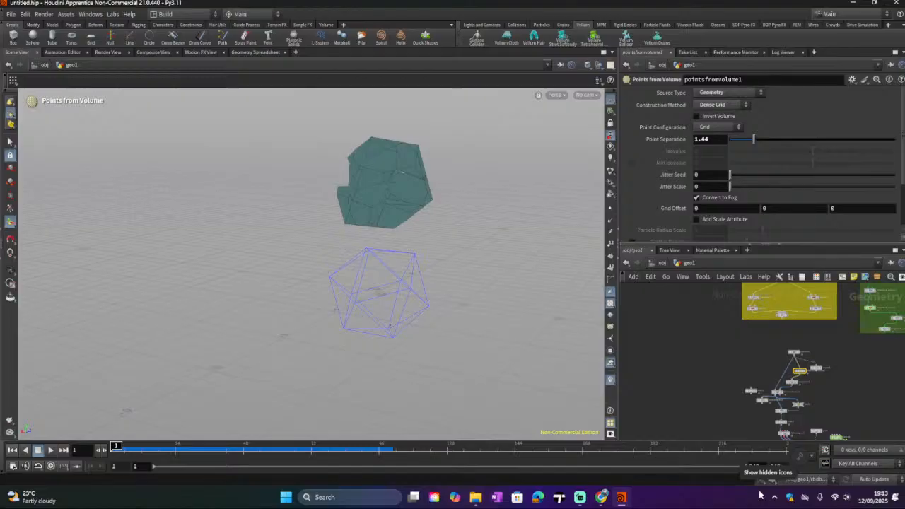
Step: Rearrange the Point Jitter and neighbouring nodes in the network to make room
scroll(853, 396, "up", 5)
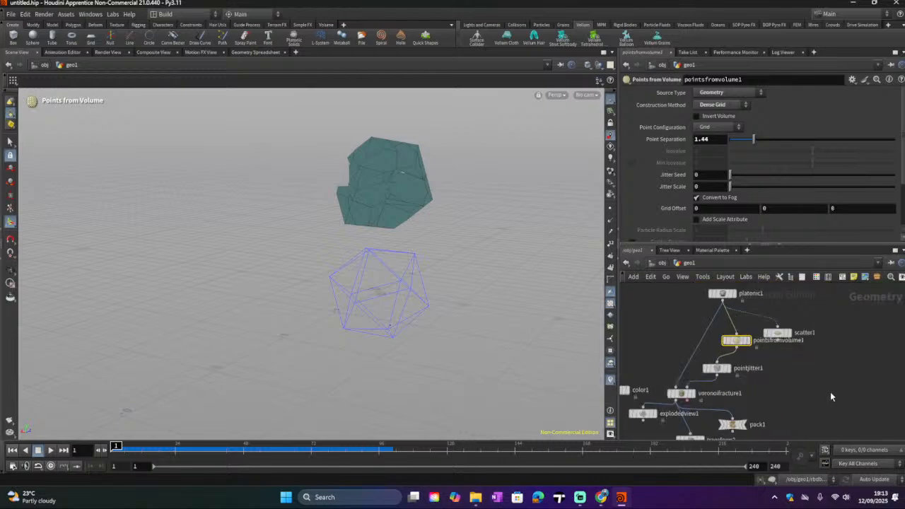
middle_click_drag(829, 391, 862, 346)
mouse_move(769, 330)
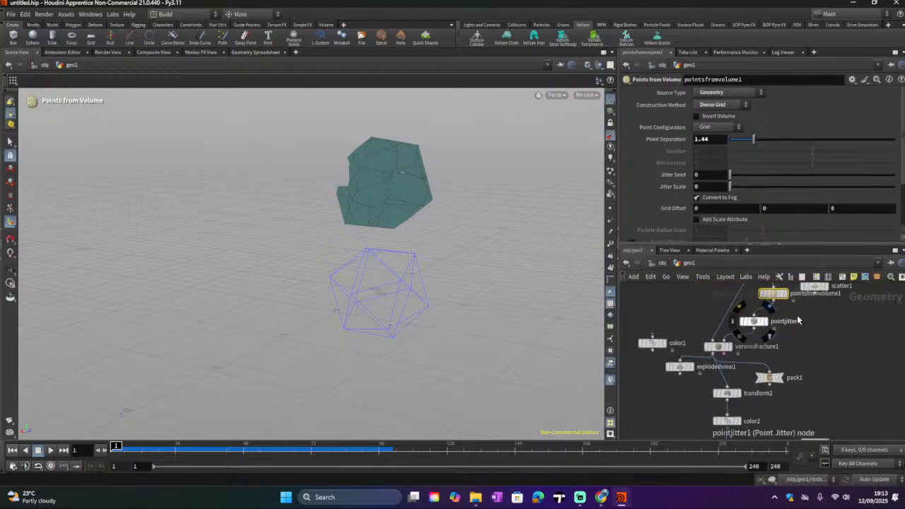
middle_click_drag(798, 320, 807, 353)
left_click_drag(726, 380, 713, 366)
left_click_drag(765, 356, 809, 358)
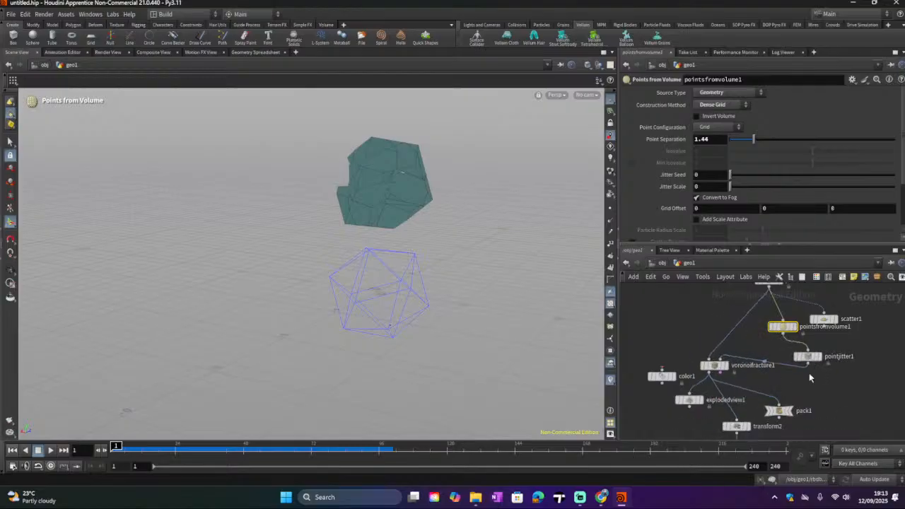
middle_click_drag(809, 377, 879, 389)
Step: Add an RBD Material Fracture node and wire the platonic solid's output into it
key("Tab")
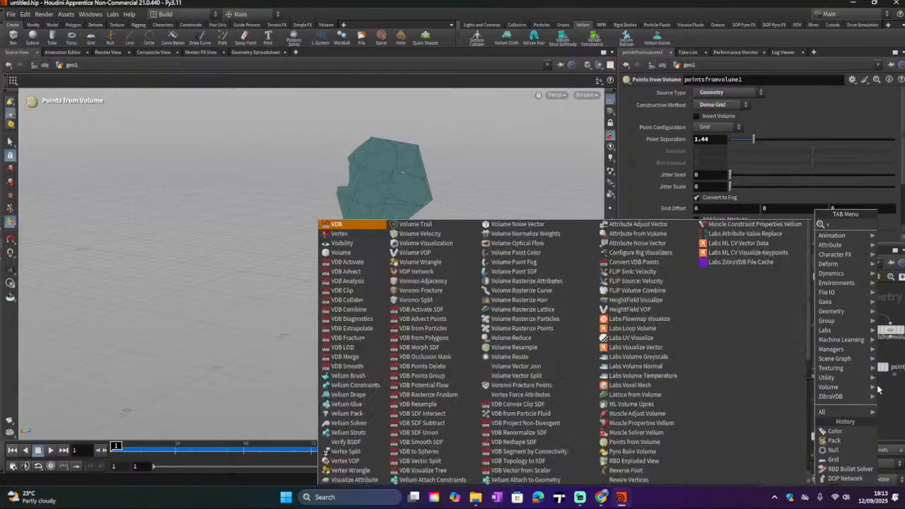
type("vorono")
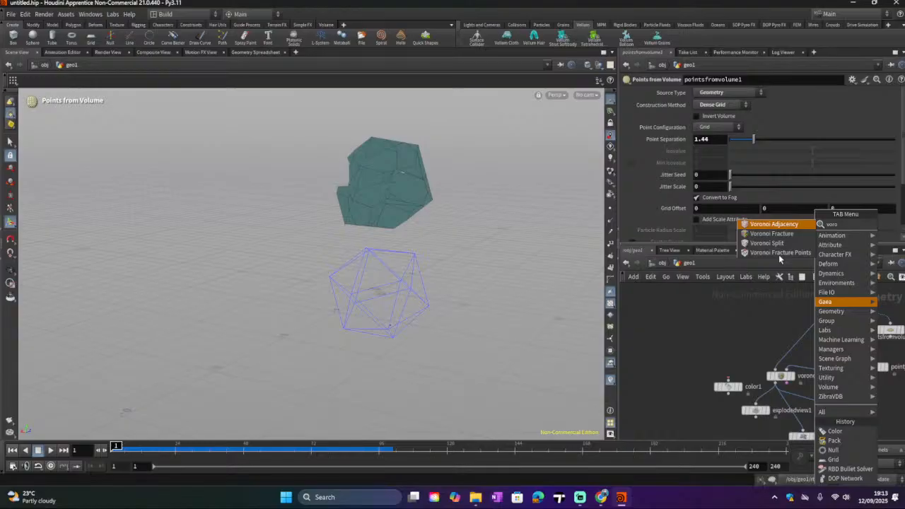
key("BackSpace")
key("BackSpace")
key("BackSpace")
key("BackSpace")
type("materi")
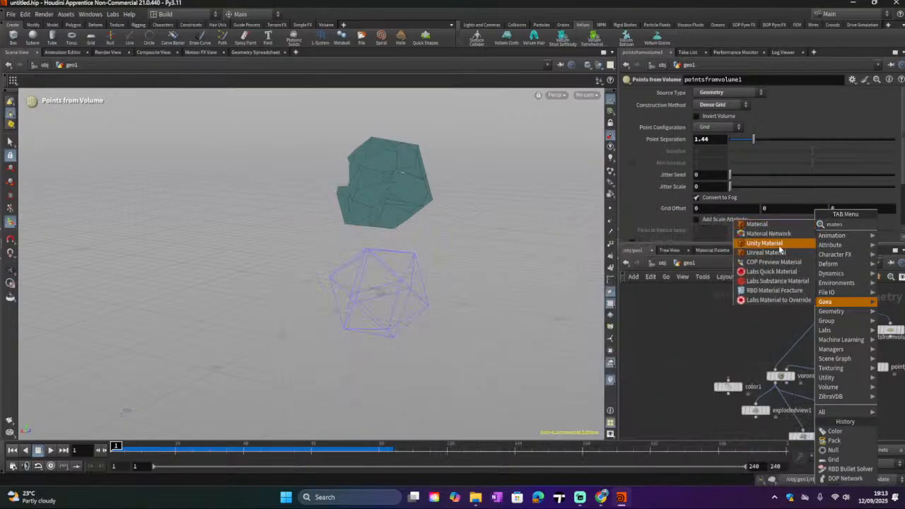
left_click(775, 291)
left_click(699, 341)
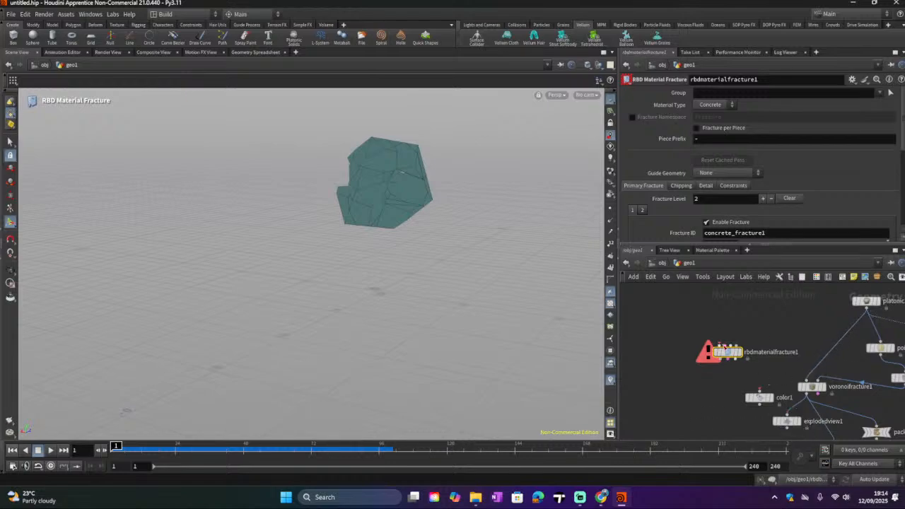
left_click_drag(867, 310, 728, 346)
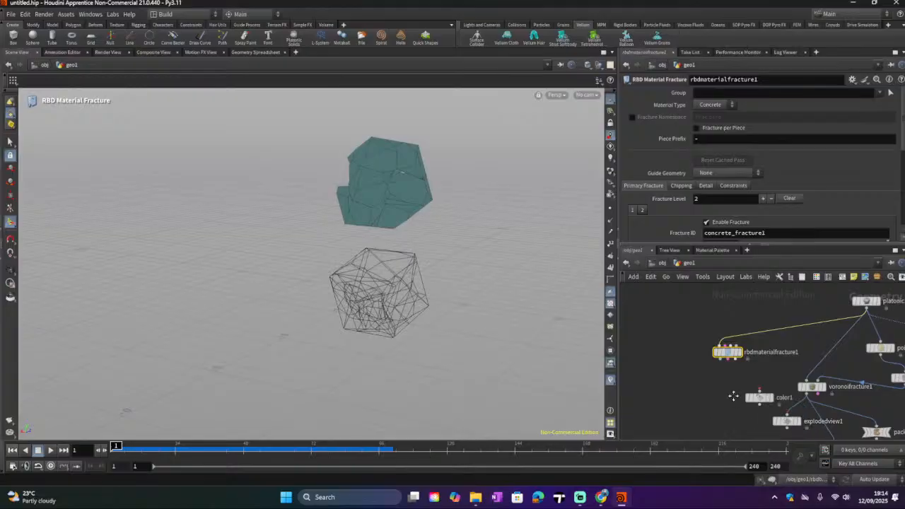
Step: Cut the wire feeding the transform node's input with the wire-cutting tool
middle_click_drag(733, 395, 730, 344)
scroll(772, 382, "down", 2)
middle_click_drag(751, 390, 736, 340)
scroll(783, 363, "down", 1)
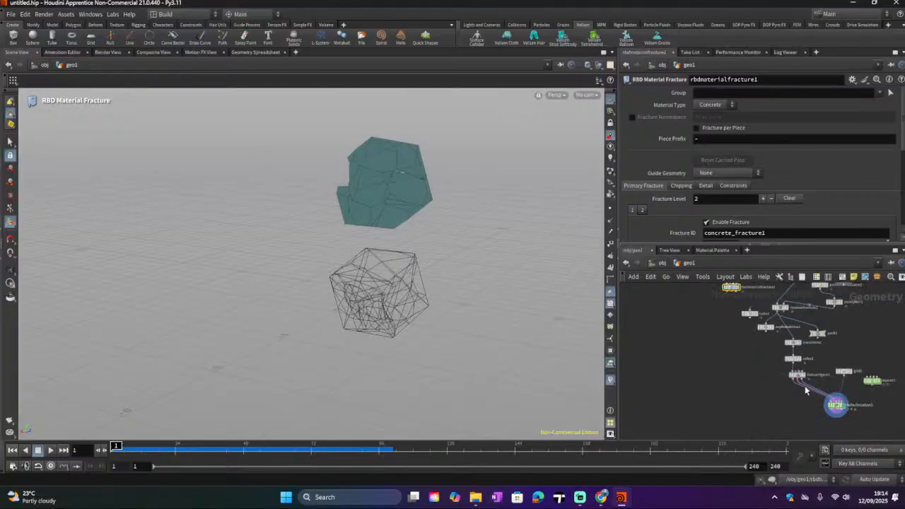
middle_click_drag(796, 388, 789, 409)
scroll(796, 378, "up", 2)
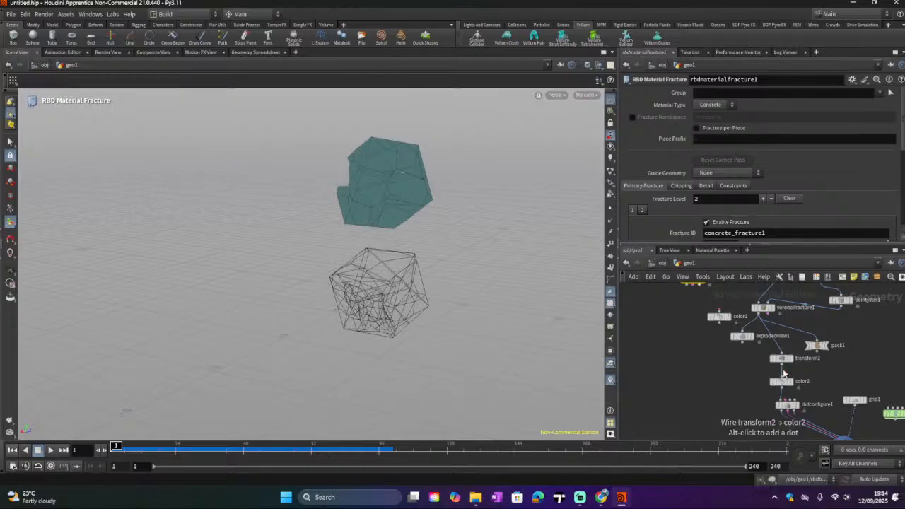
key("y")
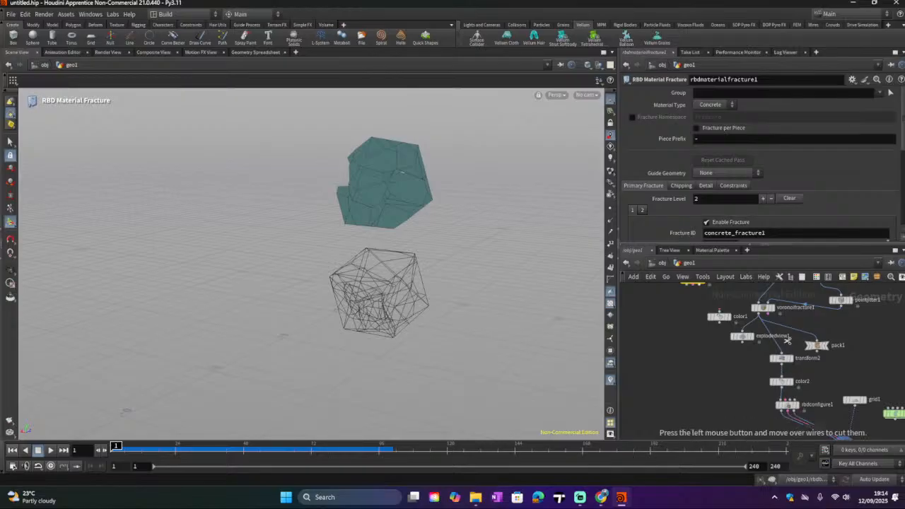
left_click_drag(787, 344, 757, 342)
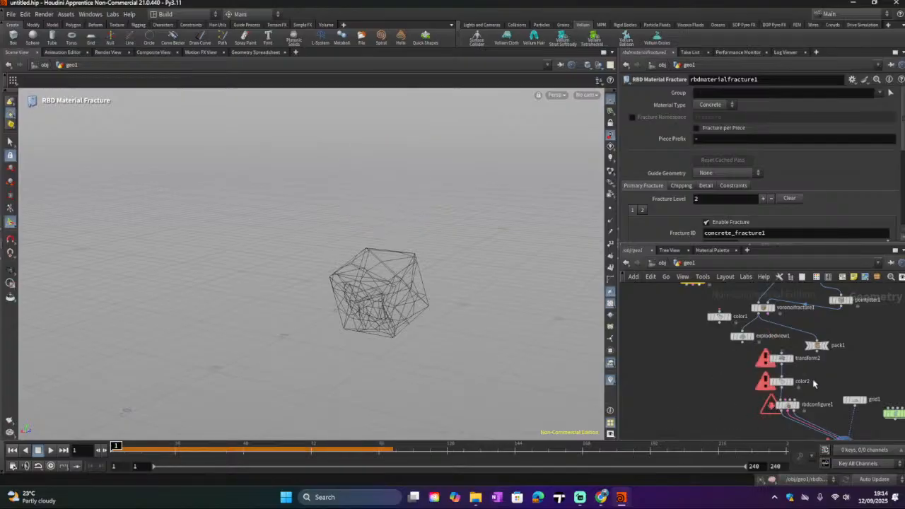
Step: Move the transform, color and RBD configure nodes further down the network to make room
middle_click_drag(815, 385, 814, 358)
left_click_drag(786, 342, 825, 388)
middle_click_drag(740, 359, 758, 387)
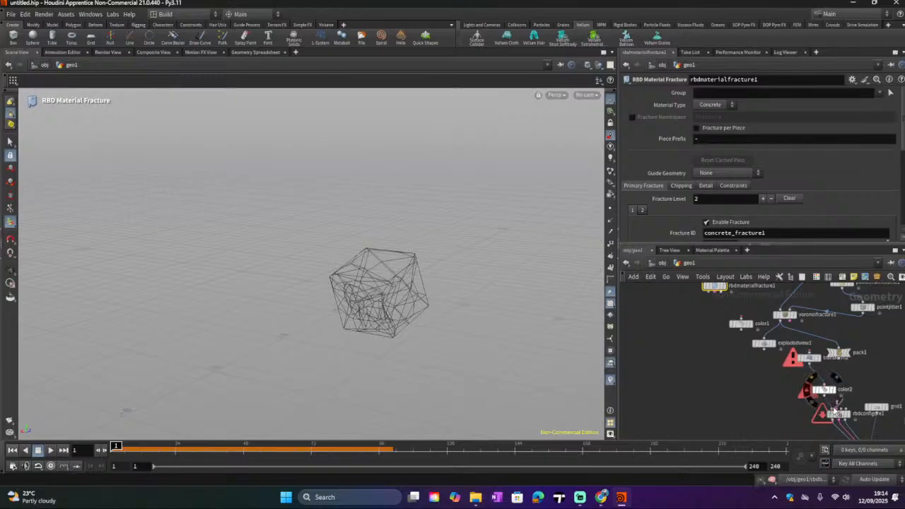
middle_click_drag(729, 410, 712, 349)
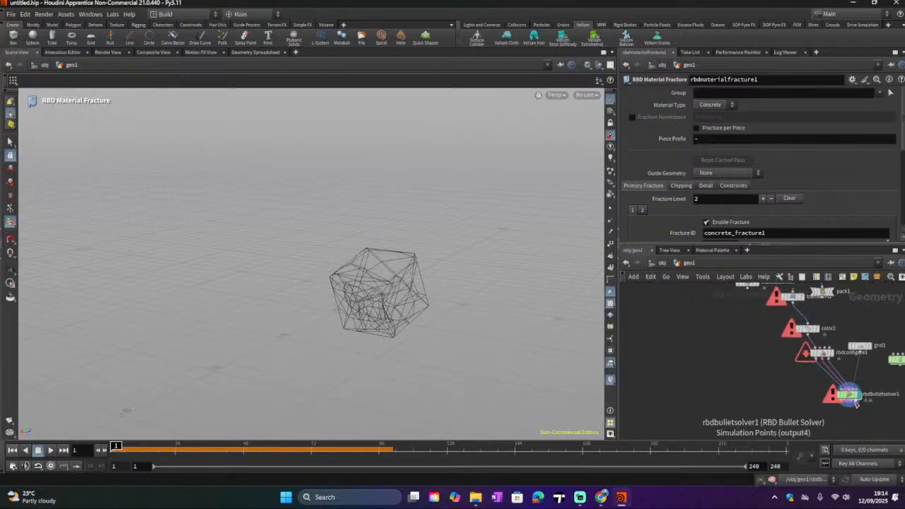
middle_click_drag(798, 379, 819, 421)
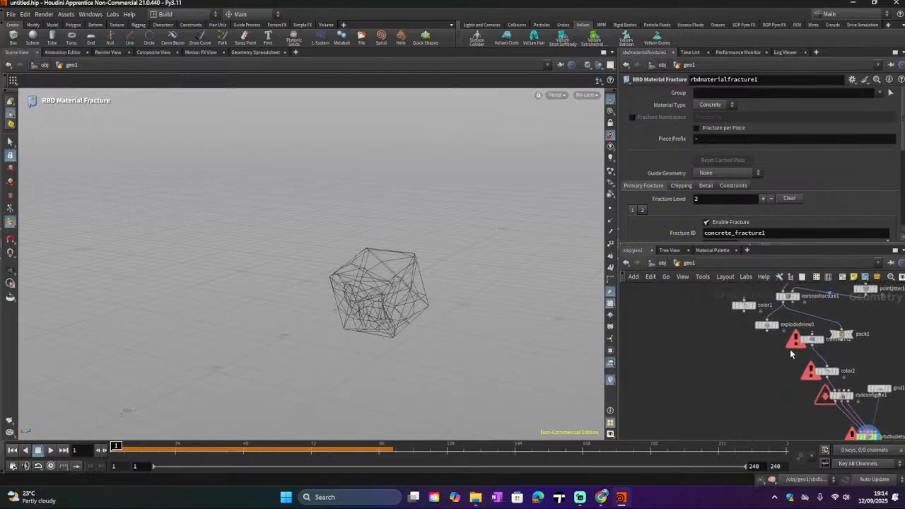
middle_click_drag(789, 348, 788, 386)
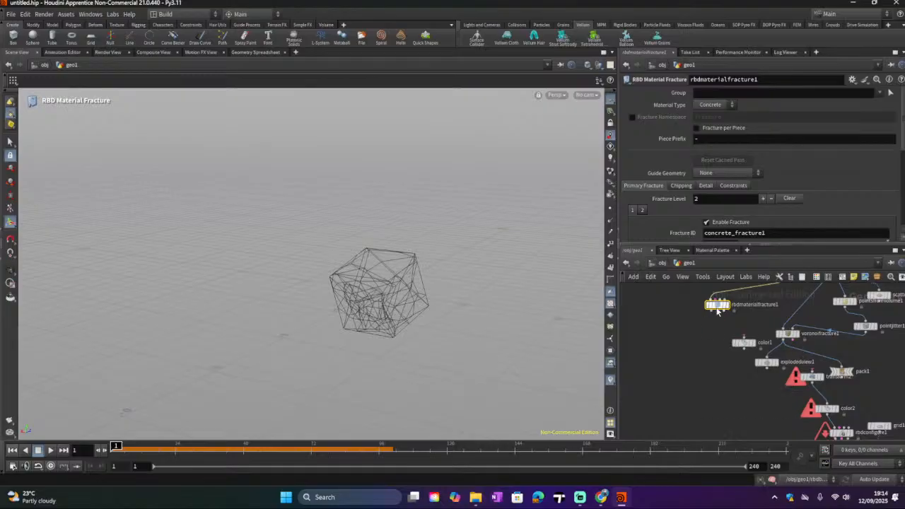
Step: Reposition the RBD Material Fracture node and cut the wire linking the exploded view node to the transform node
left_click_drag(717, 308, 711, 325)
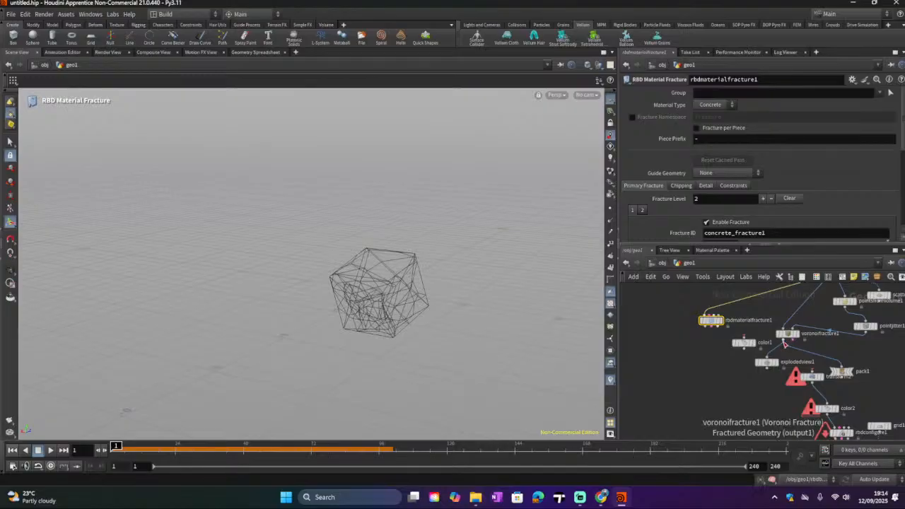
left_click_drag(766, 368, 811, 371)
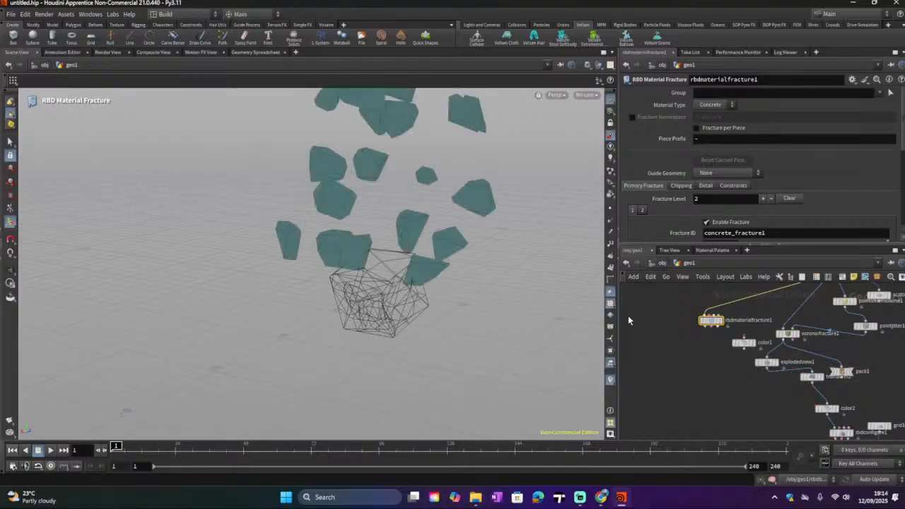
key("y")
left_click_drag(789, 379, 788, 360)
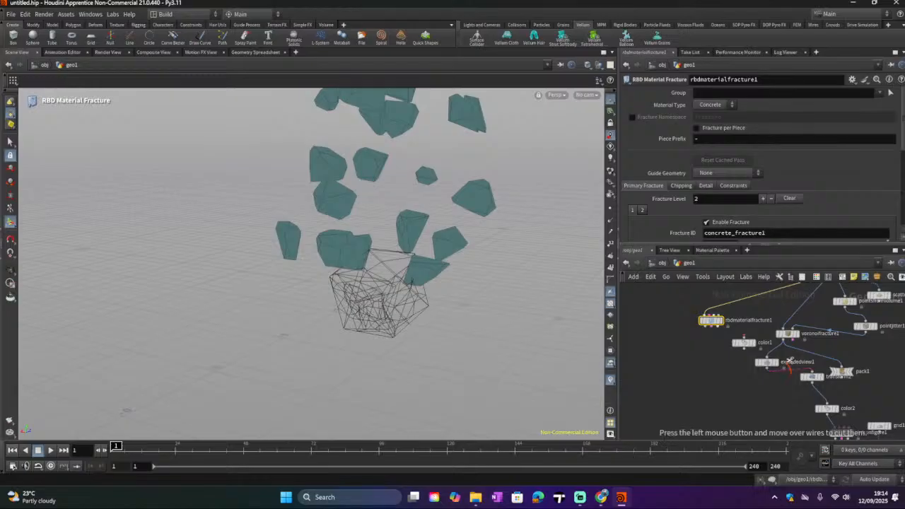
Step: Place the RBD Material Fracture node beside the Voronoi Fracture and display its output
left_click_drag(710, 318, 707, 330)
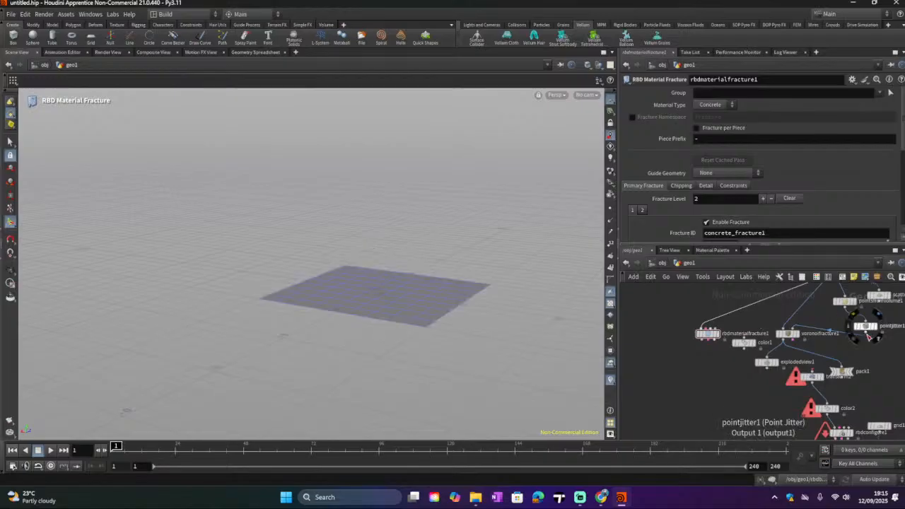
left_click_drag(865, 334, 722, 334)
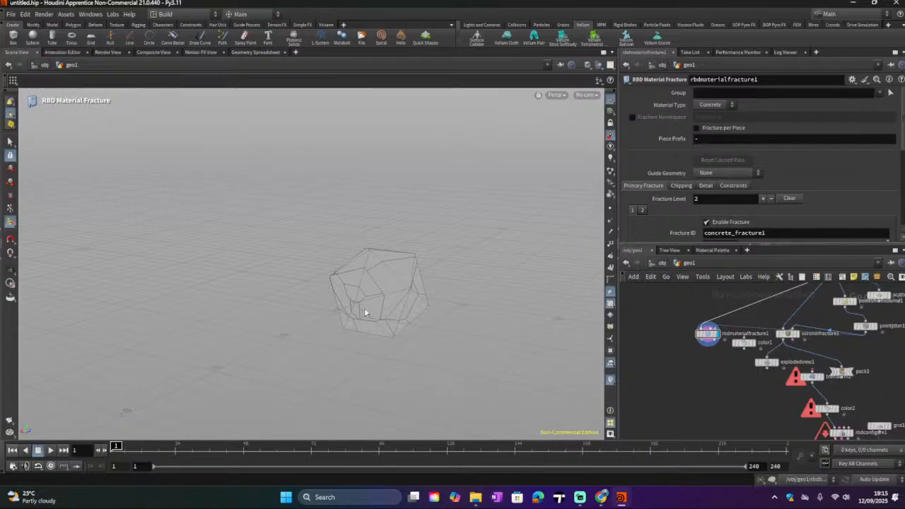
left_click(706, 332)
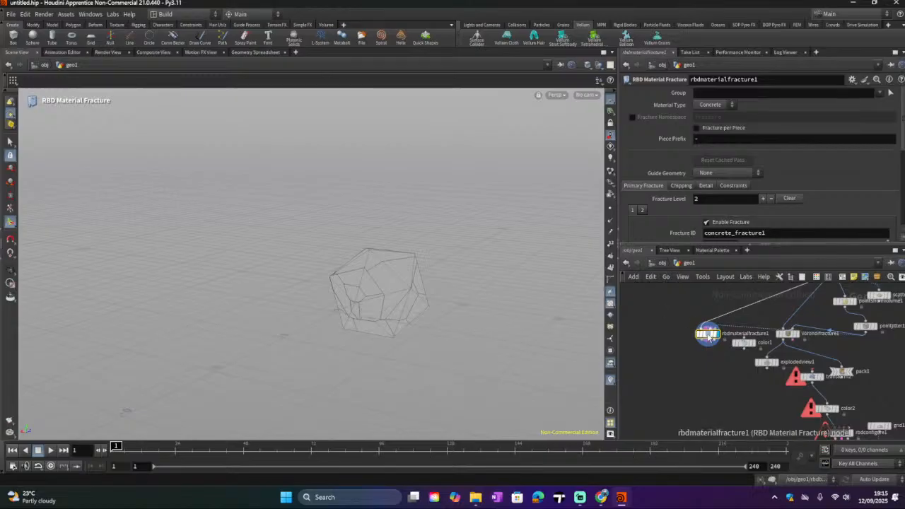
Step: Set the RBD Material Fracture's Material Type to Wood and interrupt the long cook
left_click(710, 104)
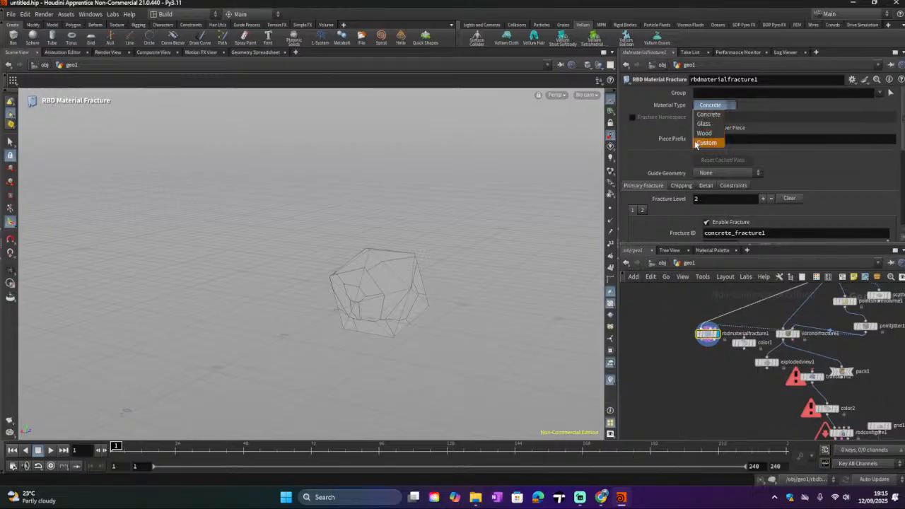
left_click(707, 131)
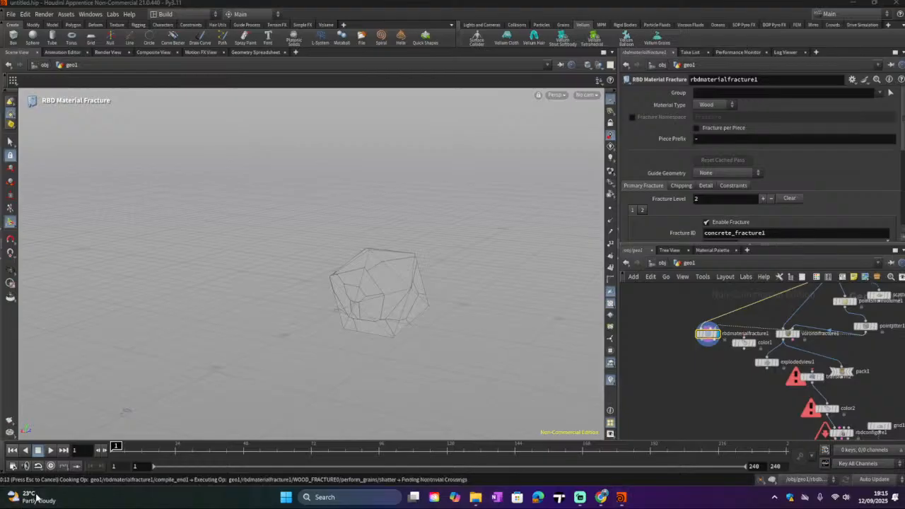
mouse_move(37, 499)
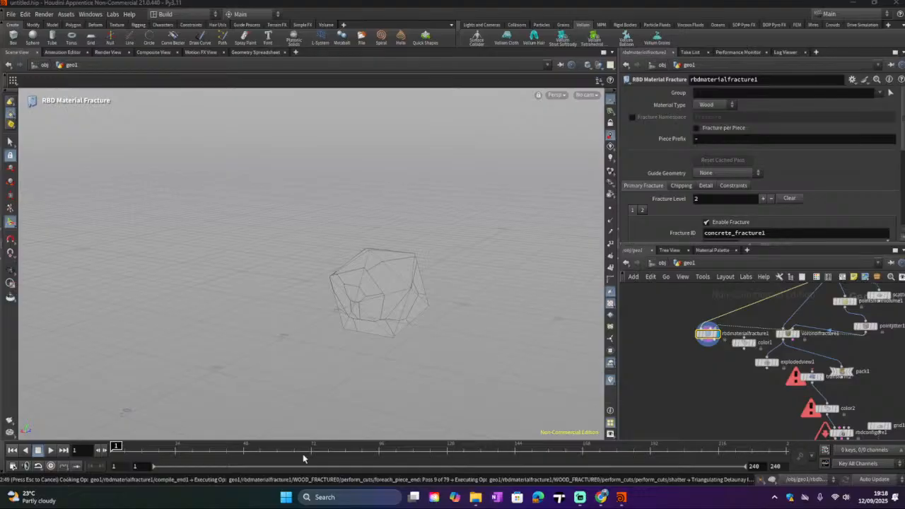
key("Escape")
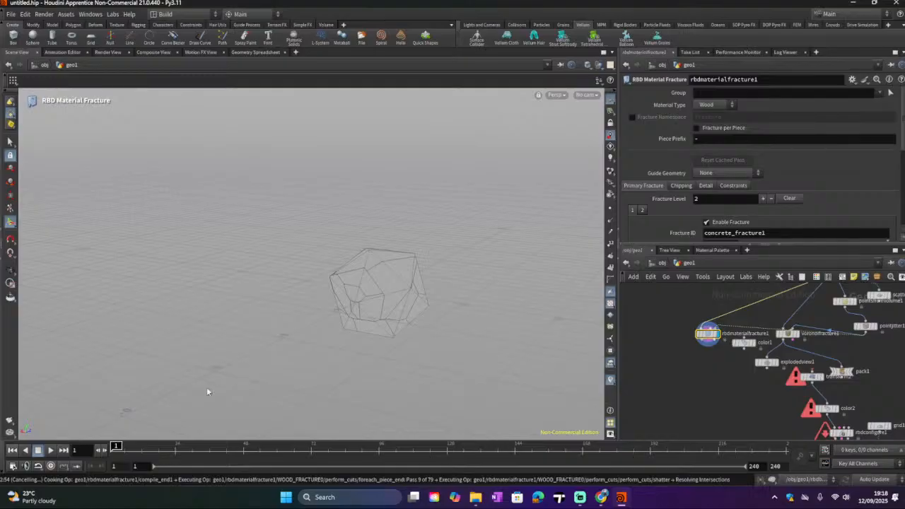
left_click(12, 478)
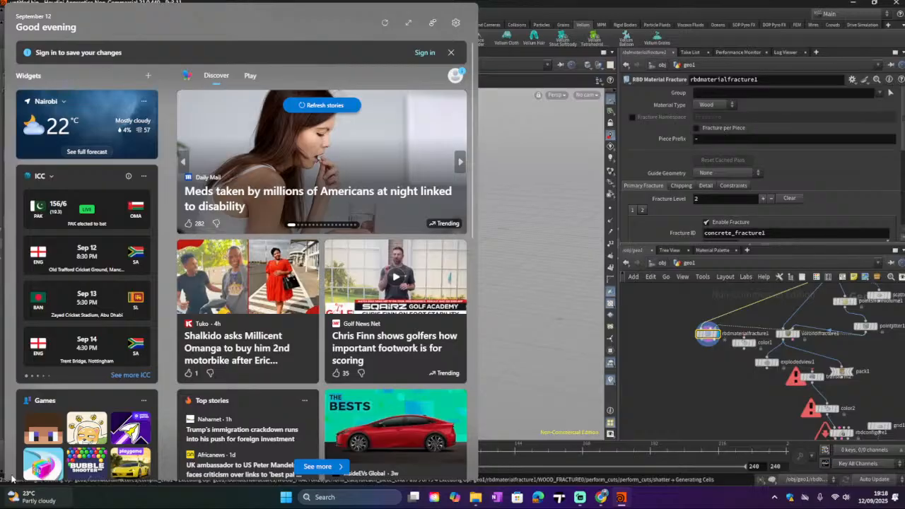
left_click(16, 495)
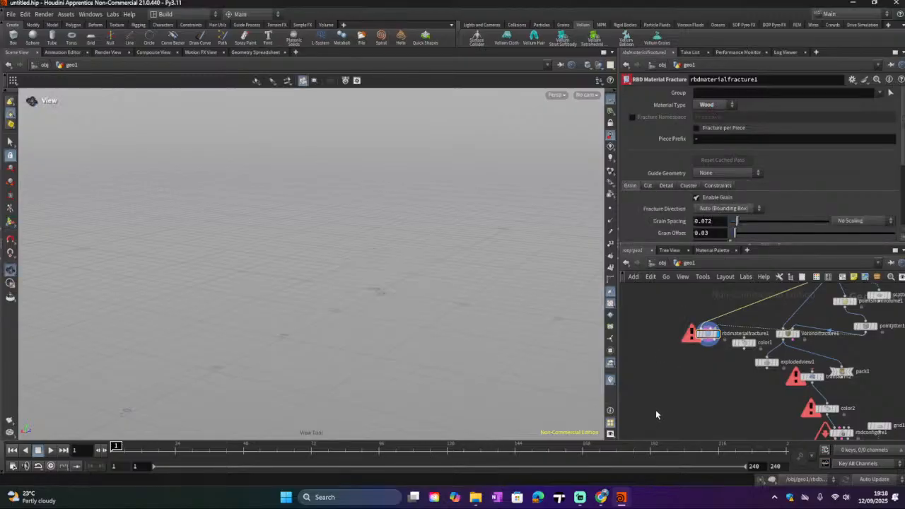
Step: Open the RBD Material Fracture node's error information and read through its messages
left_click(690, 337)
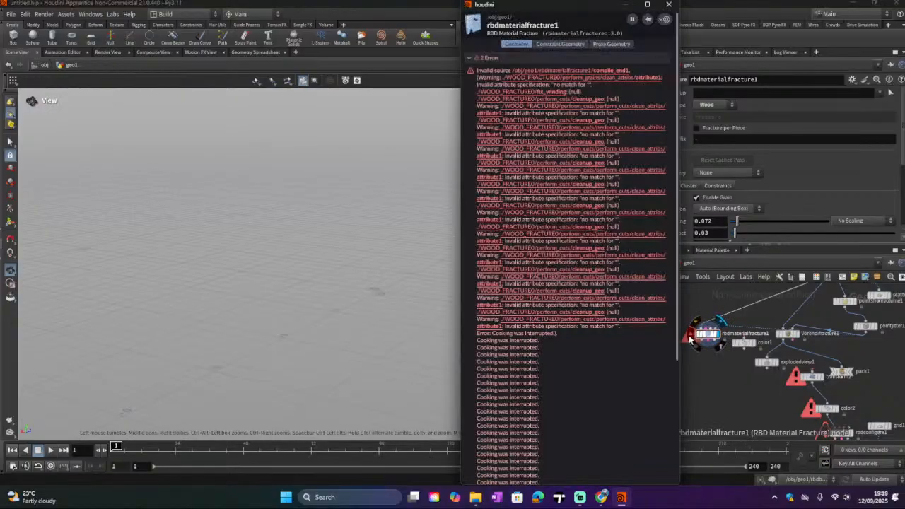
scroll(580, 333, "down", 5)
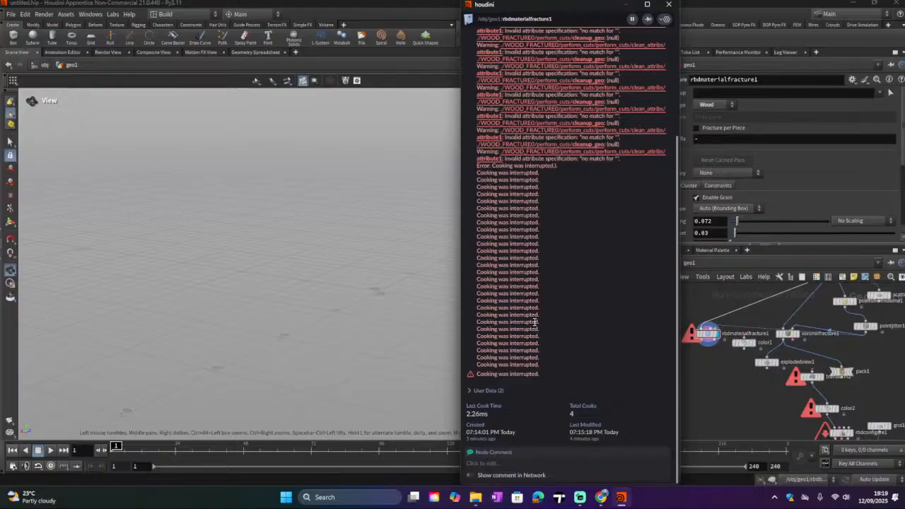
scroll(534, 325, "up", 5)
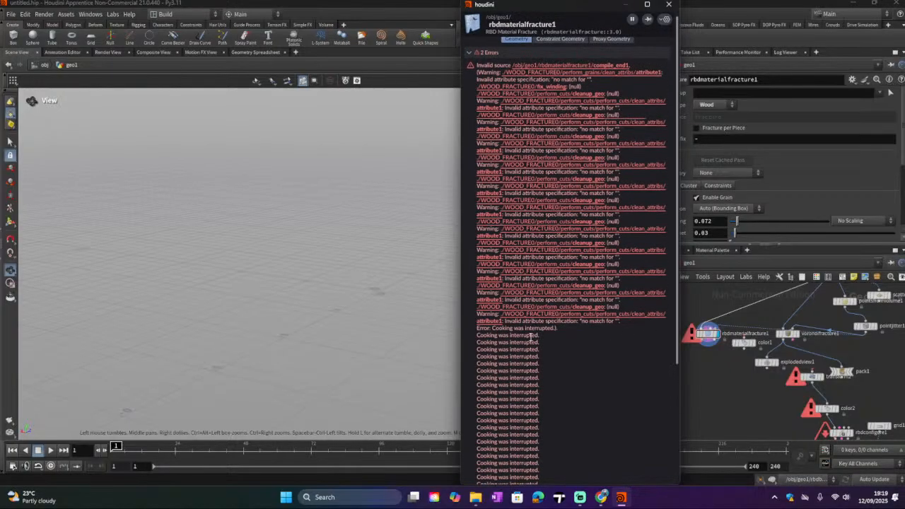
scroll(534, 323, "down", 5)
scroll(527, 347, "up", 5)
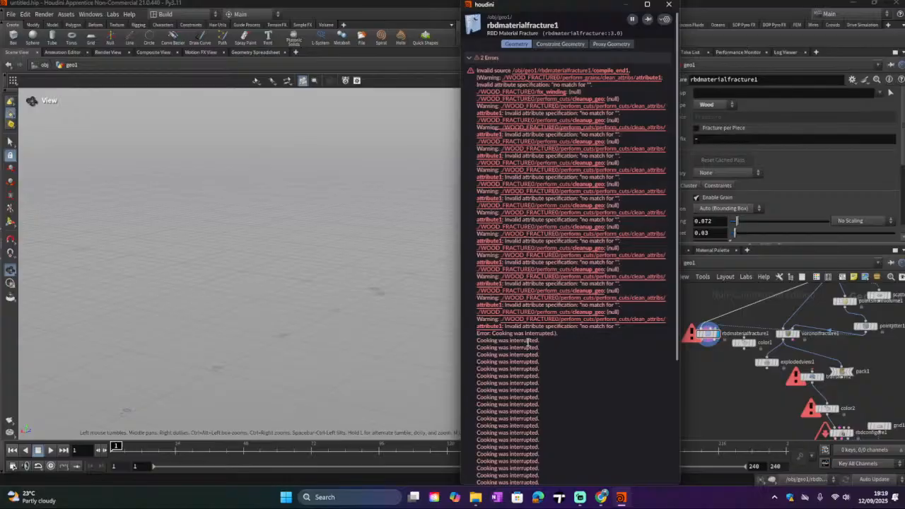
left_click(668, 7)
Step: Reposition the RBD Material Fracture node and open the Point Jitter node's parameters
left_click_drag(708, 334, 685, 354)
left_click(862, 327)
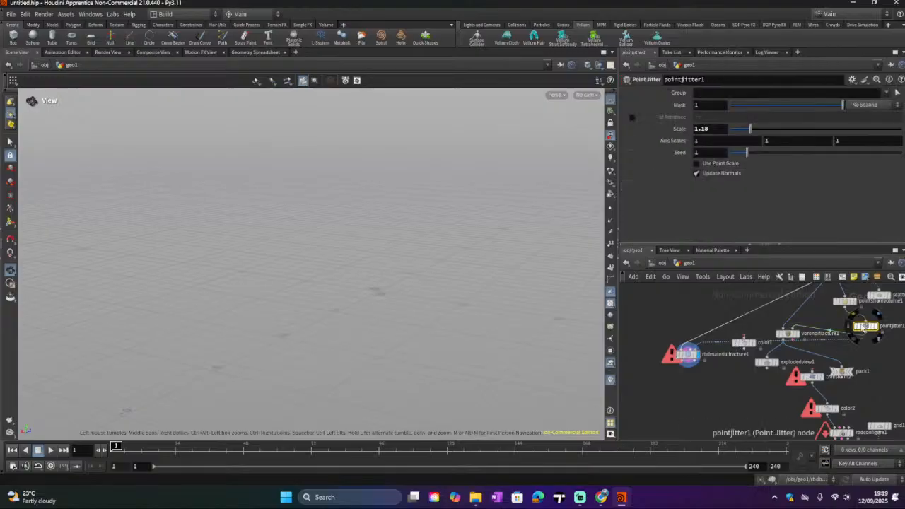
left_click(701, 130)
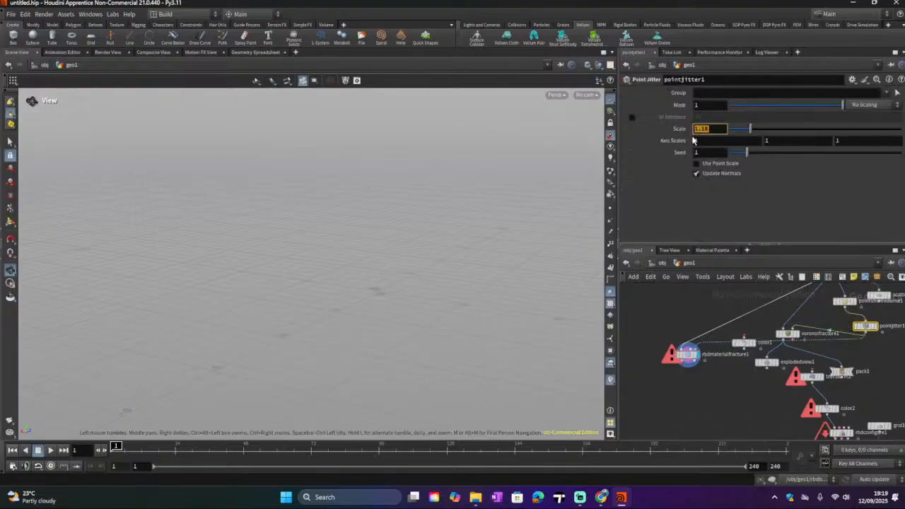
Step: Set the Points from Volume Point Separation to 1 and interrupt the cook
left_click(846, 304)
left_click(699, 139)
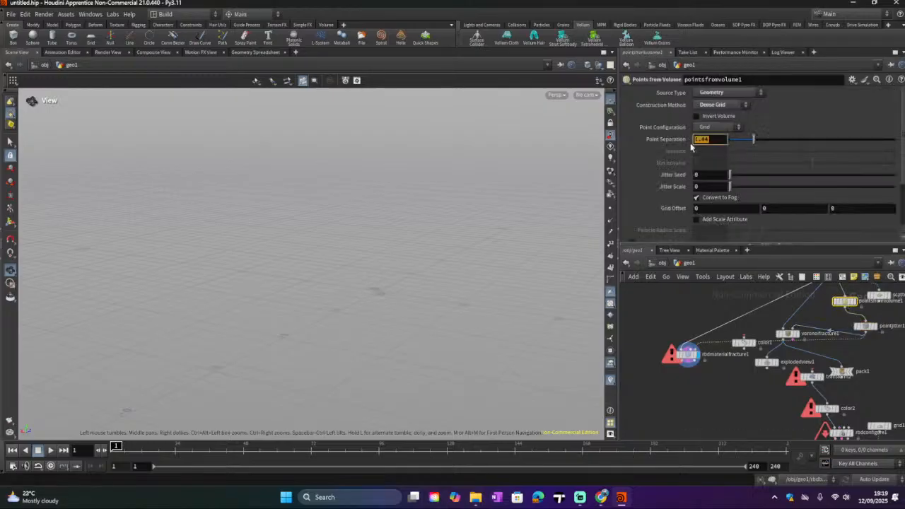
type("1")
key("Return")
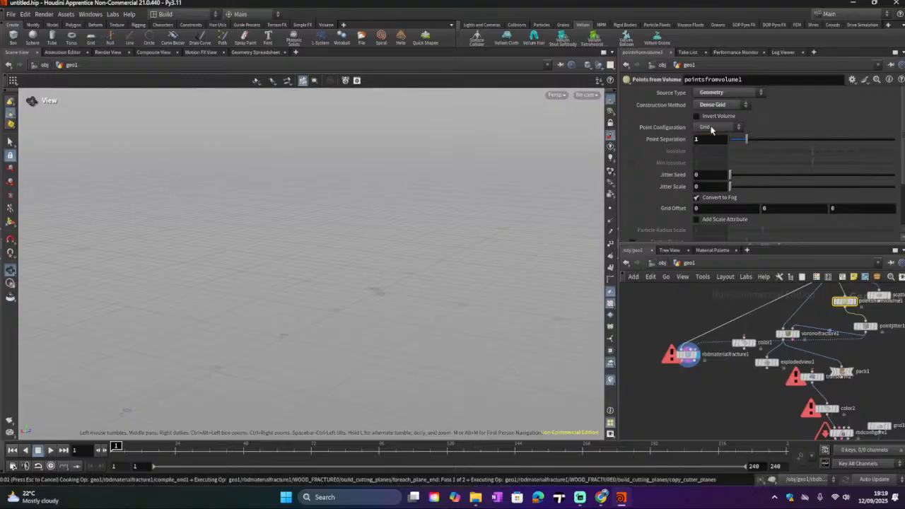
key("Escape")
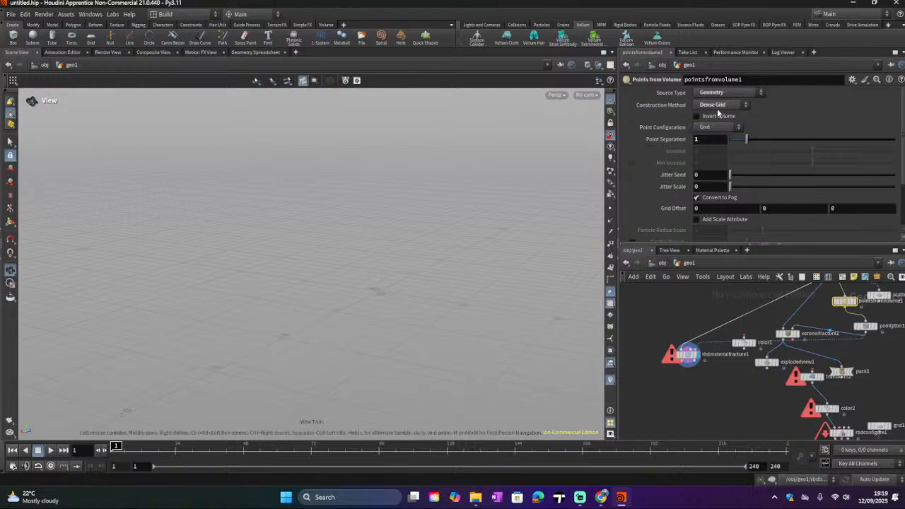
Step: Switch the Points from Volume Construction Method to Sparse Volume and interrupt the cook
left_click(717, 104)
left_click(716, 123)
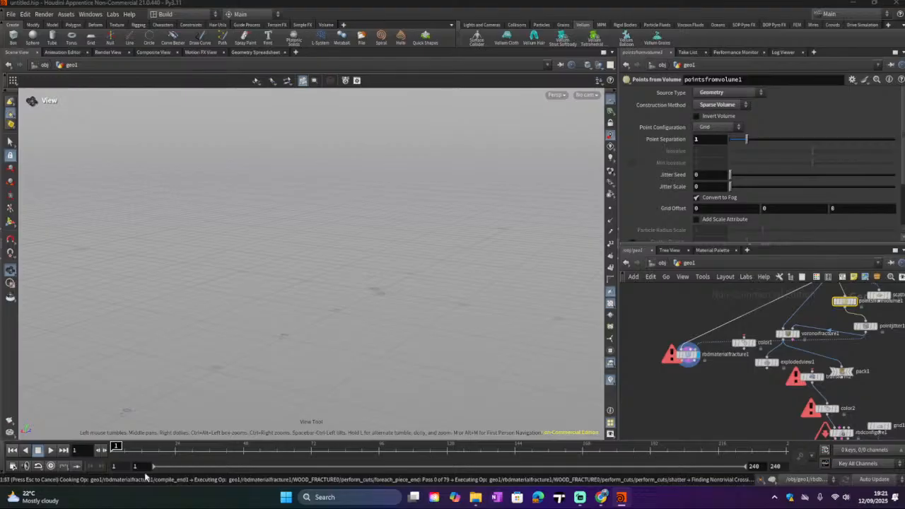
key("Escape")
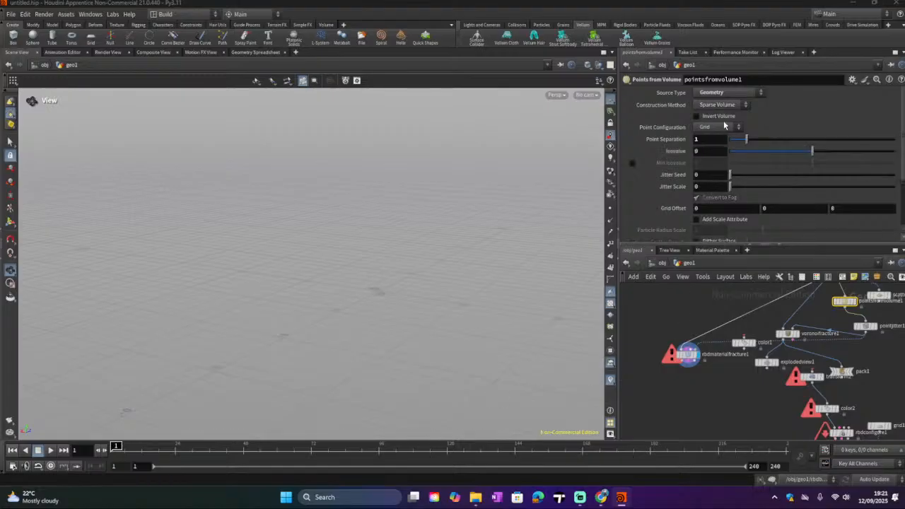
Step: Change the RBD Material Fracture's Material Type to Glass
left_click(685, 353)
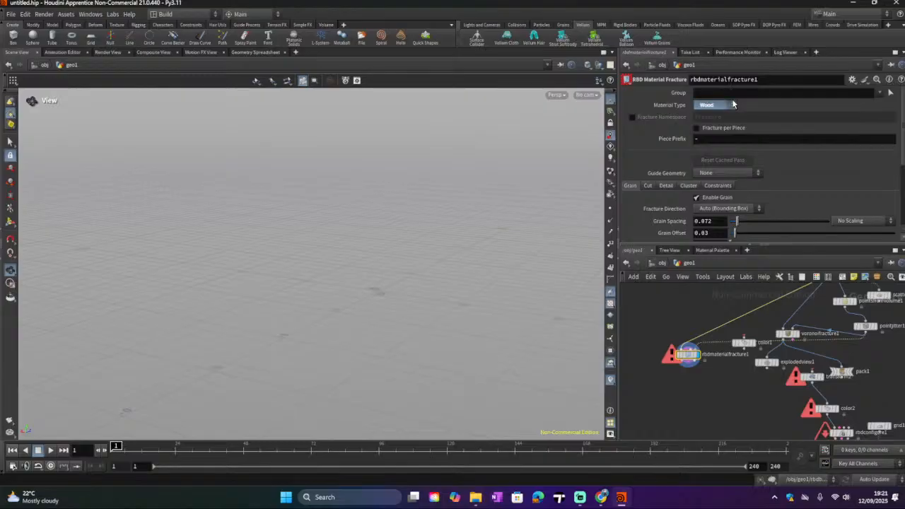
left_click(731, 104)
left_click(704, 124)
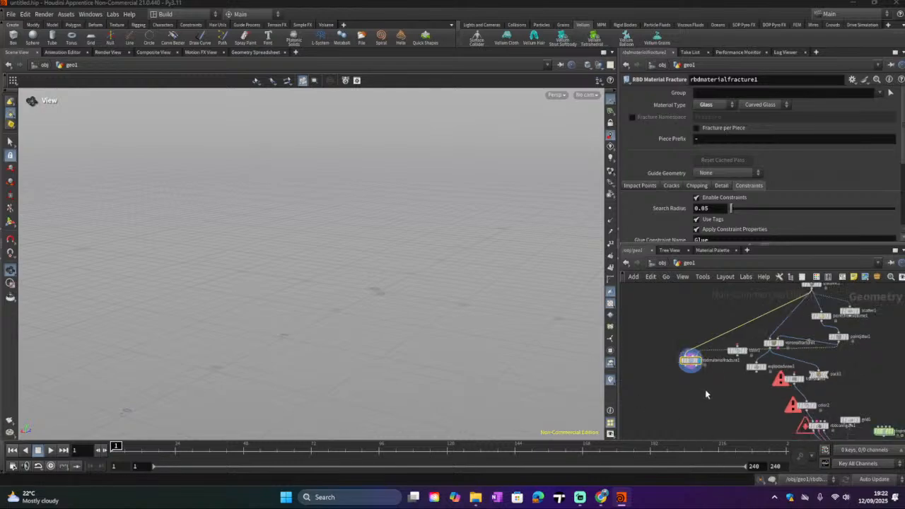
Step: Wire the RBD Material Fracture's output into the Exploded View node
left_click_drag(785, 334, 783, 328)
left_click_drag(687, 362, 765, 364)
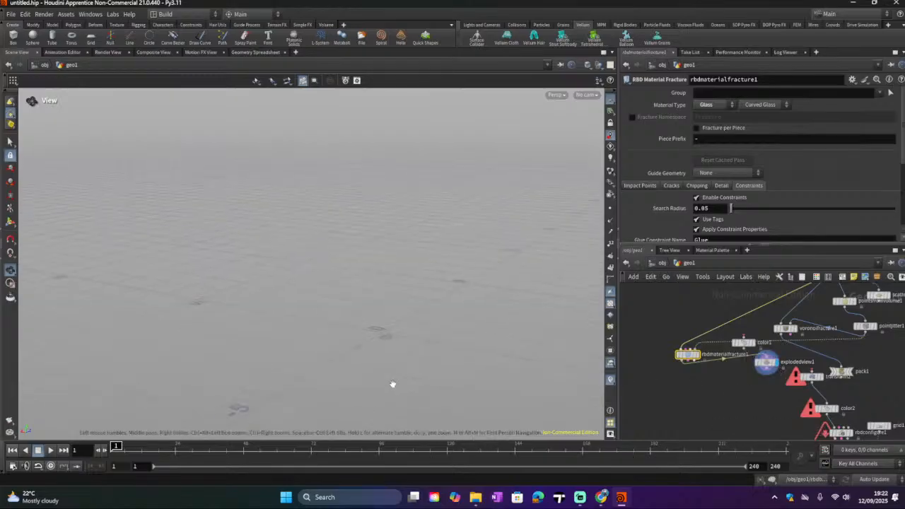
scroll(665, 354, "up", 2)
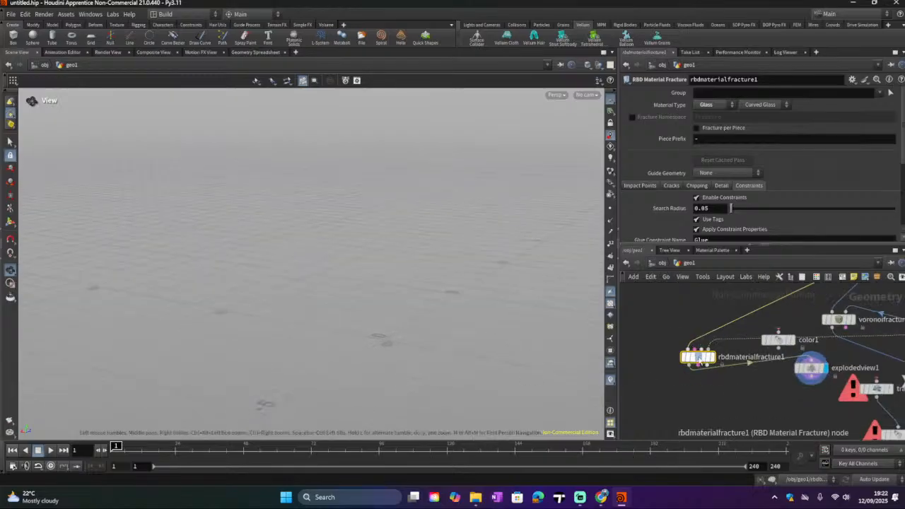
scroll(700, 232, "down", 5)
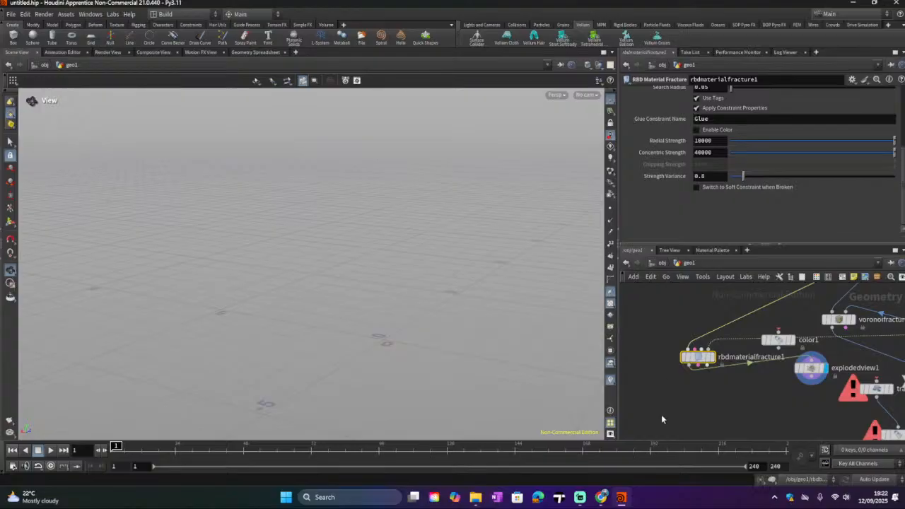
Step: Move the Exploded View node below the RBD Material Fracture node
middle_click_drag(661, 415, 641, 386)
left_click(610, 433)
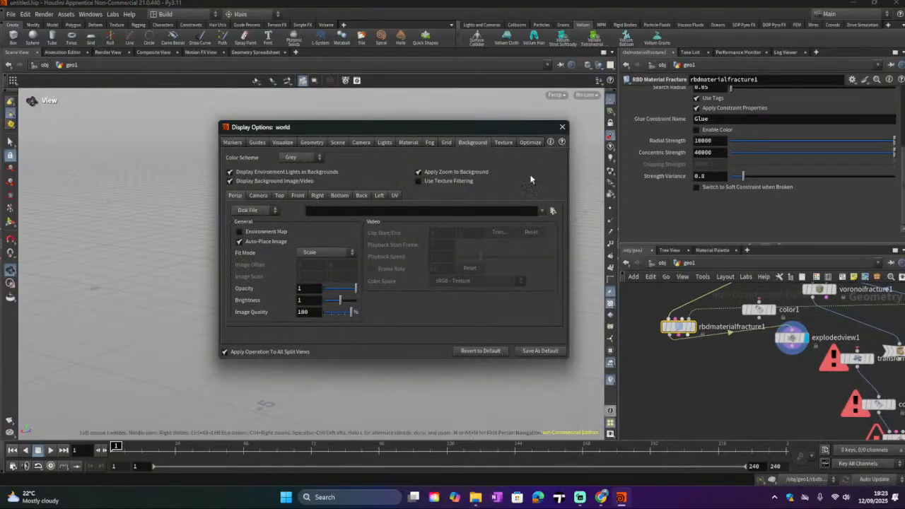
left_click(561, 127)
scroll(706, 370, "down", 2)
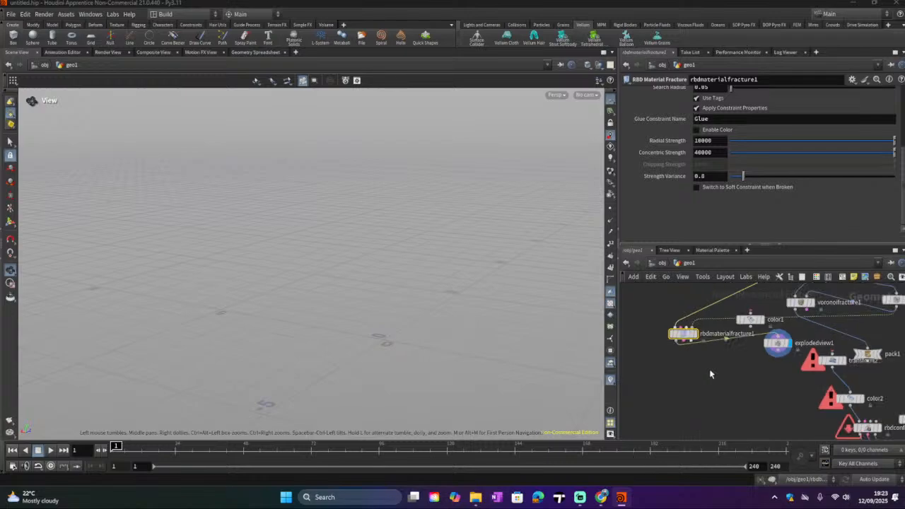
left_click_drag(776, 348, 670, 387)
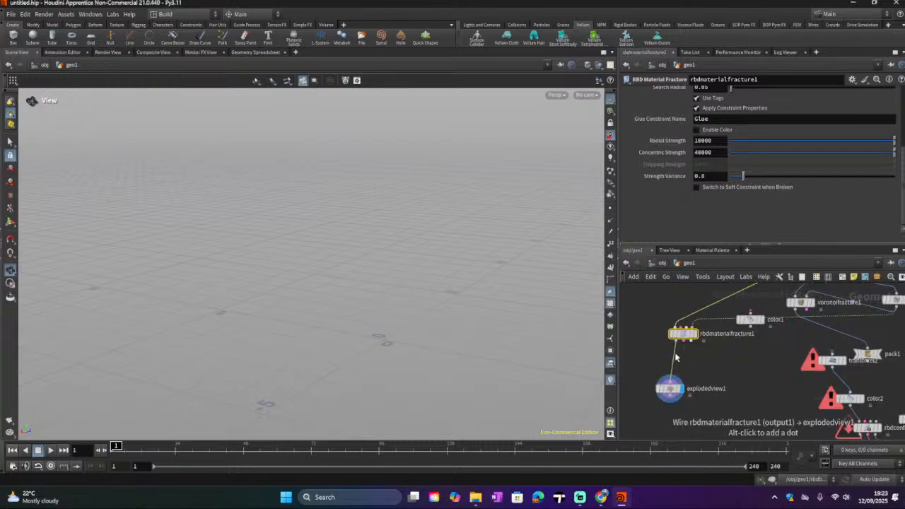
Step: Wire the RBD Material Fracture's output into the transform node and display the fractured icosahedron in the viewport
left_click_drag(675, 345, 833, 359)
left_click(843, 361)
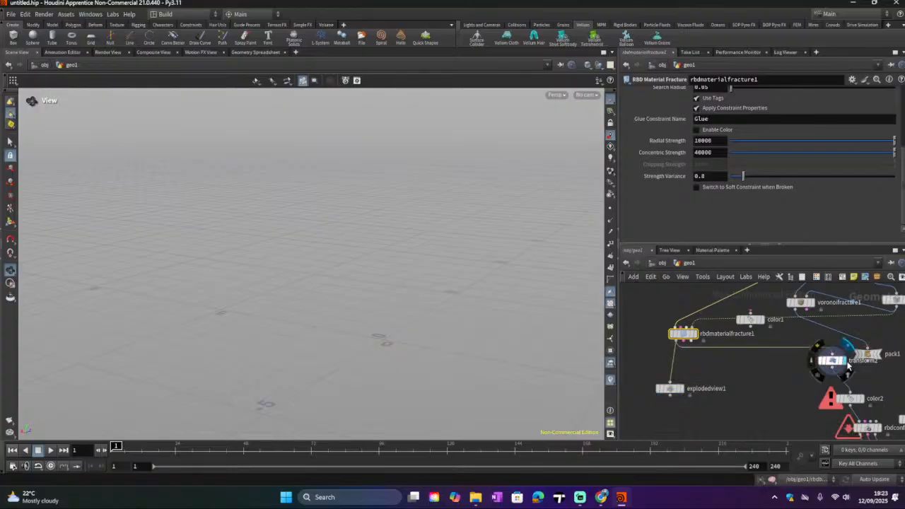
middle_click_drag(750, 369, 706, 322)
mouse_move(800, 340)
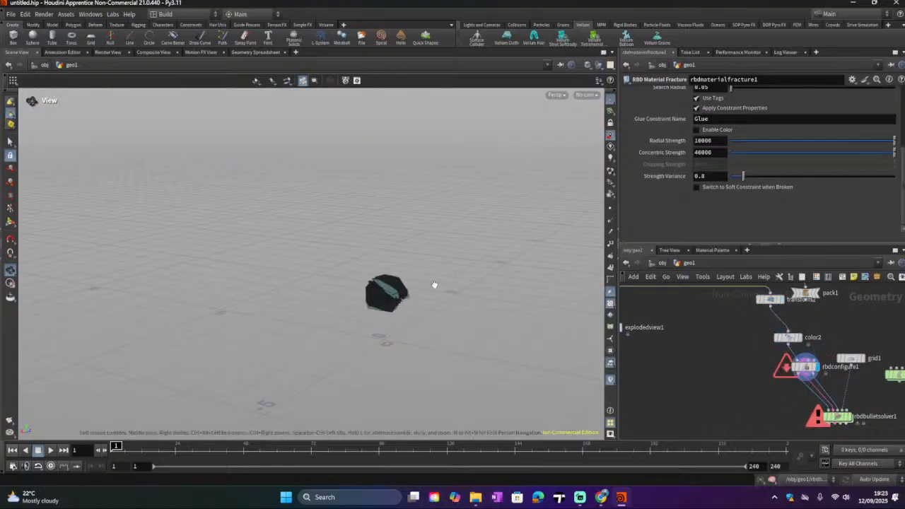
left_click_drag(434, 285, 404, 303)
scroll(404, 304, "up", 10)
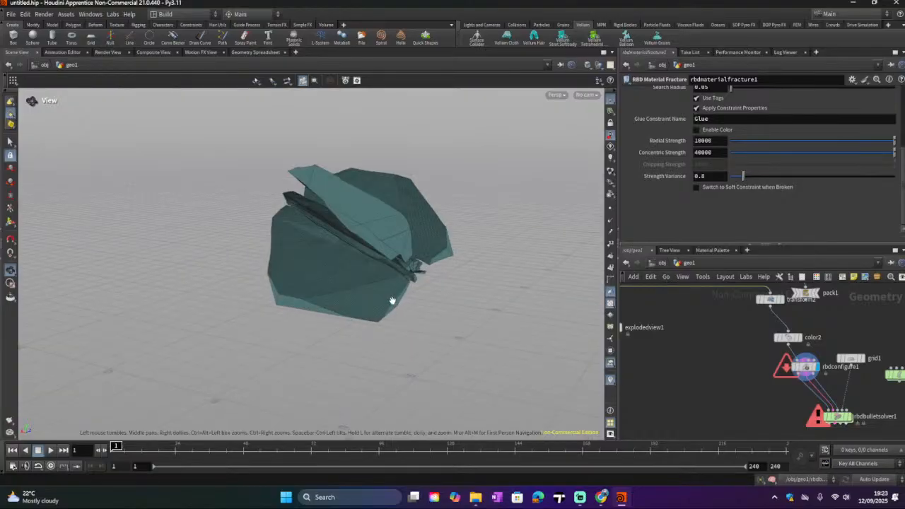
left_click_drag(355, 296, 344, 258)
Step: Add a Grid node to the network beside the RBD Material Fracture
scroll(685, 333, "down", 3)
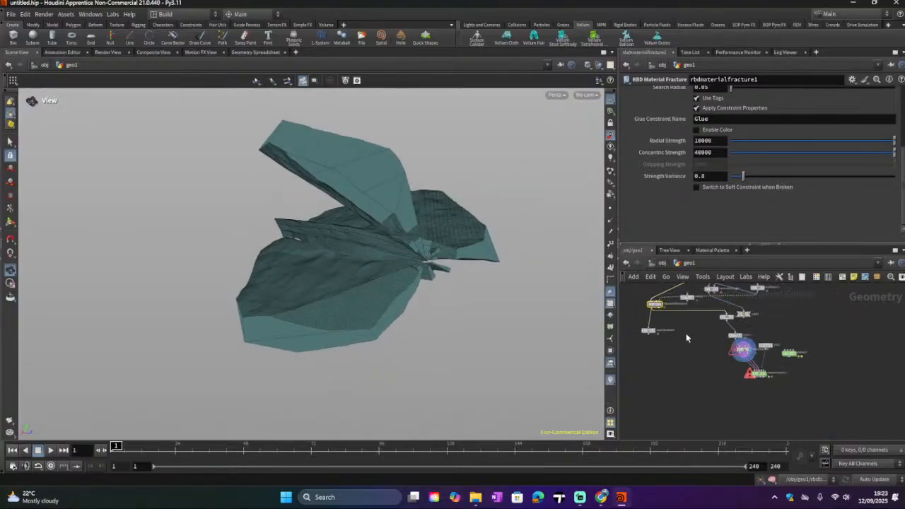
scroll(699, 339, "up", 5)
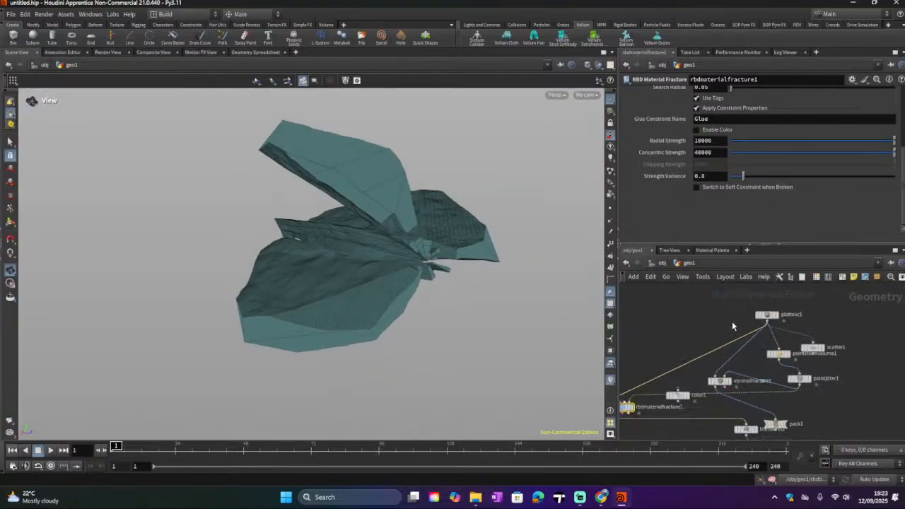
middle_click_drag(705, 349, 764, 327)
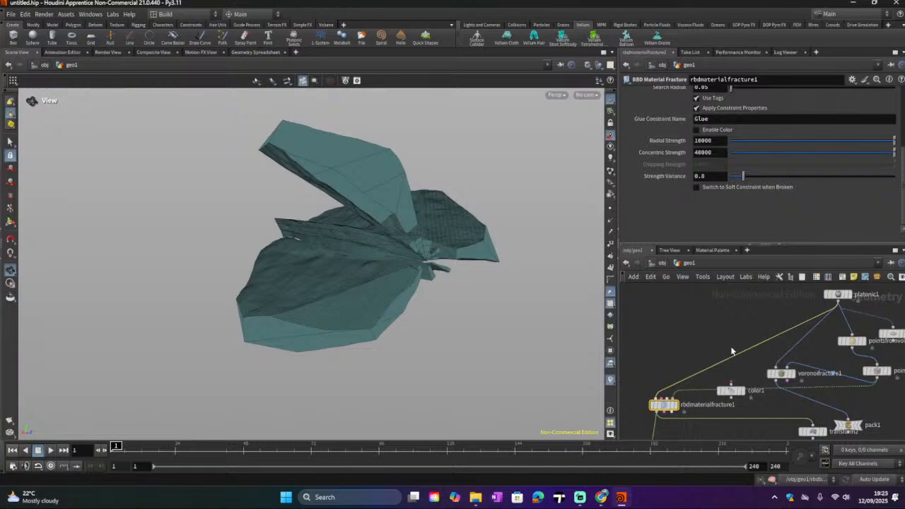
key("Tab")
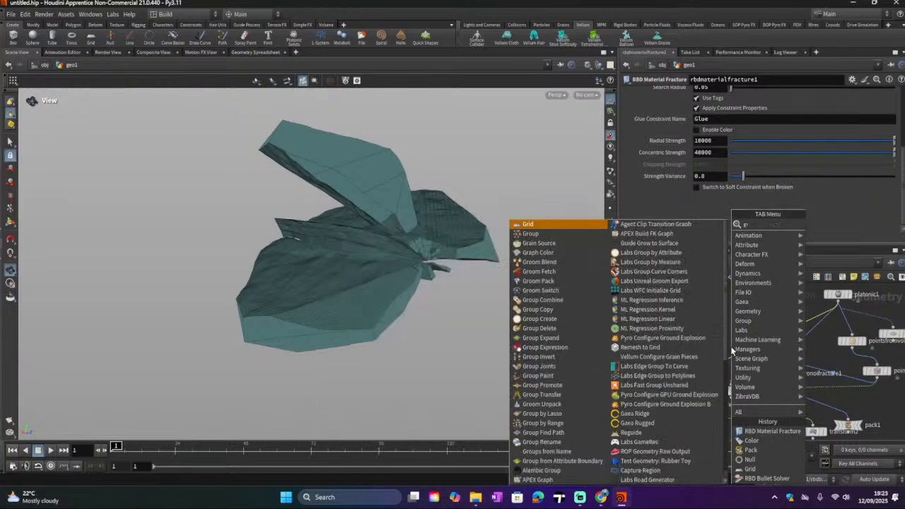
type("gri")
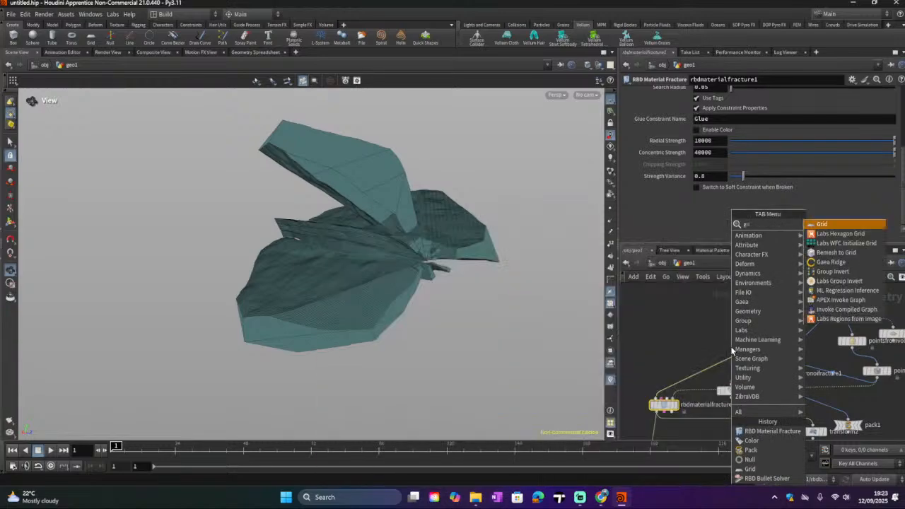
left_click(858, 224)
left_click(700, 328)
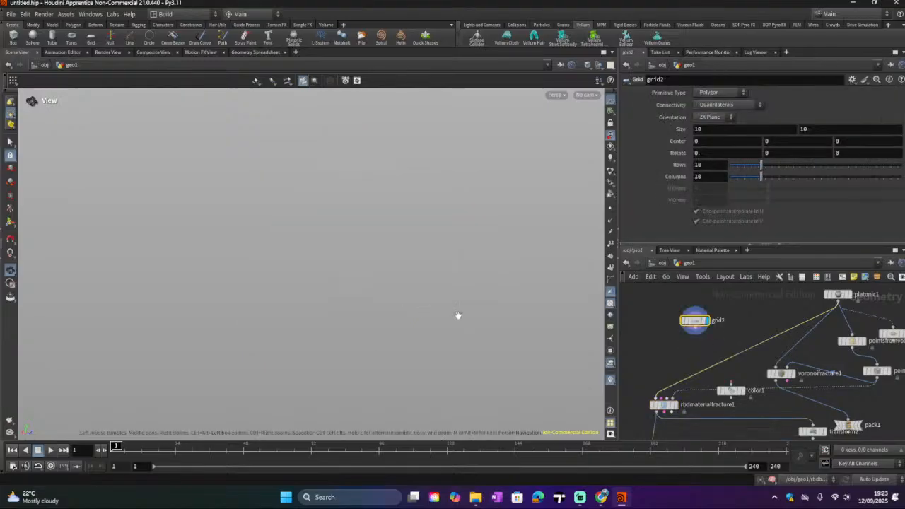
Step: Connect the Grid into the Scatter node, move Scatter and Point Jitter beside it, and display the jittered points
scroll(454, 322, "down", 5)
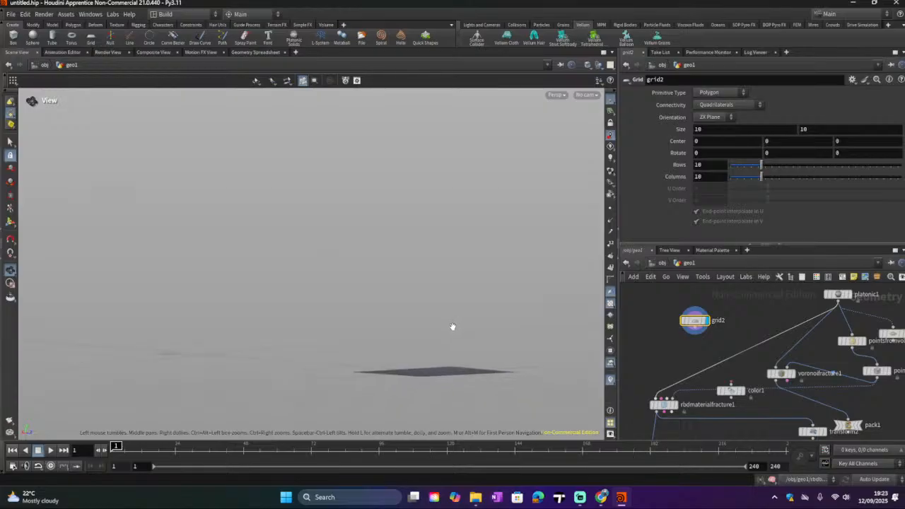
left_click_drag(444, 315, 487, 371)
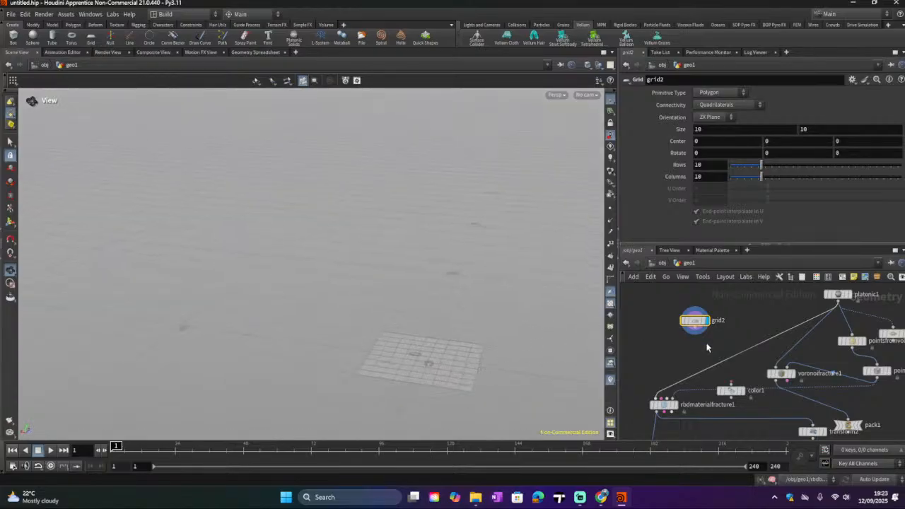
scroll(692, 358, "down", 2)
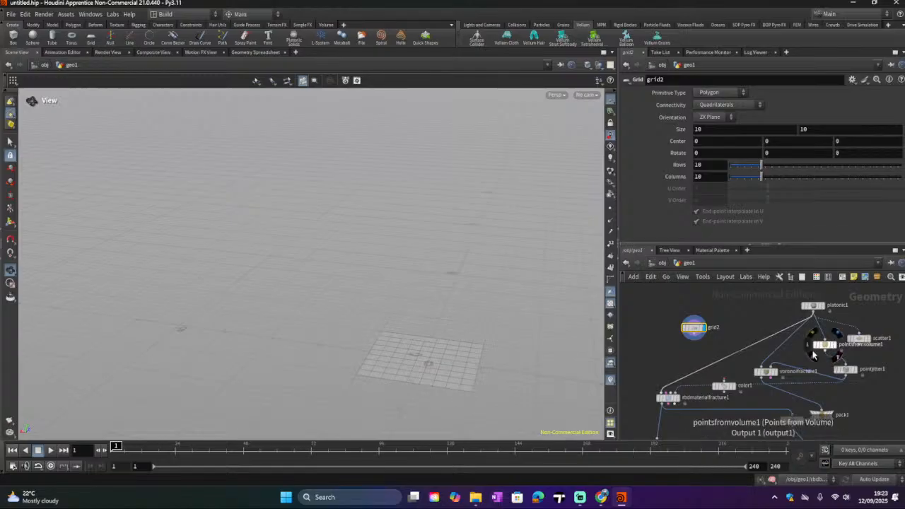
left_click_drag(860, 345, 863, 341)
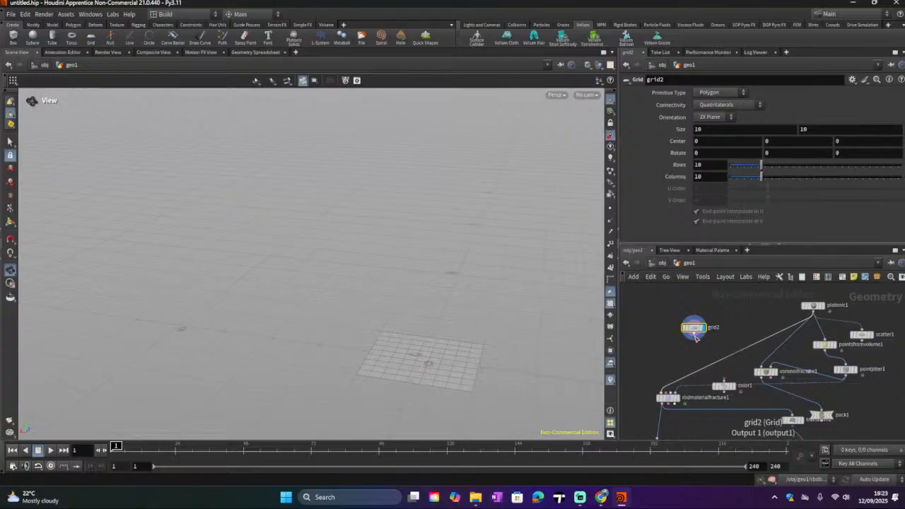
left_click(693, 334)
left_click(864, 330)
left_click_drag(864, 335, 692, 308)
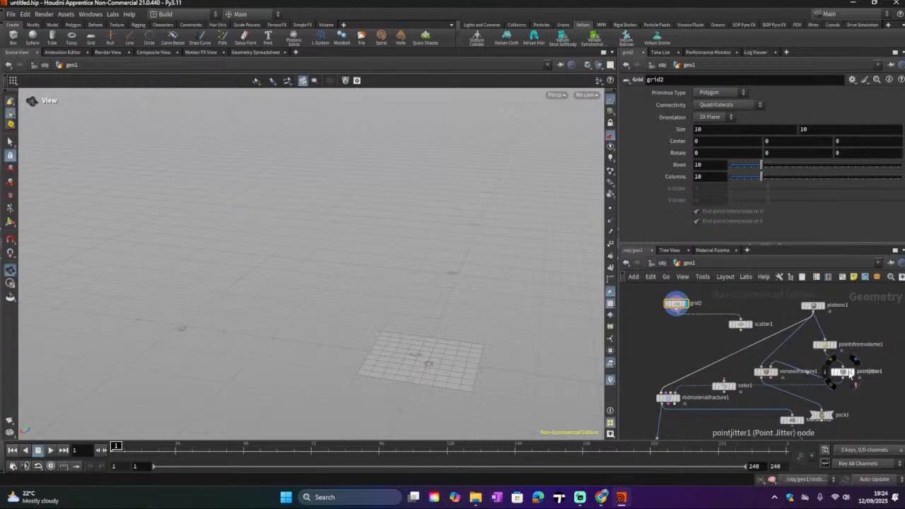
left_click_drag(847, 377, 719, 352)
left_click(721, 346)
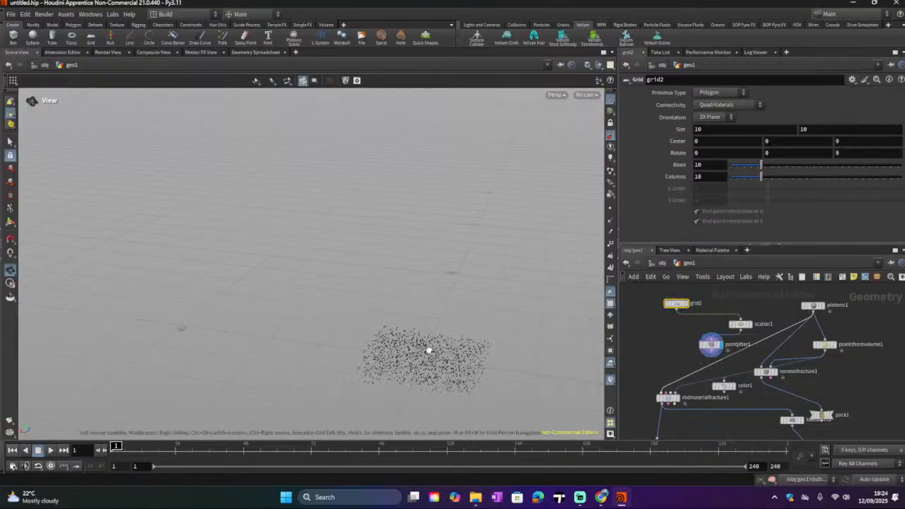
Step: Set the Scatter node's Force Total Count to 216
left_click(740, 325)
left_click_drag(828, 140, 803, 143)
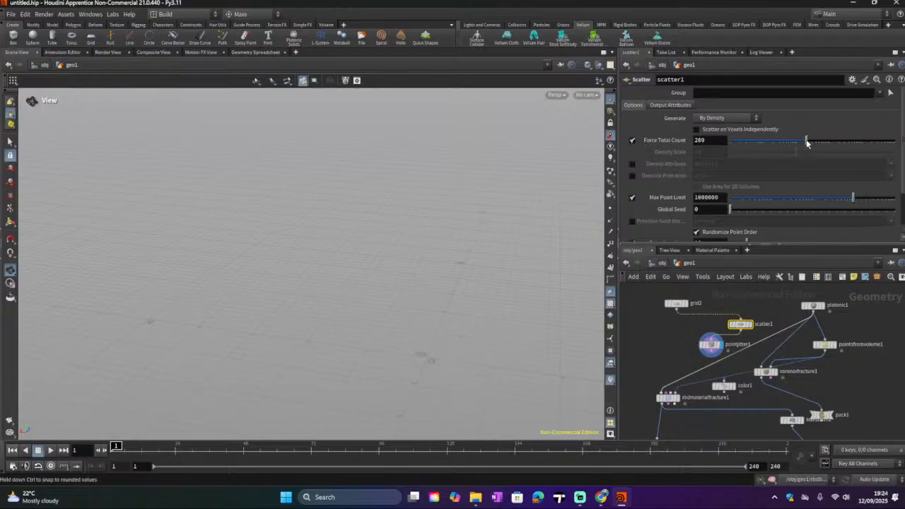
scroll(672, 339, "down", 3)
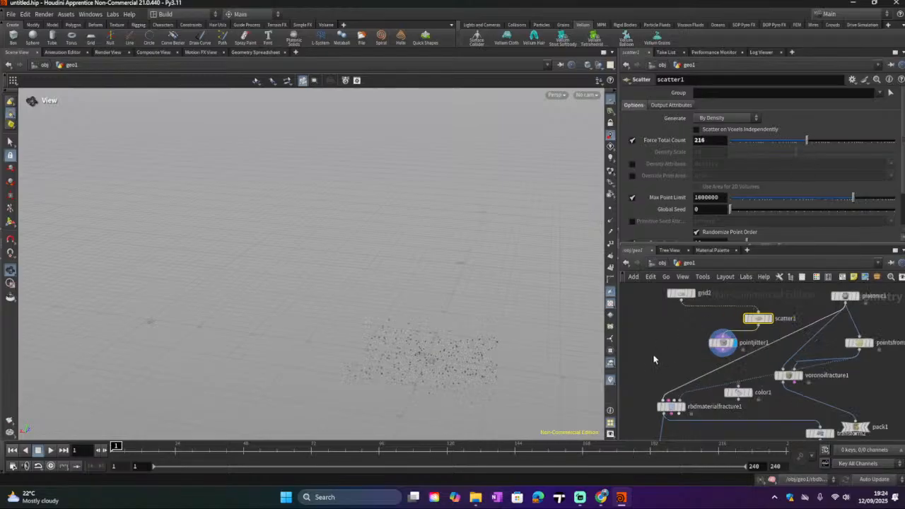
middle_click_drag(662, 361, 704, 390)
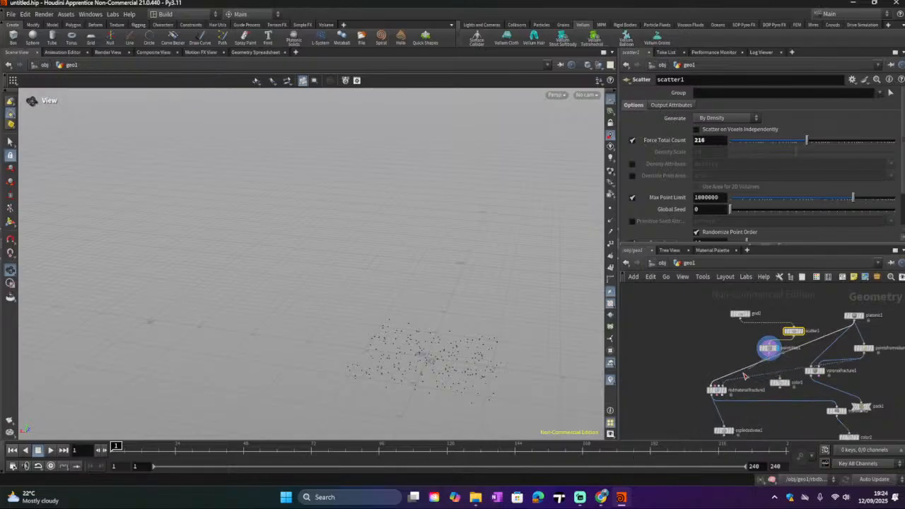
mouse_move(769, 353)
left_mouse_down()
mouse_move(726, 382)
mouse_move(712, 340)
mouse_move(715, 360)
mouse_move(756, 363)
left_mouse_up()
Step: Rewire the RBD Material Fracture to take the Grid as geometry and the Point Jitter points as its second input, then check its node info
key("y")
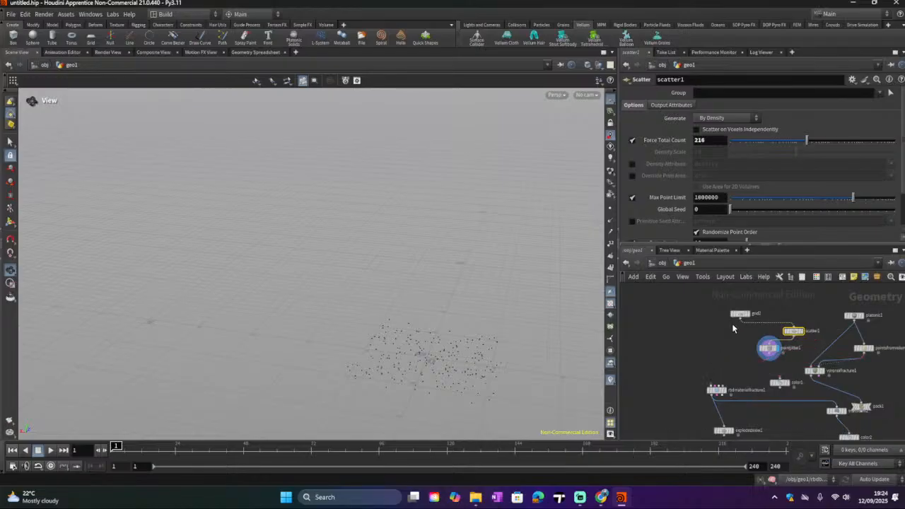
left_click_drag(740, 322, 709, 381)
left_click_drag(769, 357, 725, 393)
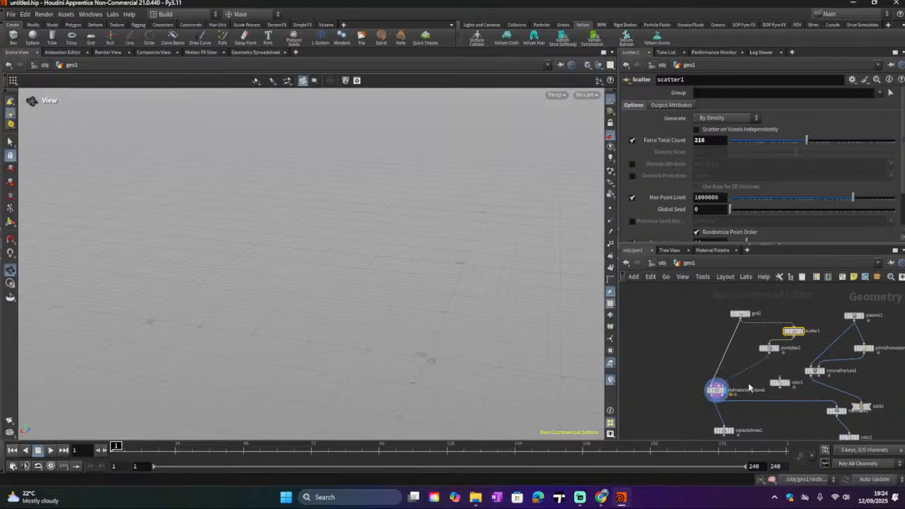
middle_click_drag(748, 389, 743, 363)
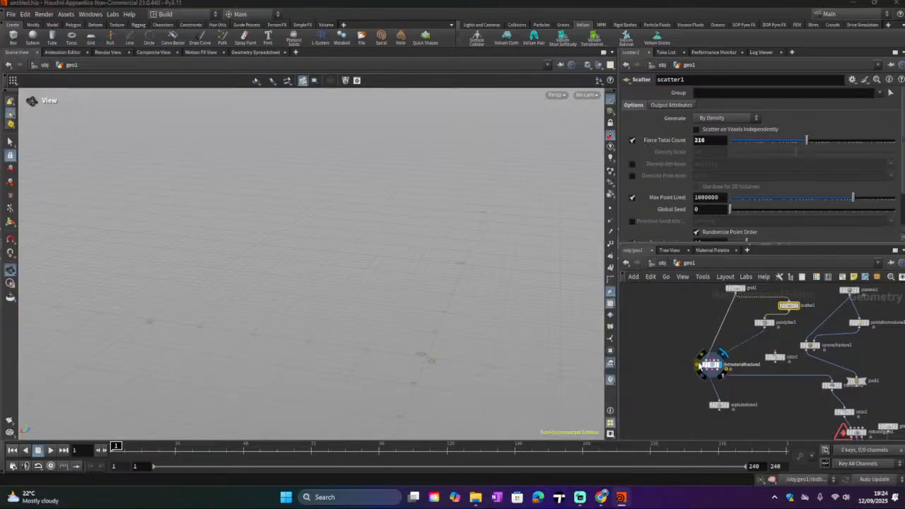
left_click(699, 365)
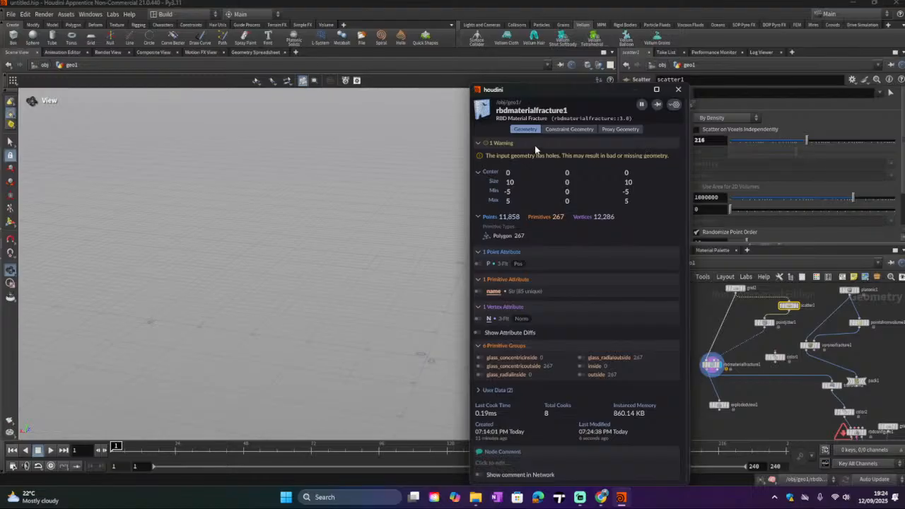
left_click(677, 89)
Step: Set the Scatter node's Force Total Count to 1000
scroll(728, 362, "up", 1)
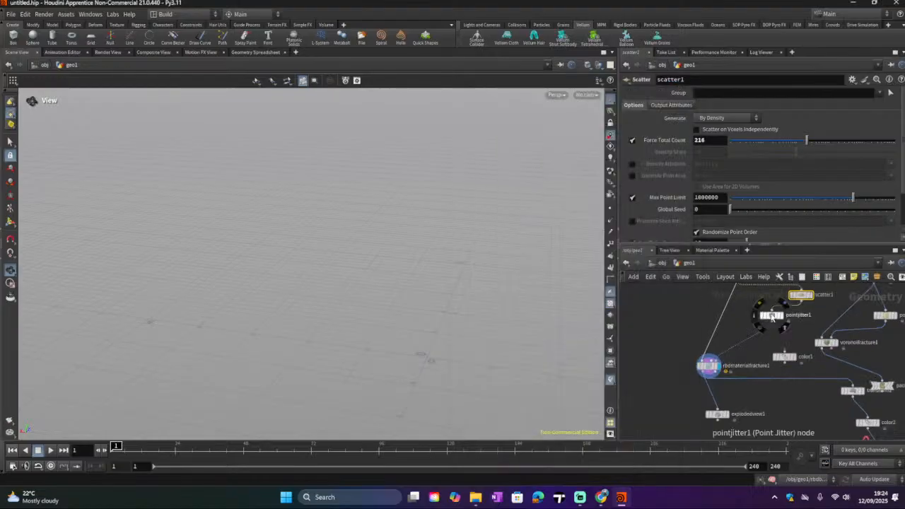
left_click(771, 315)
left_click(803, 296)
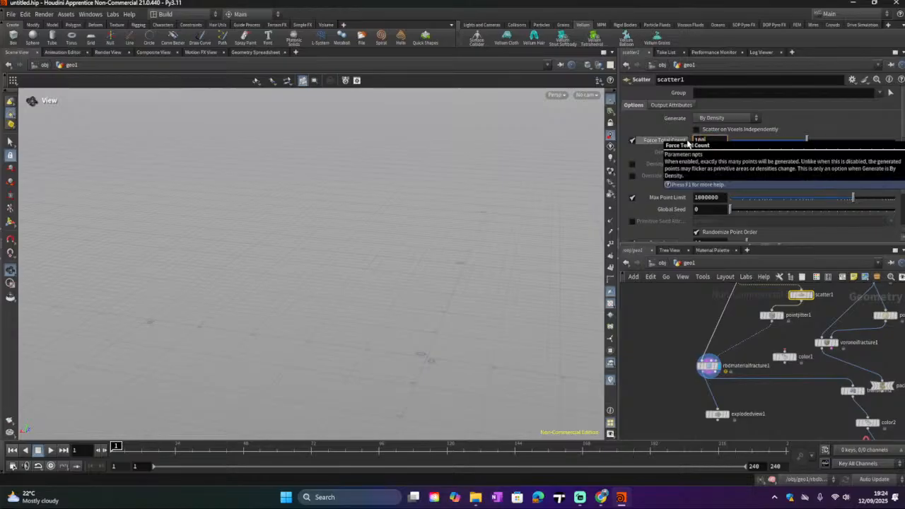
key("Return")
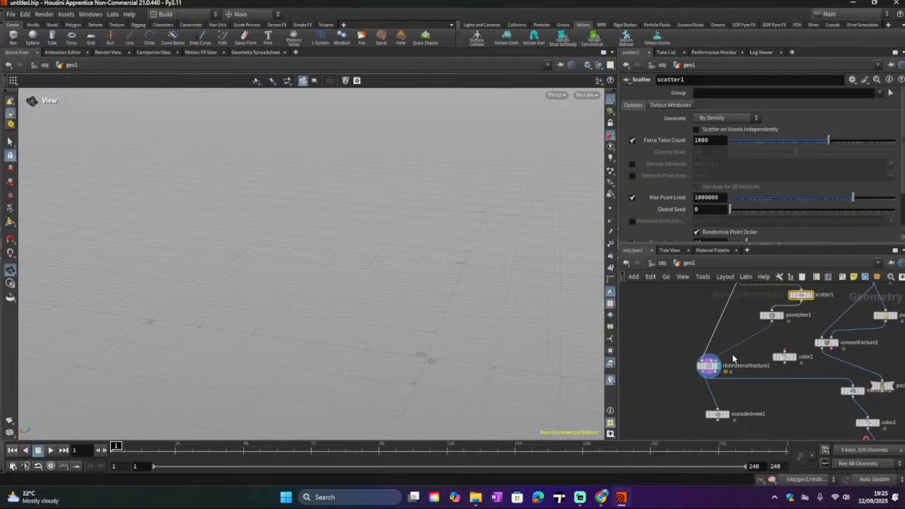
Step: Step the display through the Exploded View, transform, color and RBD Configure nodes to preview the fractured grid
middle_click_drag(686, 404, 693, 376)
middle_click_drag(742, 405, 720, 384)
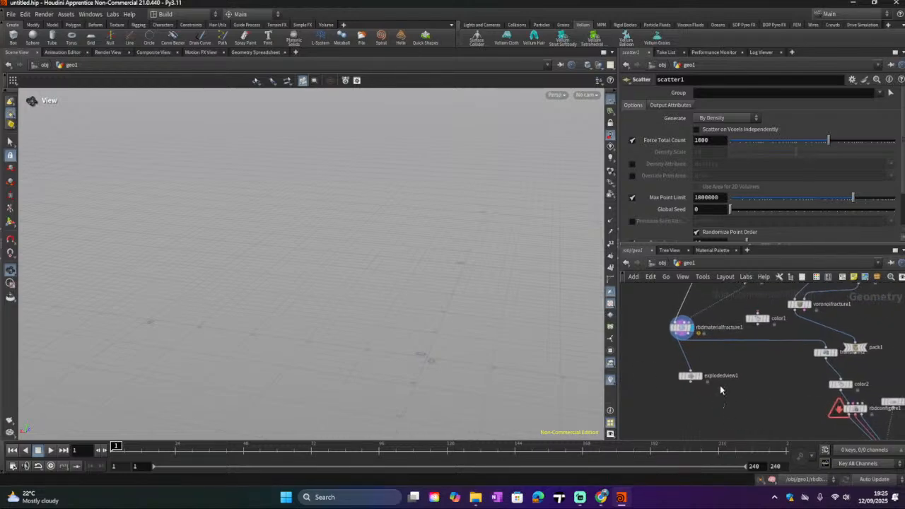
left_click(699, 375)
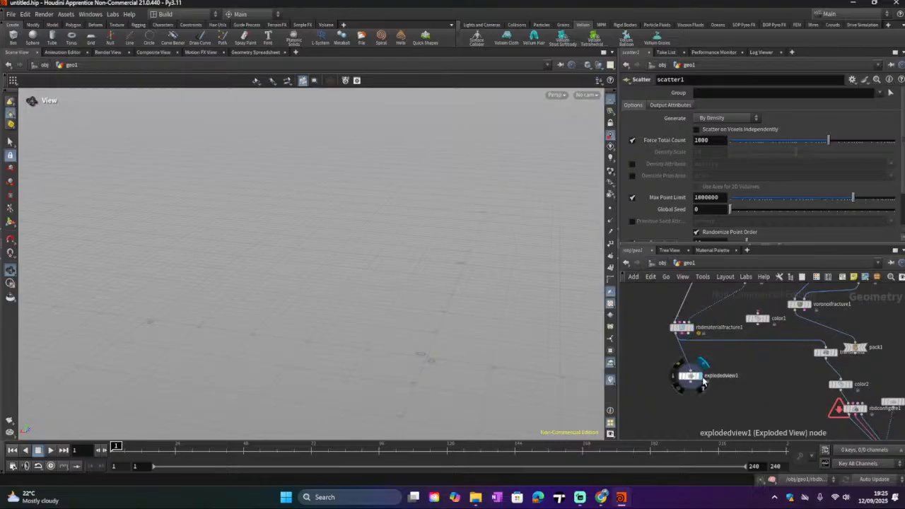
left_click(834, 352)
left_click(848, 384)
middle_click_drag(806, 408, 744, 352)
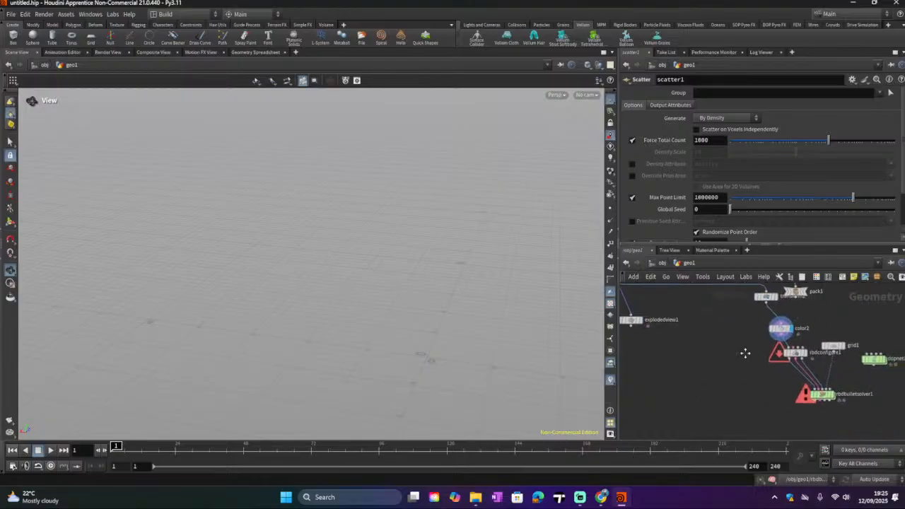
left_click(802, 358)
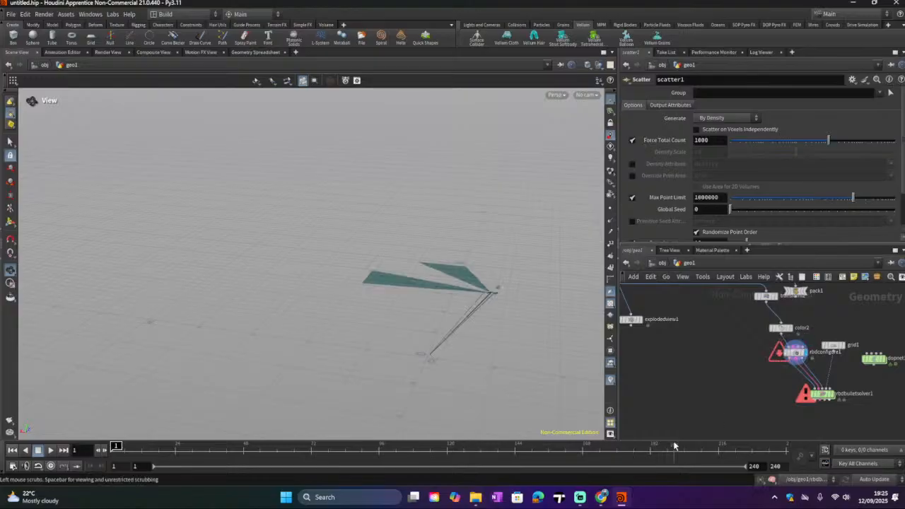
scroll(492, 303, "up", 6)
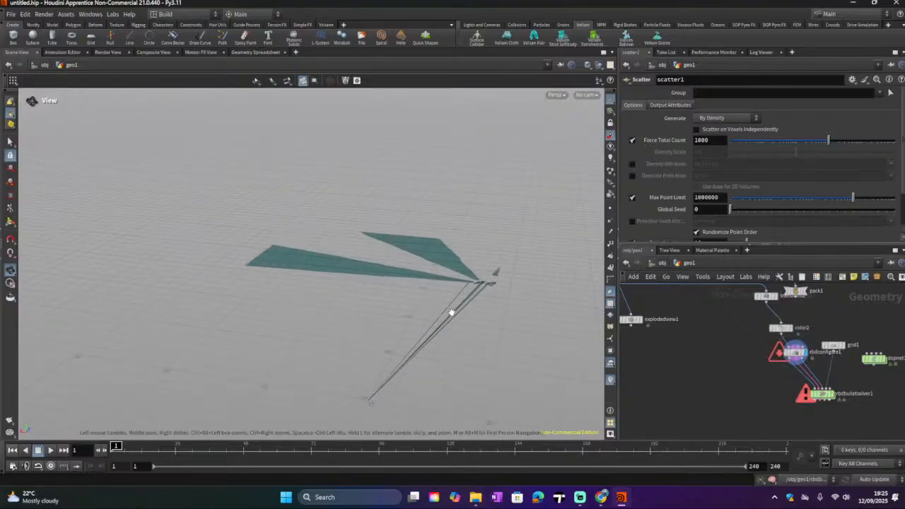
left_click_drag(500, 301, 381, 353)
Step: Set the RBD Configure node's physical attribute Type to Glass
mouse_move(833, 400)
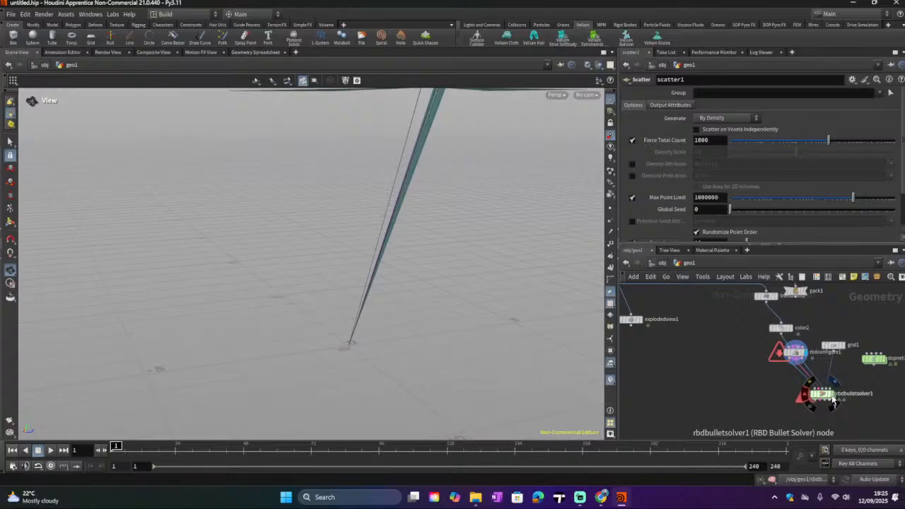
left_click(795, 352)
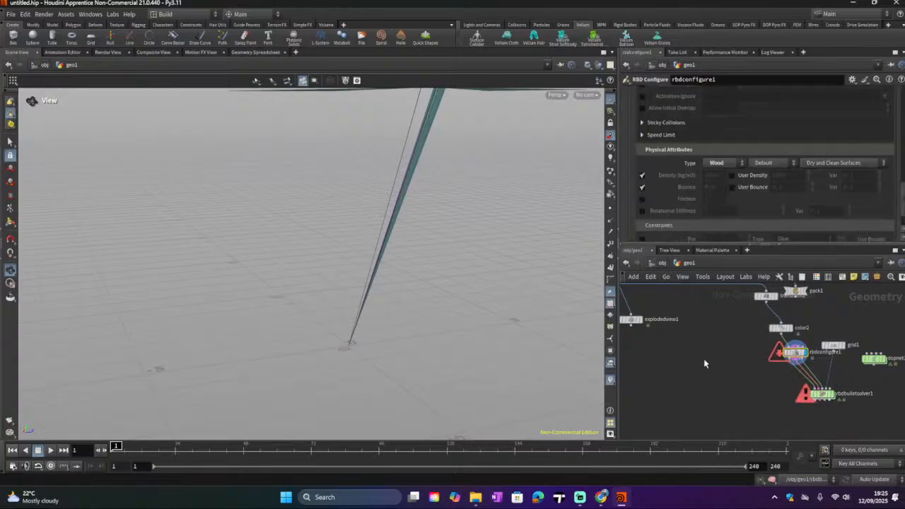
middle_click_drag(704, 363, 745, 407)
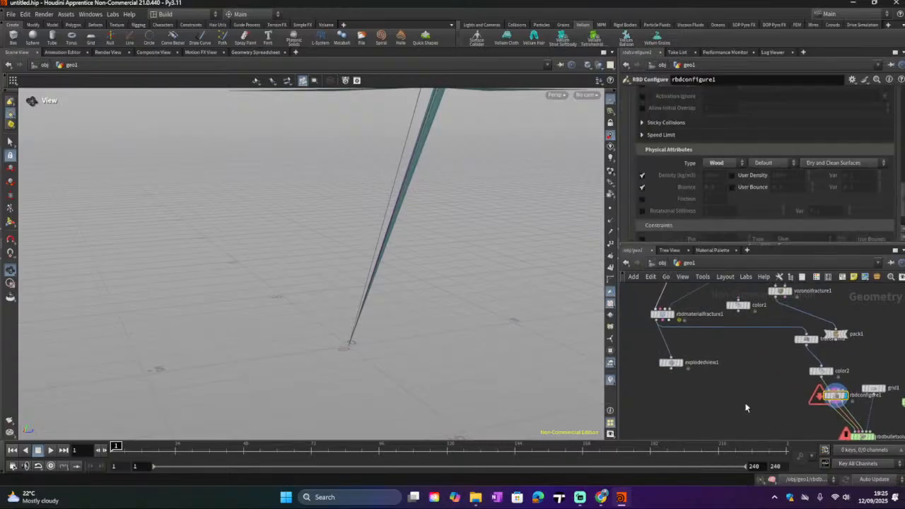
left_click(721, 164)
left_click(725, 192)
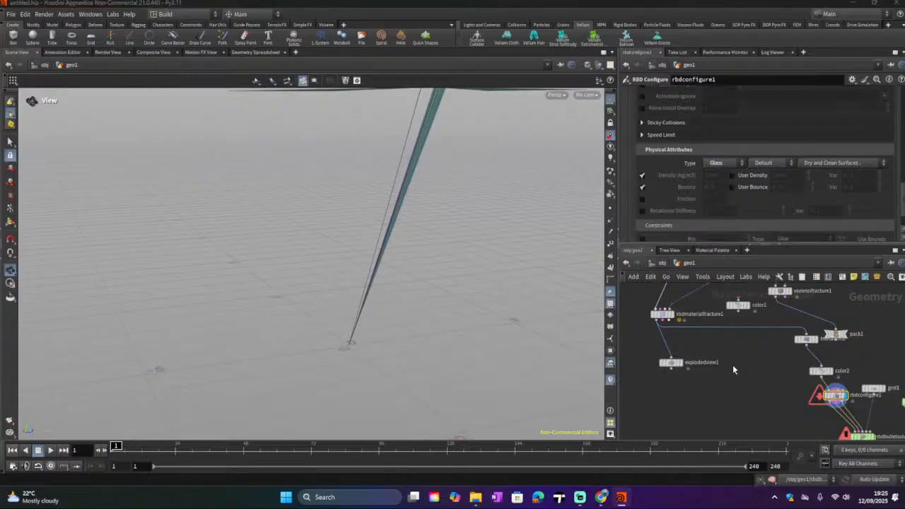
scroll(722, 364, "down", 2)
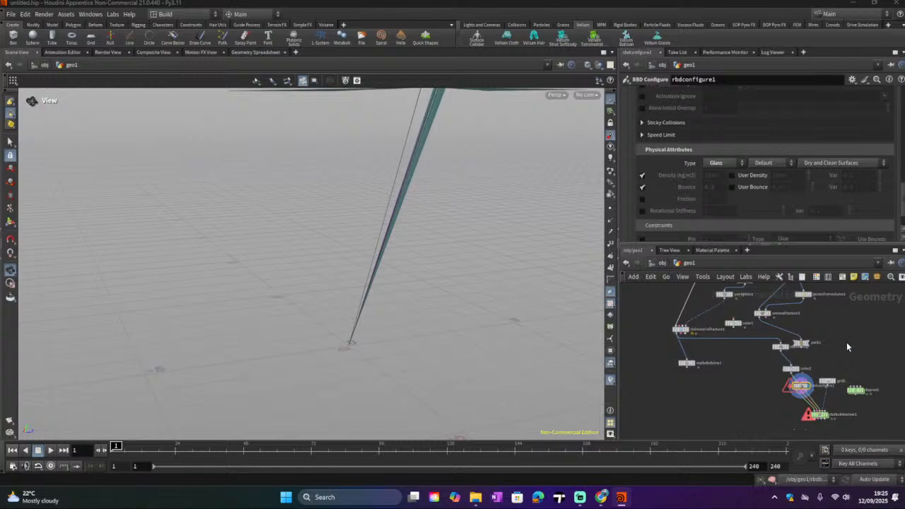
Step: Display the RBD Bullet Solver and play the simulation to preview the glass falling
scroll(827, 343, "up", 3)
left_click_drag(810, 369, 828, 339)
middle_click_drag(795, 399, 799, 342)
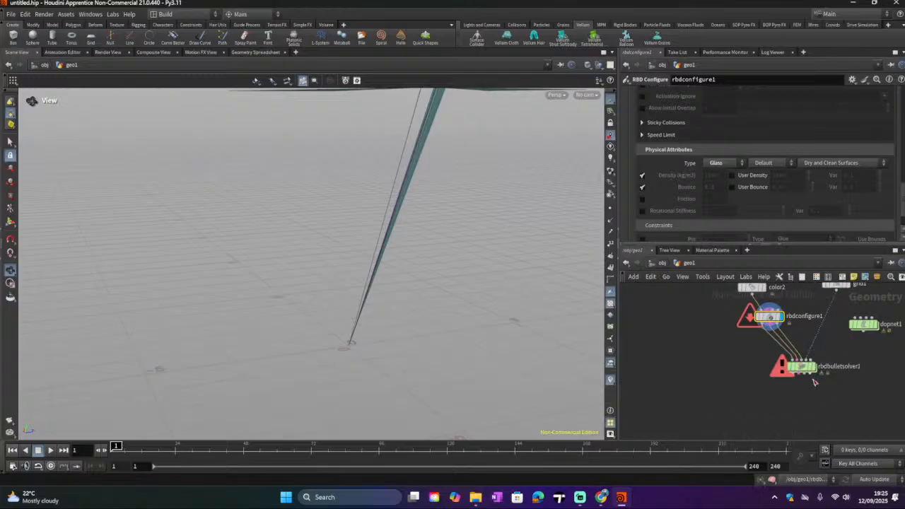
middle_click_drag(847, 371, 849, 390)
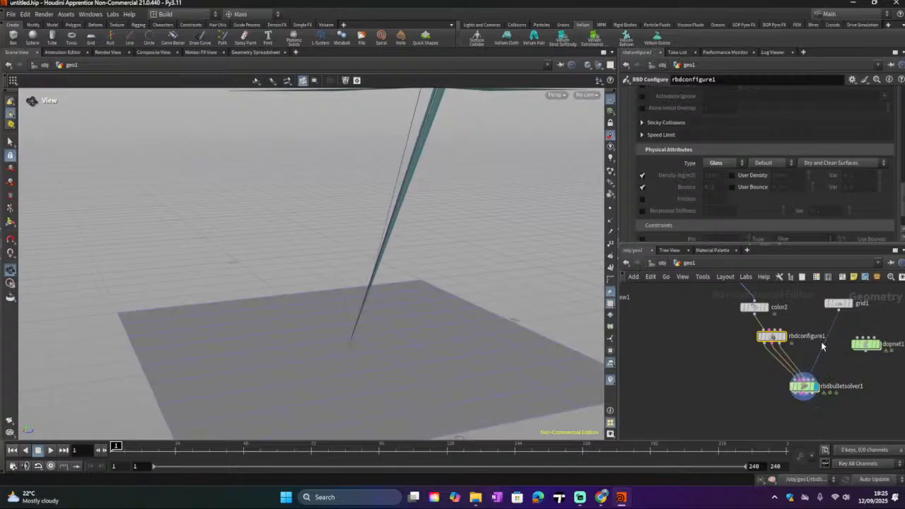
left_click(50, 450)
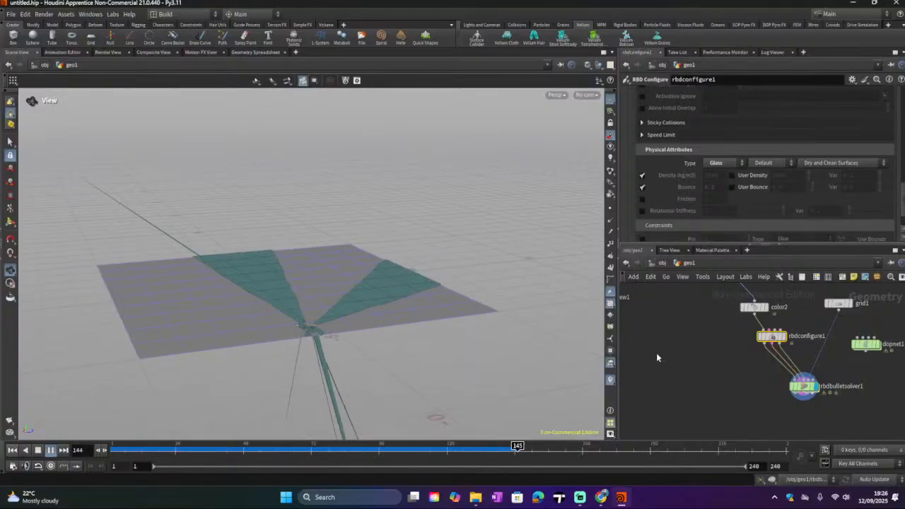
Step: Set the RBD Material Fracture node's glass material type to Flat Panes
middle_click_drag(657, 356, 783, 410)
left_click(700, 362)
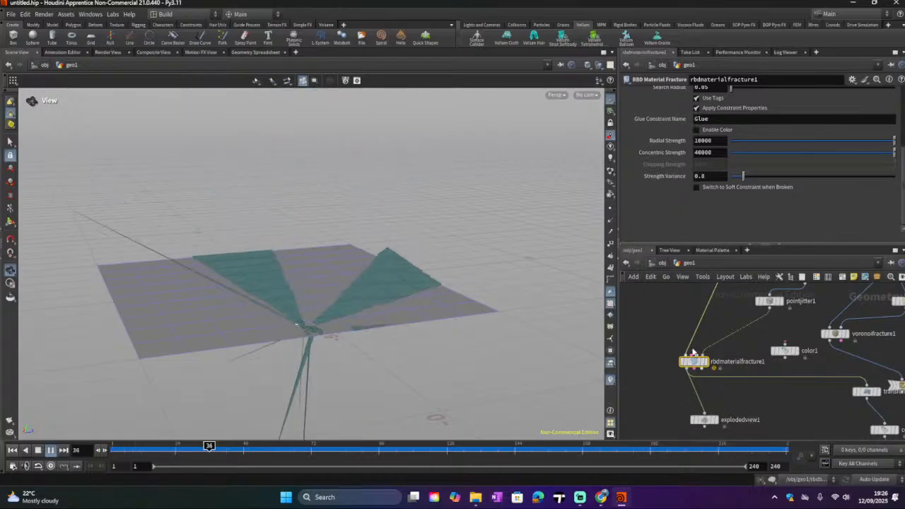
scroll(747, 359, "down", 1)
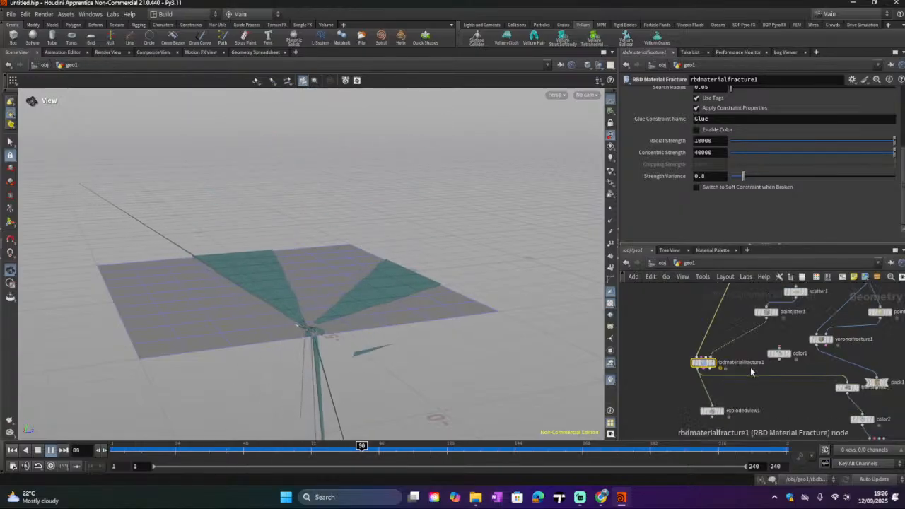
middle_click_drag(752, 371, 741, 393)
left_click_drag(687, 388, 691, 386)
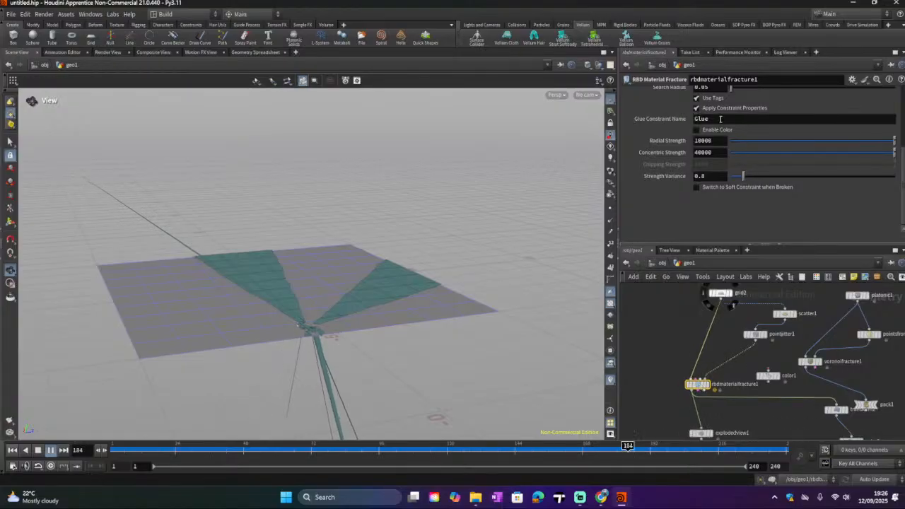
scroll(721, 126, "up", 5)
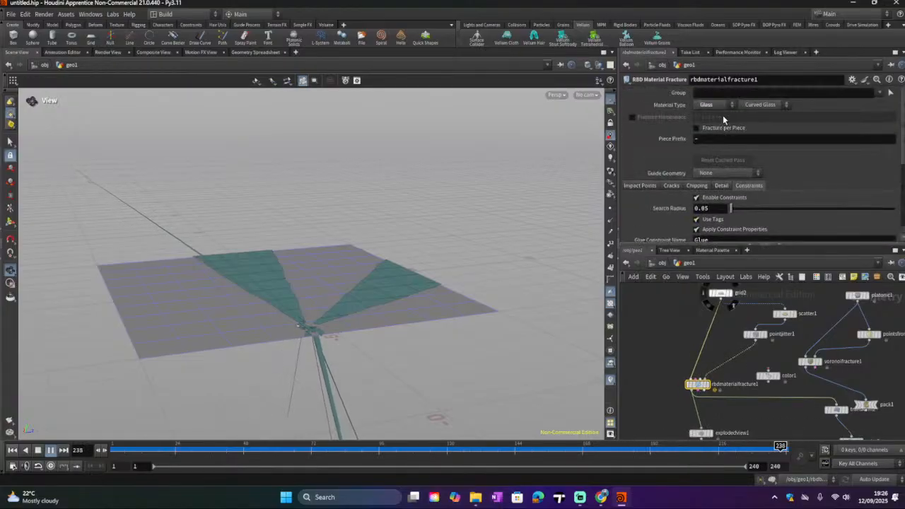
left_click(760, 104)
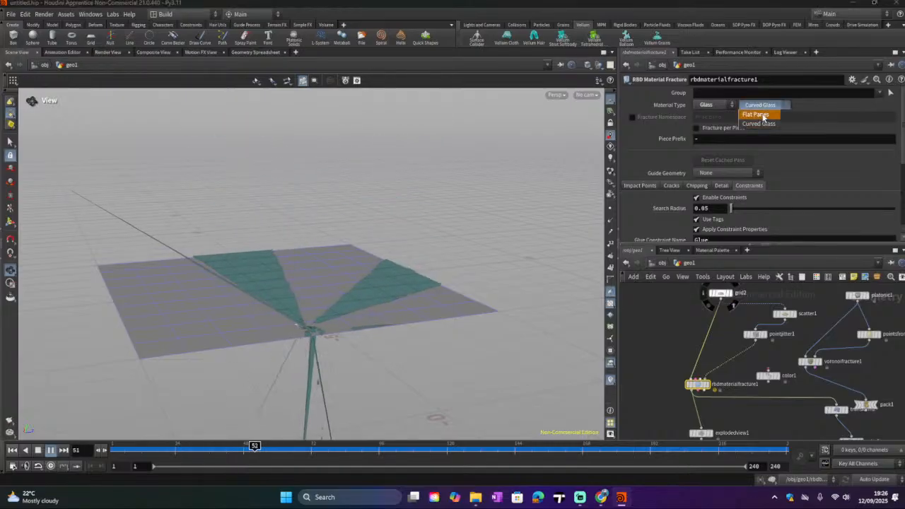
left_click(760, 115)
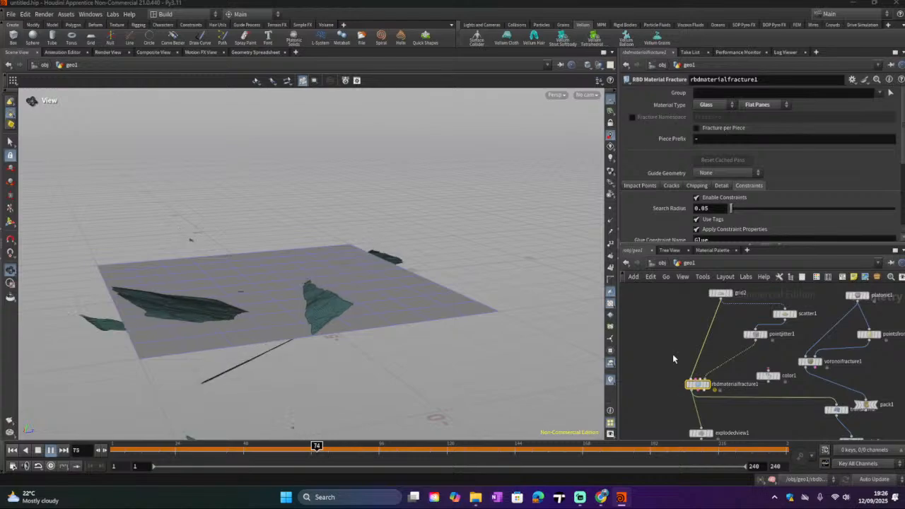
Step: Replay the simulation from the start and inspect the shattering glass in the viewport
left_click(12, 450)
left_click(51, 450)
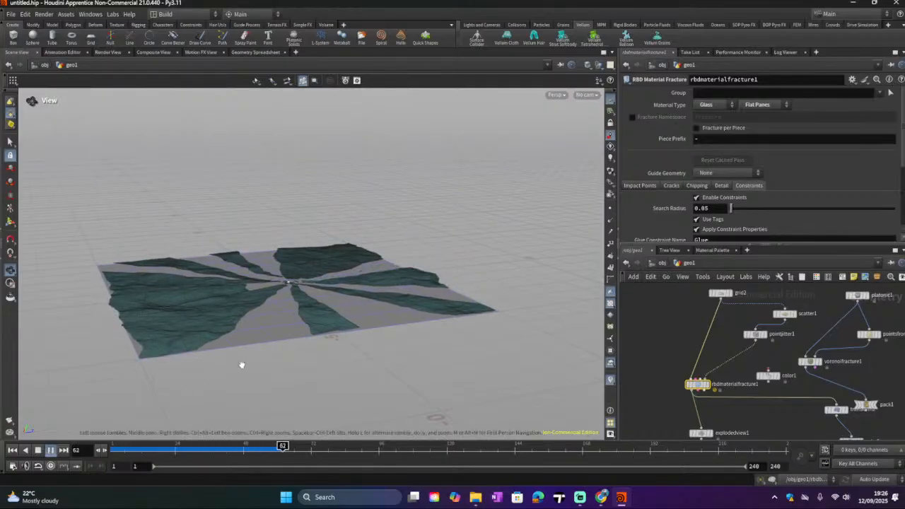
left_click_drag(248, 357, 165, 413)
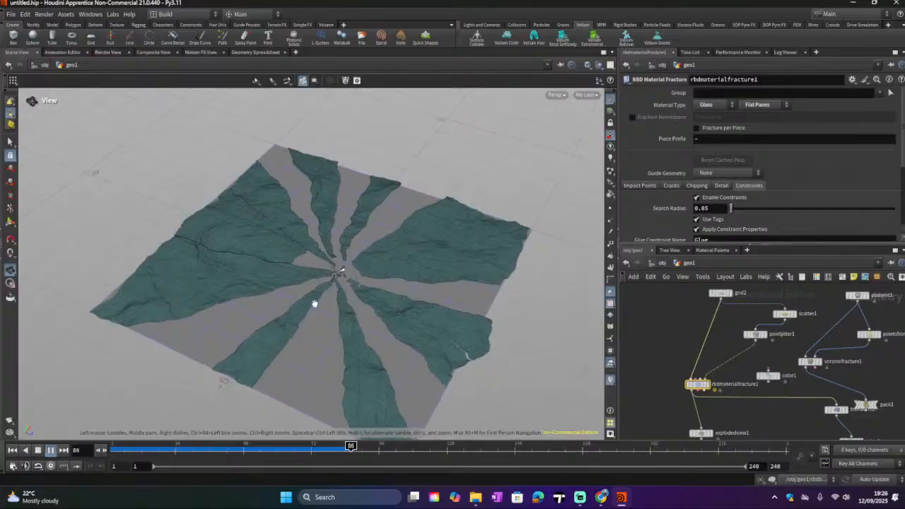
scroll(313, 299, "up", 5)
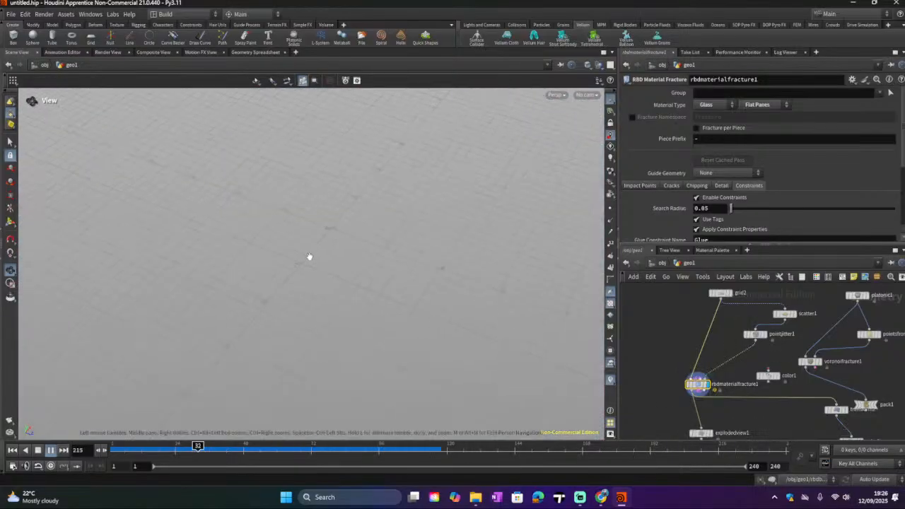
left_click(40, 450)
left_click(12, 452)
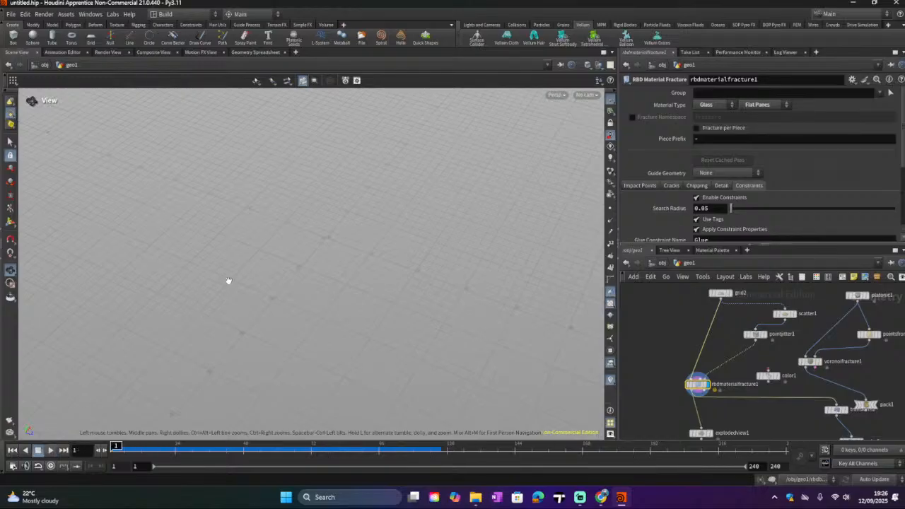
Step: Display the RBD Configure output and inspect the fractured glass pieces up close
scroll(239, 291, "down", 6)
scroll(727, 379, "up", 2)
middle_click_drag(751, 390, 739, 339)
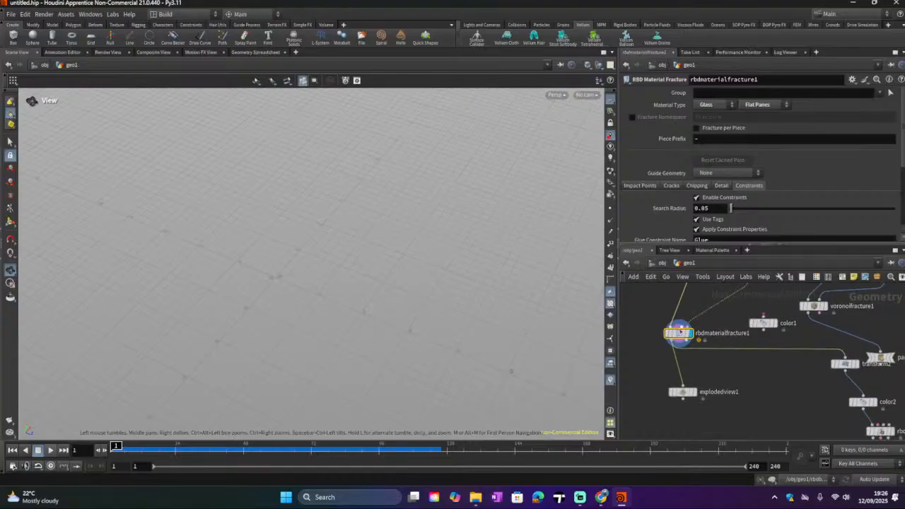
left_click(856, 365)
middle_click_drag(797, 387, 762, 304)
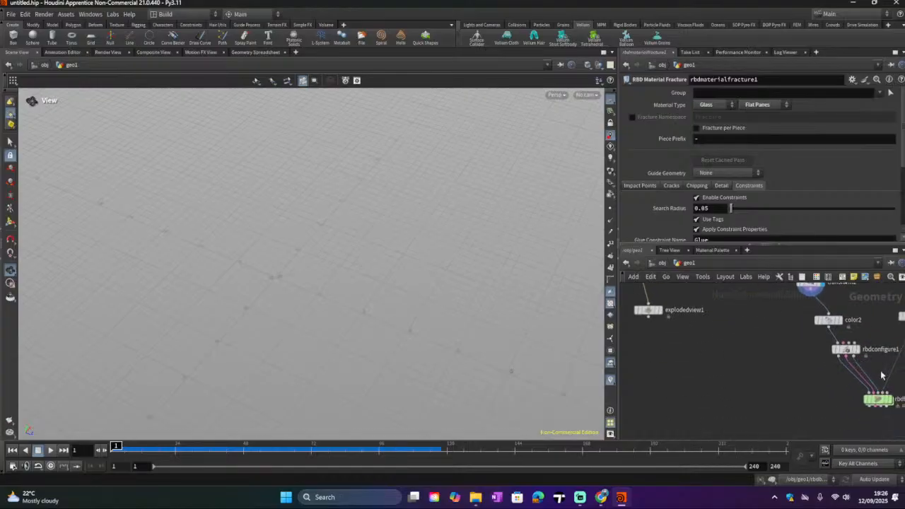
left_click(857, 349)
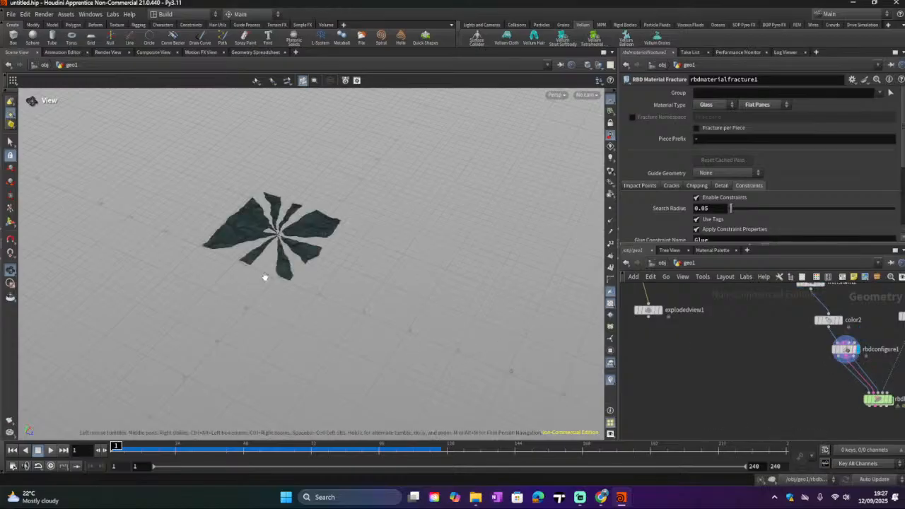
left_click_drag(275, 264, 252, 240)
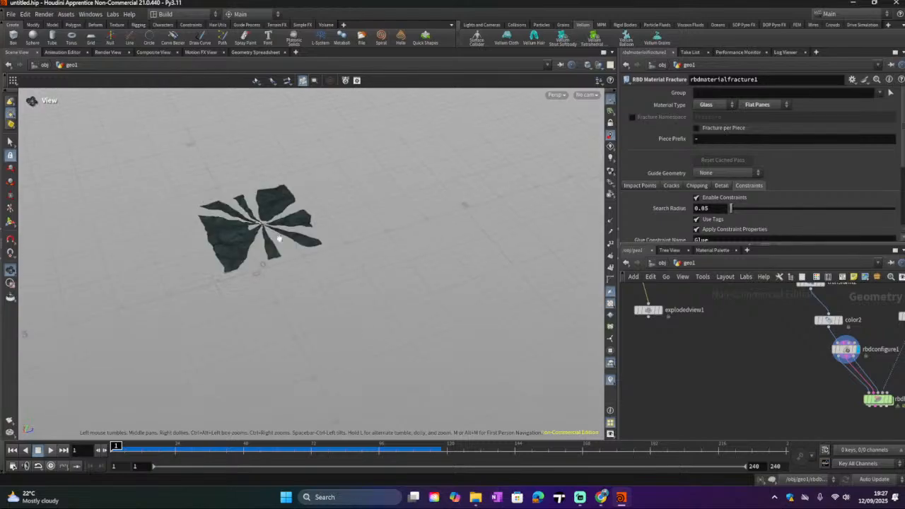
scroll(252, 228, "up", 5)
scroll(222, 273, "up", 8)
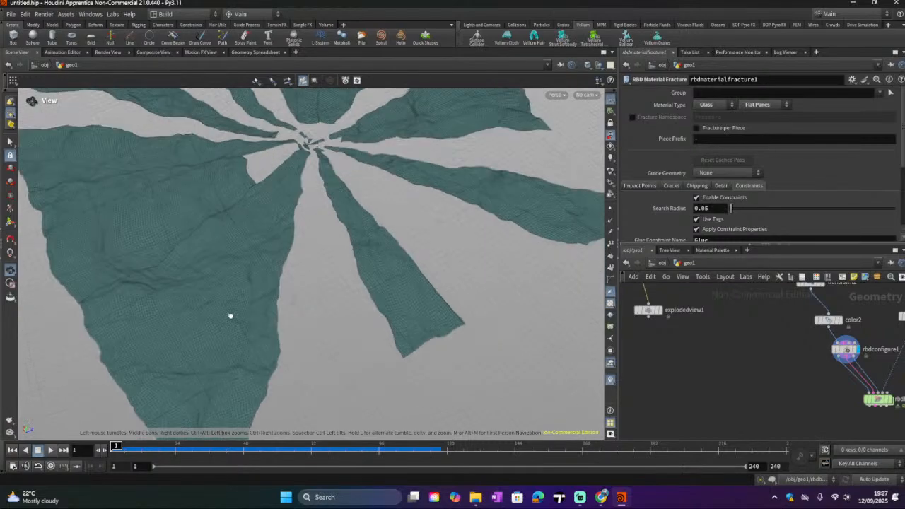
scroll(212, 349, "down", 5)
left_click_drag(216, 252, 403, 247)
scroll(234, 268, "up", 10)
scroll(832, 364, "down", 2)
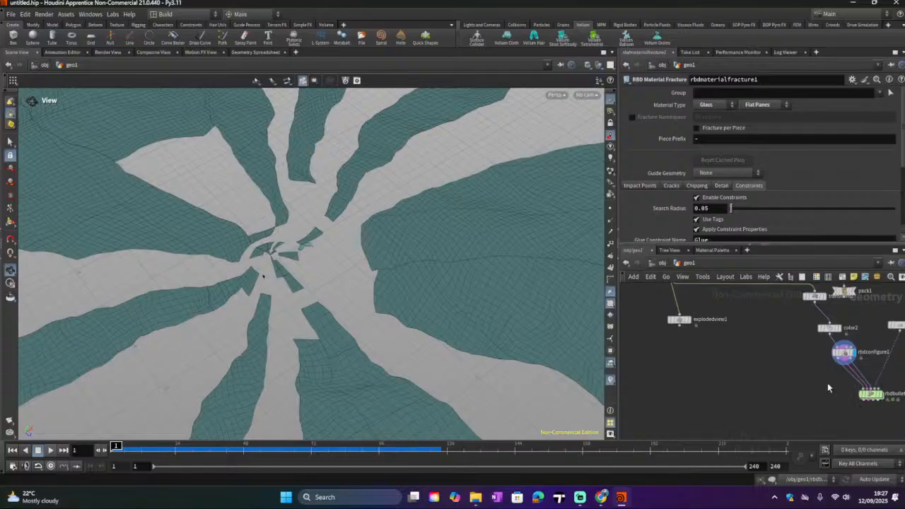
Step: Set the transform2 node's Z rotation to 90 to stand the glass pane upright
middle_click_drag(805, 336, 783, 374)
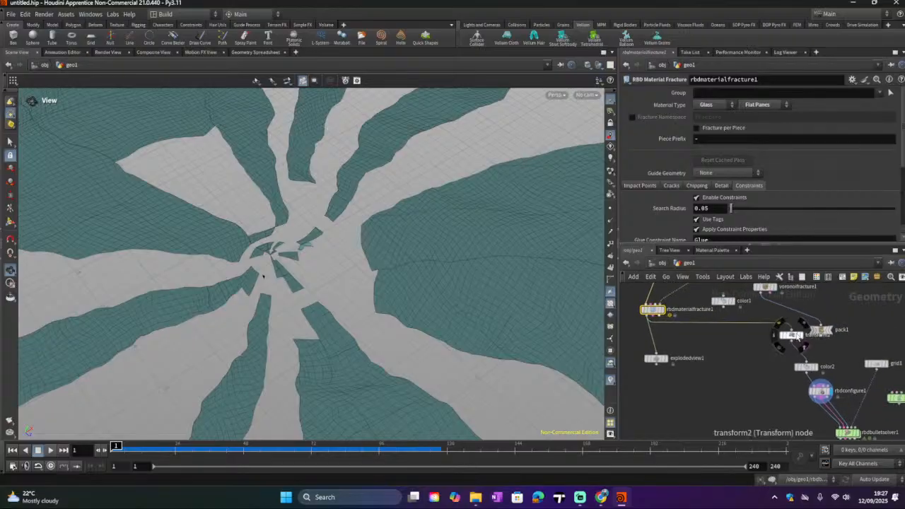
scroll(386, 248, "down", 10)
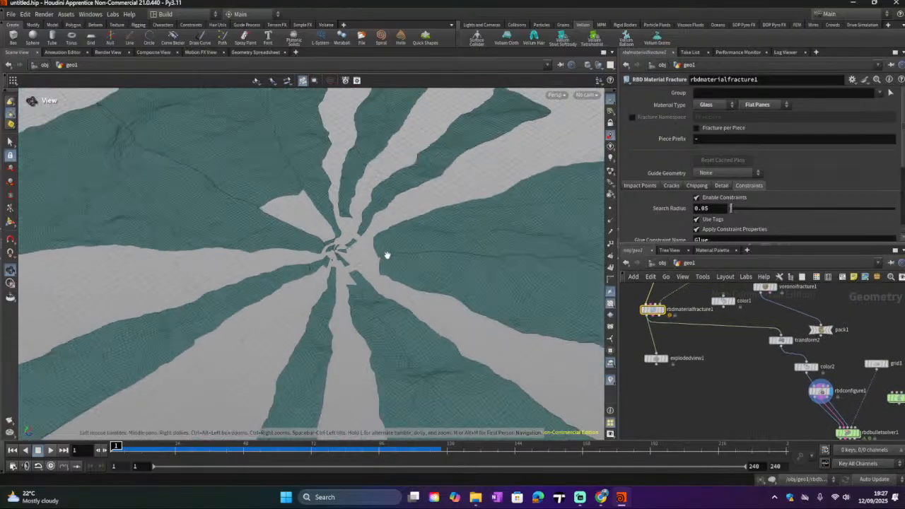
left_click_drag(376, 262, 452, 233)
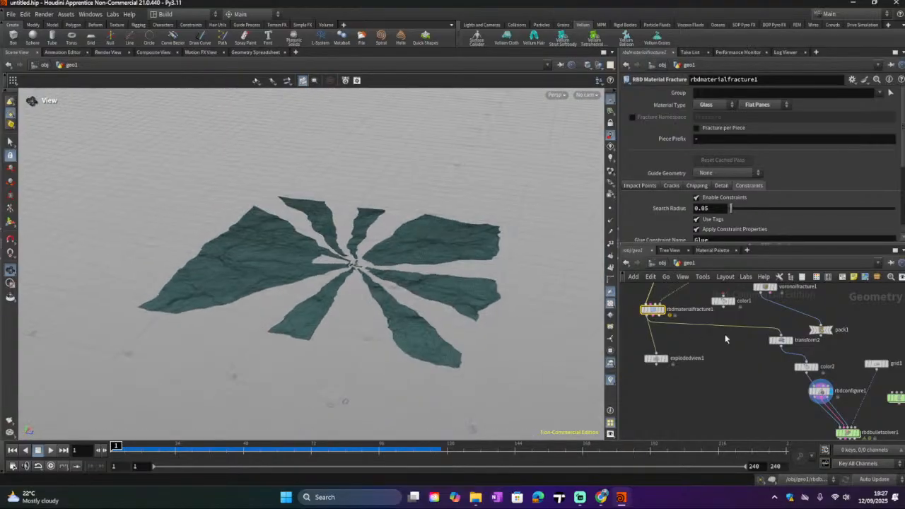
left_click(780, 341)
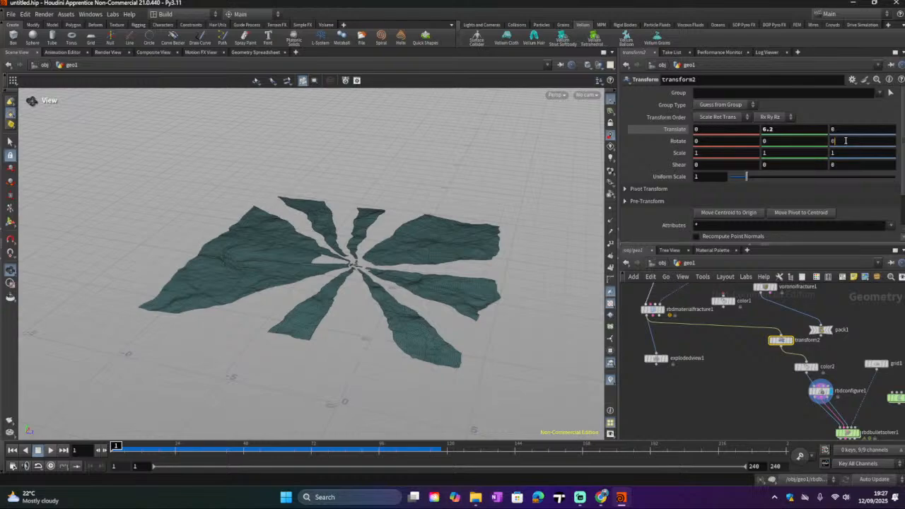
type("2.8")
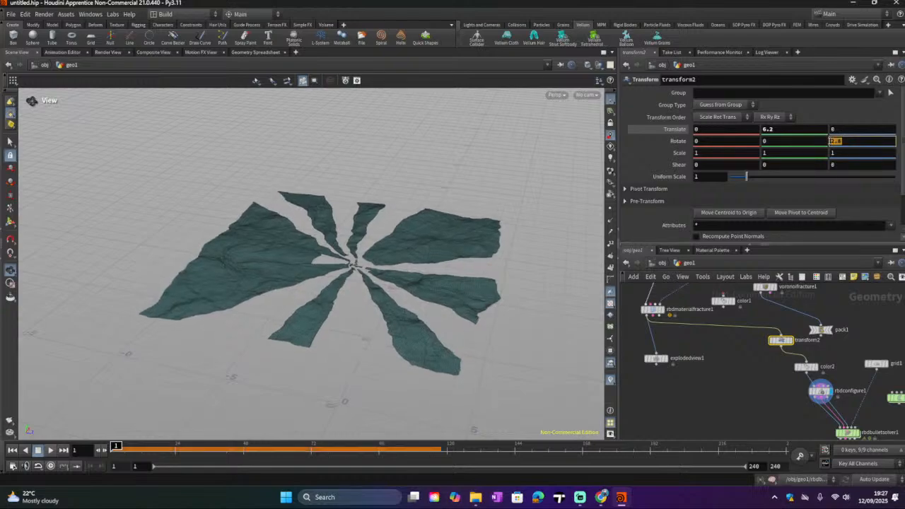
key("Return")
Step: Display the RBD Bullet Solver and play the simulation to review the upright pane shattering
scroll(372, 287, "down", 3)
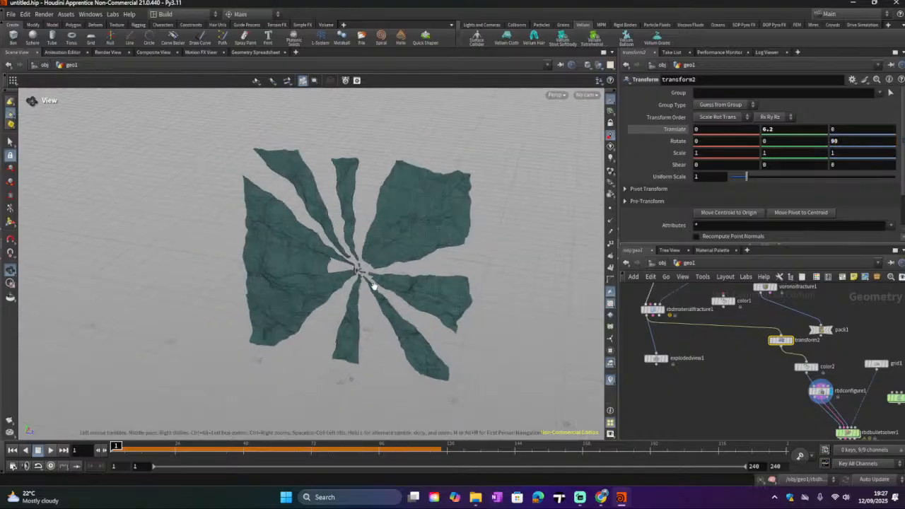
left_click_drag(377, 288, 510, 278)
middle_click_drag(733, 436, 700, 398)
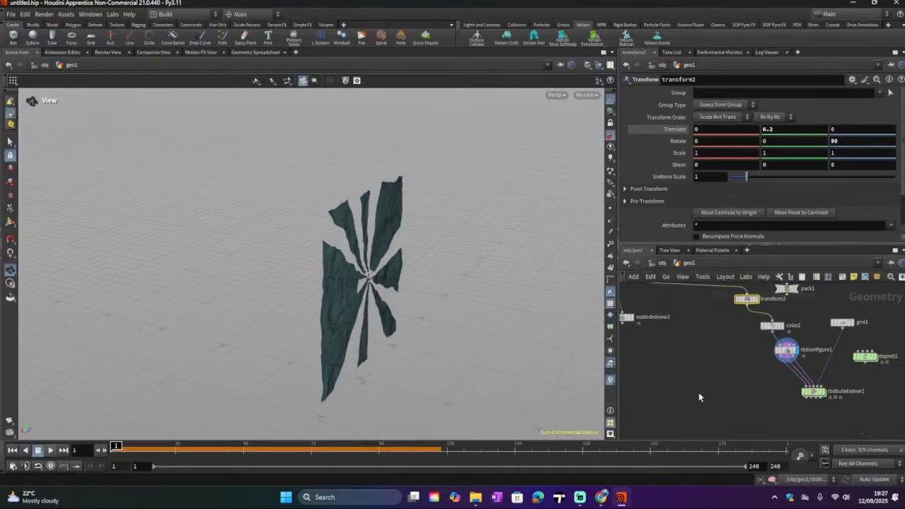
left_click(820, 391)
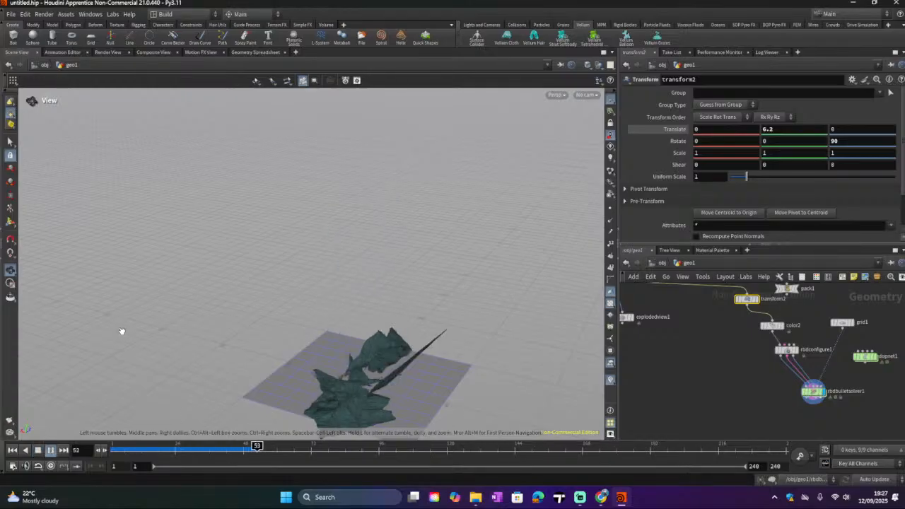
middle_click_drag(347, 376, 354, 321)
scroll(364, 302, "up", 2)
left_click_drag(363, 302, 415, 393)
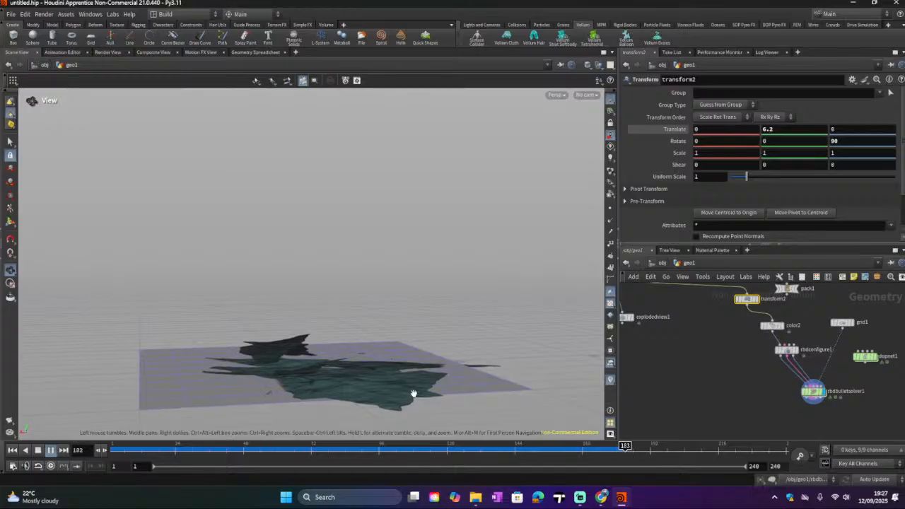
left_click_drag(404, 398, 409, 407)
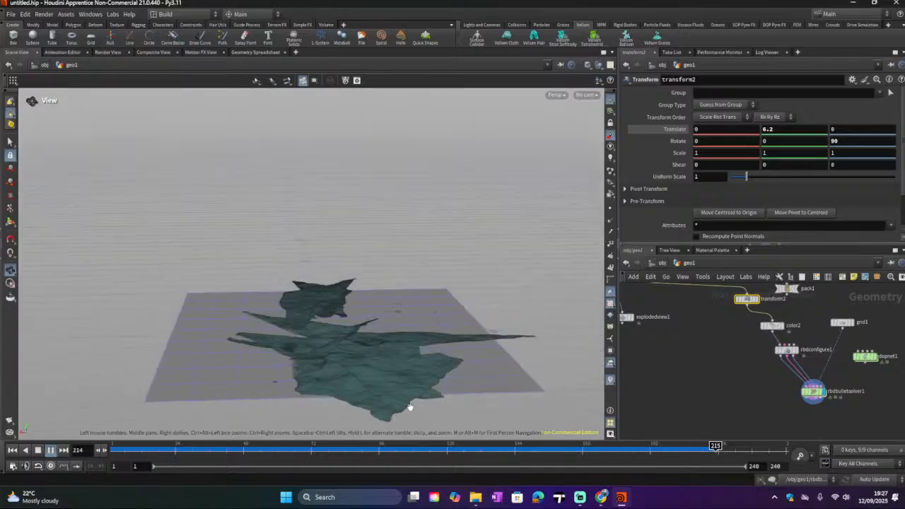
Step: Set the transform2 node's Z rotation to 67, then replay the simulation to review the tilted pane
left_click(37, 451)
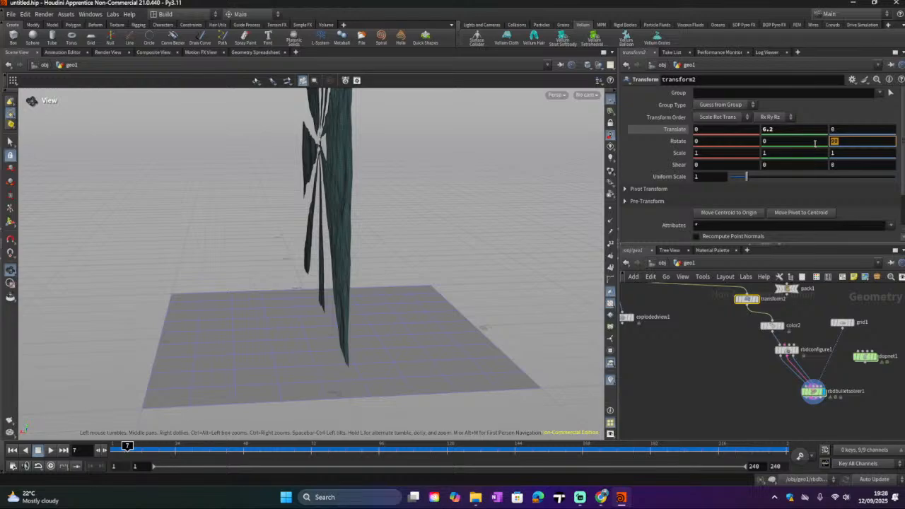
key("Return")
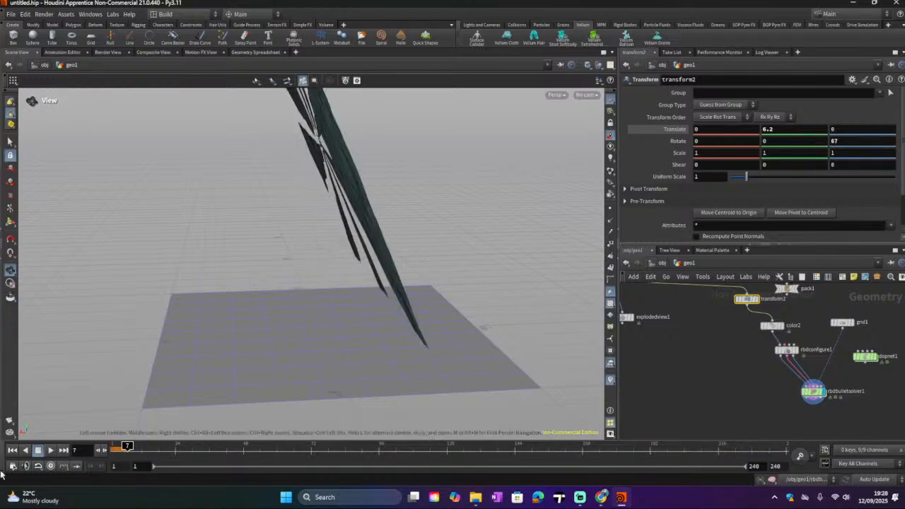
left_click(49, 451)
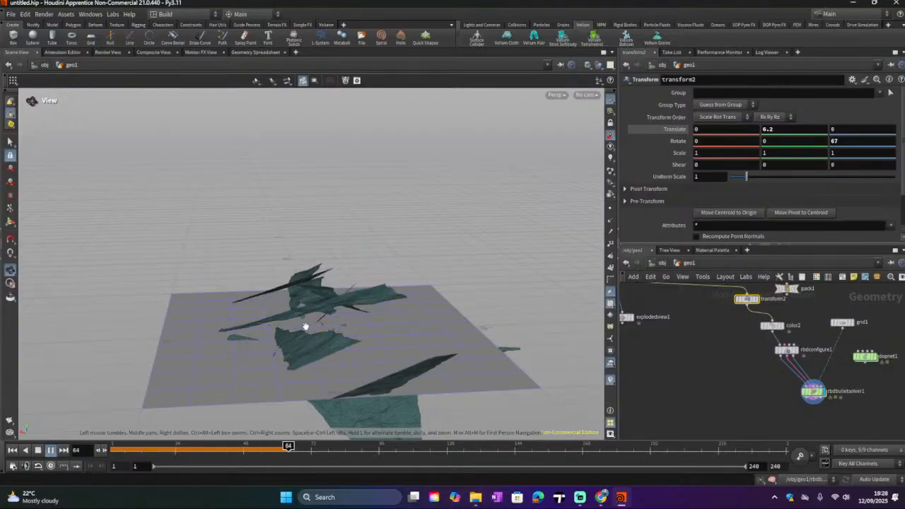
left_click_drag(327, 325, 265, 390)
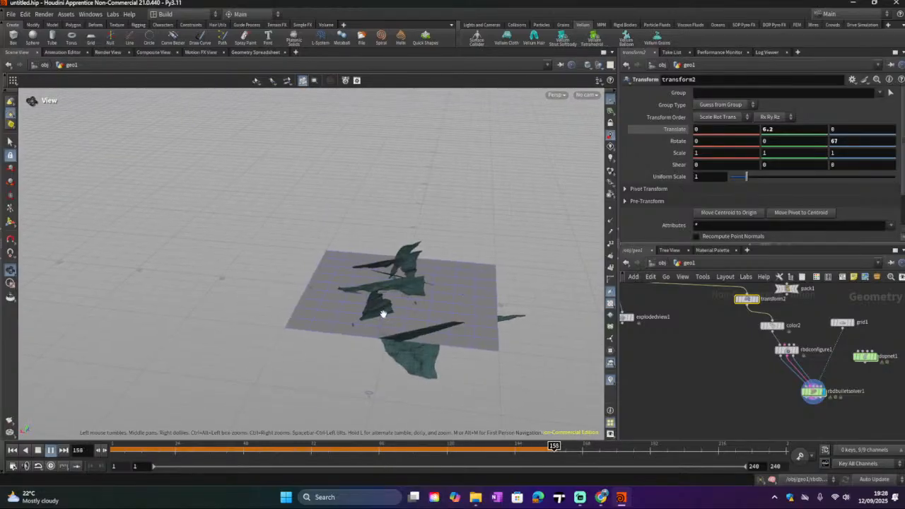
left_click_drag(418, 295, 438, 283)
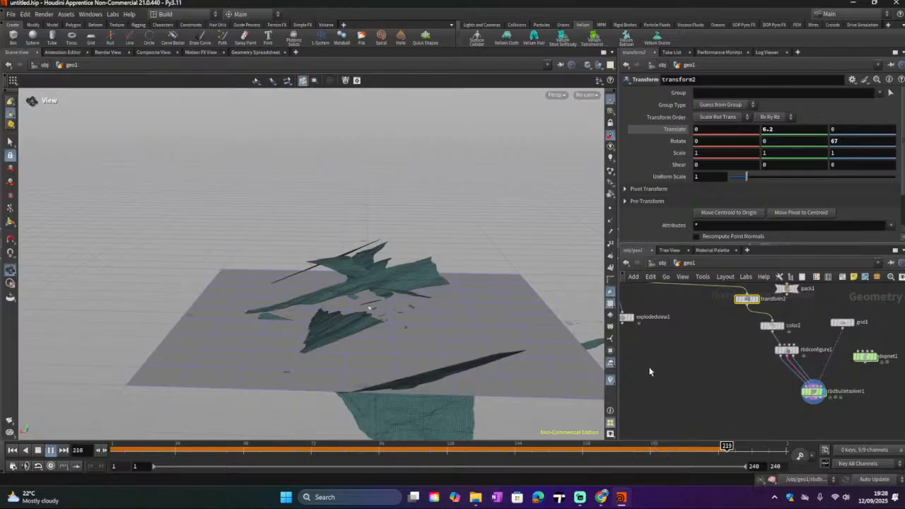
middle_click_drag(731, 394, 784, 438)
scroll(701, 394, "down", 3)
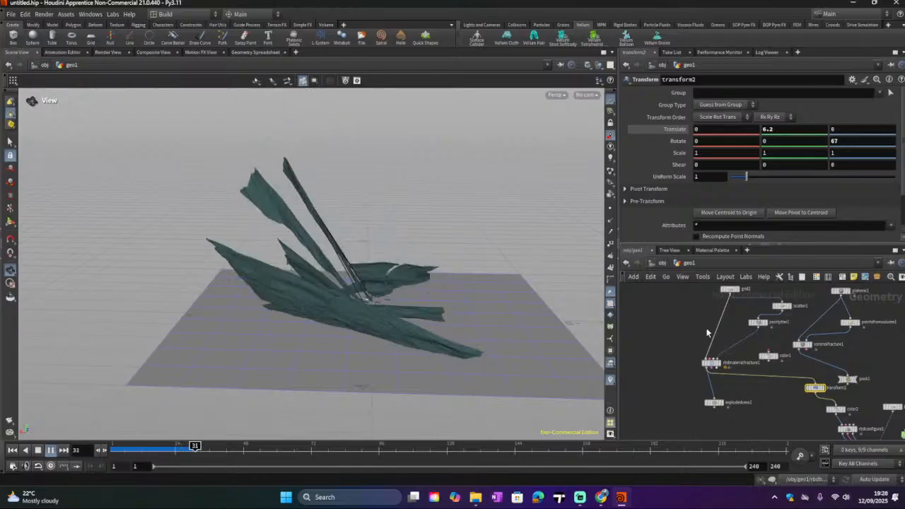
Step: Stop playback and return the timeline to the first frame
scroll(712, 337, "up", 2)
middle_click_drag(712, 336, 714, 341)
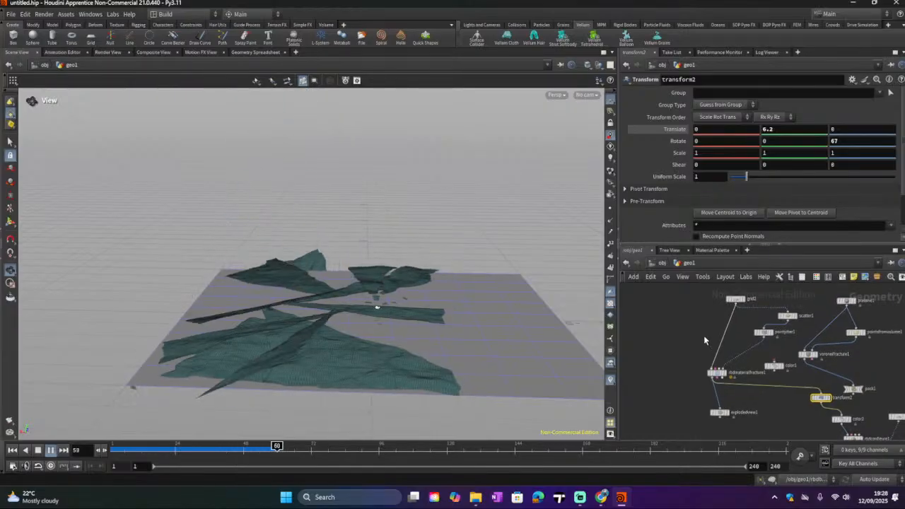
left_click(25, 450)
left_click(10, 450)
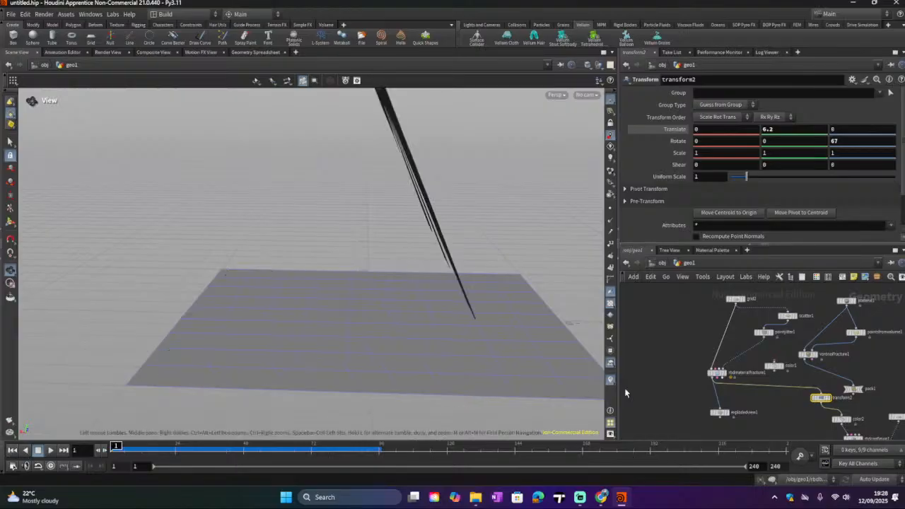
Step: Delete the two leftover network boxes and their nodes from the geo1 network, then frame the remaining nodes
middle_click_drag(680, 355, 687, 394)
scroll(688, 394, "down", 4)
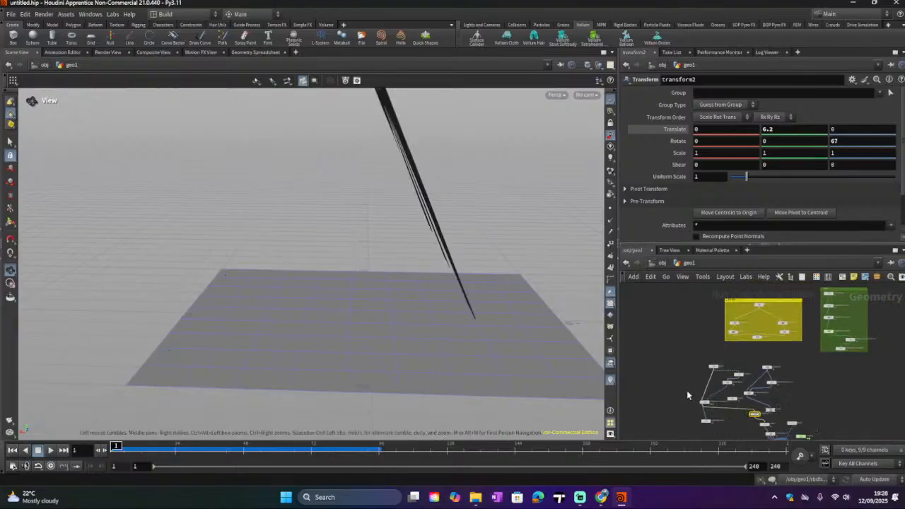
scroll(721, 384, "up", 4)
scroll(783, 339, "down", 1)
middle_click_drag(764, 304, 702, 408)
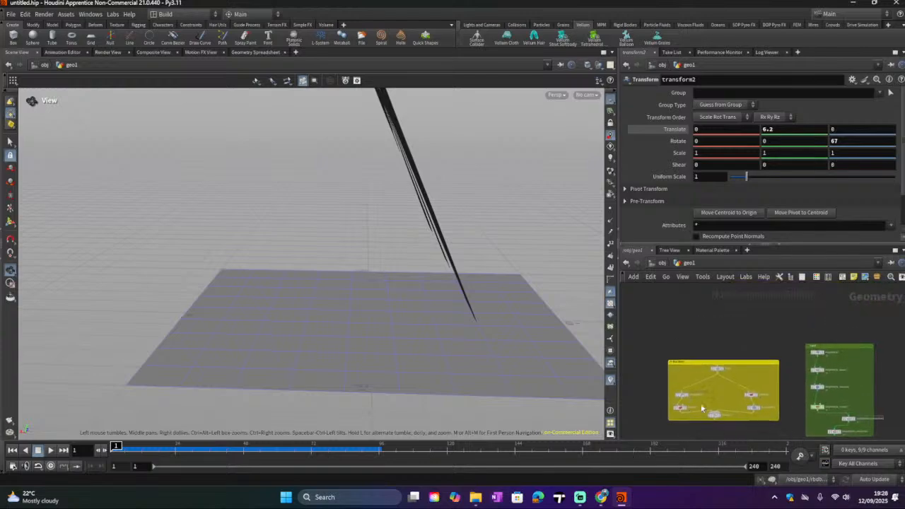
left_click(692, 361)
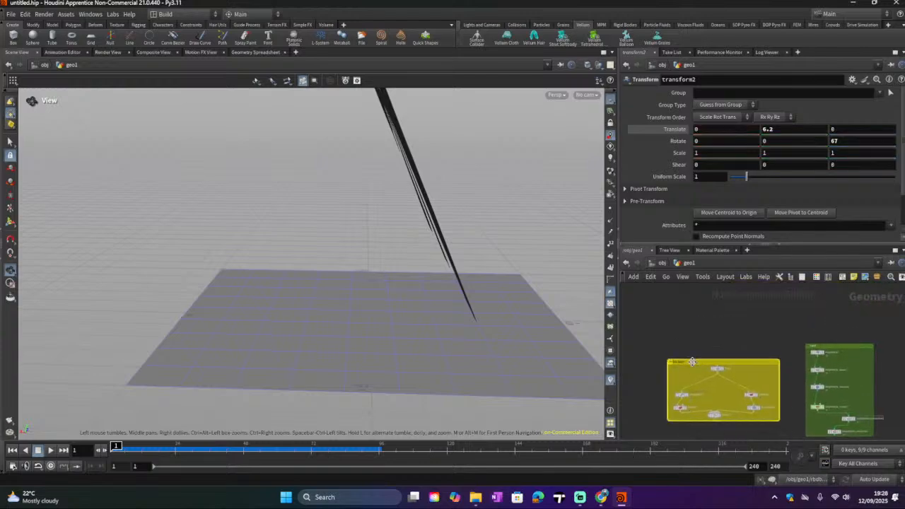
key("Delete")
left_click_drag(669, 350, 768, 419)
key("Delete")
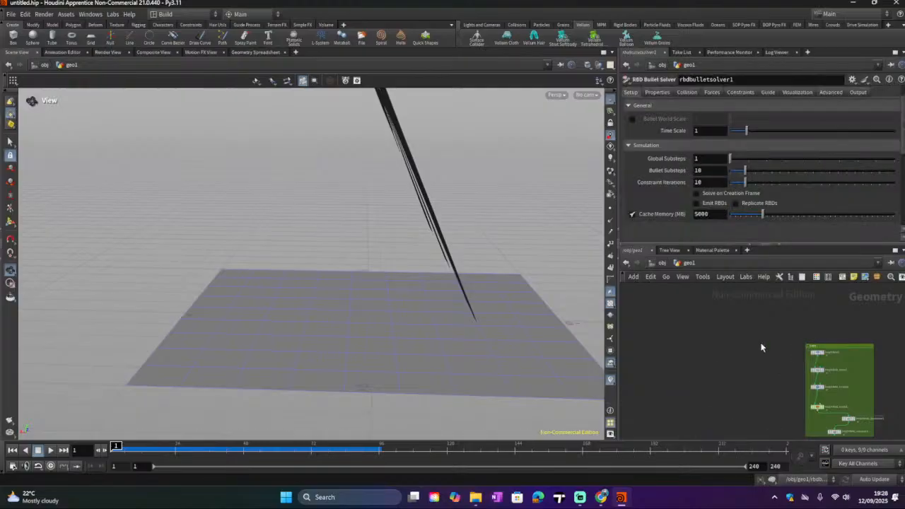
left_click_drag(843, 347, 899, 434)
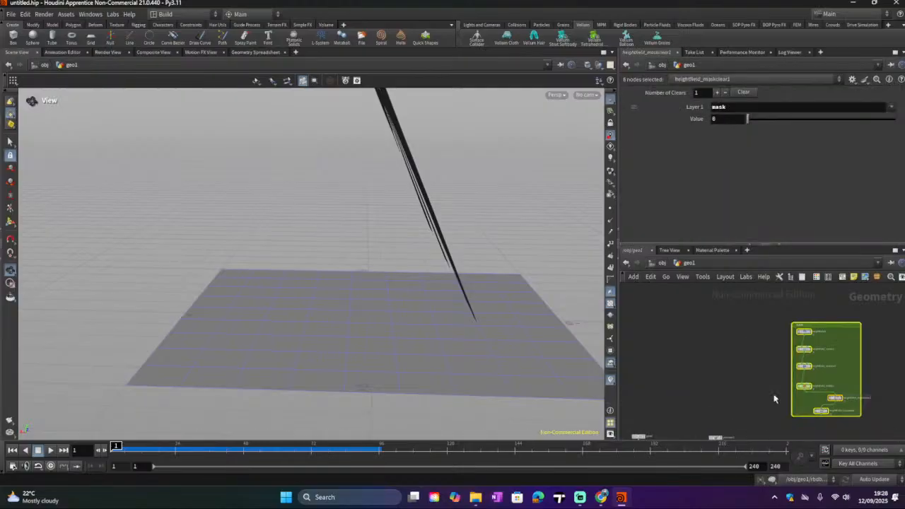
key("Delete")
key("h")
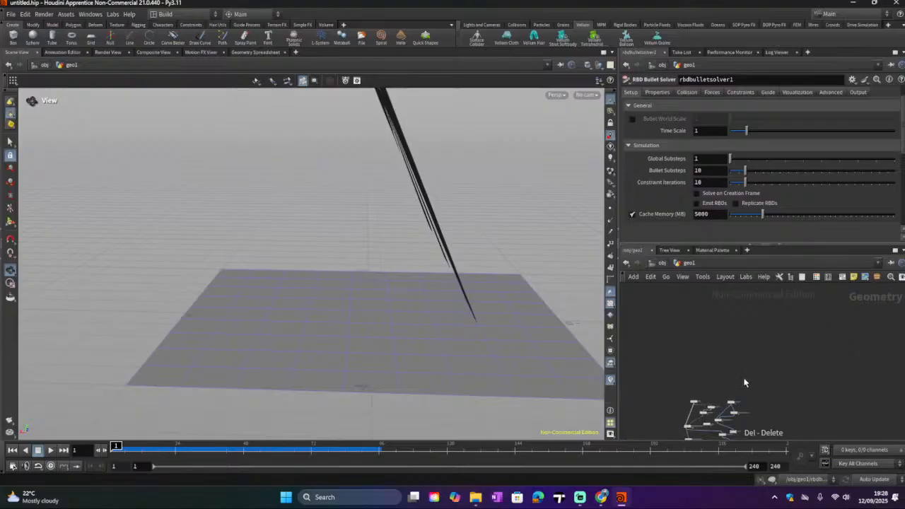
Step: Add a Box node and wire it into the RBD Material Fracture input in place of the grid
scroll(711, 375, "up", 5)
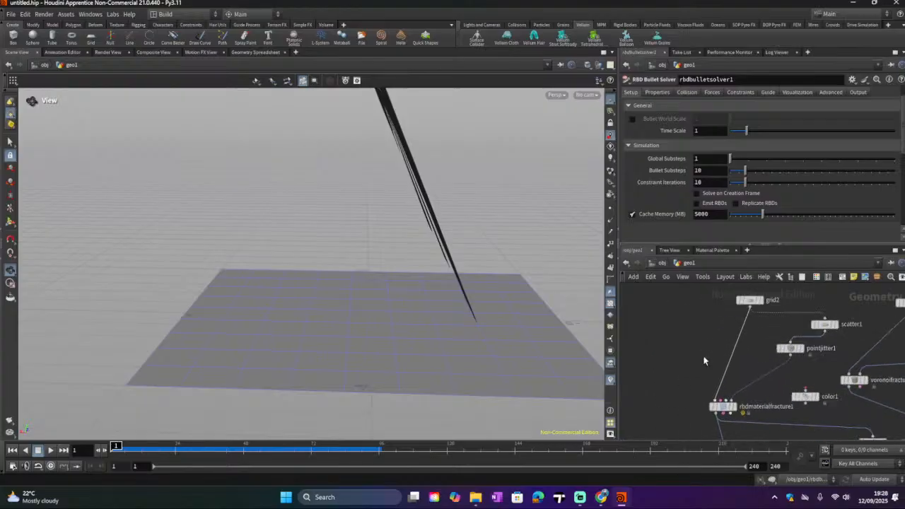
left_click_drag(769, 313, 719, 325)
scroll(351, 311, "down", 1)
left_click_drag(351, 311, 227, 340)
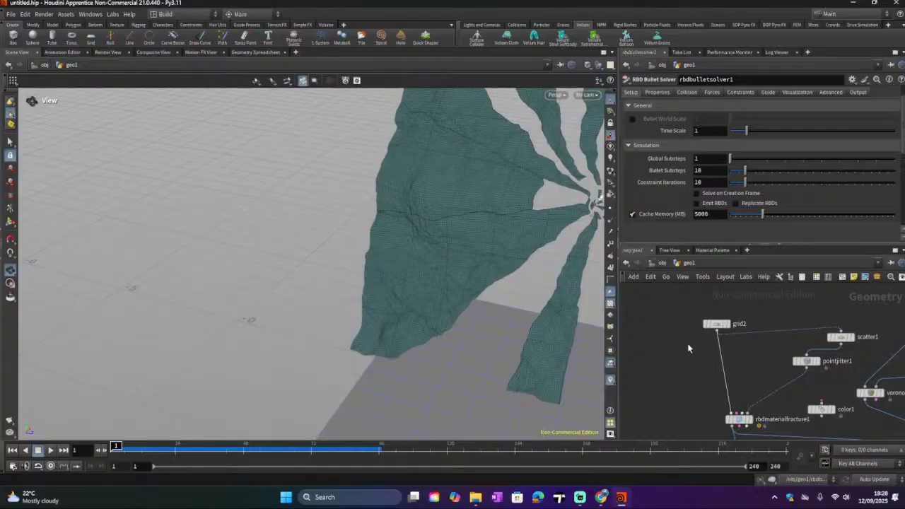
key("Tab")
type("cub")
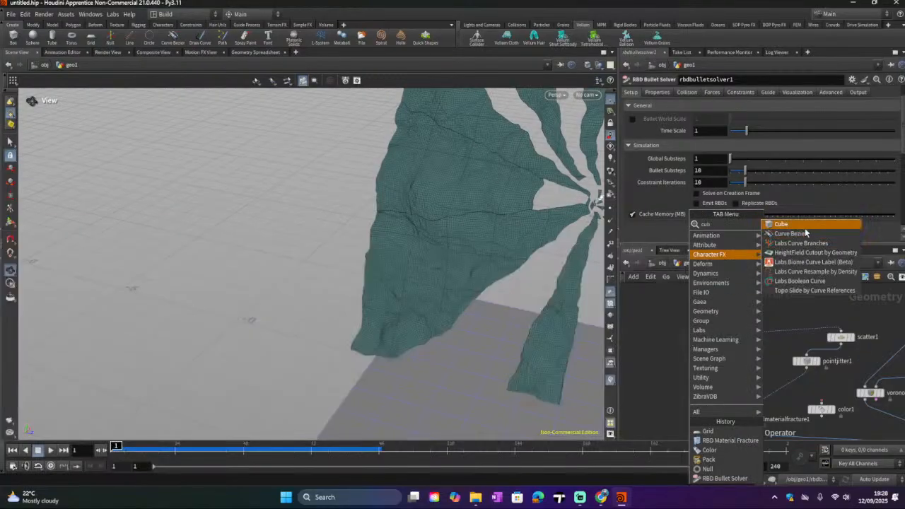
key("Return")
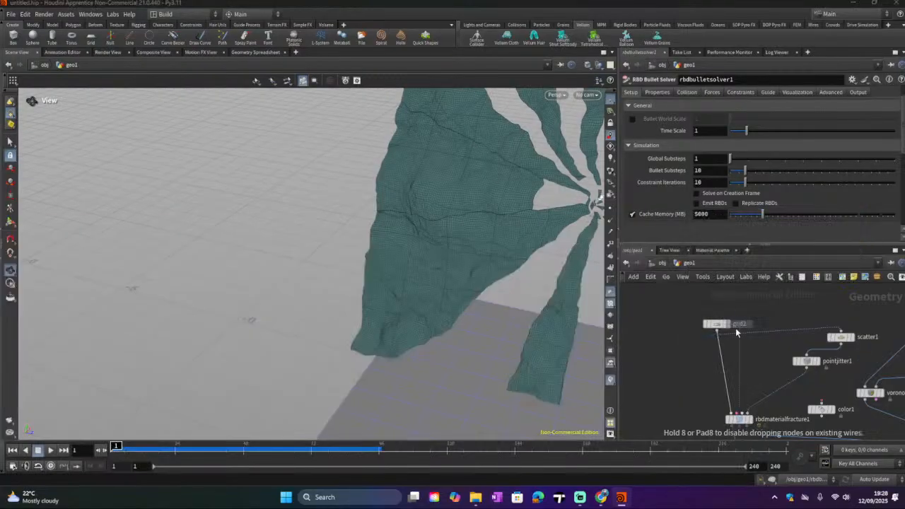
left_click(691, 350)
left_click_drag(690, 323, 713, 386)
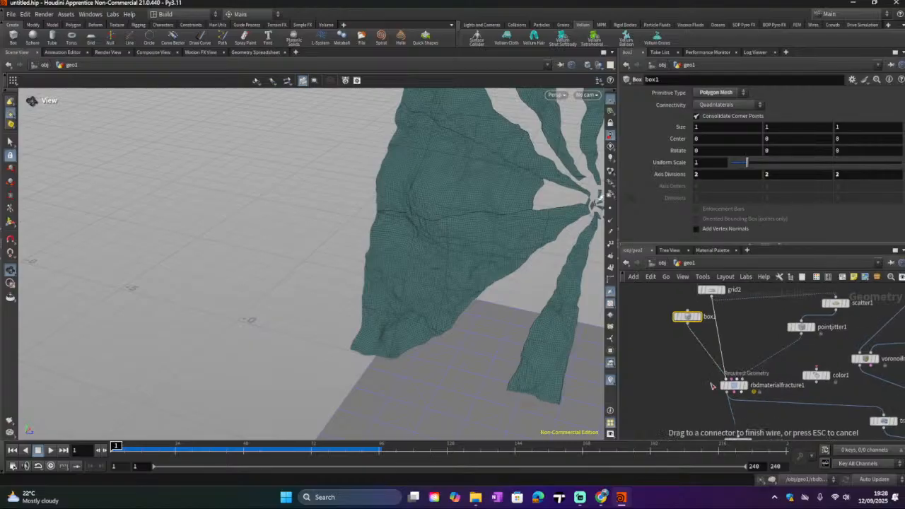
Step: Display the RBD Material Fracture output and inspect the fractured box in the viewport
left_click_drag(489, 255, 318, 307)
right_click_drag(317, 307, 353, 294)
left_click_drag(353, 294, 410, 248)
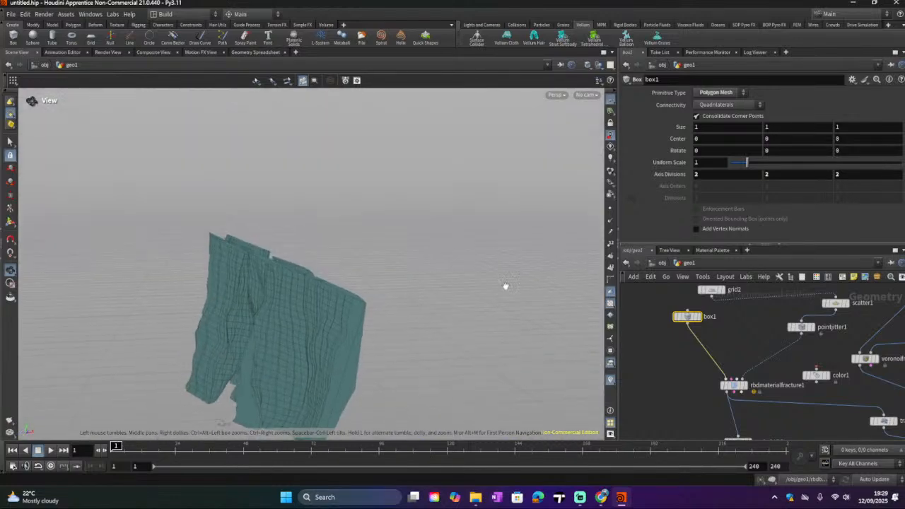
left_click(742, 385)
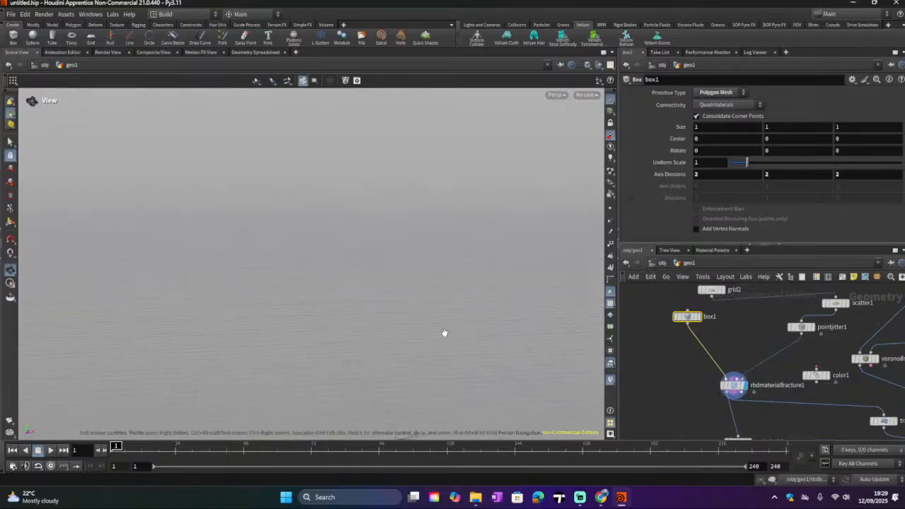
scroll(454, 330, "down", 4)
middle_click_drag(436, 376, 398, 292)
scroll(376, 320, "up", 4)
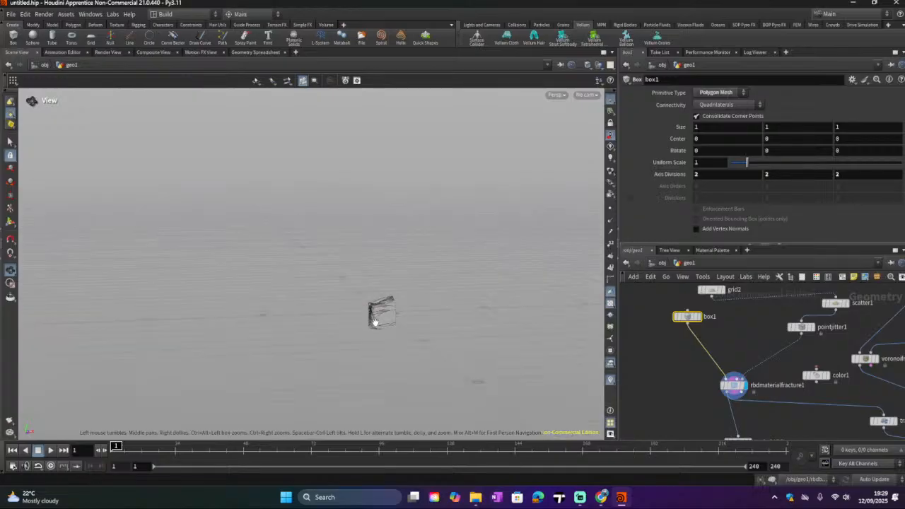
scroll(375, 322, "up", 8)
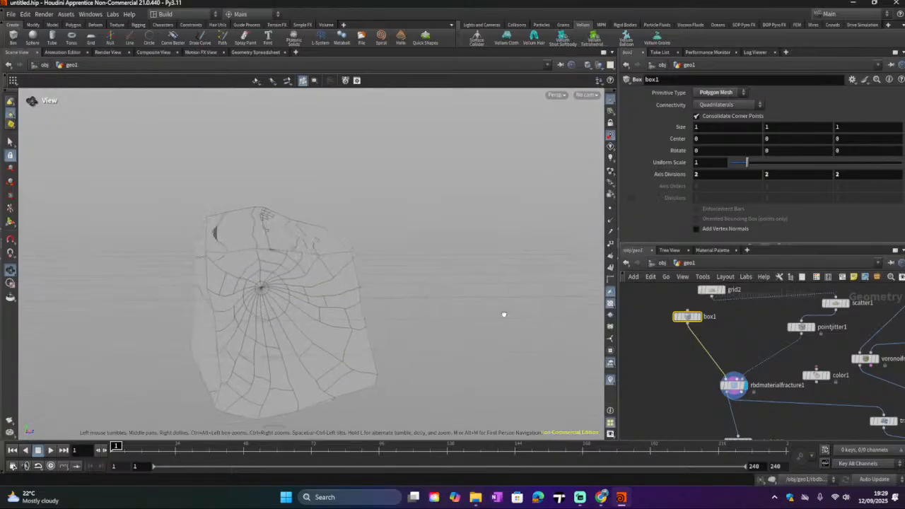
left_click_drag(503, 314, 537, 339)
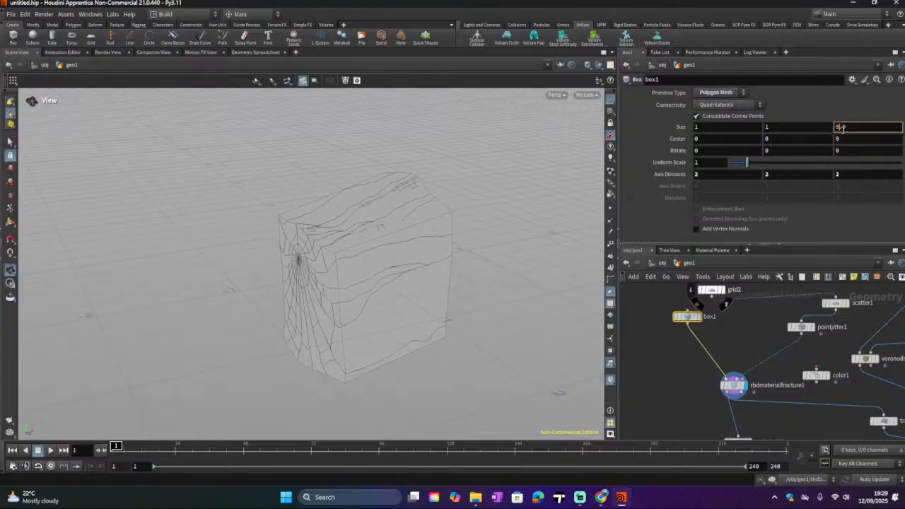
Step: Reduce the box's Z size to 0.8 and display the box1 node
scroll(842, 128, "up", 1)
scroll(843, 128, "down", 1)
scroll(842, 128, "up", 1)
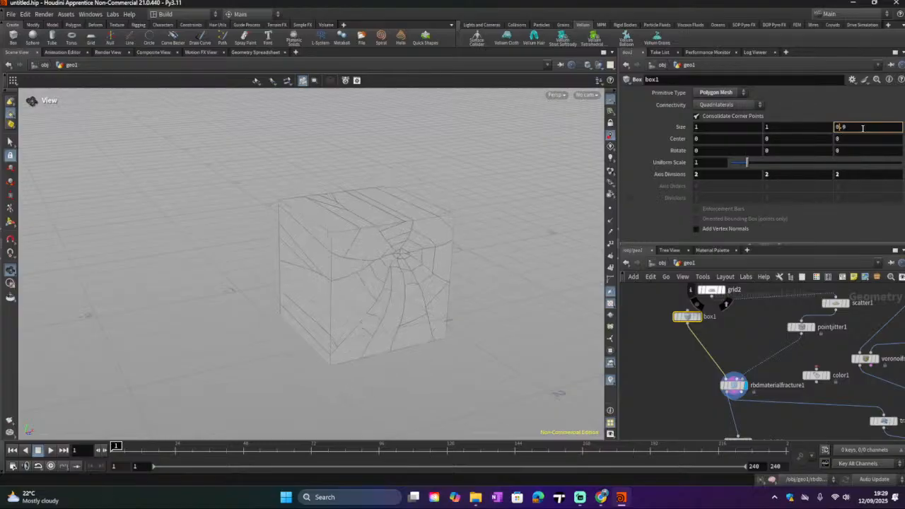
scroll(862, 128, "down", 1)
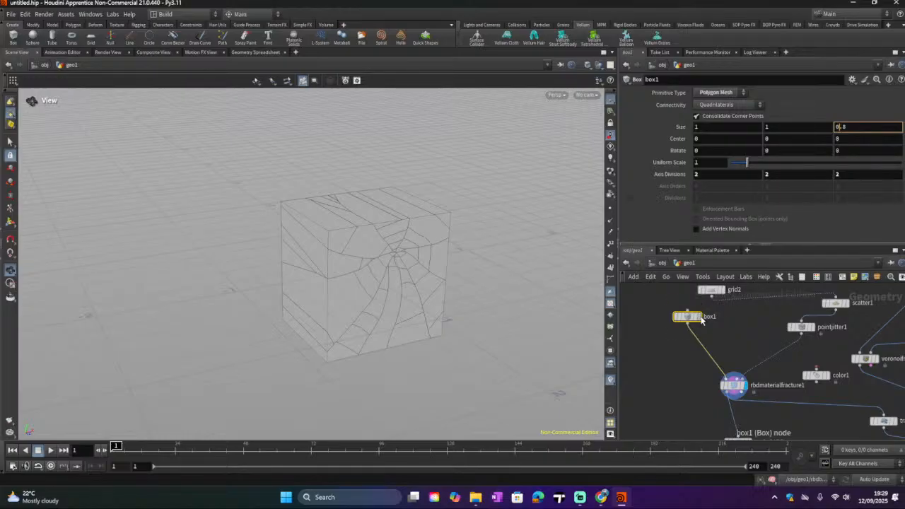
left_click(700, 317)
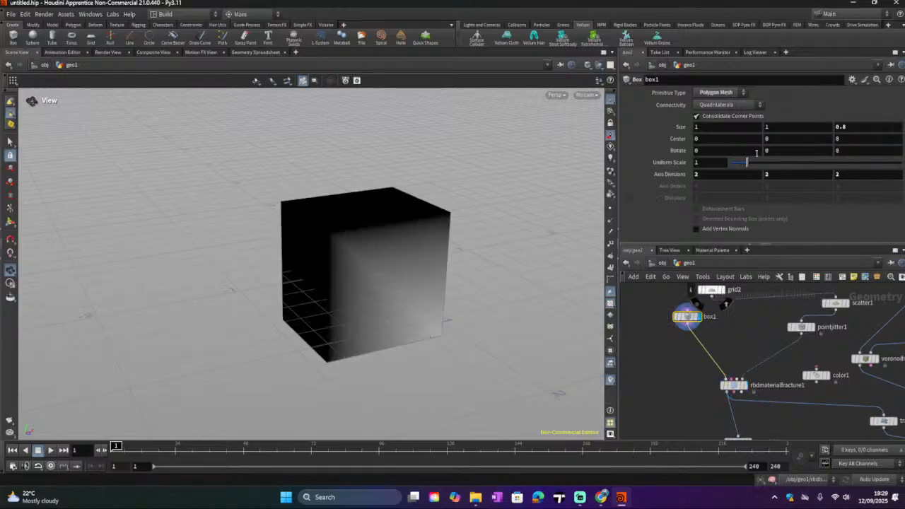
Step: Set the box's axis divisions to 4, 5 and 4
scroll(733, 176, "up", 1)
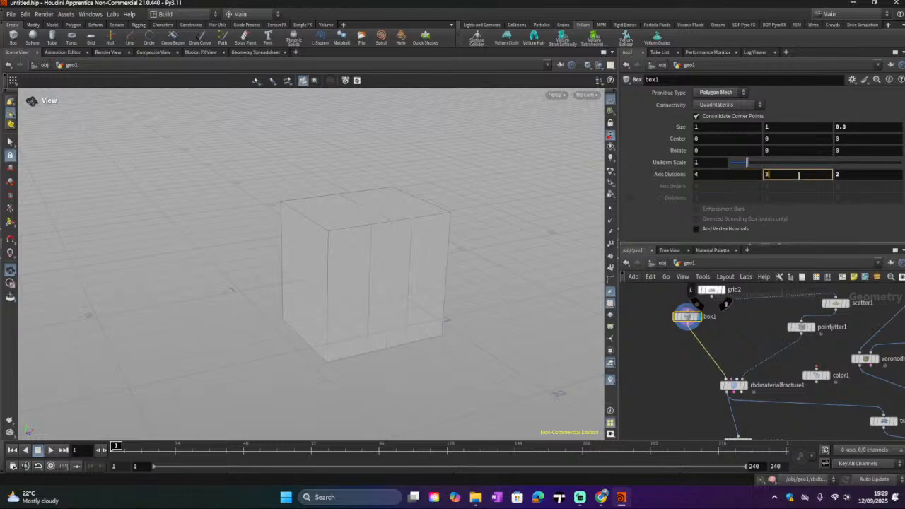
scroll(798, 175, "up", 1)
scroll(799, 175, "up", 1)
scroll(843, 174, "up", 2)
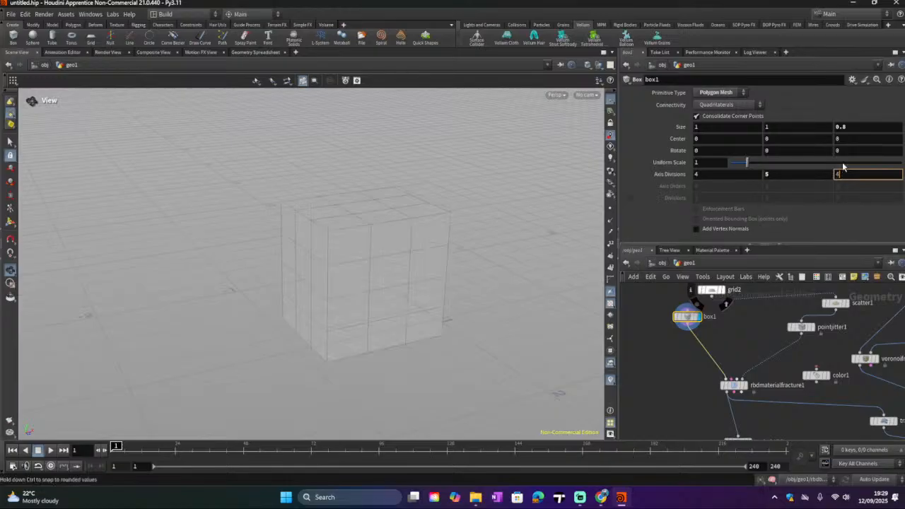
Step: Set the box's Z size to 0.05 to make it a thin pane
left_click(855, 130)
type("1")
key("Return")
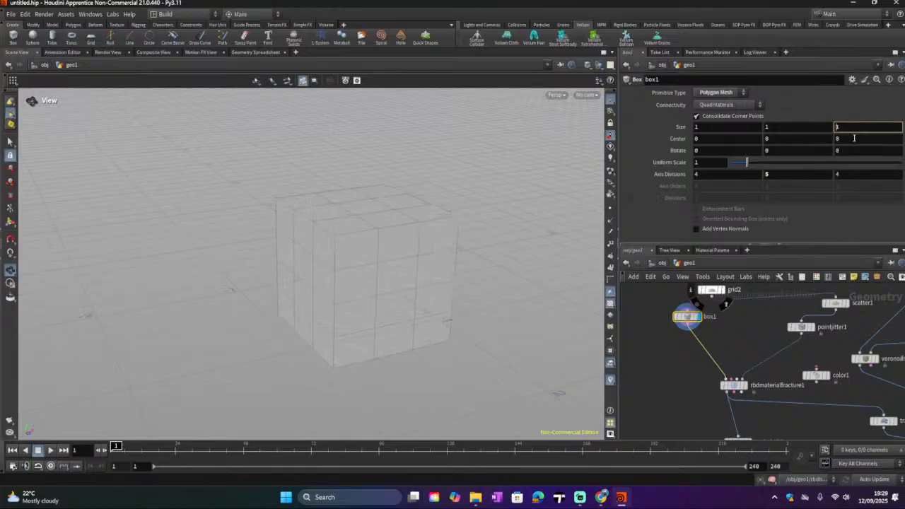
scroll(855, 131, "down", 10)
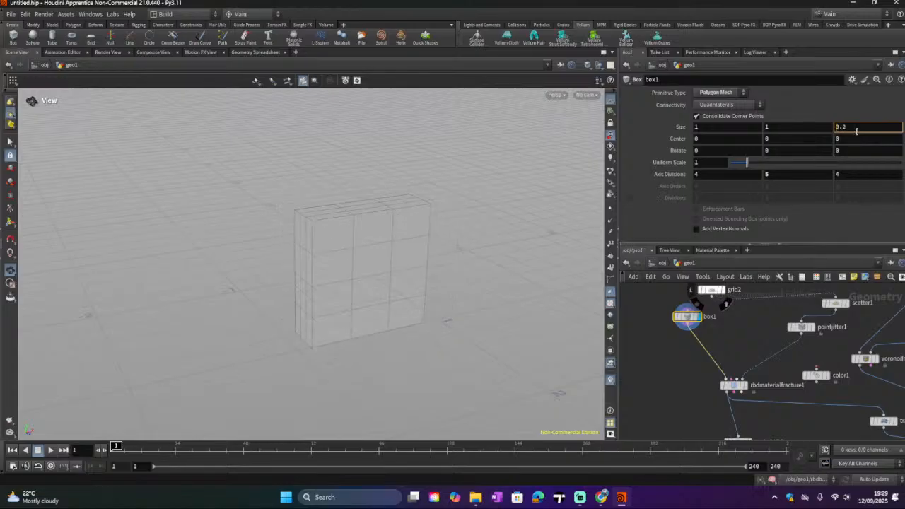
scroll(856, 131, "up", 1)
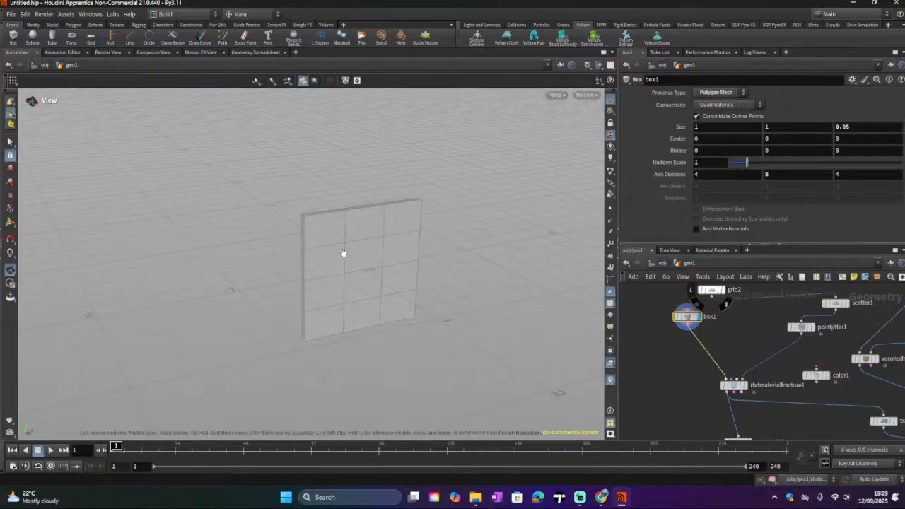
Step: Select the RBD Material Fracture node and review its parameters and the surrounding scatter network
left_click_drag(365, 265, 504, 251)
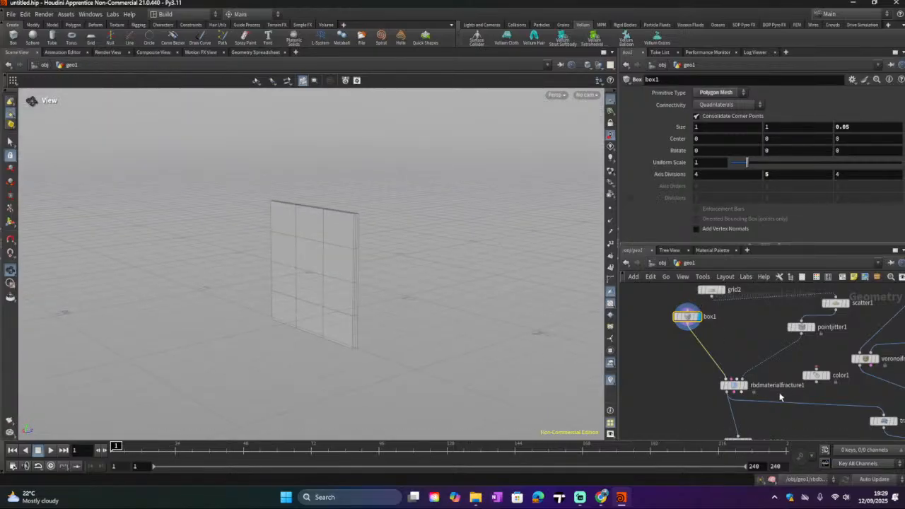
middle_click_drag(760, 400, 746, 362)
left_click(731, 347)
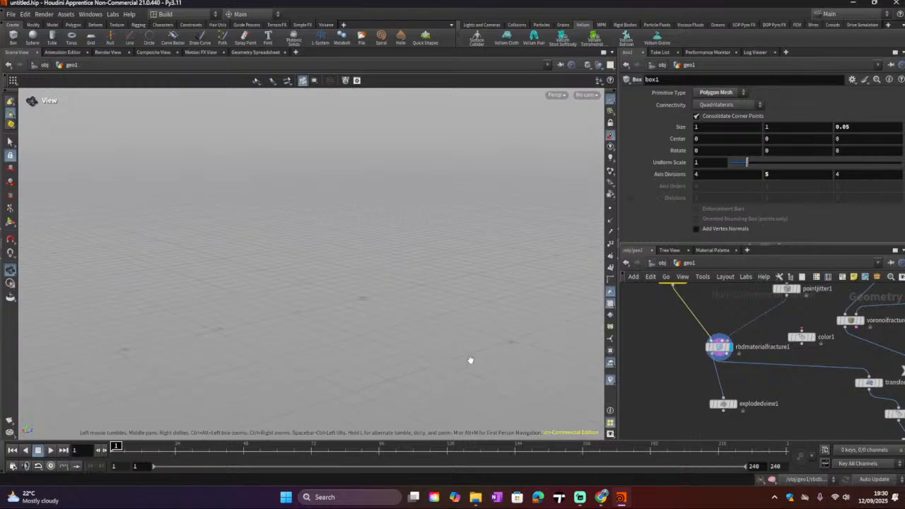
middle_click_drag(672, 374, 685, 388)
left_click(735, 374)
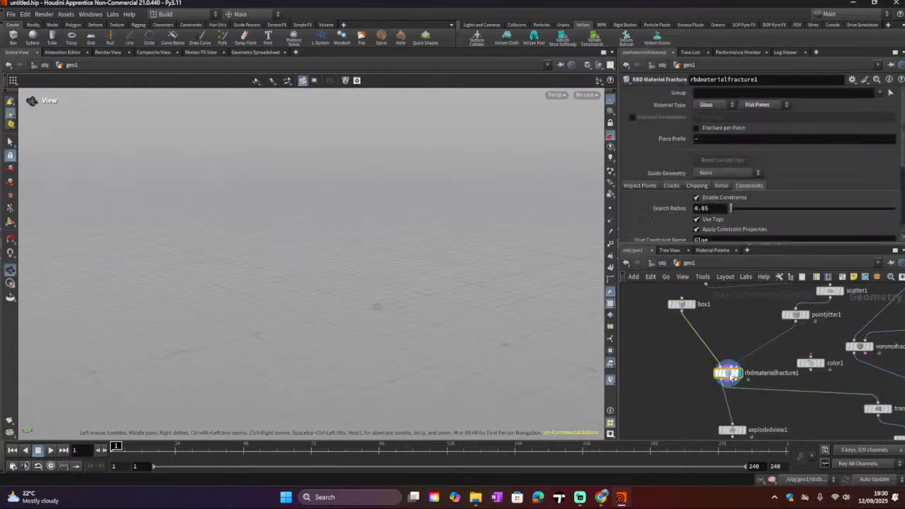
middle_click_drag(779, 359, 776, 393)
left_click_drag(680, 346, 821, 319)
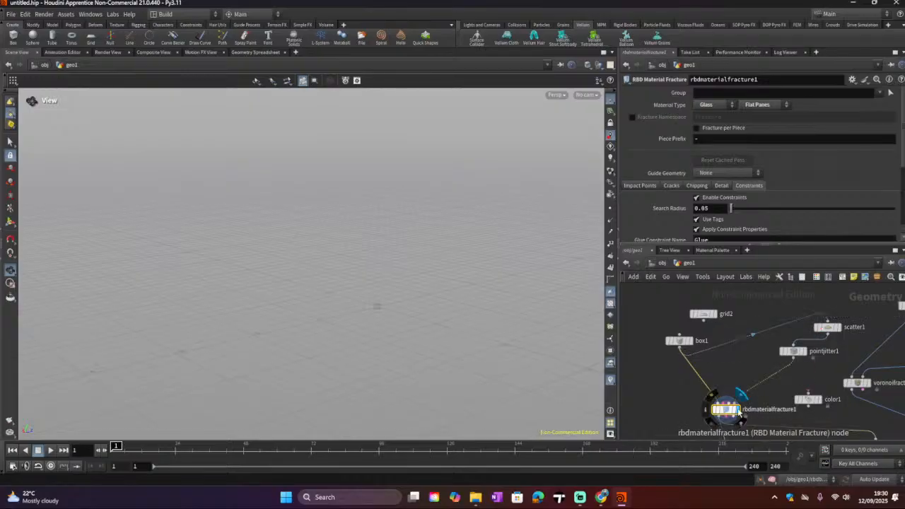
mouse_move(776, 417)
middle_mouse_down()
mouse_move(755, 363)
mouse_move(782, 417)
middle_mouse_up()
middle_click(778, 351)
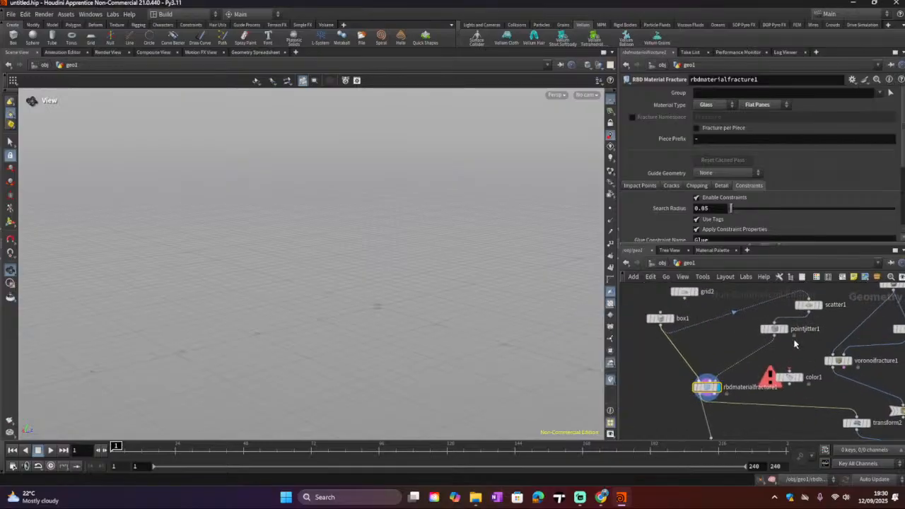
Step: Display the point jitter and scatter nodes to inspect the scattered fracture points
left_click(820, 311)
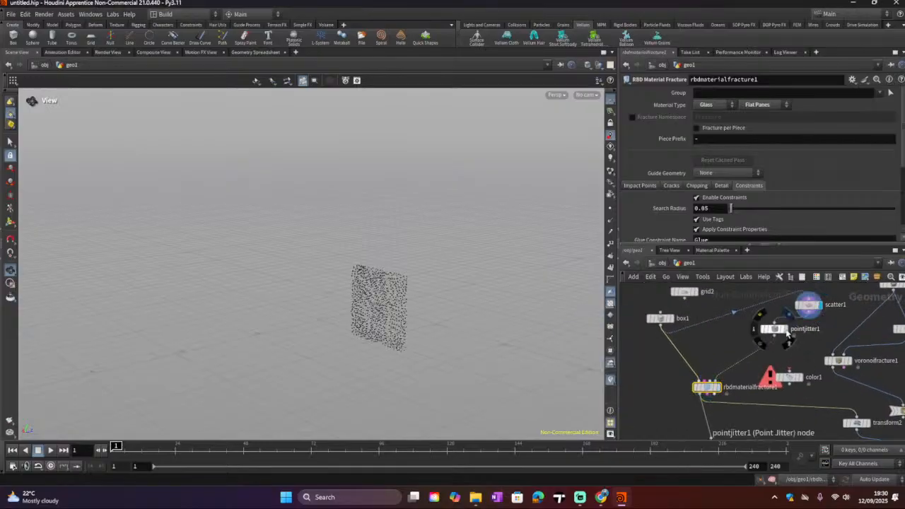
left_click(785, 335)
left_click_drag(452, 339, 565, 339)
left_click(817, 305)
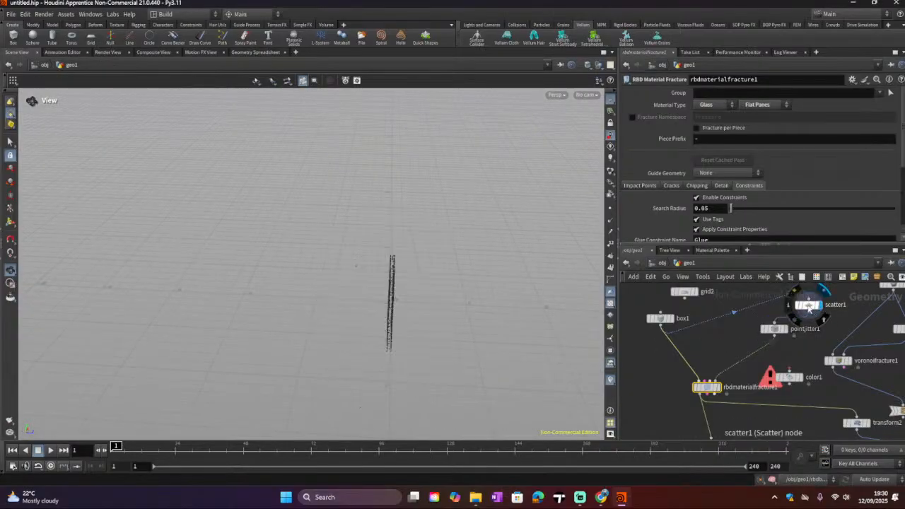
left_click_drag(410, 347, 539, 329)
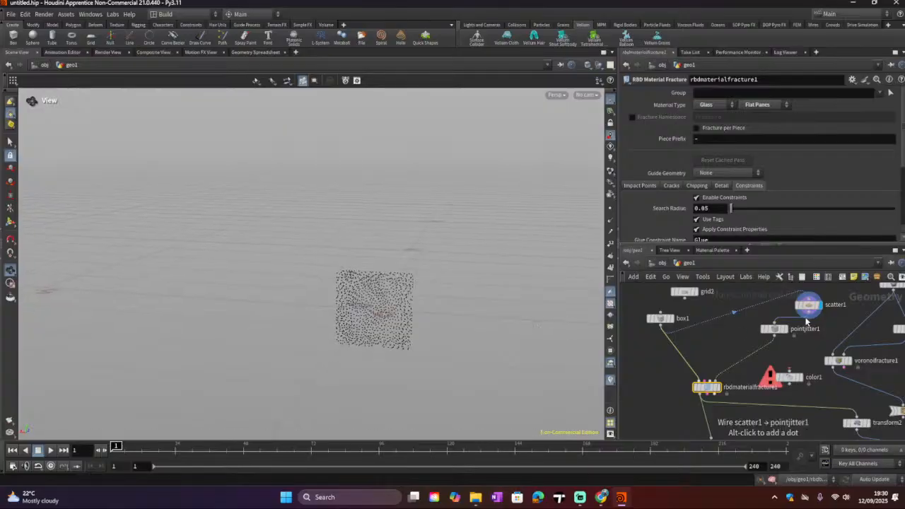
Step: Move the point jitter node aside to begin rewiring the scatter branch
left_click_drag(809, 316, 721, 376)
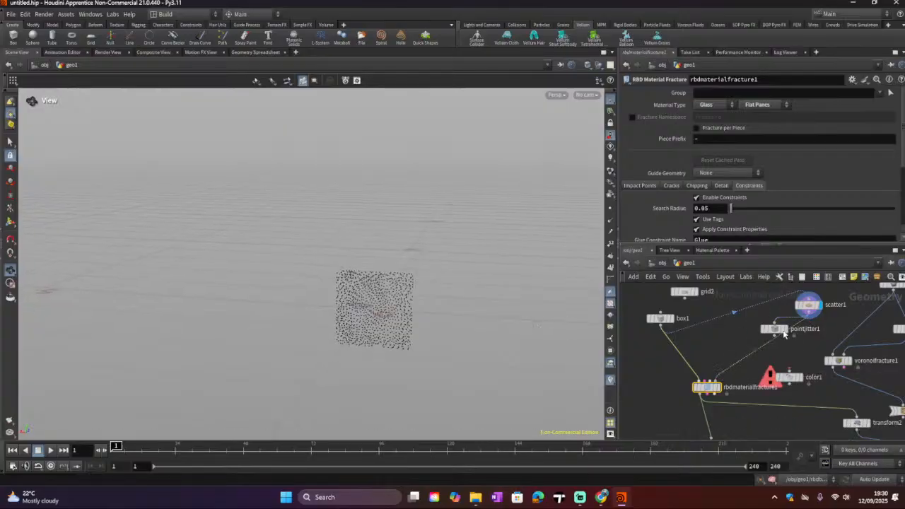
left_click_drag(783, 335, 751, 335)
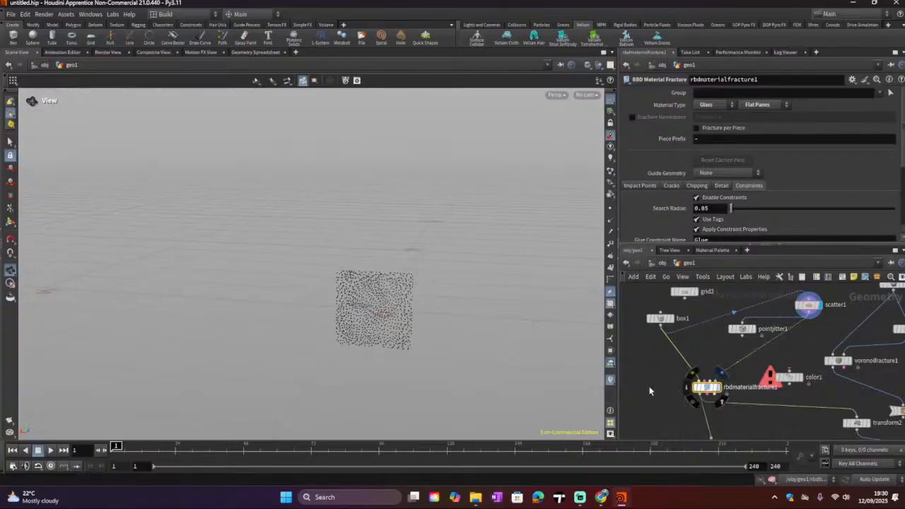
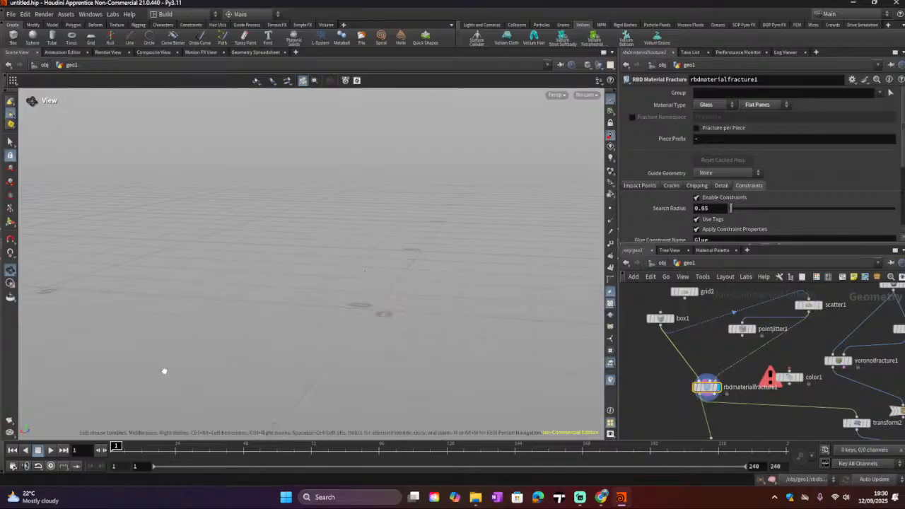
Step: Display the RBD Bullet Solver node and orbit the viewport to inspect the simulation setup
scroll(753, 382, "down", 1)
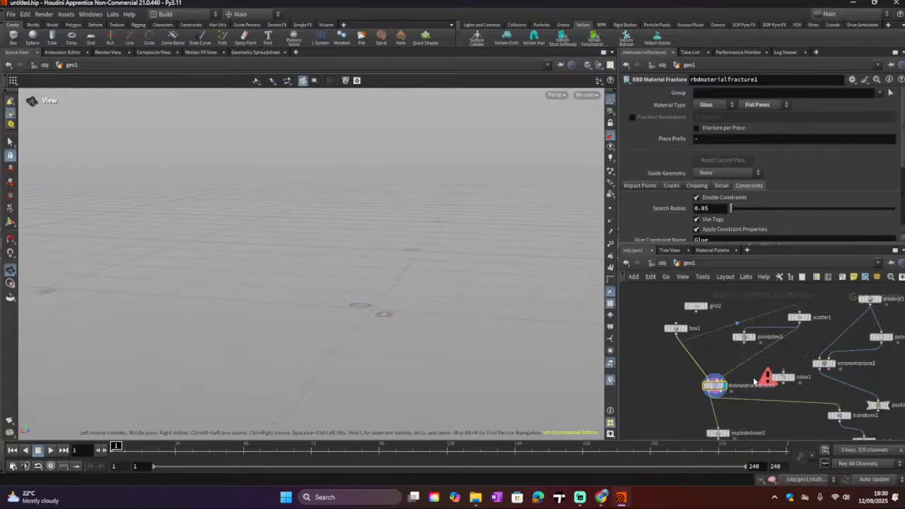
middle_click_drag(759, 389, 739, 347)
left_click(828, 374)
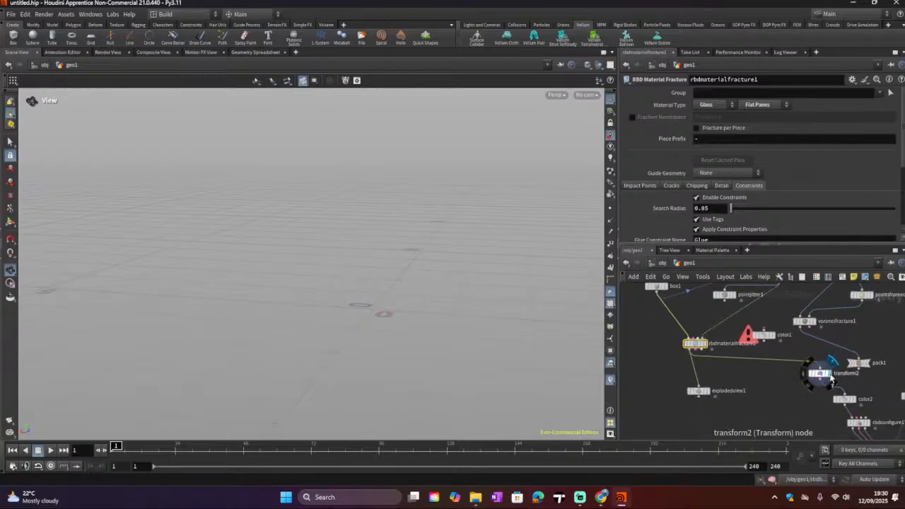
middle_click_drag(786, 400, 741, 334)
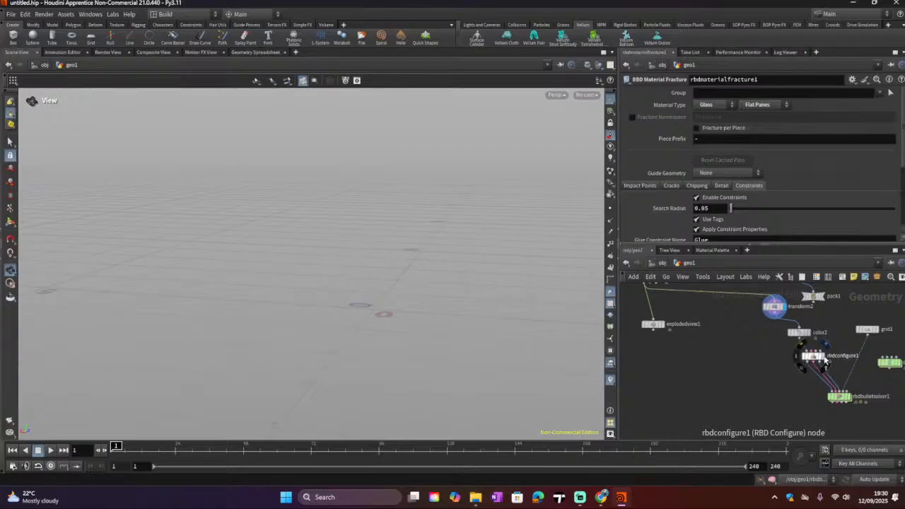
left_click(821, 356)
left_click(850, 399)
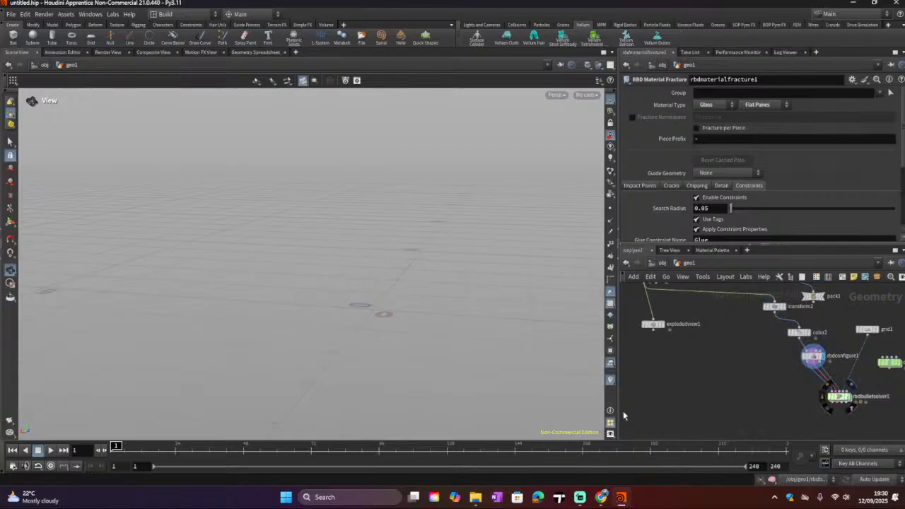
scroll(362, 164, "down", 3)
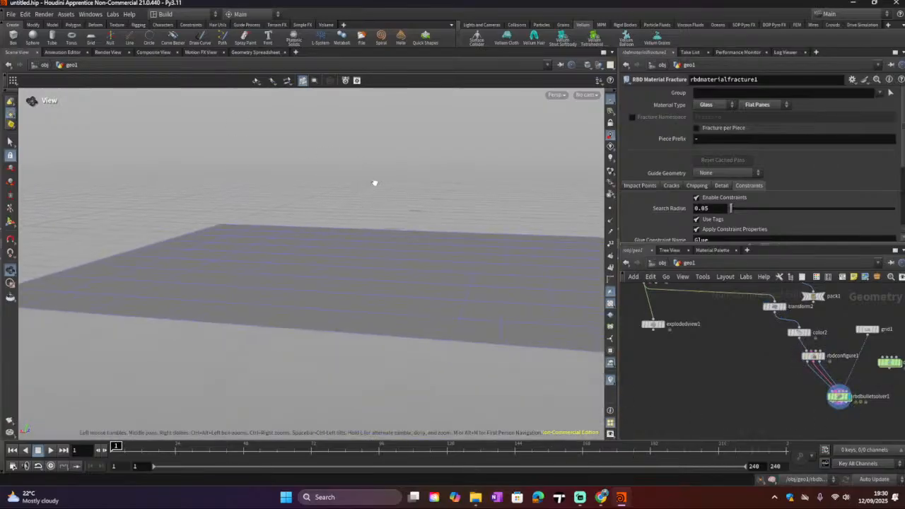
middle_click_drag(383, 171, 318, 382)
scroll(361, 162, "down", 1)
scroll(360, 162, "down", 1)
middle_click_drag(279, 129, 286, 212)
scroll(252, 165, "up", 3)
Step: Rearrange the points-from-volume and point jitter nodes in the scatter branch of the network
middle_click_drag(742, 328, 797, 448)
middle_click_drag(805, 371, 781, 356)
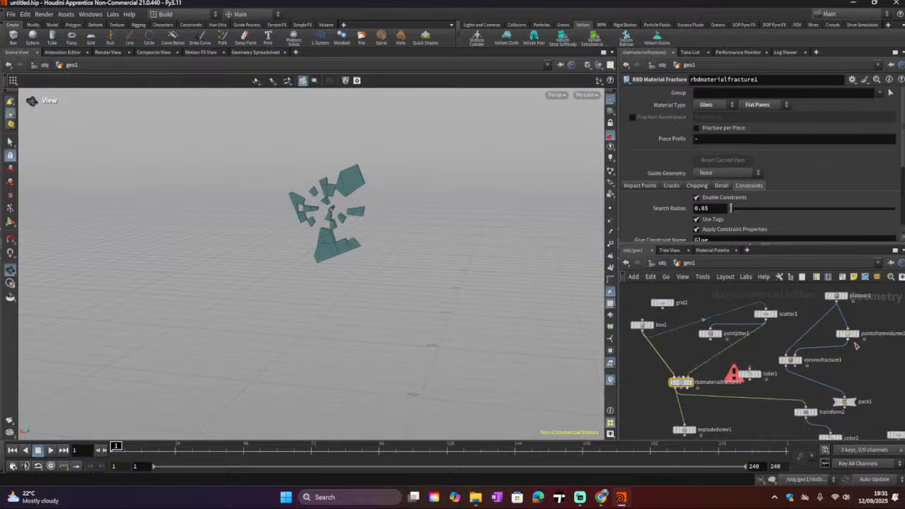
left_click_drag(848, 335, 866, 343)
left_click_drag(717, 354, 687, 355)
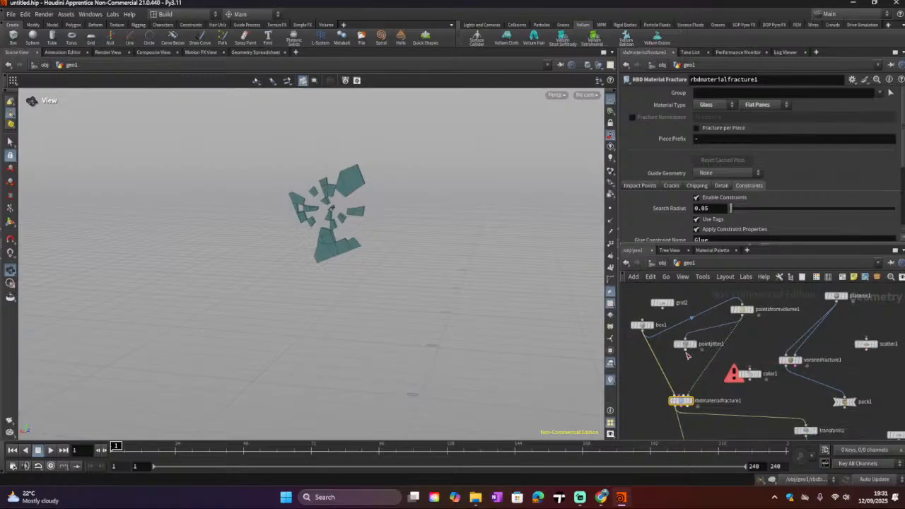
Step: Select the RBD Material Fracture node, display the RBD Bullet Solver output and orbit around the shattered pane
left_click(692, 401)
scroll(692, 401, "down", 2)
middle_click_drag(728, 417, 700, 334)
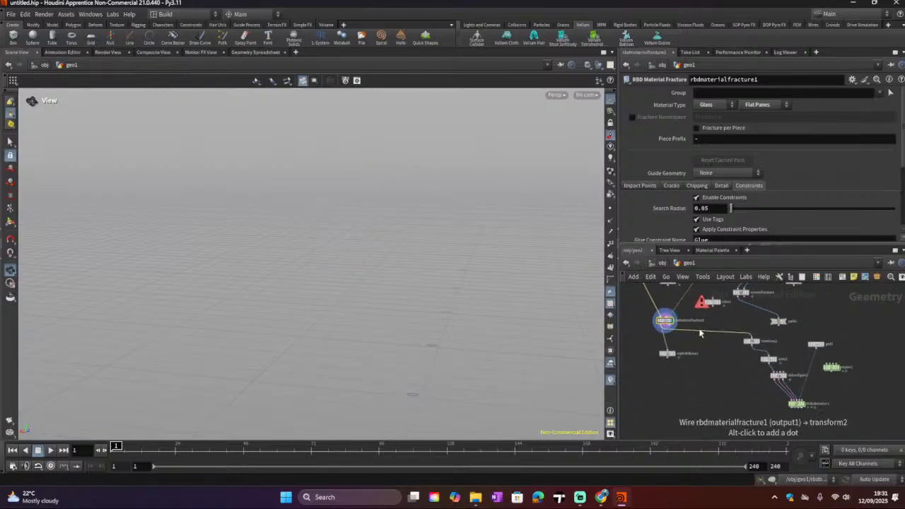
middle_click_drag(737, 382, 731, 358)
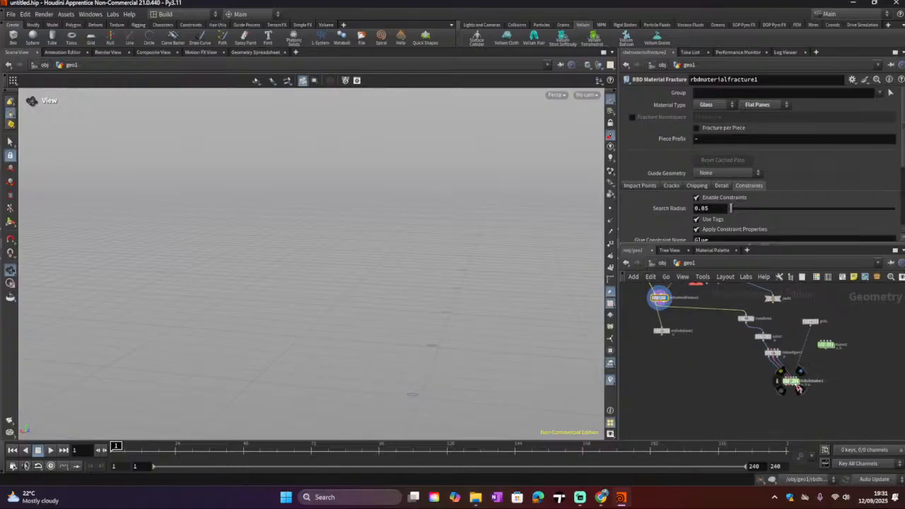
scroll(799, 383, "up", 2)
left_click(797, 381)
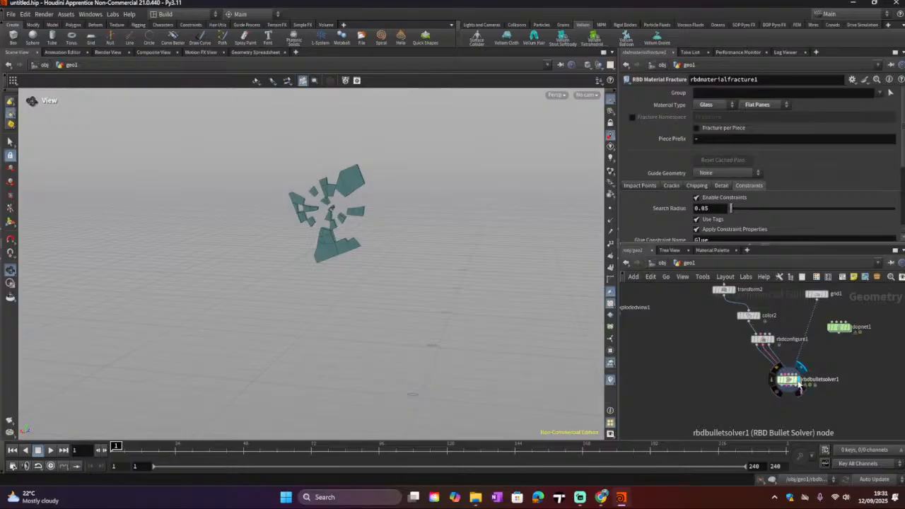
left_click_drag(311, 244, 285, 278)
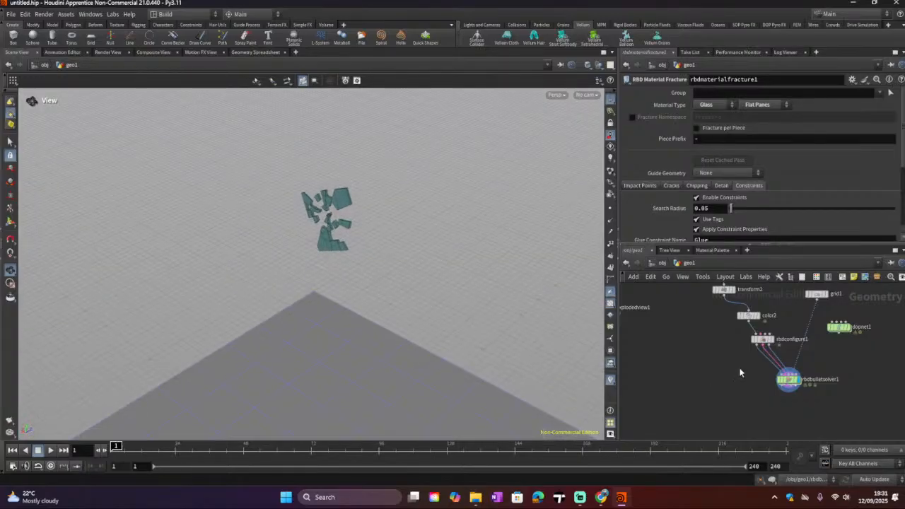
Step: Set the fracture's impact Scatter Points to 2 and Scatter Seed to 2.71, then zoom in on the pieces
mouse_move(741, 372)
middle_mouse_down()
mouse_move(768, 414)
mouse_move(790, 386)
middle_mouse_up()
middle_click_drag(700, 353, 720, 364)
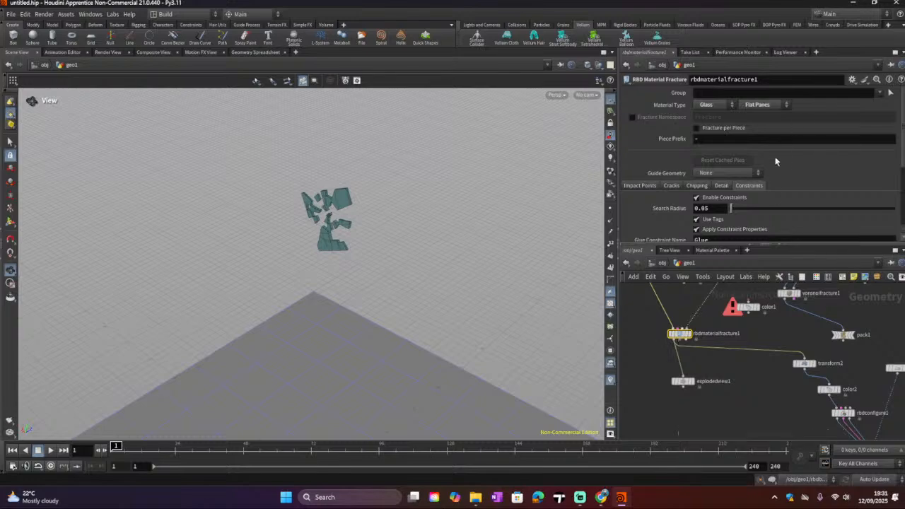
scroll(755, 186, "down", 1)
scroll(672, 183, "up", 1)
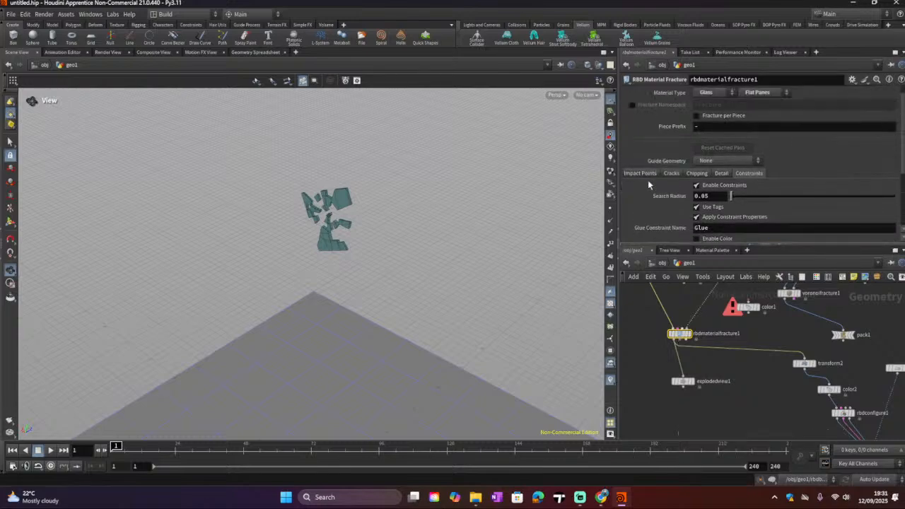
left_click(643, 173)
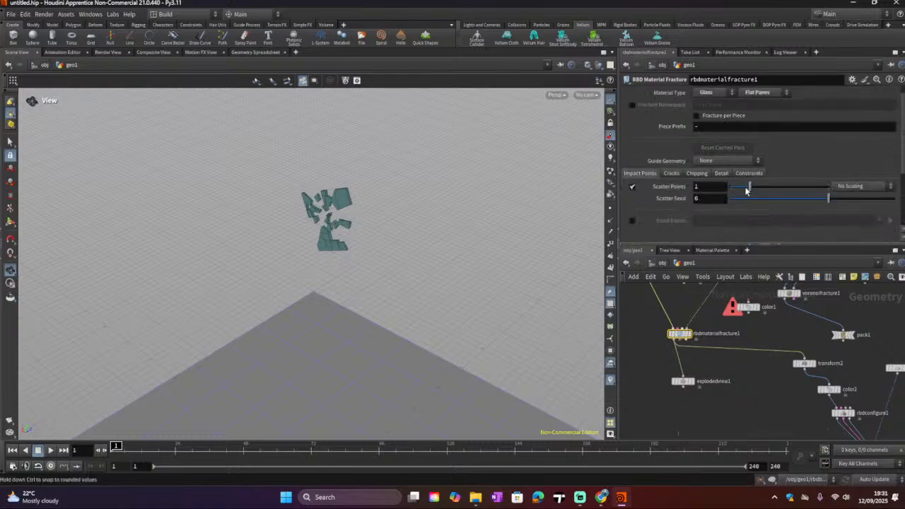
left_click(768, 188)
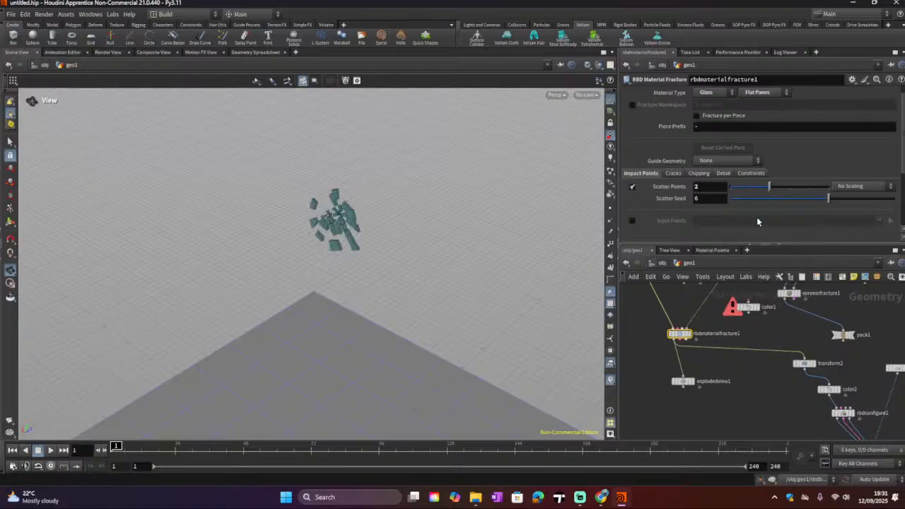
left_click(775, 199)
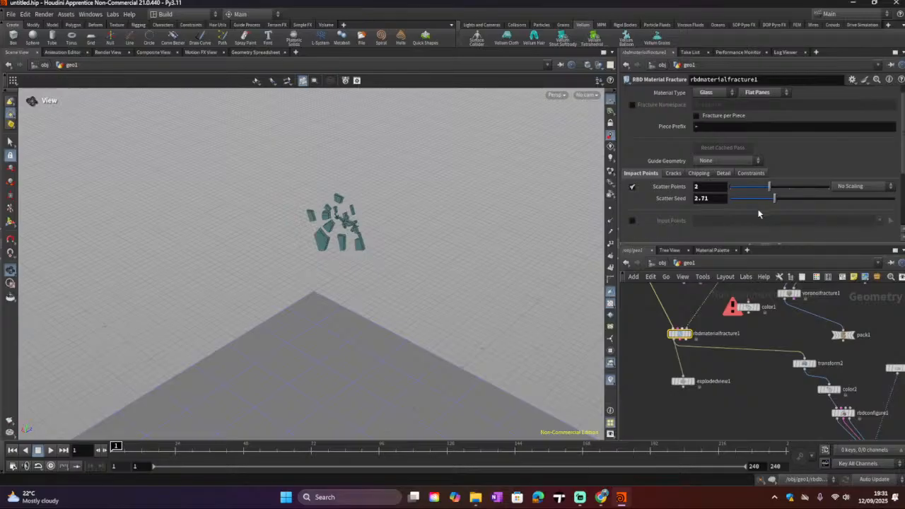
left_click_drag(332, 233, 452, 247)
scroll(317, 226, "up", 10)
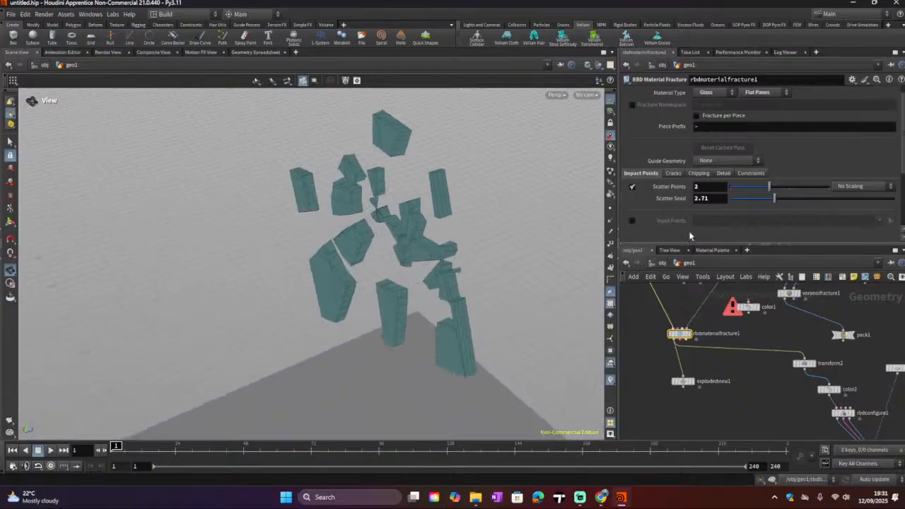
Step: Set the impact Scatter Points to 1 and Scatter Seed to 2.19
left_click_drag(818, 201, 834, 203)
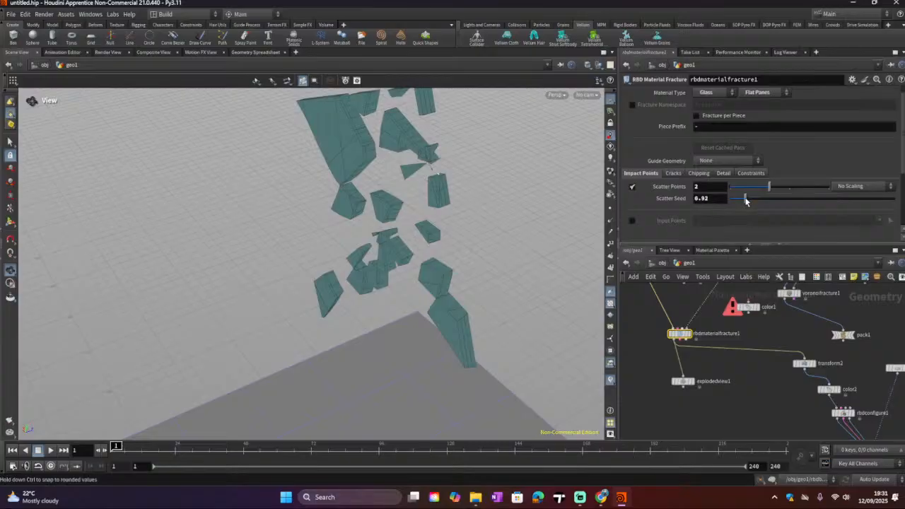
left_click_drag(741, 190, 766, 199)
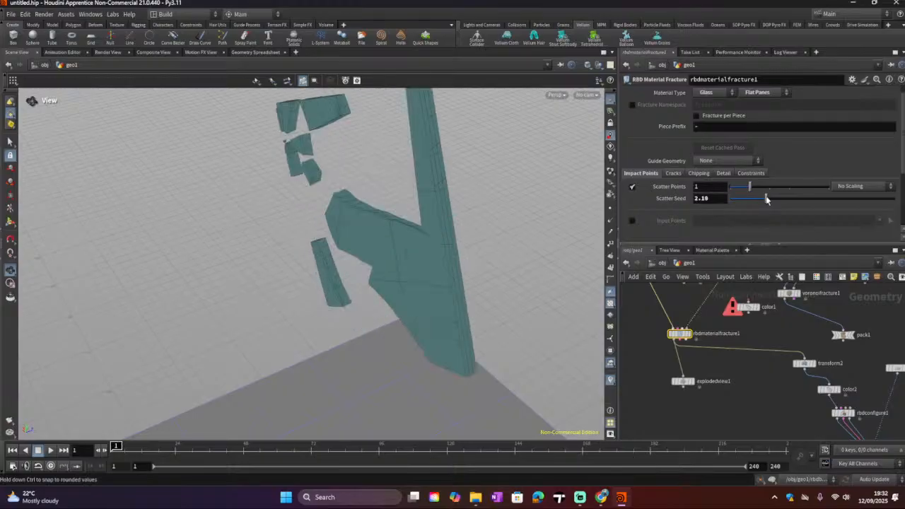
left_click_drag(226, 153, 809, 280)
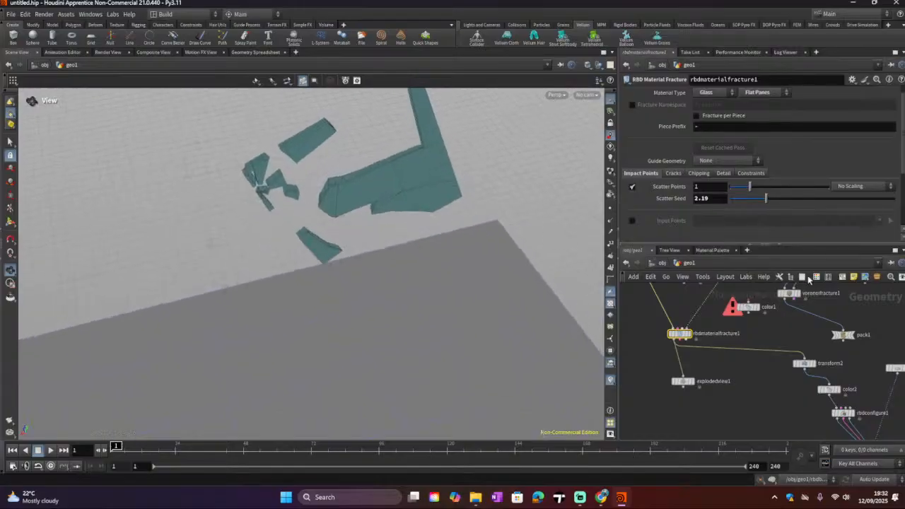
Step: Try enabling Input Points and picking geometry for them, then disable them again
left_click(631, 221)
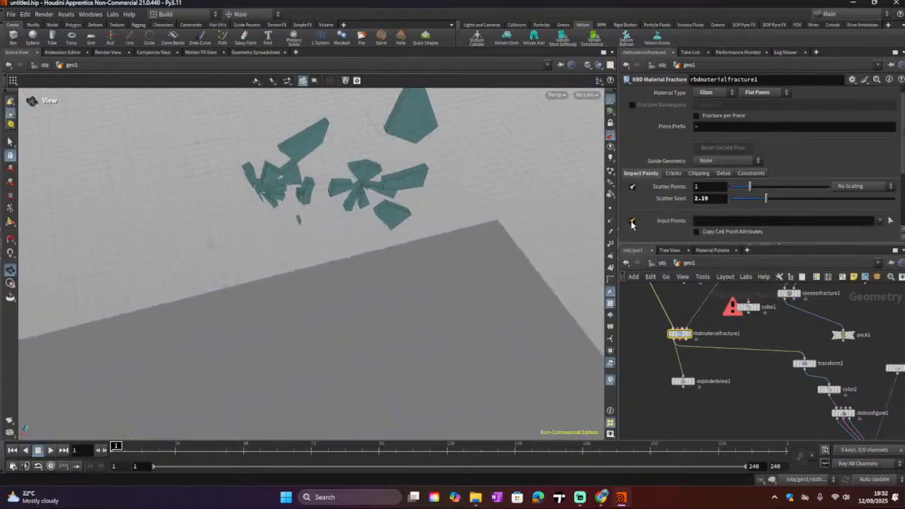
left_click(889, 220)
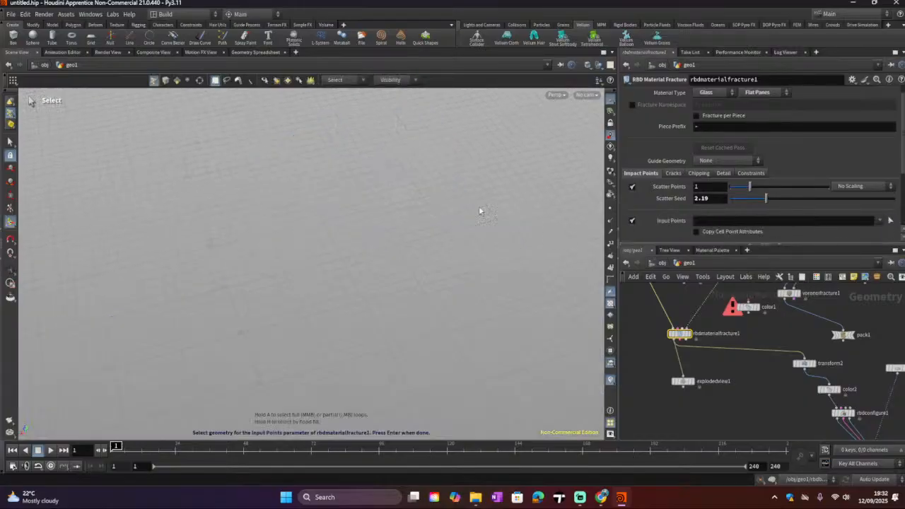
left_click(631, 220)
Step: In the fracture's crack settings, set the concentric crack Impact Spread to 2
left_click(673, 174)
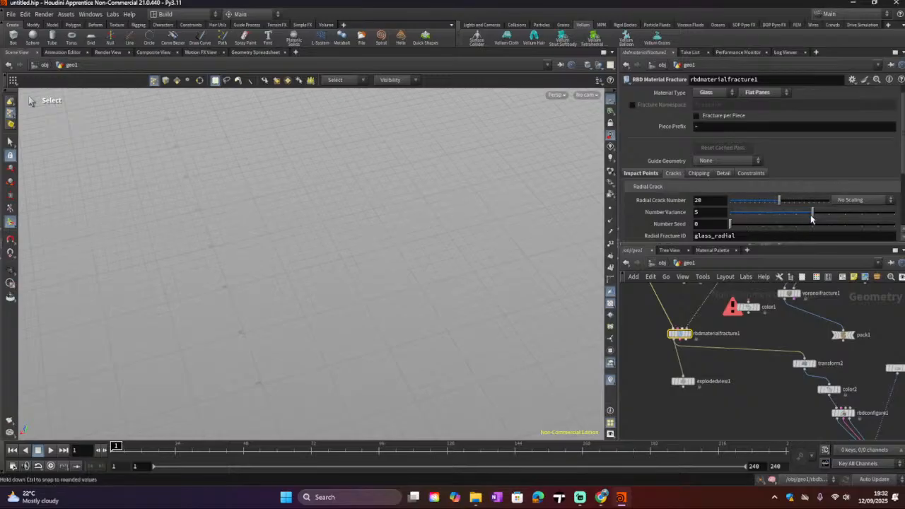
scroll(742, 225, "down", 2)
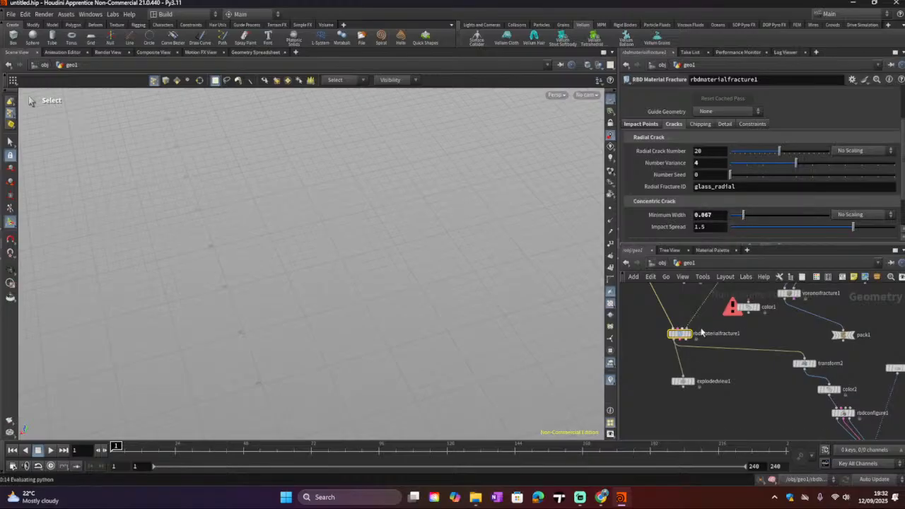
mouse_move(687, 330)
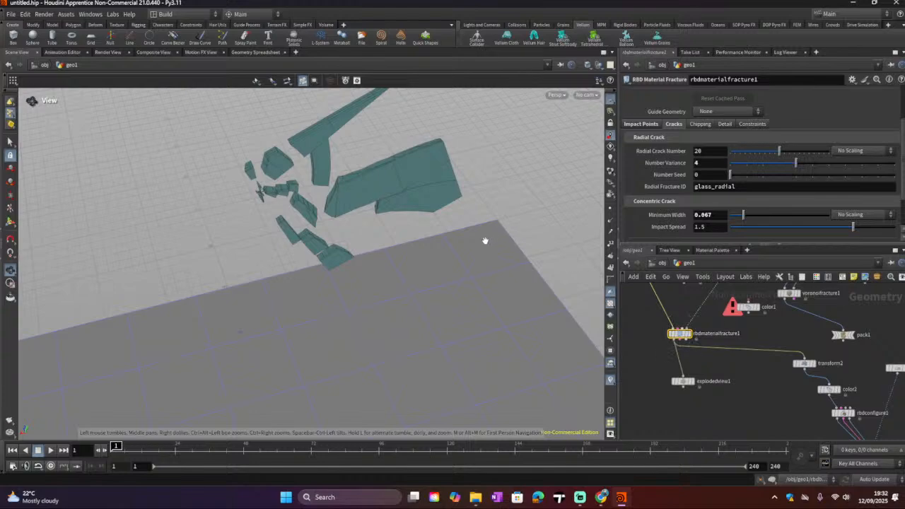
left_click_drag(484, 238, 452, 198)
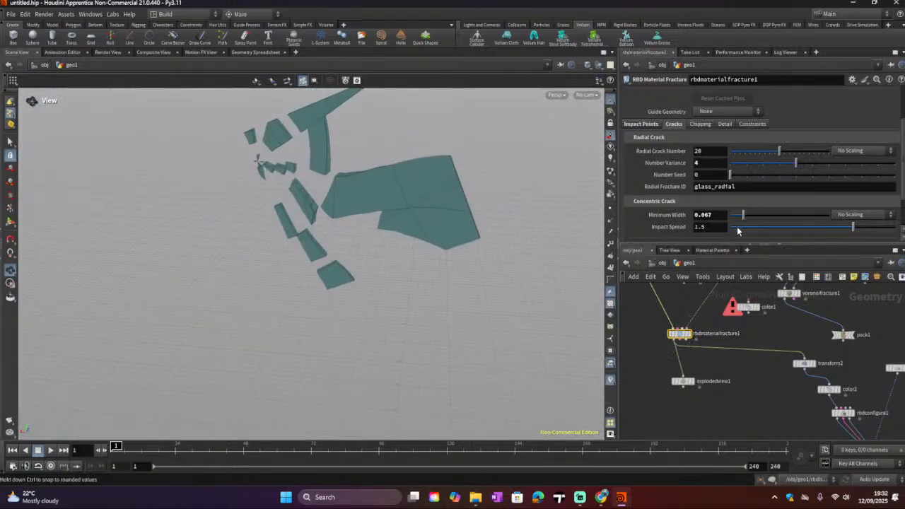
left_click(737, 231)
left_click_drag(749, 231, 890, 229)
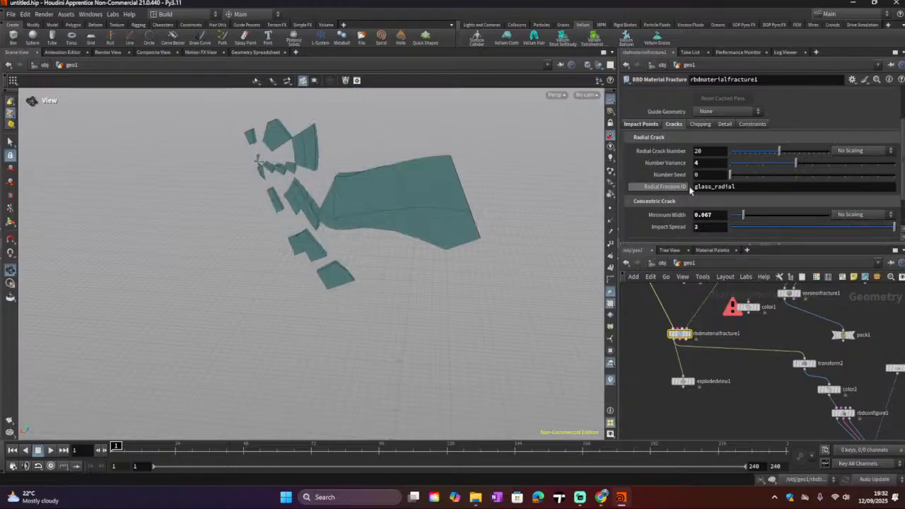
Step: Switch the glass fracture type to Curved Glass and orbit to view the result
scroll(696, 192, "down", 1)
scroll(698, 194, "up", 4)
scroll(697, 195, "up", 1)
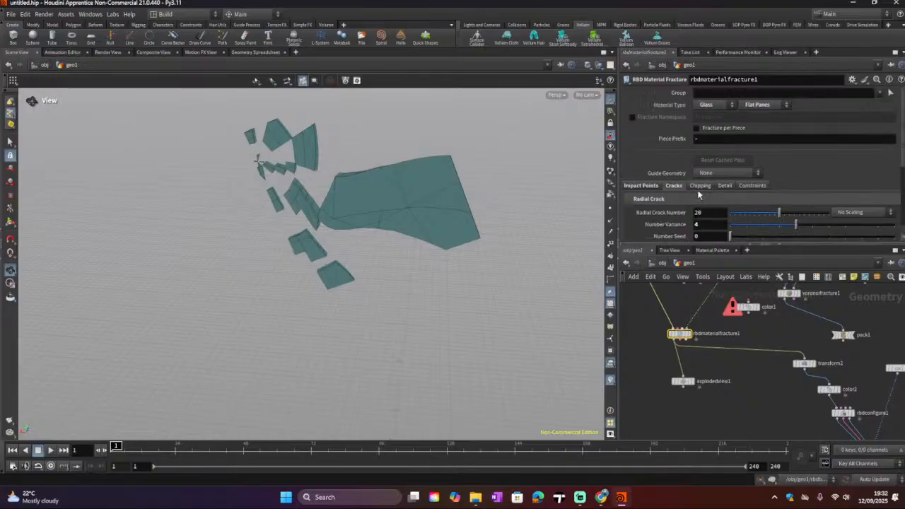
left_click(757, 105)
left_click(760, 116)
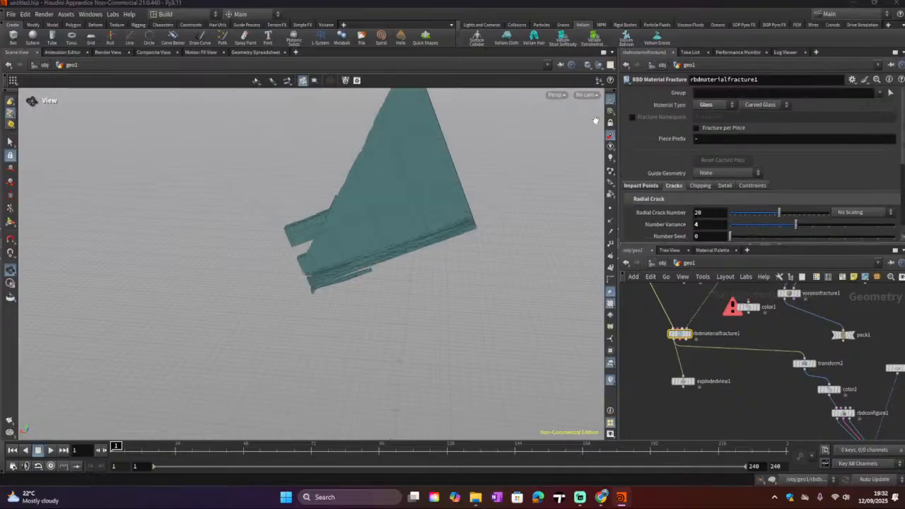
left_click_drag(595, 120, 236, 194)
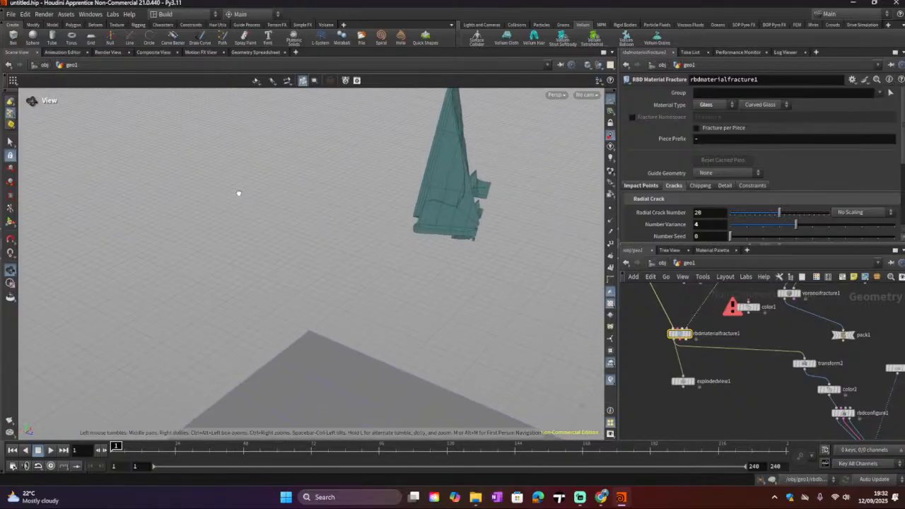
Step: Switch the glass type back to Flat Panes and enable Fracture per Piece
left_click(754, 105)
left_click(756, 111)
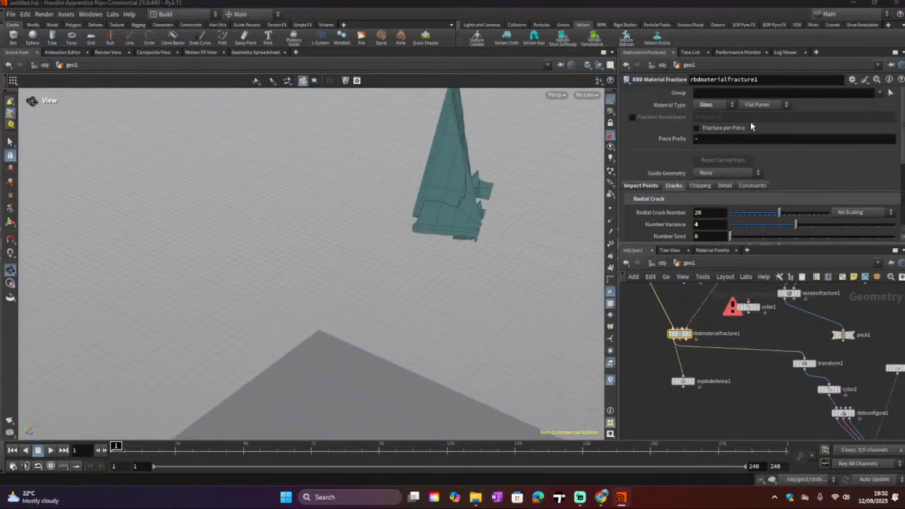
left_click(696, 129)
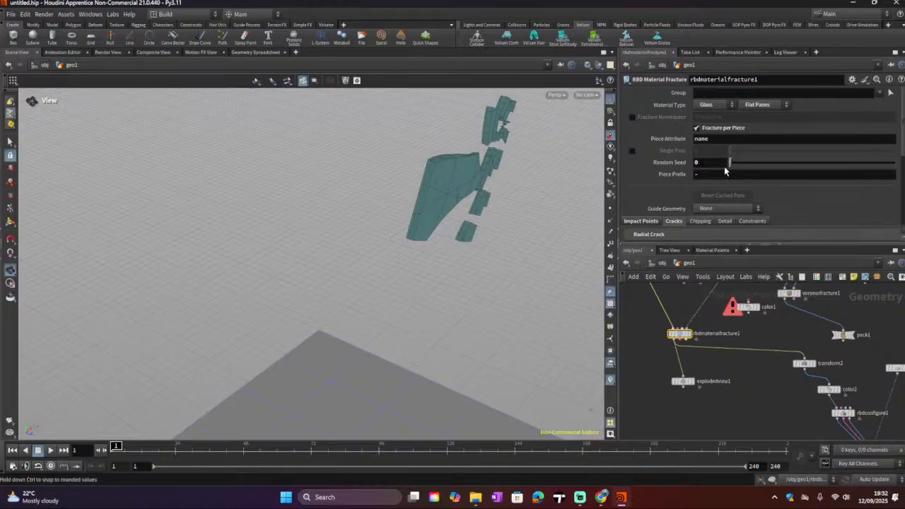
Step: Open the Chipping settings of the RBD Material Fracture node
scroll(649, 238, "down", 1)
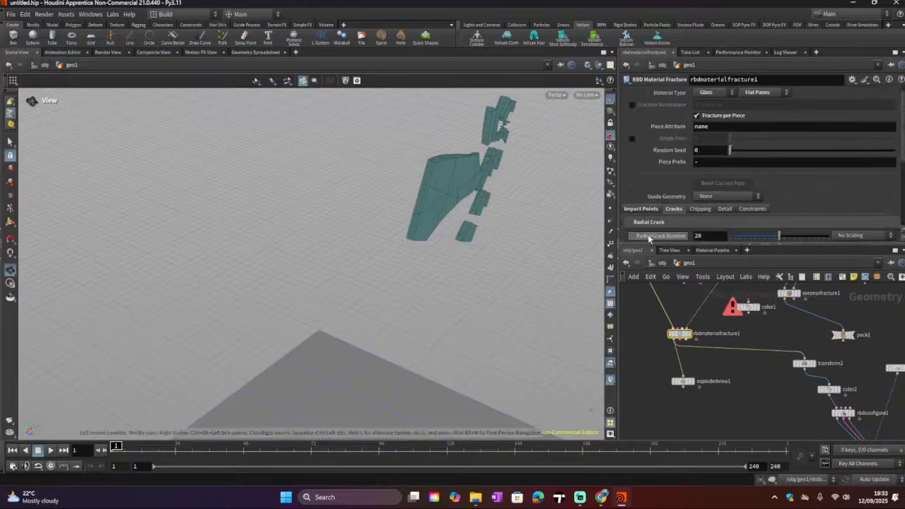
scroll(649, 238, "down", 3)
left_click(700, 172)
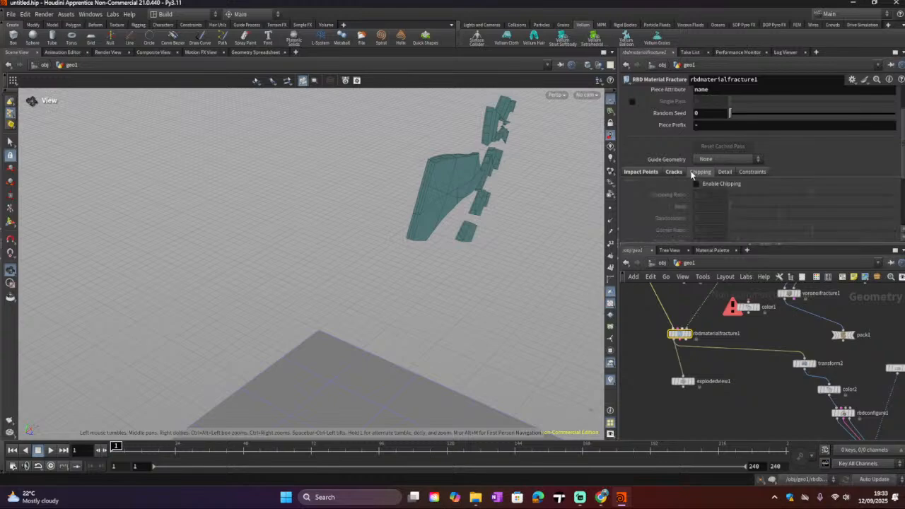
Step: Enable Chipping on the RBD Material Fracture node and orbit around the fractured pane to inspect it
left_click(682, 172)
left_click(699, 172)
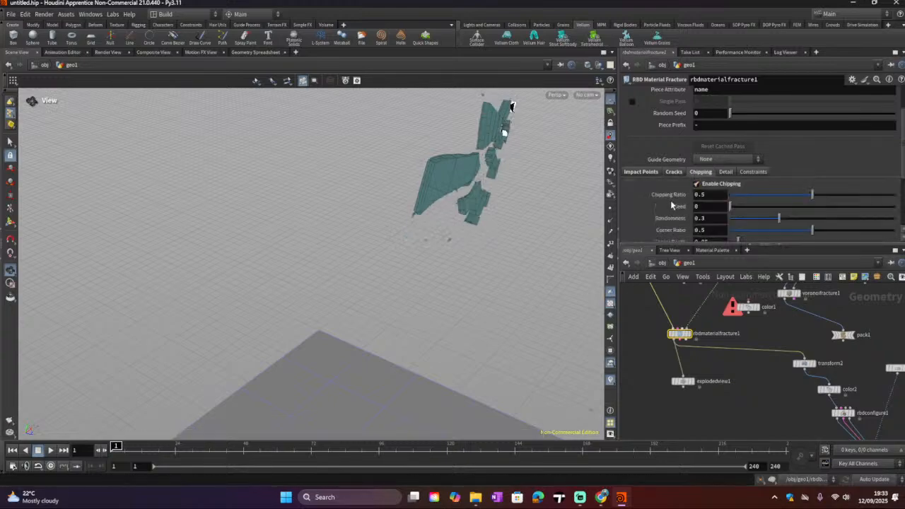
scroll(471, 183, "up", 5)
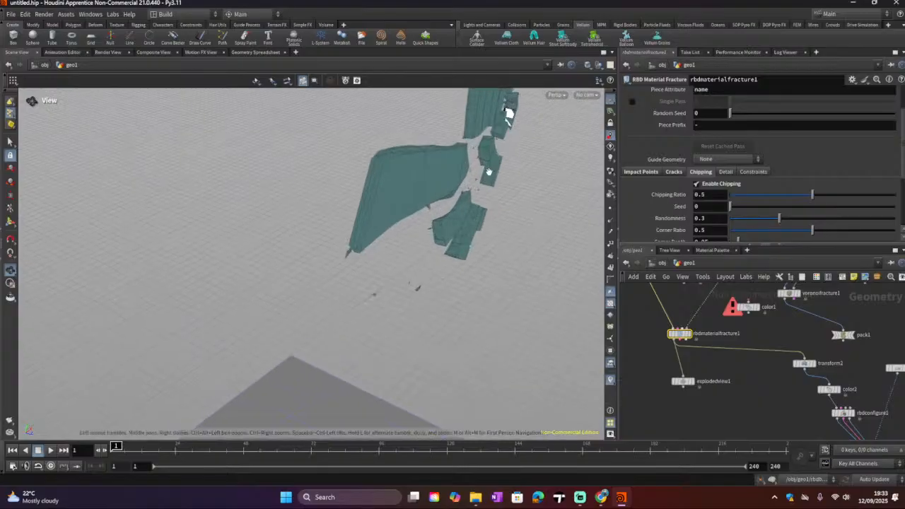
left_click_drag(349, 244, 446, 255)
left_click_drag(230, 198, 198, 188)
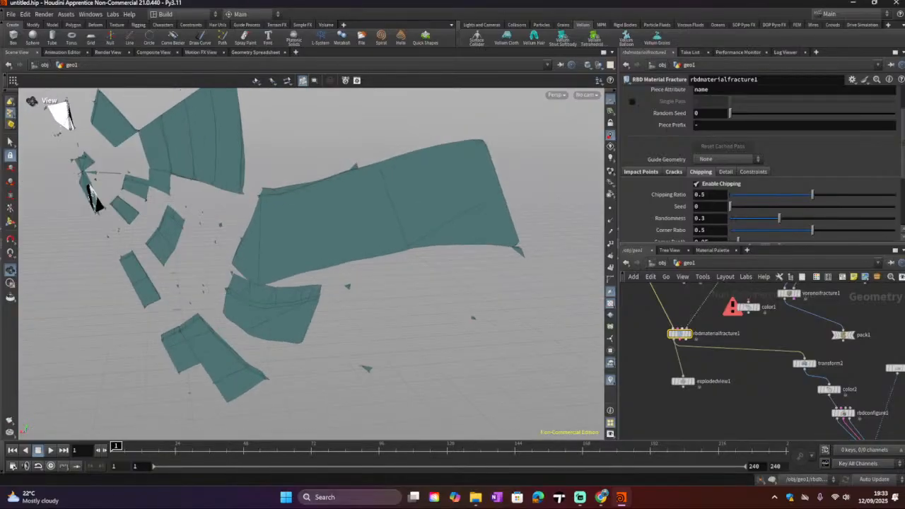
Step: In the fracture's Detail settings, set the Detail Size to 6.46
left_click(725, 171)
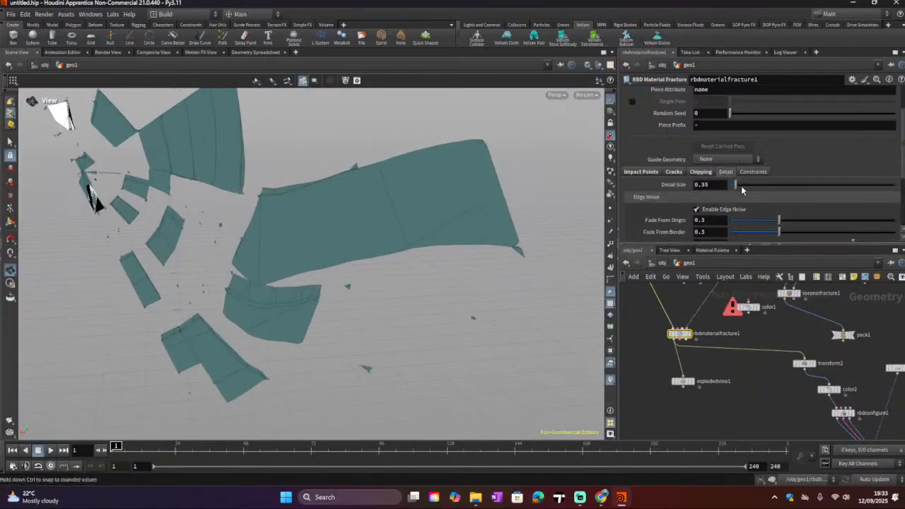
left_click_drag(764, 187, 812, 189)
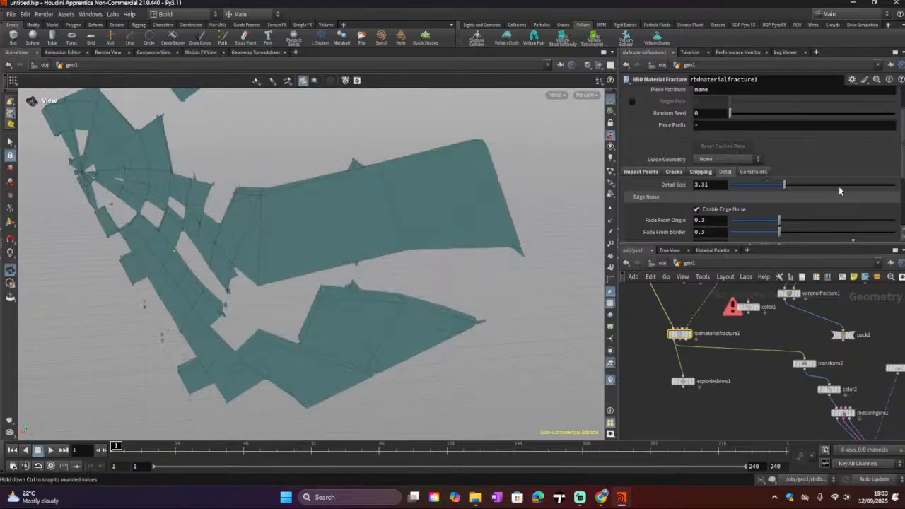
left_click(838, 186)
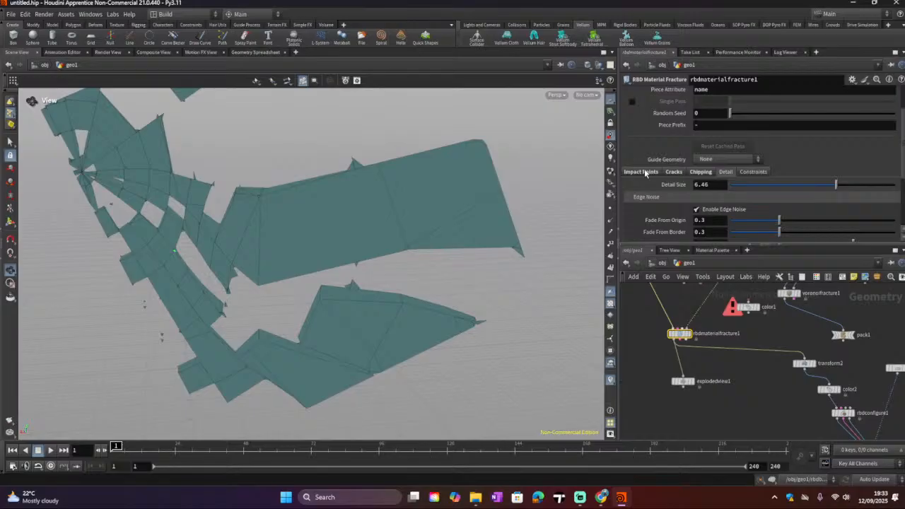
Step: In the Impact Points settings, revert the Scatter Seed parameter to its default value
left_click(640, 172)
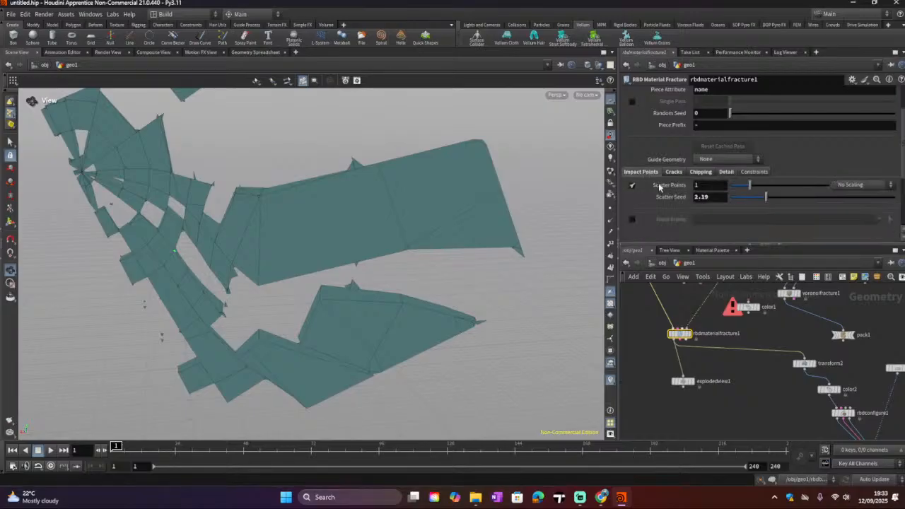
right_click(673, 187)
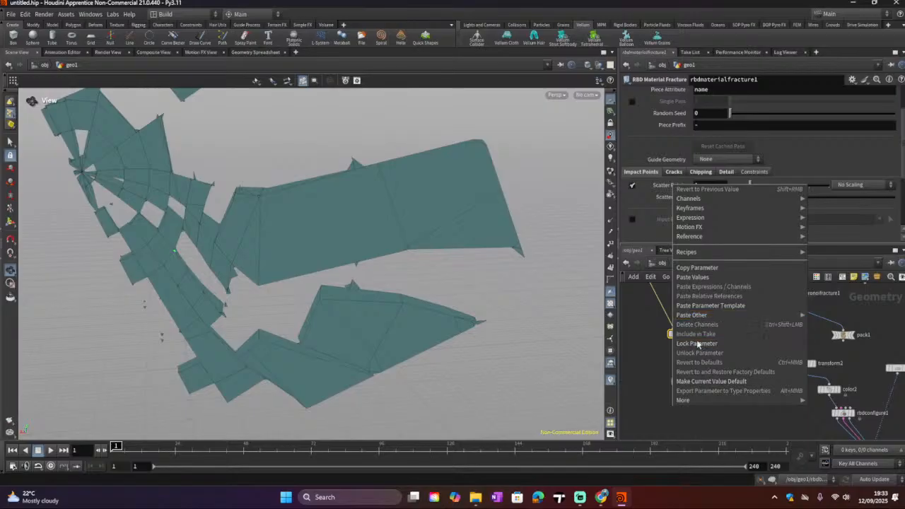
left_click(655, 222)
right_click(670, 195)
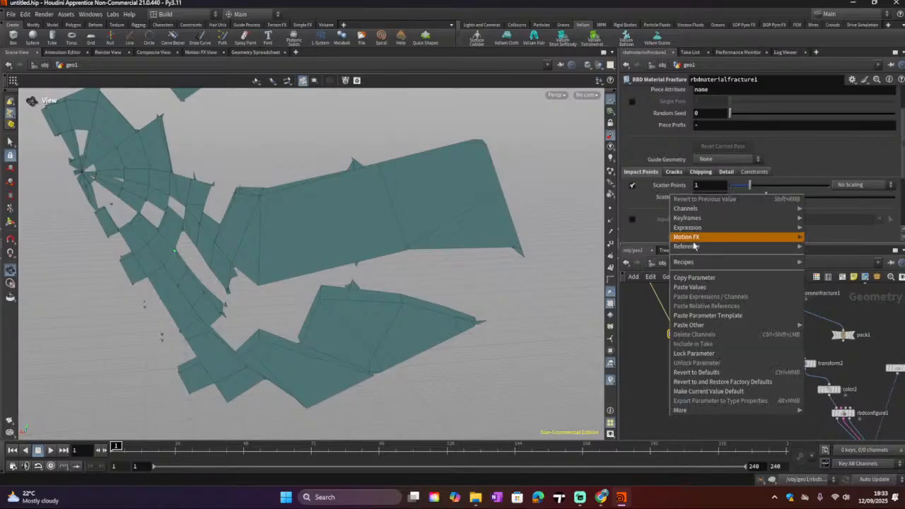
left_click(690, 372)
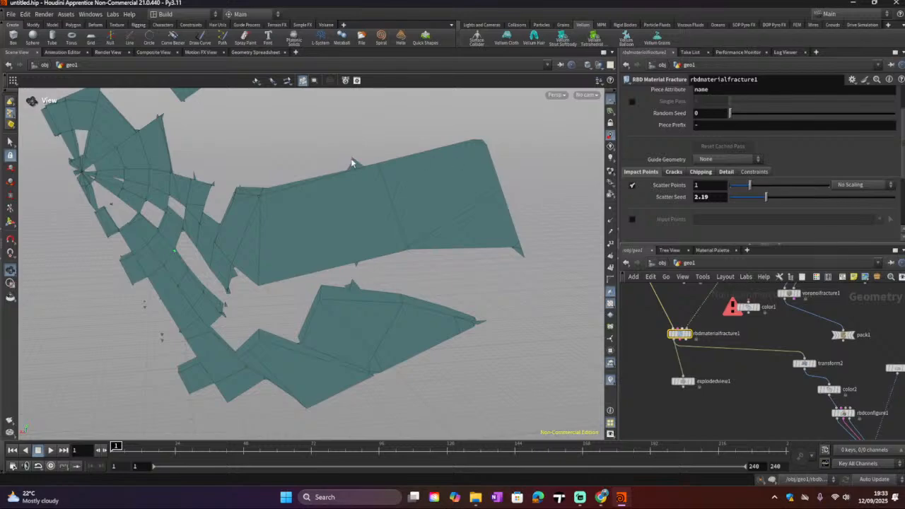
Step: Play the simulation and orbit around the scene to watch the glass pieces fall and scatter
scroll(352, 163, "down", 5)
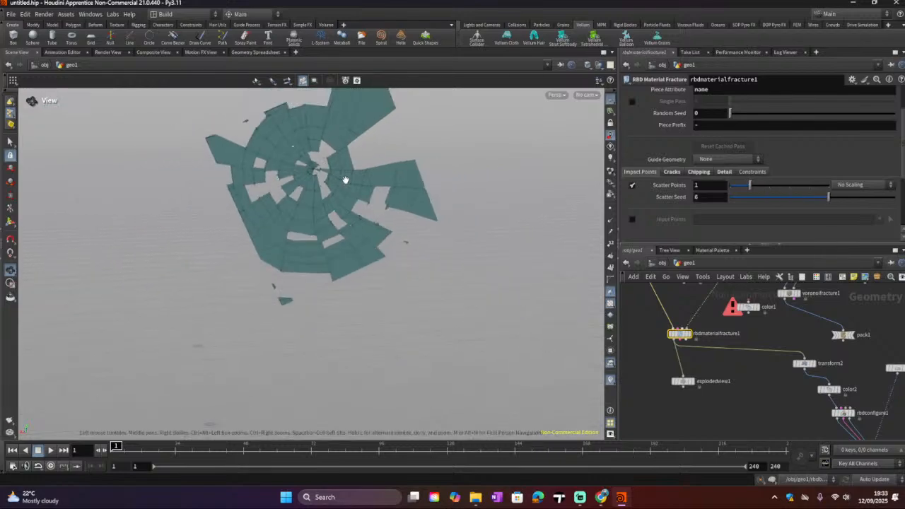
left_click_drag(345, 180, 349, 227)
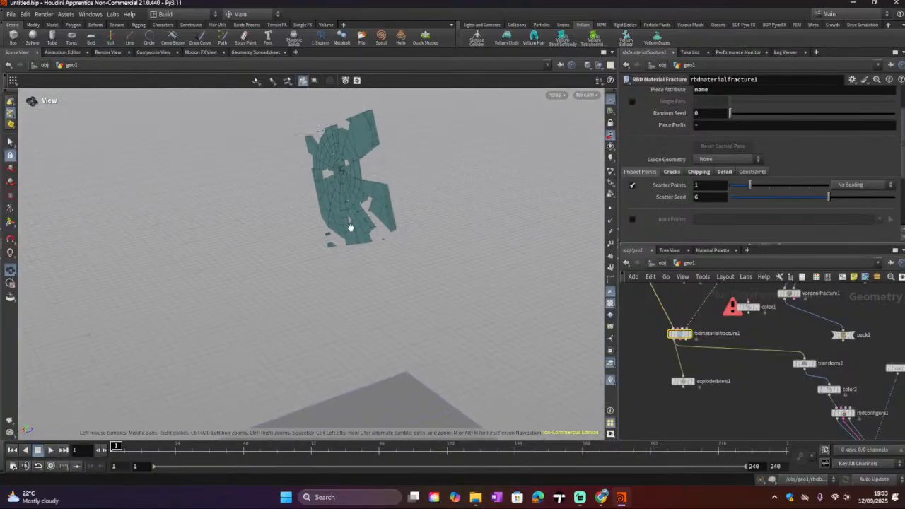
scroll(371, 225, "down", 4)
middle_click_drag(735, 384, 686, 313)
scroll(795, 329, "down", 2)
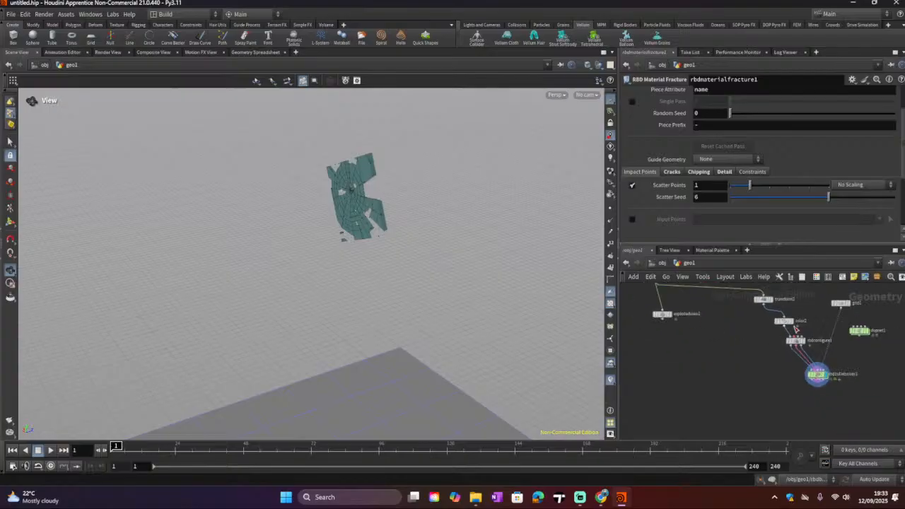
left_click(56, 451)
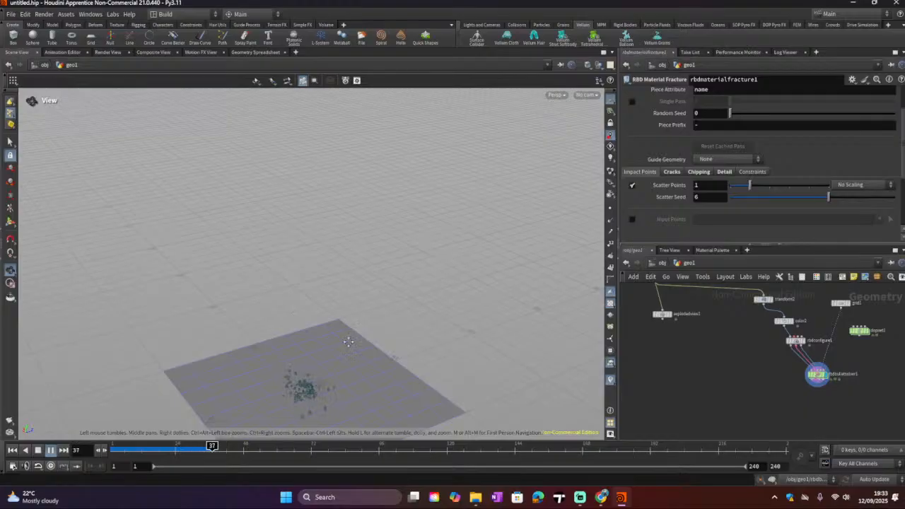
middle_click_drag(346, 339, 367, 262)
scroll(346, 322, "up", 7)
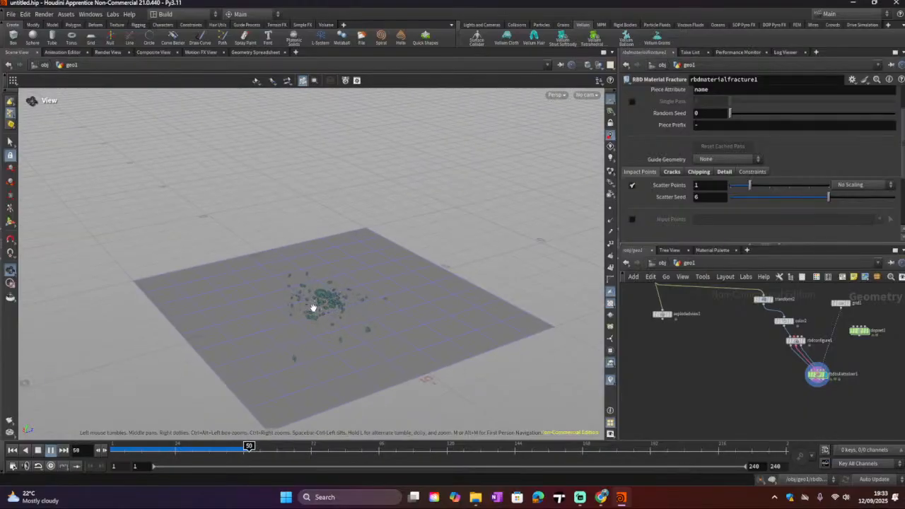
scroll(337, 316, "up", 5)
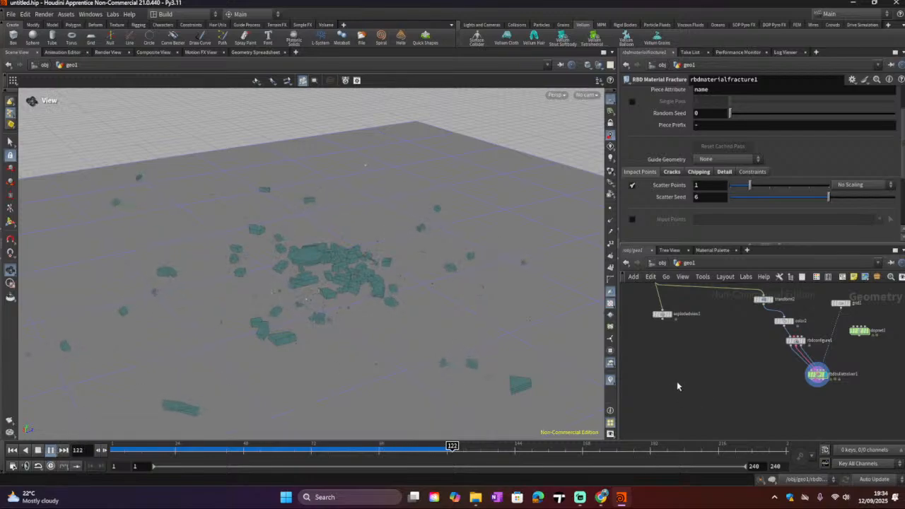
middle_click_drag(724, 398, 749, 438)
middle_click_drag(742, 359, 756, 415)
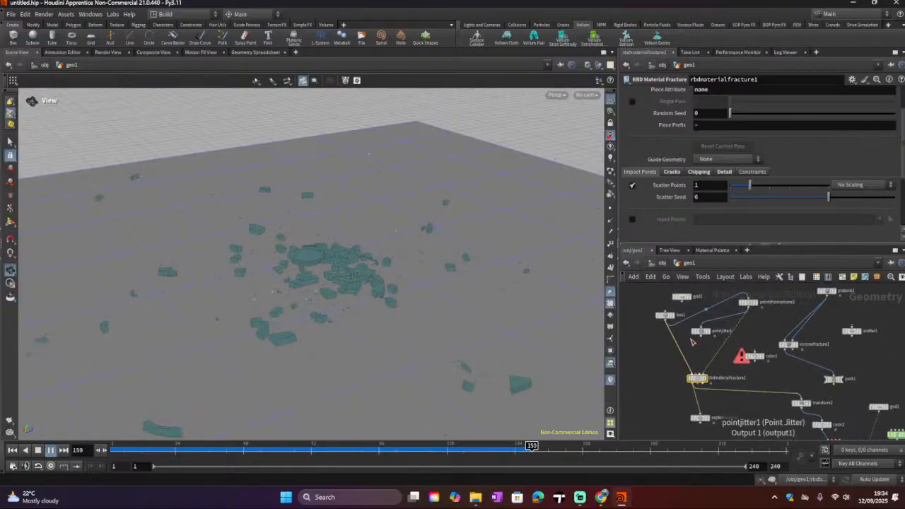
Step: Select and display the box node, and set its Axis Divisions to 4, 8 and 2
left_click(664, 316)
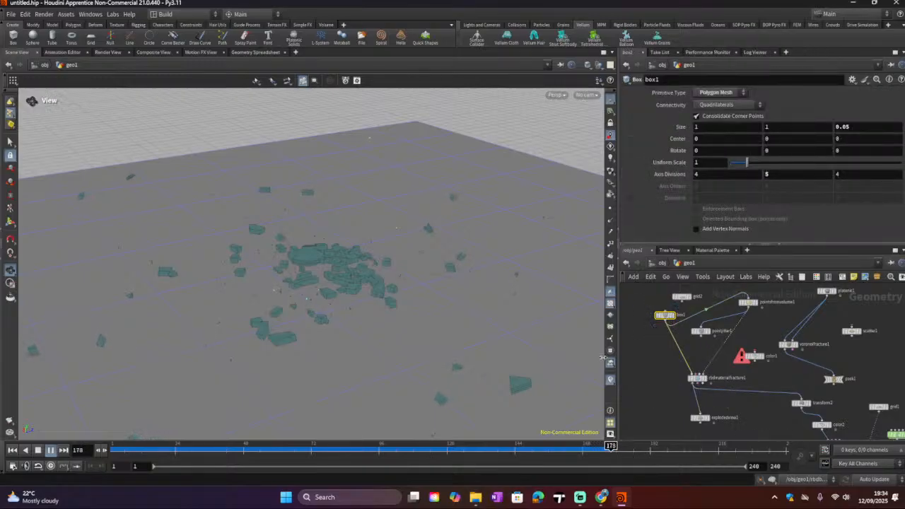
left_click(39, 449)
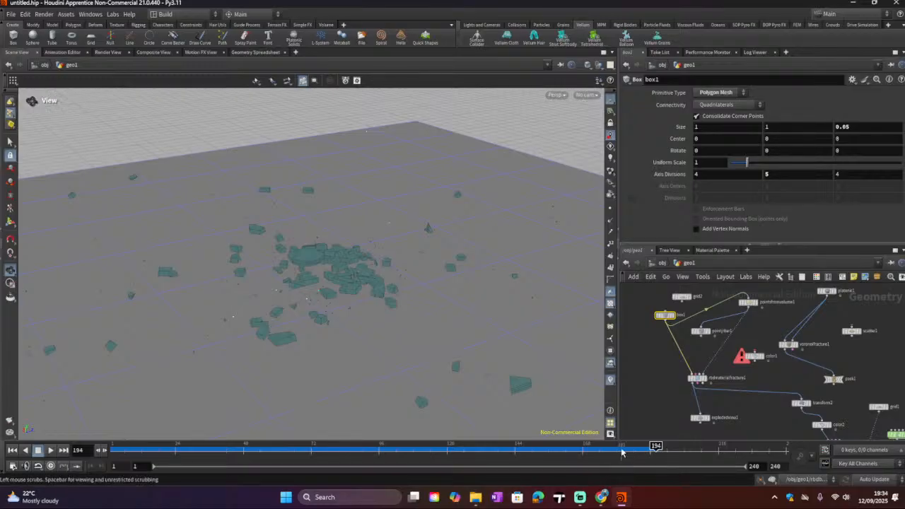
left_click_drag(622, 449, 187, 445)
scroll(358, 286, "up", 5)
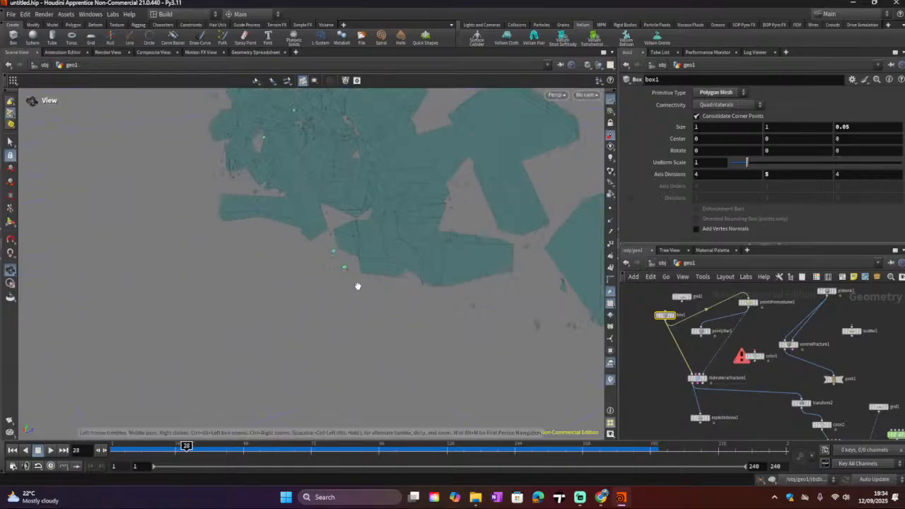
scroll(348, 285, "down", 2)
left_click_drag(346, 291, 393, 284)
middle_click_drag(393, 285, 511, 205)
left_click_drag(511, 205, 287, 361)
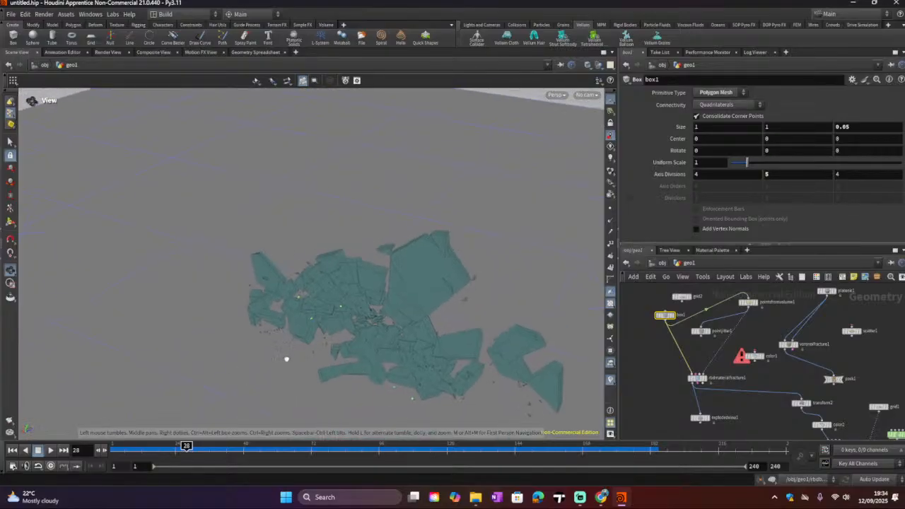
left_click(675, 319)
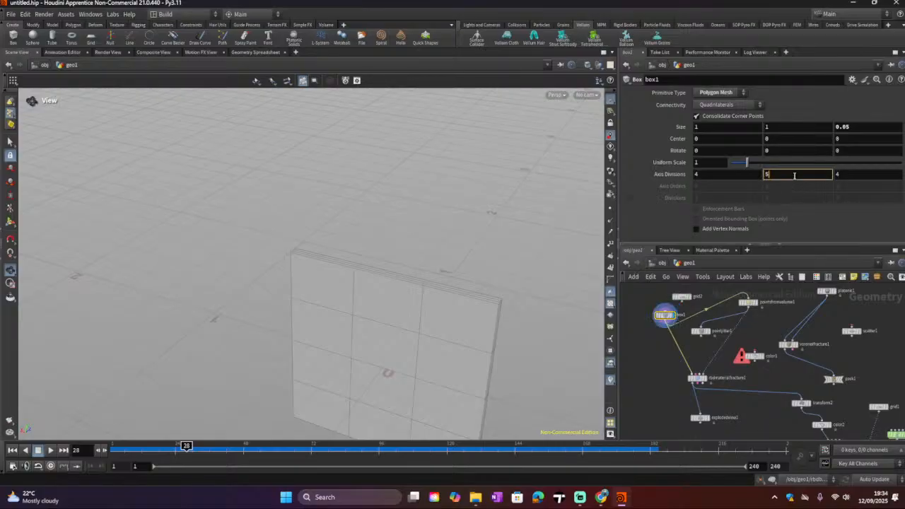
scroll(795, 176, "down", 1)
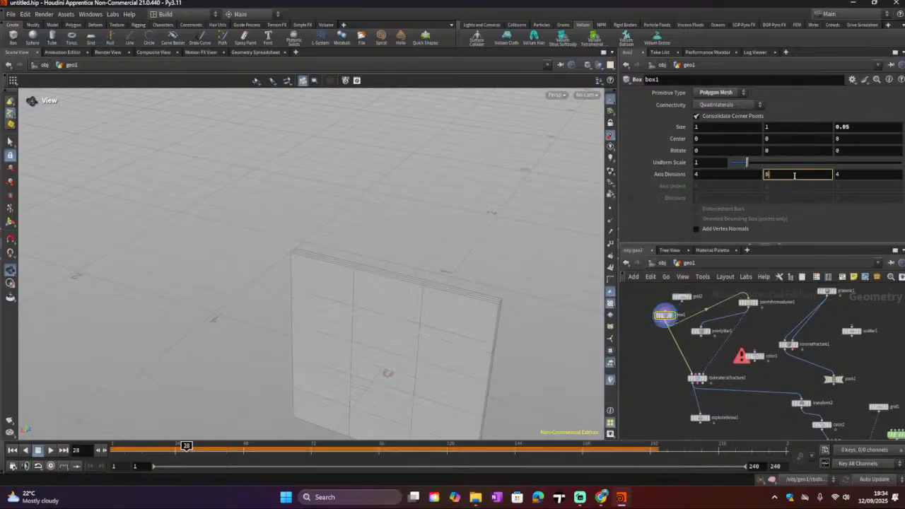
left_click(843, 174)
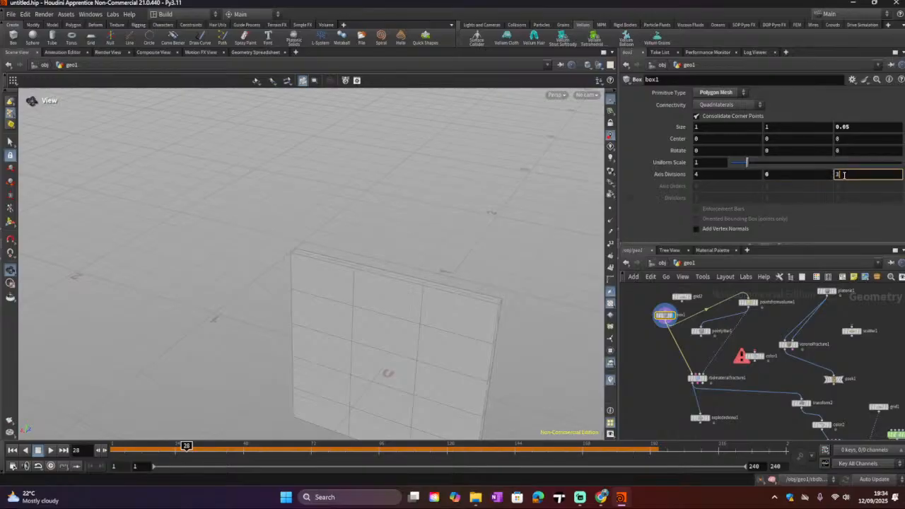
Step: Replay the simulation from the start and orbit to review the new shatter pattern
middle_click_drag(754, 390, 737, 312)
mouse_move(846, 404)
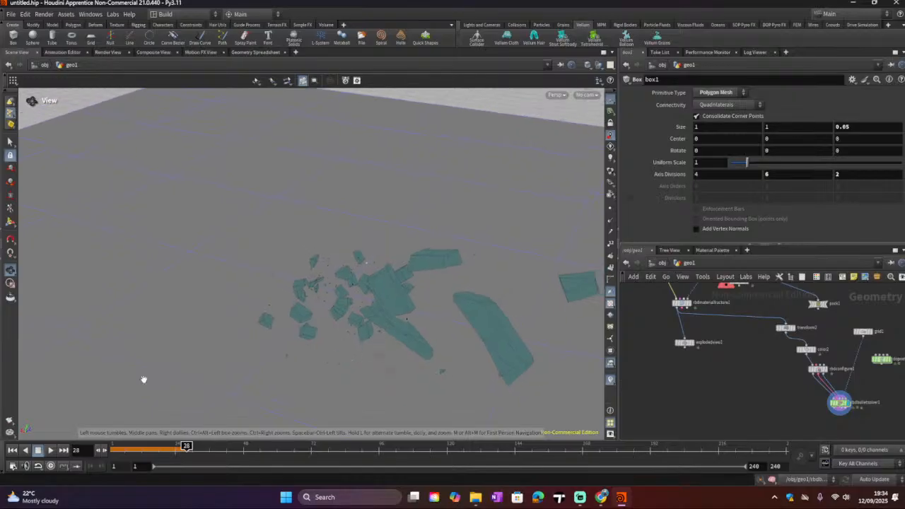
left_click(12, 450)
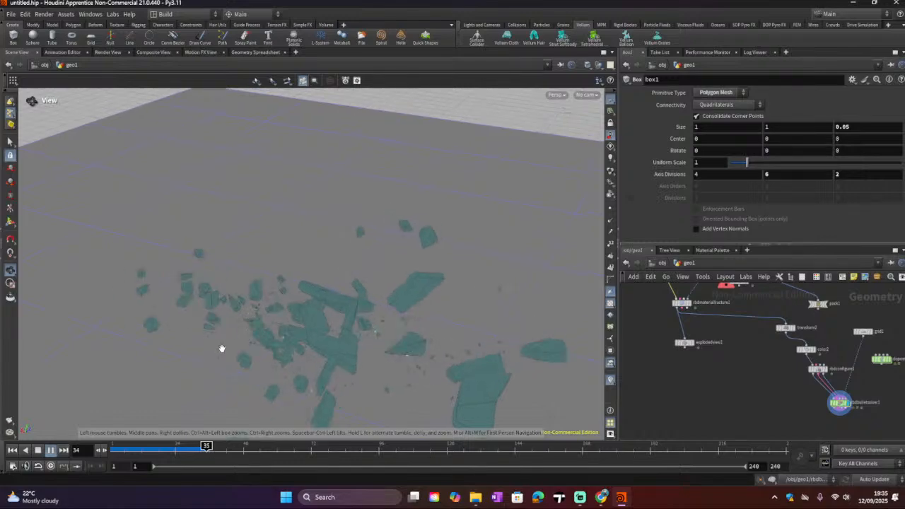
left_click(39, 452)
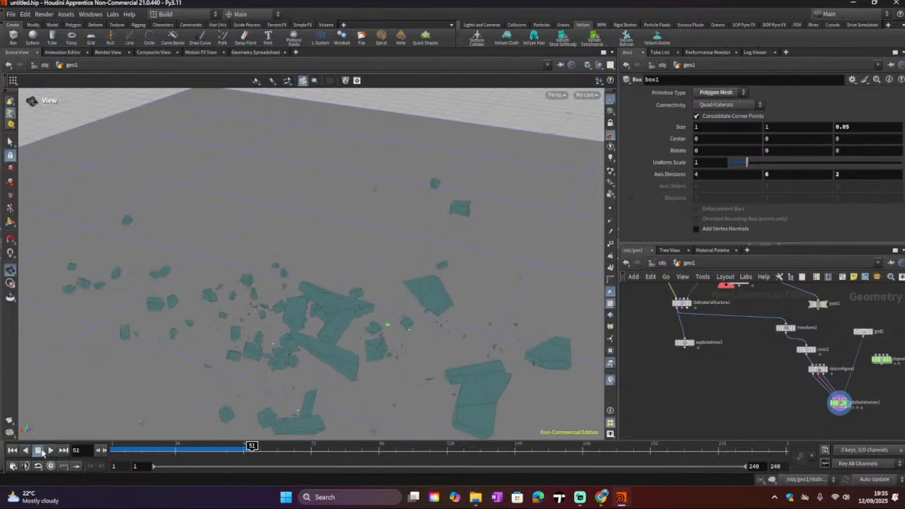
left_click_drag(300, 258, 346, 272)
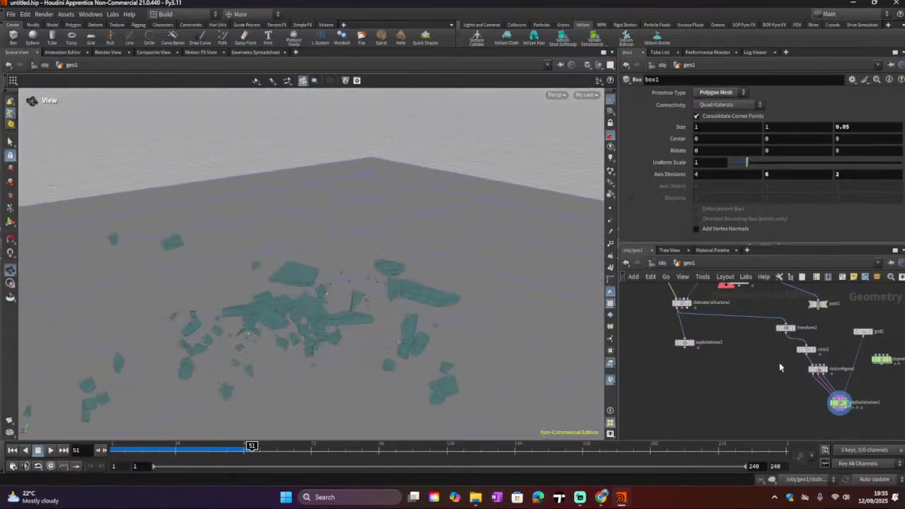
Step: Delete the unused color1, grid2 and pointjitter1 nodes from the network
scroll(780, 367, "down", 5)
middle_click_drag(765, 365, 770, 420)
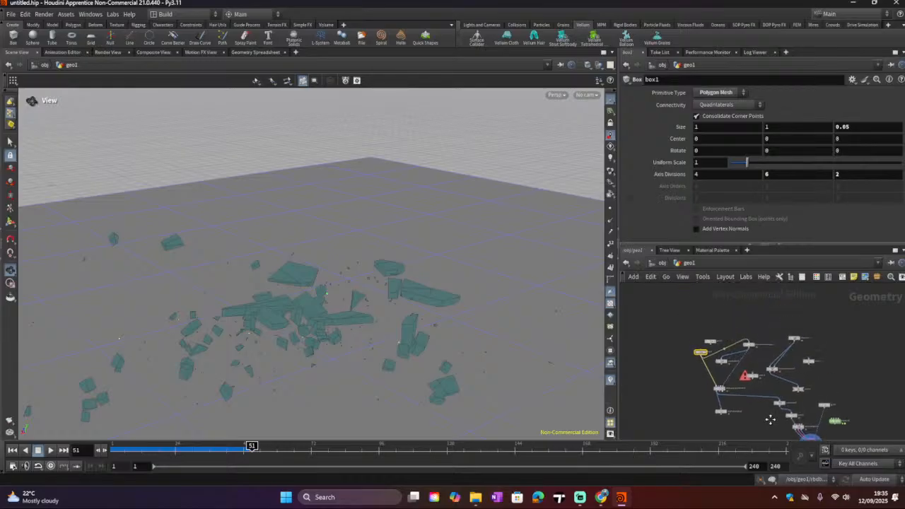
scroll(762, 403, "up", 2)
left_click(754, 364)
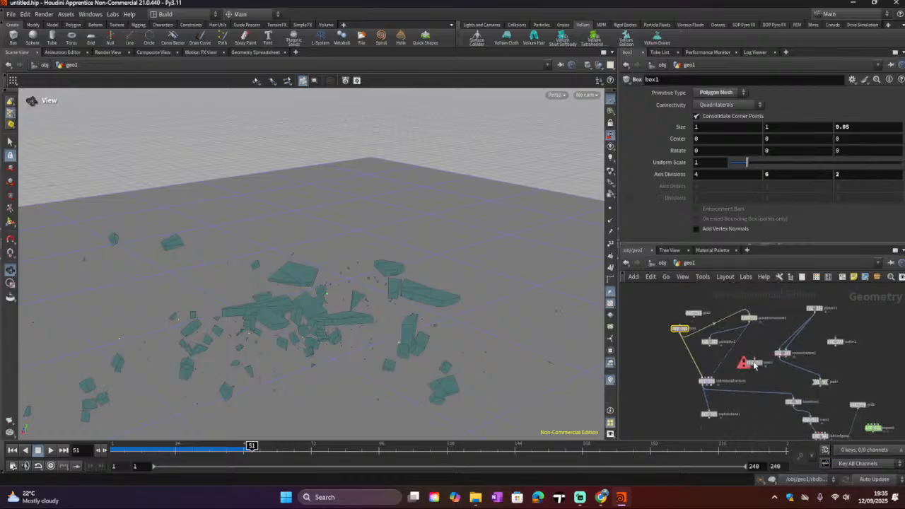
key("Delete")
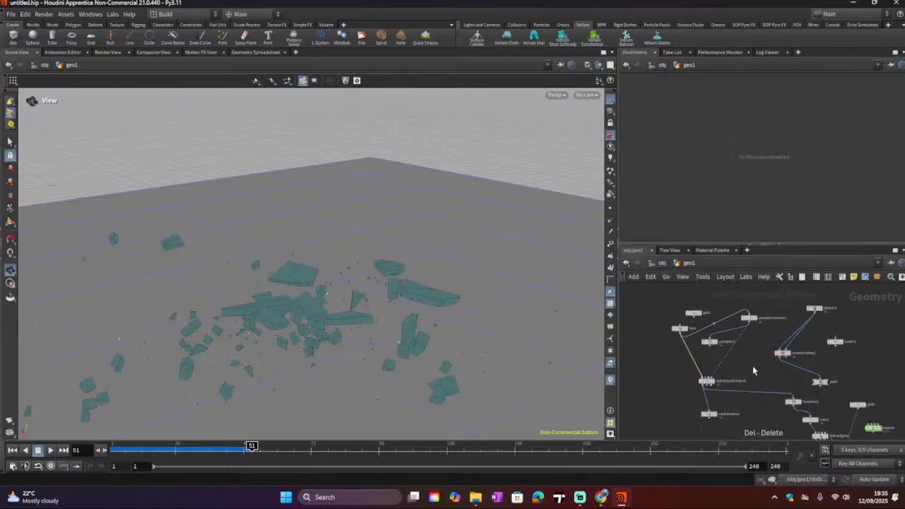
middle_click_drag(752, 368, 767, 396)
left_click(707, 342)
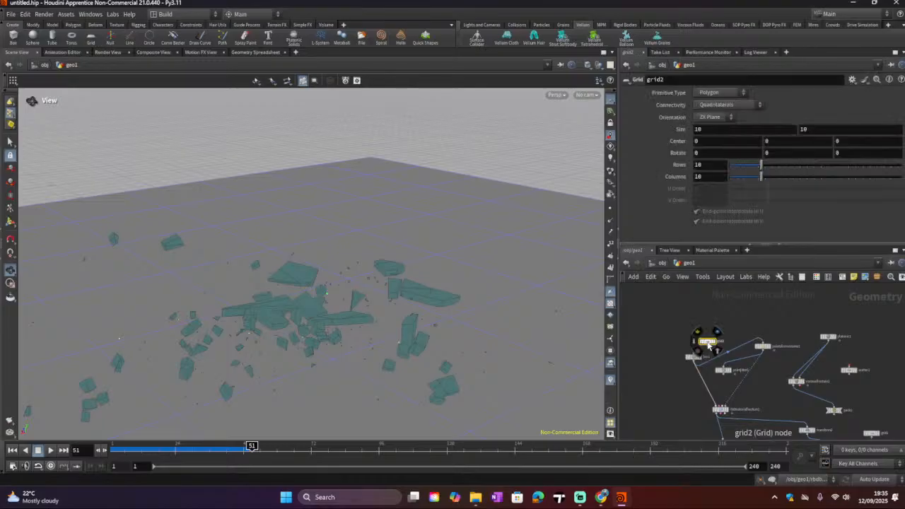
key("Delete")
left_click_drag(695, 358, 696, 307)
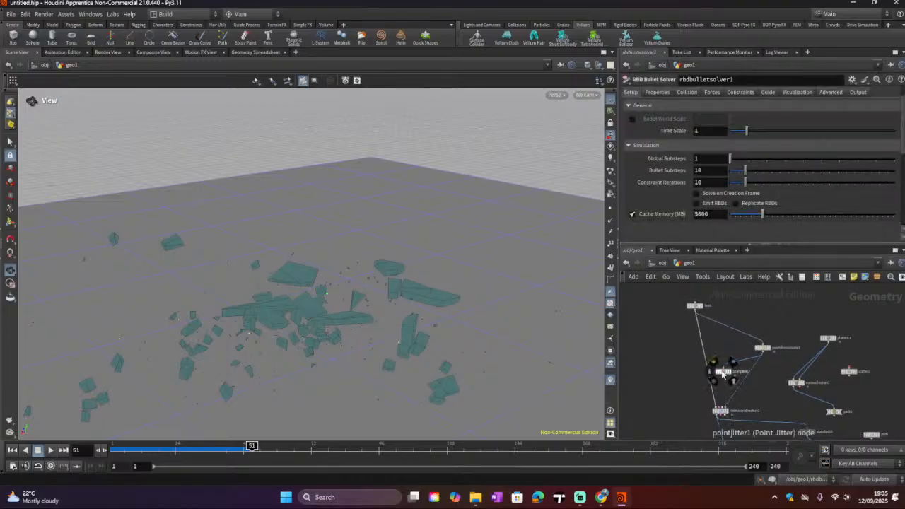
left_click(722, 372)
key("Delete")
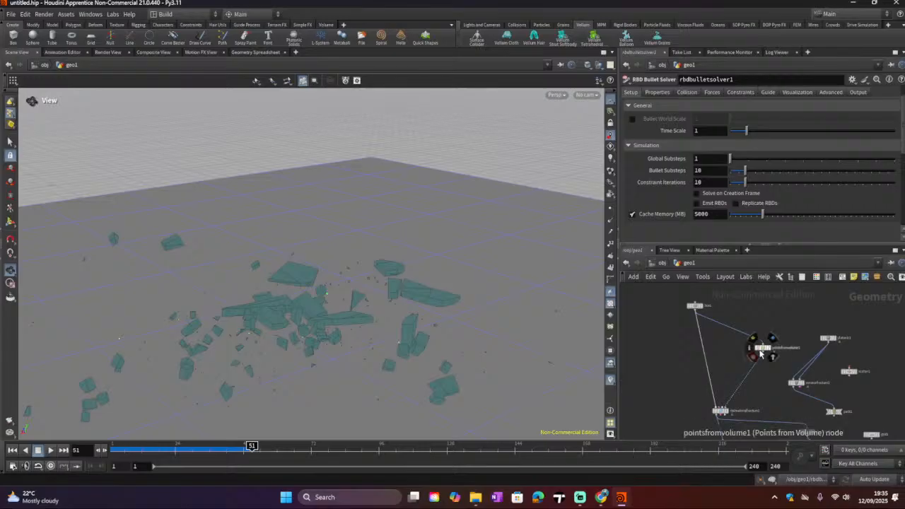
left_click_drag(761, 352, 737, 360)
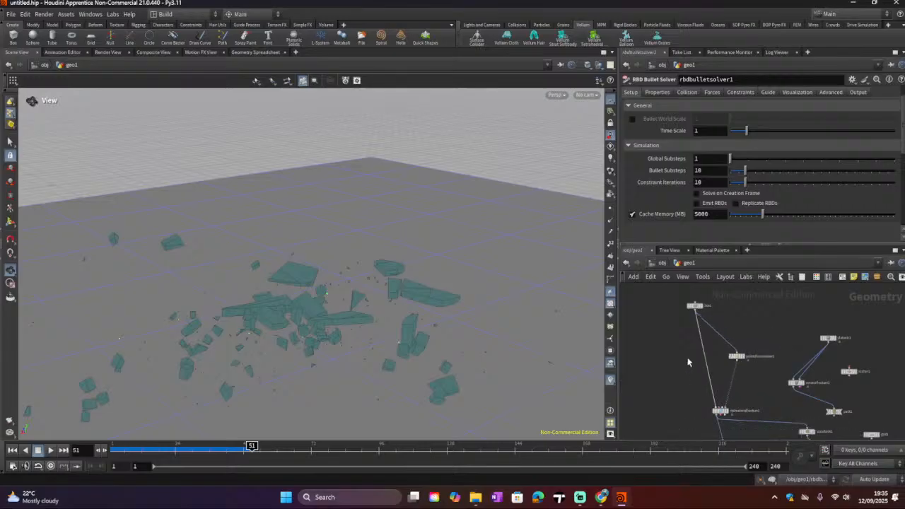
Step: Add a Null node between the box and the fracture chain, and wire the box output into it
middle_click_drag(688, 362, 708, 409)
left_click_drag(717, 358, 680, 347)
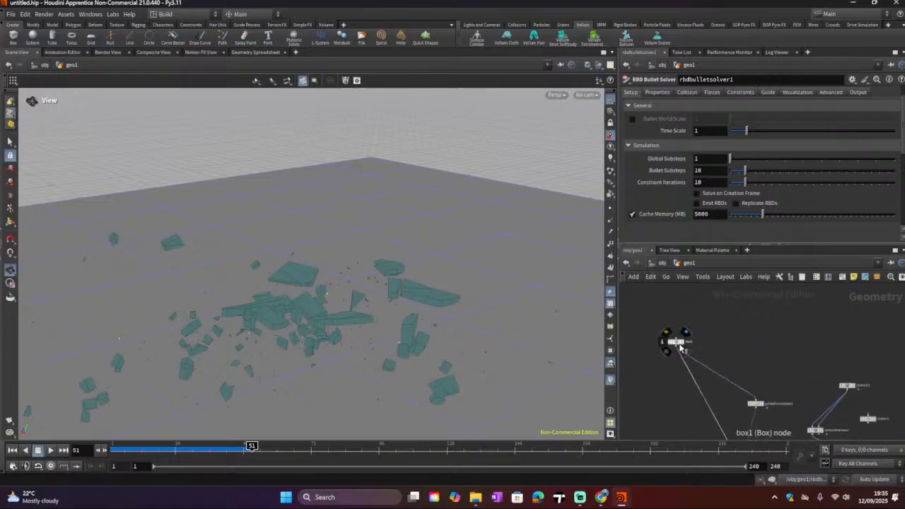
key("Tab")
type("null")
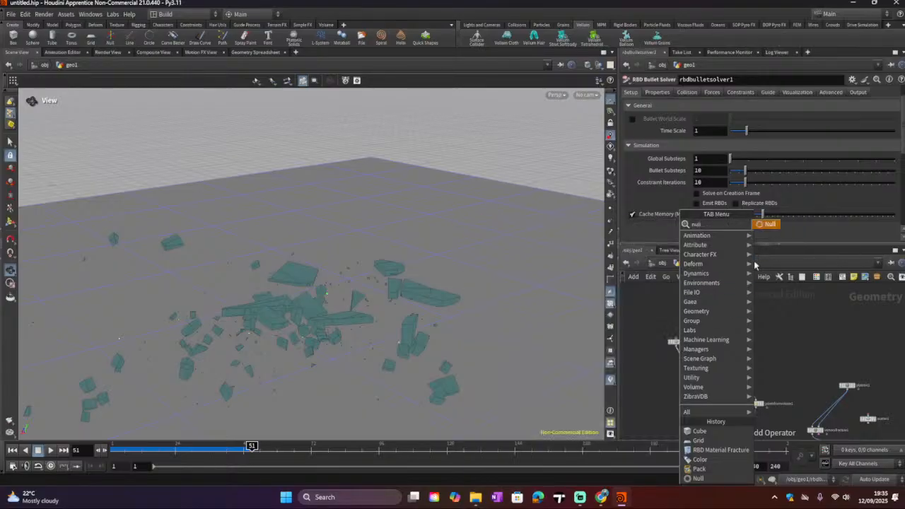
left_click(776, 227)
left_click(739, 337)
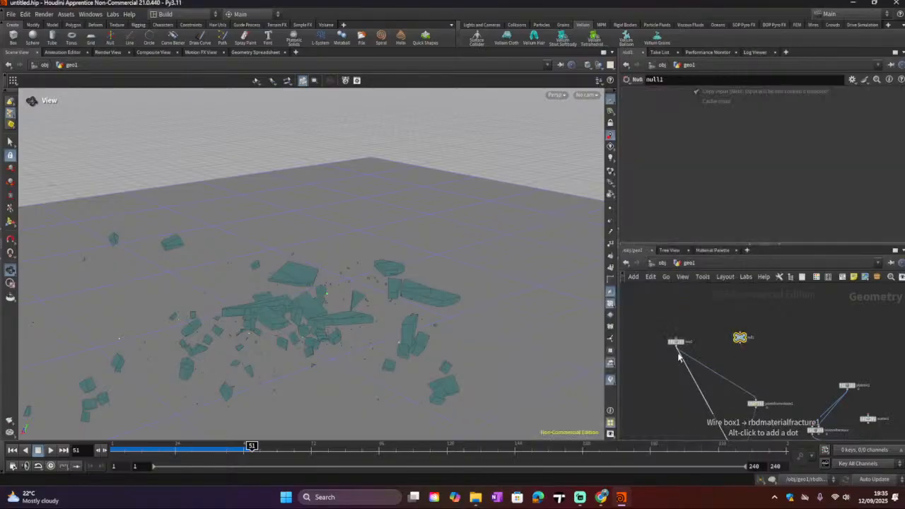
left_click_drag(740, 344, 751, 387)
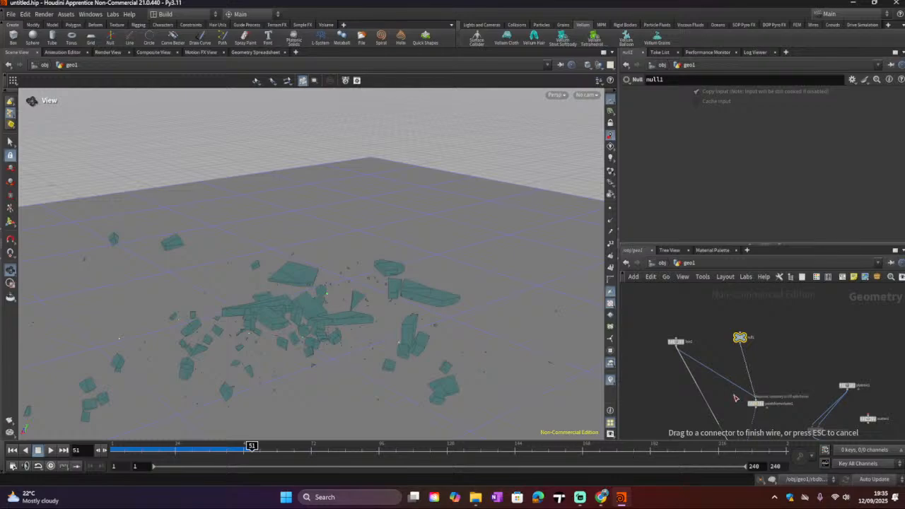
middle_click_drag(719, 400, 721, 379)
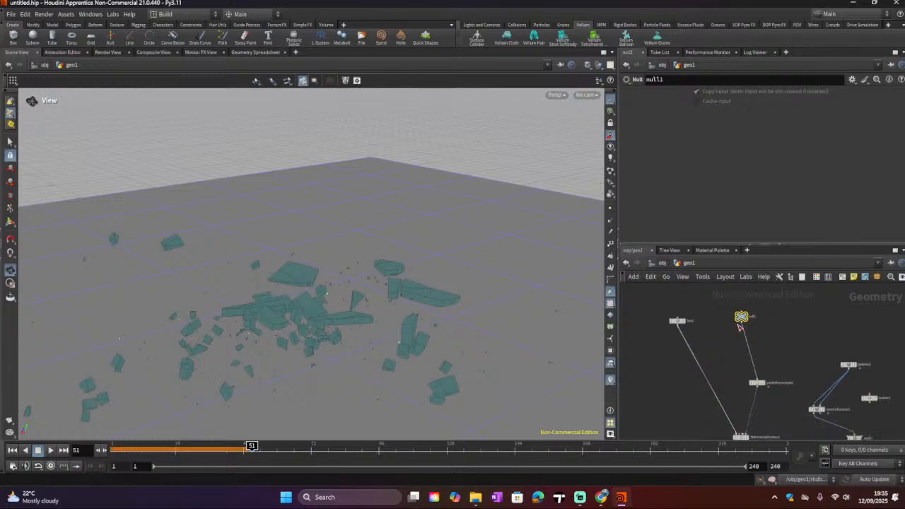
left_click(739, 327)
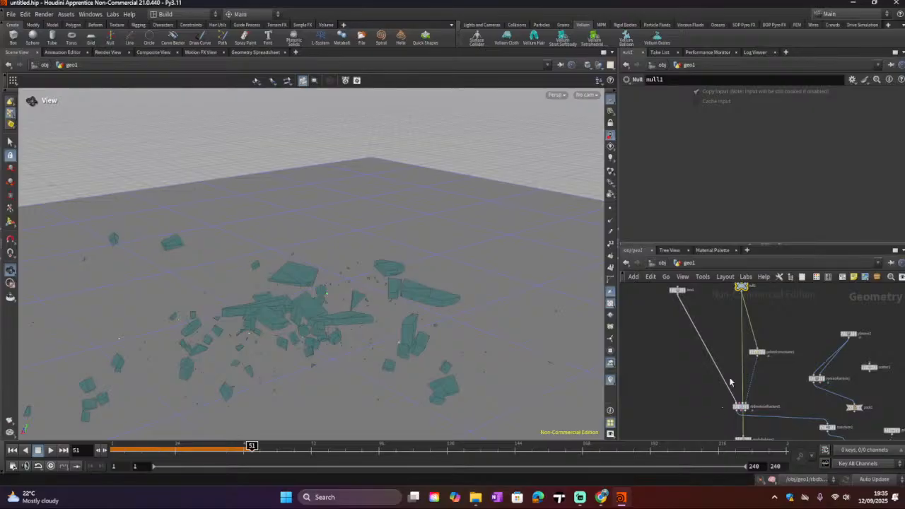
key("ctrl+z")
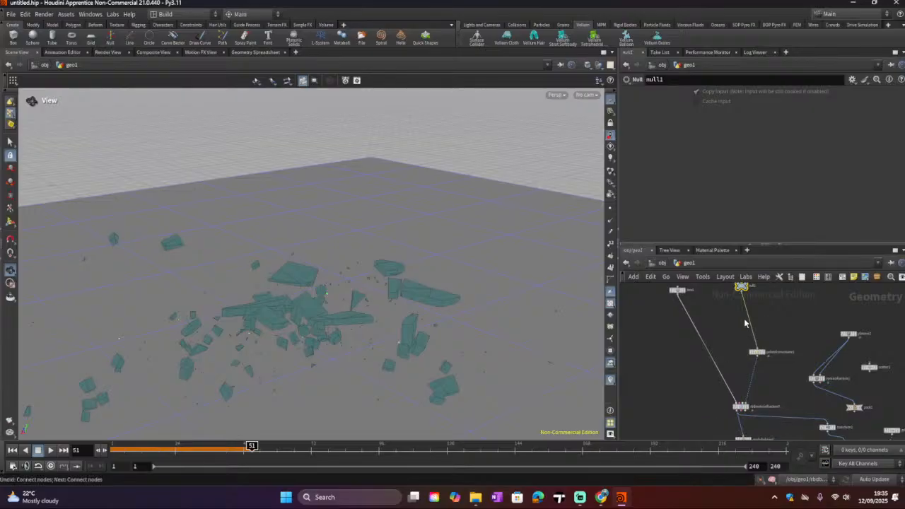
left_click_drag(742, 294, 729, 398)
middle_click_drag(697, 343, 691, 436)
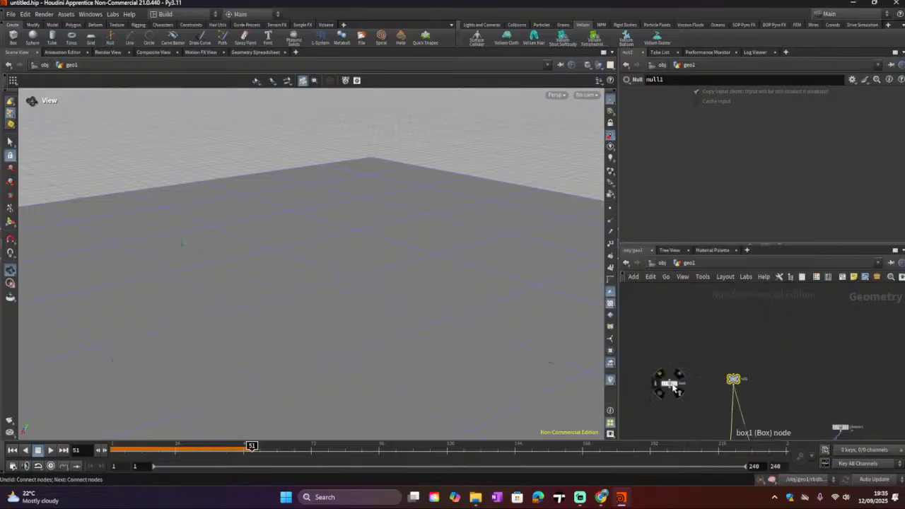
left_click_drag(673, 386, 732, 376)
left_click_drag(309, 284, 334, 292)
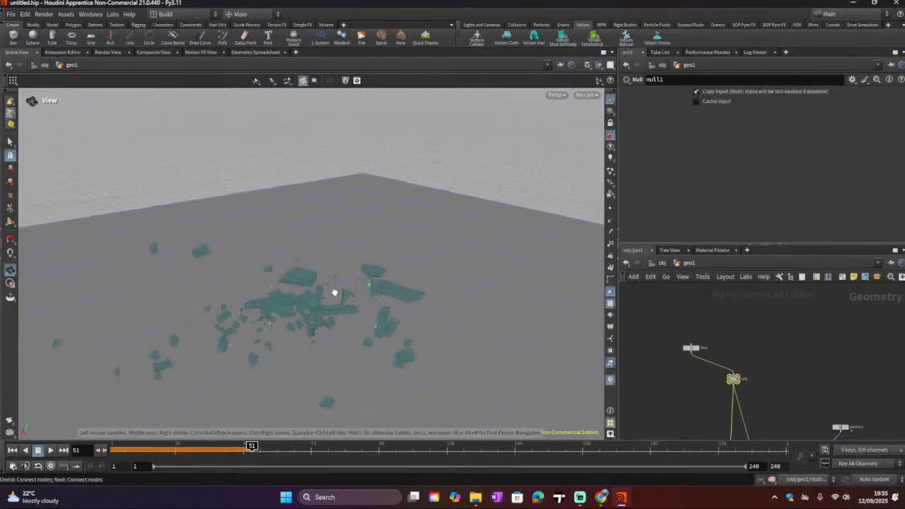
key("Tab")
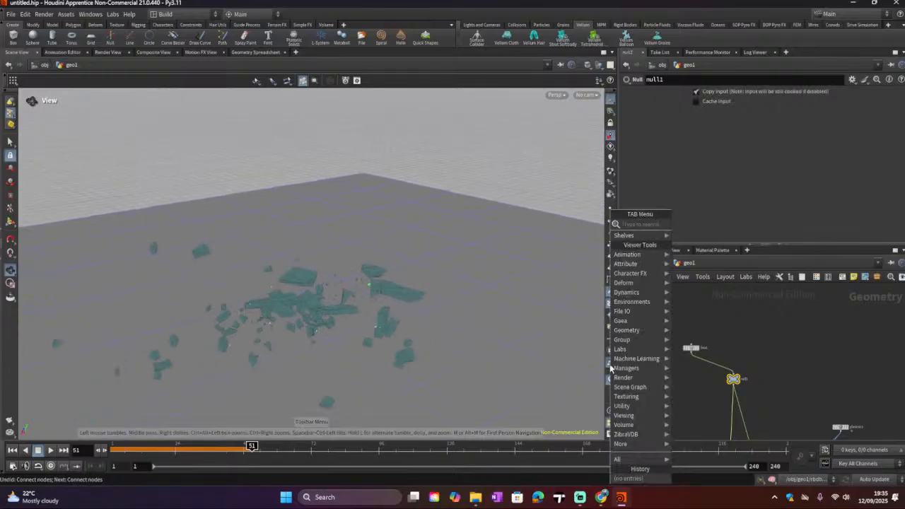
type("cy")
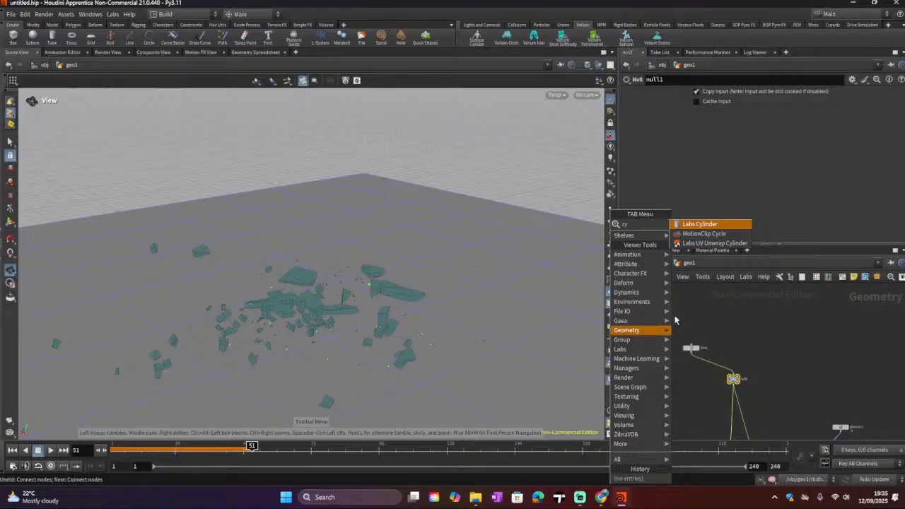
key("Down")
key("Down")
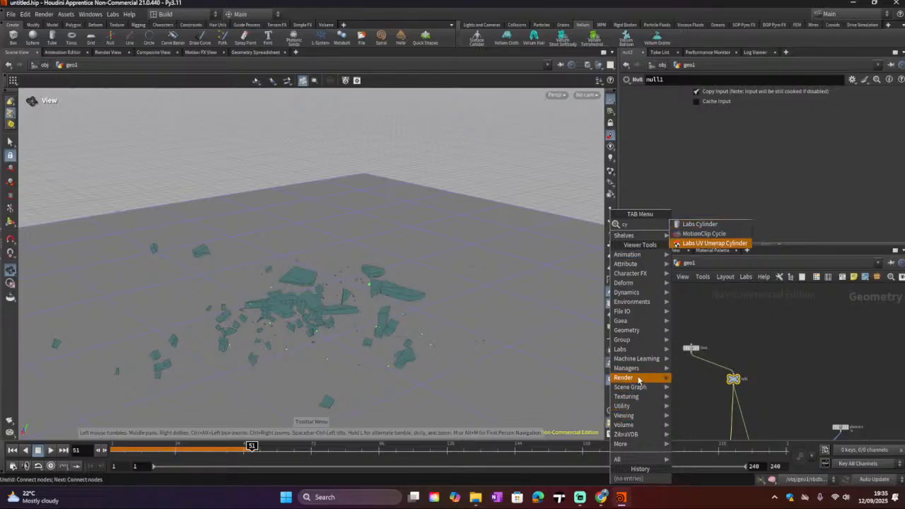
mouse_move(644, 330)
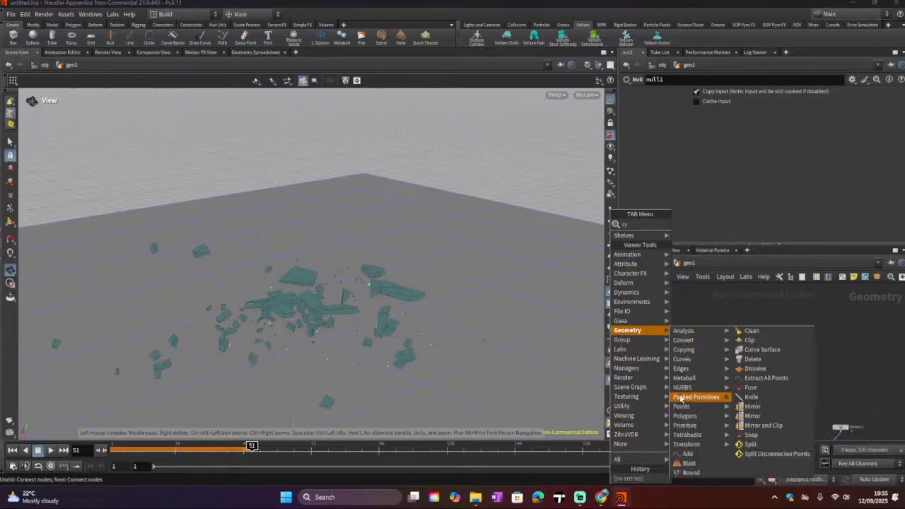
mouse_move(689, 409)
mouse_move(696, 429)
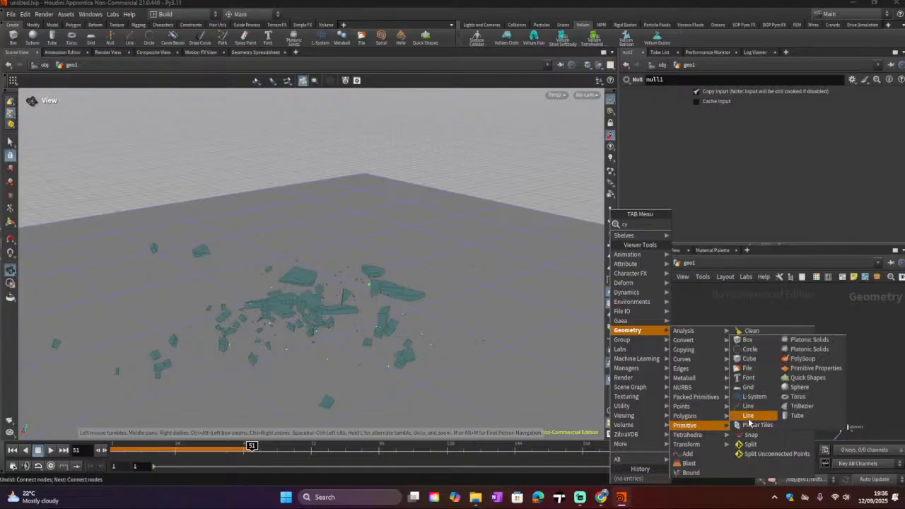
left_click(791, 397)
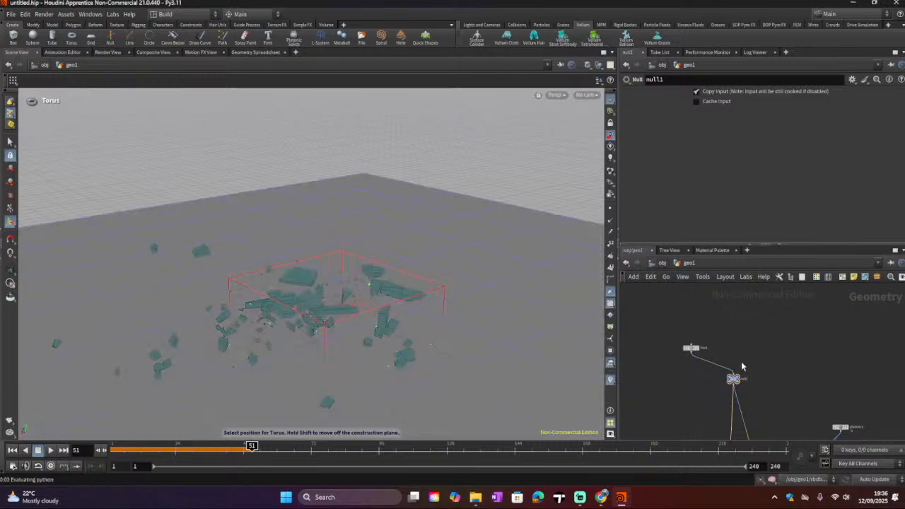
Step: Add a Torus node and wire it into the Null in place of the box
key("Tab")
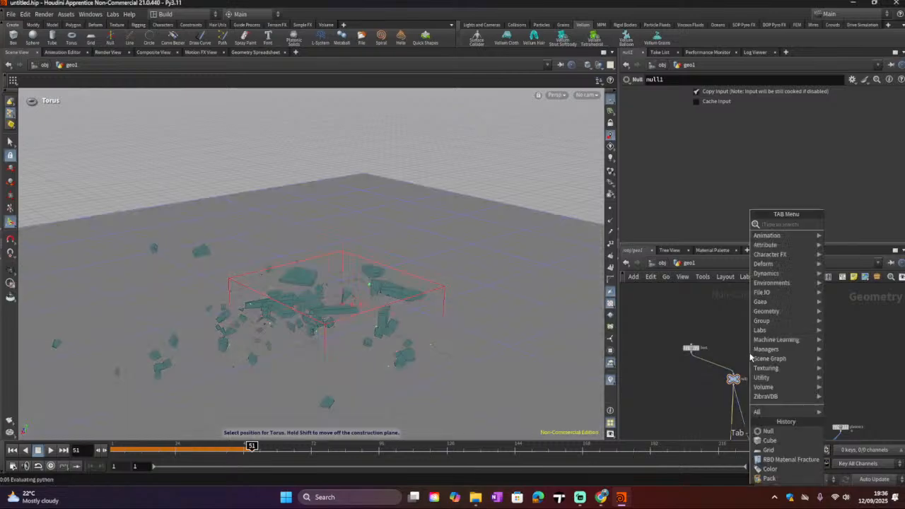
mouse_move(773, 324)
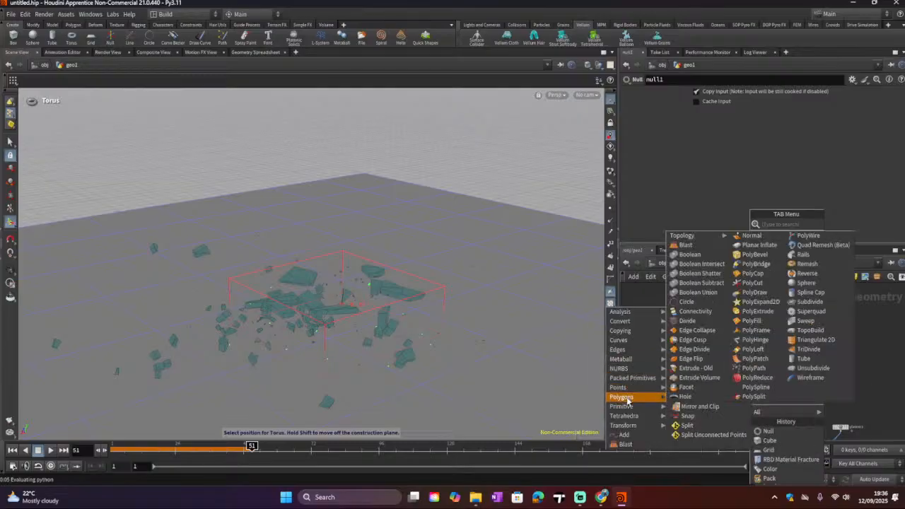
mouse_move(629, 407)
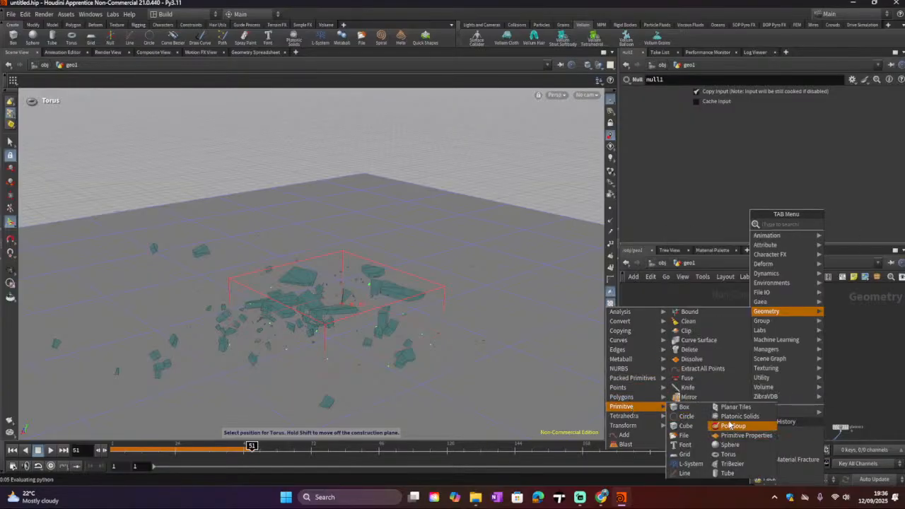
left_click(727, 454)
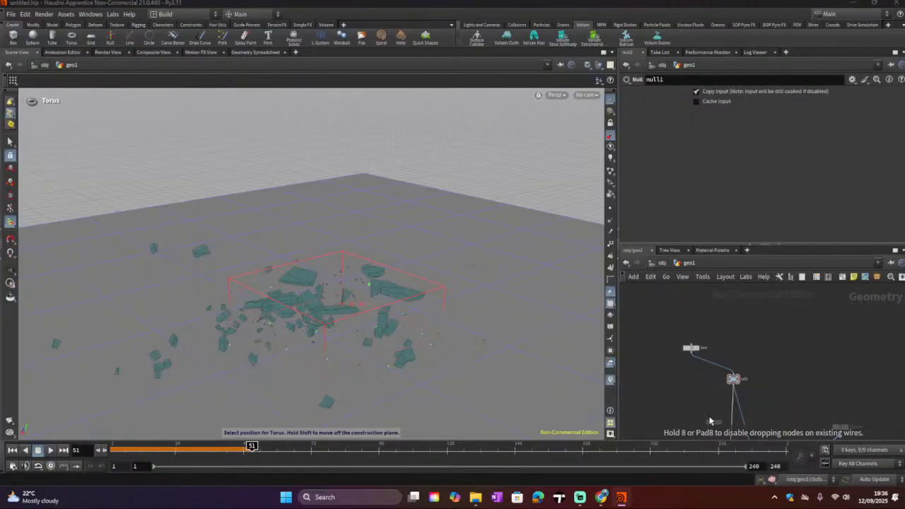
left_click(684, 388)
scroll(669, 397, "up", 3)
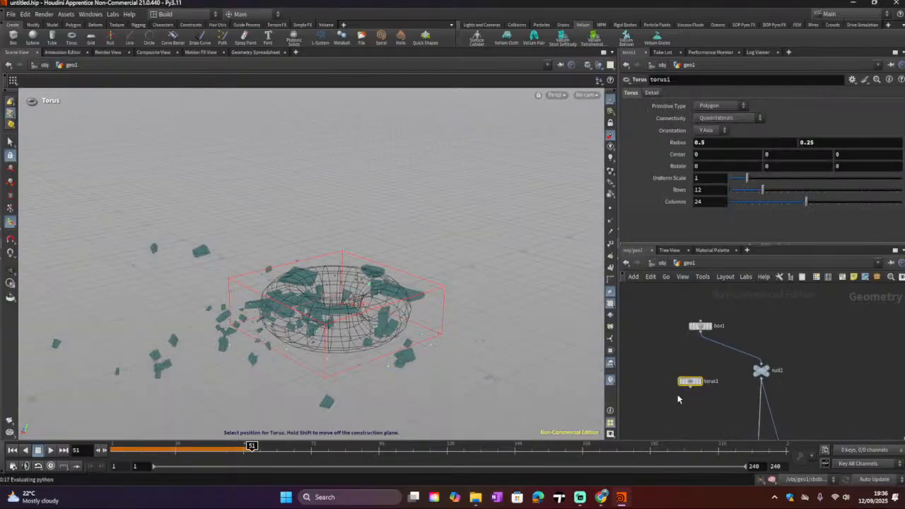
left_click_drag(690, 387, 758, 366)
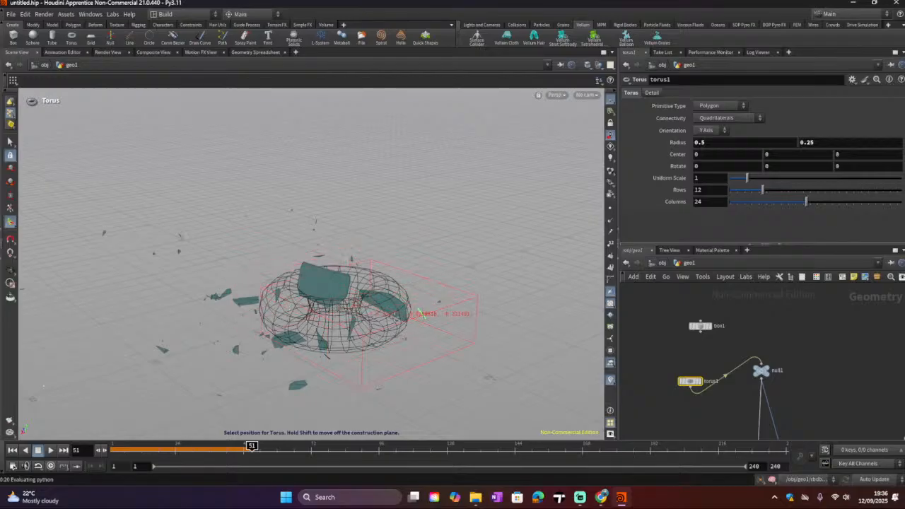
key("Escape")
Step: Display the RBD Material Fracture node and orbit around the fractured torus
scroll(398, 304, "down", 1)
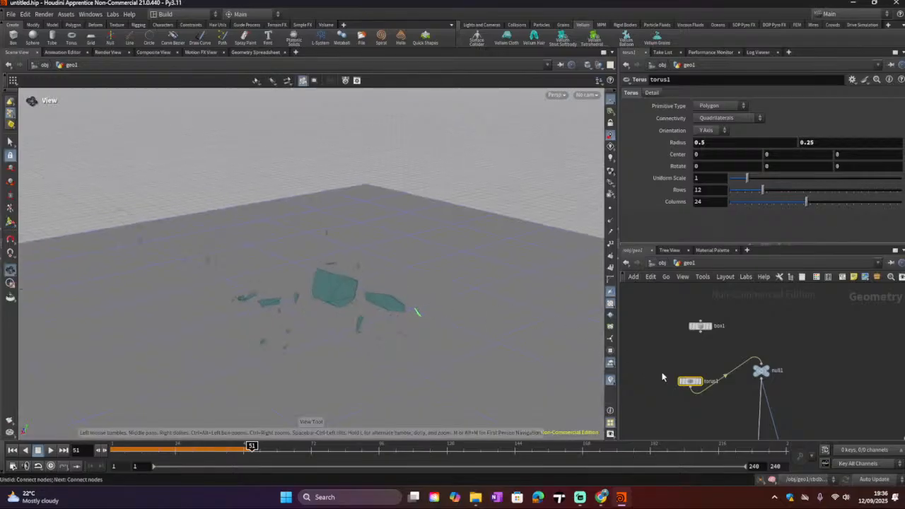
middle_click_drag(721, 398, 681, 303)
middle_click_drag(721, 363, 717, 242)
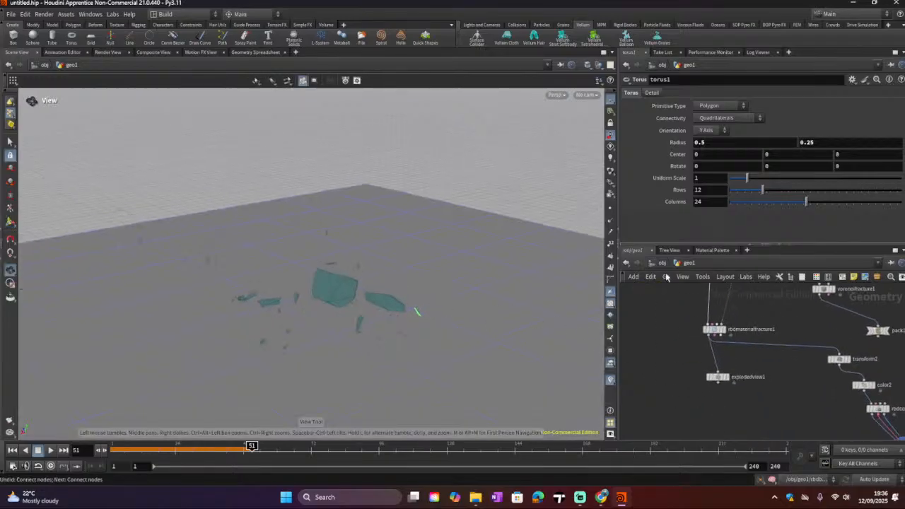
left_click(726, 339)
left_click_drag(364, 314, 240, 258)
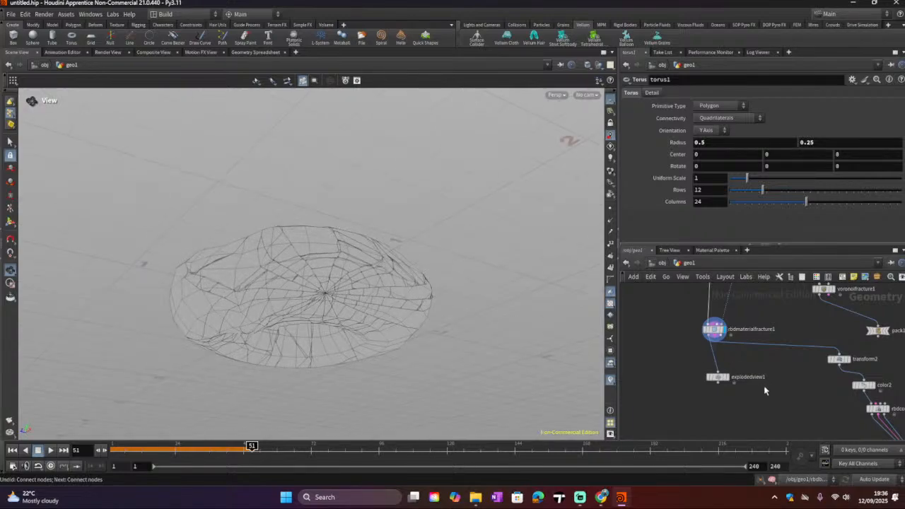
Step: Display the RBD Bullet Solver, return to frame 1, and orbit to view the torus pieces
scroll(760, 392, "down", 2)
middle_click_drag(757, 400, 714, 367)
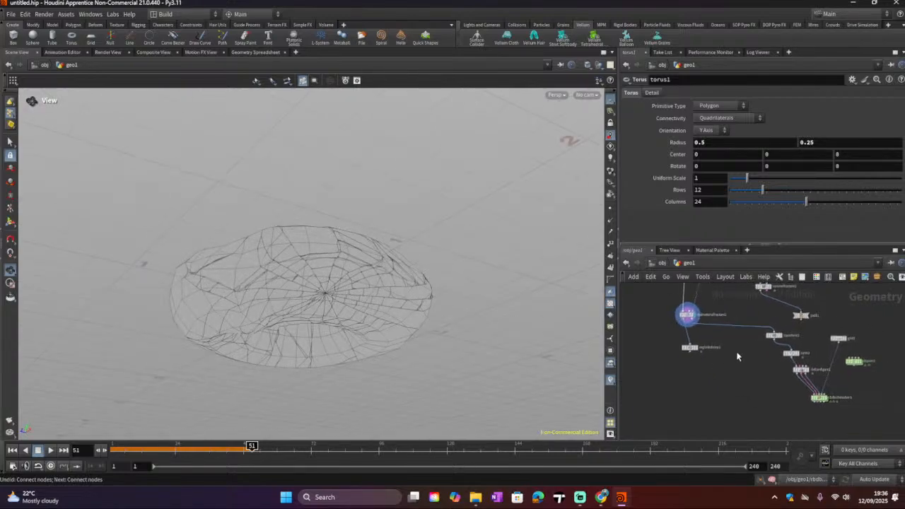
left_click(782, 336)
left_click(827, 395)
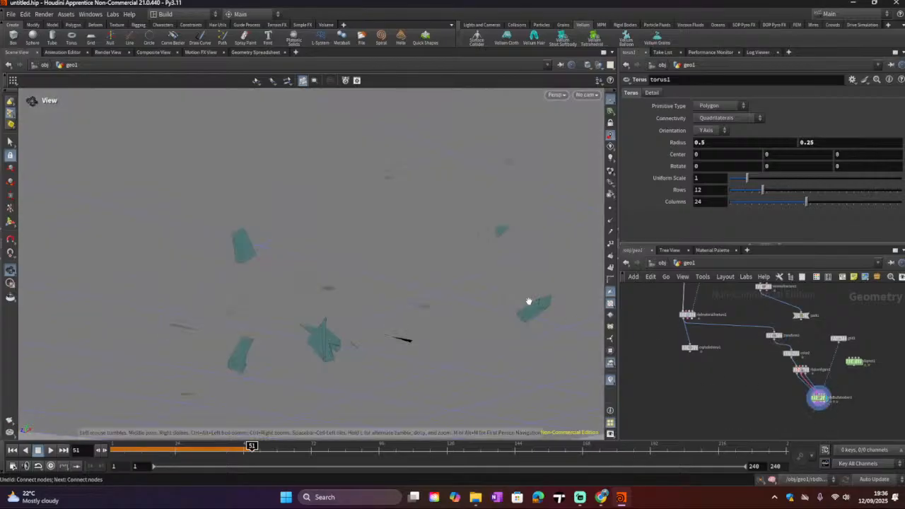
scroll(479, 304, "down", 4)
left_click(12, 449)
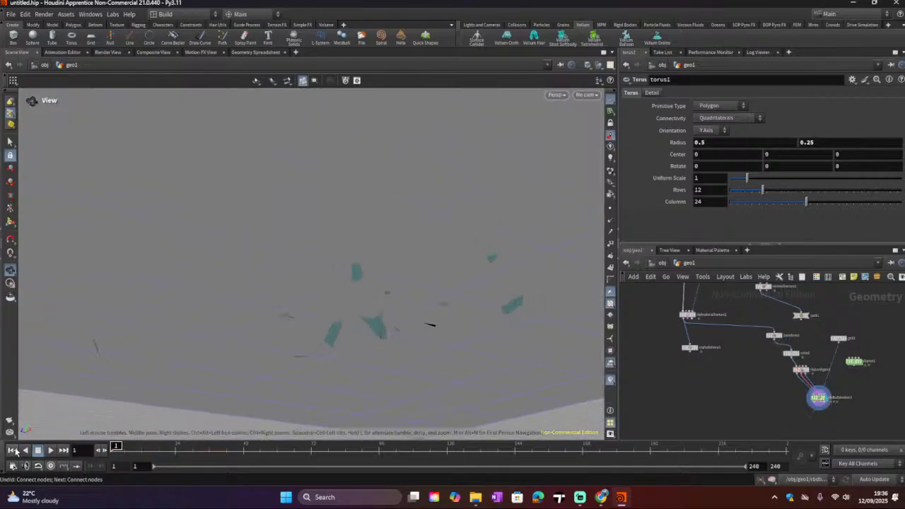
scroll(365, 254, "down", 5)
scroll(396, 282, "down", 10)
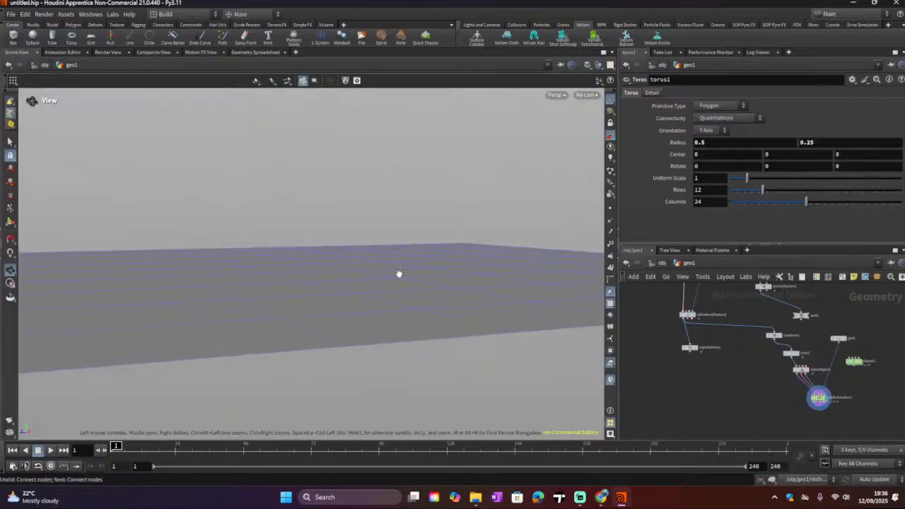
left_click_drag(382, 424, 316, 347)
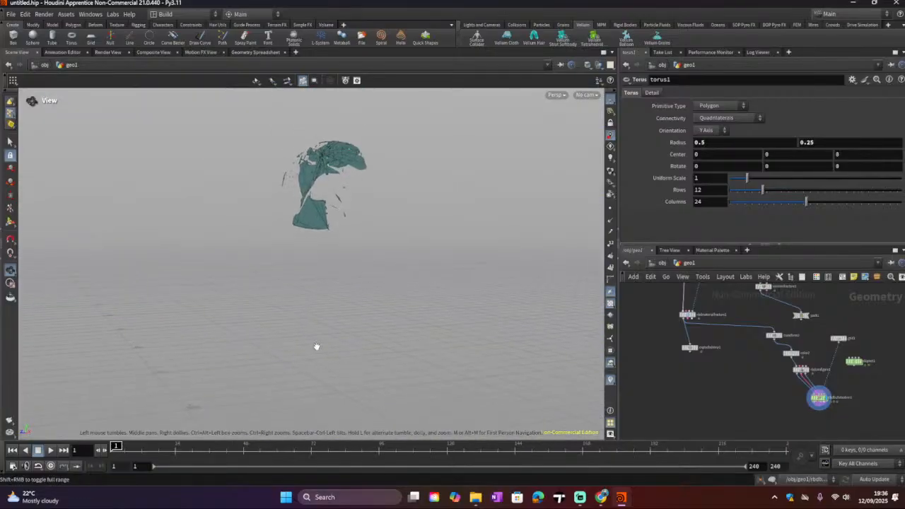
left_click_drag(385, 260, 587, 297)
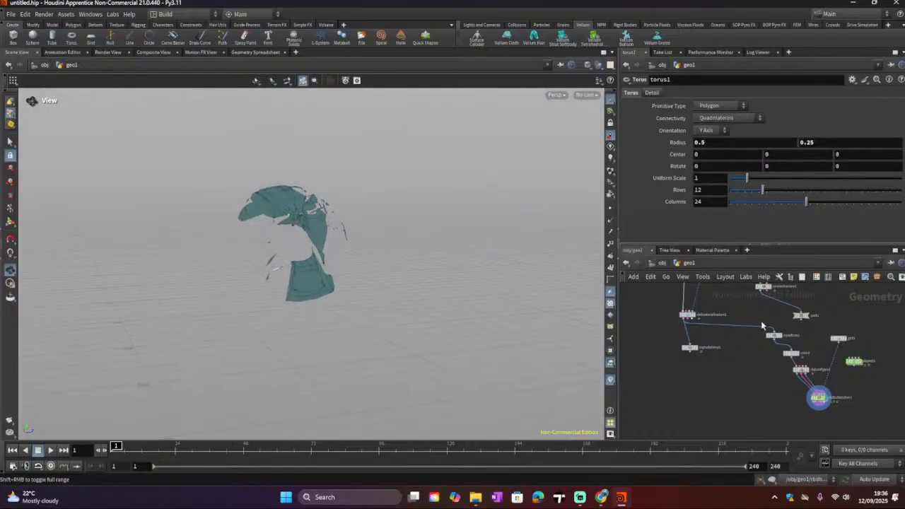
Step: Display the transform, color and RBD Configure nodes in turn to check the torus pieces
left_click(782, 339)
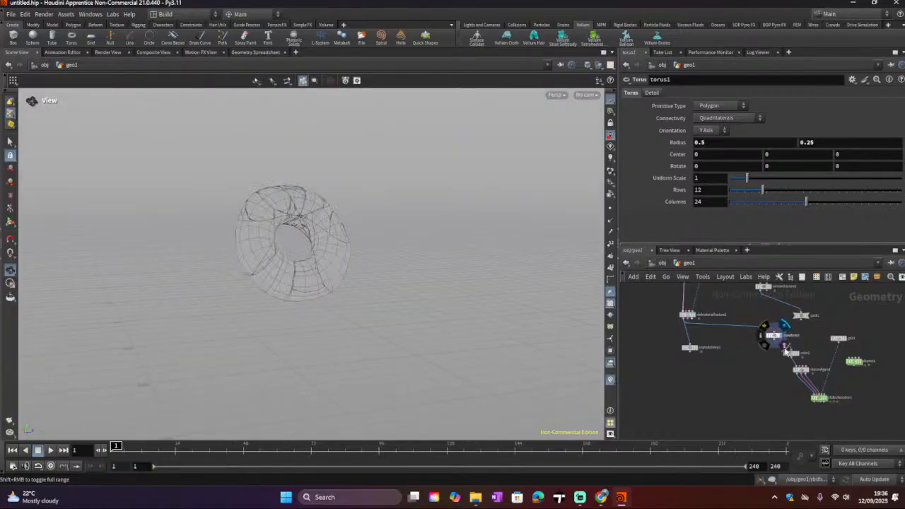
left_click(797, 353)
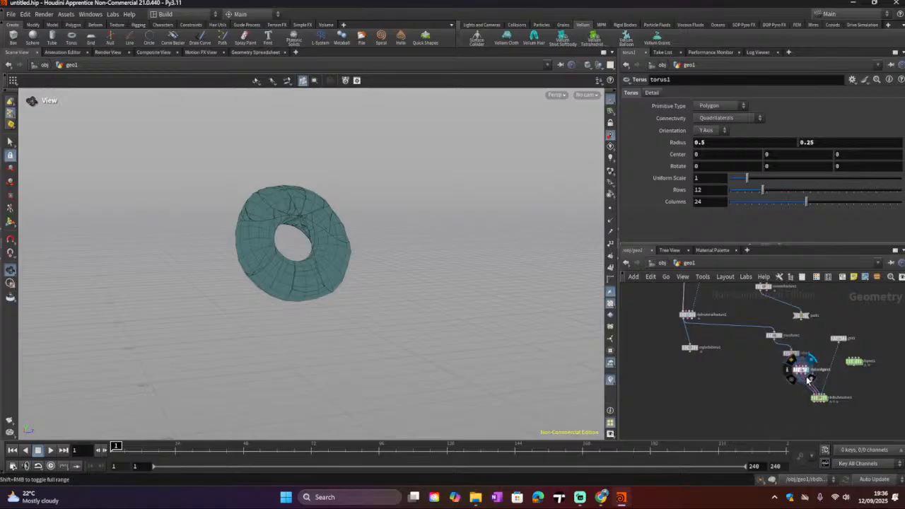
left_click(808, 380)
left_click(802, 374)
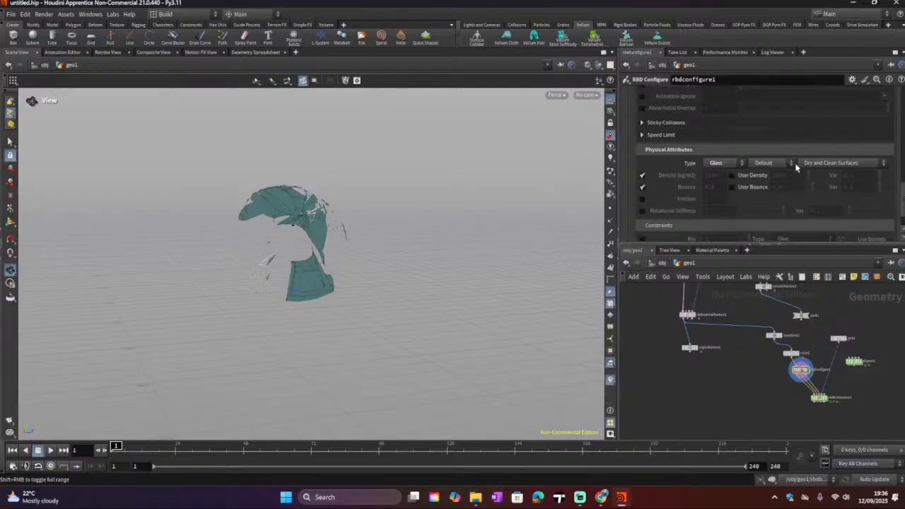
Step: Switch the RBD Configure physical attribute Type to Concrete and then back to Glass
left_click(824, 164)
left_click(721, 165)
left_click(724, 167)
left_click(718, 173)
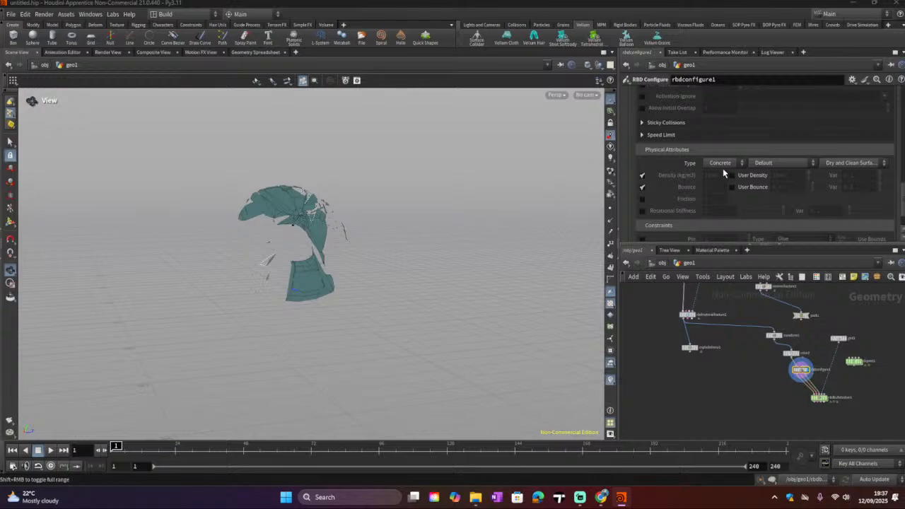
left_click(727, 167)
left_click(722, 184)
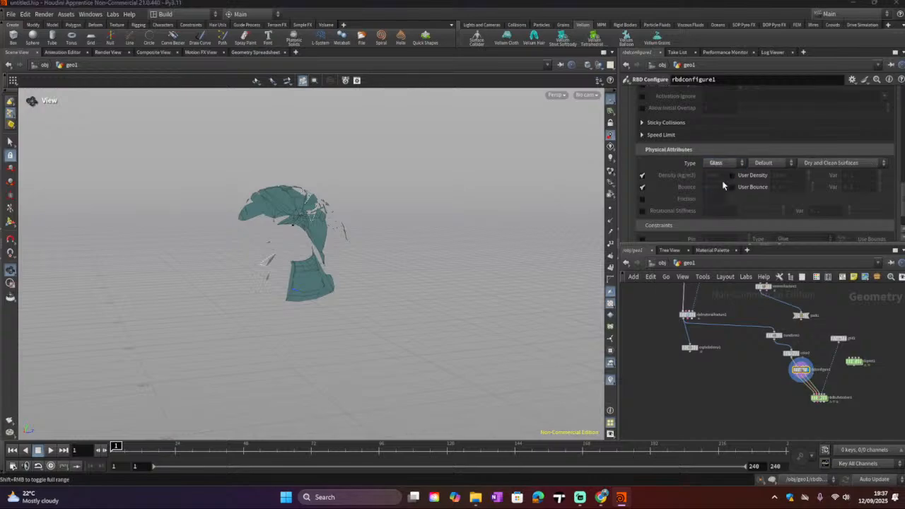
Step: Review the RBD Configure collision and attribute parameters
scroll(668, 175, "up", 2)
scroll(669, 179, "up", 6)
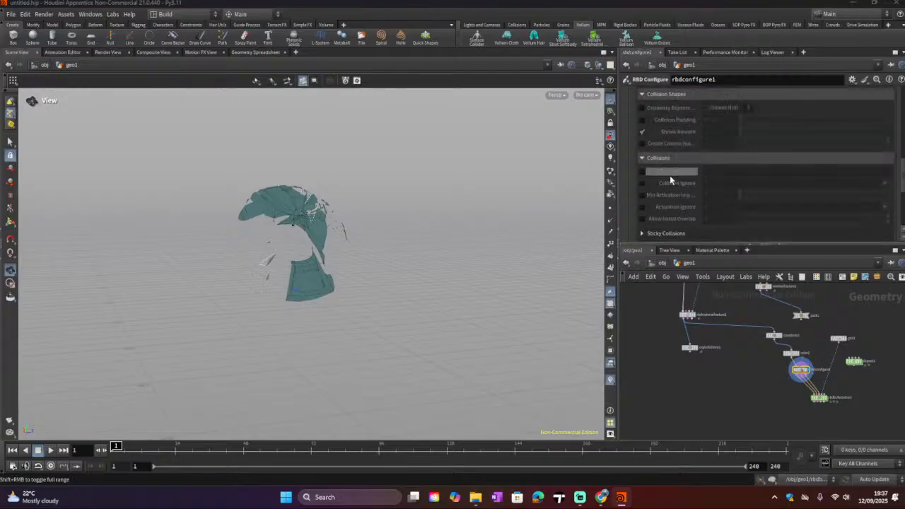
scroll(669, 178, "up", 7)
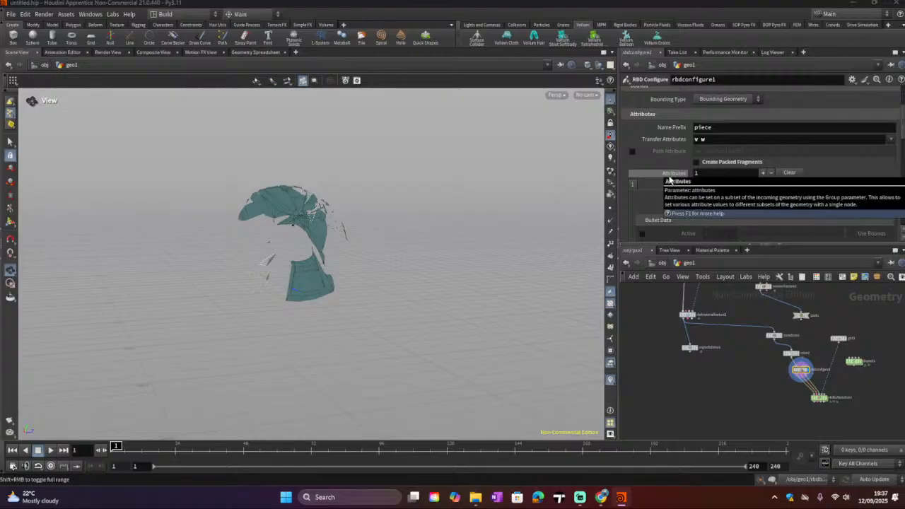
scroll(670, 180, "down", 1)
scroll(671, 178, "down", 1)
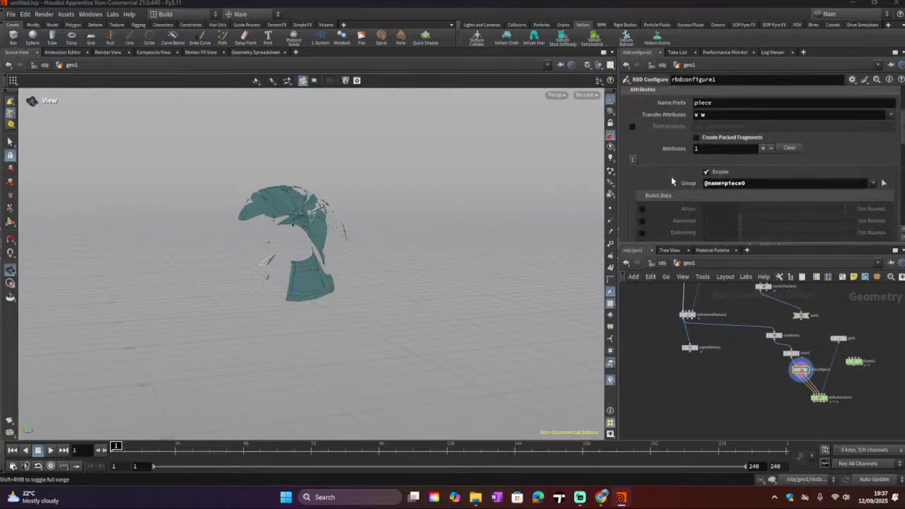
Step: Disable the attribute entry's Enable option and play the simulation briefly
left_click(707, 172)
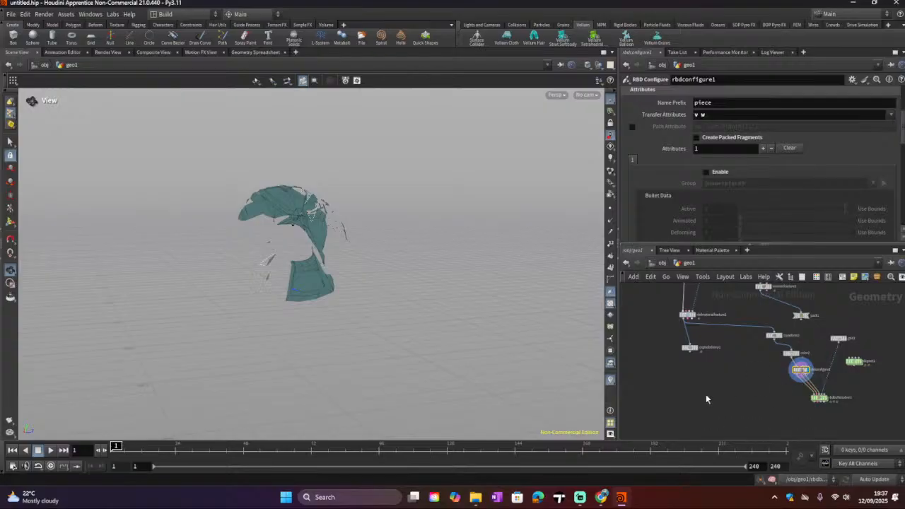
left_click(53, 450)
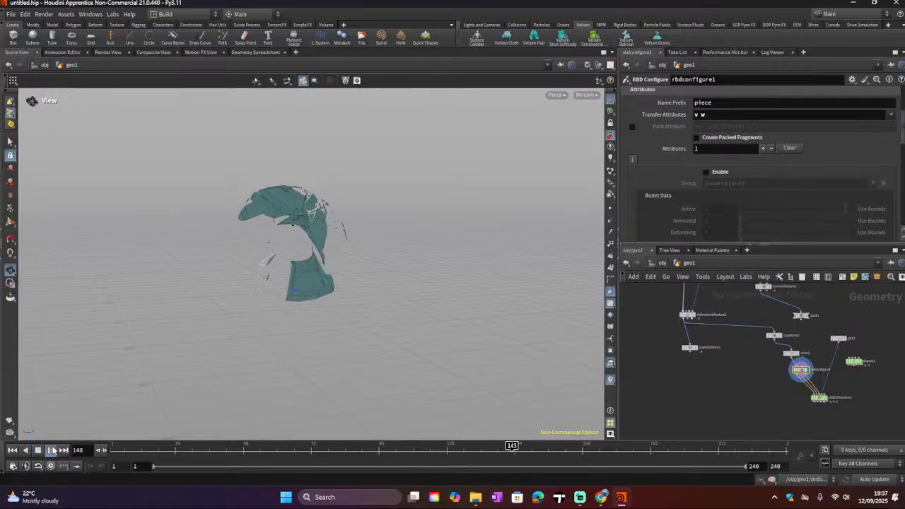
left_click(38, 451)
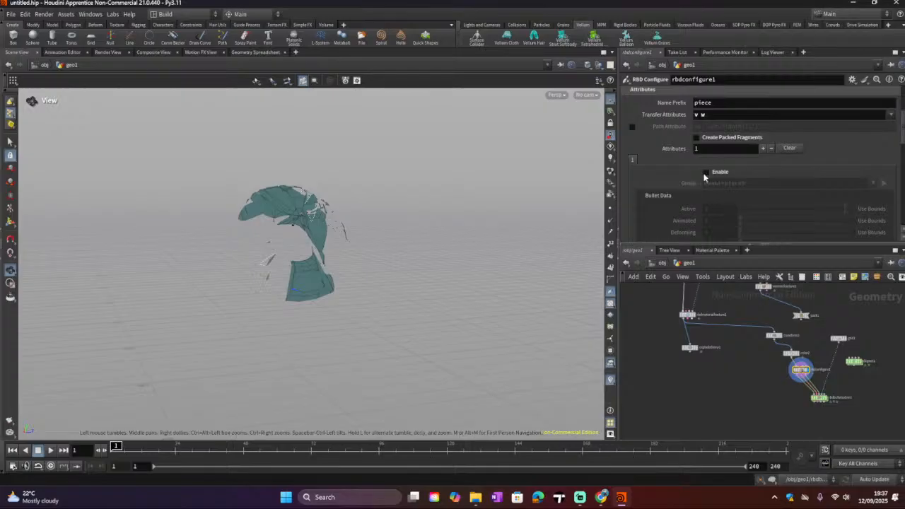
Step: Re-enable the attribute entry, turn on Create Packed Fragments, and replay the simulation from frame 1
left_click(704, 174)
scroll(704, 177, "up", 2)
left_click(695, 175)
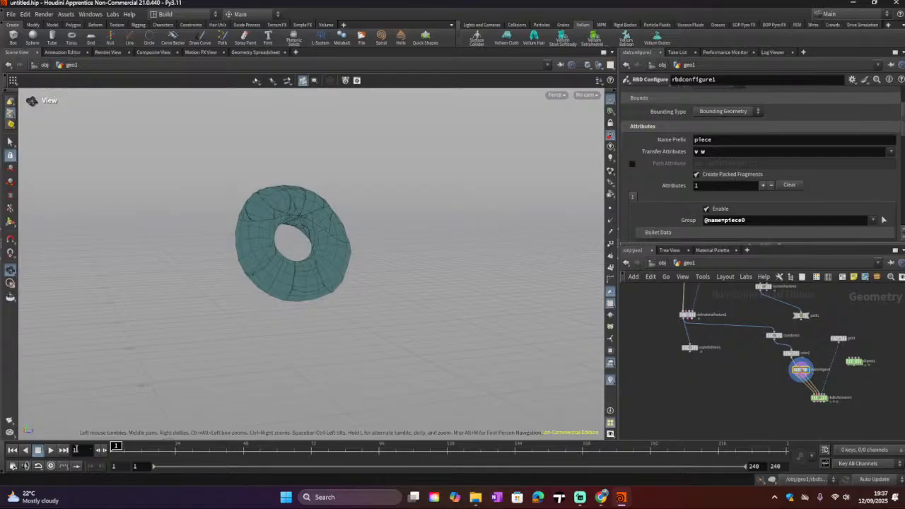
left_click(50, 450)
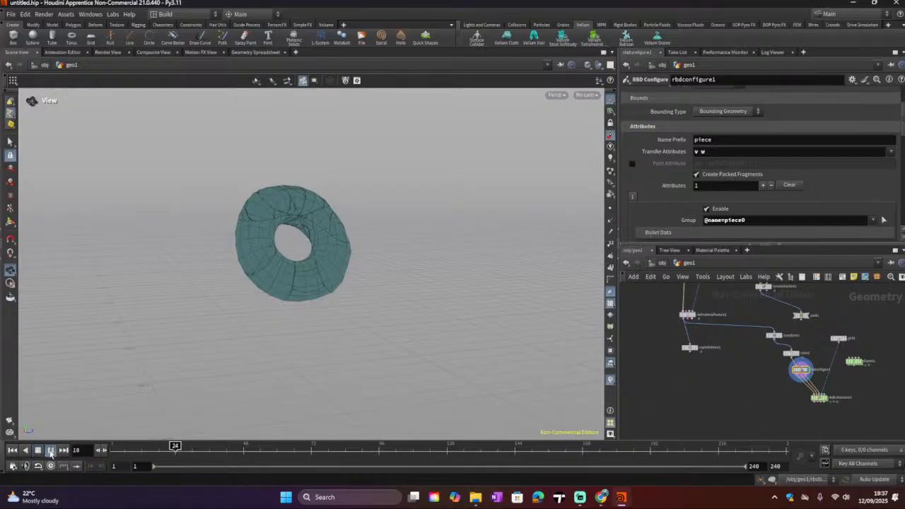
left_click(38, 449)
left_click(12, 449)
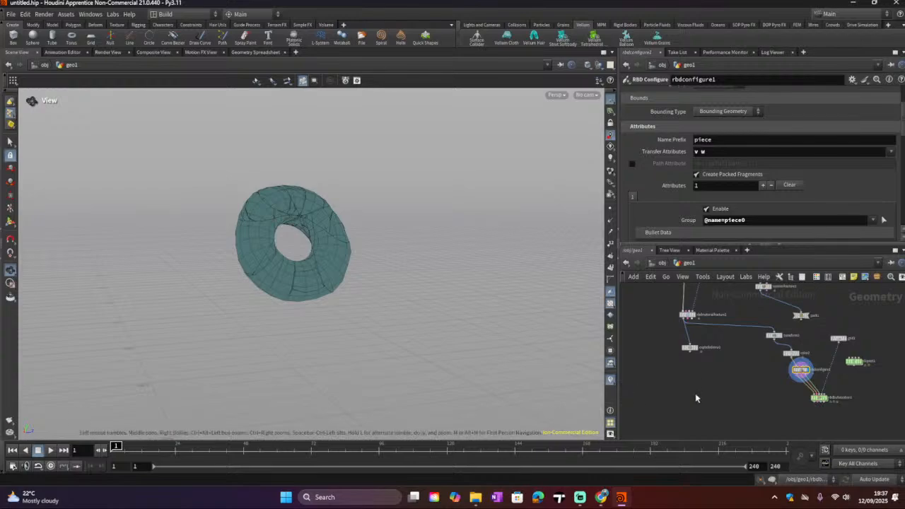
Step: Toggle Create Packed Fragments off and back on while the simulation plays
middle_click_drag(712, 375, 725, 378)
left_click_drag(810, 320, 817, 337)
left_click_drag(809, 372, 811, 369)
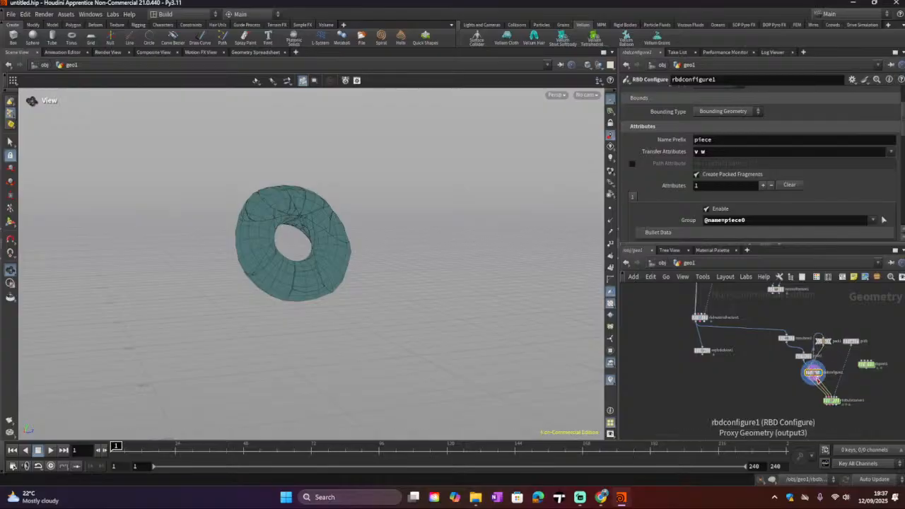
left_click(53, 450)
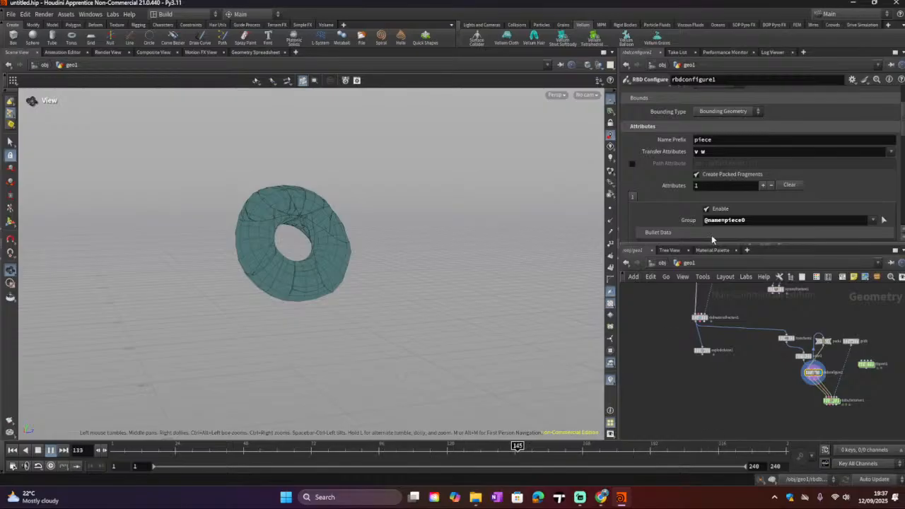
left_click(696, 174)
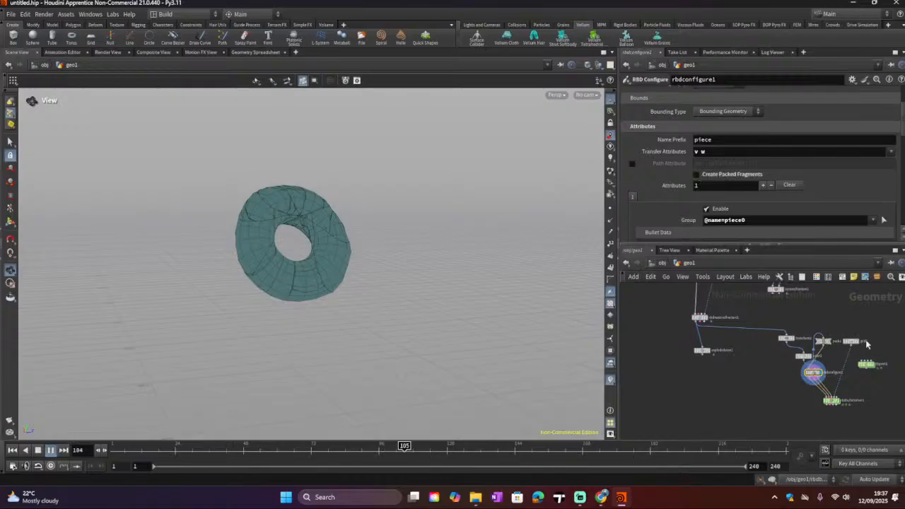
left_click(812, 380)
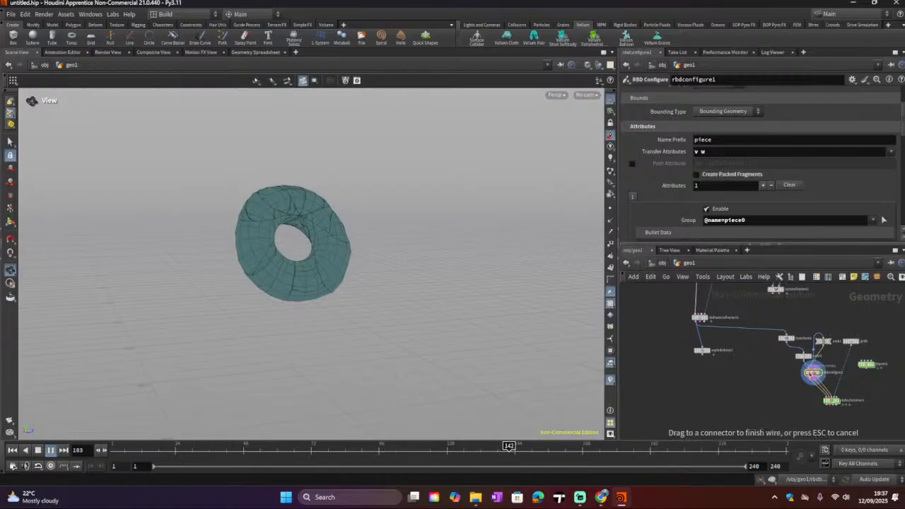
left_click(797, 383)
left_click_drag(806, 359, 792, 357)
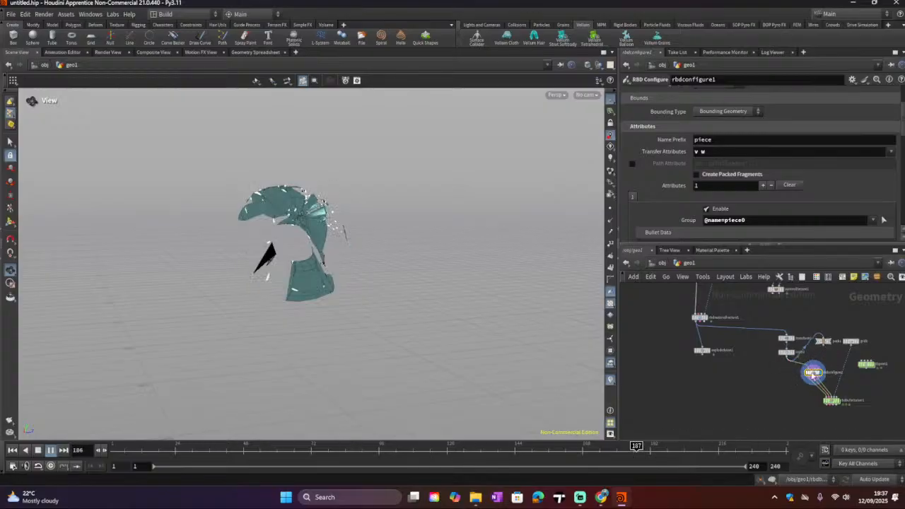
scroll(813, 372, "up", 1)
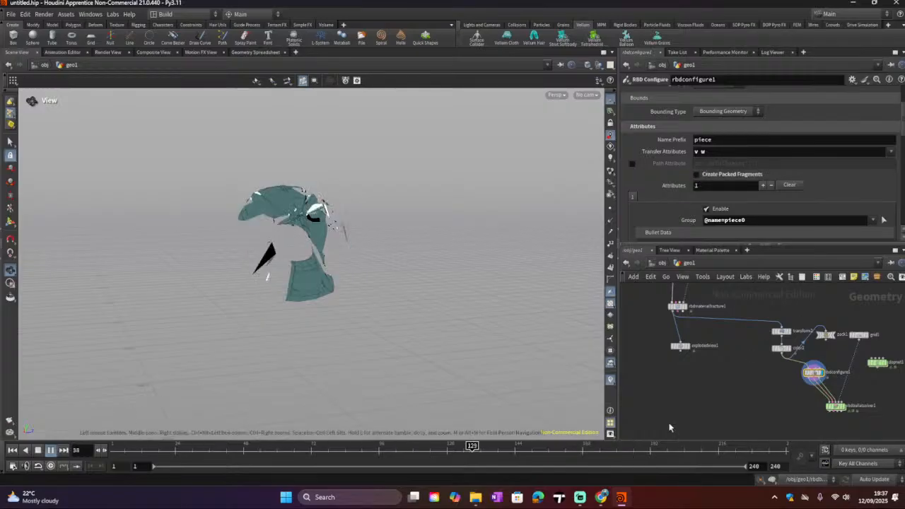
left_click(696, 174)
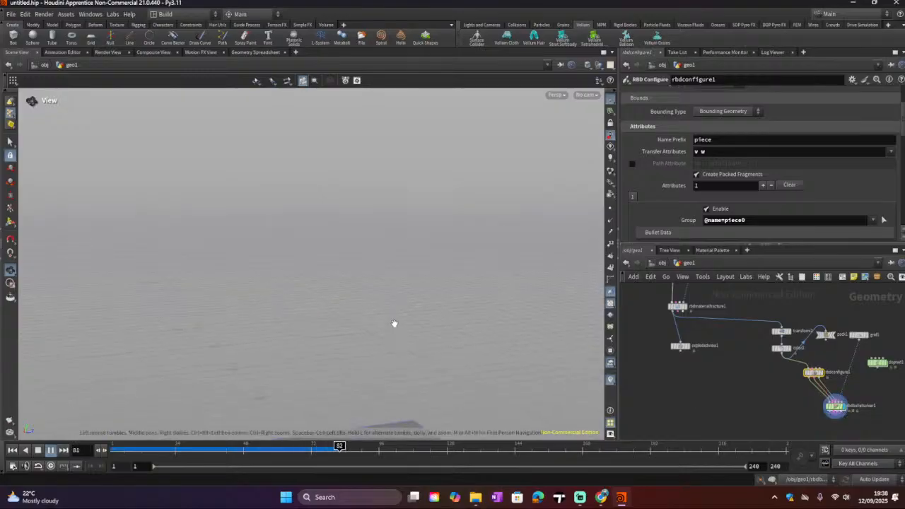
Step: Orbit the view and scrub the timeline to review the torus falling onto the ground plane
middle_click_drag(395, 323, 417, 173)
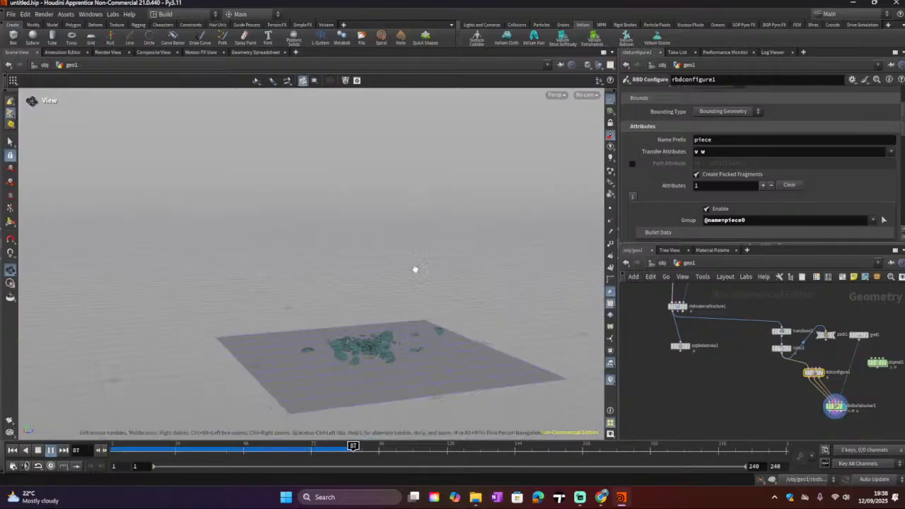
left_click(37, 449)
left_click(12, 450)
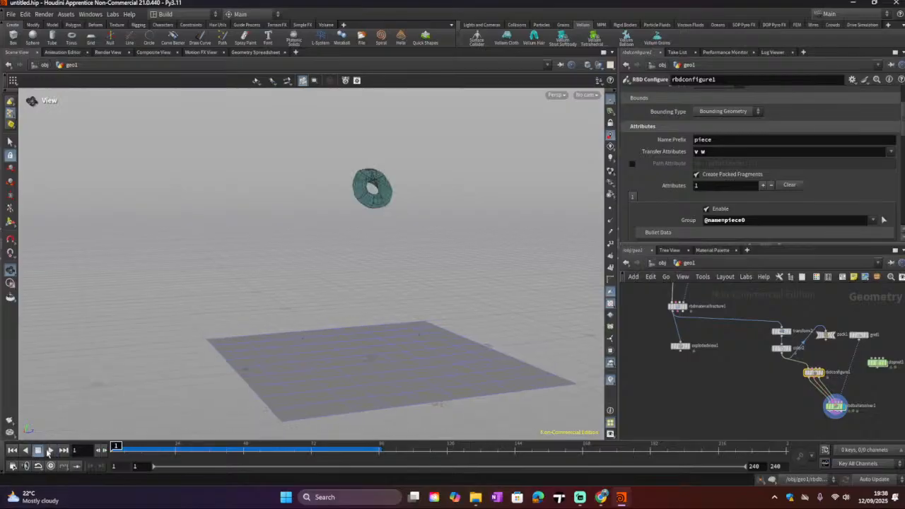
left_click_drag(115, 447, 223, 456)
left_click_drag(327, 404, 388, 425)
left_click_drag(223, 445, 115, 446)
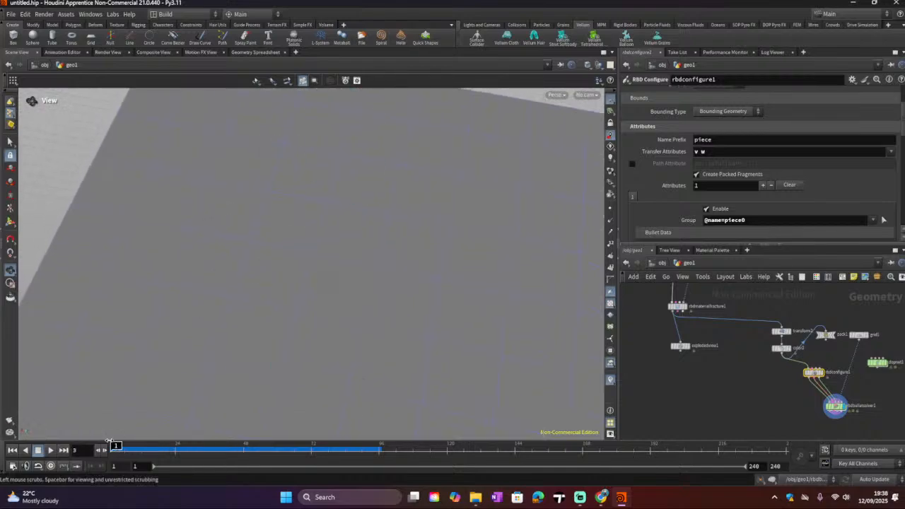
left_click_drag(256, 297, 431, 277)
Step: Connect the box instead of the torus to the Null's input
middle_click_drag(724, 348, 751, 393)
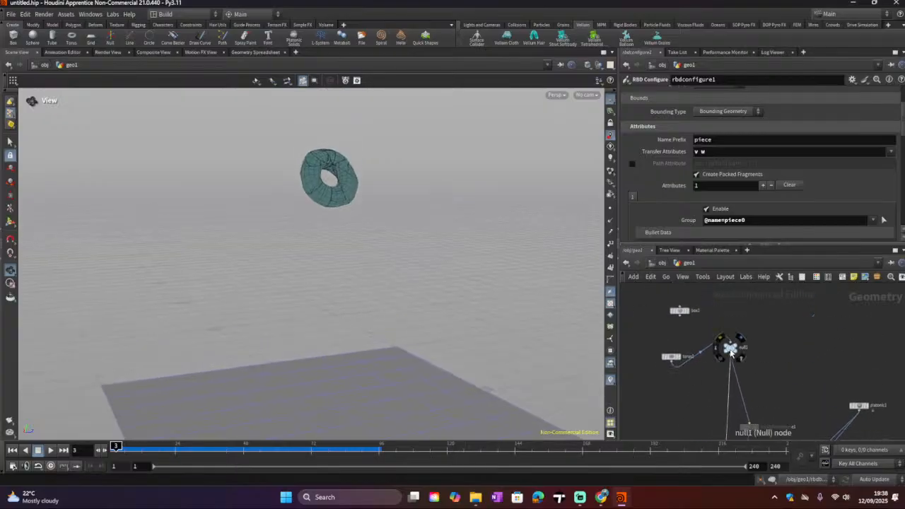
left_click_drag(730, 347, 724, 371)
left_click_drag(672, 357, 716, 362)
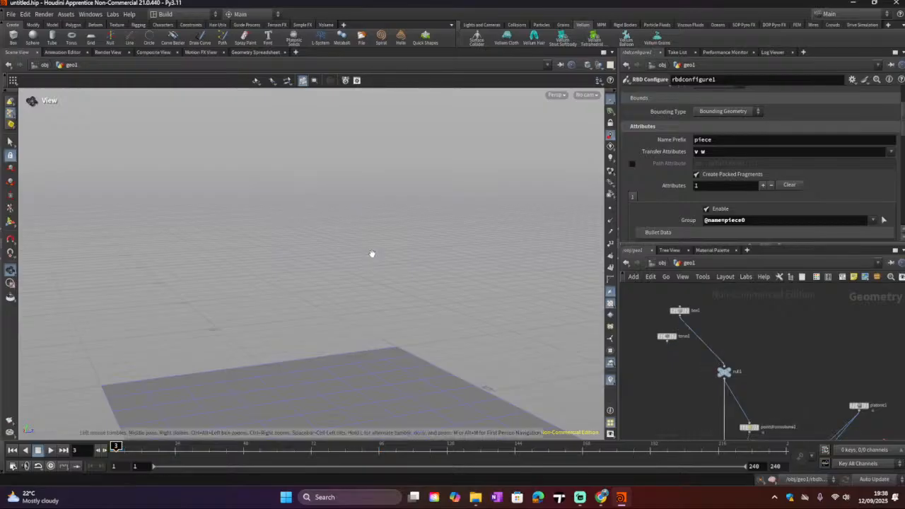
Step: Play the simulation with the box and rewind to frame 1
scroll(373, 256, "down", 4)
scroll(360, 258, "down", 2)
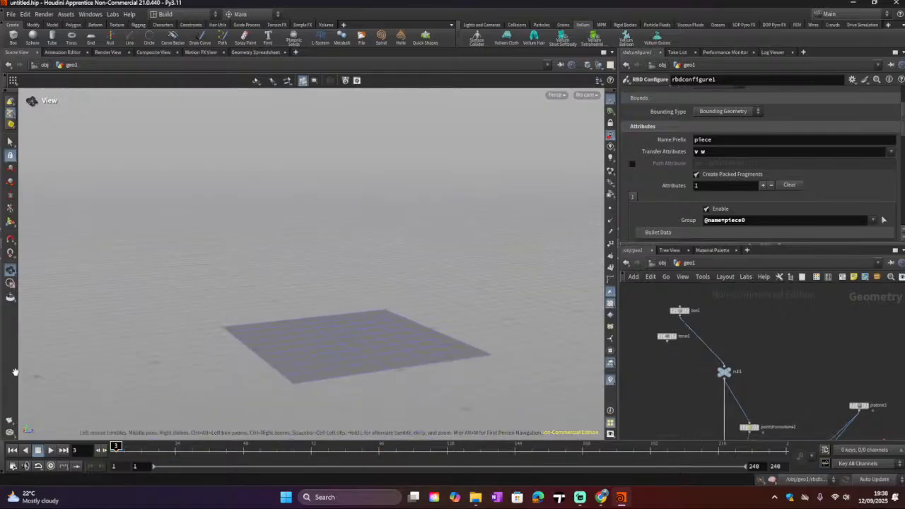
left_click(50, 451)
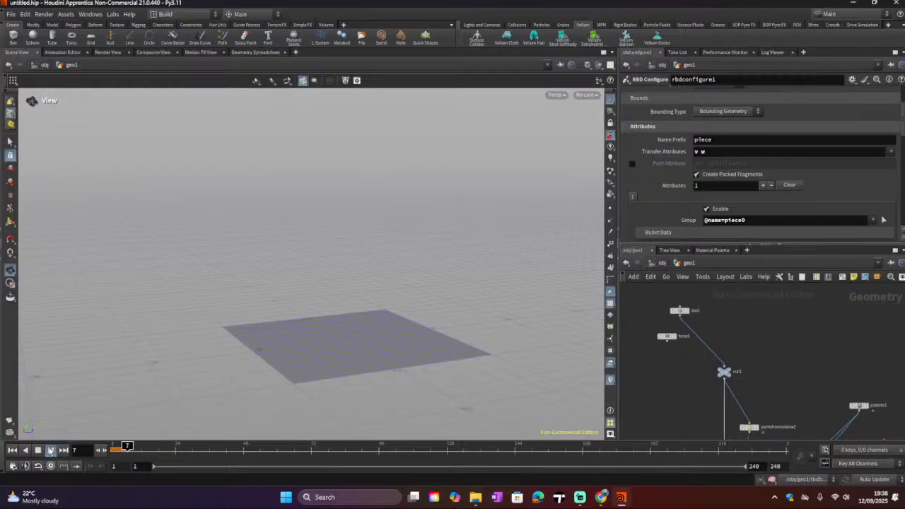
scroll(367, 245, "down", 1)
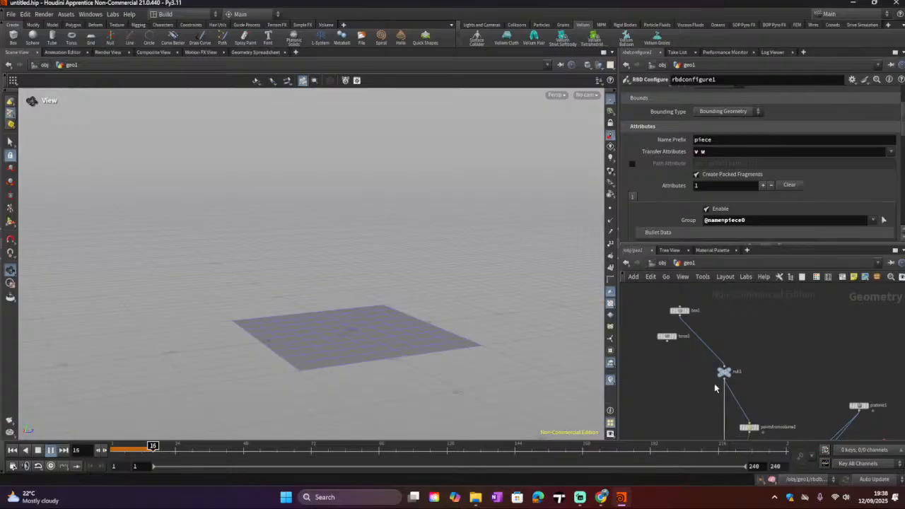
left_click(37, 450)
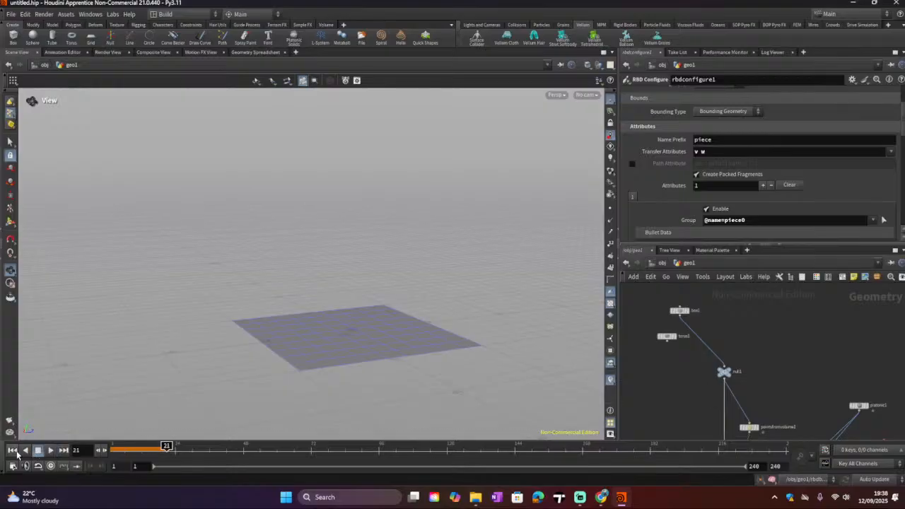
left_click(12, 450)
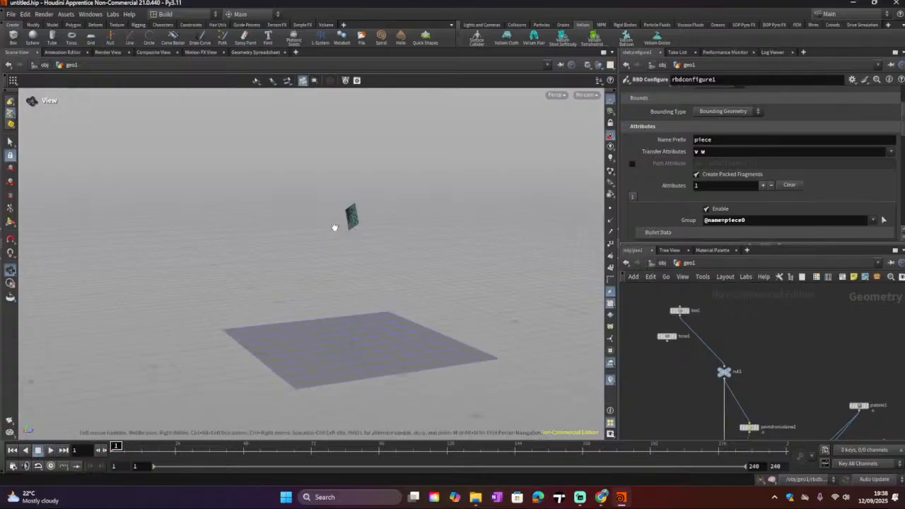
Step: Zoom in on the box and orbit around it while the simulation plays, then rewind to frame 1
scroll(388, 204, "up", 3)
left_click_drag(269, 275, 367, 261)
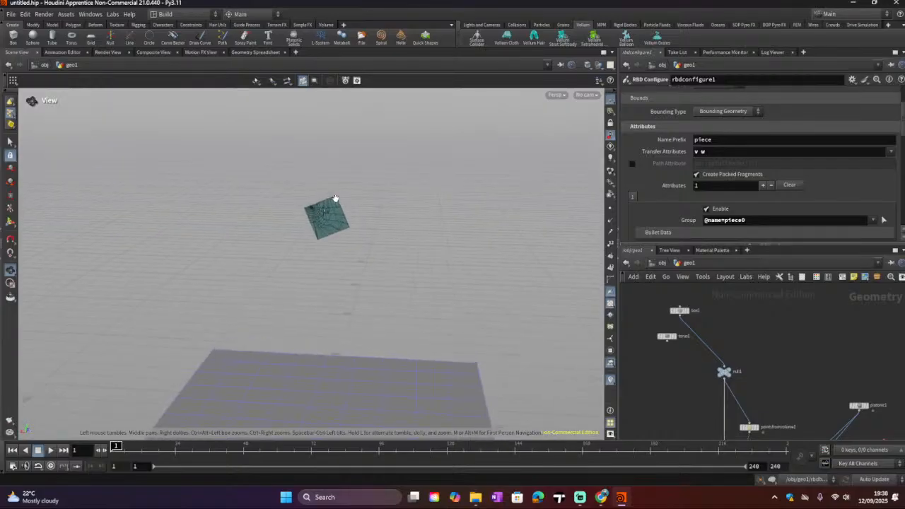
scroll(329, 207, "up", 8)
left_click_drag(315, 226, 56, 410)
left_click(51, 451)
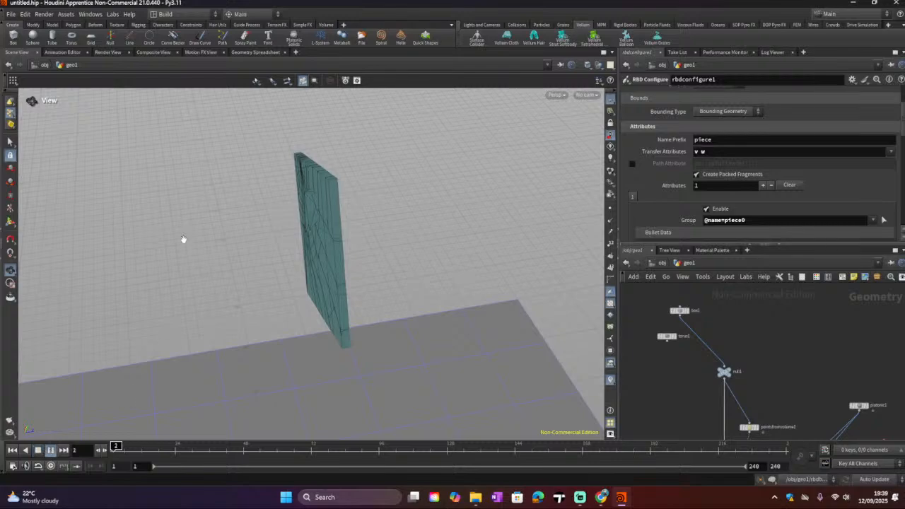
left_click_drag(311, 150, 416, 134)
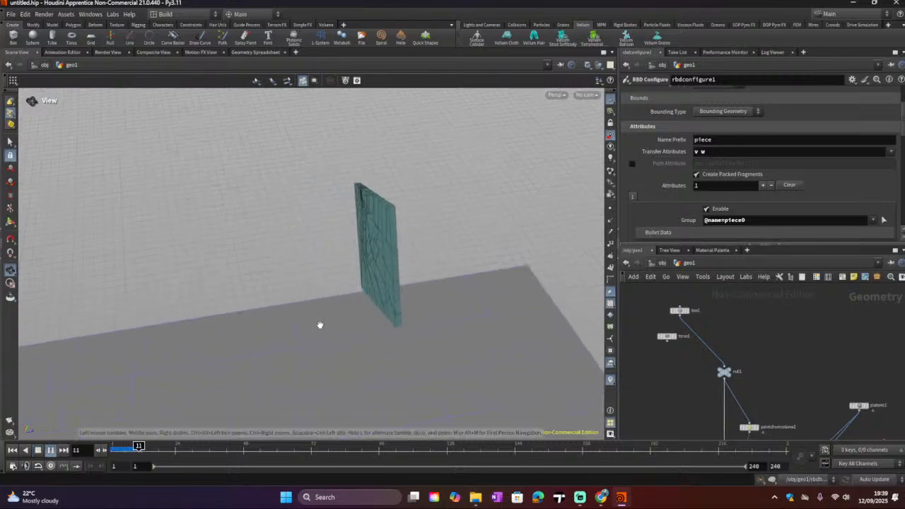
left_click_drag(388, 227, 420, 176)
middle_click_drag(421, 177, 431, 150)
middle_click_drag(380, 314, 456, 195)
middle_click_drag(385, 307, 416, 267)
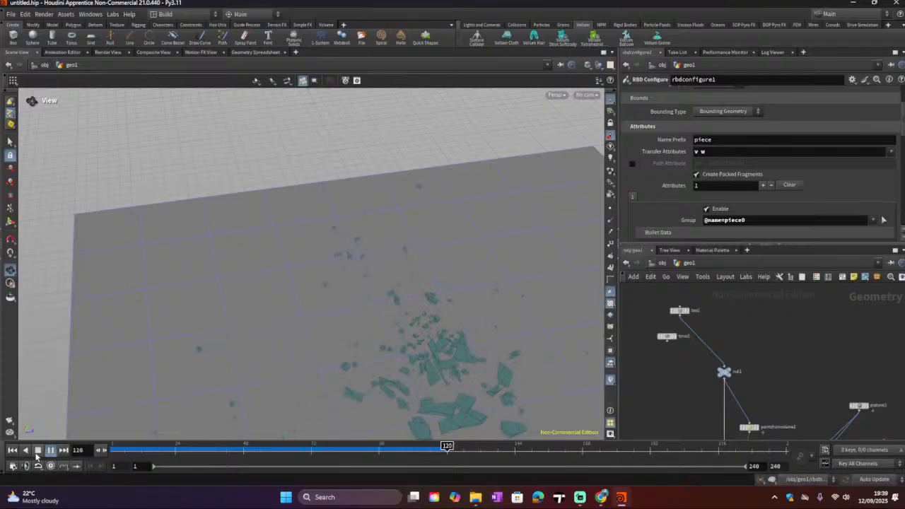
left_click(39, 452)
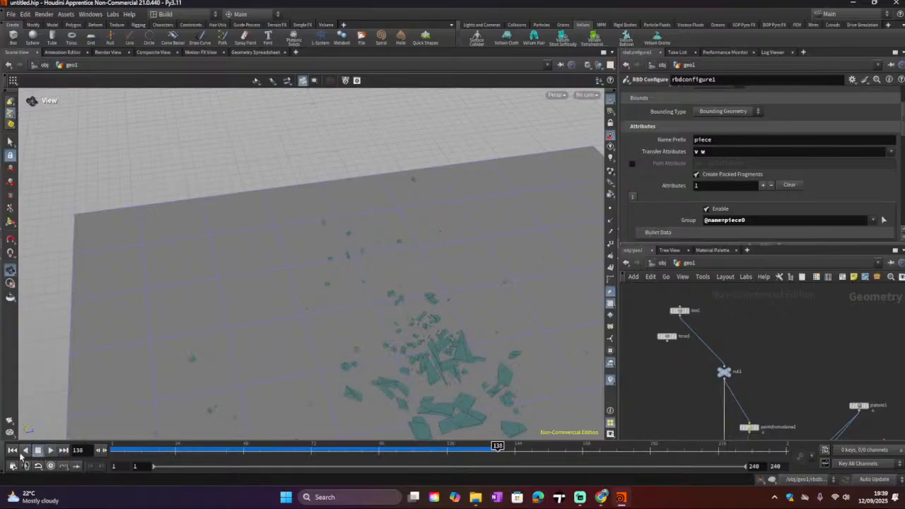
left_click(12, 450)
Step: Navigate the network to inspect the torus, box, Null and solver nodes
scroll(344, 323, "down", 3)
scroll(739, 366, "down", 1)
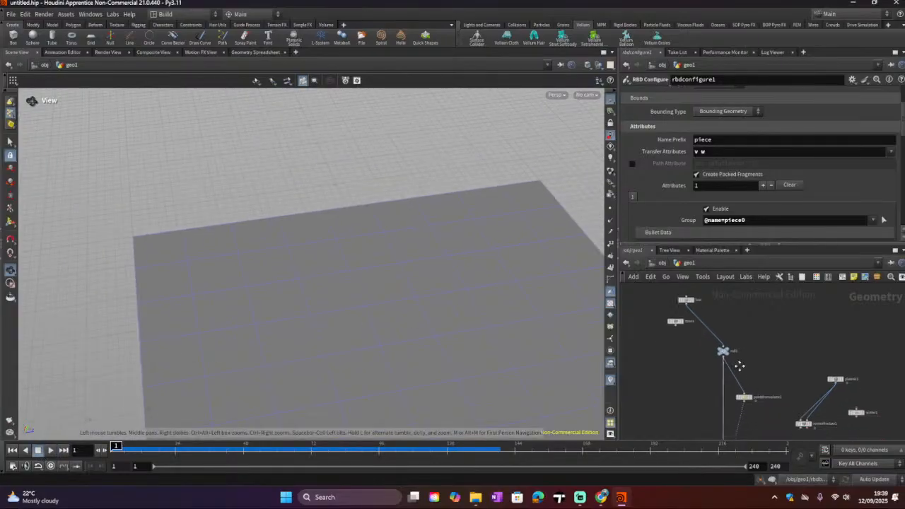
middle_click_drag(739, 366, 745, 325)
middle_click_drag(758, 400, 743, 344)
scroll(745, 370, "up", 2)
middle_click_drag(773, 397, 645, 279)
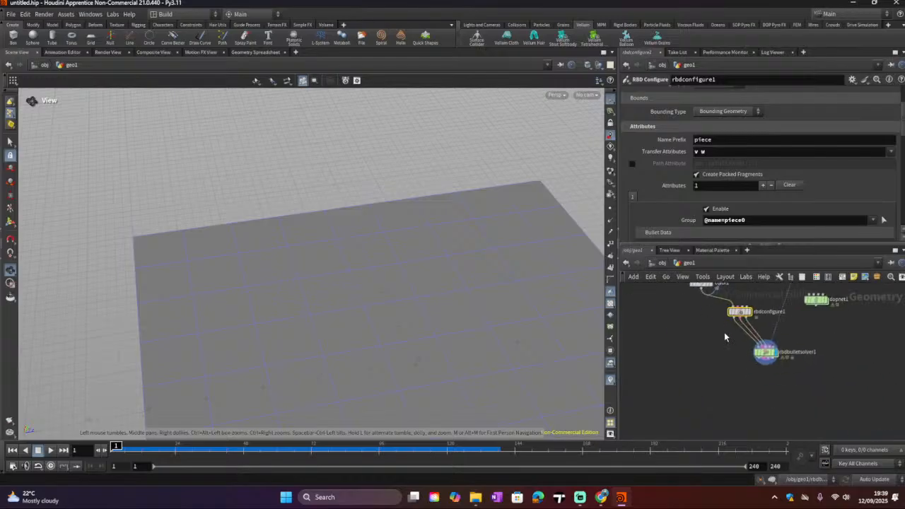
middle_click_drag(735, 367, 779, 453)
middle_click_drag(705, 304, 767, 380)
middle_click_drag(737, 330, 754, 409)
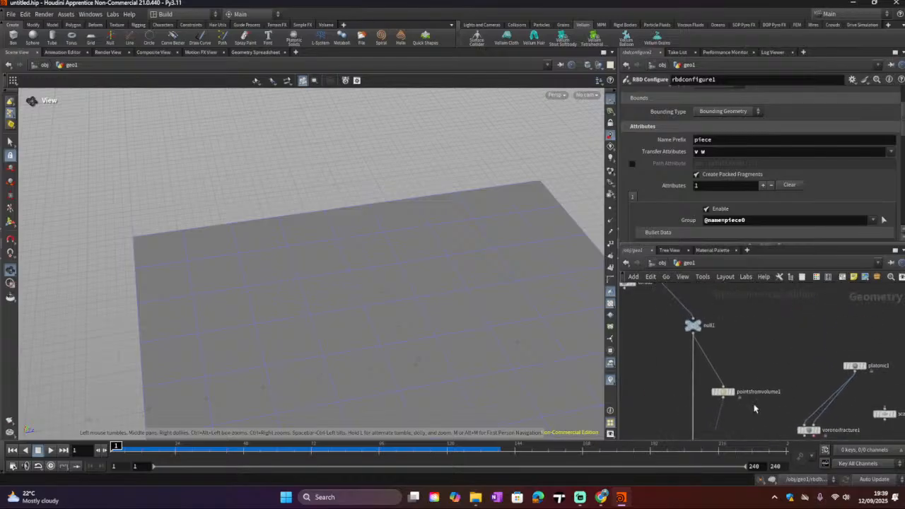
middle_click_drag(729, 378, 786, 417)
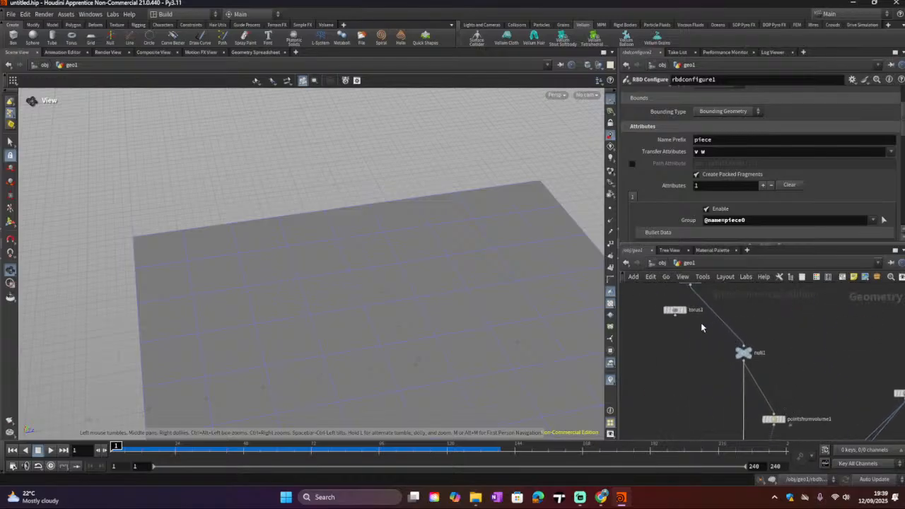
Step: Connect the torus back into the Null's input
left_click_drag(675, 315, 741, 346)
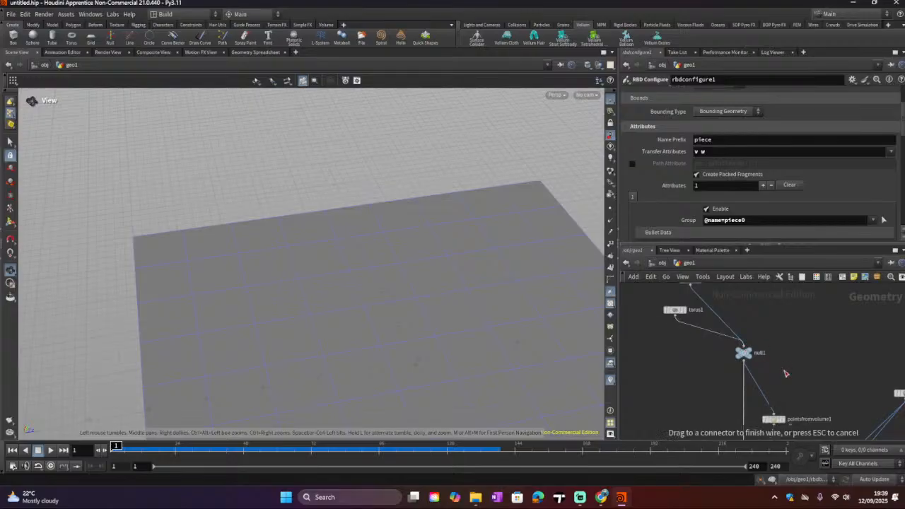
left_click_drag(785, 373, 784, 375)
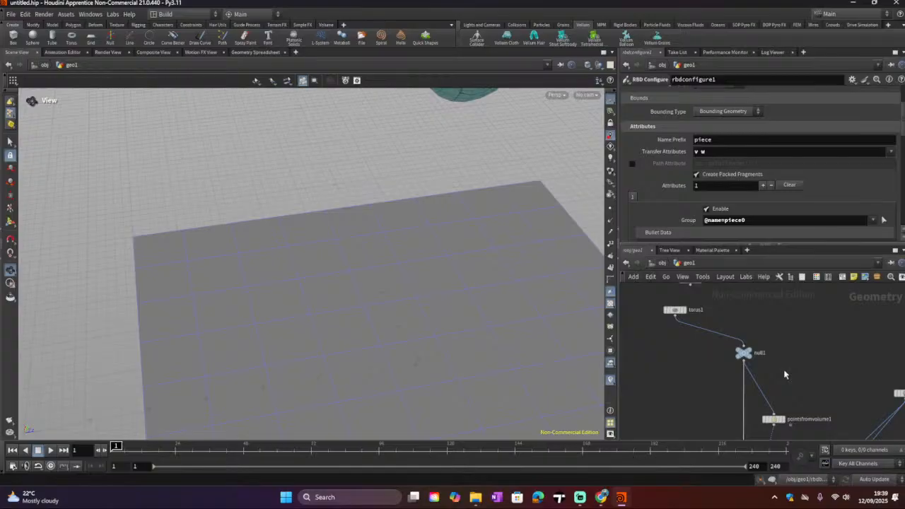
Step: Select the transform2 node and set its Z rotation and Y translation both to 0
scroll(751, 408, "down", 4)
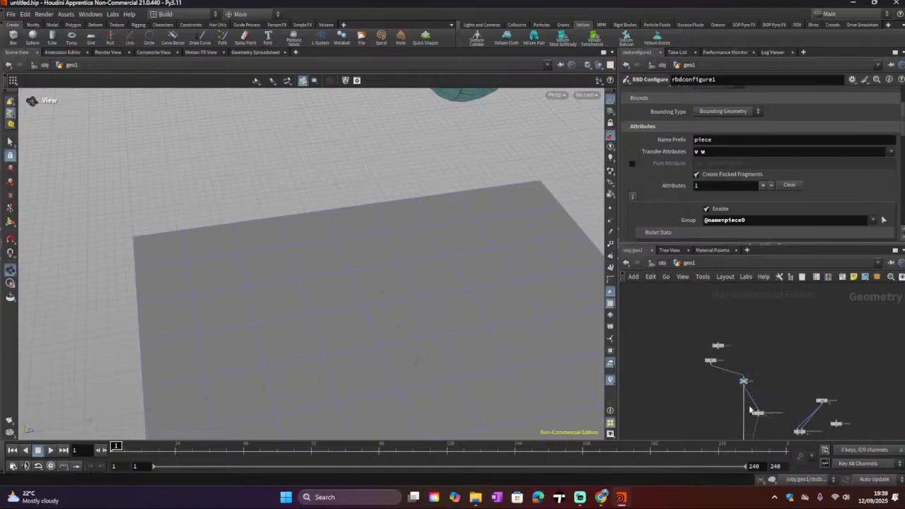
middle_click_drag(766, 386, 759, 318)
scroll(784, 392, "up", 4)
scroll(798, 399, "up", 2)
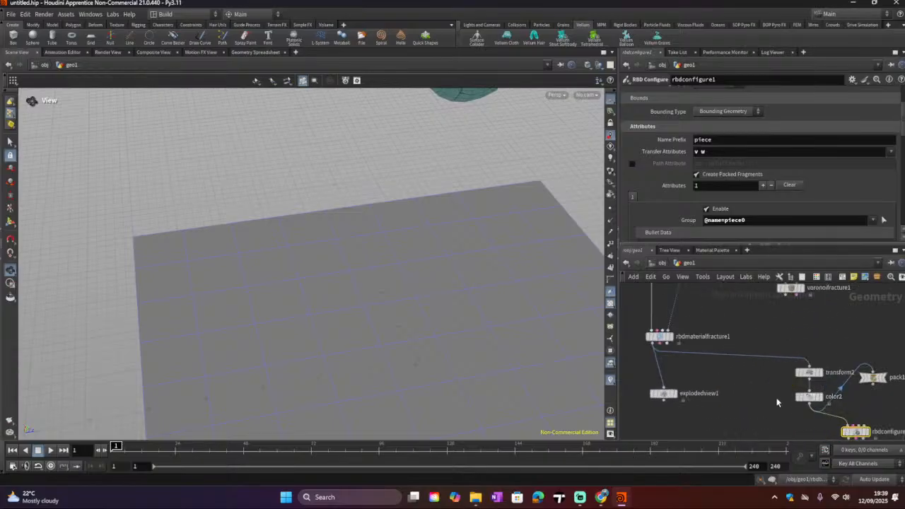
middle_click_drag(798, 399, 786, 375)
left_click(795, 347)
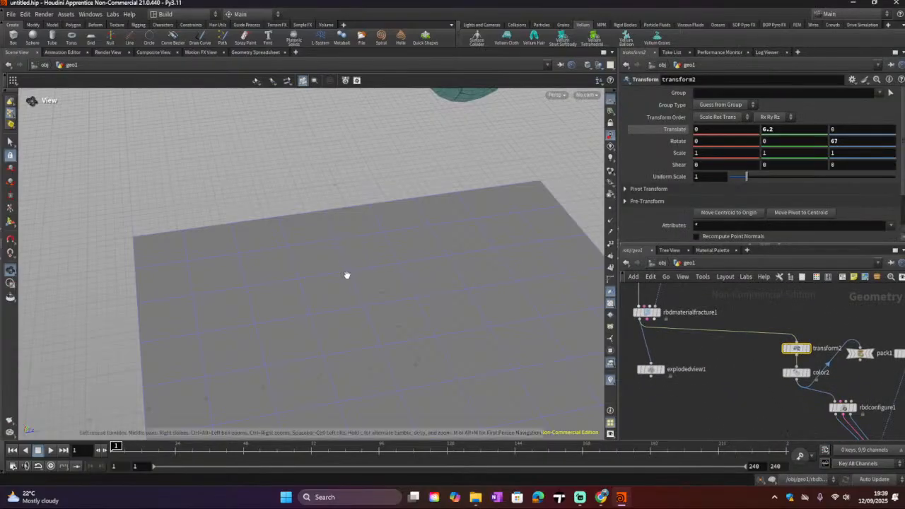
scroll(347, 273, "down", 3)
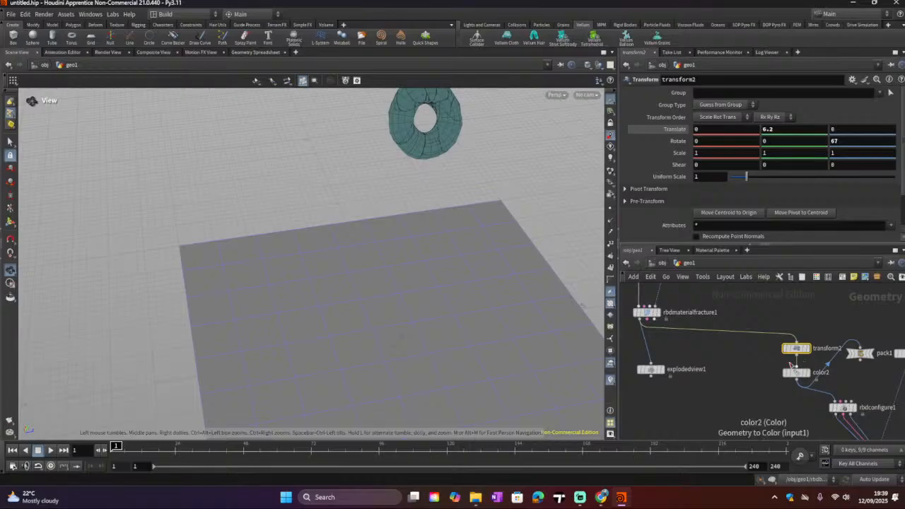
double_click(835, 140)
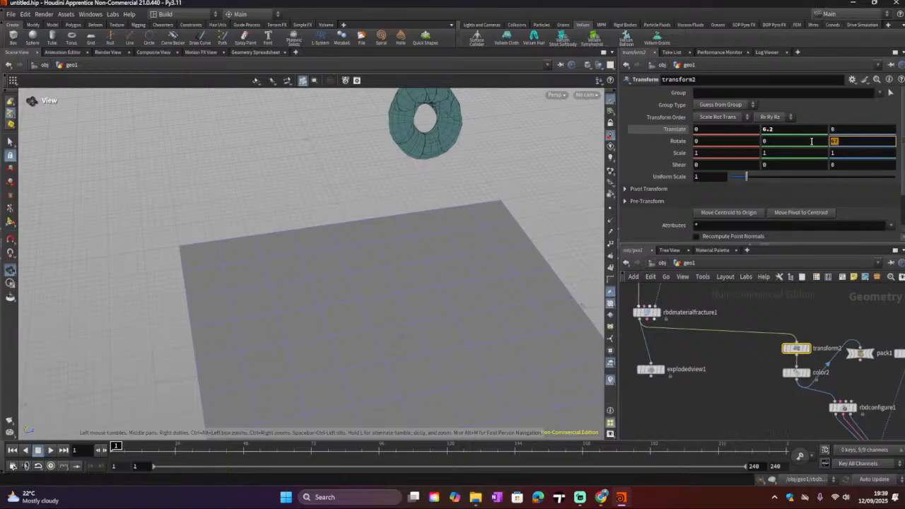
type("0")
key("Return")
left_click(785, 132)
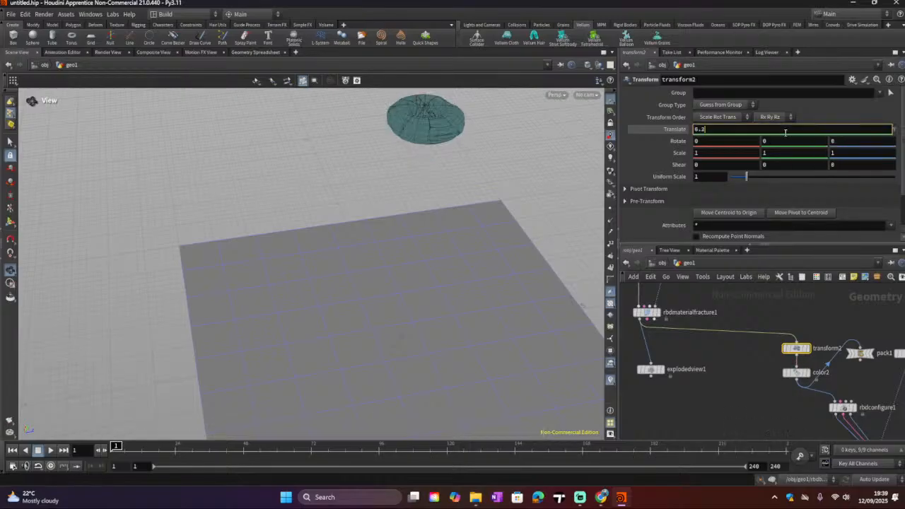
type("0")
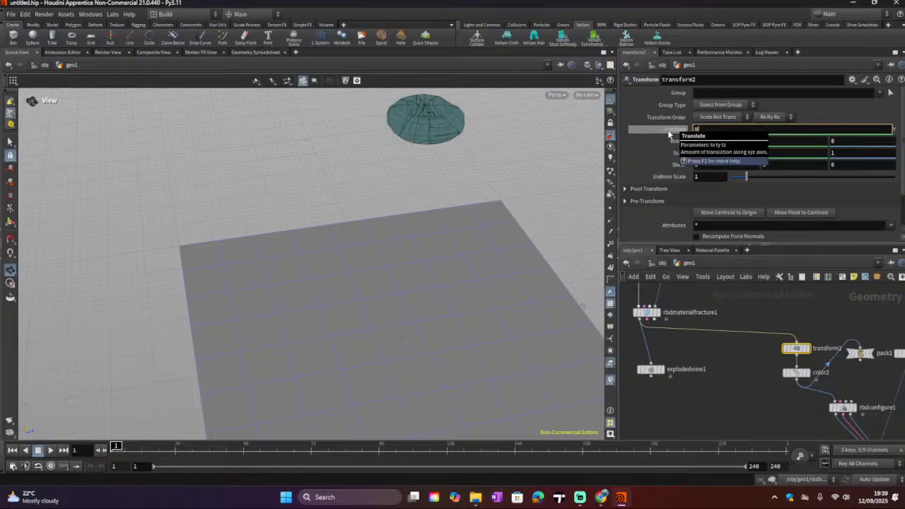
key("Return")
Step: Try transform2 Y translation values of 0.3 and 0.25 to lift the torus off the ground
left_click_drag(349, 290, 465, 311)
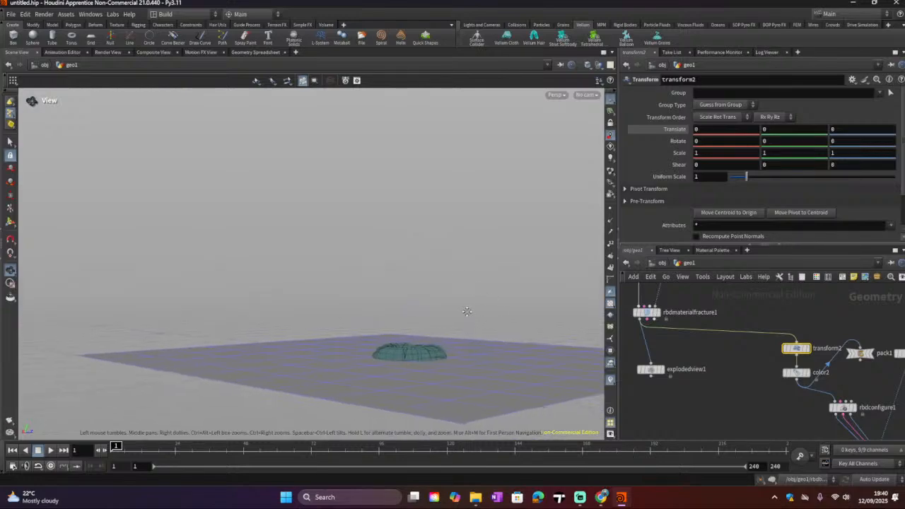
left_click(774, 130)
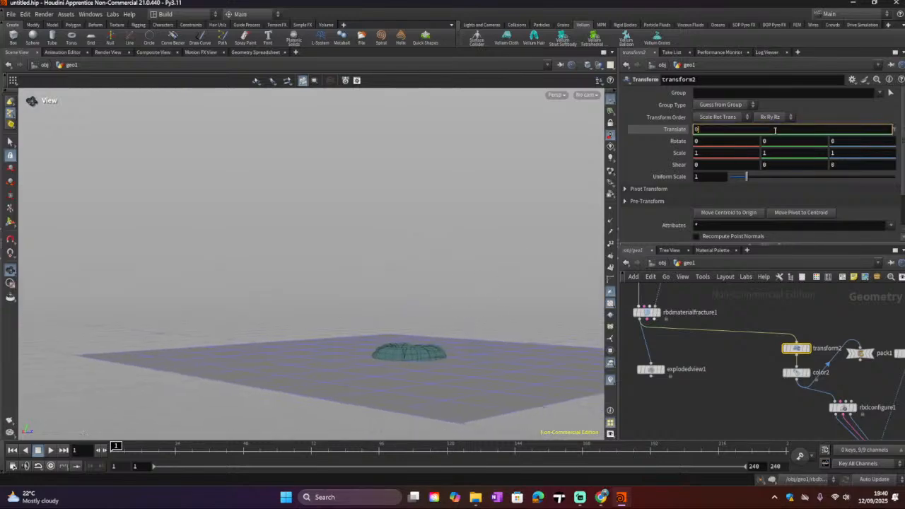
scroll(774, 130, "up", 1)
left_click_drag(445, 250, 464, 242)
left_click(795, 131)
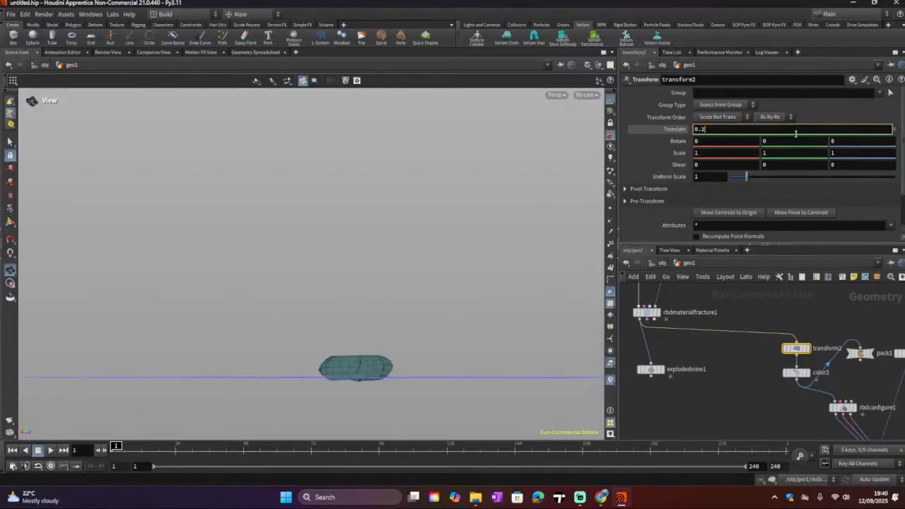
scroll(795, 134, "up", 1)
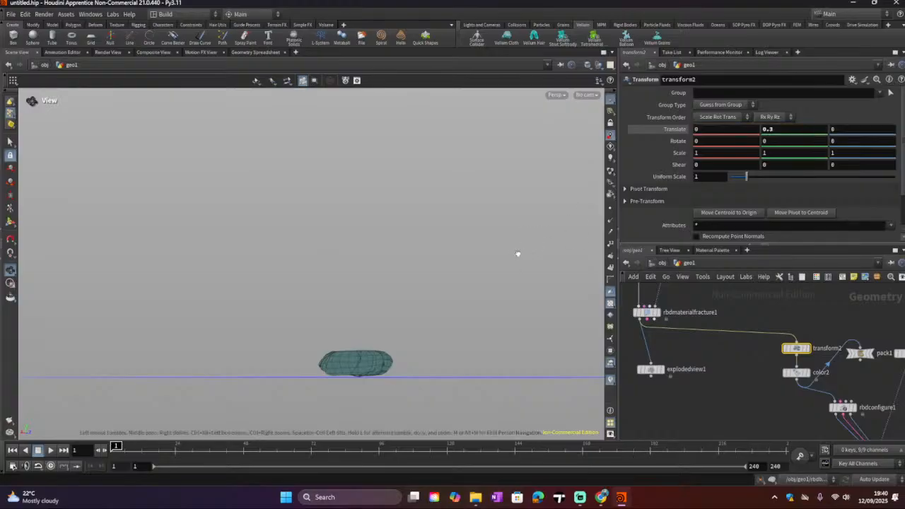
left_click_drag(517, 255, 511, 255)
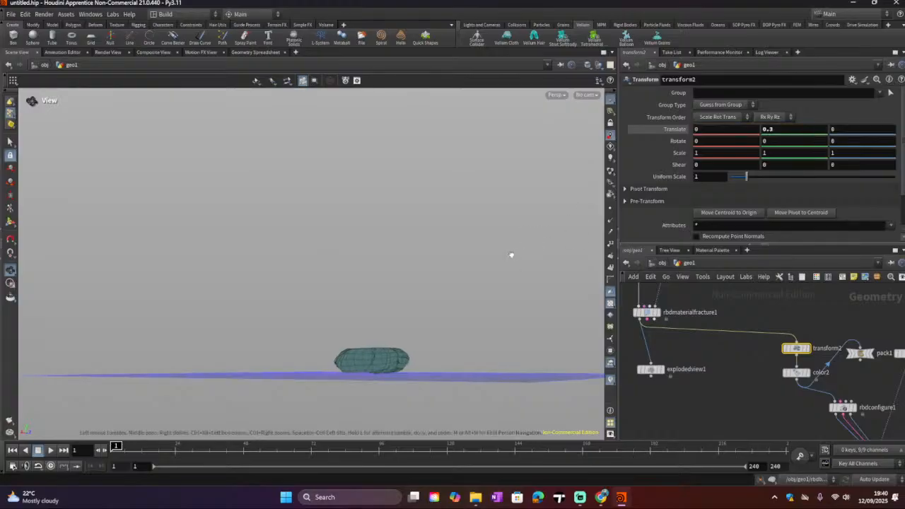
left_click(769, 129)
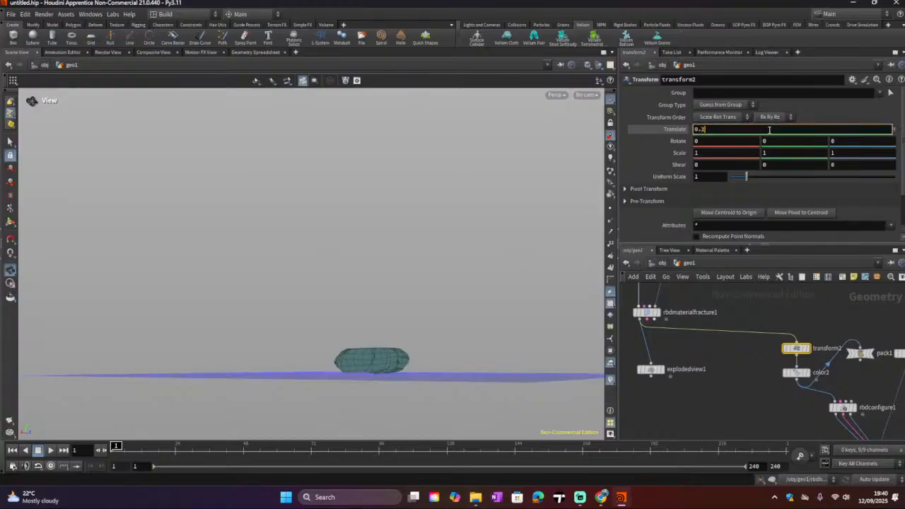
key("Return")
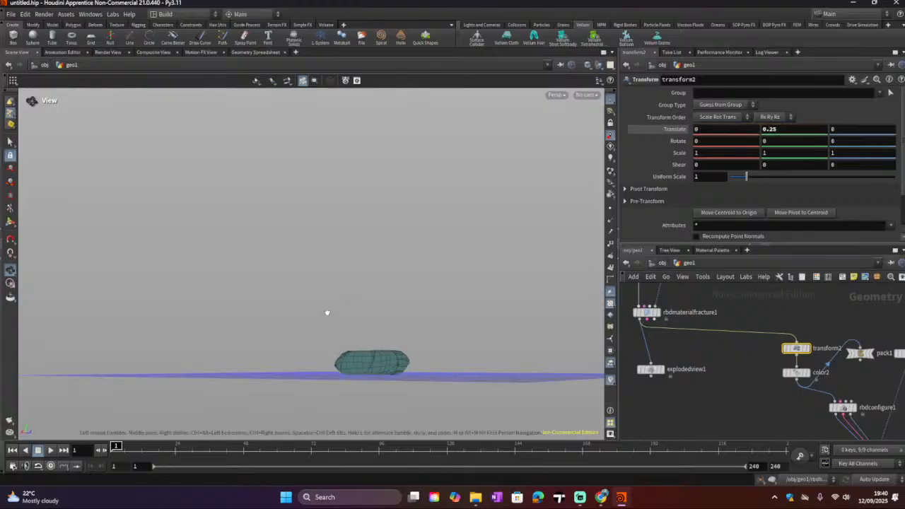
Step: Nudge transform2's Y translation upward in small increments, finally setting it to 0.3
left_click_drag(326, 312, 345, 298)
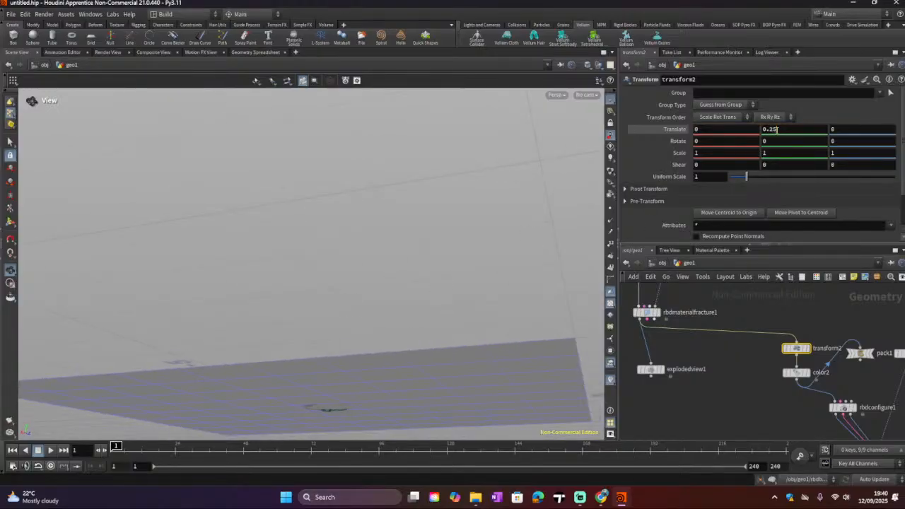
left_click(772, 129)
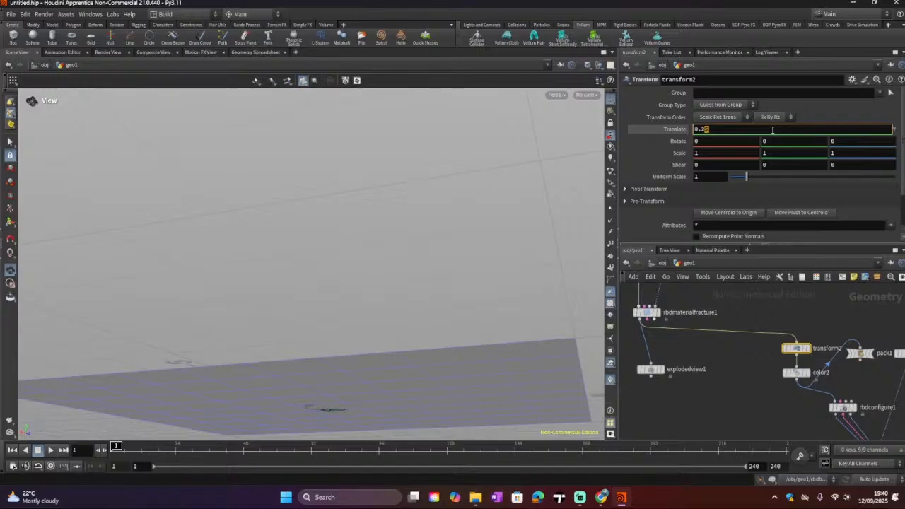
key("Return")
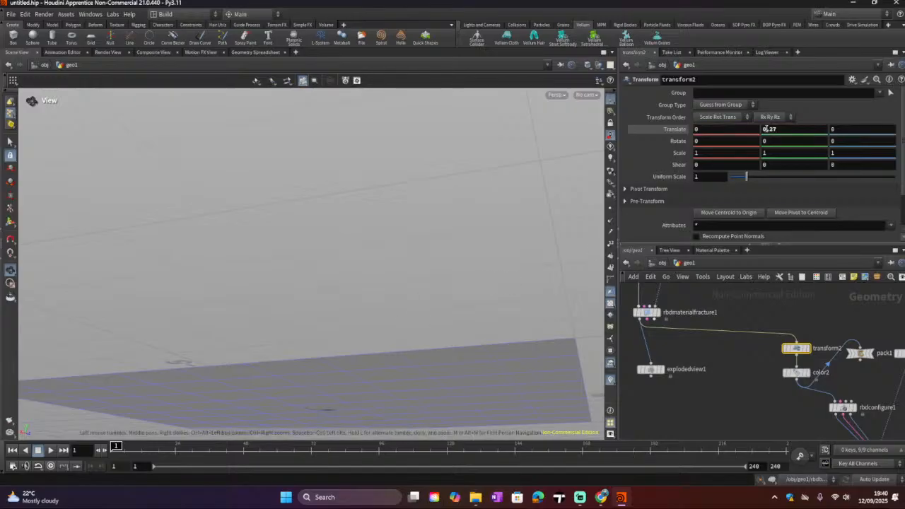
left_click(773, 129)
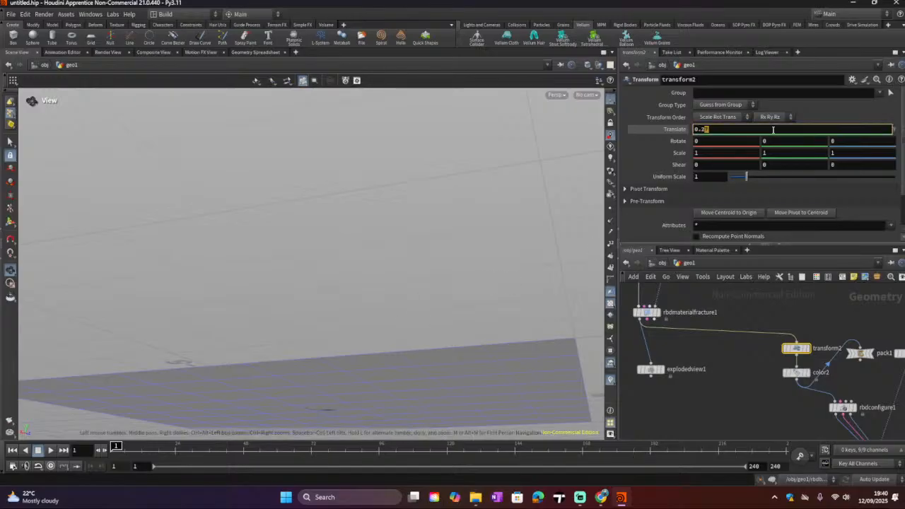
key("Return")
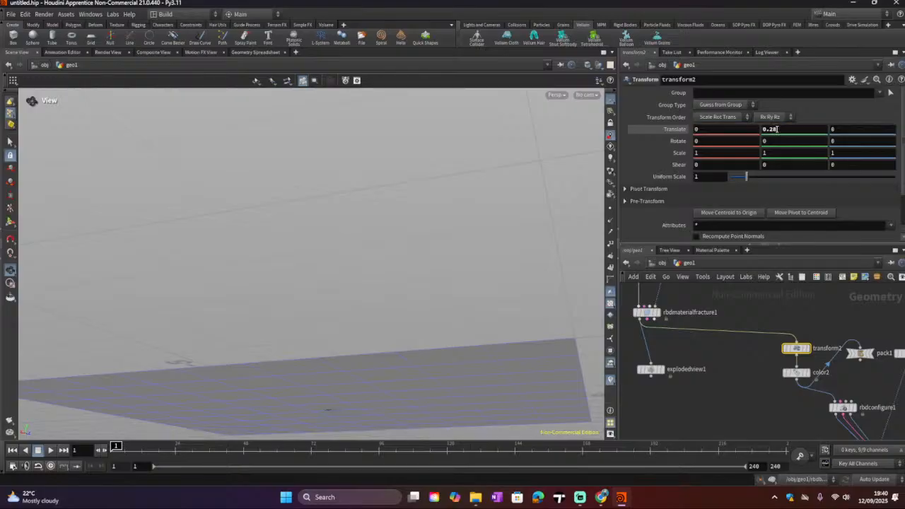
left_click(773, 130)
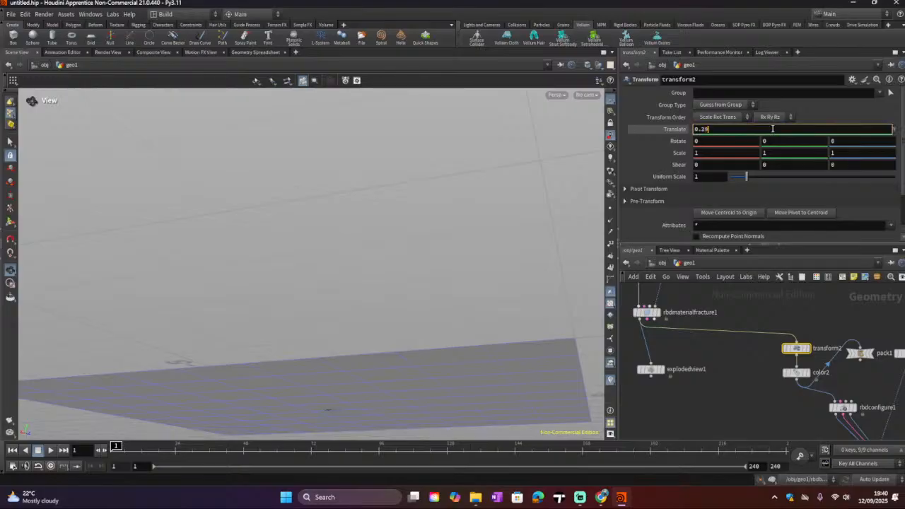
key("Return")
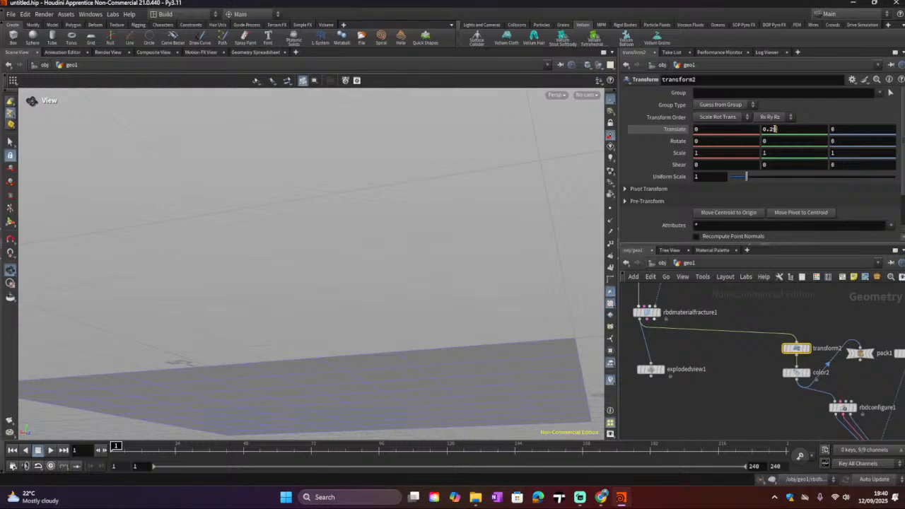
double_click(772, 129)
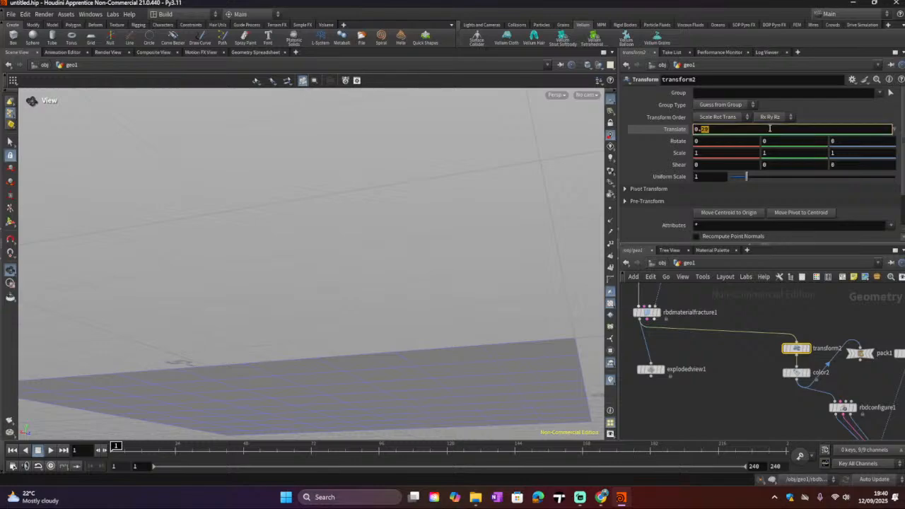
type("3")
key("Return")
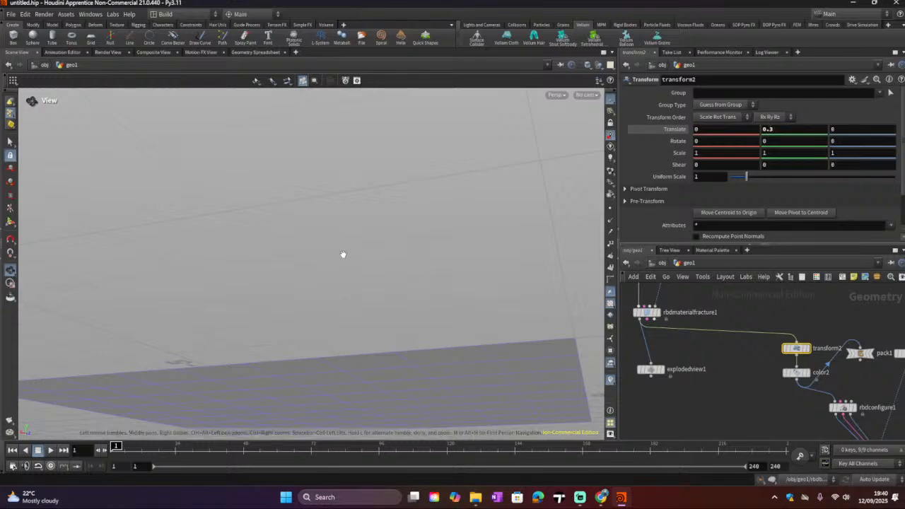
Step: Examine the raised torus above the ground plane and pan the network around the solver nodes
scroll(343, 255, "down", 2)
left_click_drag(349, 264, 394, 285)
scroll(382, 306, "up", 2)
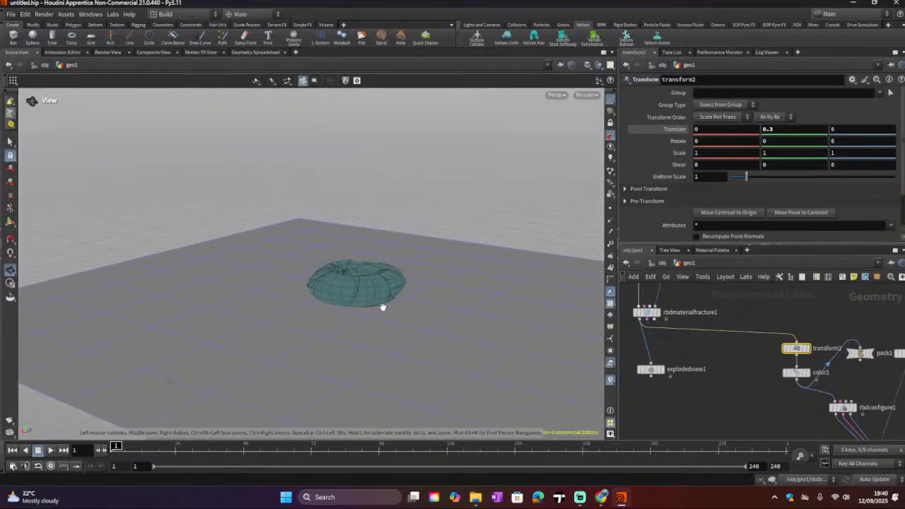
scroll(367, 305, "up", 3)
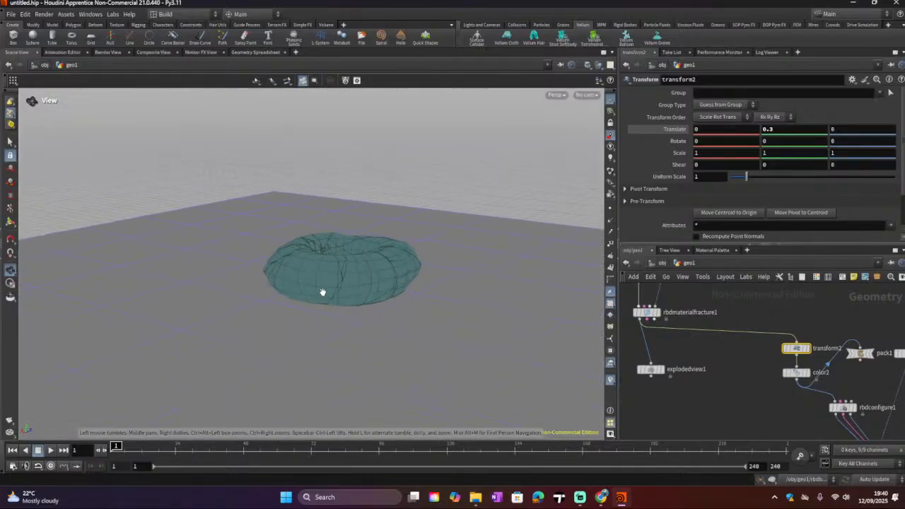
left_click_drag(322, 292, 306, 315)
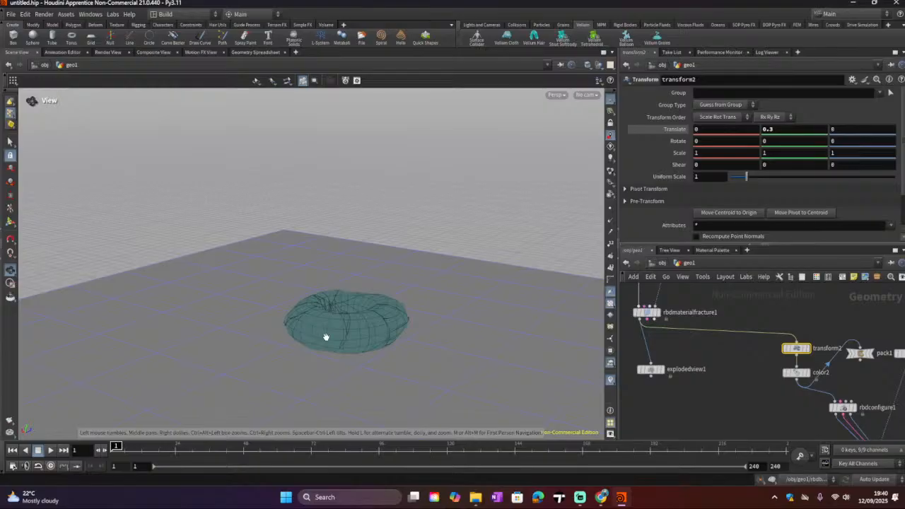
scroll(795, 425, "down", 3)
scroll(794, 420, "up", 3)
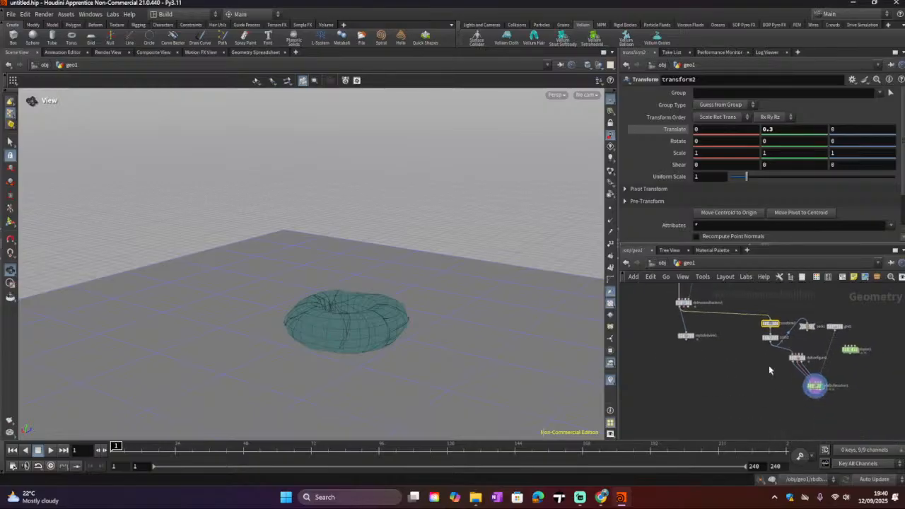
left_click_drag(816, 353, 761, 357)
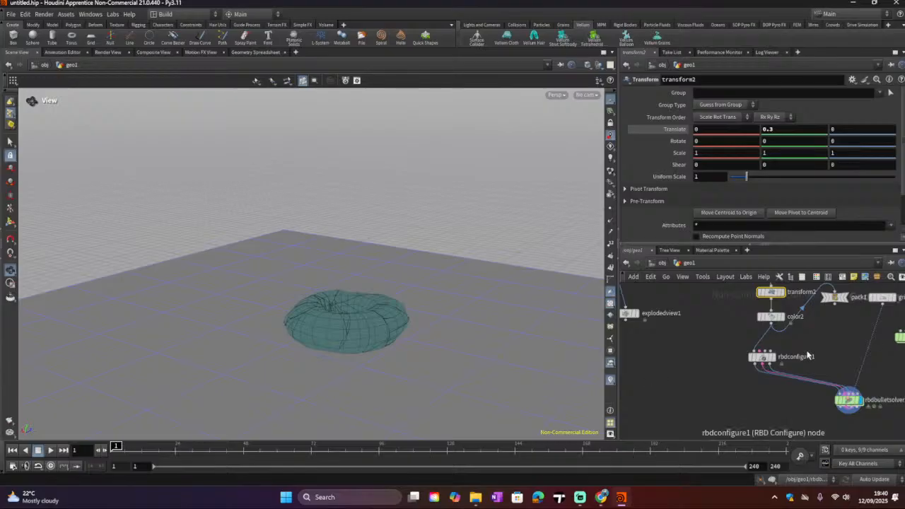
middle_click_drag(807, 353, 757, 374)
left_click_drag(834, 323, 825, 314)
left_click_drag(860, 359, 882, 344)
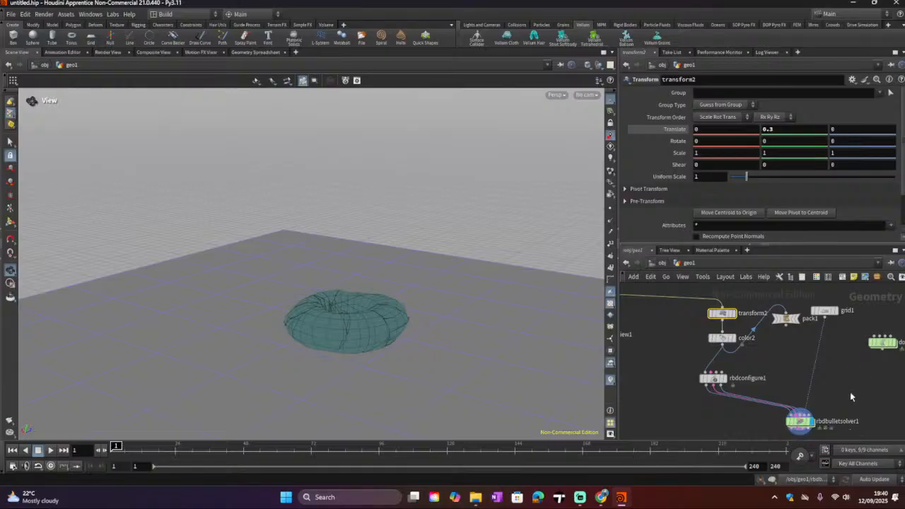
middle_click_drag(830, 379, 811, 376)
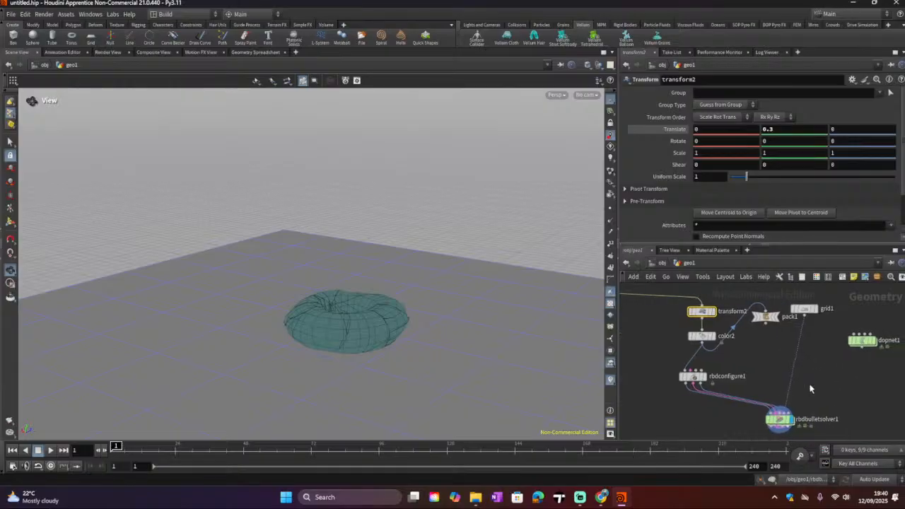
Step: Add a Sphere (Polygons) node to the network, placing it beside the DOP network node
key("Tab")
mouse_move(811, 388)
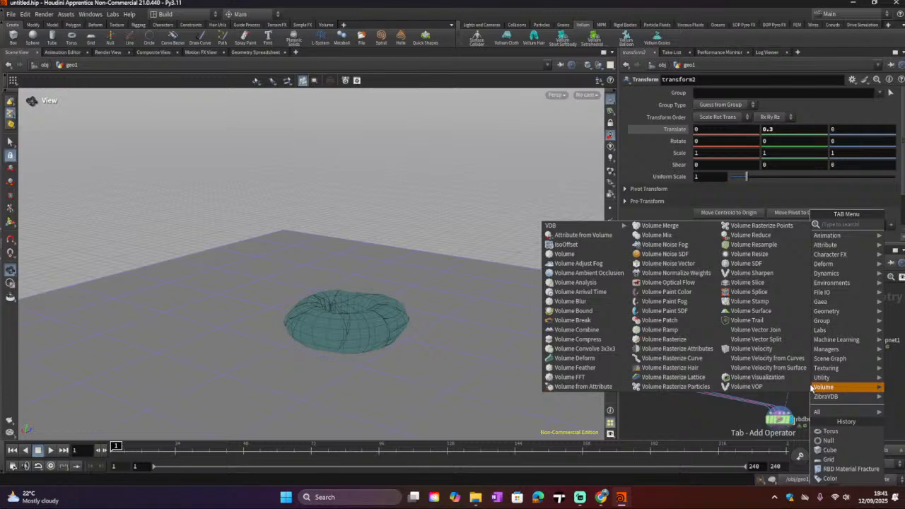
type("sp")
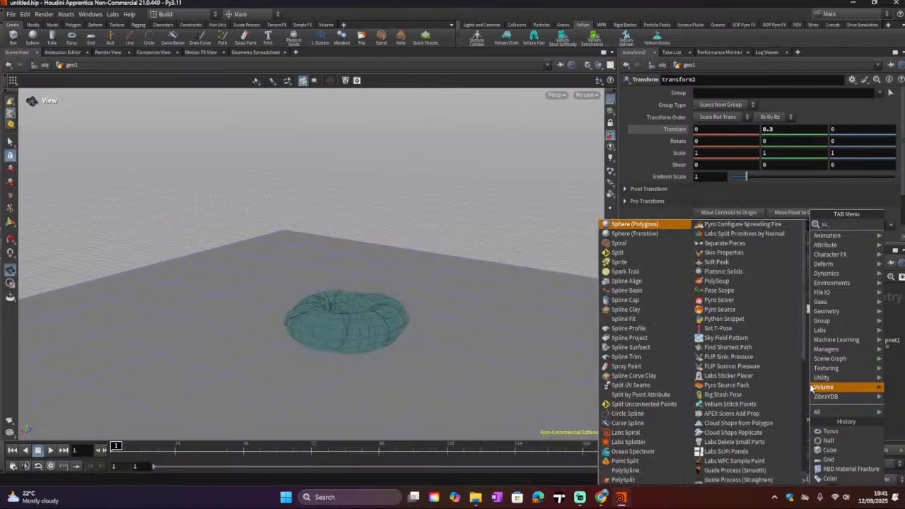
left_click(656, 226)
left_click(831, 370)
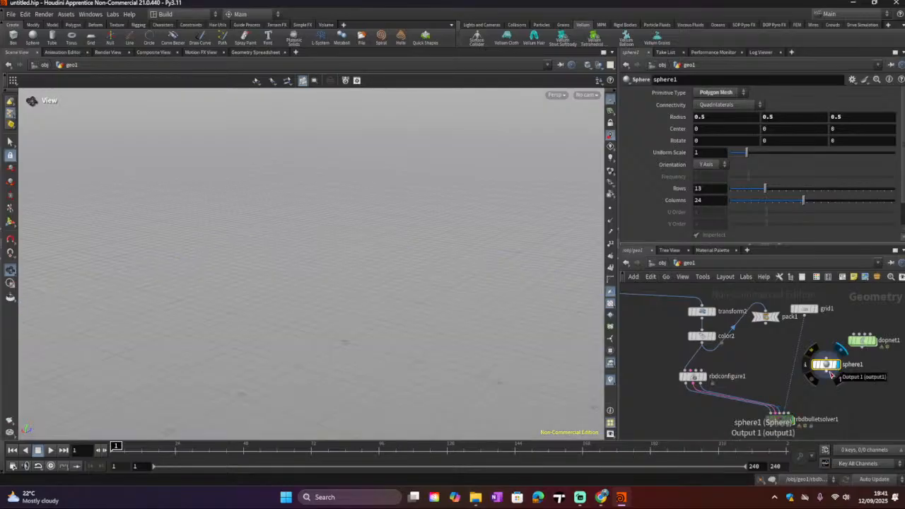
Step: Delete the Sphere node and move the Platonic Solids node beside the DOP network
left_click_drag(831, 372, 874, 378)
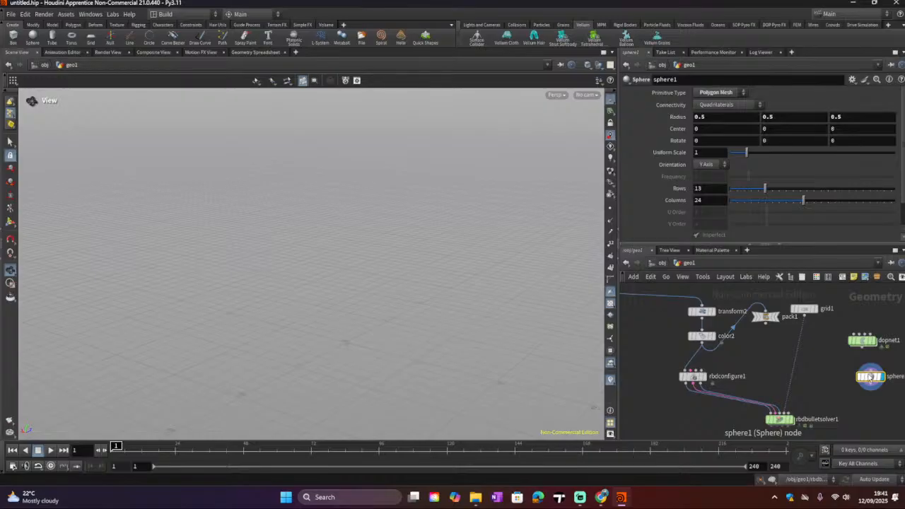
key("Delete")
scroll(837, 377, "down", 2)
middle_click_drag(776, 376, 744, 448)
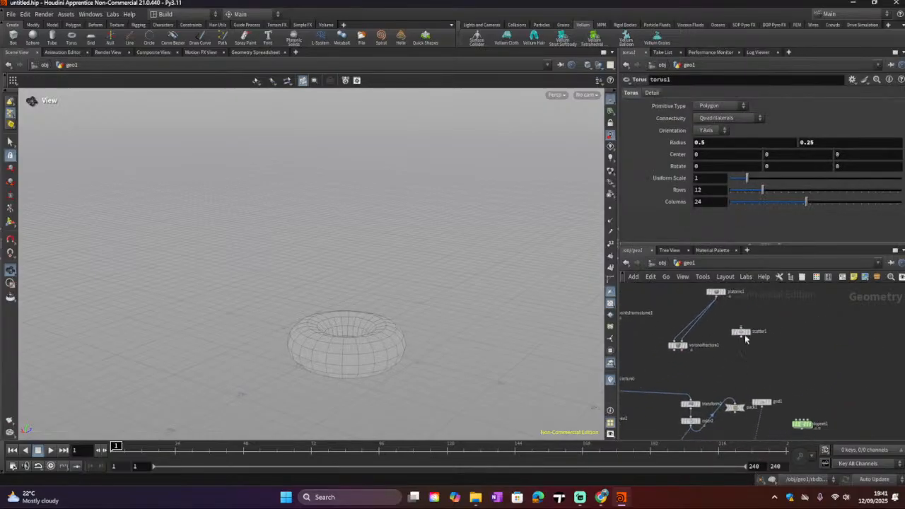
left_click_drag(715, 290, 819, 388)
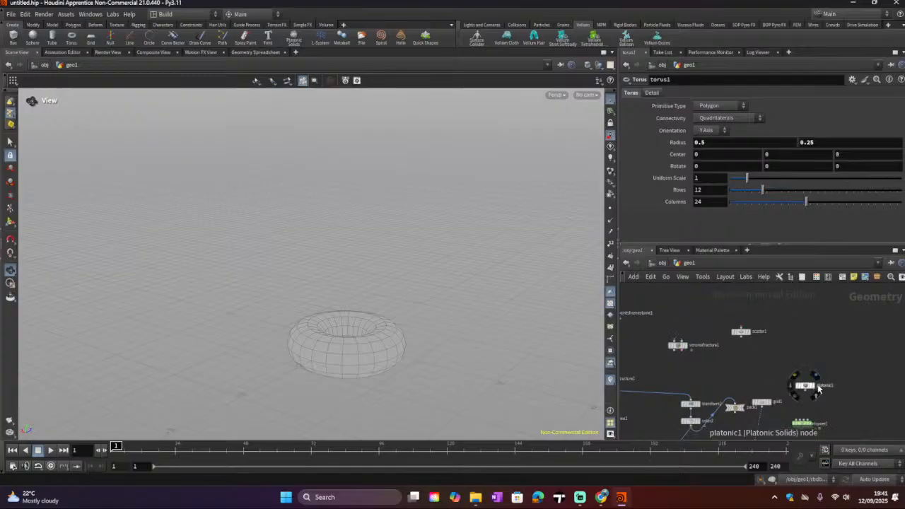
left_click(816, 388)
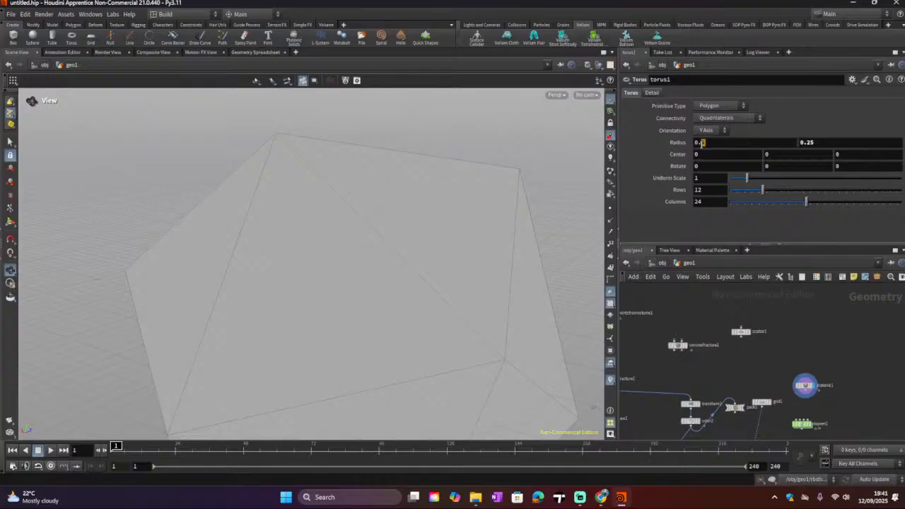
left_click(701, 142)
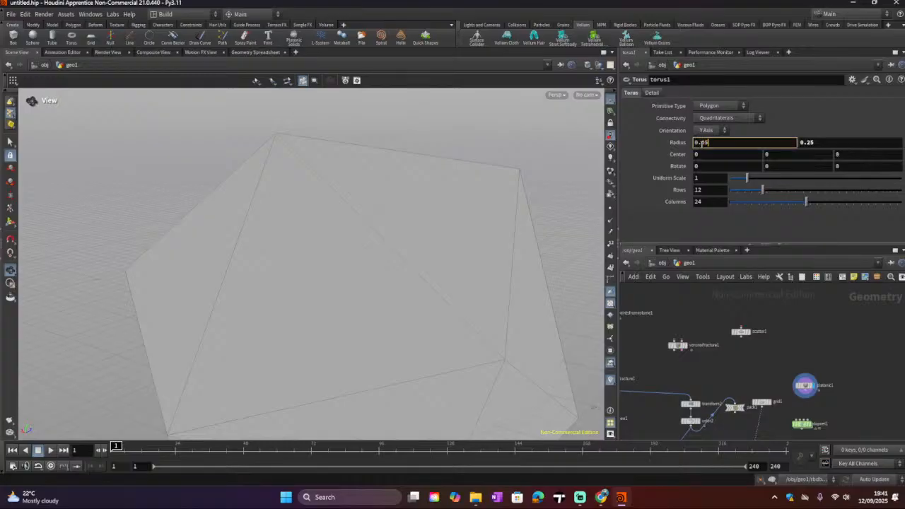
key("Return")
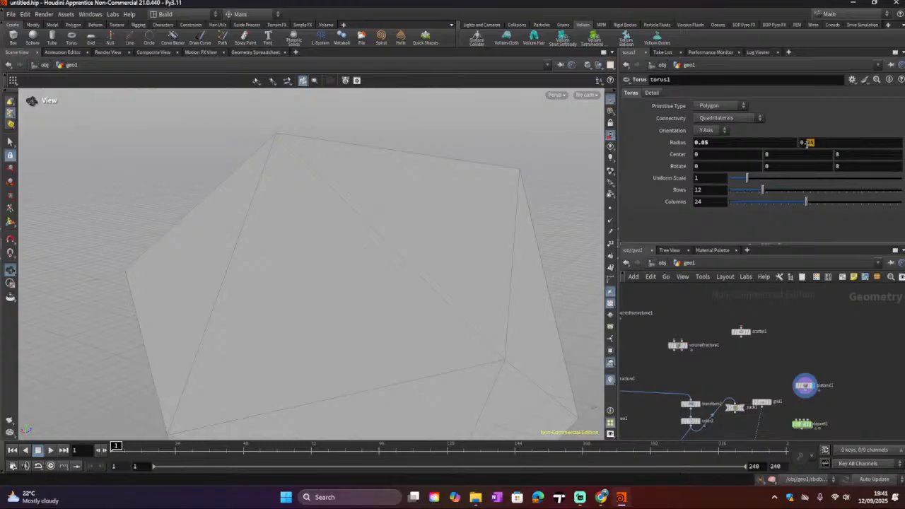
left_click(806, 142)
type("0.")
key("Return")
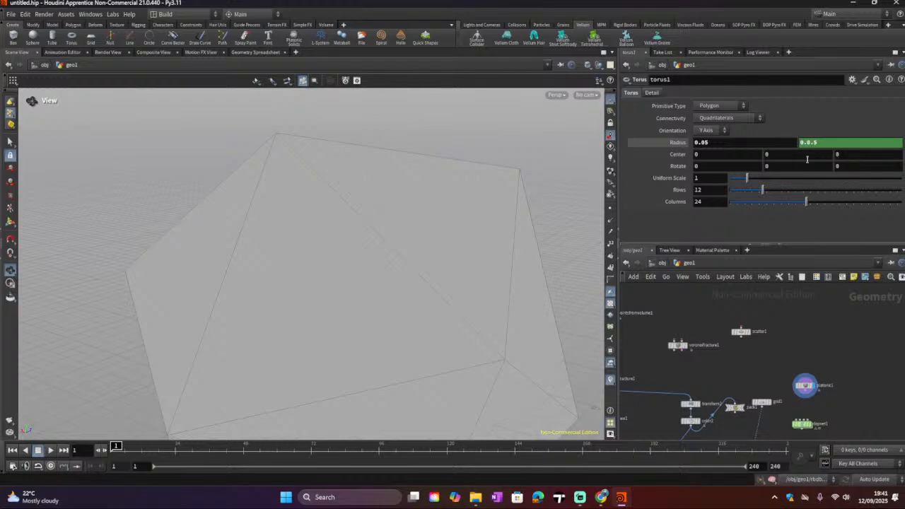
key("ctrl+z")
key("ctrl+z")
key("ctrl+z")
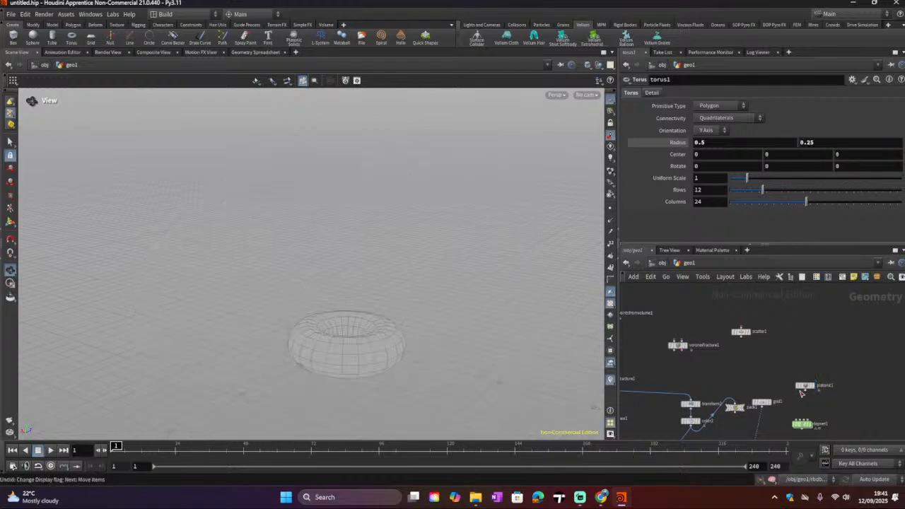
Step: Display the platonic solid and set the torus's uniform scale to about 0.33
left_click(814, 386)
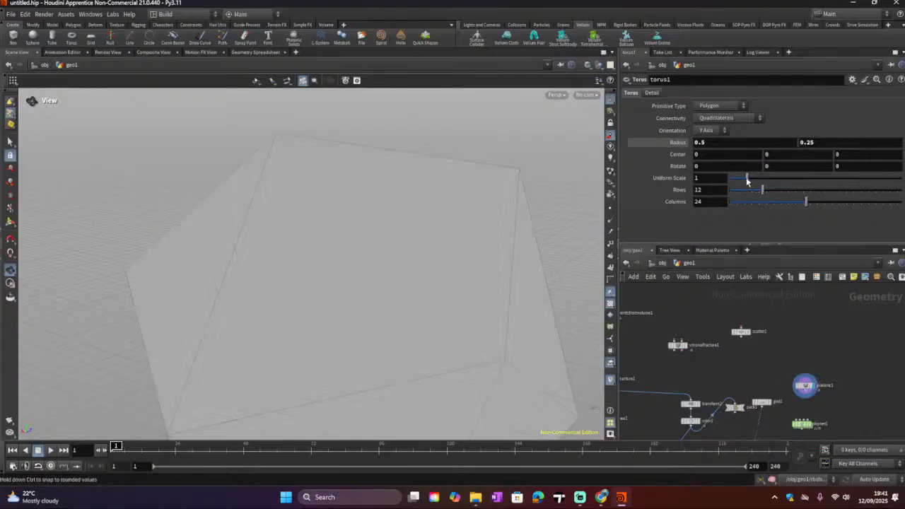
left_click_drag(746, 181, 735, 181)
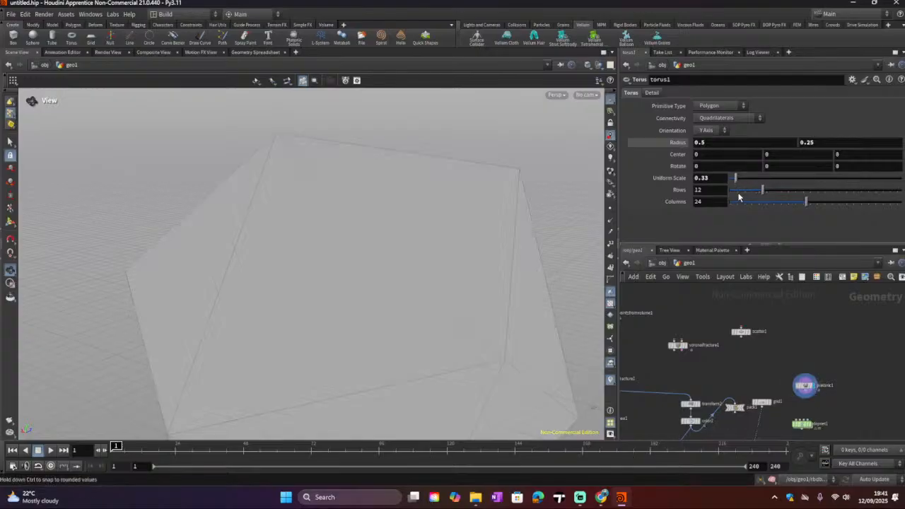
Step: Set the Platonic Solids radius to about 0.11 and reposition its node in the network
left_click(805, 386)
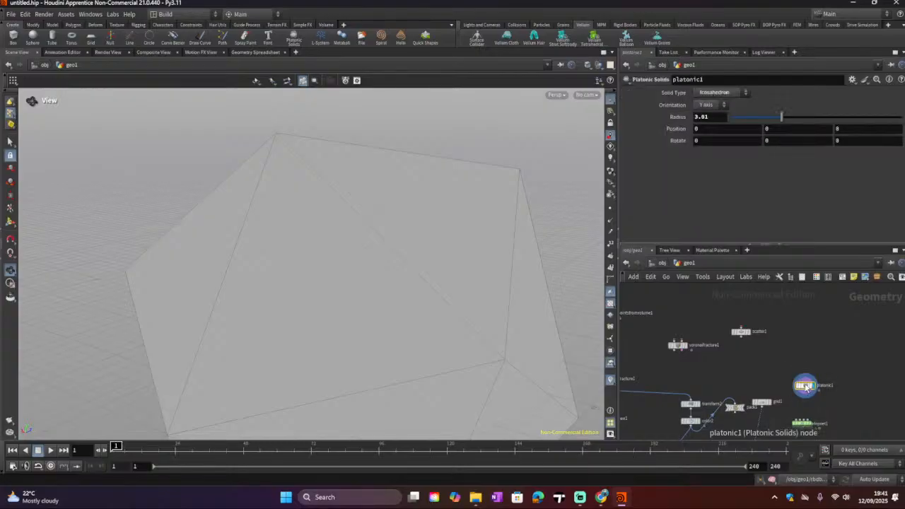
left_click_drag(781, 116, 733, 127)
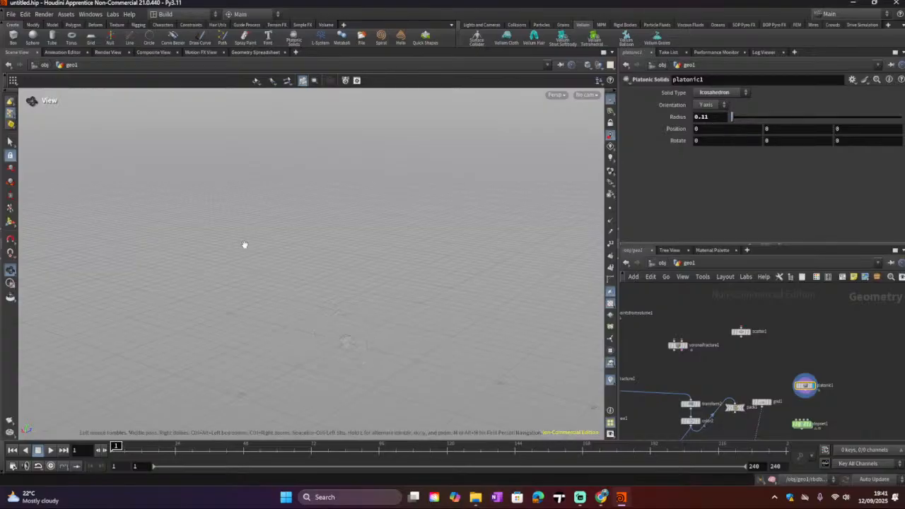
middle_click_drag(824, 395, 809, 350)
Step: Add a Transform node and wire the platonic solid's output into it
key("Tab")
type("t")
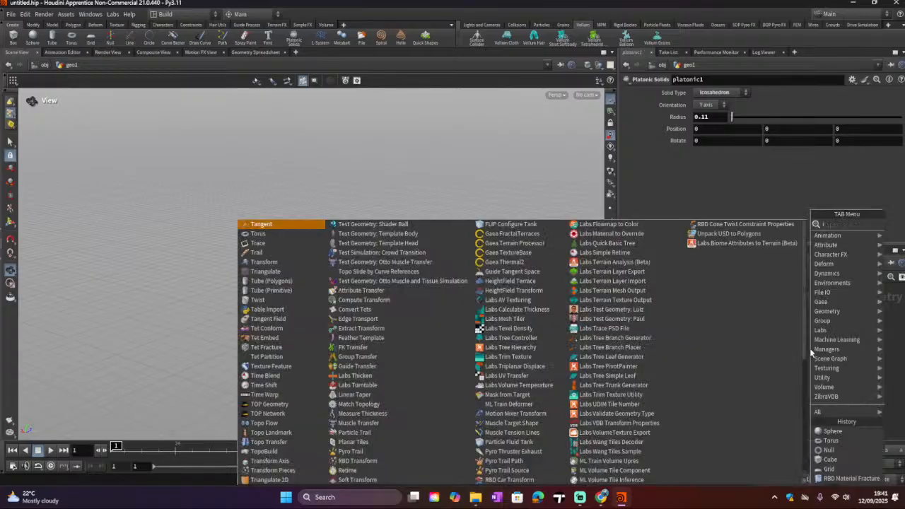
type("ra")
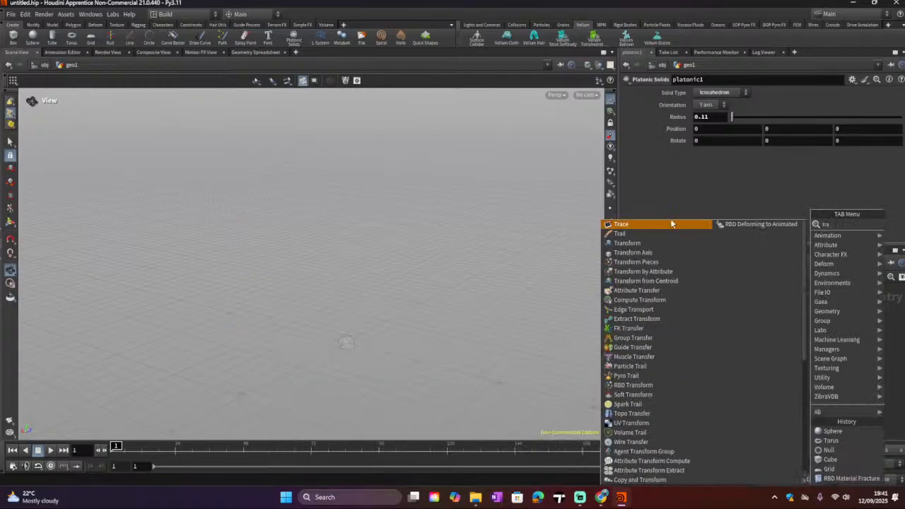
left_click(660, 244)
left_click(809, 354)
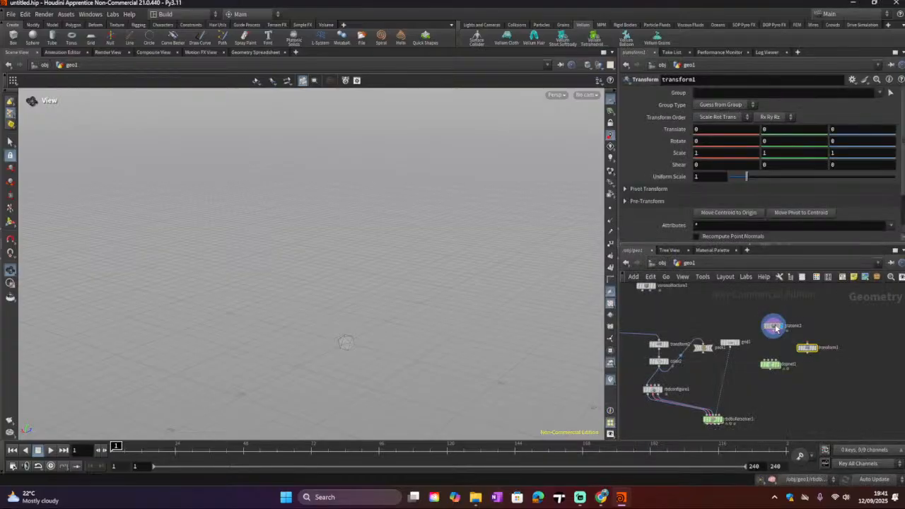
mouse_move(773, 327)
left_mouse_down()
mouse_move(778, 316)
mouse_move(806, 342)
left_mouse_up()
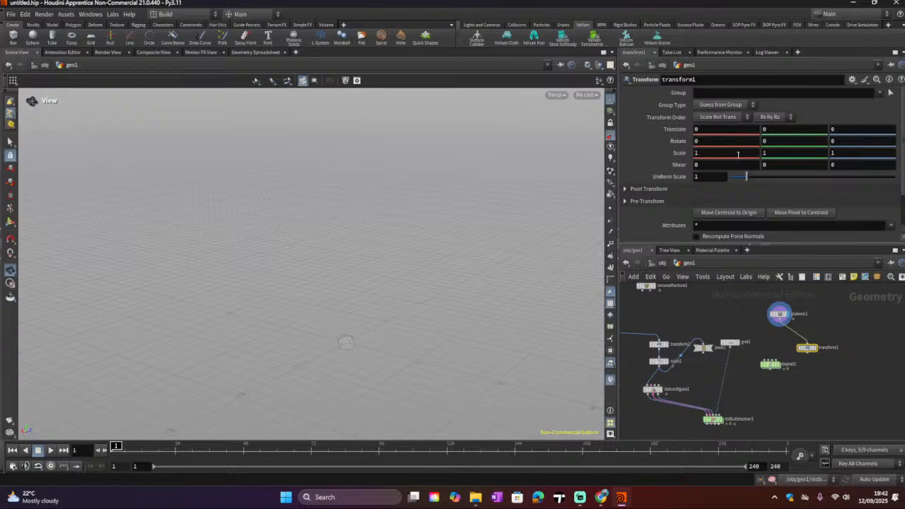
Step: Display transform1 and set its Y translation to 0.25
left_click(776, 129)
type("0.3")
left_click(815, 350)
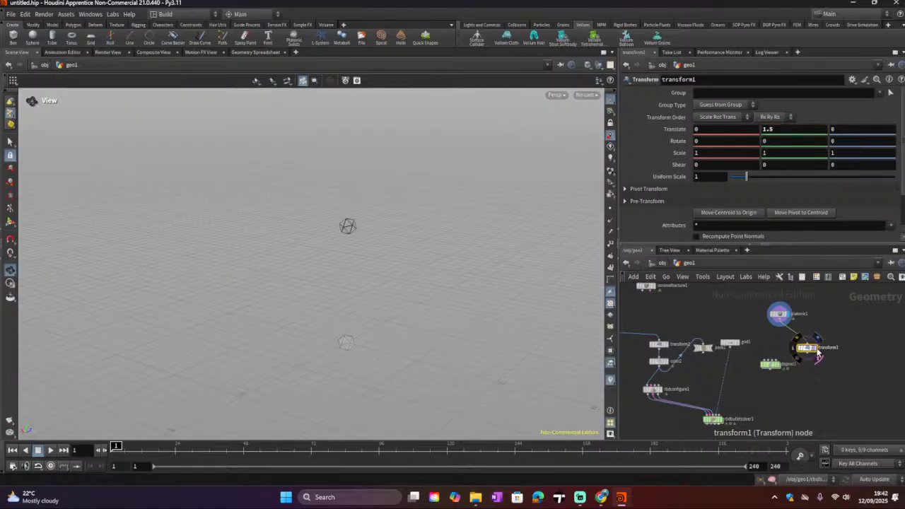
left_click(817, 354)
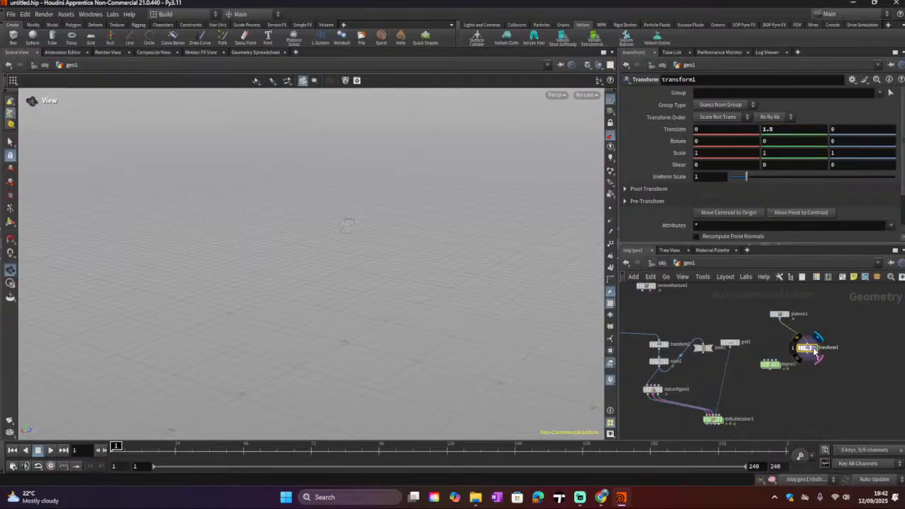
double_click(790, 129)
type("0")
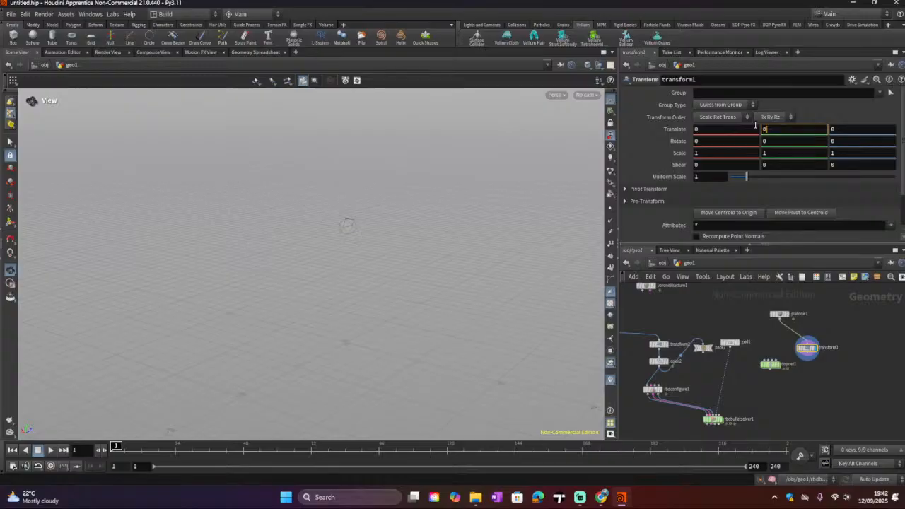
key("Return")
Step: Switch the display to the RBD Bullet Solver output
left_click(718, 423)
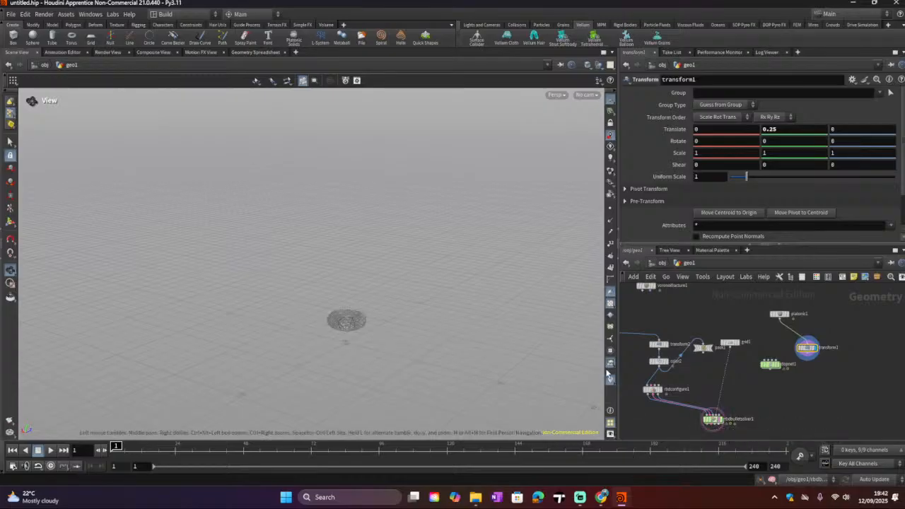
left_click_drag(327, 341, 382, 319)
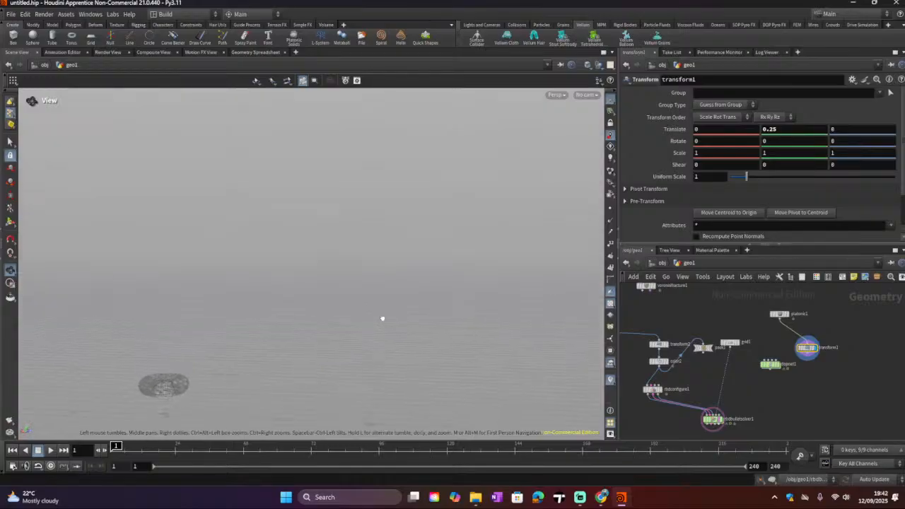
middle_click_drag(397, 313, 746, 142)
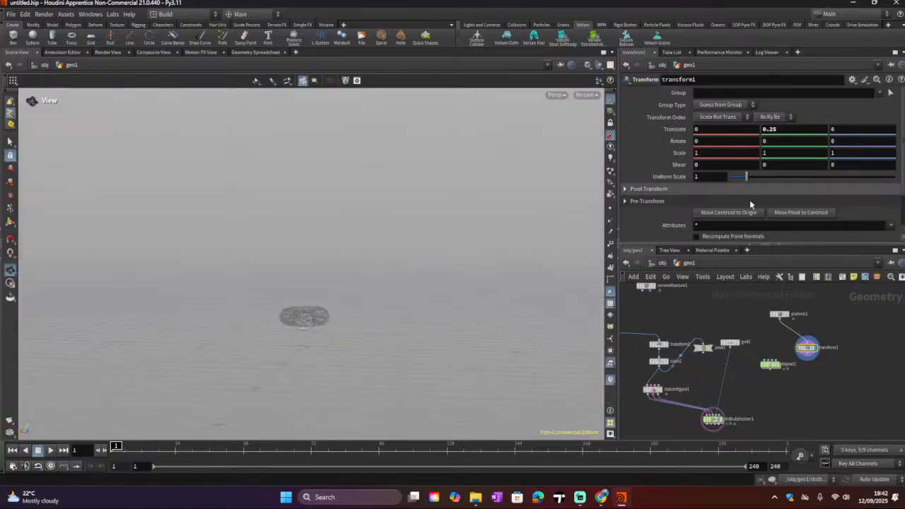
Step: Set transform1's X translation to -1.5 and keyframe the translation at frame 1
left_click(747, 129)
scroll(747, 129, "down", 3)
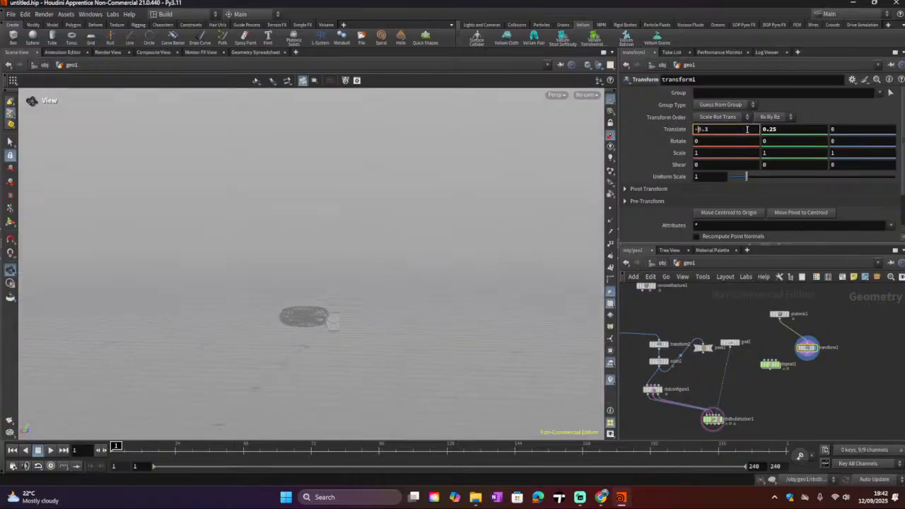
scroll(747, 130, "down", 12)
right_click(682, 131)
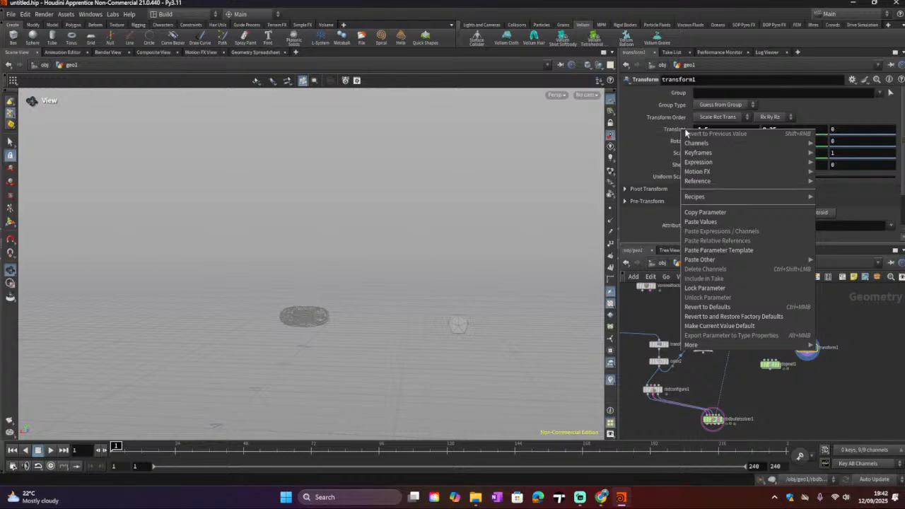
mouse_move(707, 153)
left_click(834, 152)
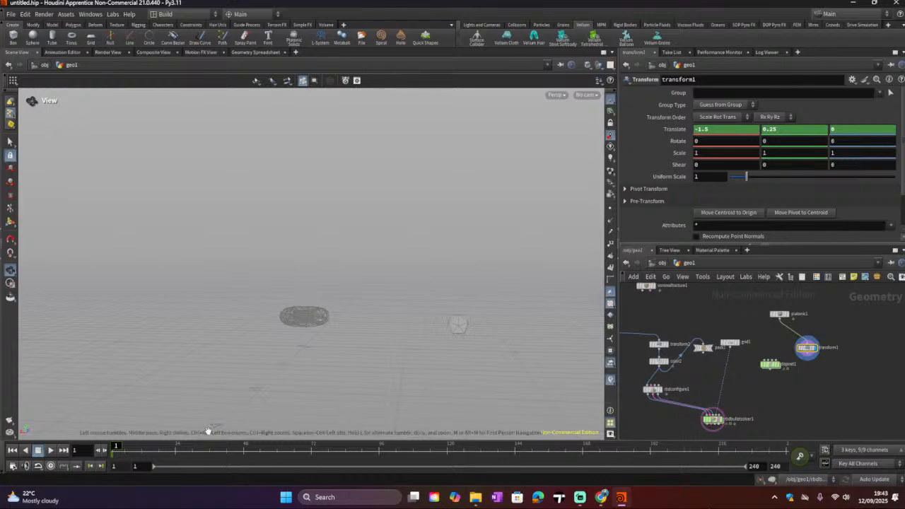
Step: At frame 7, set transform1's X translation to 1.5 and keyframe the translation
left_click_drag(117, 448, 375, 446)
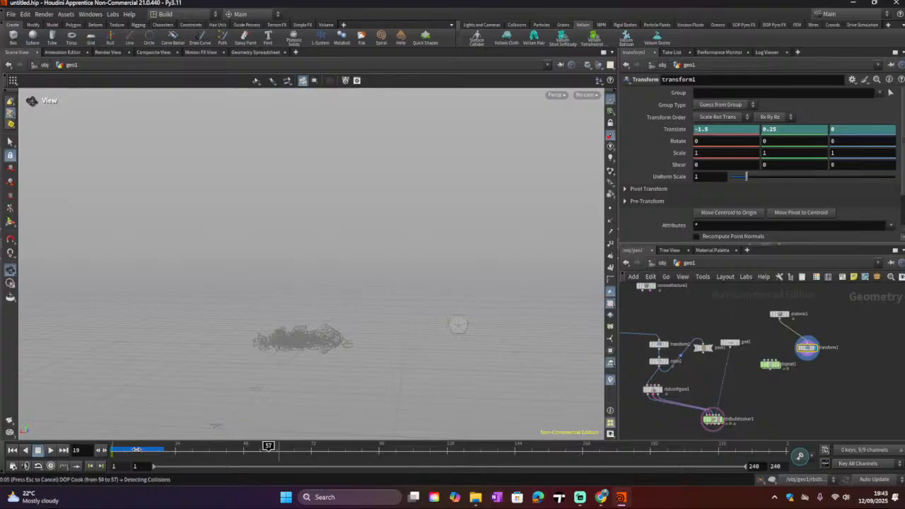
left_click(136, 449)
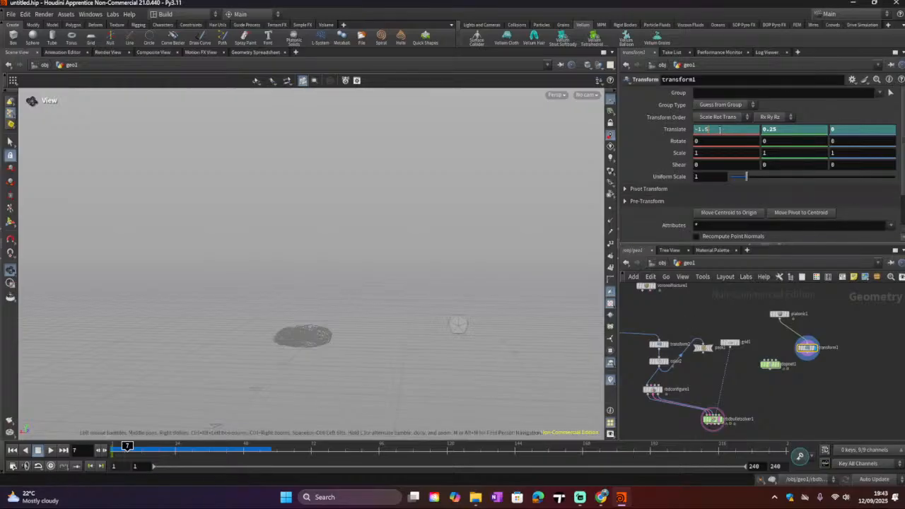
left_click_drag(719, 129, 699, 130)
type("1")
left_click(698, 129)
key("BackSpace")
key("Return")
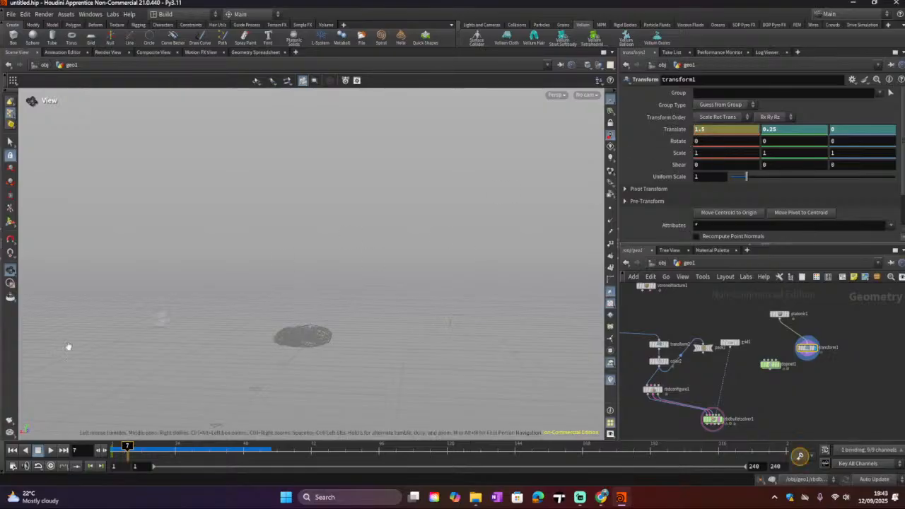
right_click(680, 130)
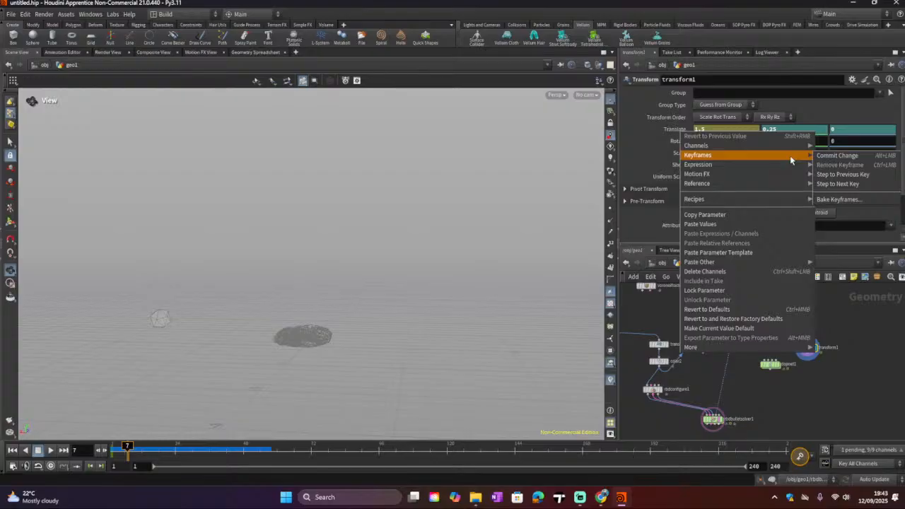
left_click(835, 155)
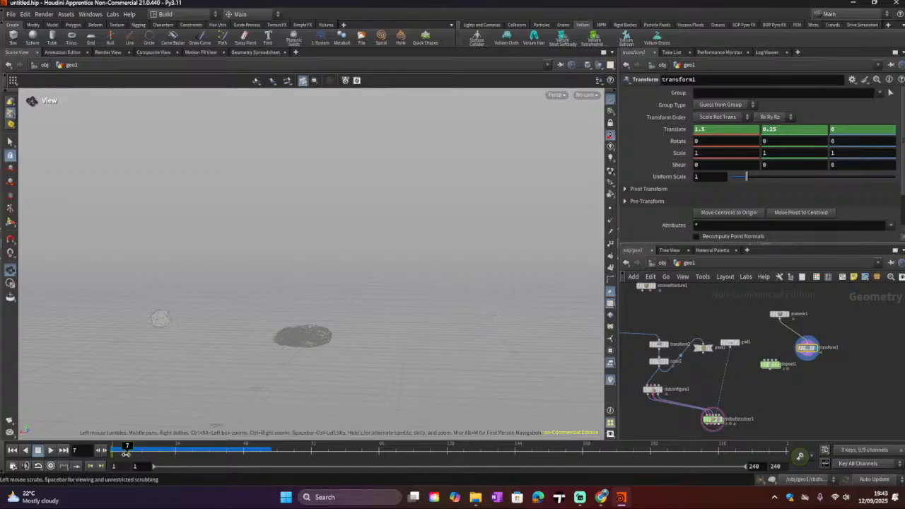
Step: Return to frame 1, add a Merge node combining transform1 and grid1, and wire it into the RBD Bullet Solver
left_click_drag(127, 446, 111, 446)
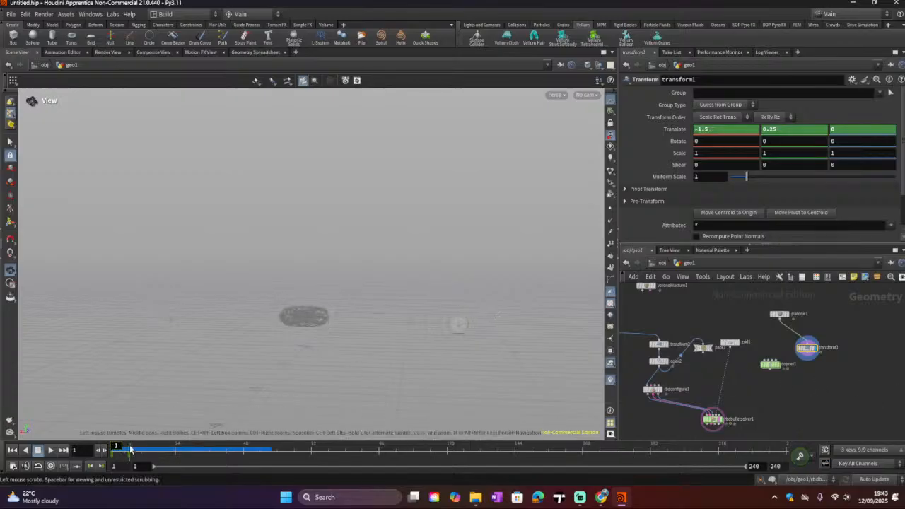
mouse_move(116, 447)
left_mouse_down()
mouse_move(126, 447)
mouse_move(116, 447)
left_mouse_up()
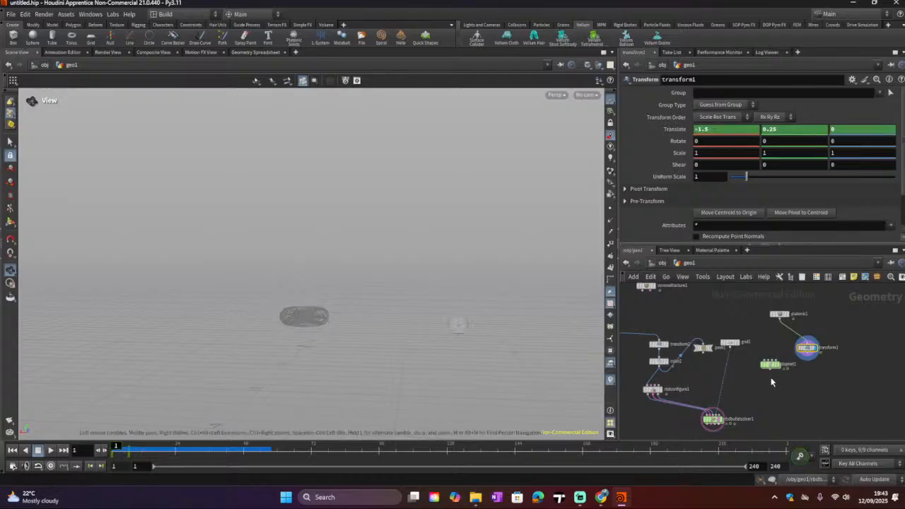
key("Tab")
type("merg")
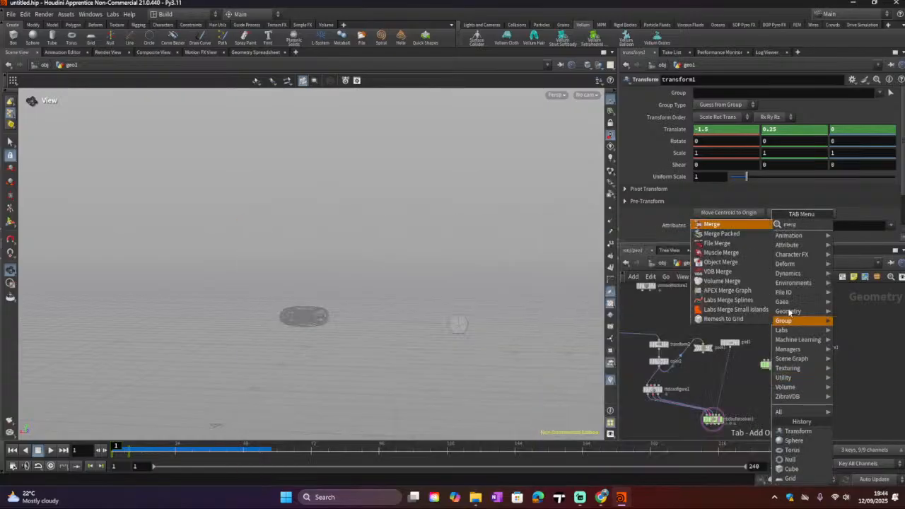
left_click(713, 224)
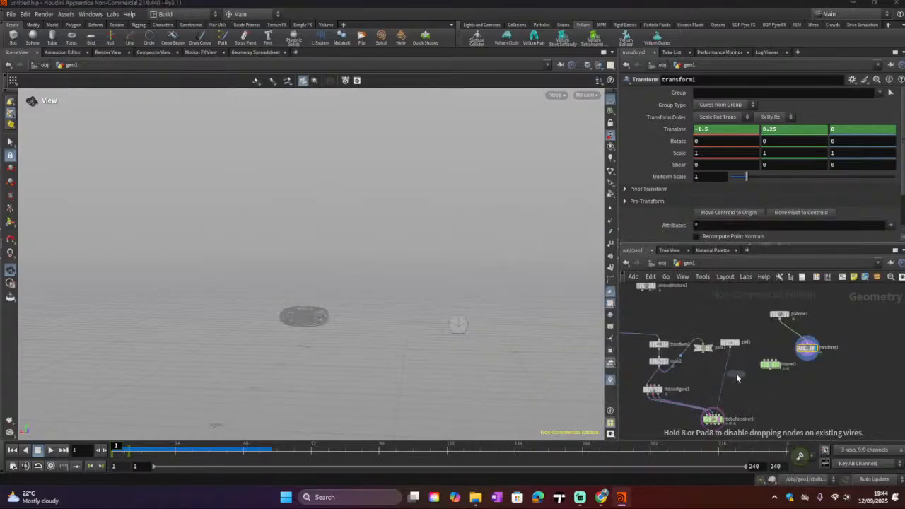
left_click(737, 376)
left_click_drag(800, 362, 751, 382)
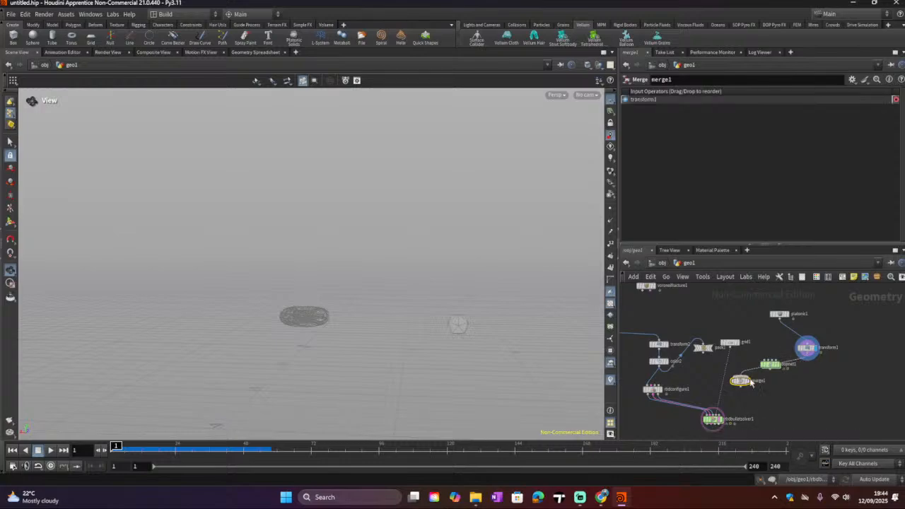
left_click_drag(732, 346, 739, 375)
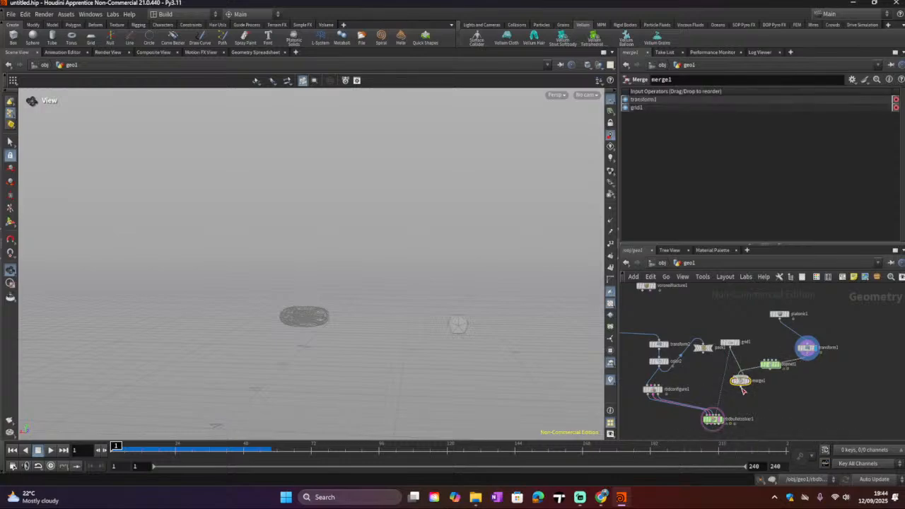
left_click(740, 387)
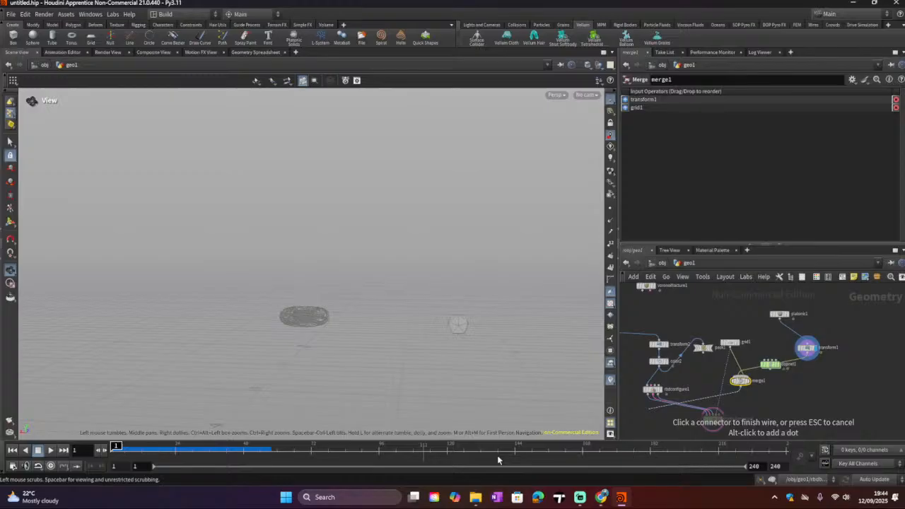
left_click(713, 412)
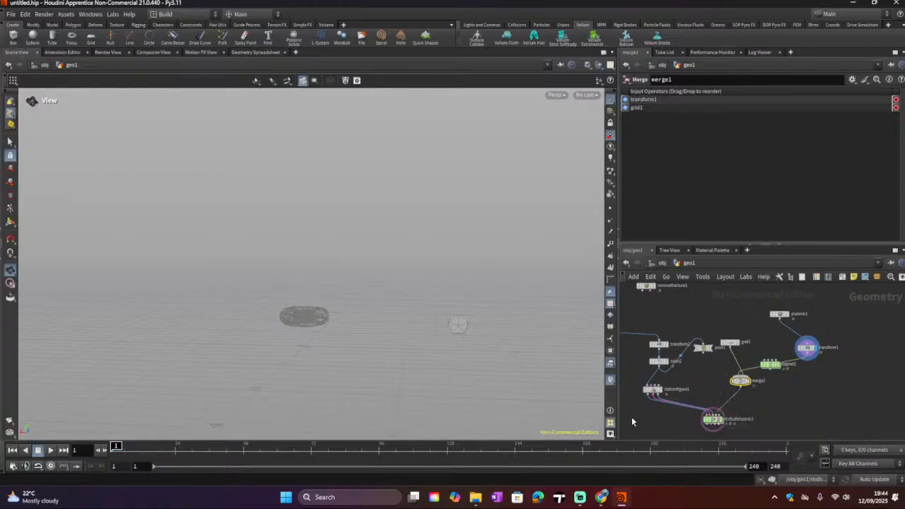
Step: Move the dopnet1 node out of the way in the network
scroll(765, 386, "up", 3)
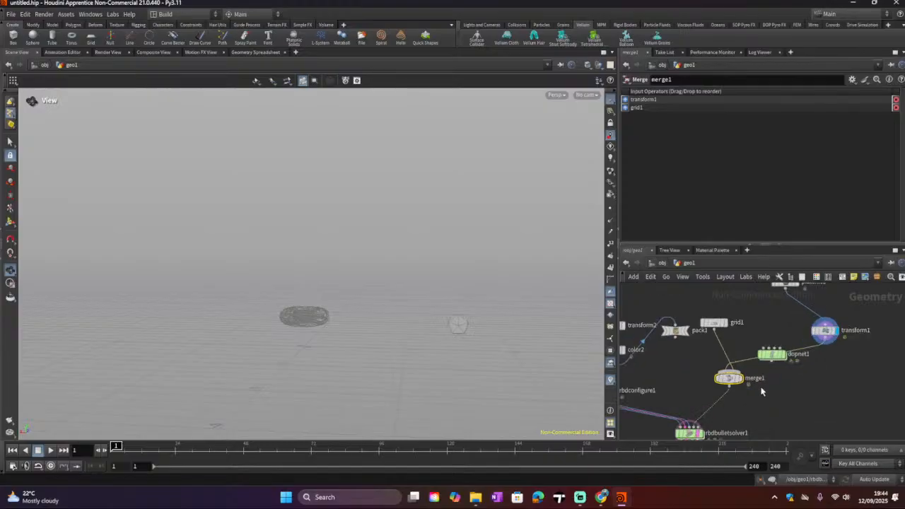
middle_click_drag(750, 410, 749, 361)
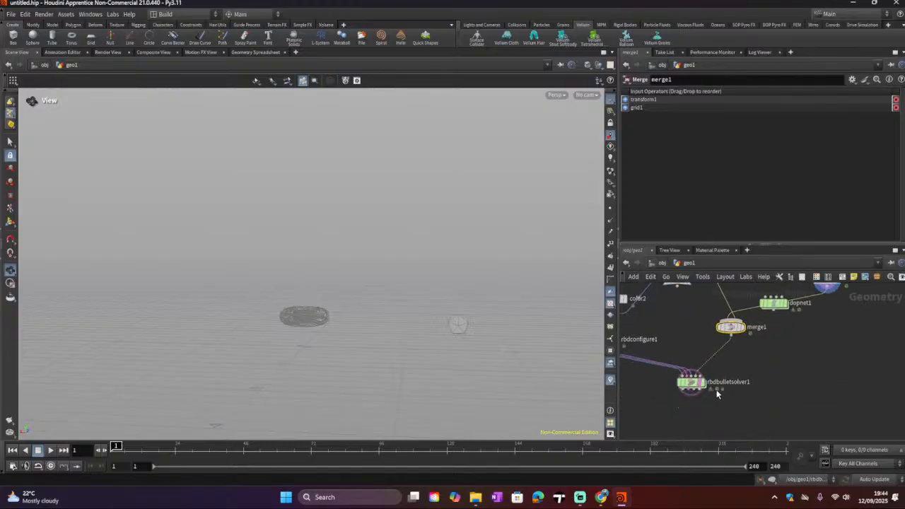
middle_click_drag(817, 325, 790, 374)
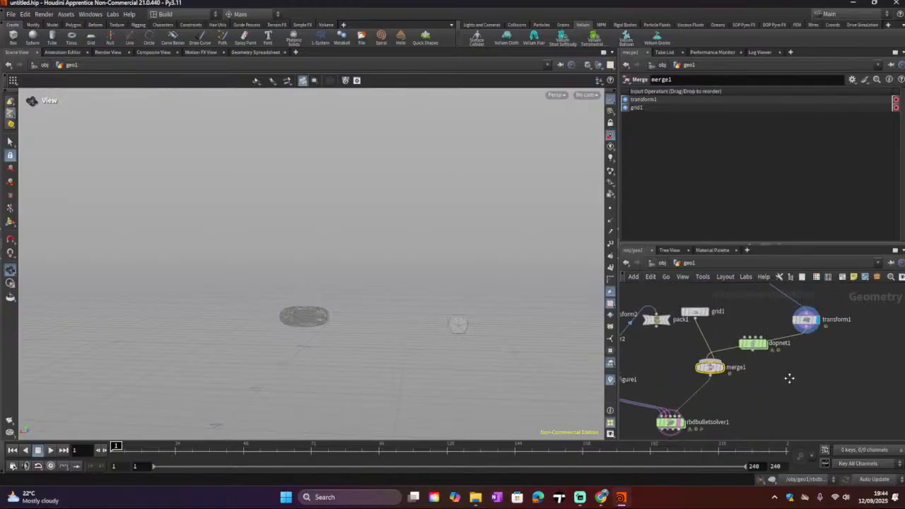
left_click_drag(760, 346, 841, 378)
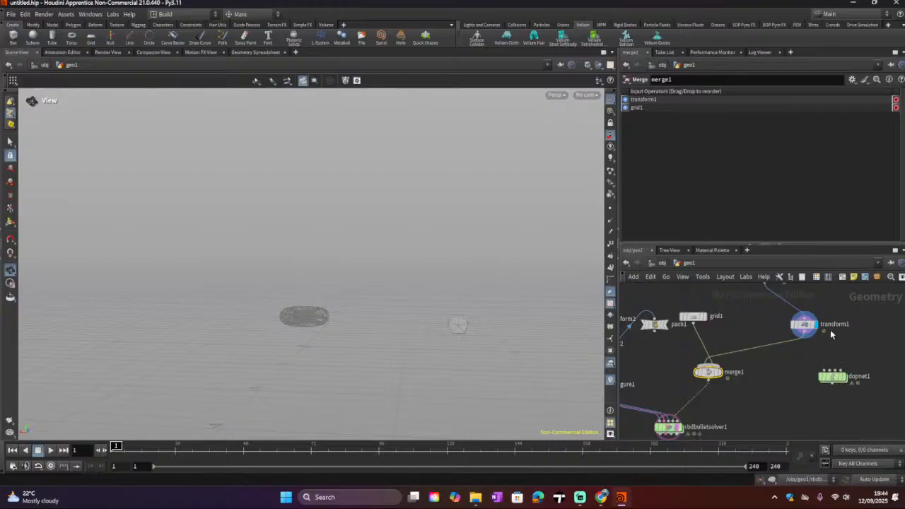
scroll(807, 344, "up", 2)
scroll(807, 345, "down", 3)
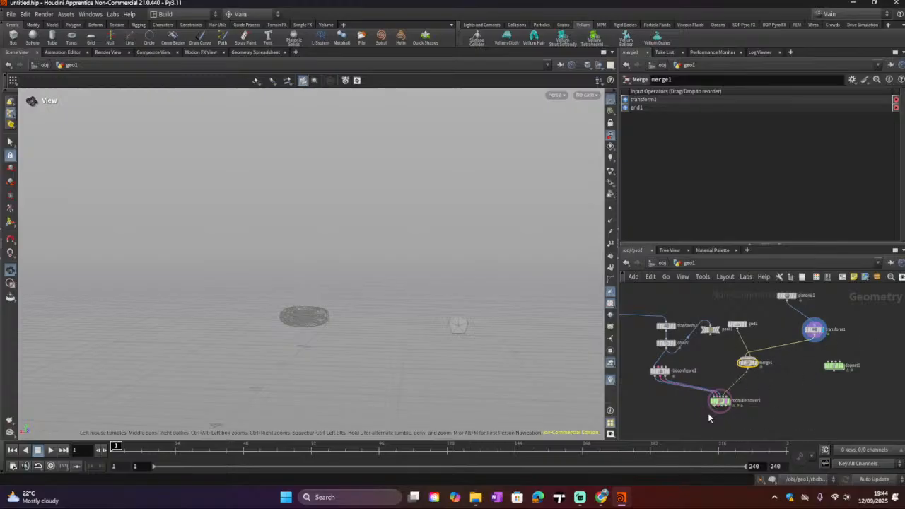
Step: Display the RBD Bullet Solver output, play the simulation, then stop and return to the start
mouse_move(722, 408)
left_click(729, 410)
left_click(730, 406)
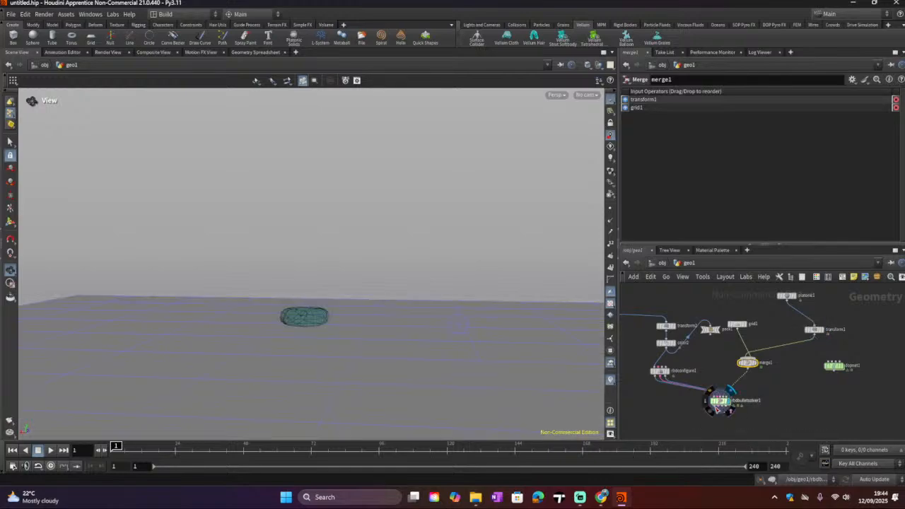
left_click(720, 401)
left_click(51, 450)
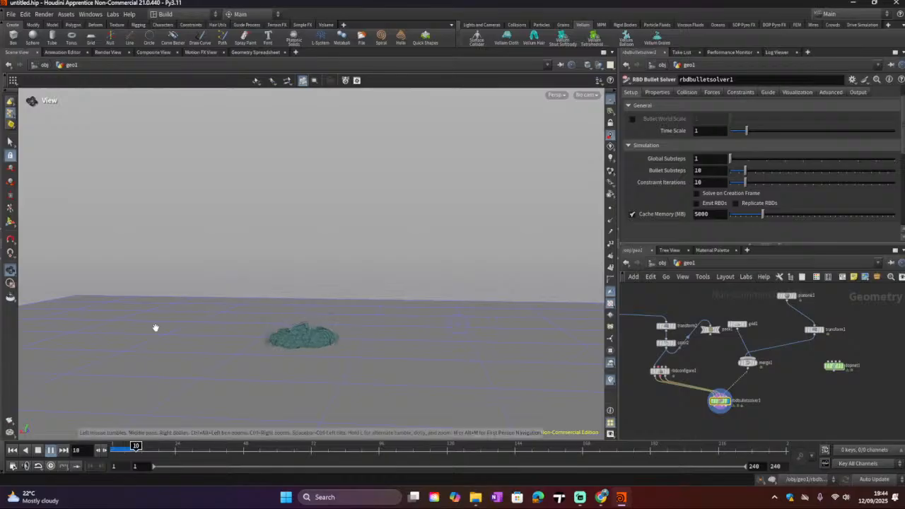
left_click(38, 450)
left_click(10, 453)
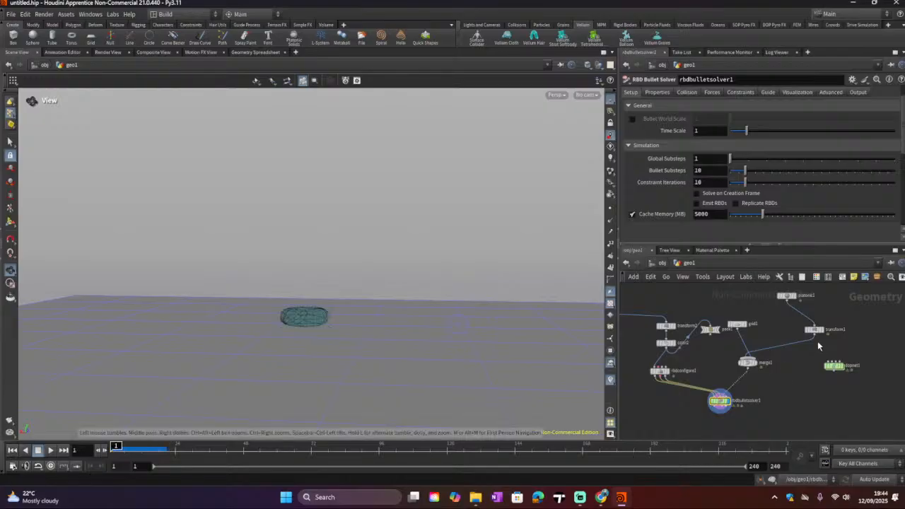
Step: Dive inside the RBD Bullet Solver and examine its forces subnetwork
mouse_move(747, 364)
double_click(720, 402)
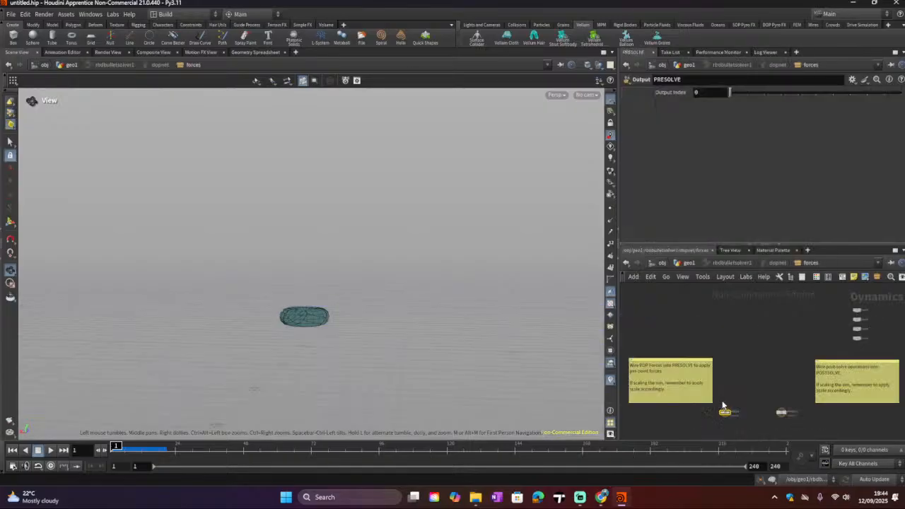
scroll(748, 417, "up", 5)
scroll(776, 375, "down", 1)
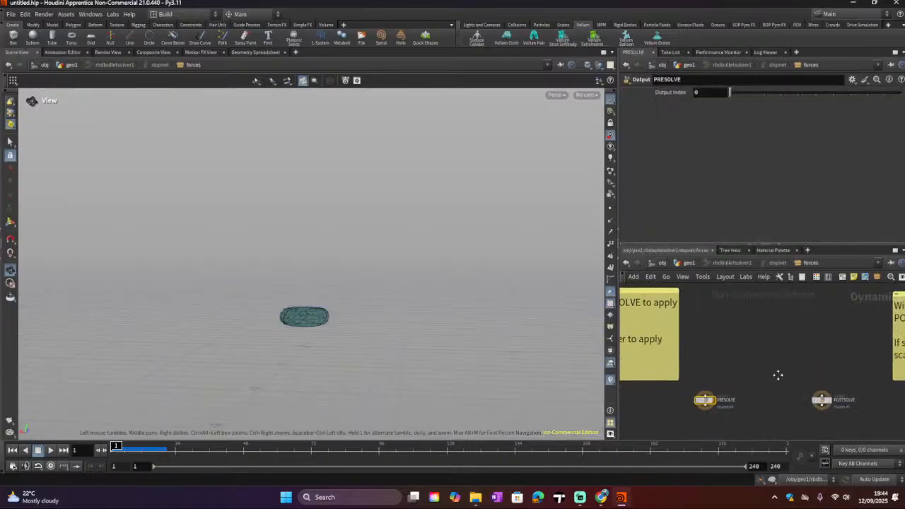
middle_click_drag(778, 376, 752, 421)
scroll(749, 385, "down", 3)
scroll(859, 353, "up", 2)
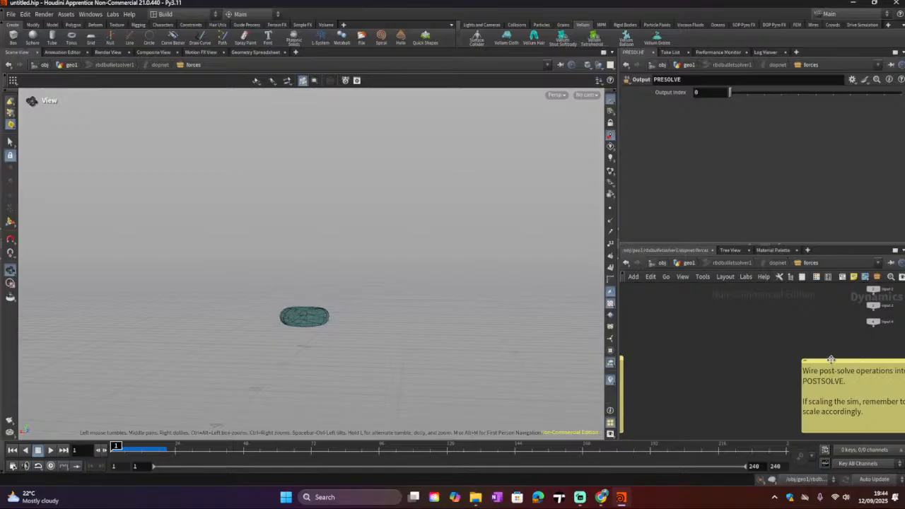
scroll(770, 370, "down", 2)
middle_click_drag(767, 370, 895, 341)
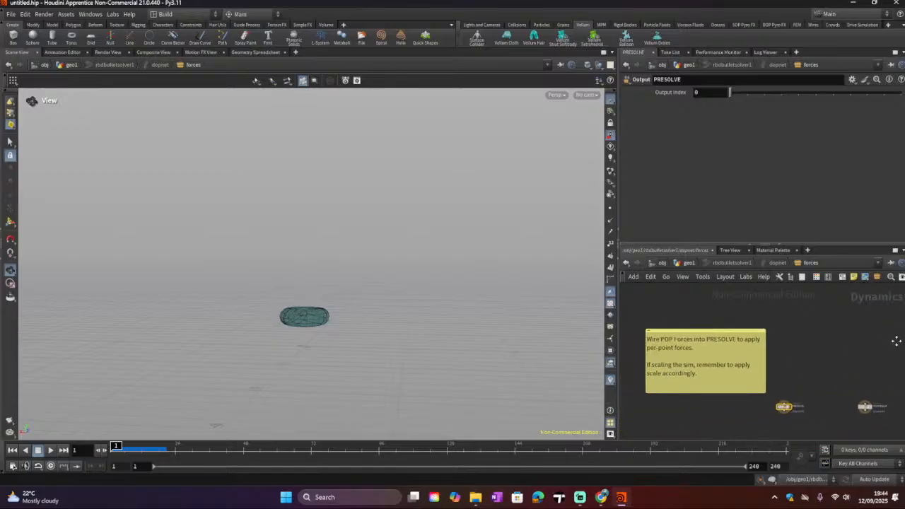
Step: Browse the solver's dopnet network, then return to the geo1 level
left_click(780, 264)
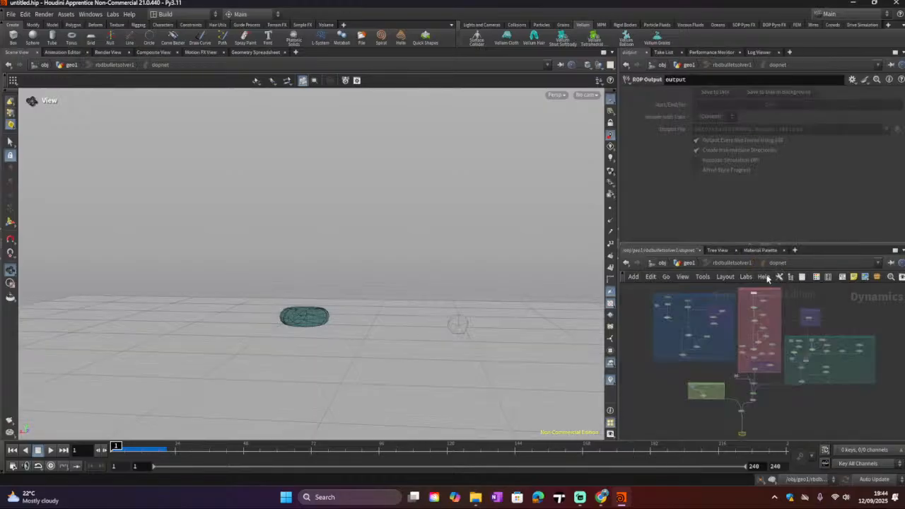
left_click(733, 264)
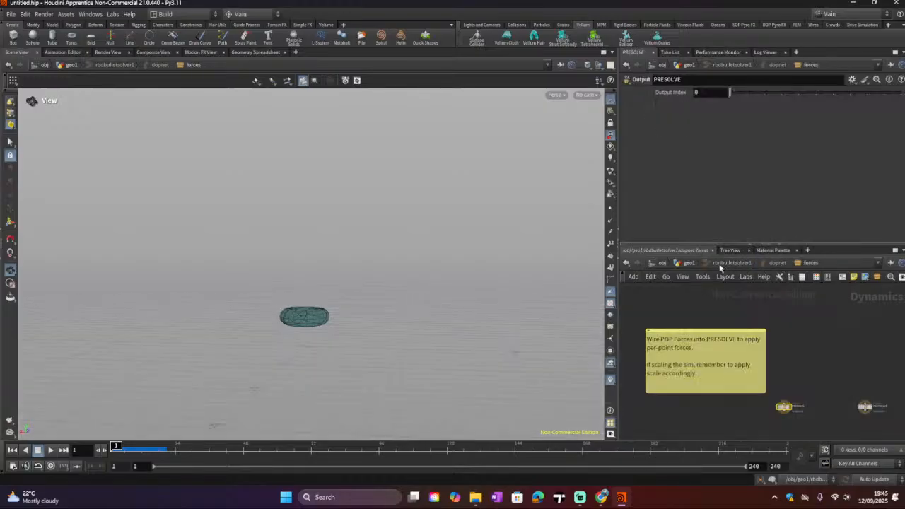
left_click(764, 264)
scroll(762, 343, "up", 5)
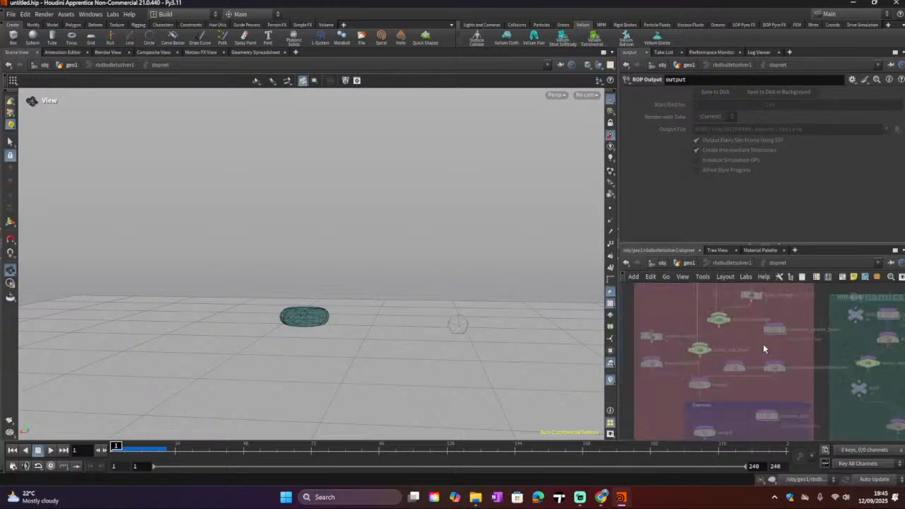
scroll(762, 346, "down", 8)
scroll(702, 362, "up", 1)
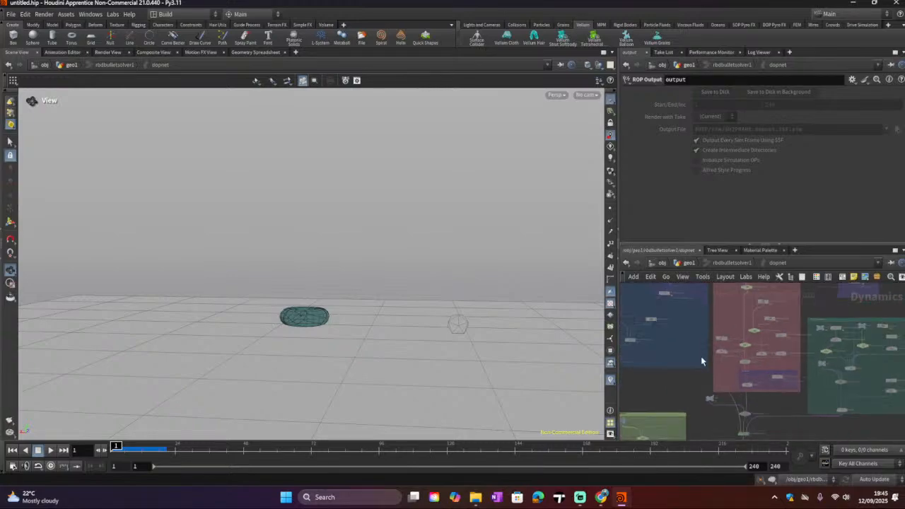
middle_click_drag(702, 361, 727, 300)
middle_click_drag(732, 387, 719, 342)
scroll(809, 392, "down", 1)
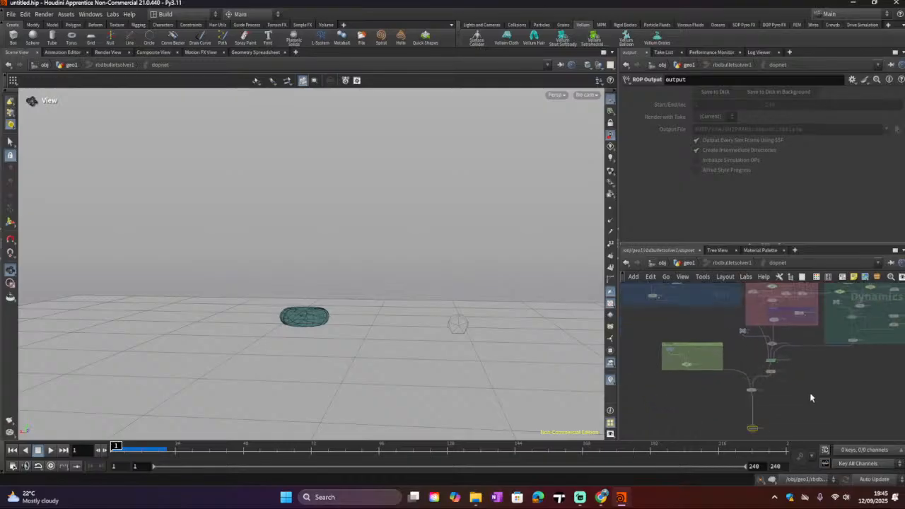
scroll(808, 388, "up", 3)
left_click(688, 262)
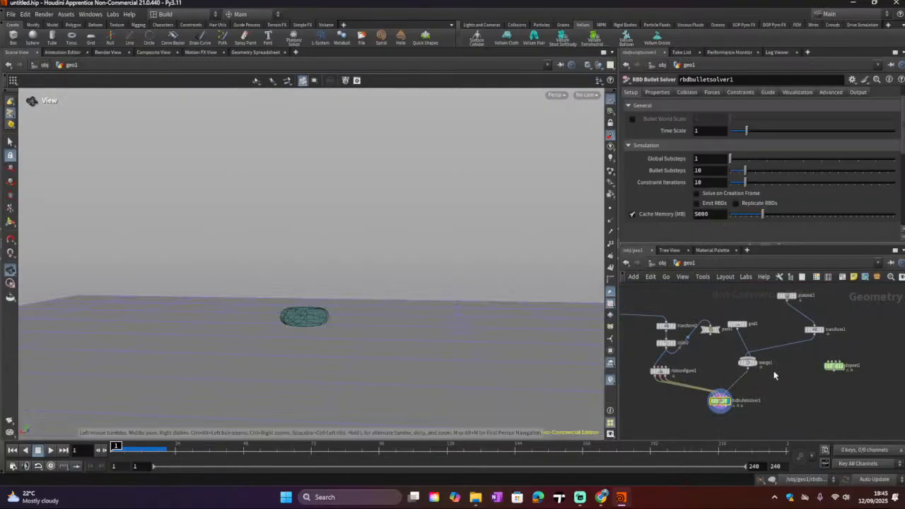
Step: Wire transform1 directly into the RBD Bullet Solver and reposition the merge1 node
middle_click_drag(772, 391, 800, 383)
scroll(799, 383, "up", 1)
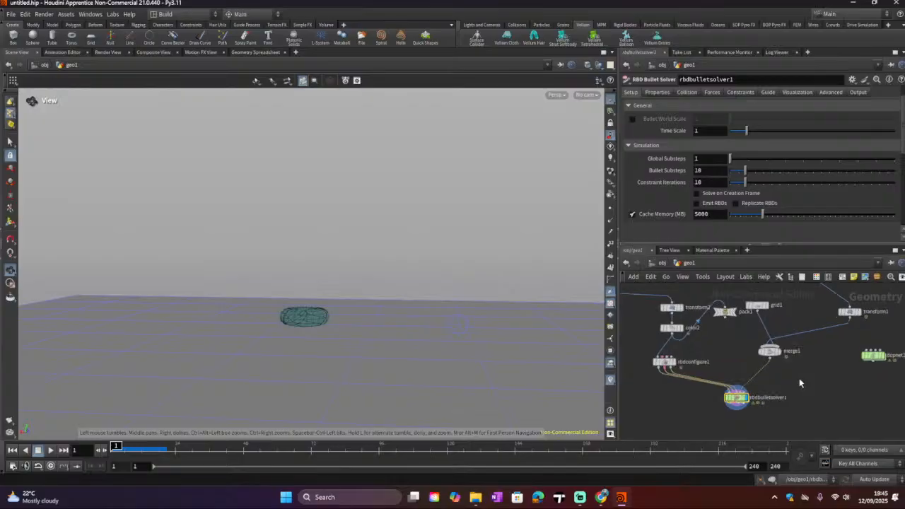
left_click_drag(772, 352, 779, 355)
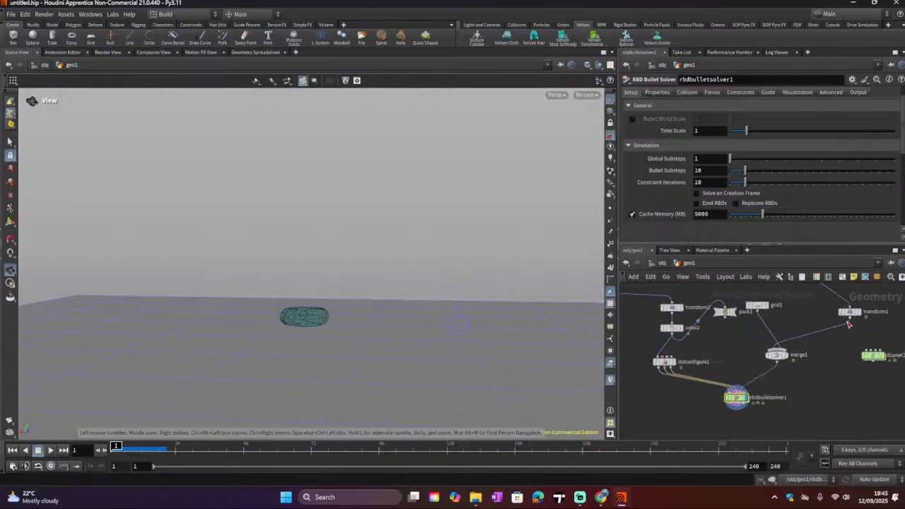
left_click_drag(854, 321, 740, 398)
left_click_drag(776, 354, 735, 343)
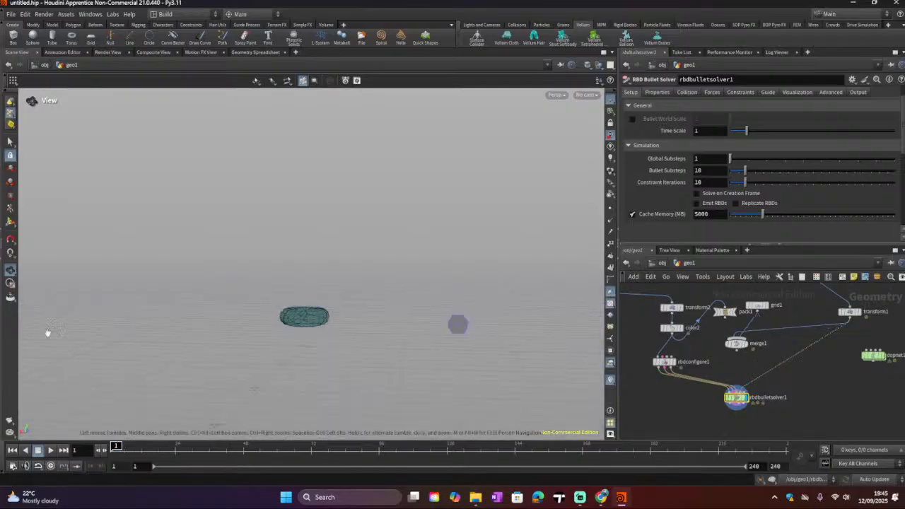
Step: Play the simulation, then stop and rewind to the first frame
left_click(51, 451)
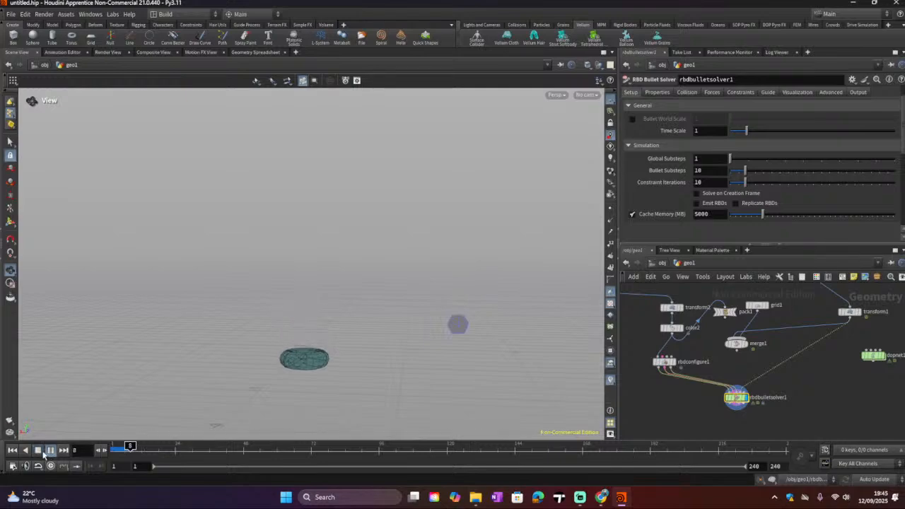
left_click(40, 452)
left_click(12, 450)
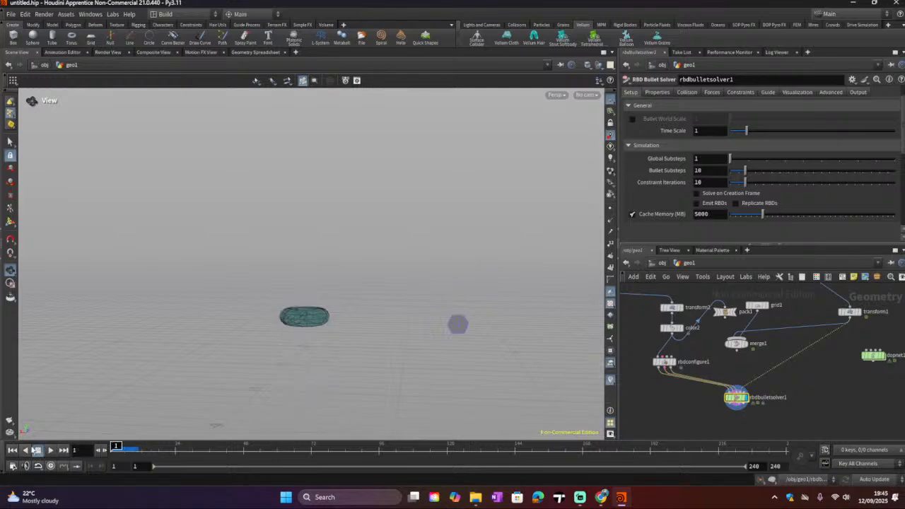
Step: Open the solver's Advanced settings and expand the Bullet Solver section
scroll(755, 198, "up", 1)
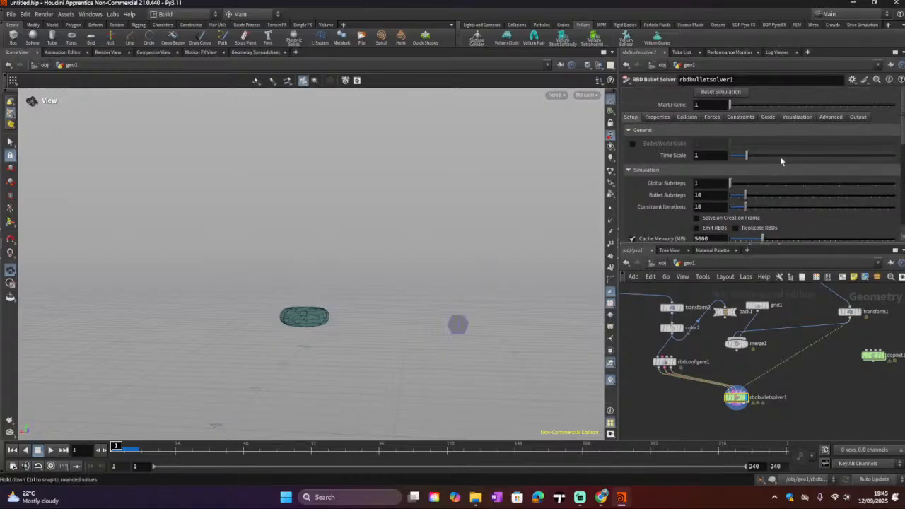
left_click(830, 117)
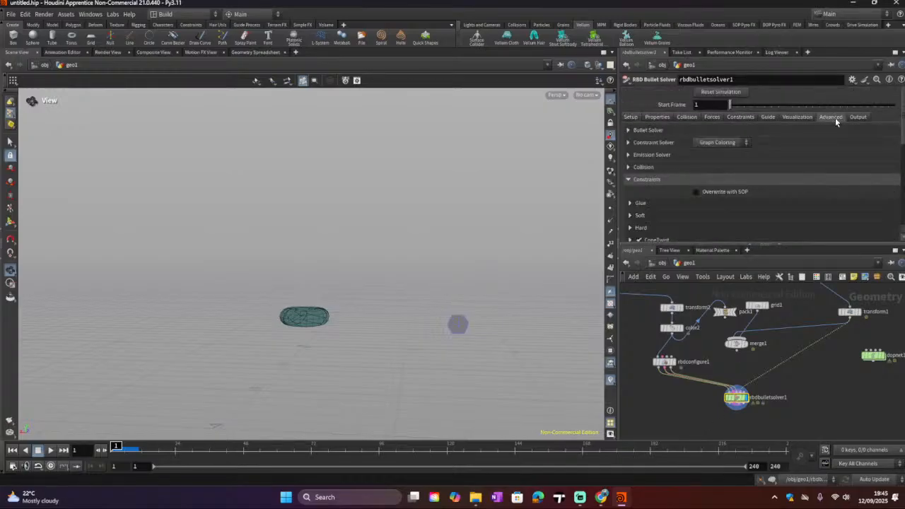
left_click(627, 131)
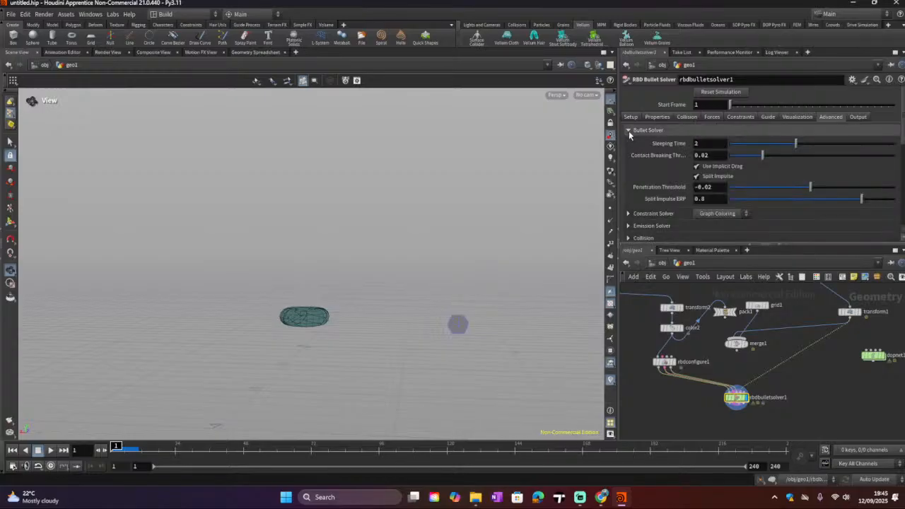
Step: Browse the solver's Advanced settings, expanding the Constraints and Soft sections to review them
scroll(675, 180, "down", 2)
left_click(677, 209)
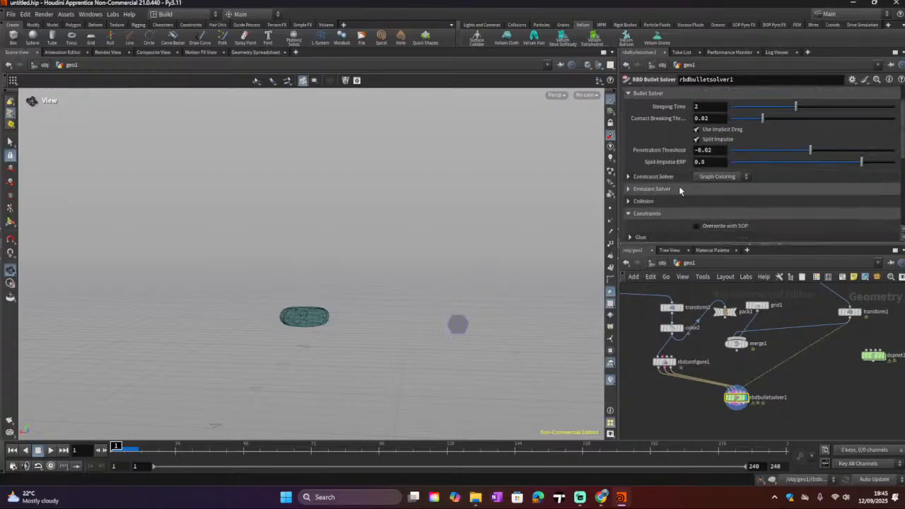
scroll(678, 186, "down", 1)
scroll(677, 187, "down", 2)
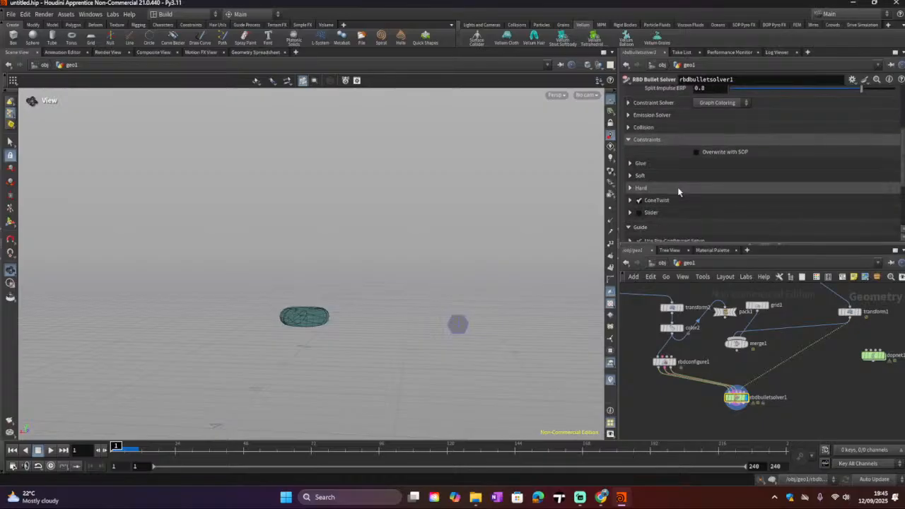
left_click(629, 164)
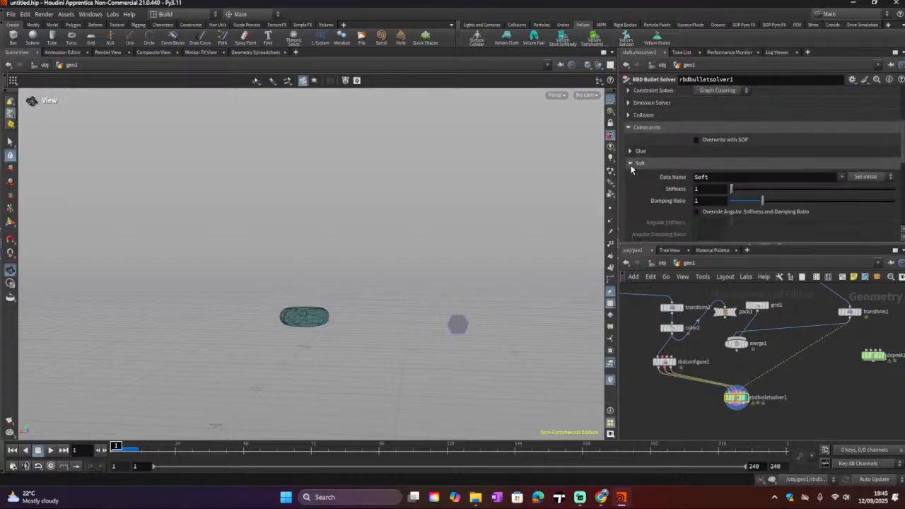
left_click(630, 164)
scroll(742, 135, "down", 2)
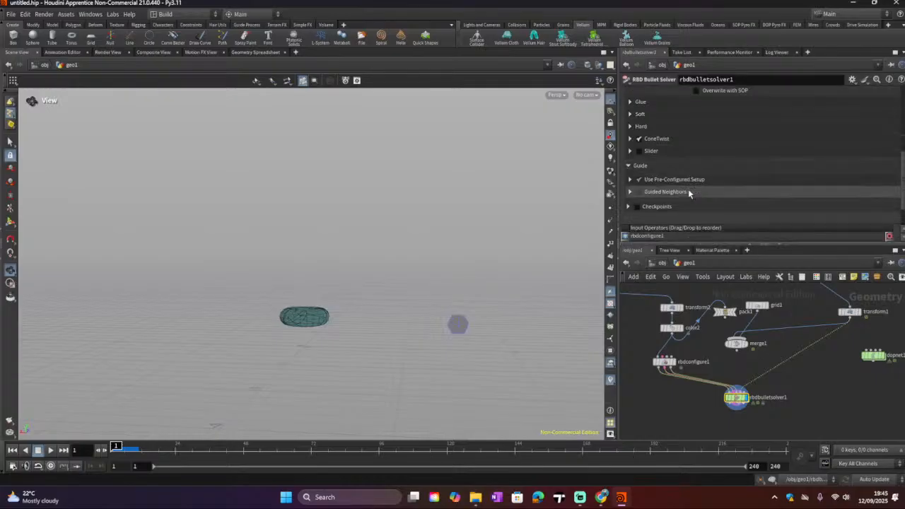
scroll(780, 117, "up", 6)
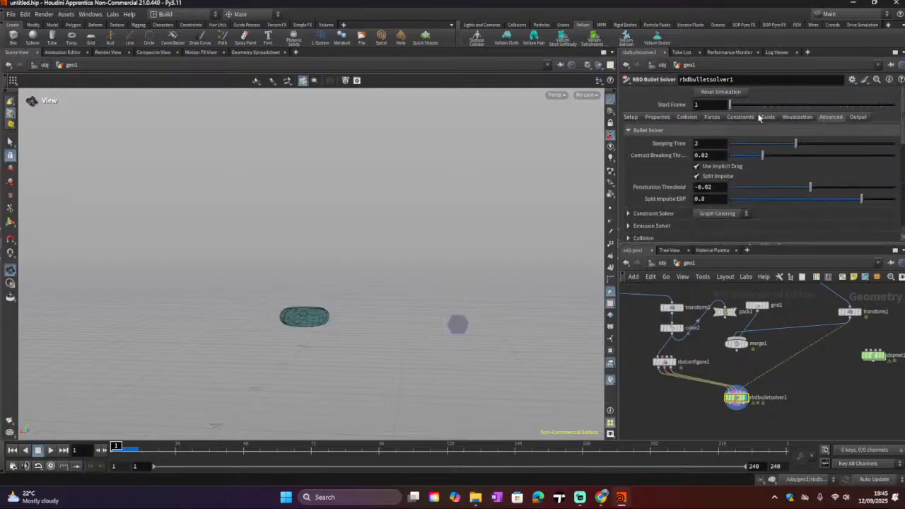
Step: Review the solver's Collision settings and the transform1 node's parameters, then reselect the RBD Bullet Solver
left_click(710, 119)
left_click(691, 118)
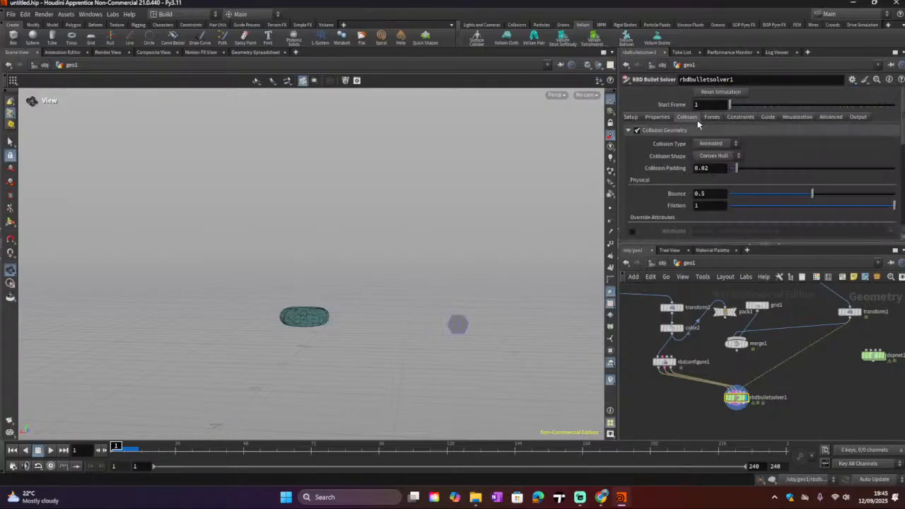
left_click(736, 144)
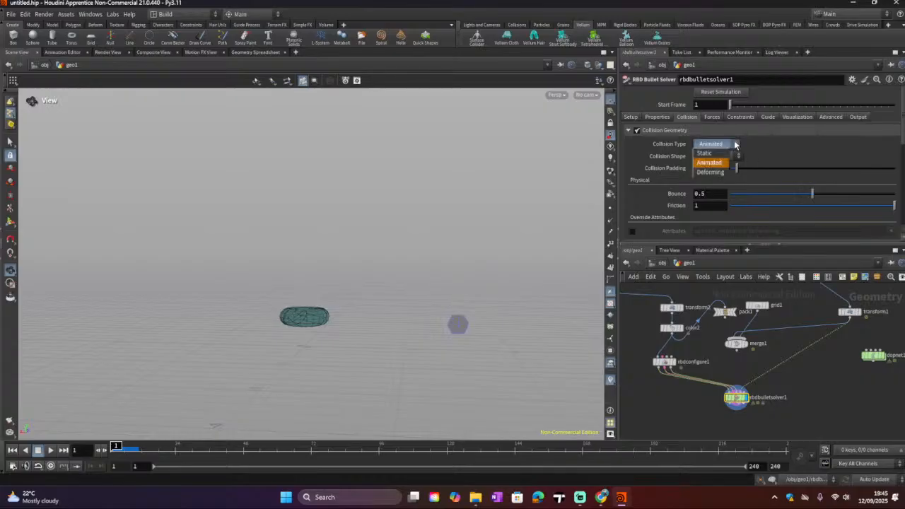
left_click(734, 144)
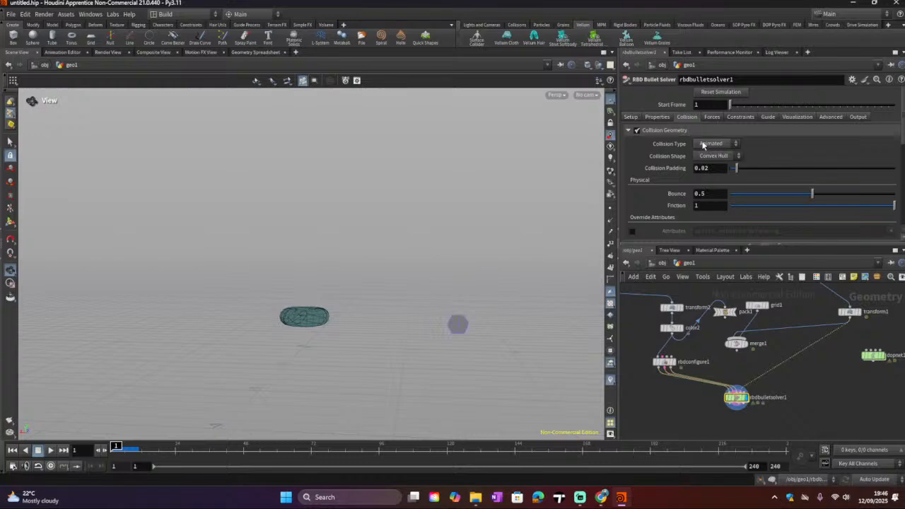
scroll(689, 169, "down", 2)
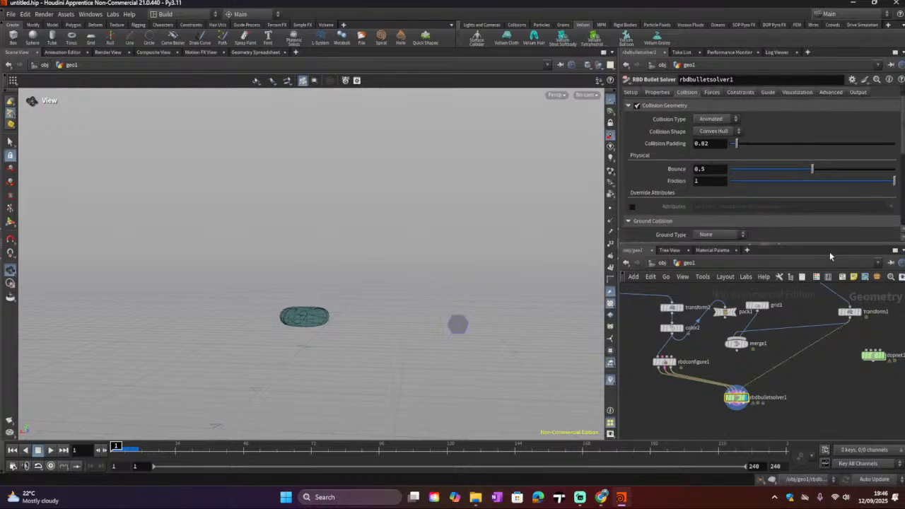
left_click(850, 312)
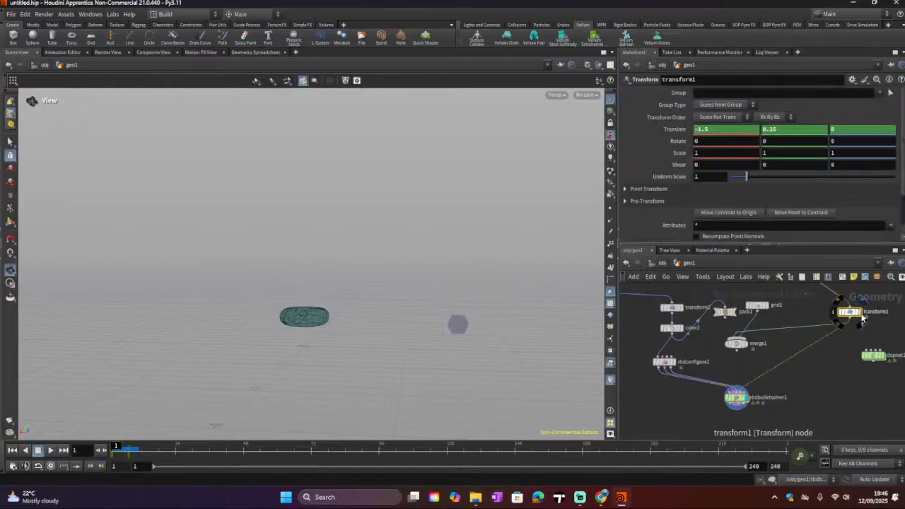
left_click(859, 313)
mouse_move(111, 453)
left_mouse_down()
mouse_move(126, 448)
mouse_move(111, 454)
left_mouse_up()
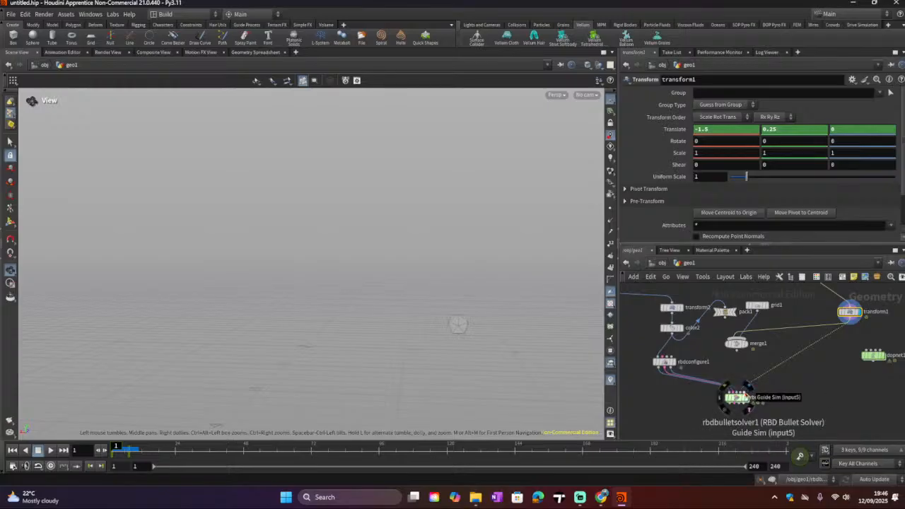
left_click(743, 399)
left_click(746, 400)
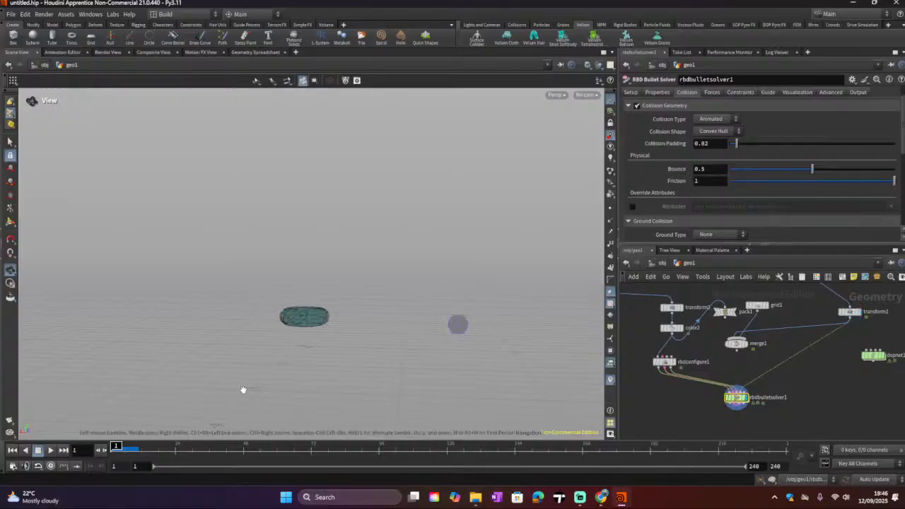
mouse_move(113, 446)
left_mouse_down()
mouse_move(141, 440)
mouse_move(113, 445)
left_mouse_up()
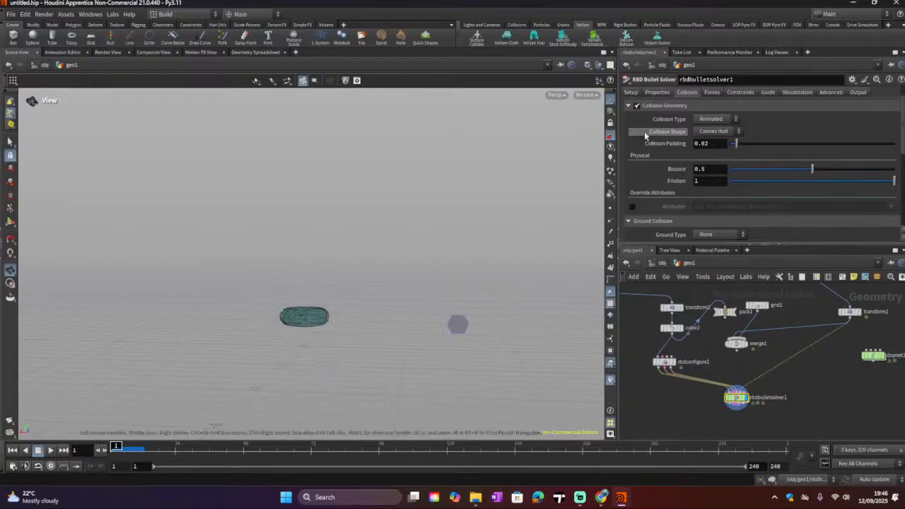
Step: Set the solver's Collision Type to Deforming
scroll(645, 141, "down", 1)
scroll(645, 142, "down", 1)
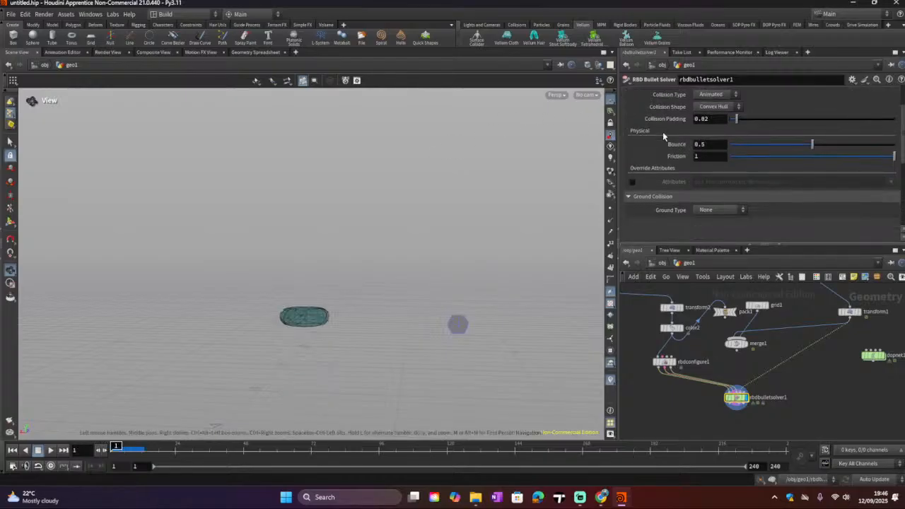
left_click(710, 107)
left_click(709, 95)
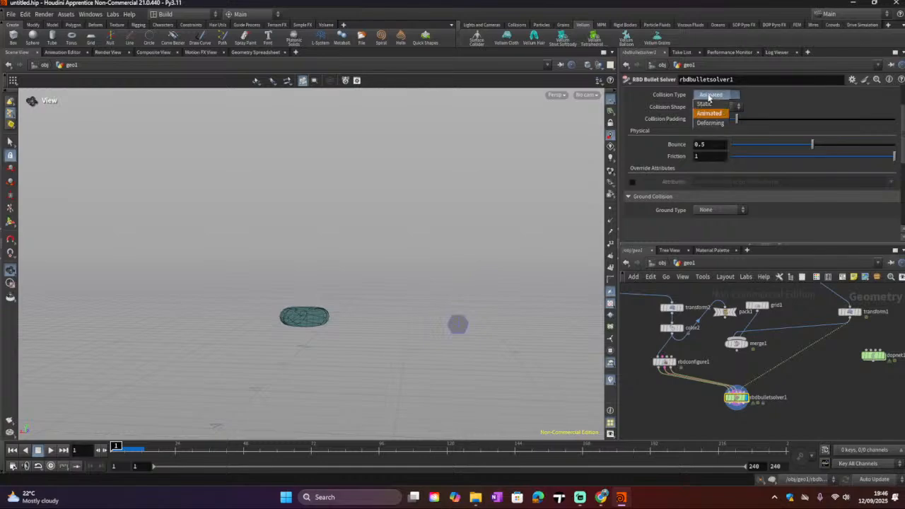
left_click(709, 123)
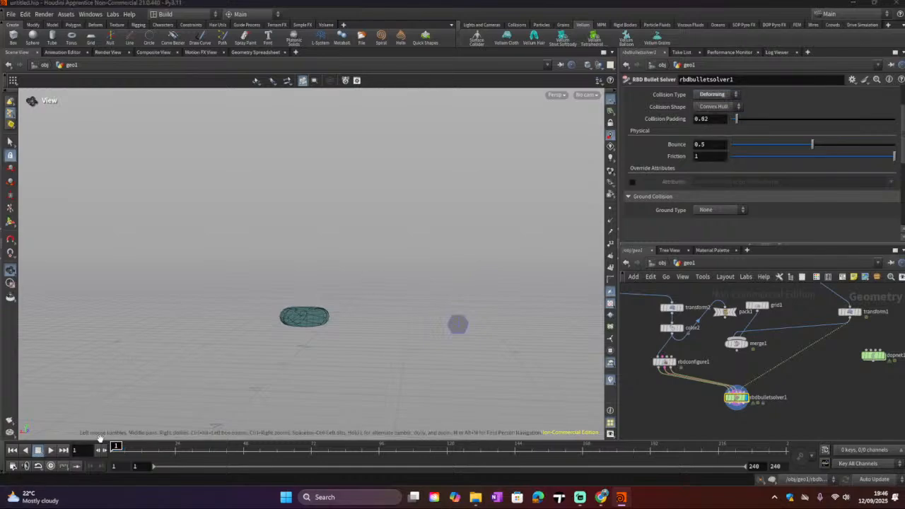
Step: Play the simulation from the start, then stop it and rewind to the first frame
left_click_drag(116, 448, 85, 450)
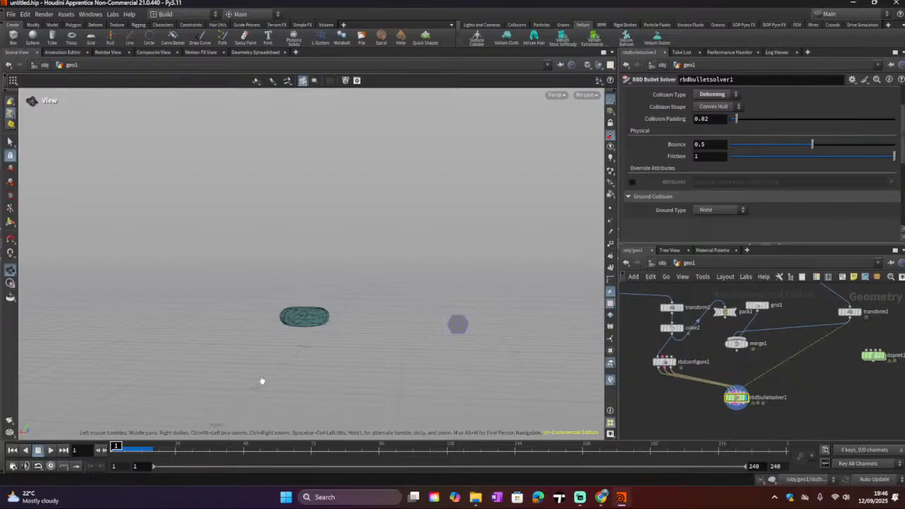
left_click_drag(354, 393, 275, 395)
left_click(50, 450)
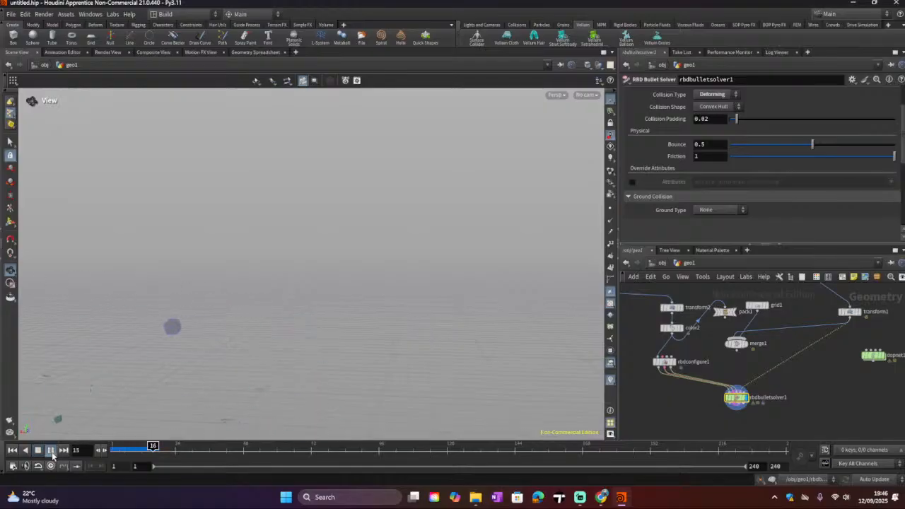
left_click(38, 450)
left_click(12, 450)
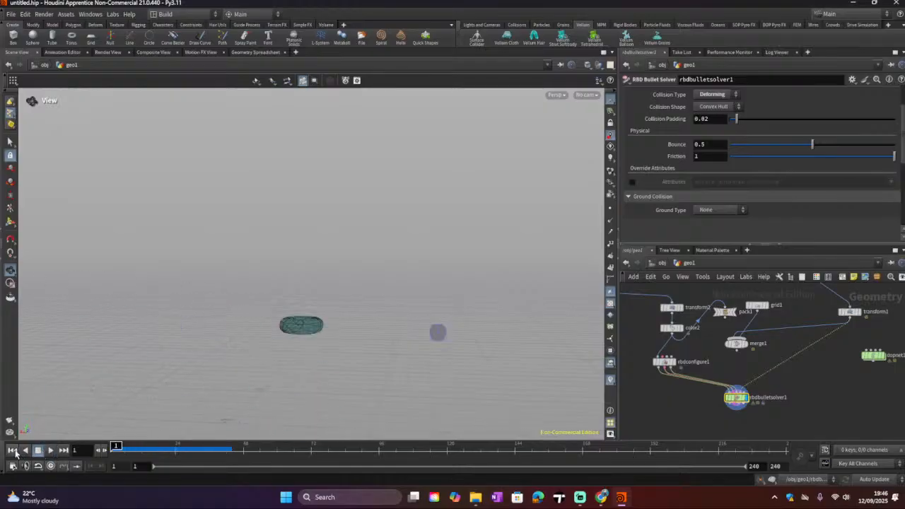
Step: Scrub through the first frames and orbit the view to inspect the solid's impact on the torus
left_click(117, 447)
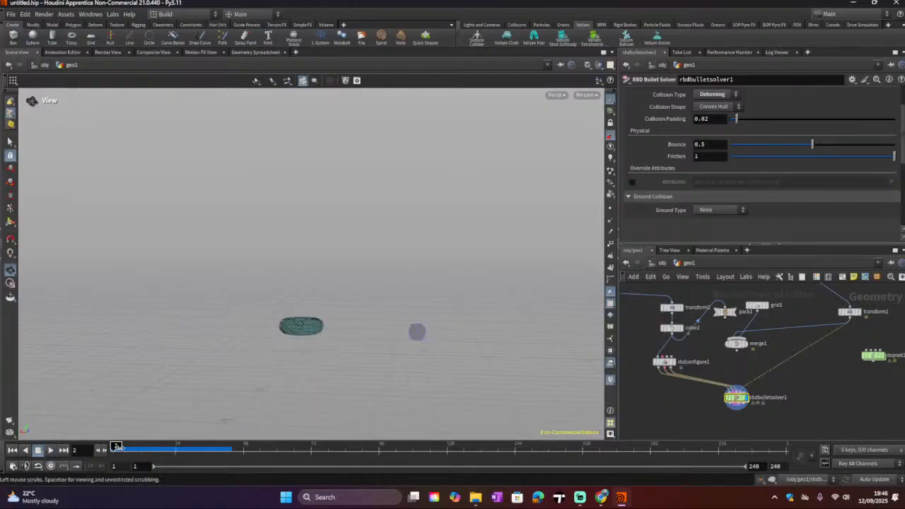
left_click_drag(117, 447, 124, 447)
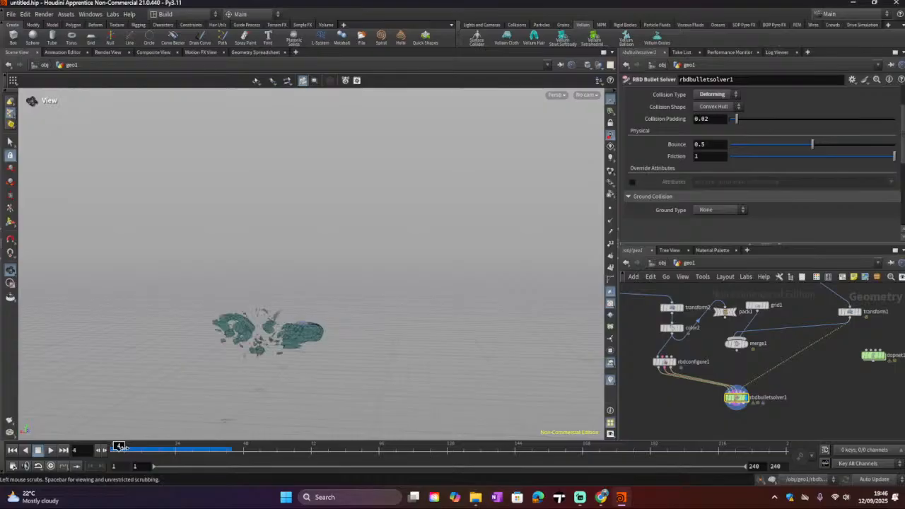
scroll(284, 342, "up", 4)
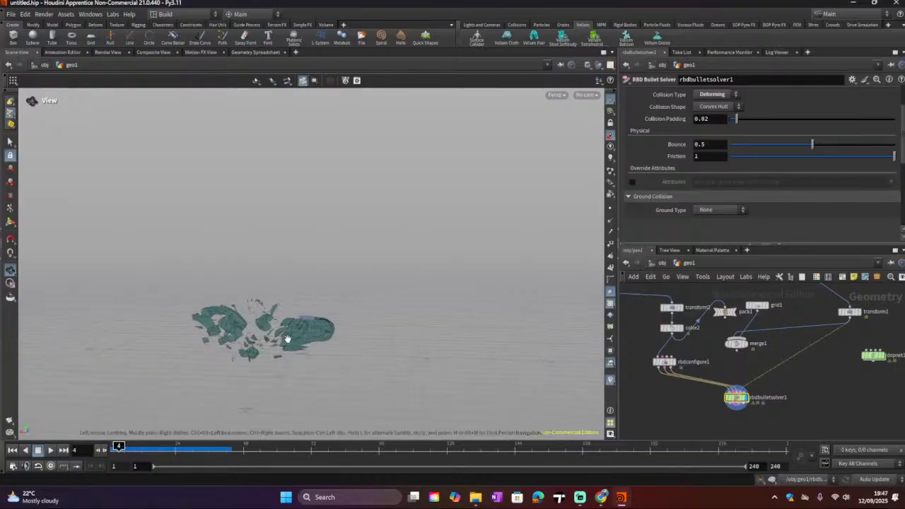
mouse_move(288, 338)
left_mouse_down()
mouse_move(203, 383)
mouse_move(367, 363)
mouse_move(1, 352)
mouse_move(295, 355)
mouse_move(230, 367)
mouse_move(361, 381)
mouse_move(345, 388)
left_mouse_up()
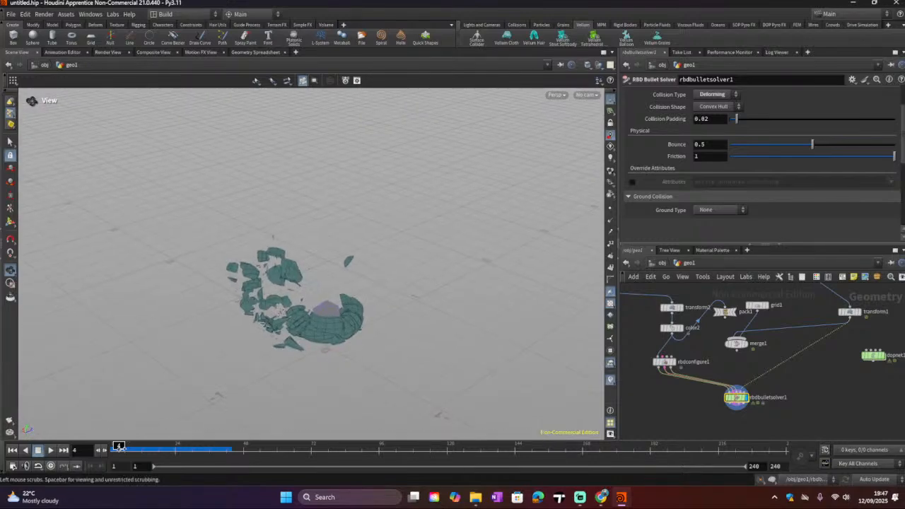
left_click(115, 447)
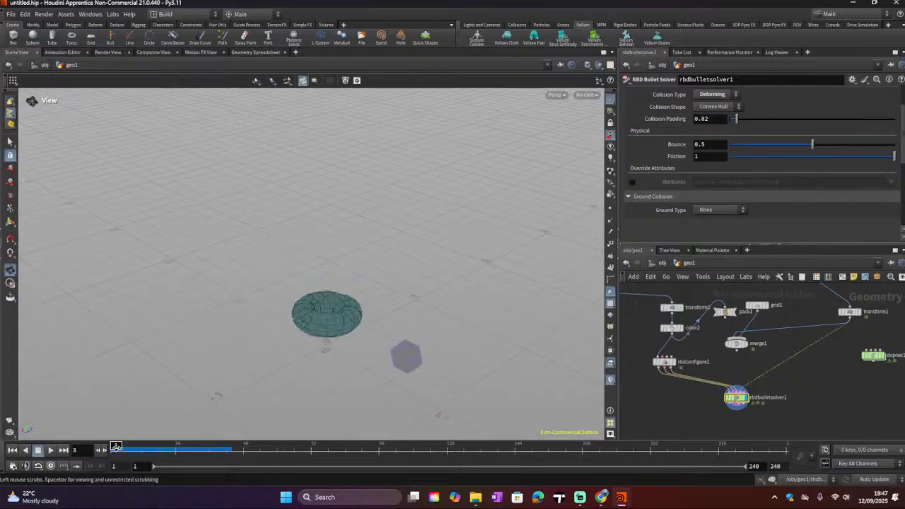
left_click(119, 446)
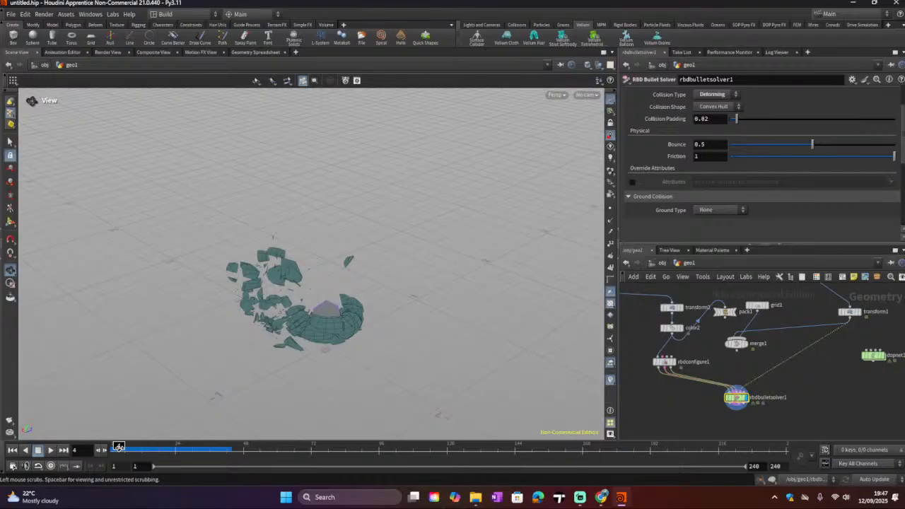
left_click(115, 447)
left_click(118, 447)
mouse_move(120, 447)
left_mouse_down()
mouse_move(127, 446)
mouse_move(118, 446)
left_mouse_up()
left_click(115, 448)
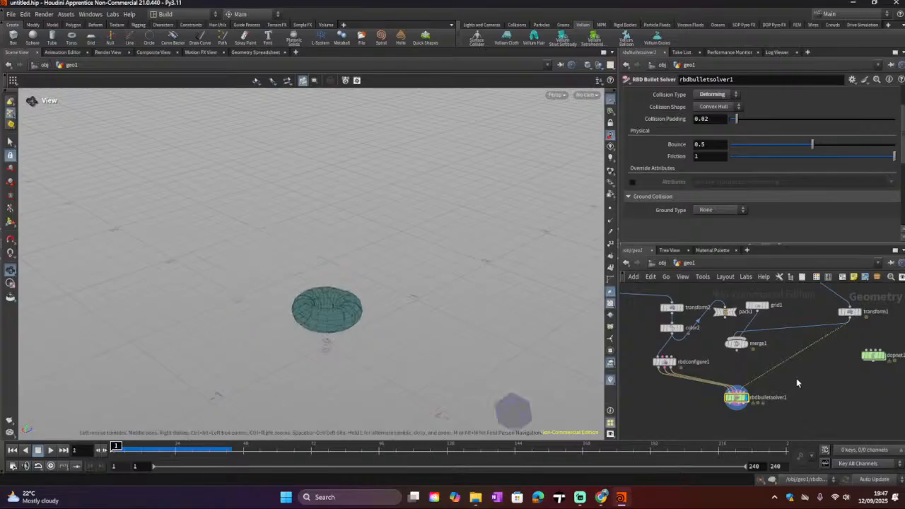
Step: Select the transform1 node to open its parameters
left_click(854, 314)
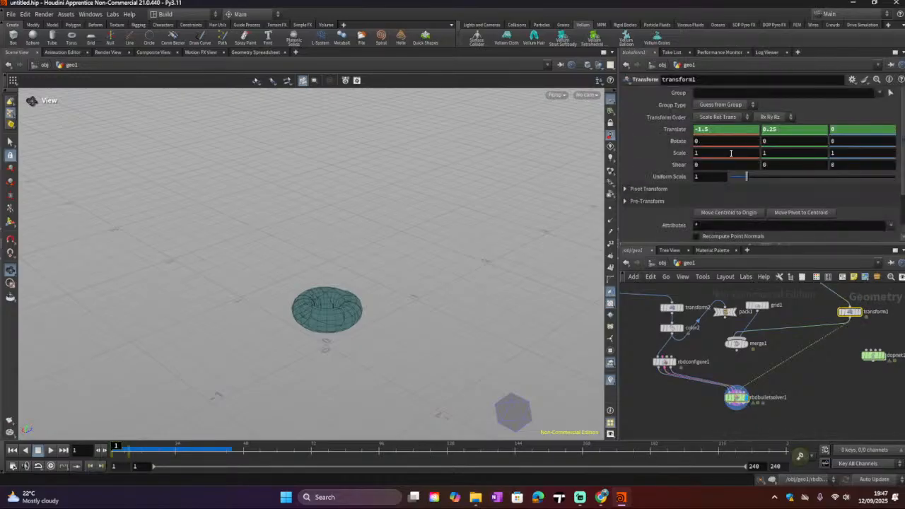
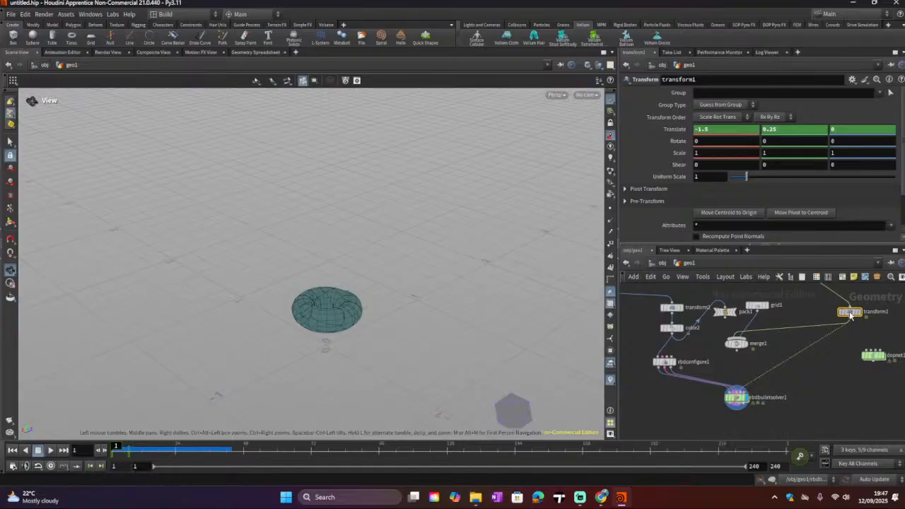
Step: Remove the Translate keyframe from transform1 at the first frame
left_click(732, 121)
left_click(644, 135)
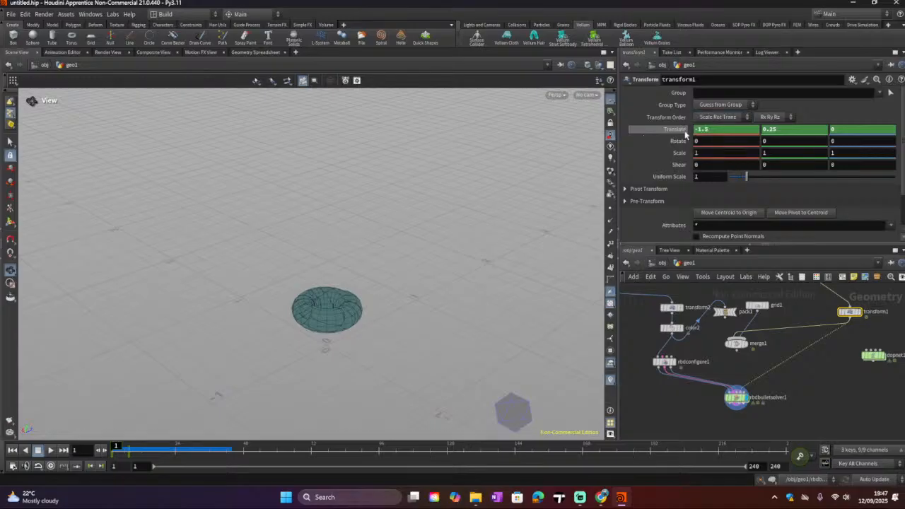
right_click(684, 134)
mouse_move(692, 142)
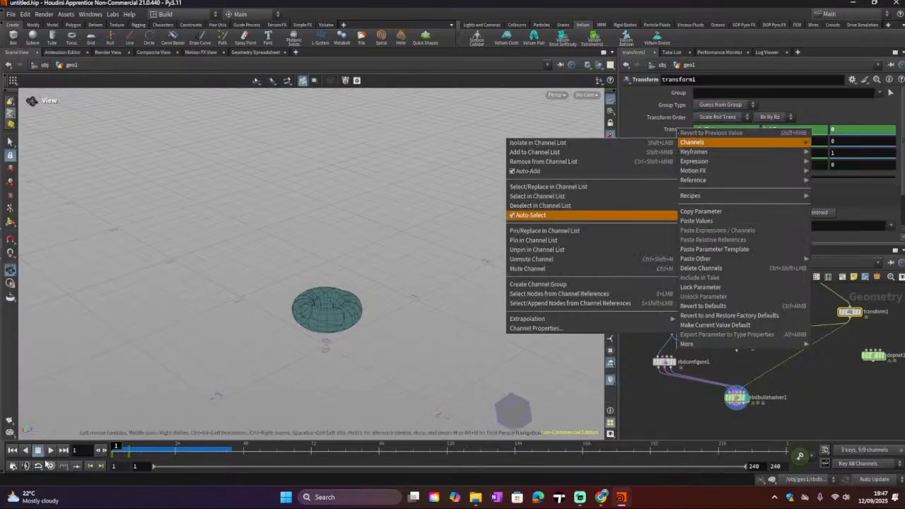
left_click(660, 131)
right_click(666, 130)
mouse_move(672, 155)
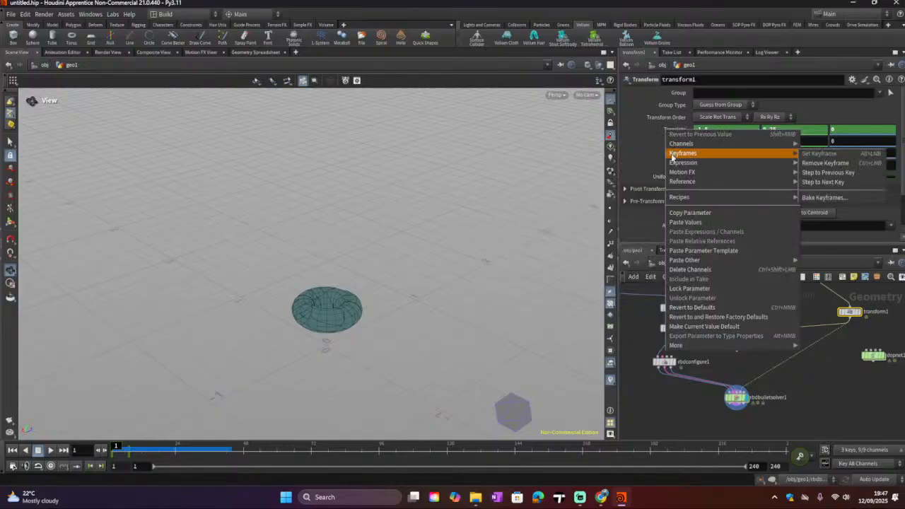
left_click(825, 163)
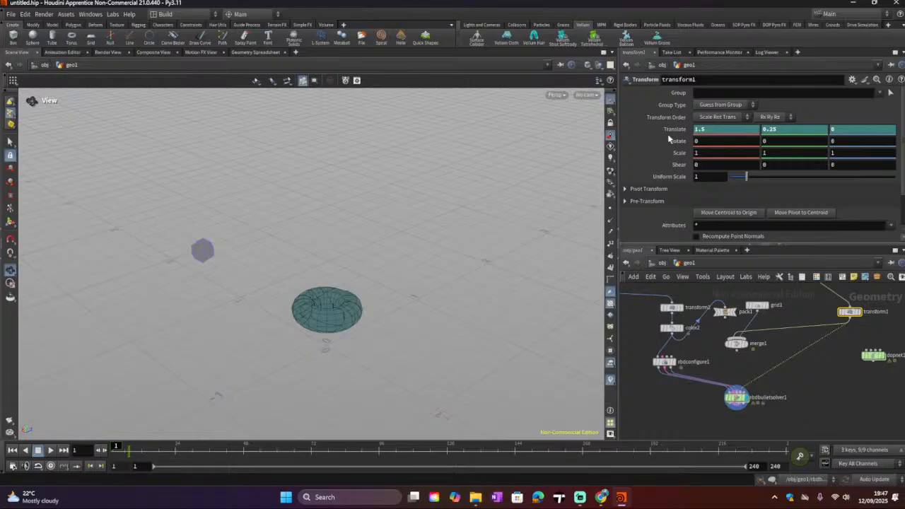
Step: Move to frame 7 and remove the Translate keyframe there as well
left_click(131, 446)
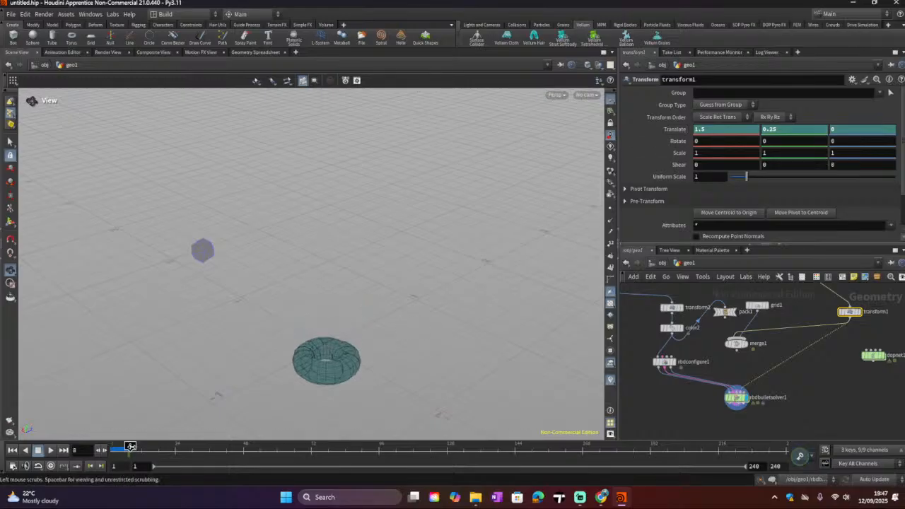
right_click(664, 130)
mouse_move(664, 154)
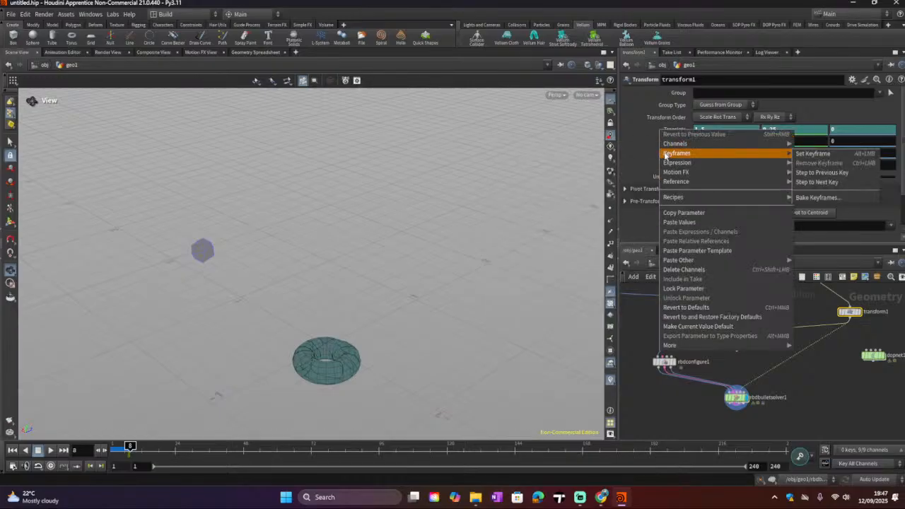
left_click(129, 447)
left_click(127, 447)
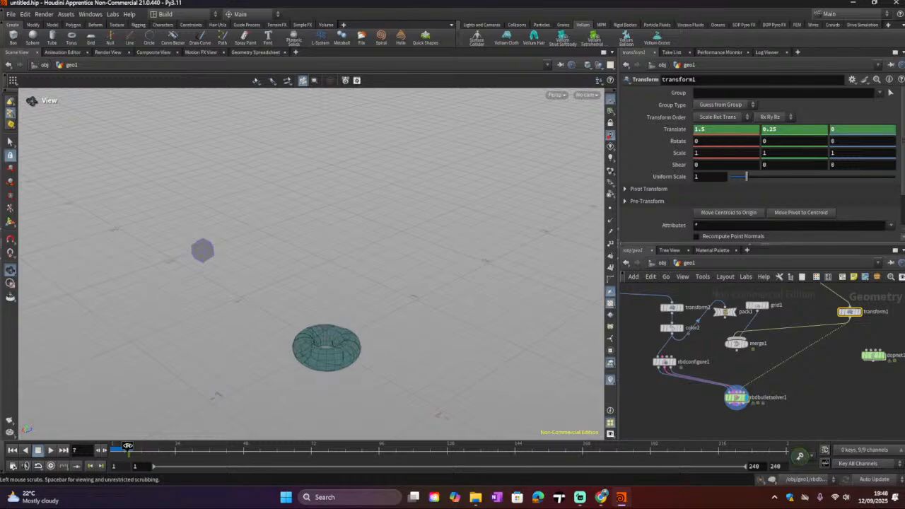
right_click(664, 128)
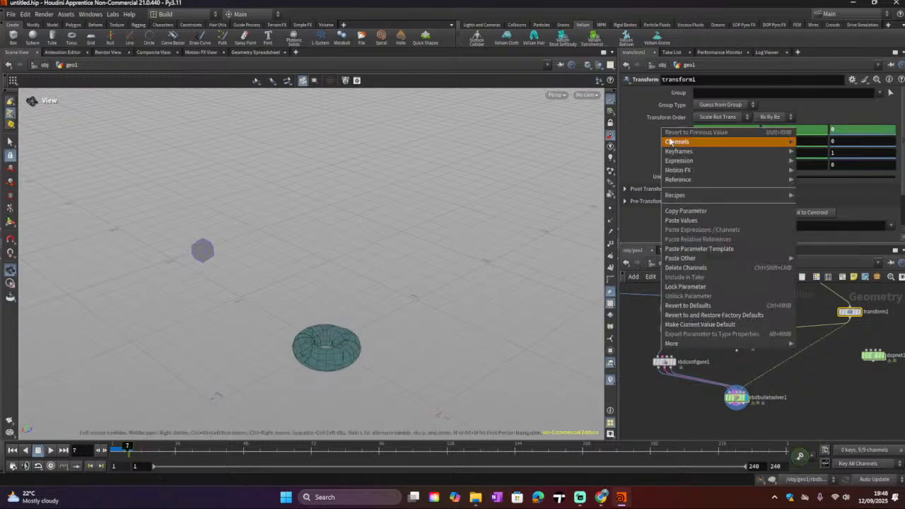
mouse_move(674, 152)
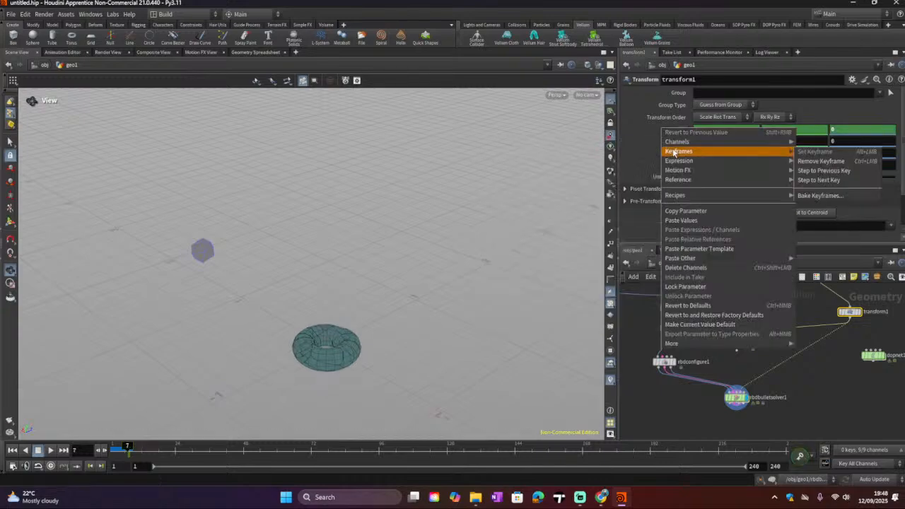
left_click(820, 161)
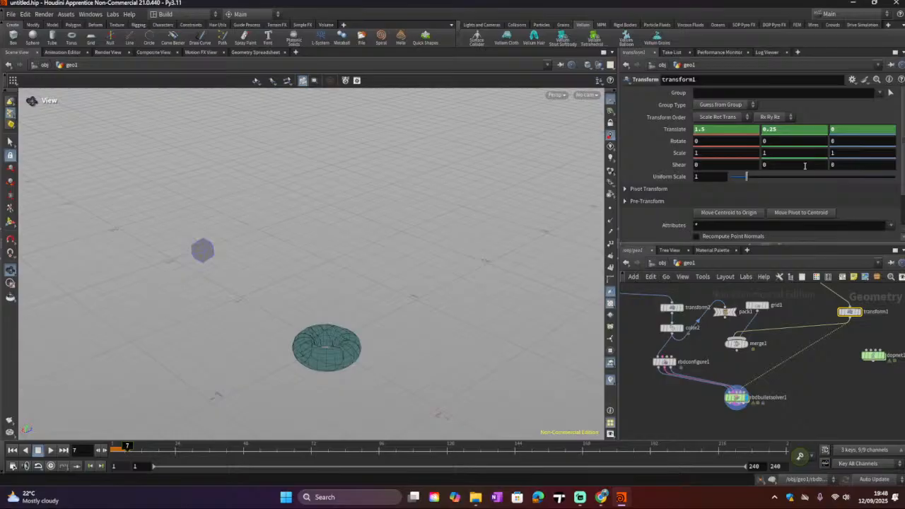
Step: Scrub the timeline and orbit the view to check the platonic solid's position over time
left_click(106, 449)
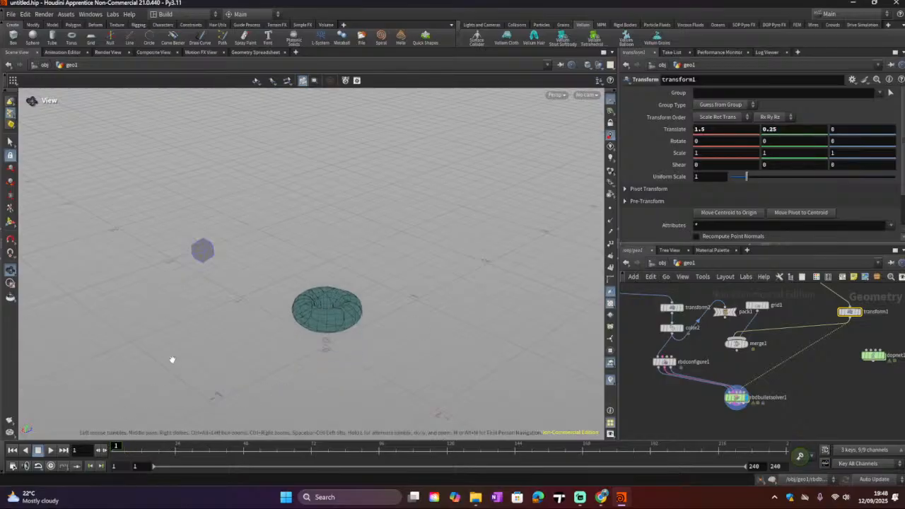
left_click_drag(187, 345, 257, 317)
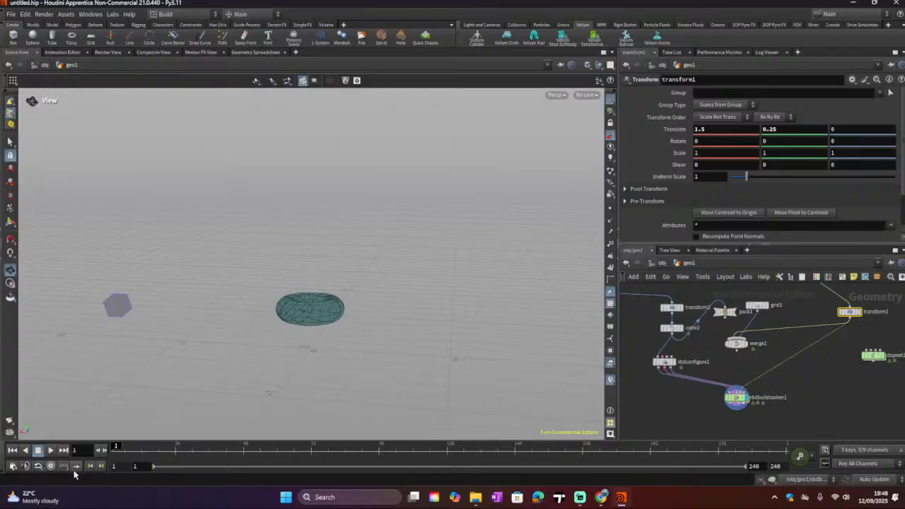
left_click_drag(116, 448, 276, 452)
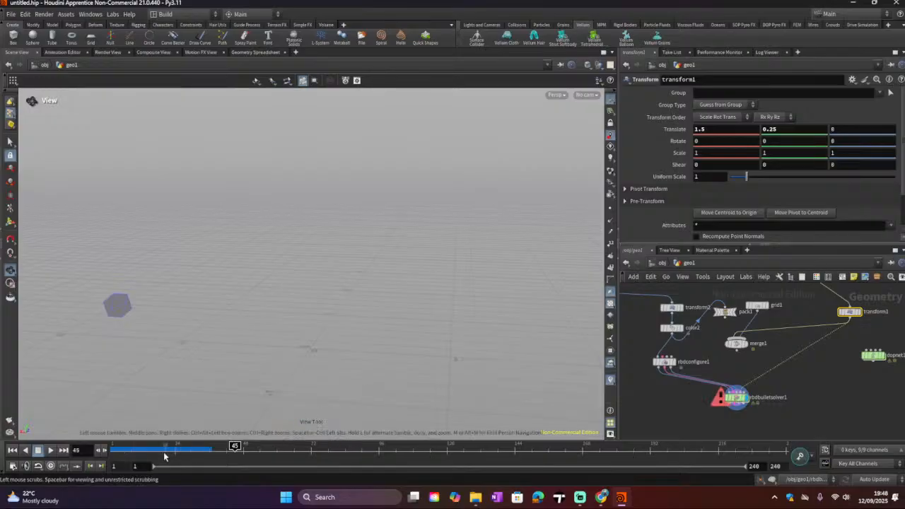
left_click(12, 450)
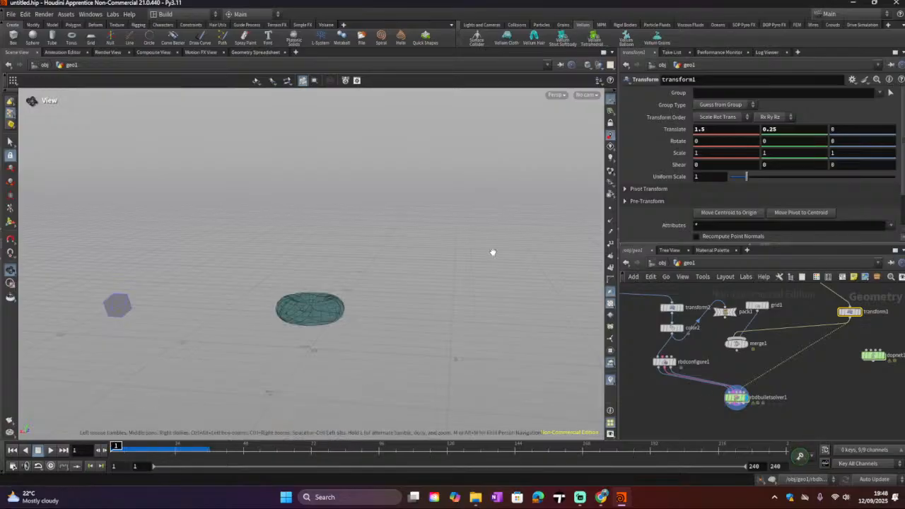
left_click_drag(407, 335, 313, 335)
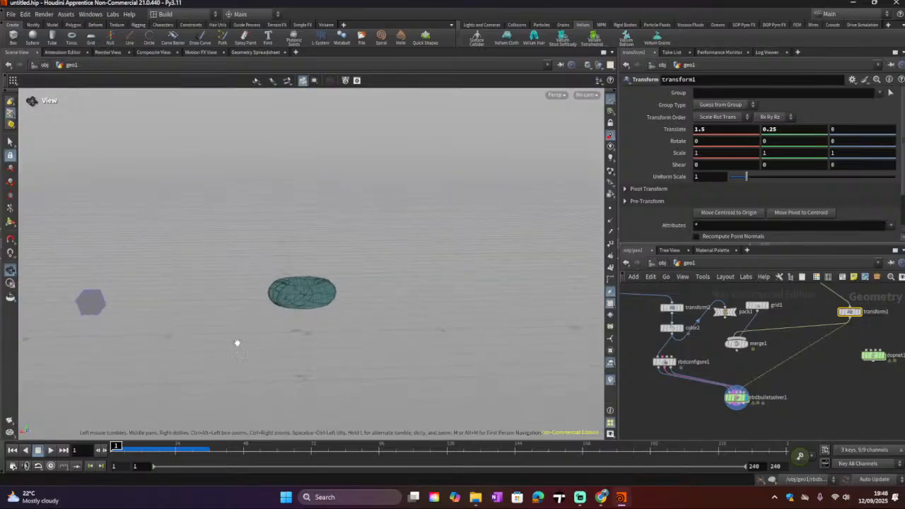
Step: Set transform1's Translate X to -1.5
left_click(697, 130)
type("-")
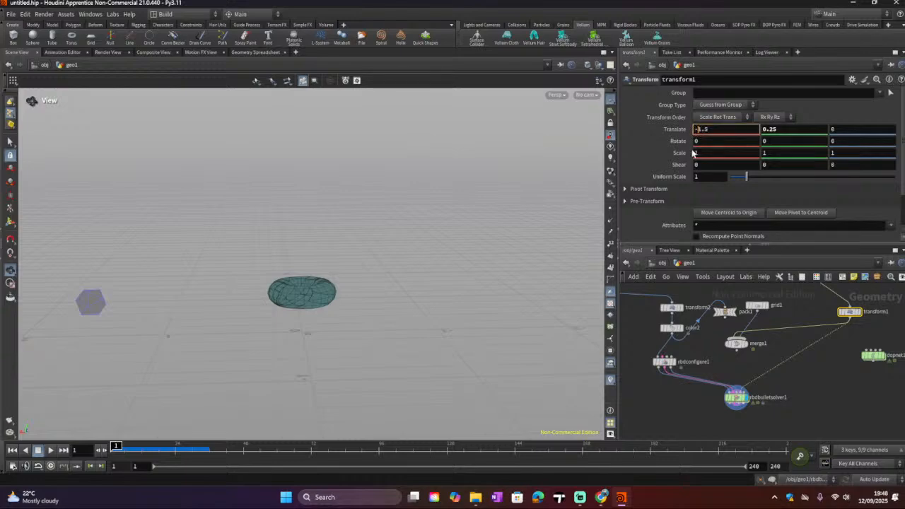
key("Return")
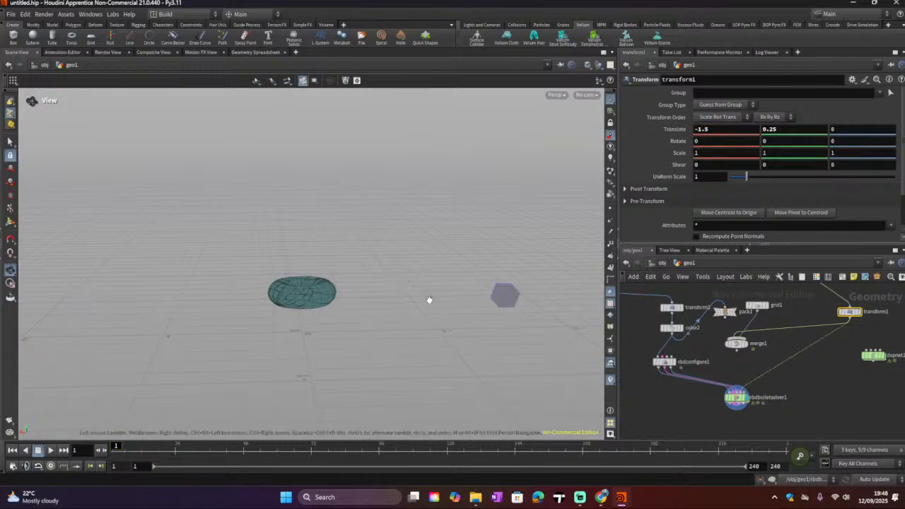
left_click_drag(452, 327, 444, 304)
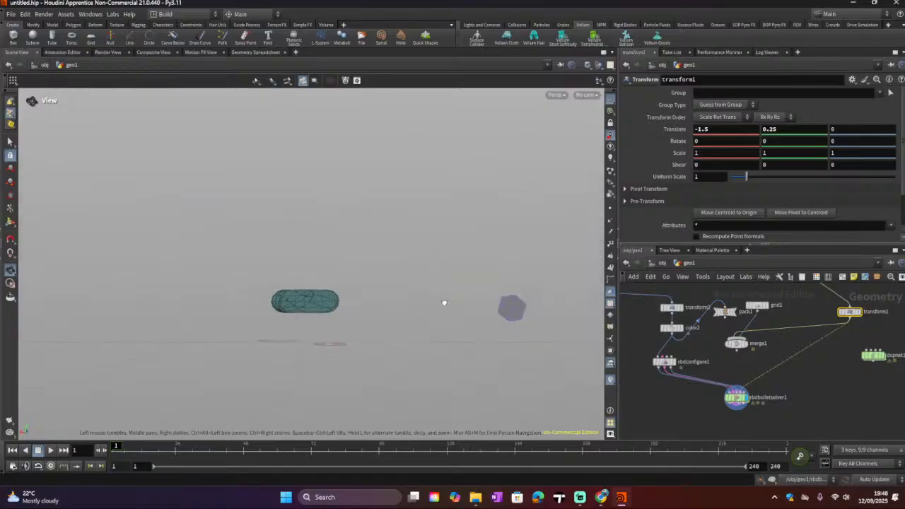
Step: Open the torus node and set its Uniform Scale to 1
left_click(680, 309)
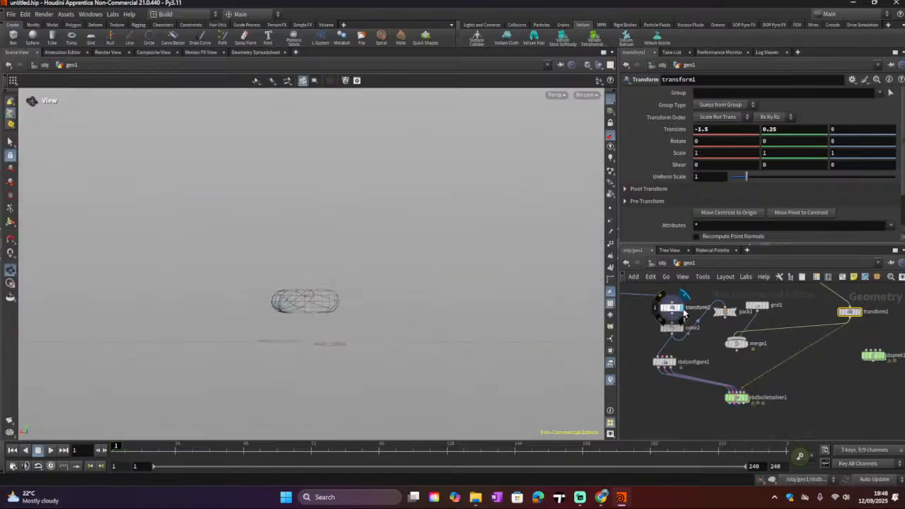
left_click(671, 308)
mouse_move(673, 311)
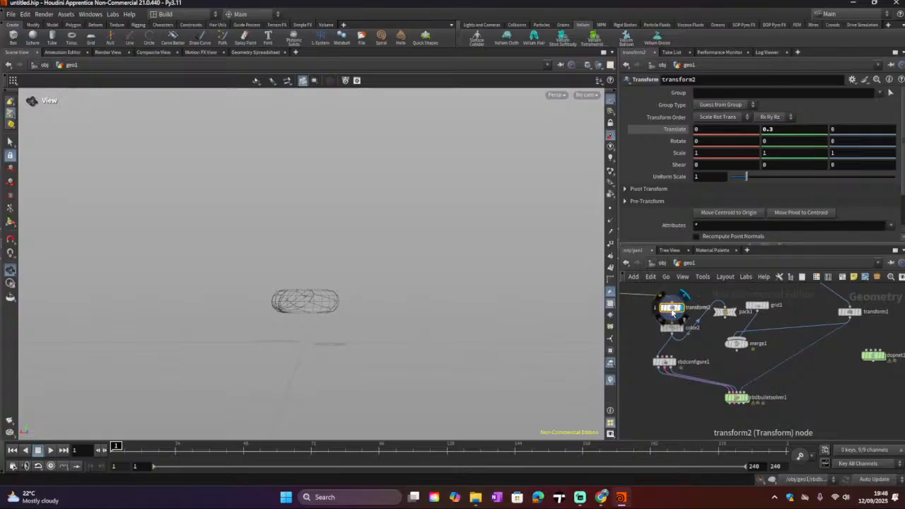
left_click(790, 129)
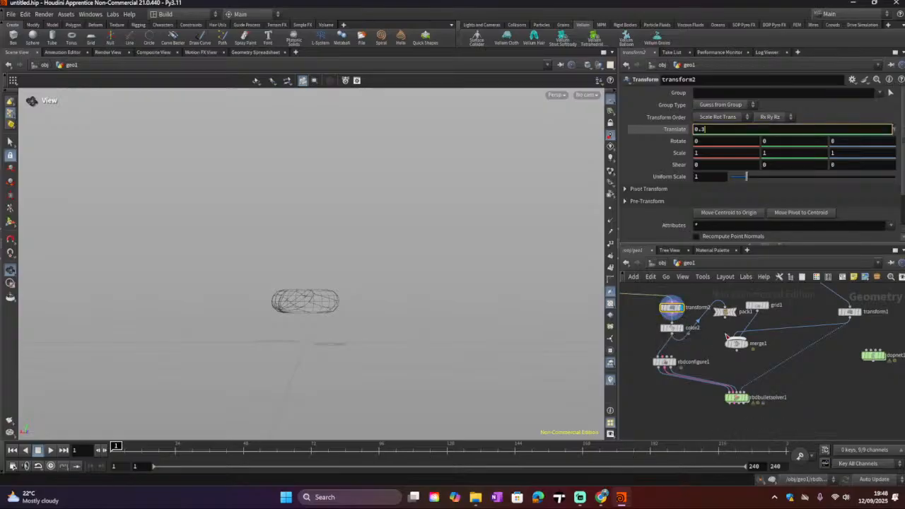
left_click(769, 311)
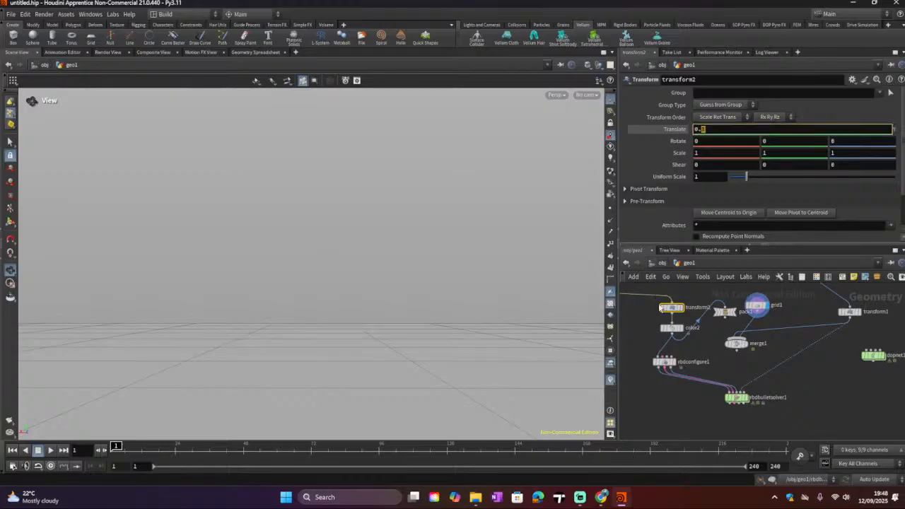
middle_click_drag(642, 319, 735, 387)
middle_click_drag(710, 340, 785, 394)
left_click(662, 322)
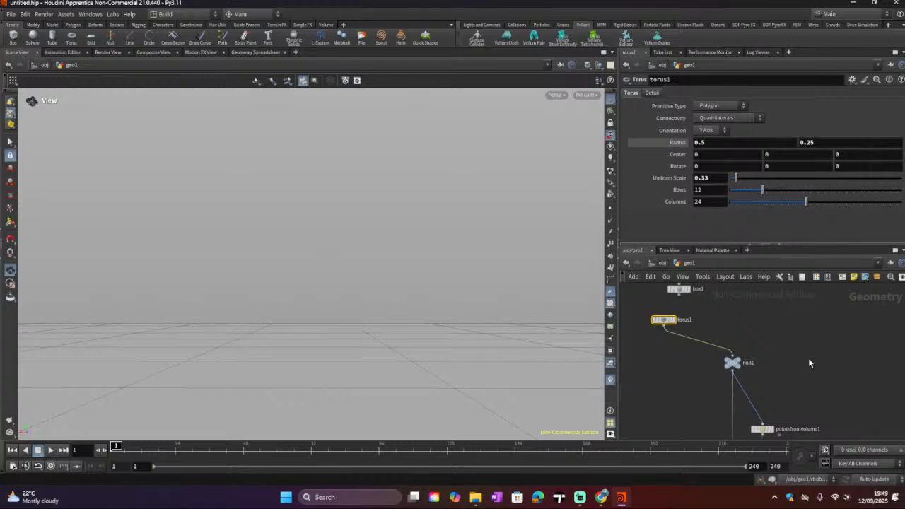
double_click(713, 177)
type("1")
key("Return")
Step: Display the RBD Bullet Solver's output to view the enlarged torus beside the solid
scroll(810, 364, "down", 3)
middle_click_drag(783, 380, 696, 301)
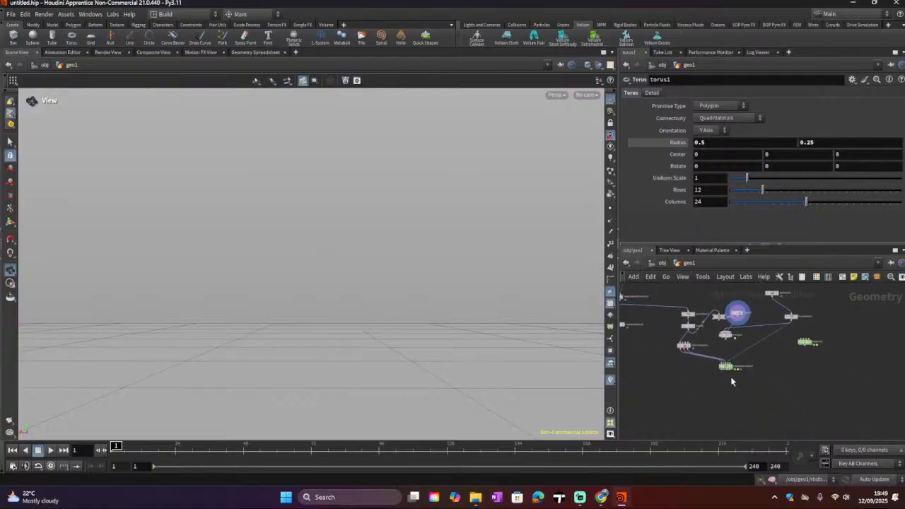
scroll(732, 365, "up", 3)
left_click(733, 364)
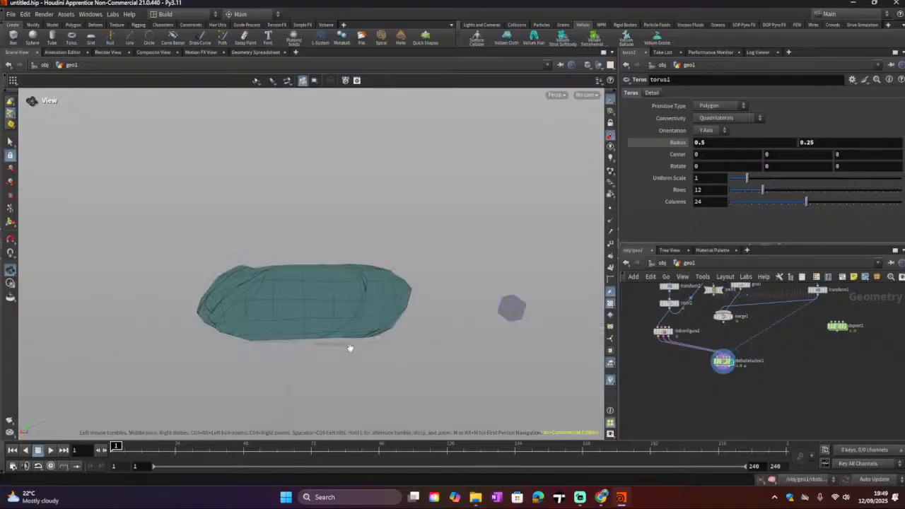
mouse_move(366, 349)
left_mouse_down()
mouse_move(261, 410)
mouse_move(373, 375)
mouse_move(382, 340)
mouse_move(365, 351)
left_mouse_up()
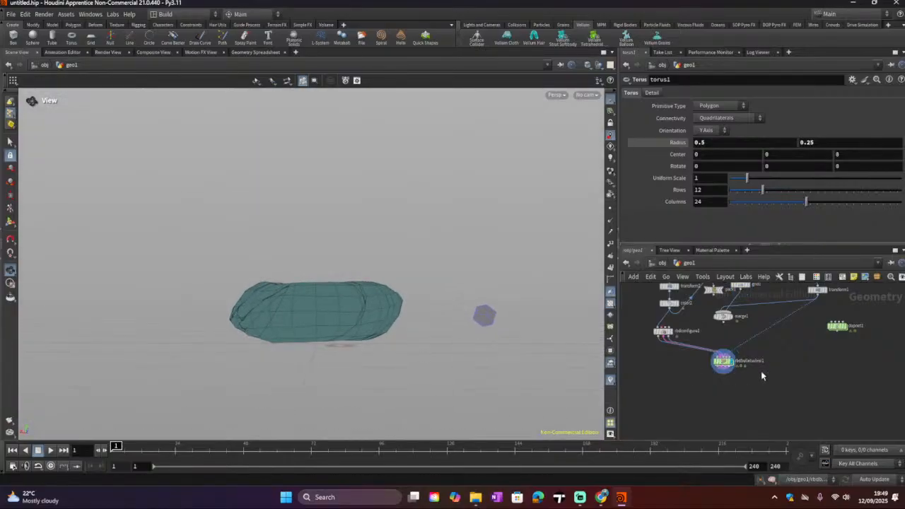
middle_click_drag(760, 371, 745, 418)
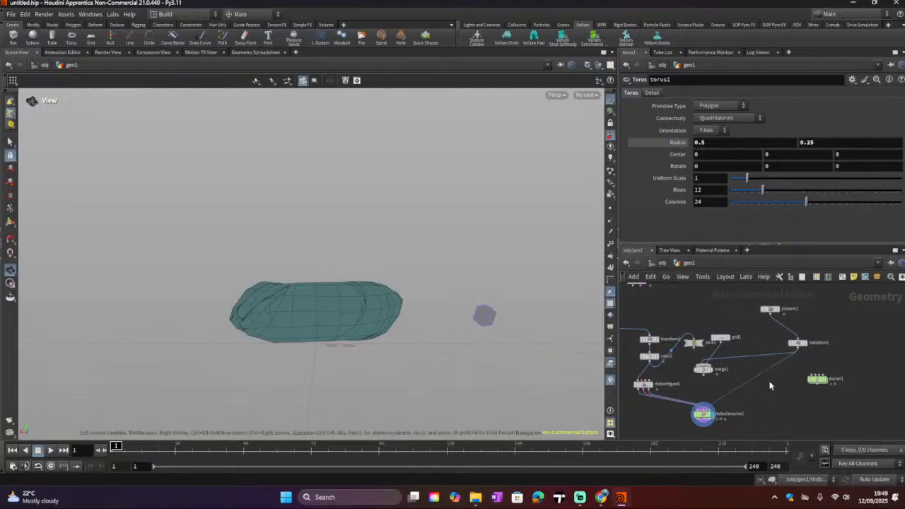
Step: Set a Translate keyframe on transform1 at frame 1
left_click(797, 344)
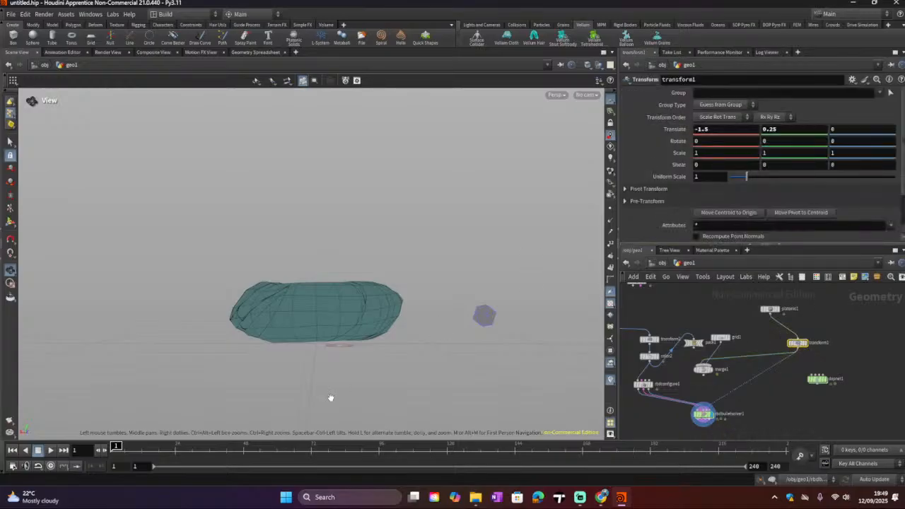
right_click(674, 133)
mouse_move(684, 159)
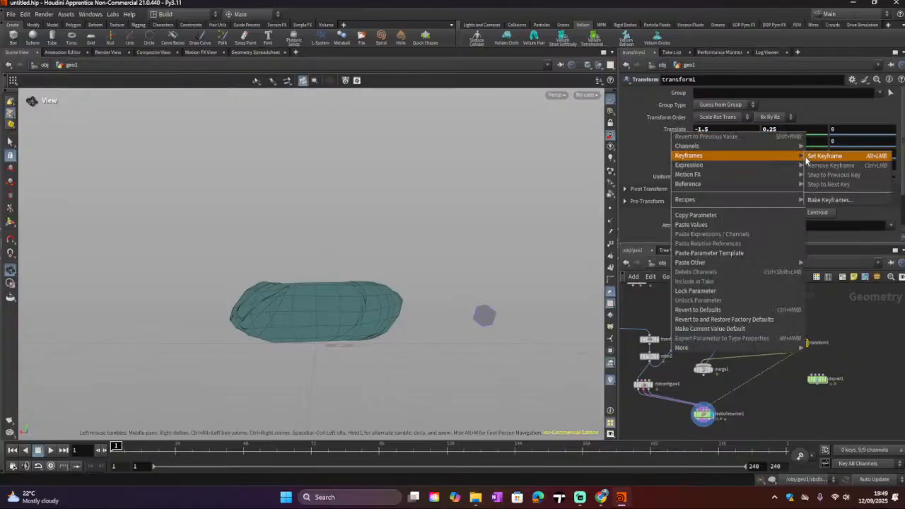
left_click(814, 157)
Step: At frame 27, set transform1's Translate X to 1.5
left_click_drag(118, 444, 188, 445)
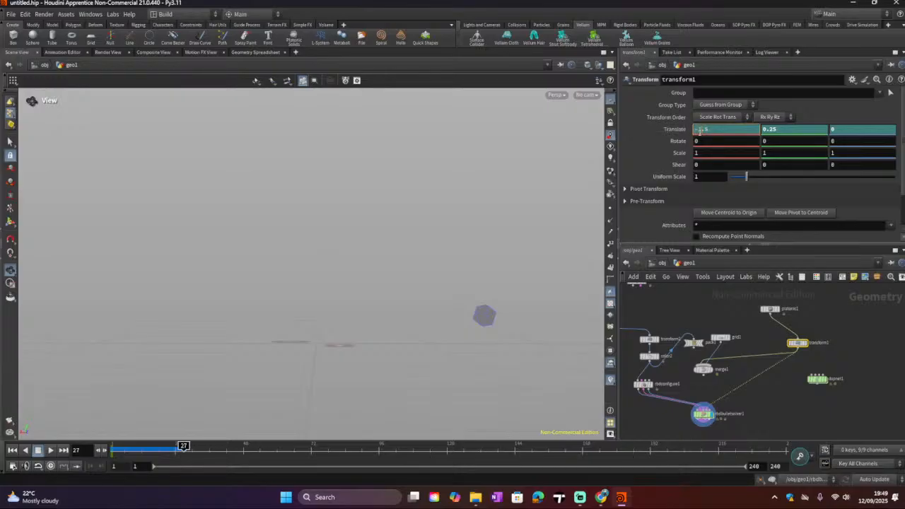
key("Return")
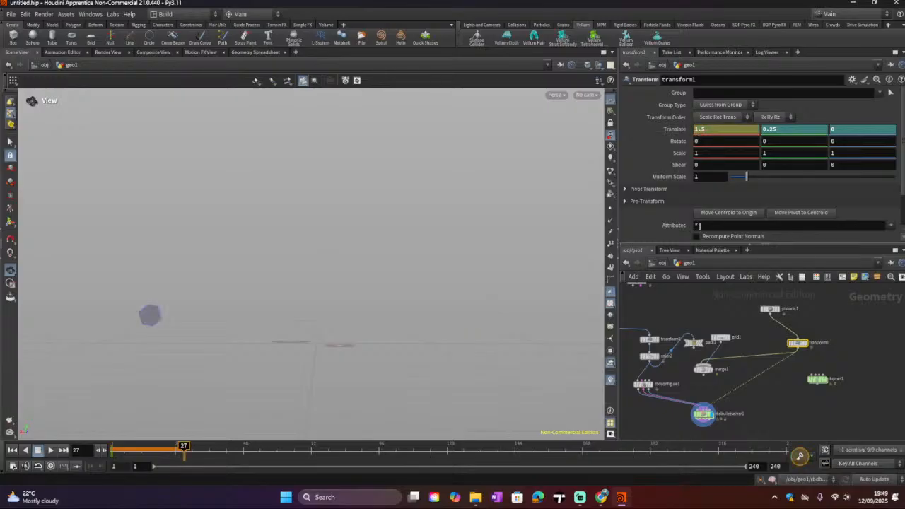
left_click(707, 325)
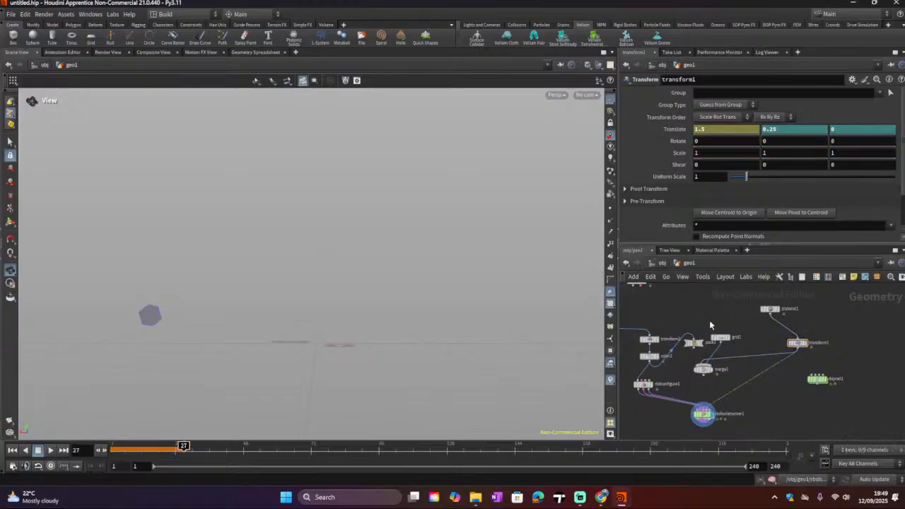
Step: Play the simulation from the first frame, rewind it, and select the transform1 node
left_click_drag(182, 449, 78, 448)
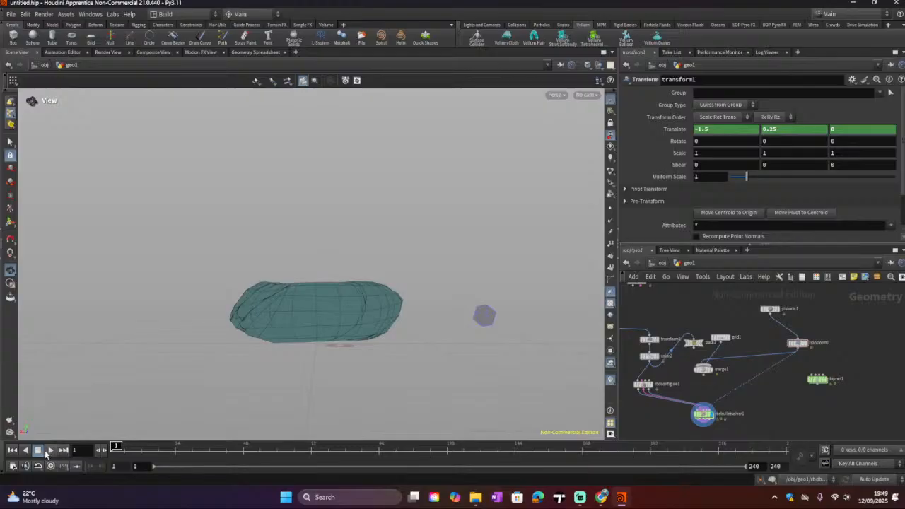
left_click(49, 450)
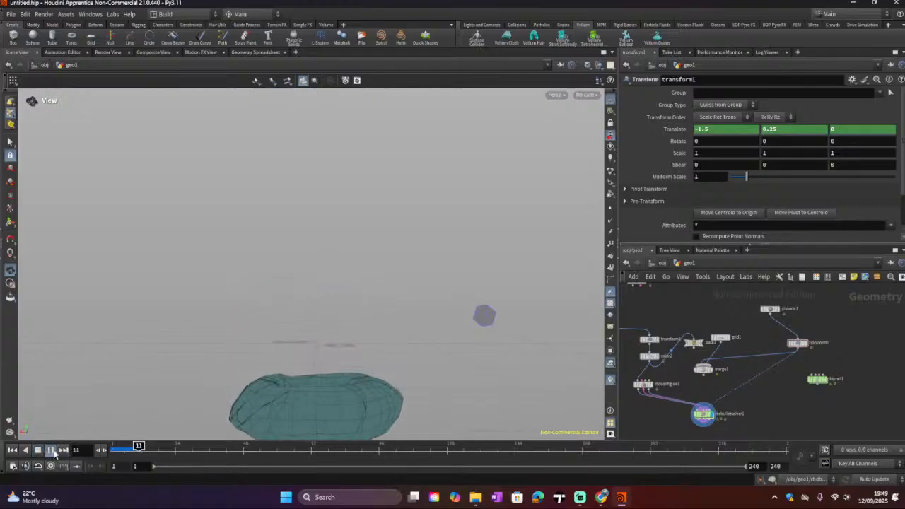
left_click(13, 450)
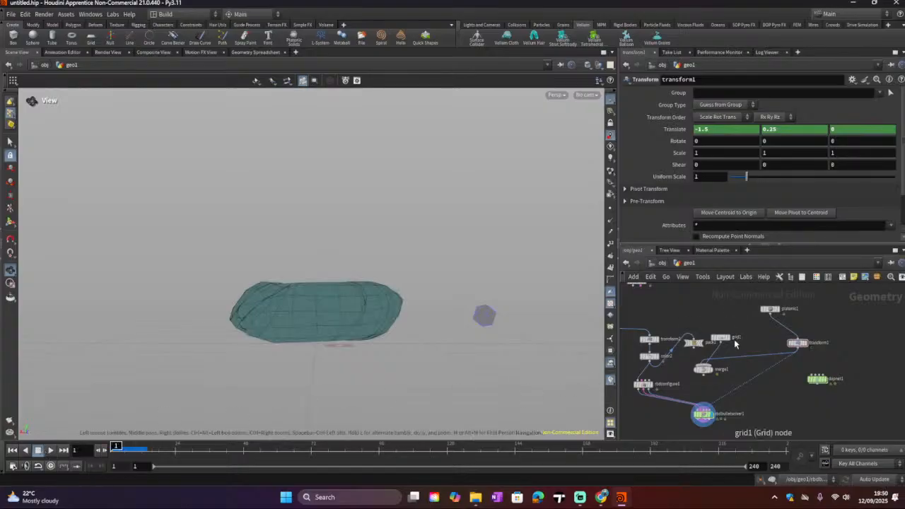
left_click(800, 344)
left_click(809, 345)
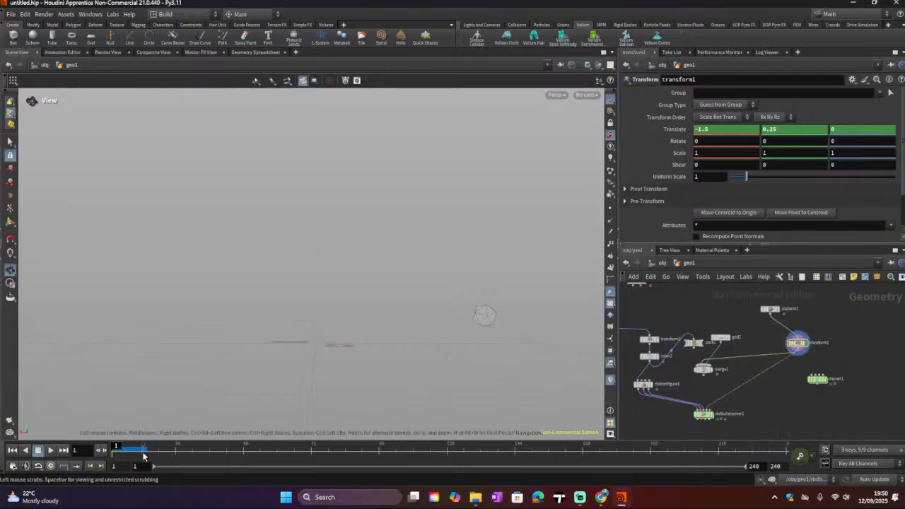
Step: Set a Translate keyframe on transform1 at frame 24, return to frame 1, and undo the keyframe and display change
left_click(176, 445)
right_click(678, 130)
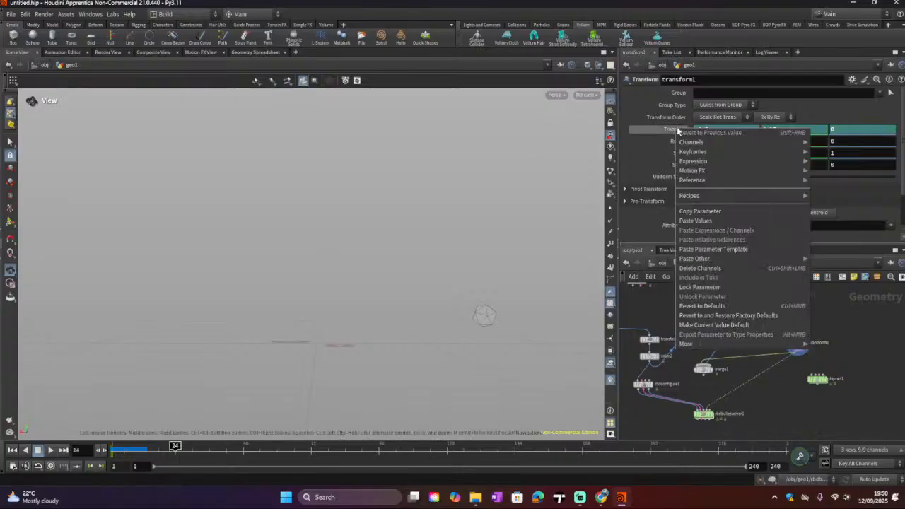
mouse_move(714, 153)
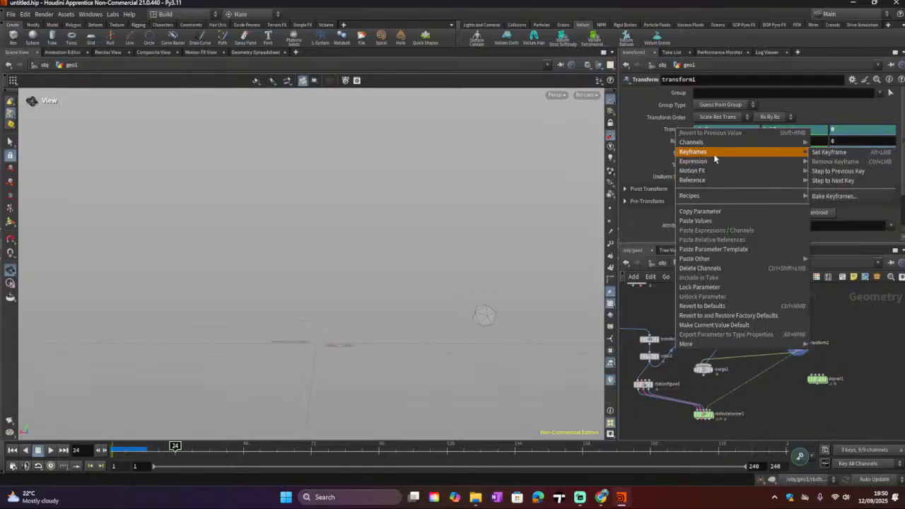
left_click(828, 152)
left_click_drag(176, 445, 112, 445)
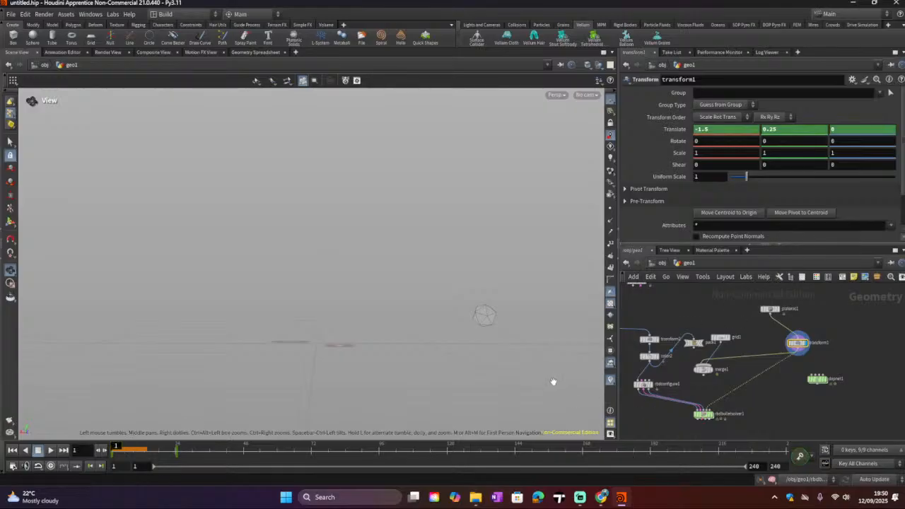
key("ctrl+z")
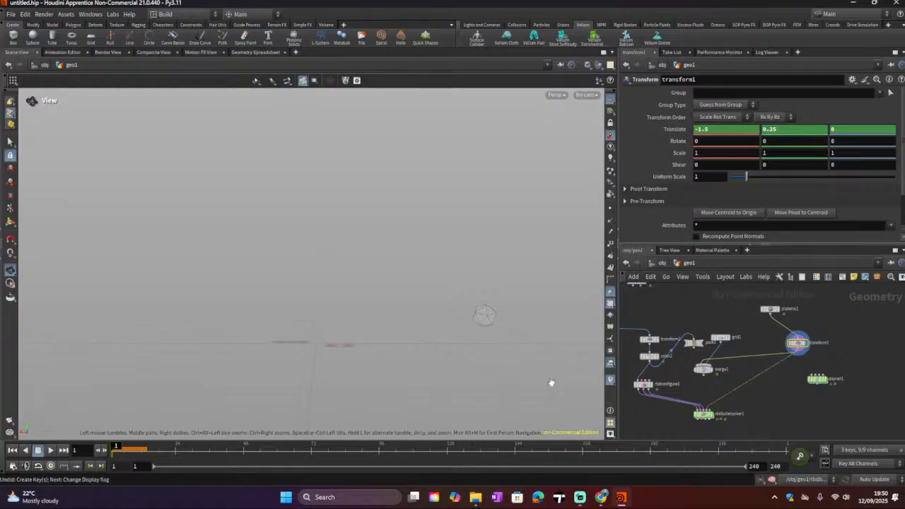
key("ctrl+z")
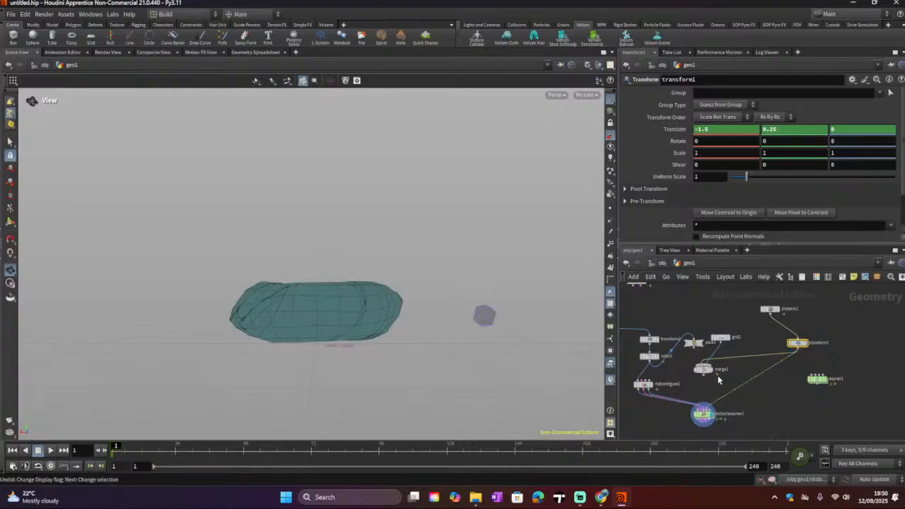
Step: Display transform1 and at frame 24 set its Translate X to 1.5, then keyframe the Translate parameter
left_click(807, 347)
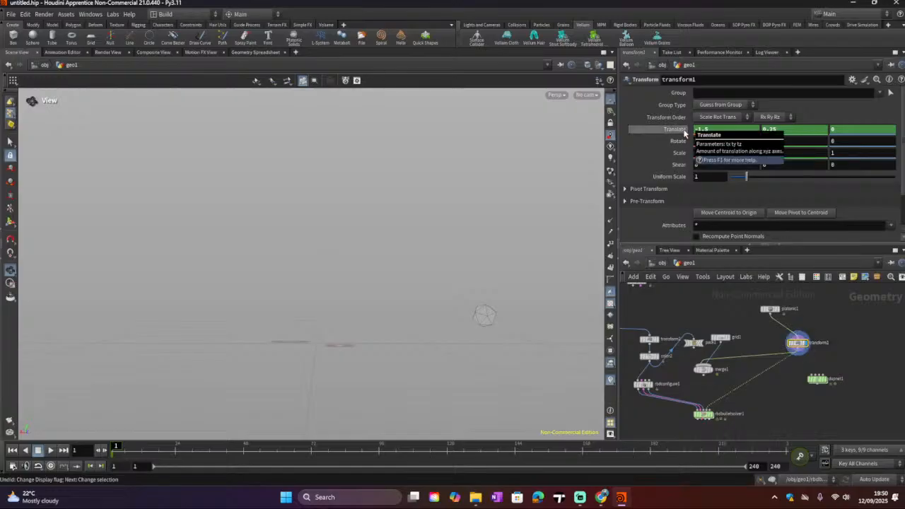
left_click(176, 450)
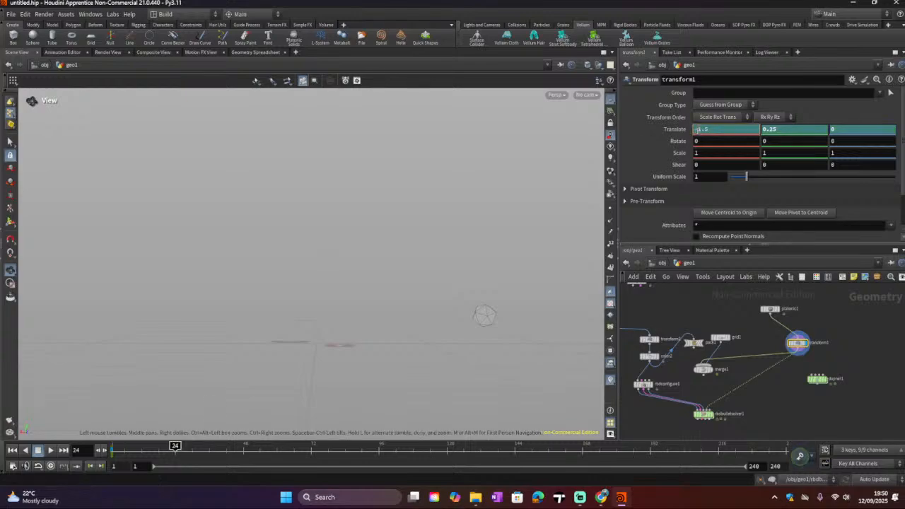
key("BackSpace")
key("Return")
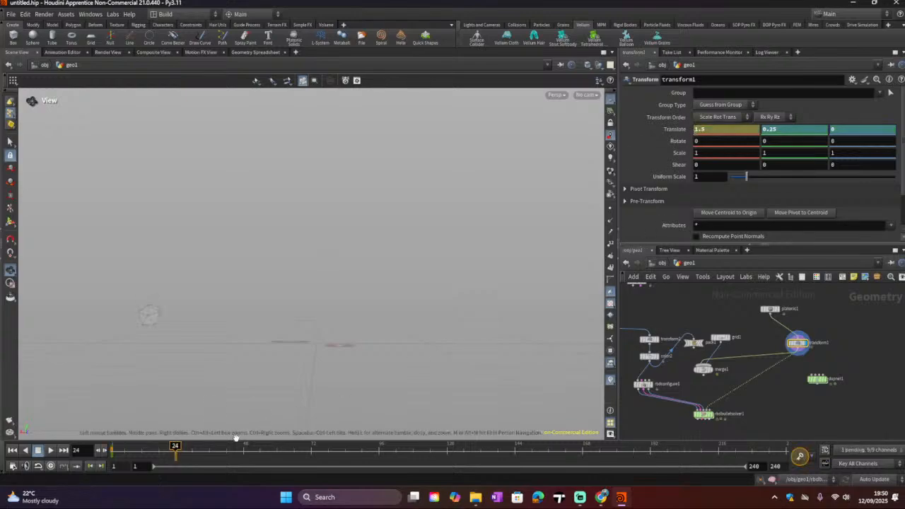
right_click(678, 129)
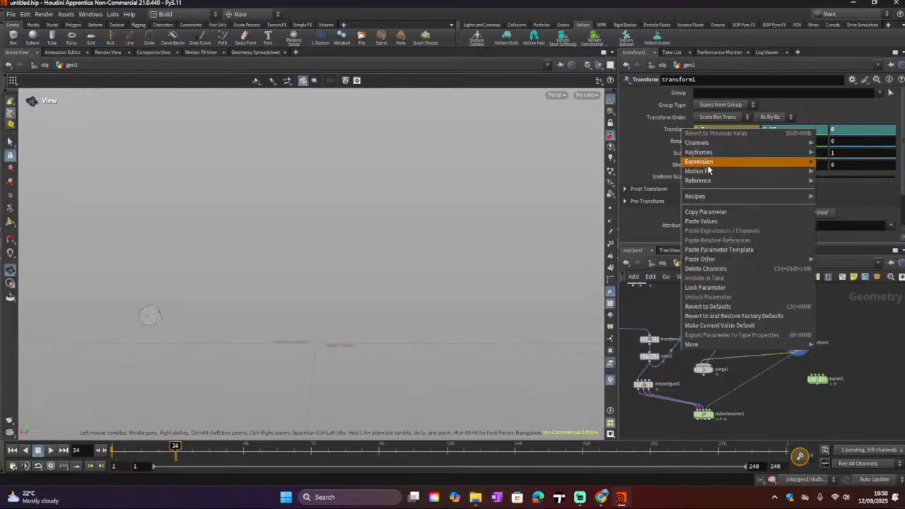
mouse_move(735, 153)
left_click(848, 152)
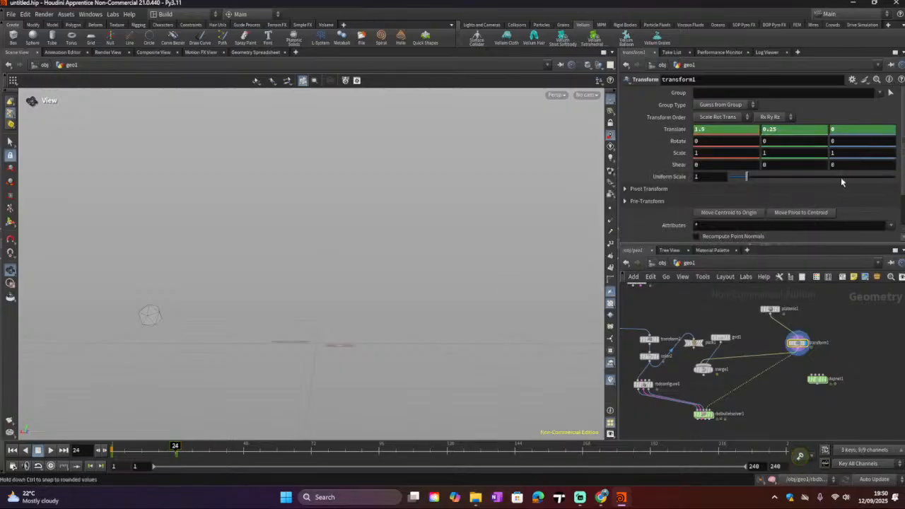
Step: Wire merge1 into the RBD Bullet Solver and display the solver's output from frame 1
left_click_drag(173, 446, 116, 447)
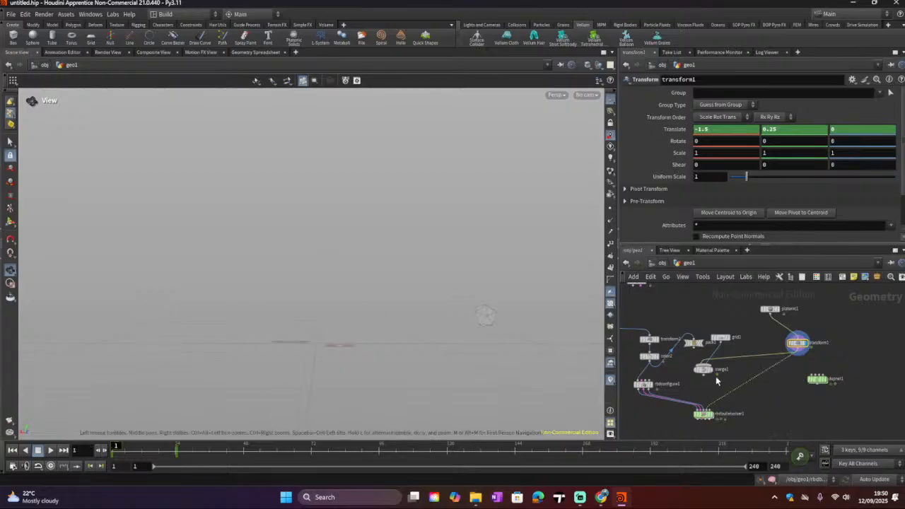
left_click_drag(703, 375, 712, 414)
left_click(713, 415)
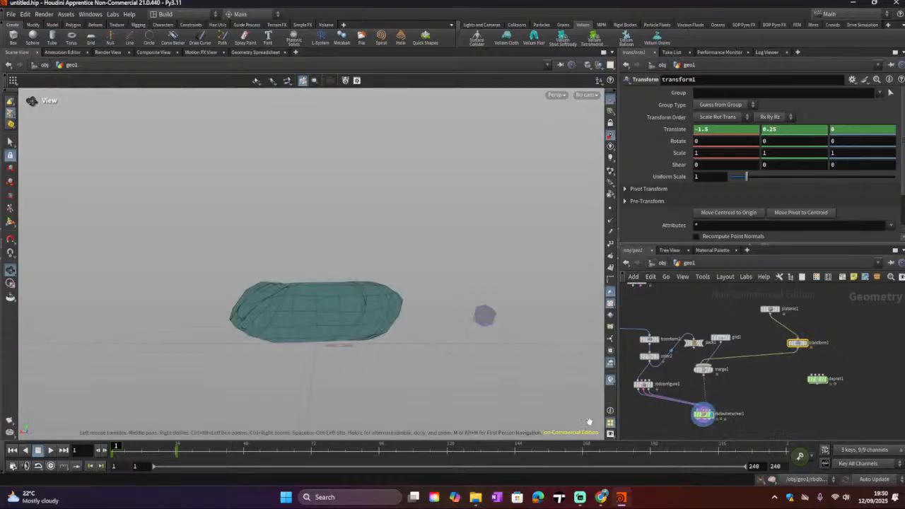
Step: Play the simulation, stop it, and rewind to the first frame
left_click(51, 451)
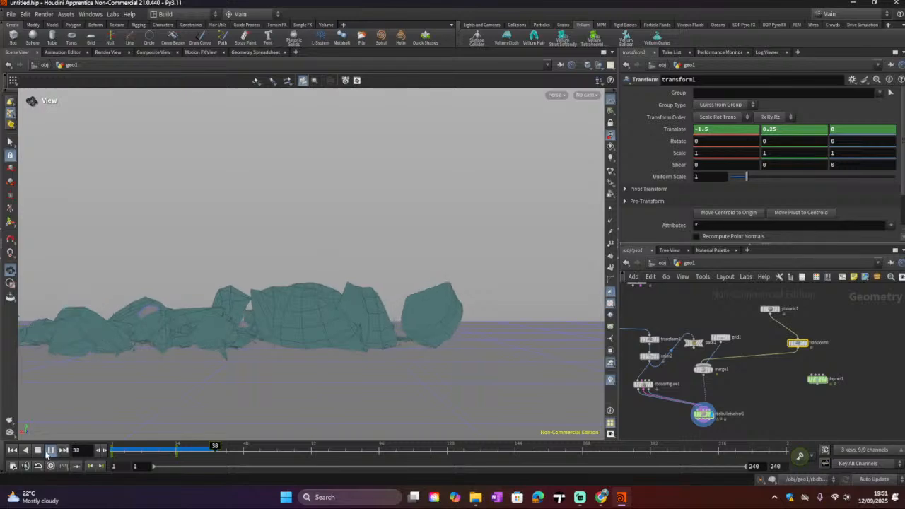
left_click(40, 451)
left_click(13, 450)
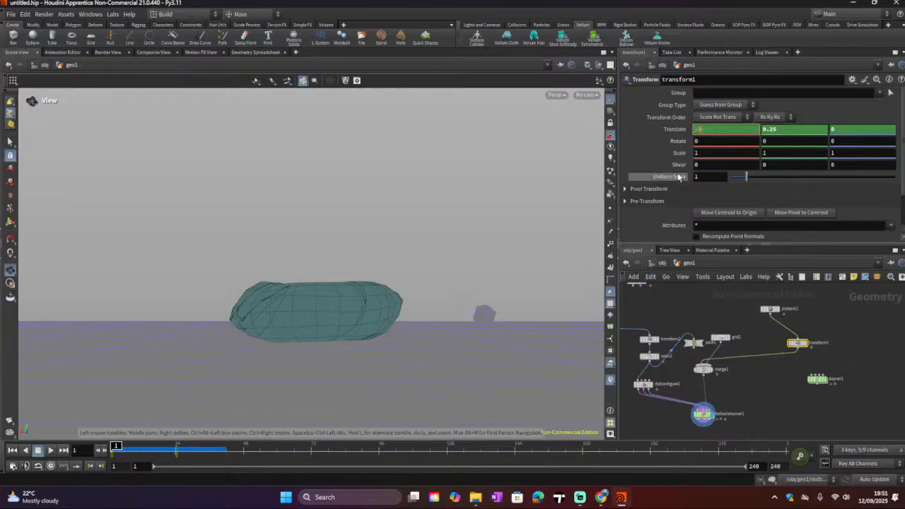
Step: Try setting transform1's Translate X at frame 1 to -3 and undo the change
key("Return")
scroll(395, 290, "down", 3)
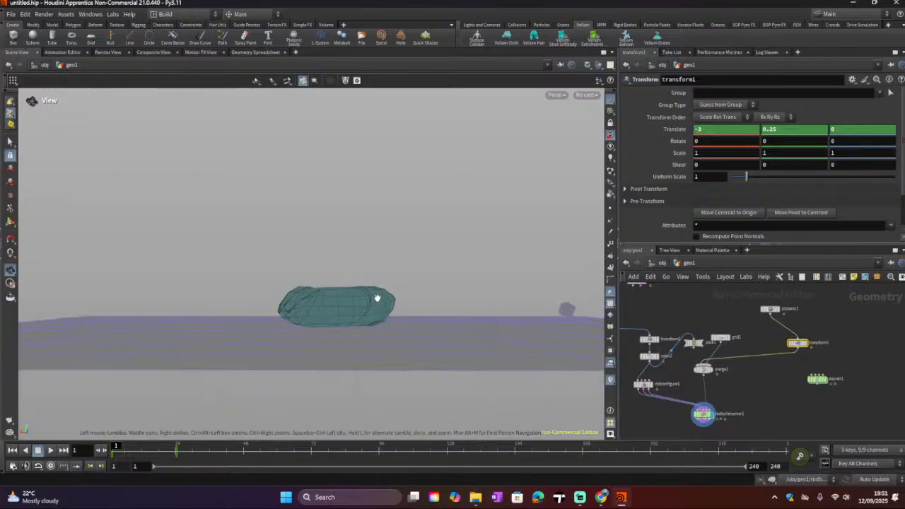
key("ctrl+z")
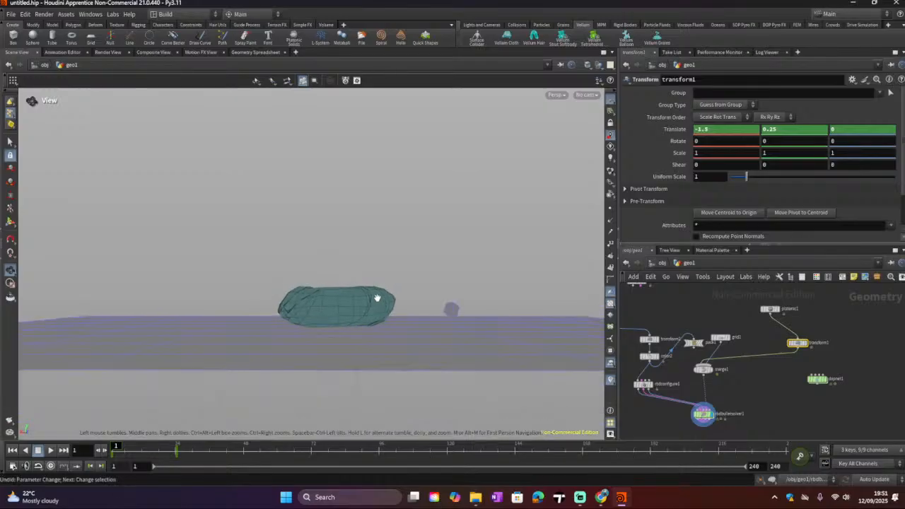
Step: Scrub to frame 24, rewind, orbit the view, and play the shattering simulation to inspect it
left_click(177, 450)
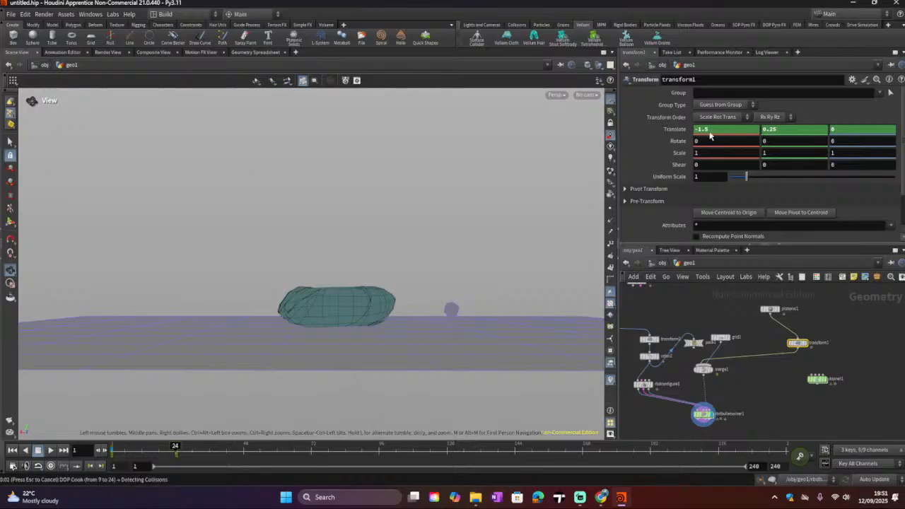
key("Escape")
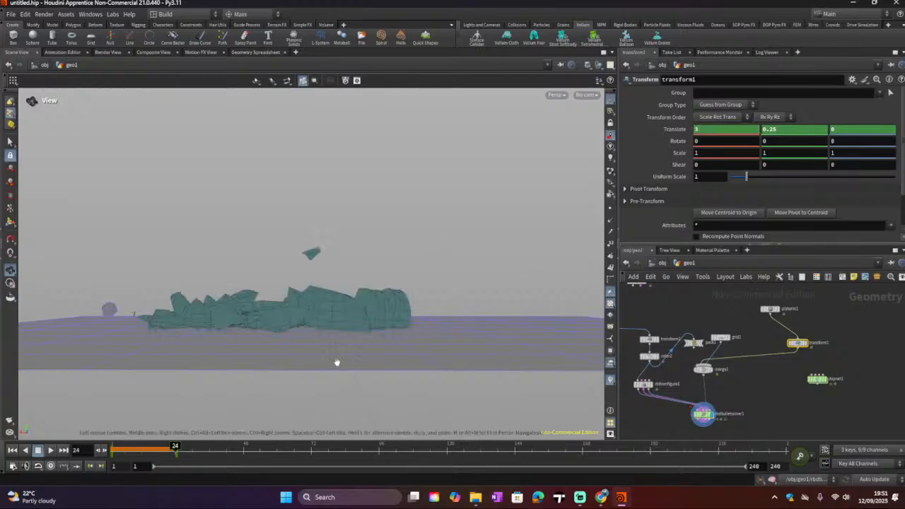
left_click_drag(304, 343, 115, 446)
left_click_drag(276, 270, 311, 290)
left_click(50, 450)
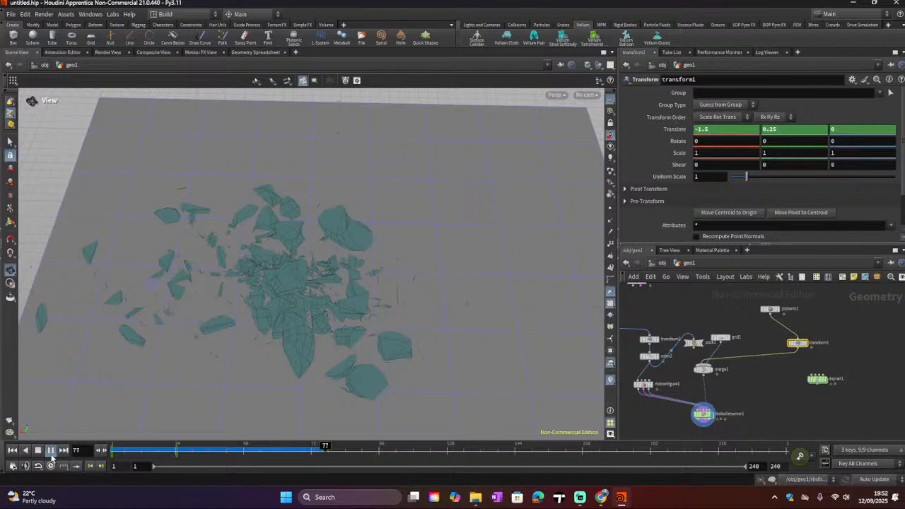
left_click(38, 453)
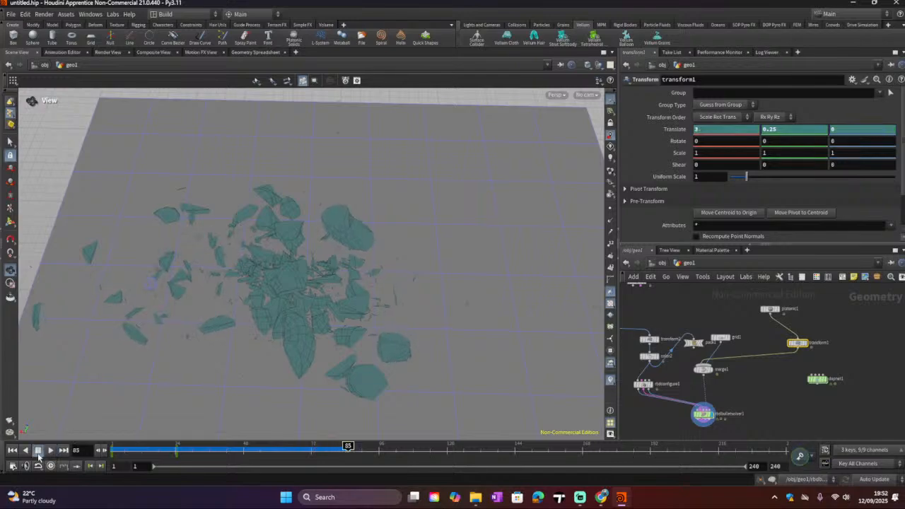
Step: Orbit the view, scrub to frame 24, rewind to the start, and replay the simulation
left_click_drag(364, 228, 549, 214)
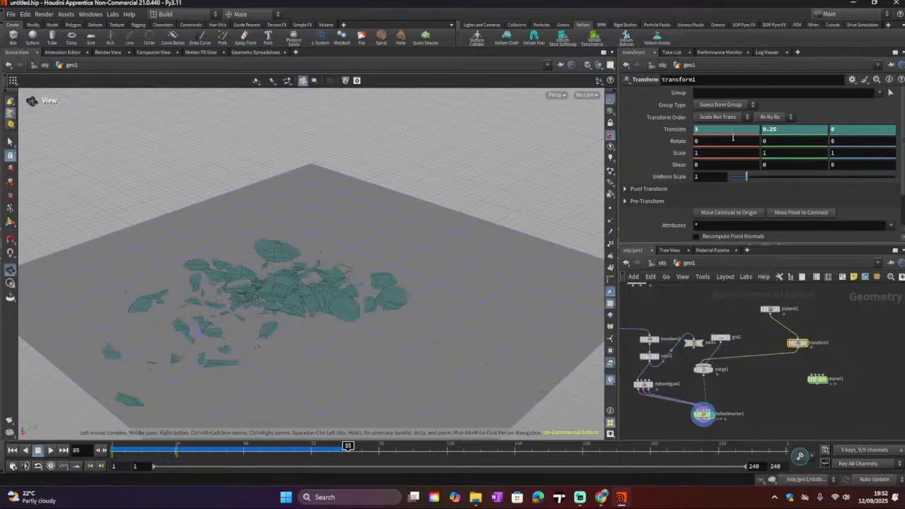
left_click(175, 446)
left_click_drag(175, 446, 177, 448)
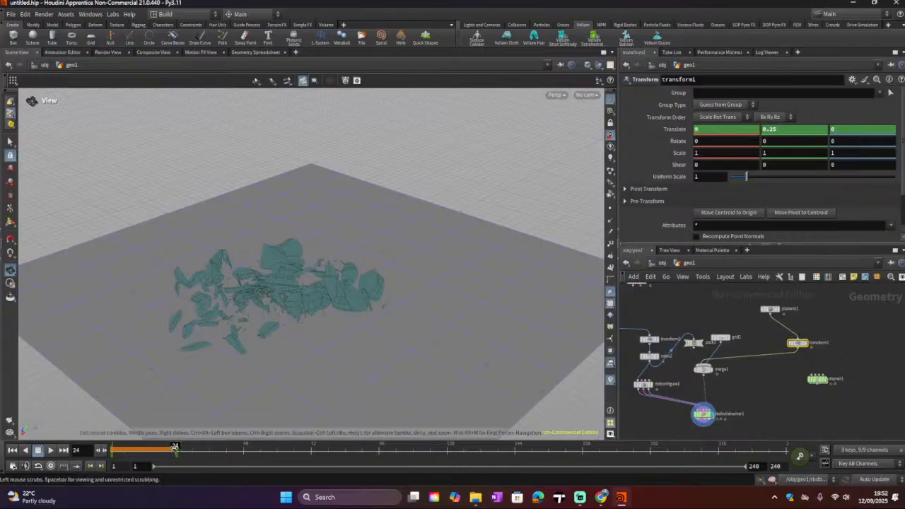
left_click_drag(174, 446, 110, 448)
left_click(51, 451)
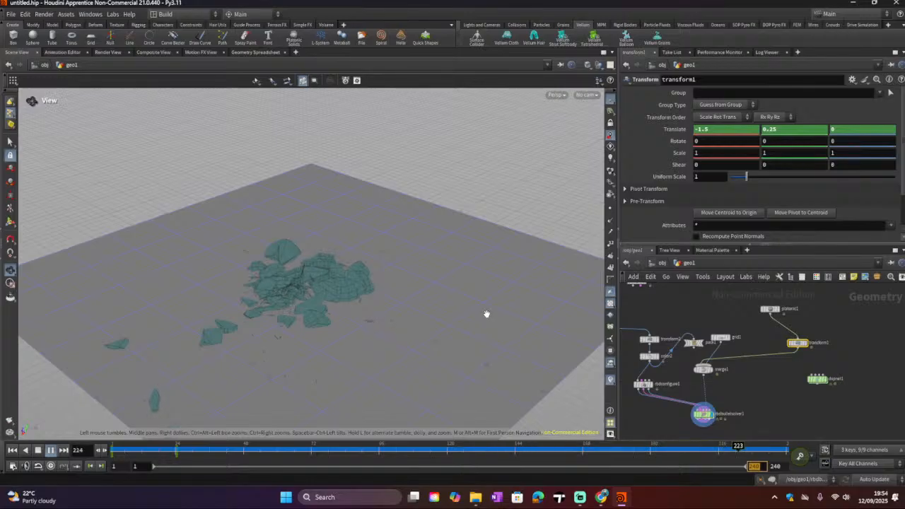
Step: Switch to the browser showing the ChatGPT Houdini assistance chat
left_click(600, 497)
mouse_move(581, 499)
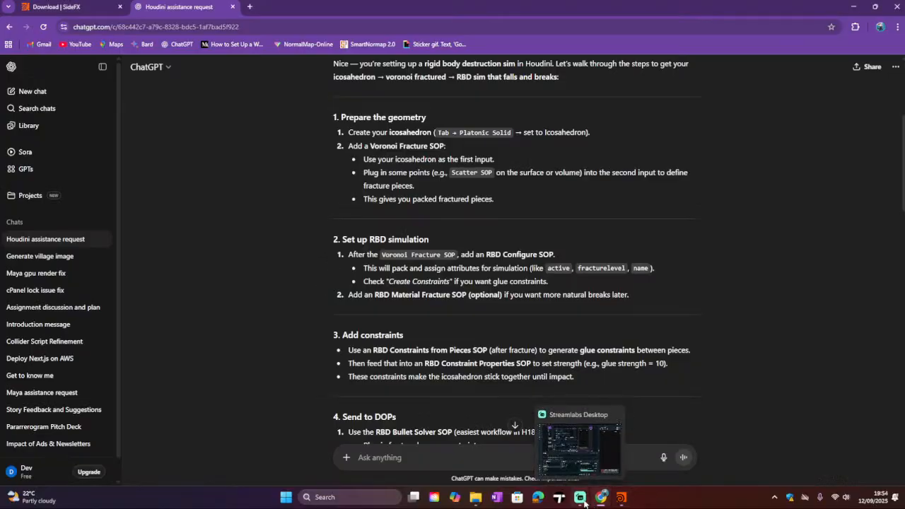